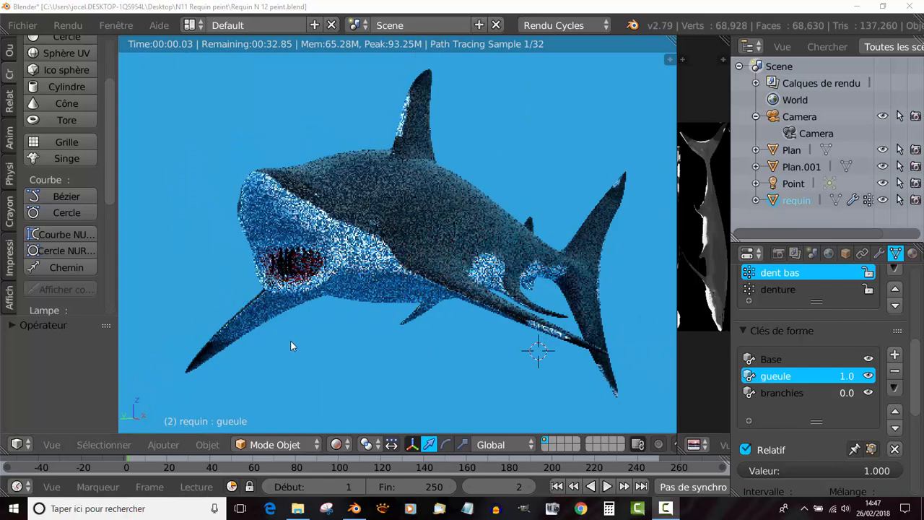
- Inspect the rendered shark from both sides, and open the image rendu 21 from the N11 Requin peint folder
middle_click_drag(296, 360, 392, 364)
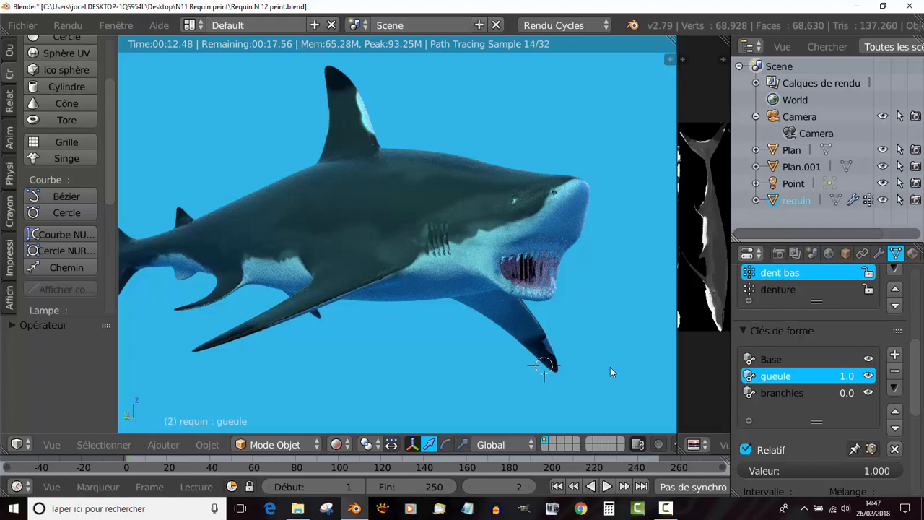
middle_click_drag(570, 373, 408, 386)
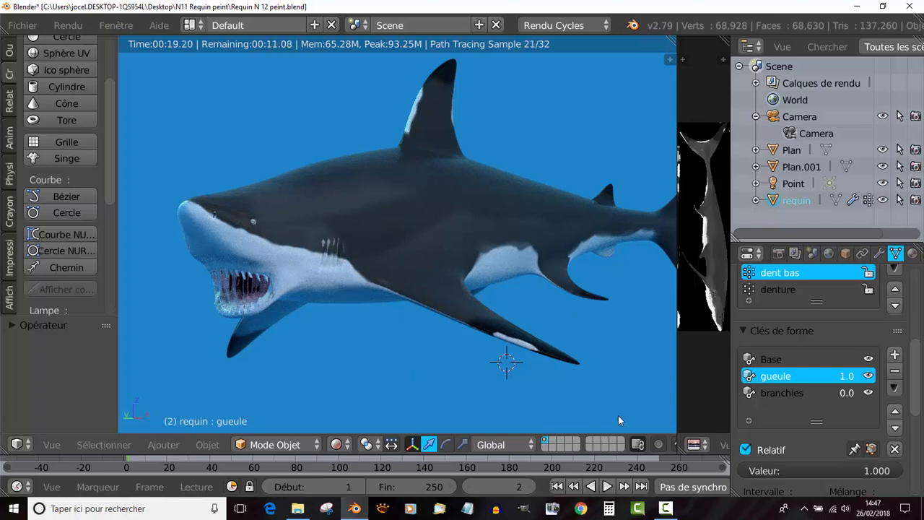
mouse_move(298, 508)
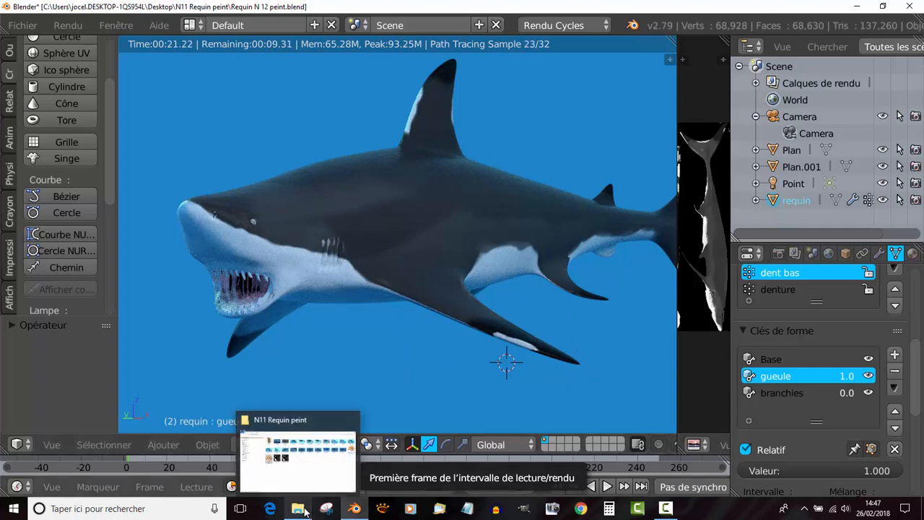
left_click(294, 452)
left_click(536, 152)
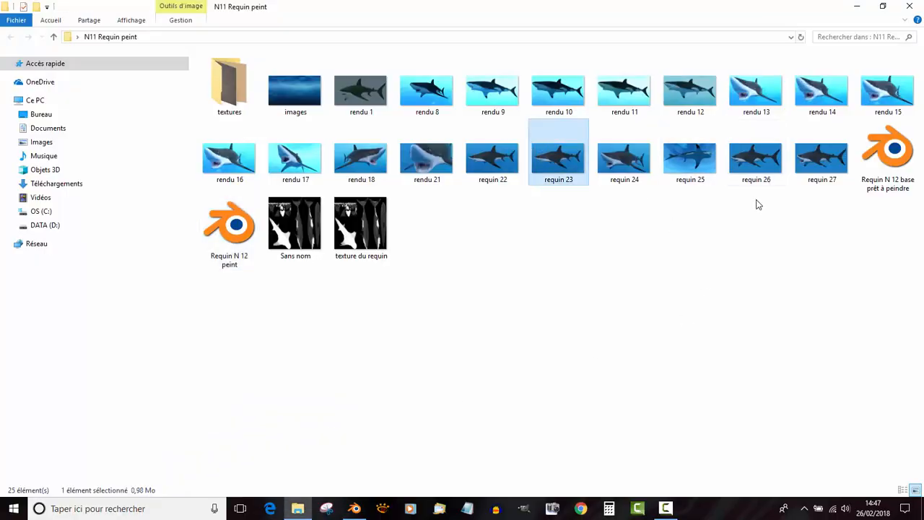
double_click(426, 158)
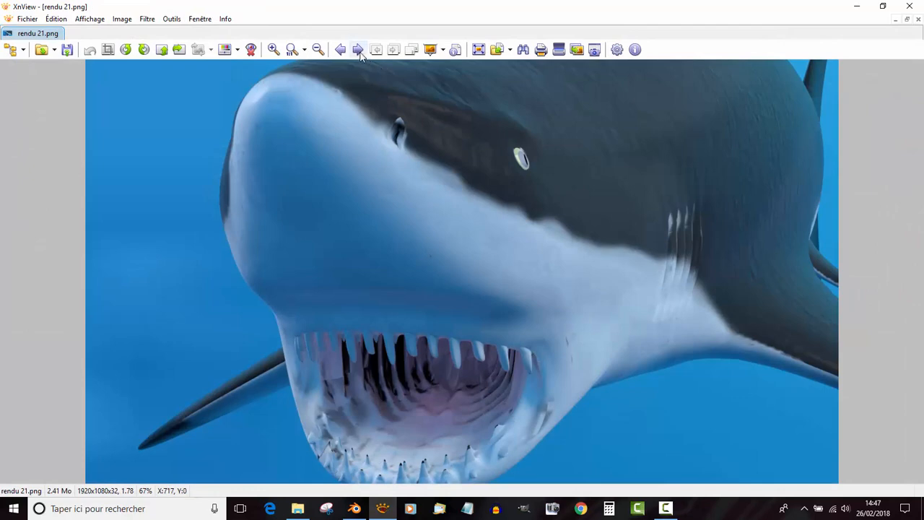
- View the images following rendu 21 in order, from requin 22 through to texture du requin
left_click(359, 51)
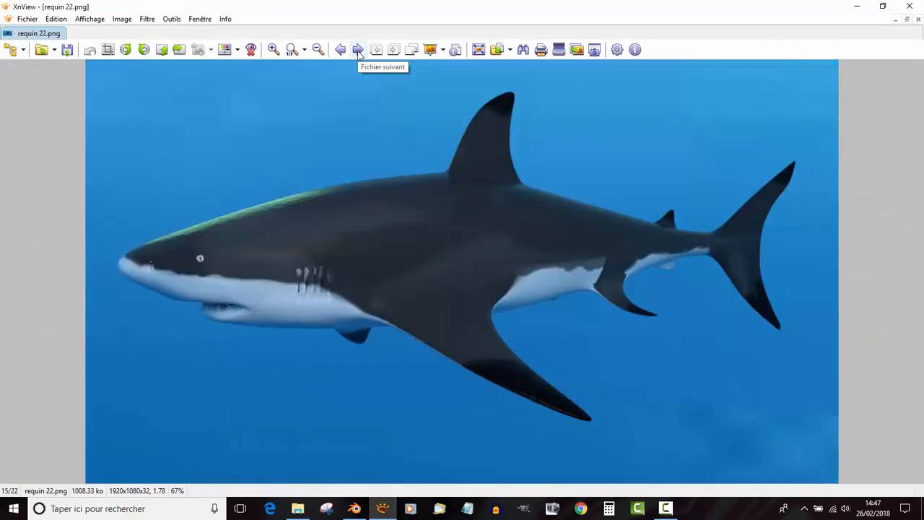
left_click(358, 51)
left_click(359, 50)
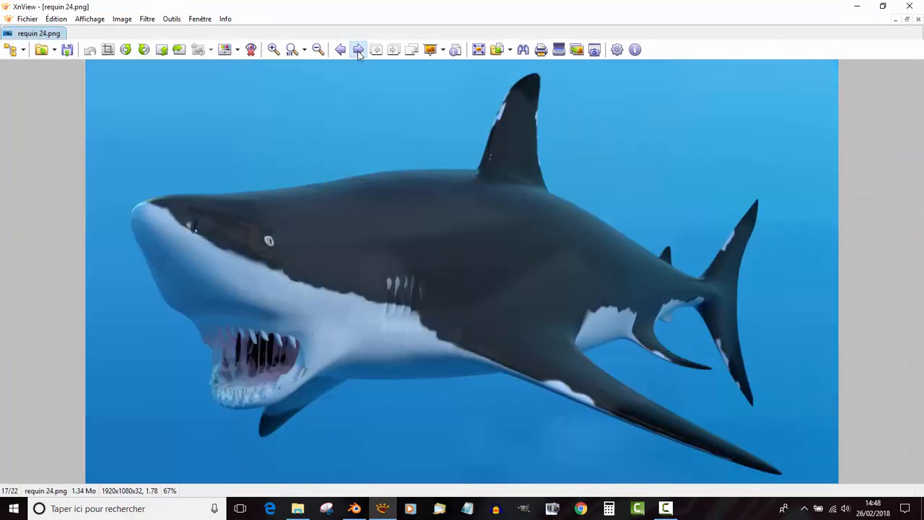
left_click(359, 51)
left_click(359, 51)
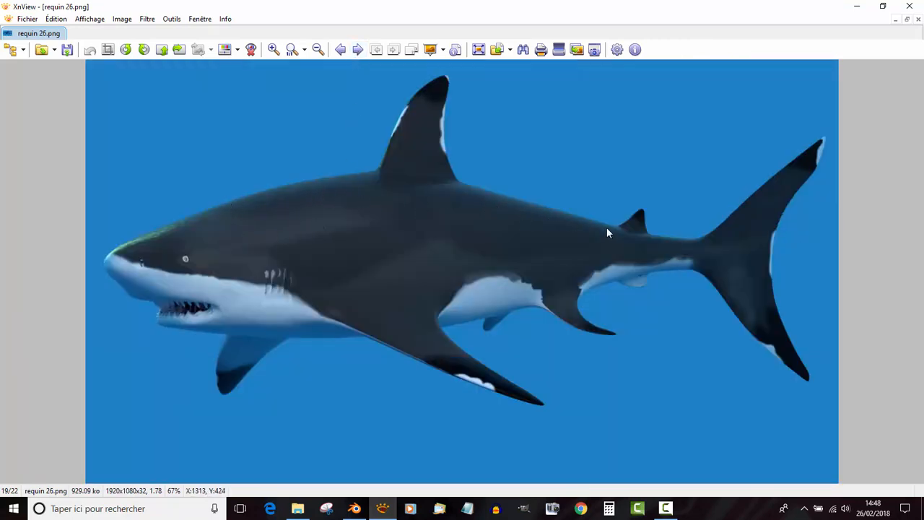
left_click(358, 49)
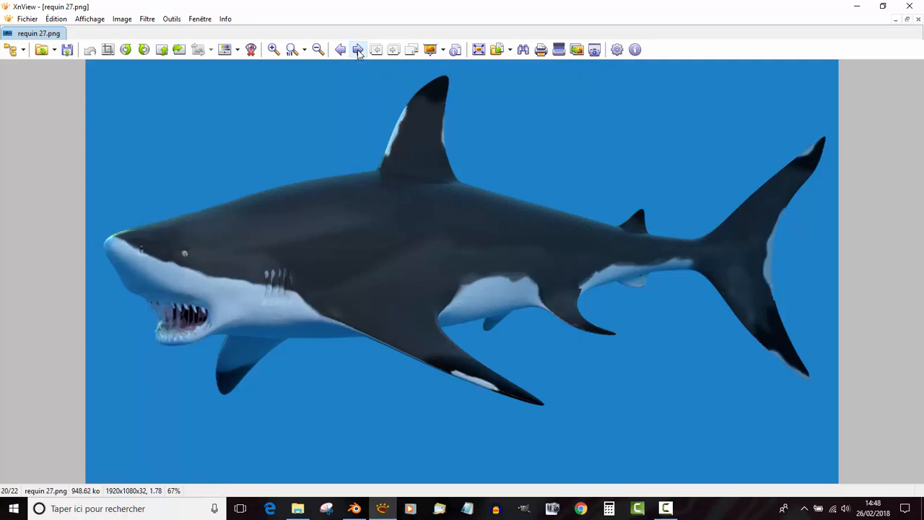
left_click(358, 49)
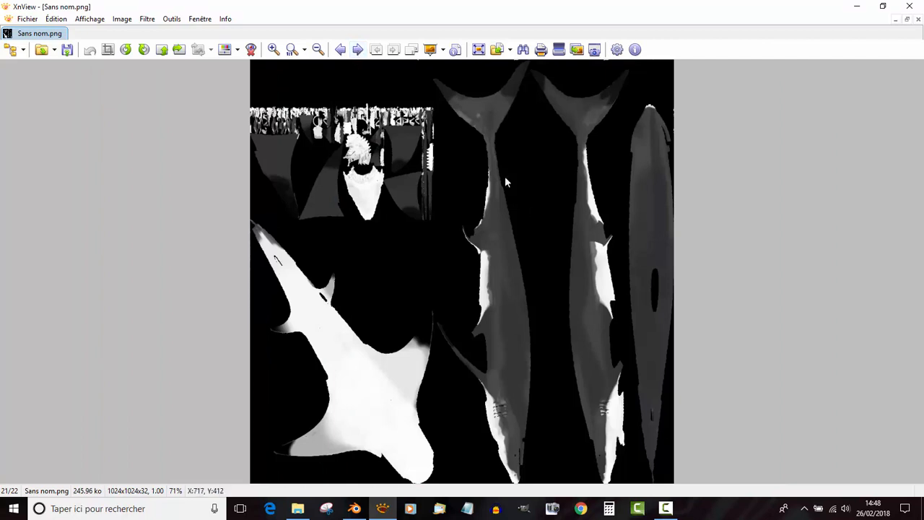
left_click(358, 49)
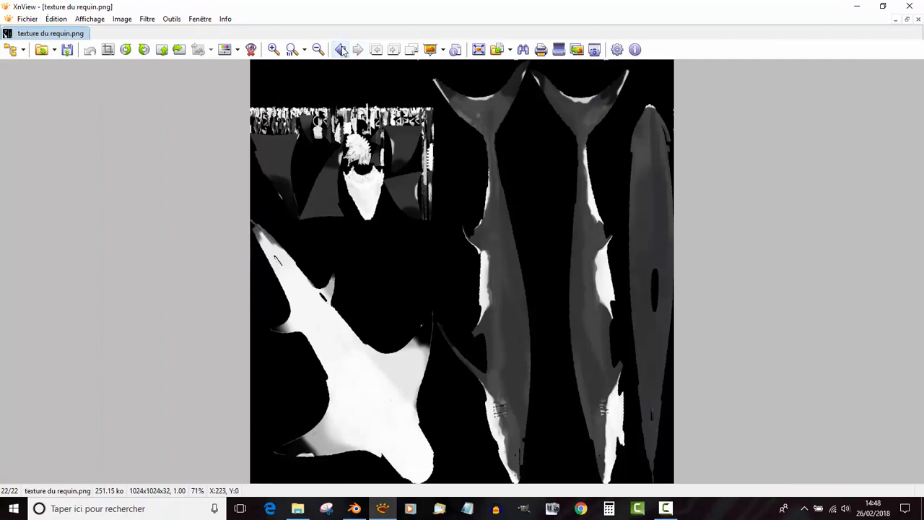
- Go back through the shark images to rendu 16 and enlarge it to 150%
left_click(341, 49)
left_click(342, 49)
left_click(341, 49)
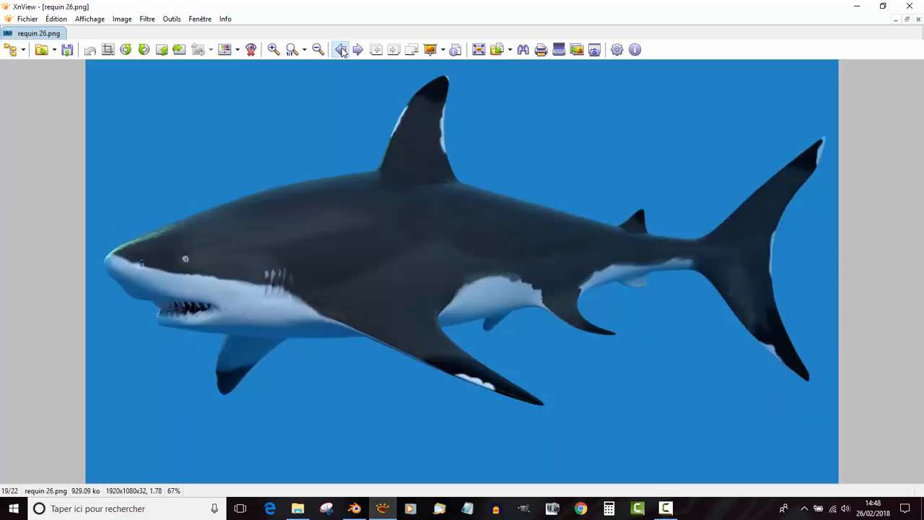
left_click(341, 49)
left_click(340, 49)
left_click(341, 49)
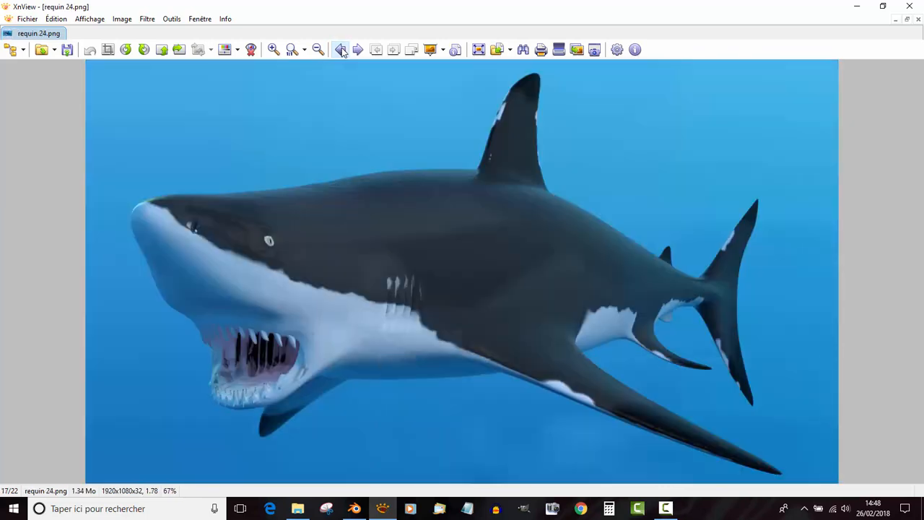
left_click(340, 49)
left_click(340, 49)
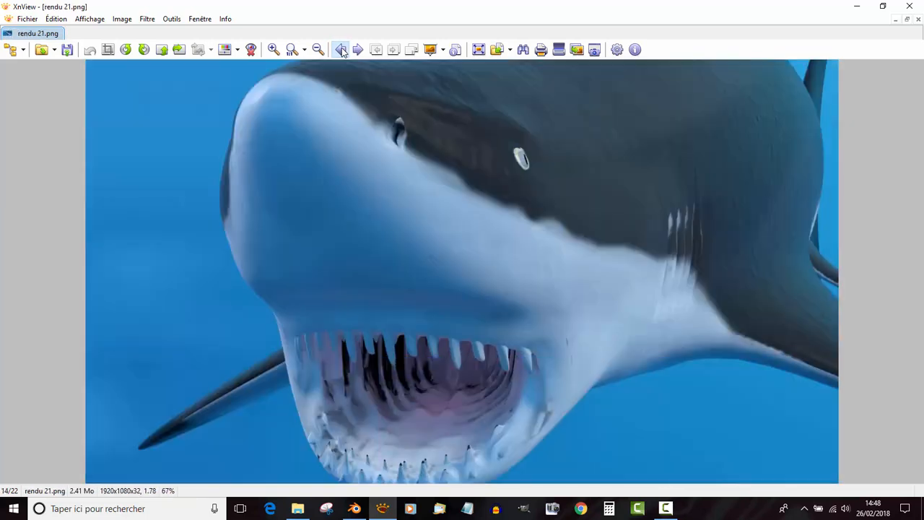
left_click(341, 49)
left_click(340, 49)
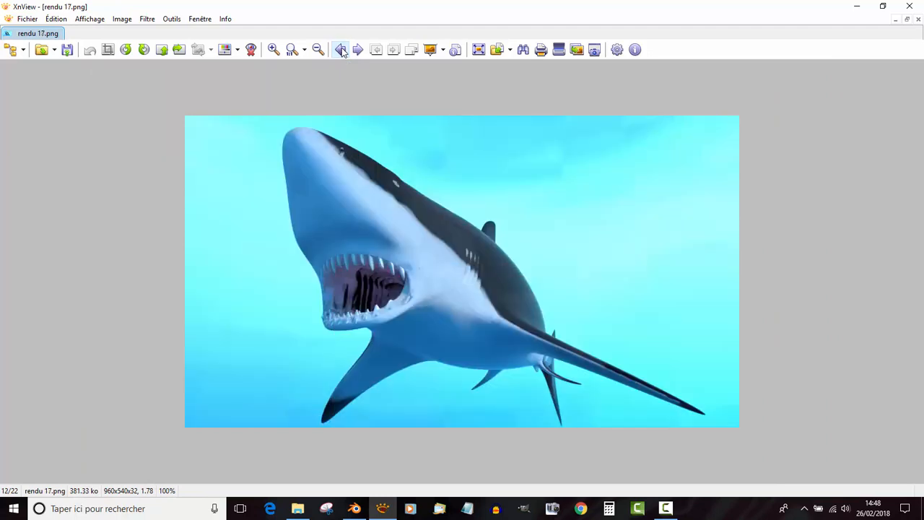
left_click(341, 49)
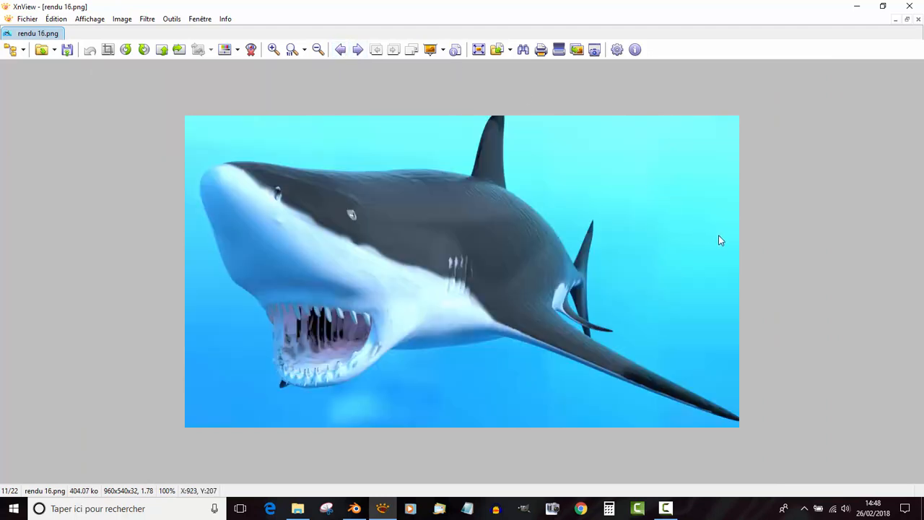
scroll(719, 236, "up", 1, "ctrl")
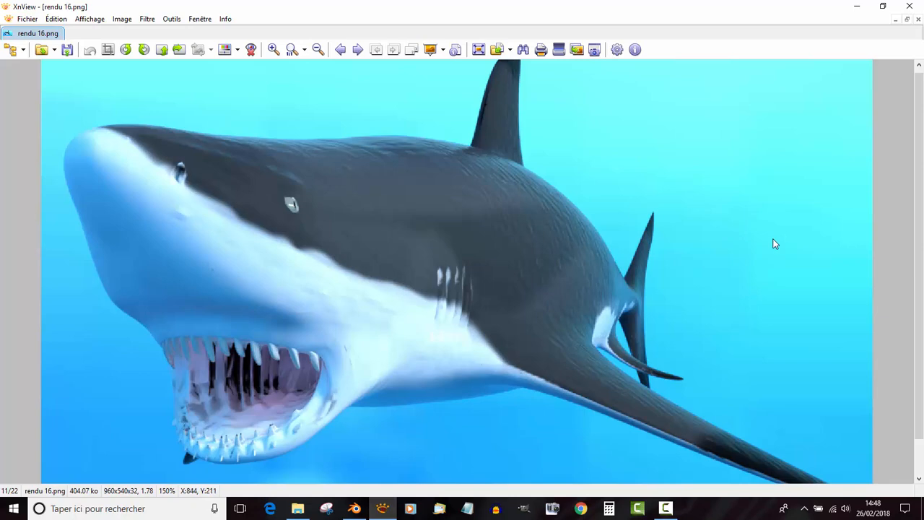
- Switch to the Blender file Requin N 12 base prêt à peindre and narrow the tool shelf beside the 3D view
key("alt+Tab")
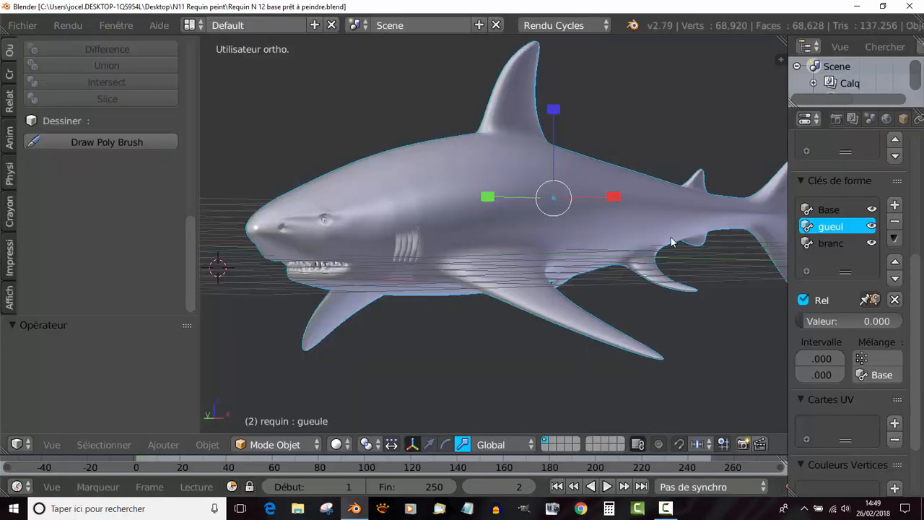
scroll(666, 277, "down", 2)
middle_click_drag(595, 270, 522, 288)
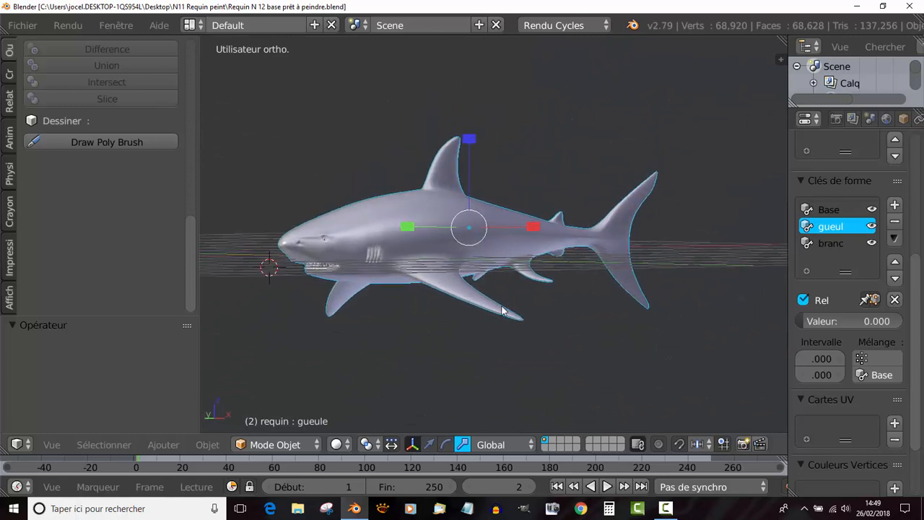
left_click_drag(198, 230, 132, 249)
middle_click_drag(583, 230, 549, 298)
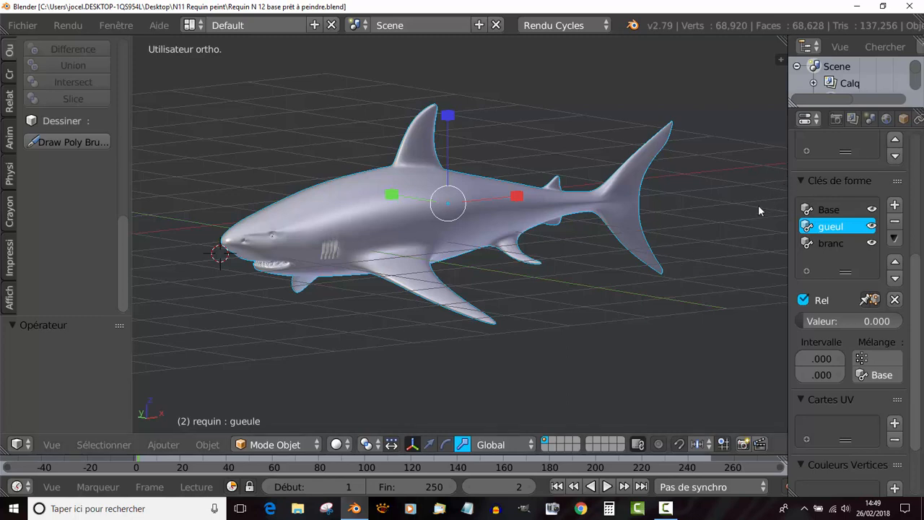
middle_click_drag(722, 268, 637, 284)
scroll(594, 306, "up", 3)
middle_click_drag(574, 319, 627, 314, "shift")
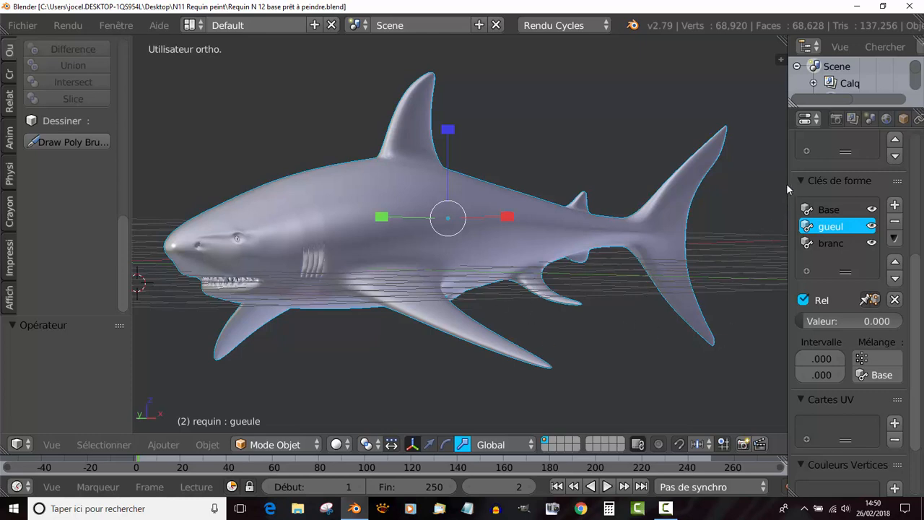
- Widen the properties editor and display the shark's material settings
left_click_drag(788, 184, 712, 202)
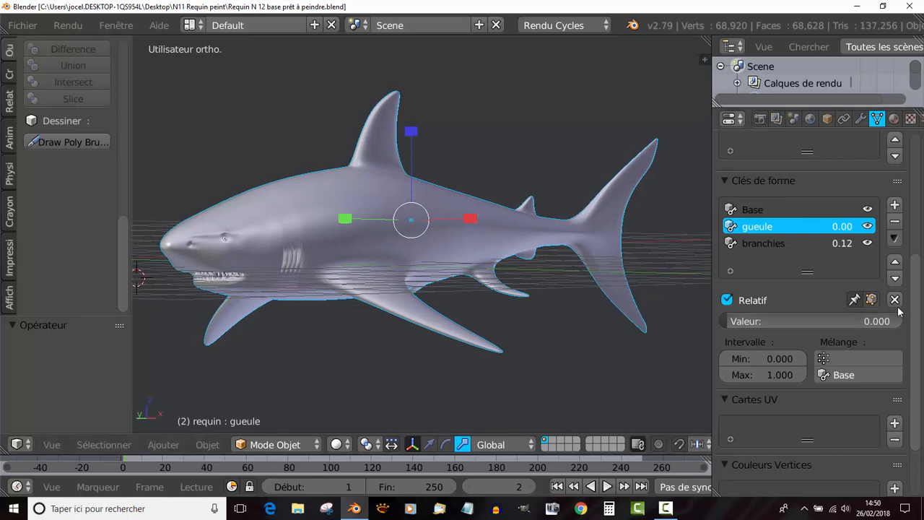
left_click_drag(916, 322, 919, 190)
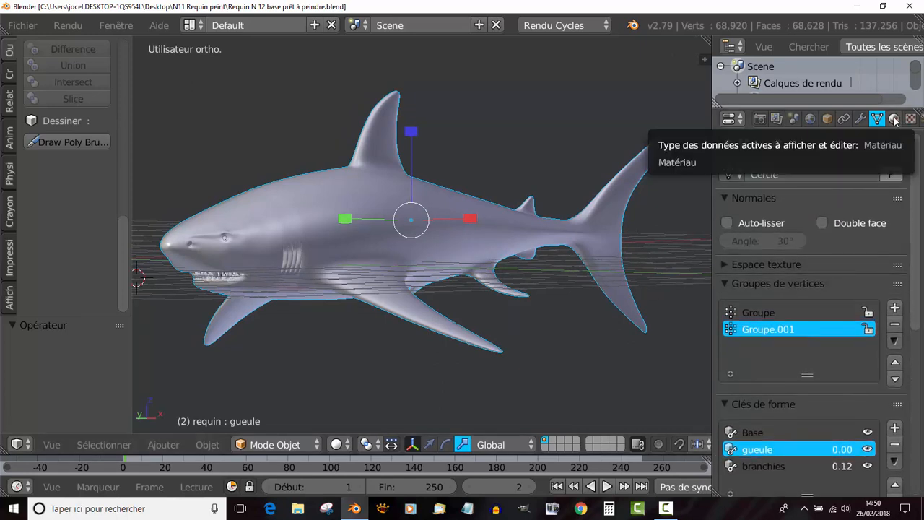
left_click(894, 119)
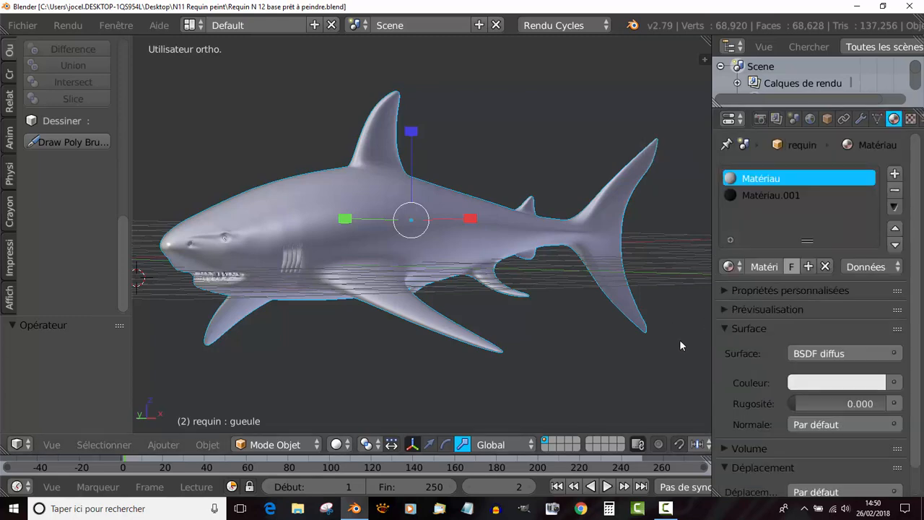
- Remove both existing material slots, Matériau and Matériau.001, from the shark
middle_click_drag(610, 339, 544, 353)
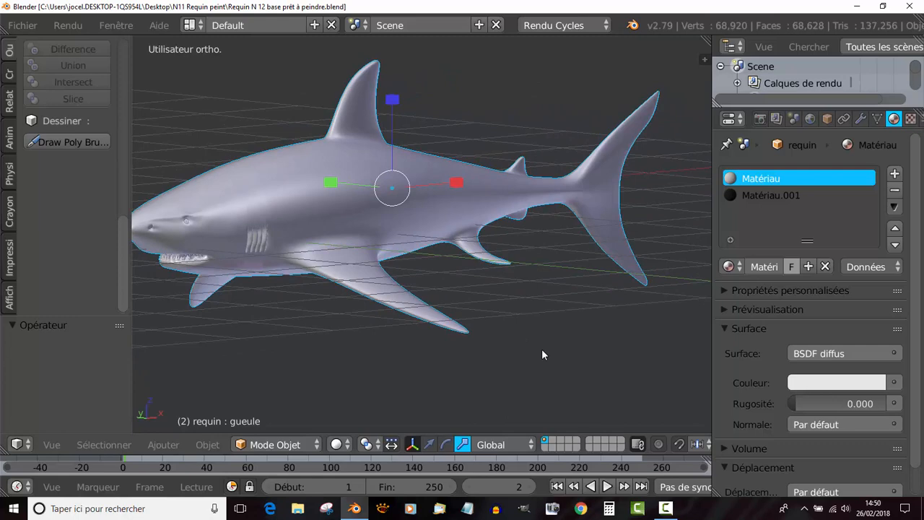
left_click(895, 176)
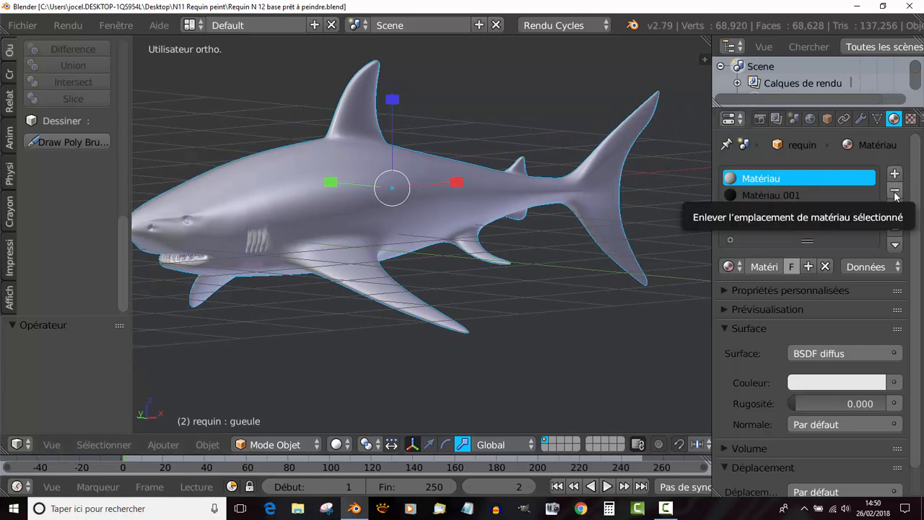
left_click(895, 192)
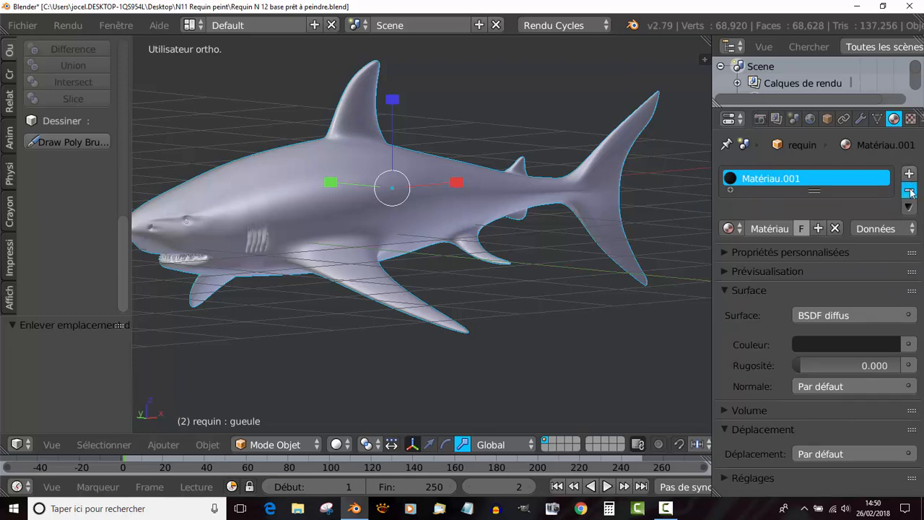
left_click(909, 190)
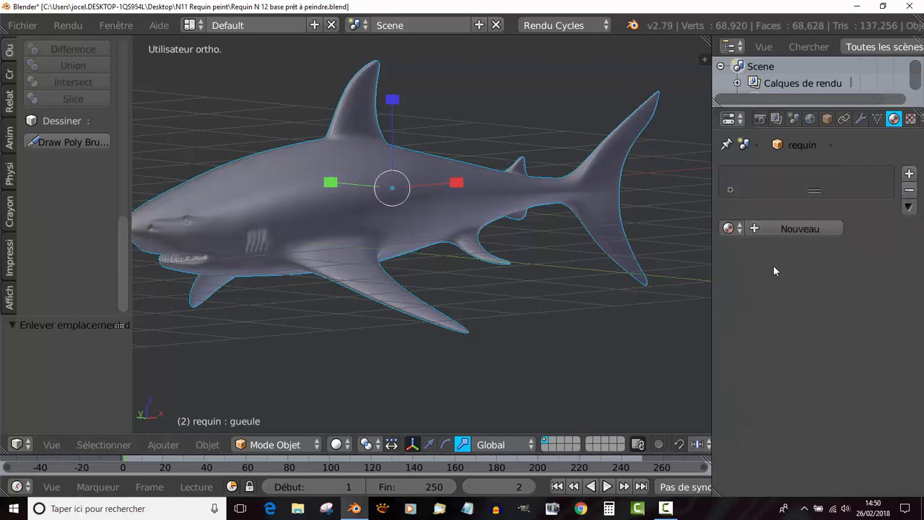
- Create a new material on the shark and set its surface shader to BSDF guidé
scroll(607, 231, "down", 2)
scroll(608, 231, "up", 1)
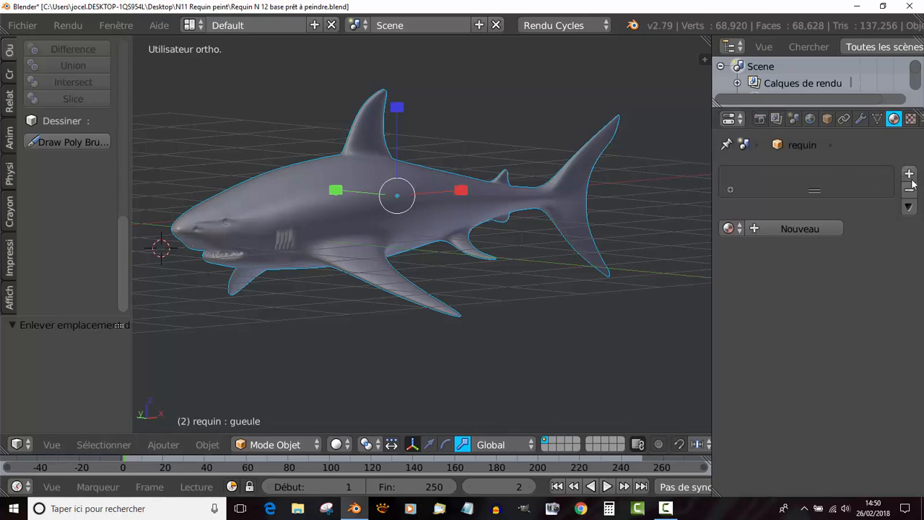
left_click(826, 231)
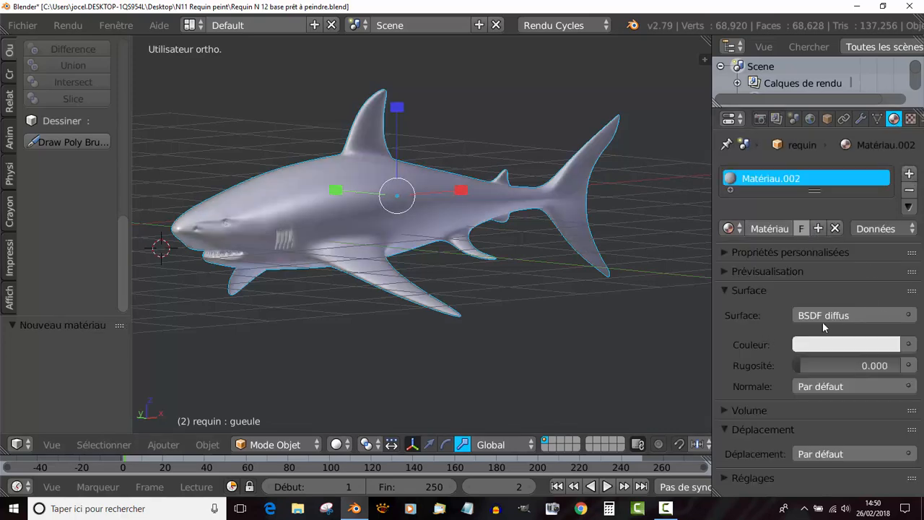
left_click(870, 318)
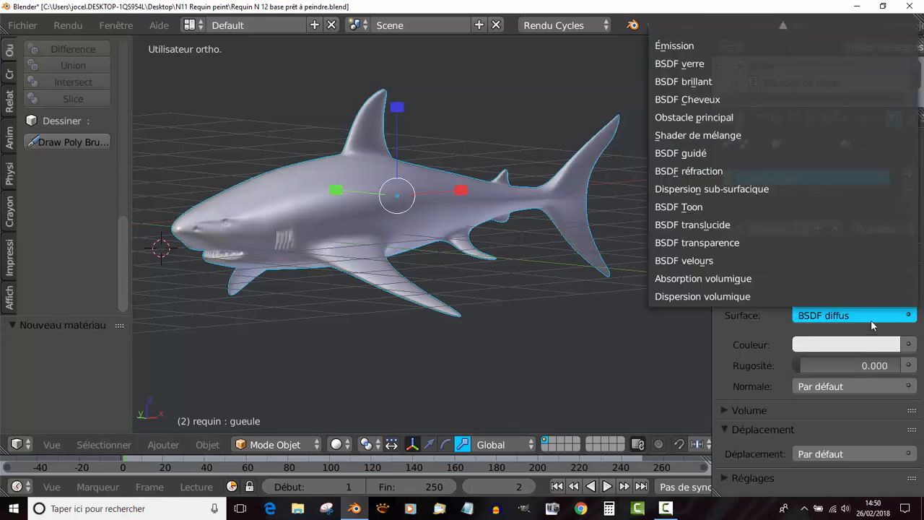
left_click(687, 153)
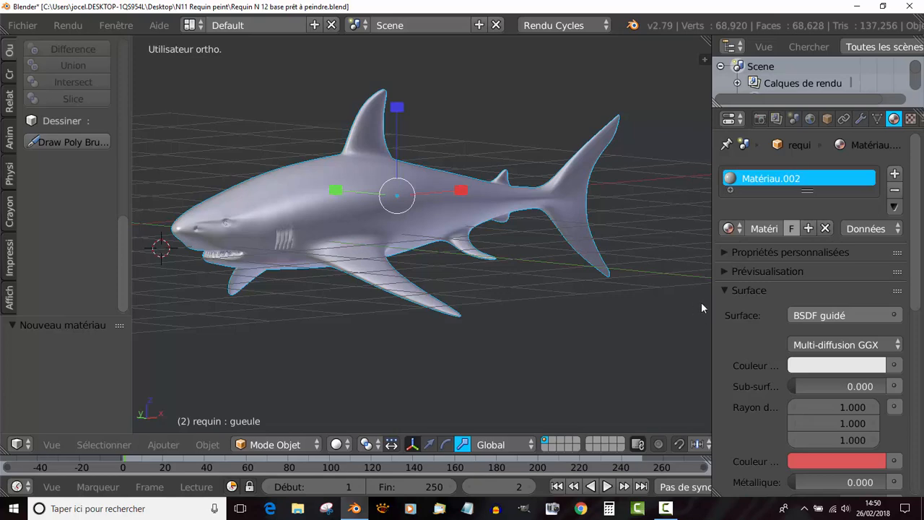
middle_click_drag(505, 342, 520, 329)
scroll(689, 334, "down", 1)
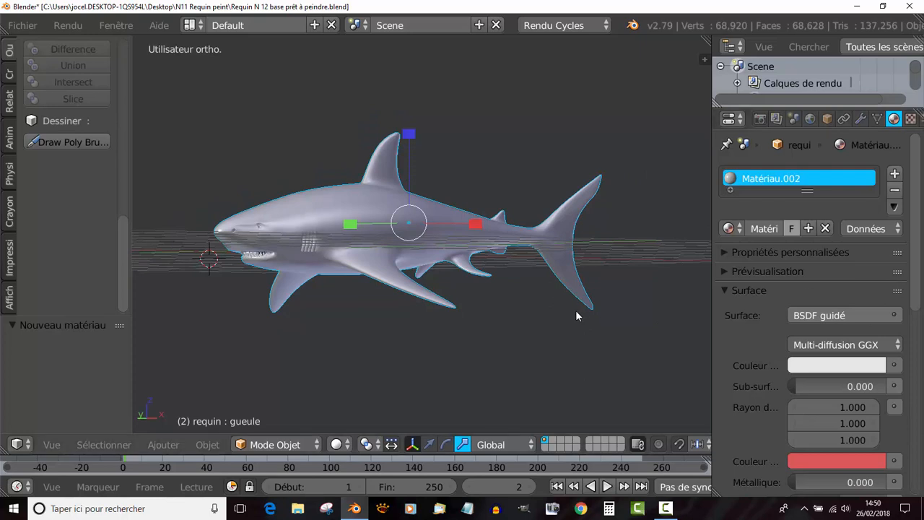
scroll(575, 310, "up", 2)
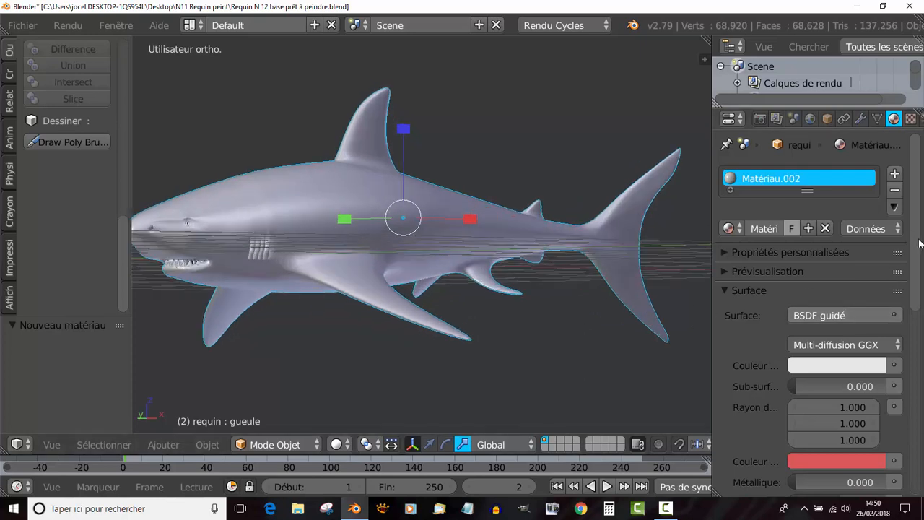
scroll(908, 246, "down", 5)
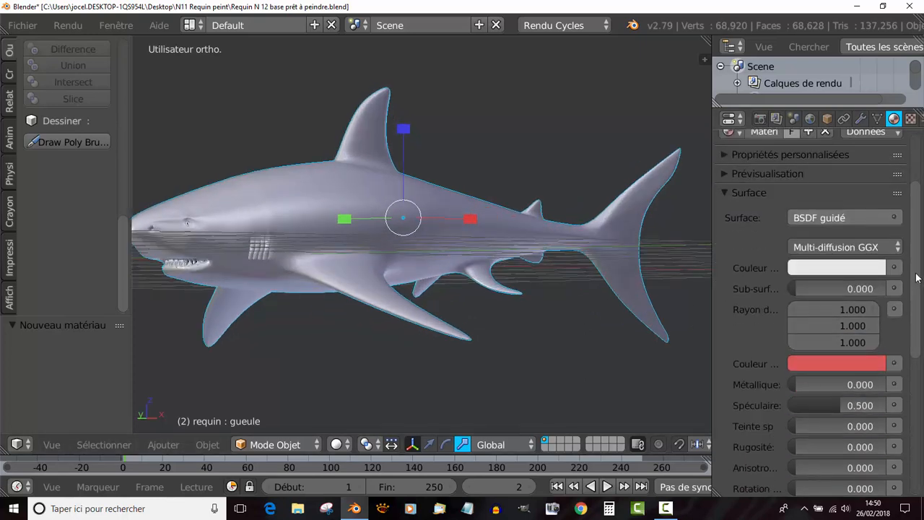
- Connect a Texture image to the base colour of the shark's BSDF guidé material
scroll(918, 280, "down", 7)
scroll(921, 307, "up", 5)
scroll(921, 309, "down", 1)
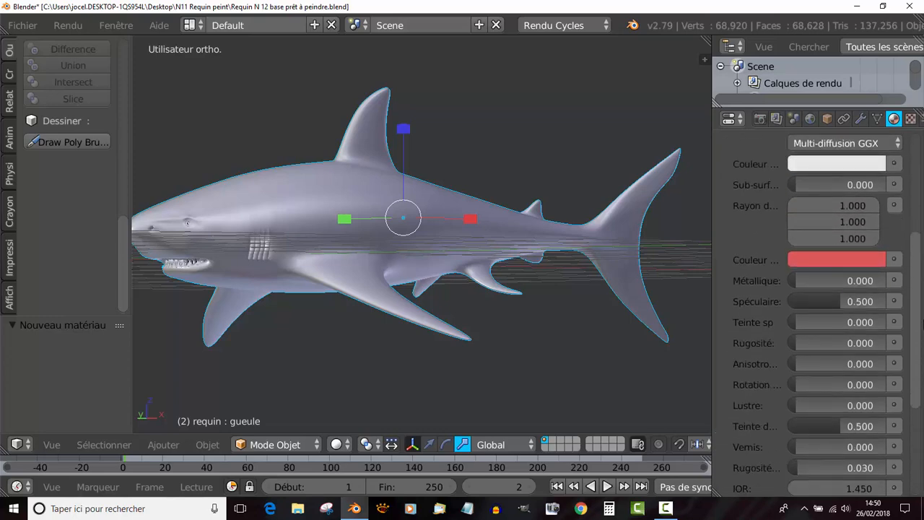
scroll(921, 269, "up", 4)
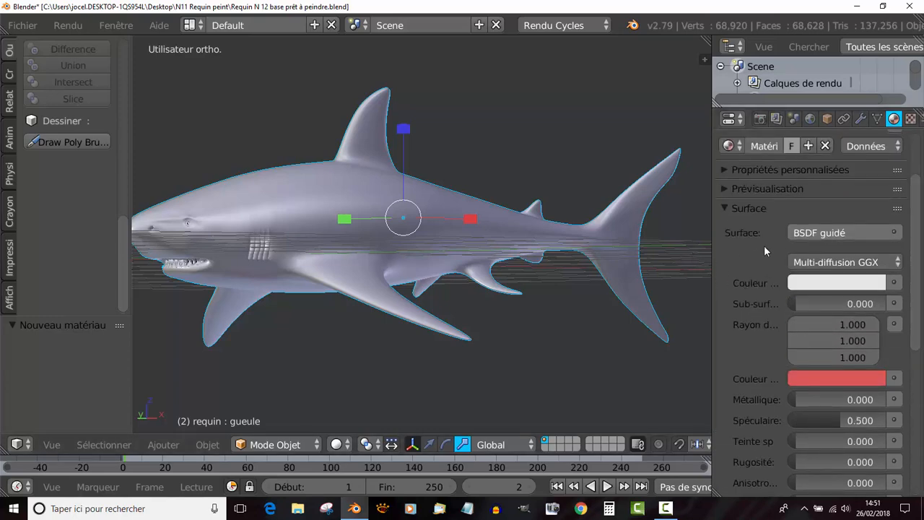
left_click(894, 282)
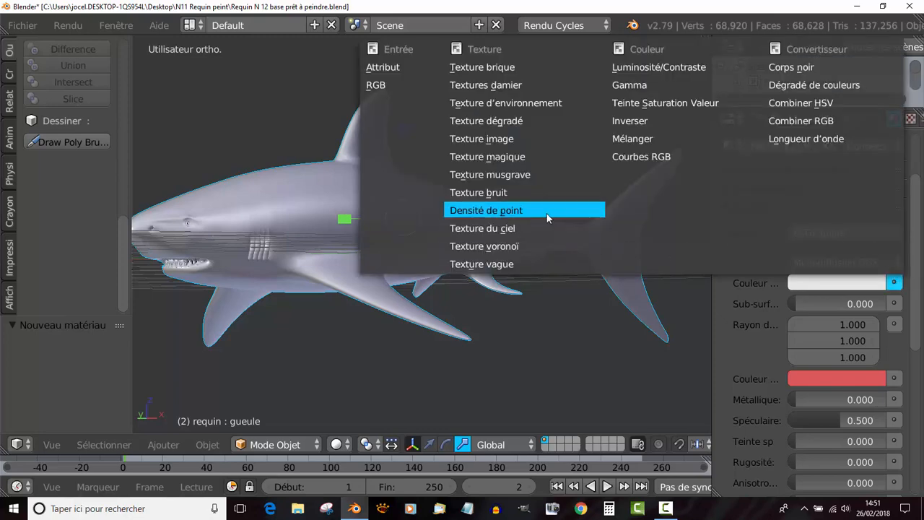
left_click(489, 140)
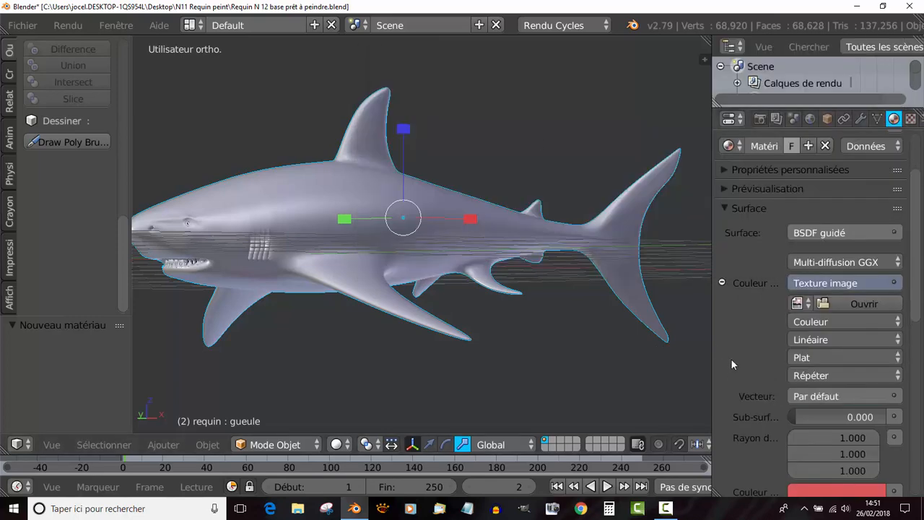
- Widen the properties editor and set the image texture's Vecteur input to the UV output of Coordonnées de texture
scroll(919, 289, "down", 5)
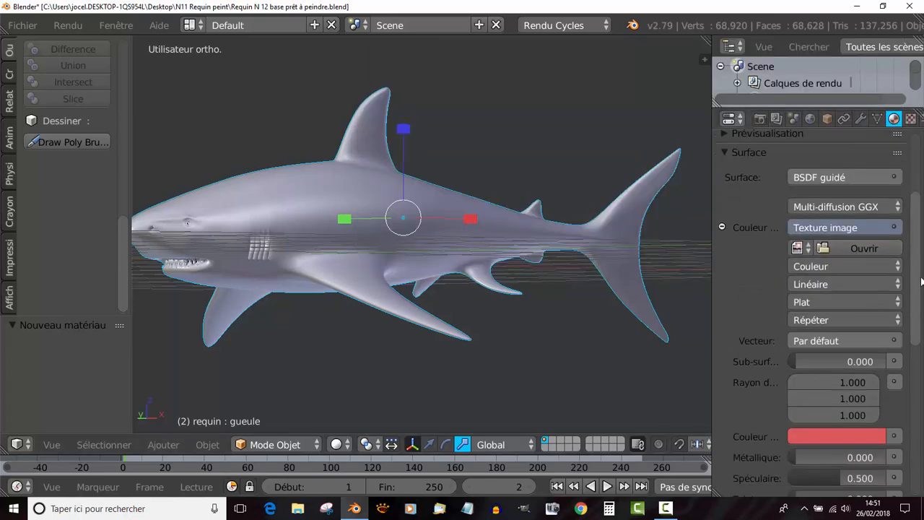
scroll(919, 293, "down", 1)
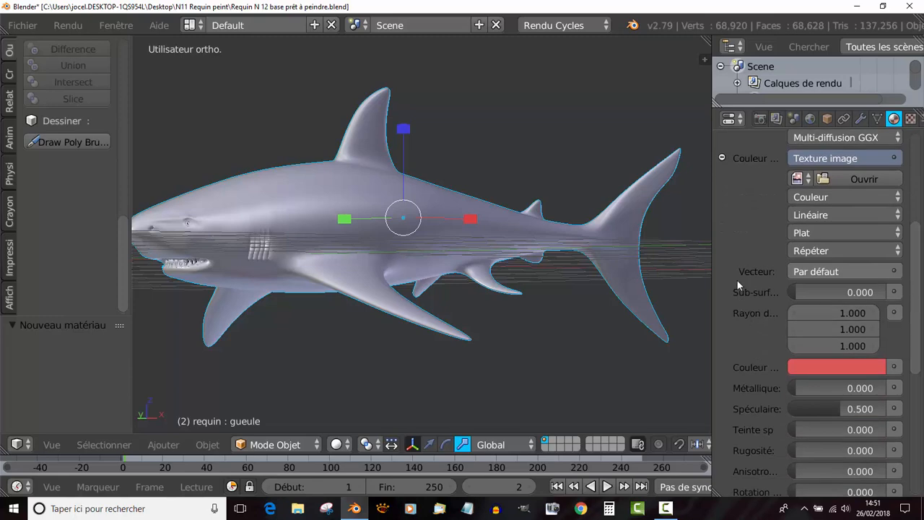
left_click_drag(712, 267, 611, 266)
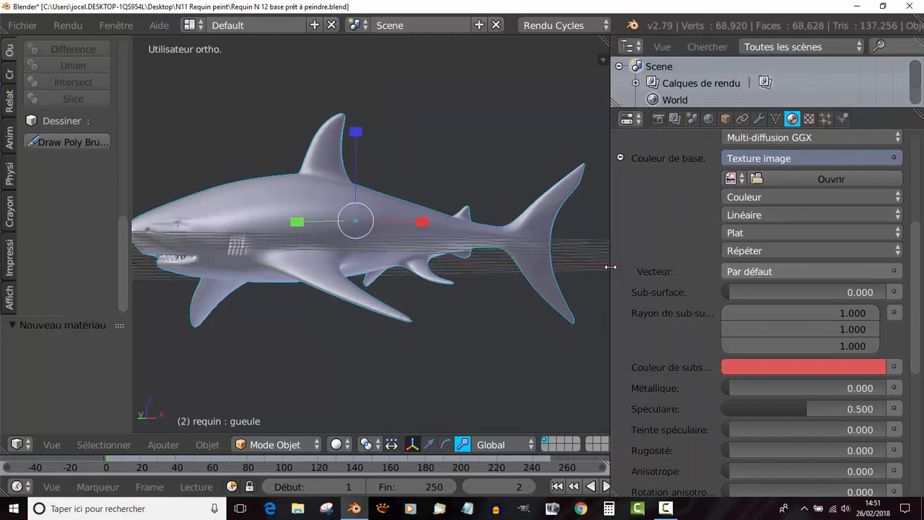
left_click(895, 272)
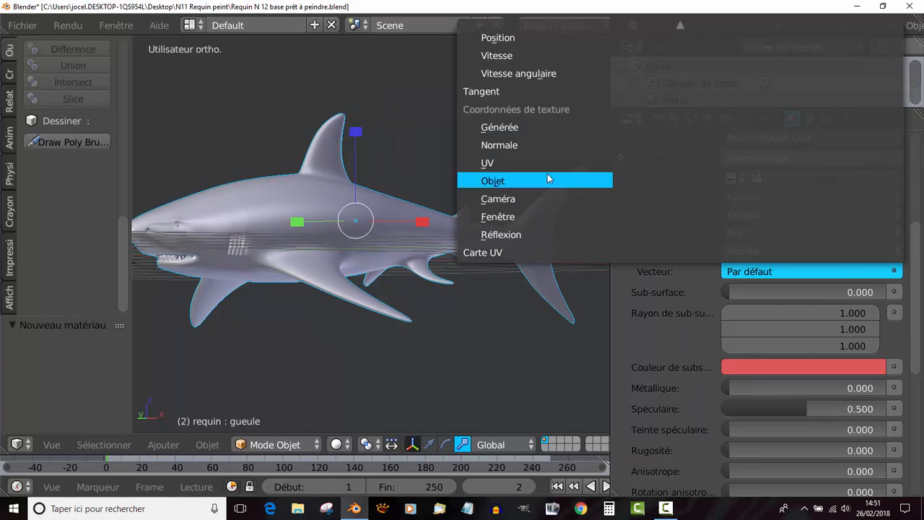
left_click(493, 165)
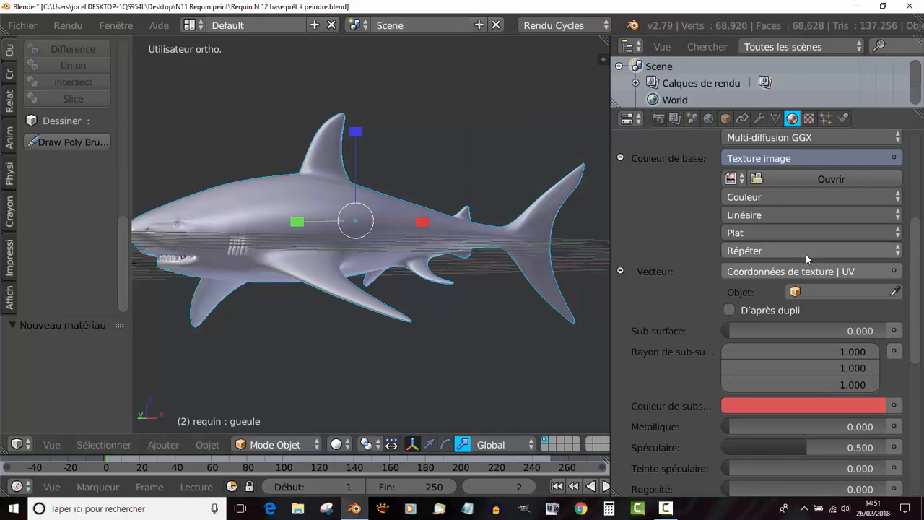
left_click_drag(920, 290, 919, 247)
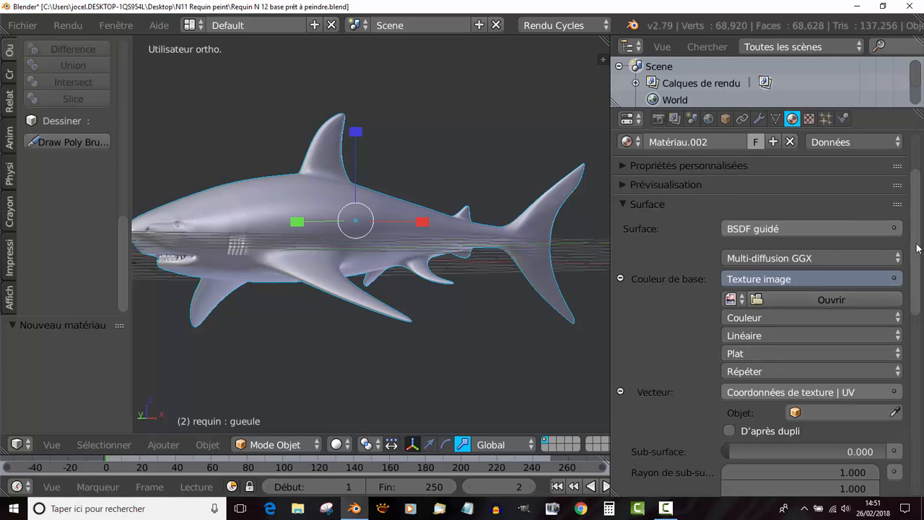
scroll(793, 296, "down", 6)
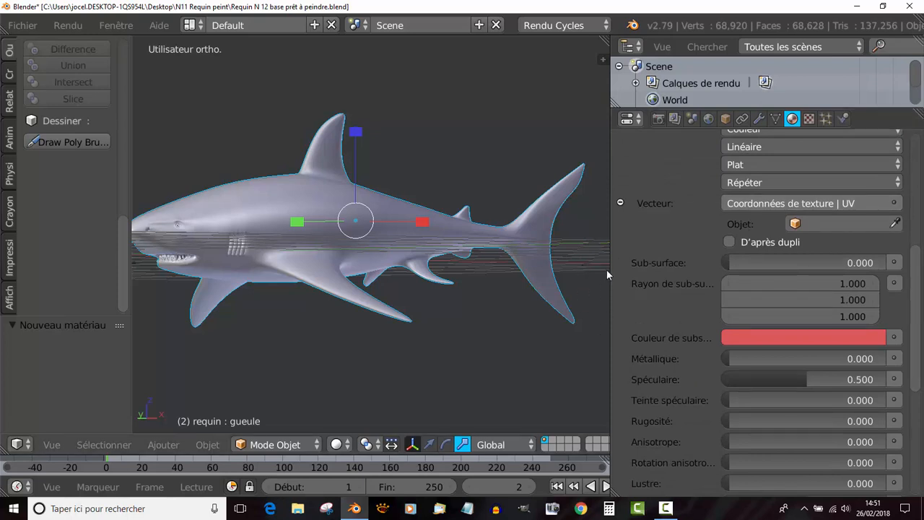
- Narrow the properties editor and split the 3D view vertically, making the new area an Éditeur UV/Image
left_click_drag(612, 265, 733, 270)
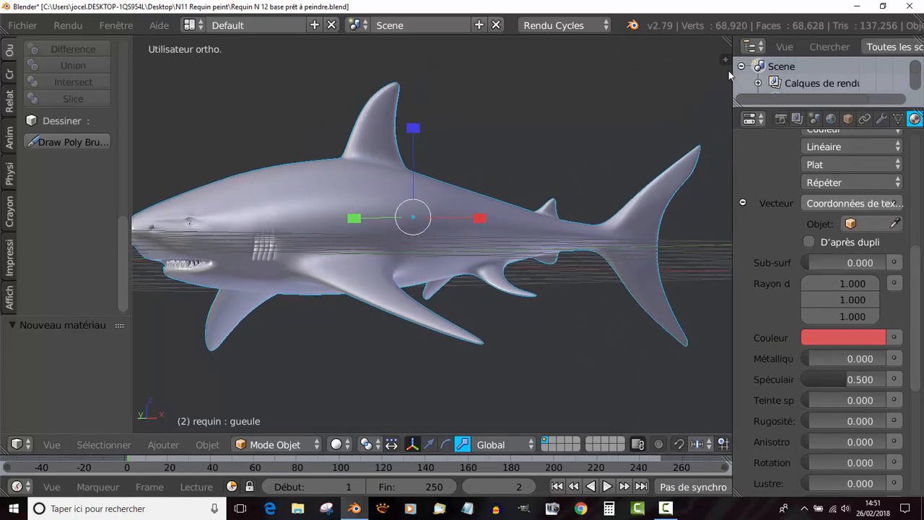
left_click_drag(729, 42, 501, 83)
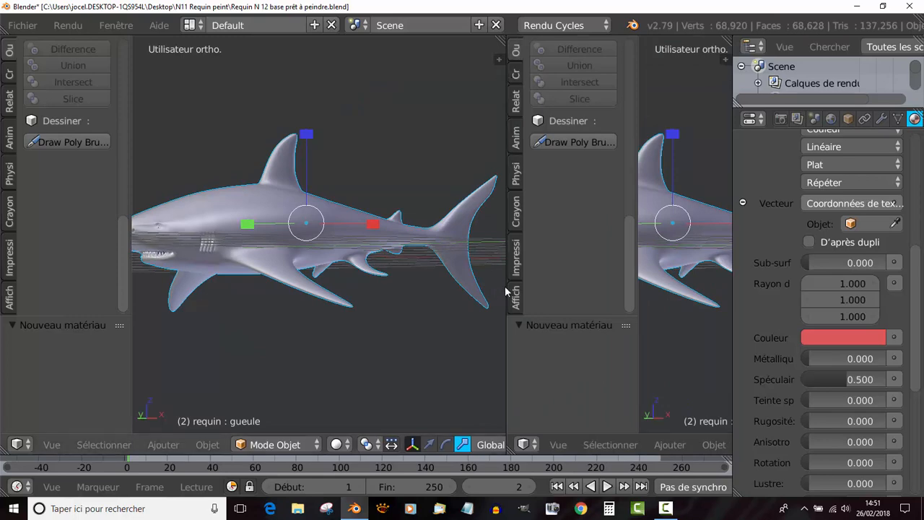
left_click(555, 445)
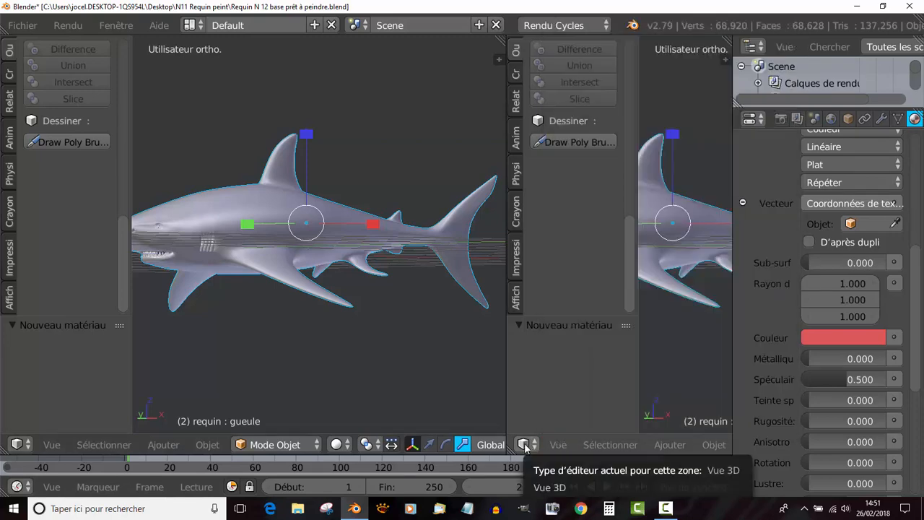
left_click(525, 445)
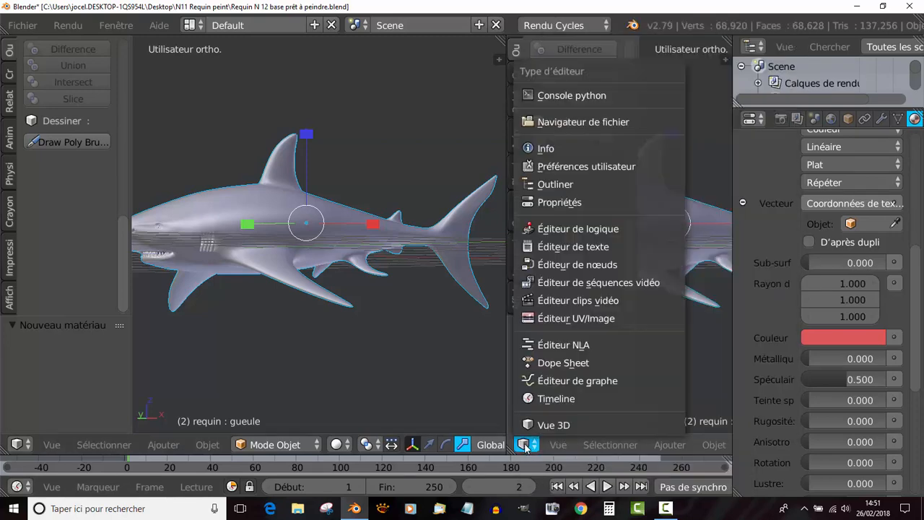
left_click(572, 319)
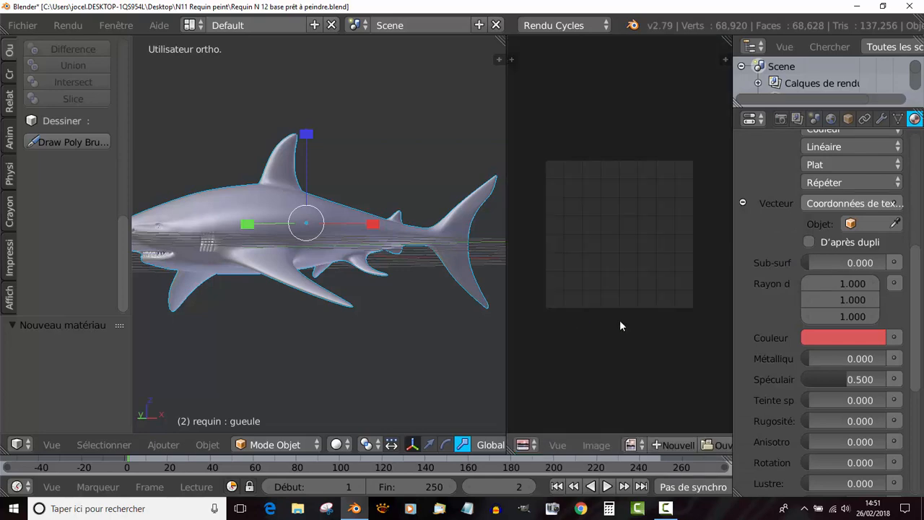
left_click_drag(732, 252, 798, 258)
- Create a new blank black image named texture du requin, 1024 × 1024 px with alpha, in the image editor
left_click(594, 445)
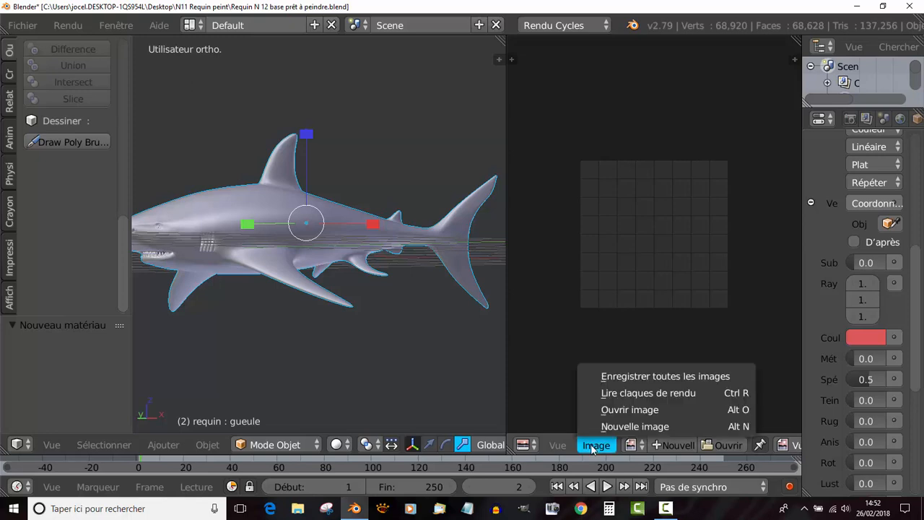
left_click(634, 427)
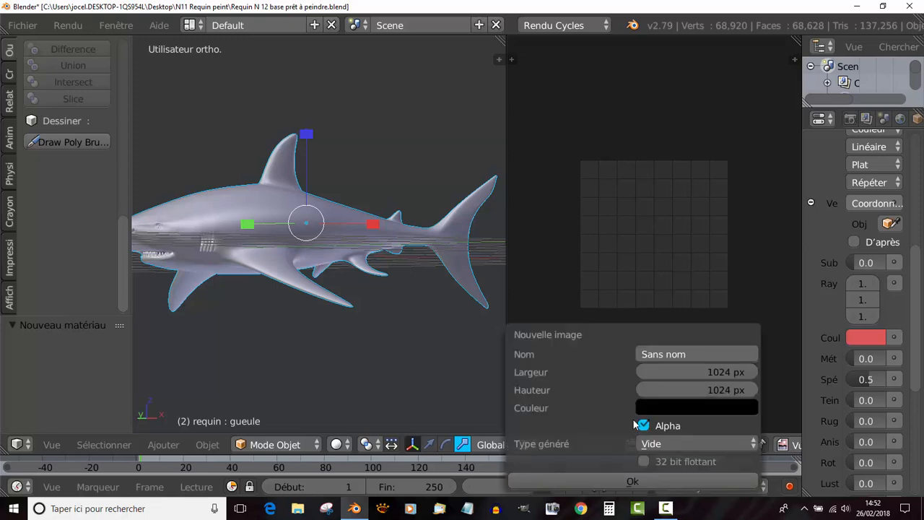
left_click_drag(616, 342, 638, 270)
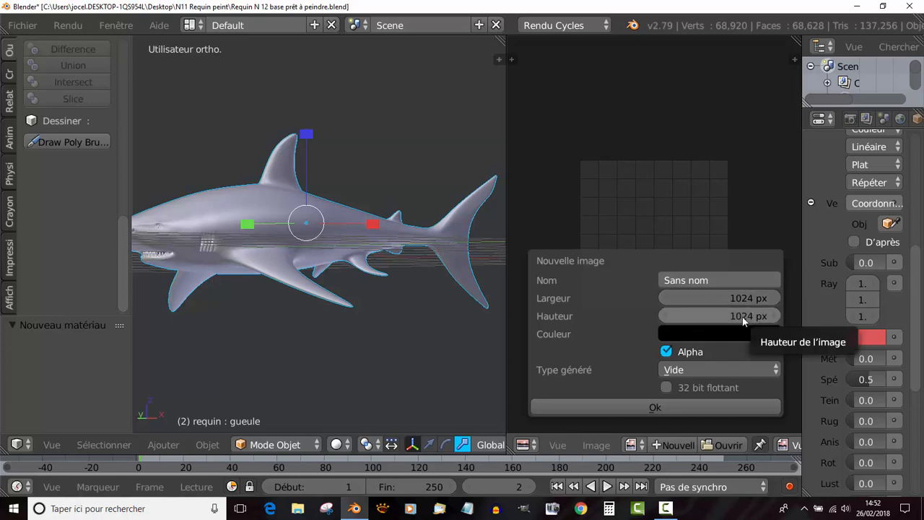
left_click(707, 280)
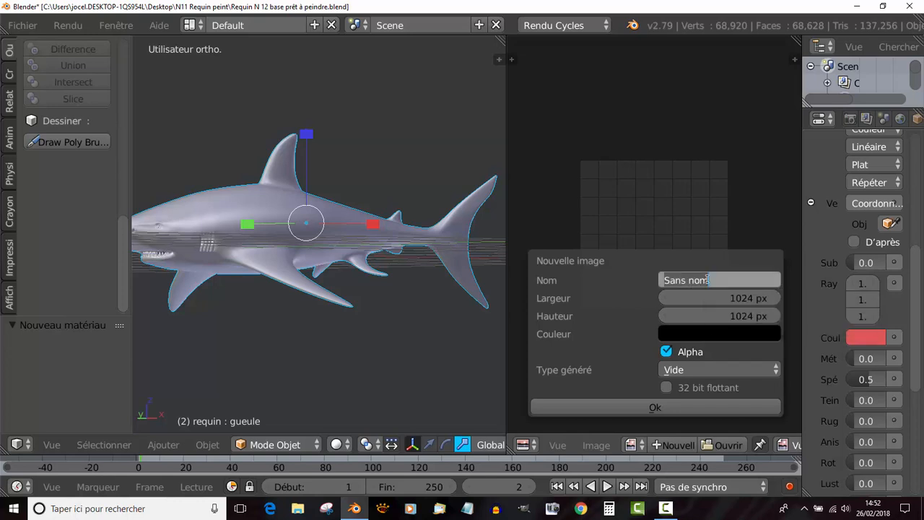
left_click(706, 280)
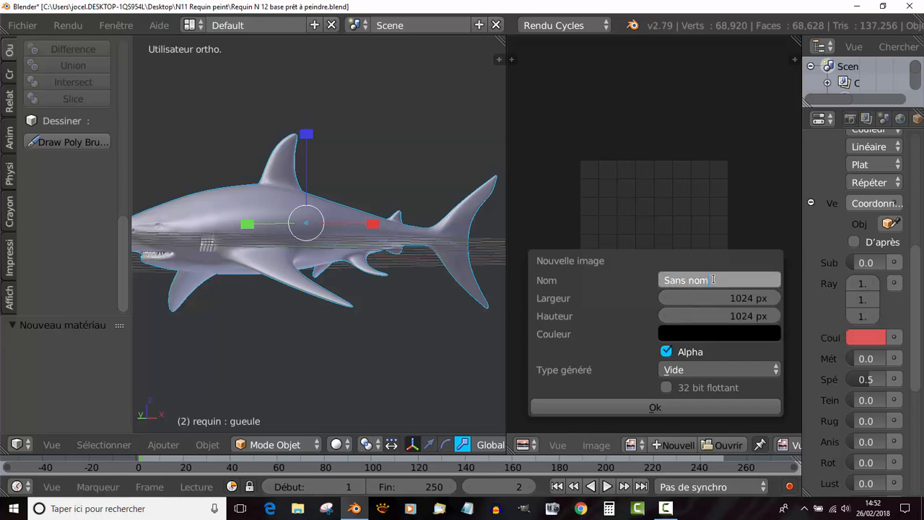
key("BackSpace")
key("BackSpace")
key("BackSpace")
key("BackSpace")
key("BackSpace")
key("BackSpace")
type("texture du requin")
left_click(657, 408)
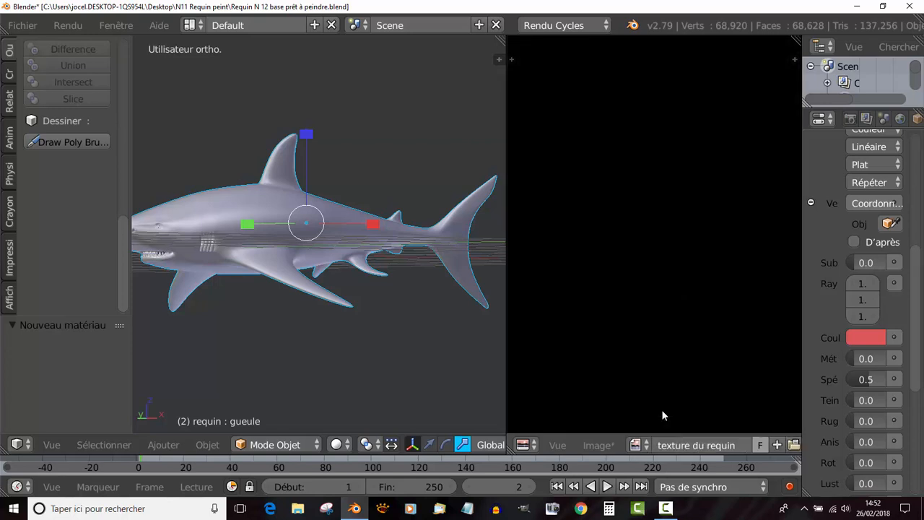
scroll(680, 357, "down", 6)
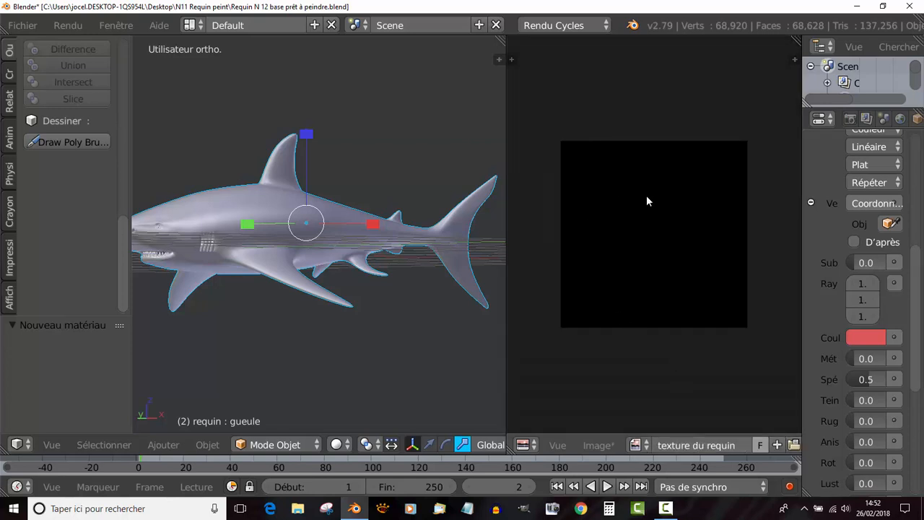
- Set the 3D view's shading to Matériau
left_click(337, 444)
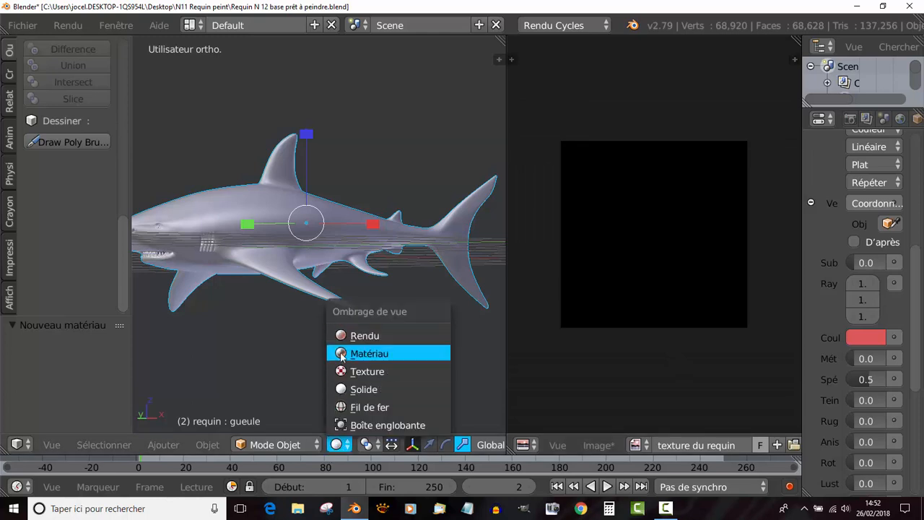
left_click(339, 444)
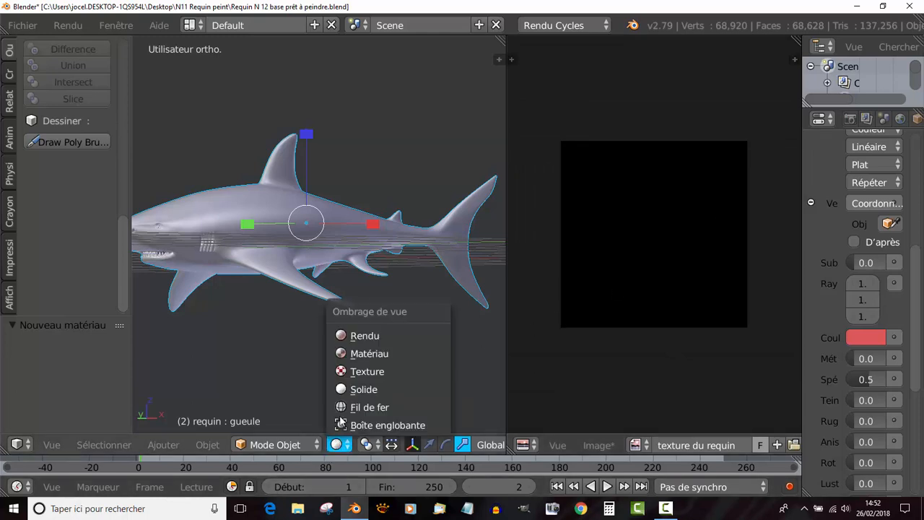
left_click(352, 353)
scroll(697, 370, "down", 3)
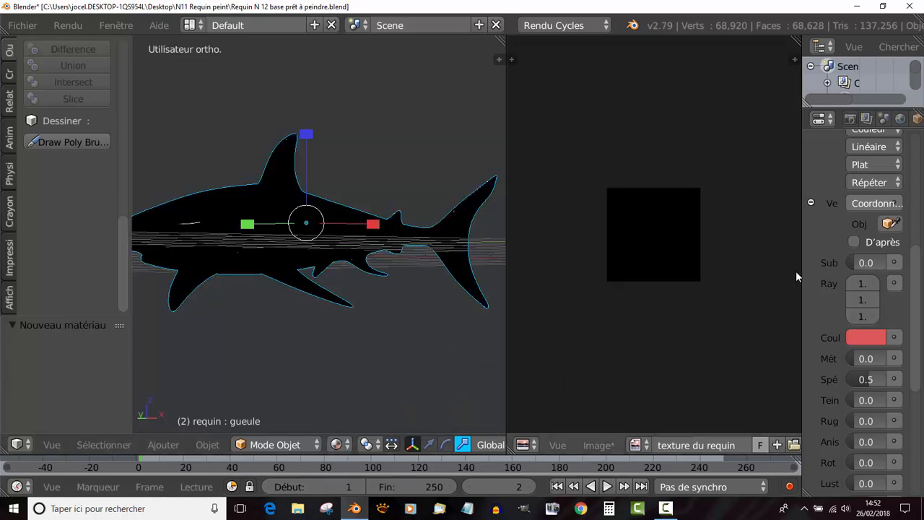
- Assign the image texture du requin to the material's base colour image texture
left_click_drag(800, 258, 674, 268)
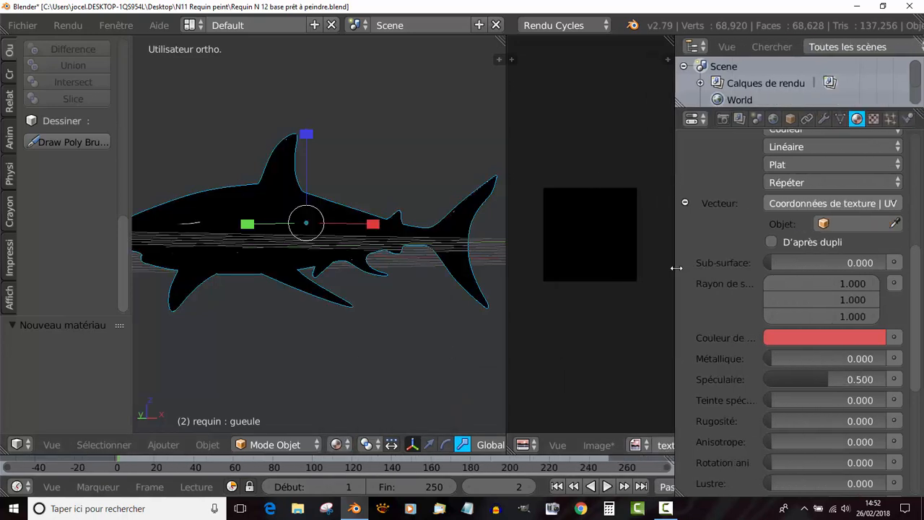
scroll(914, 324, "up", 4)
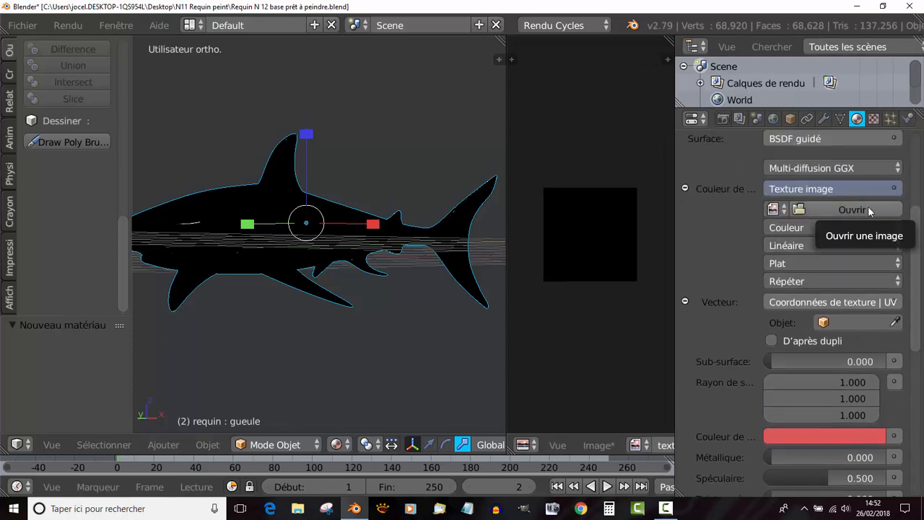
left_click(772, 209)
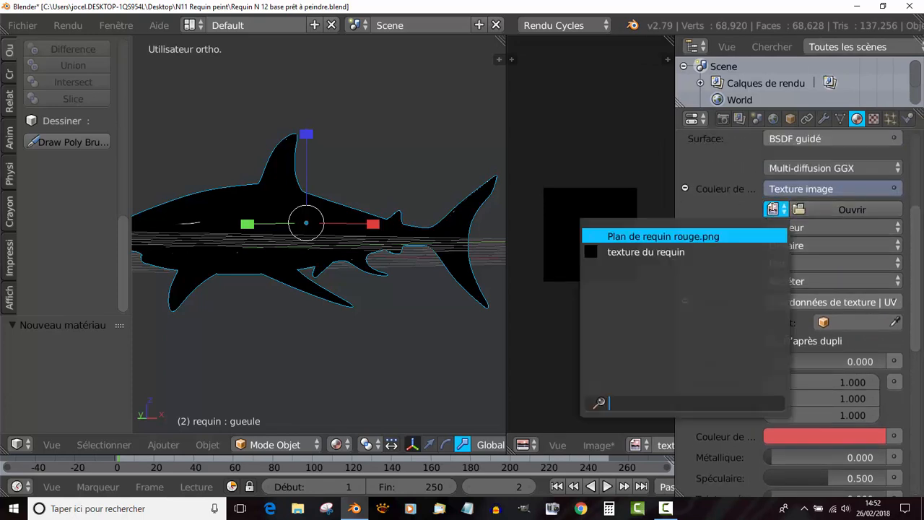
left_click(646, 252)
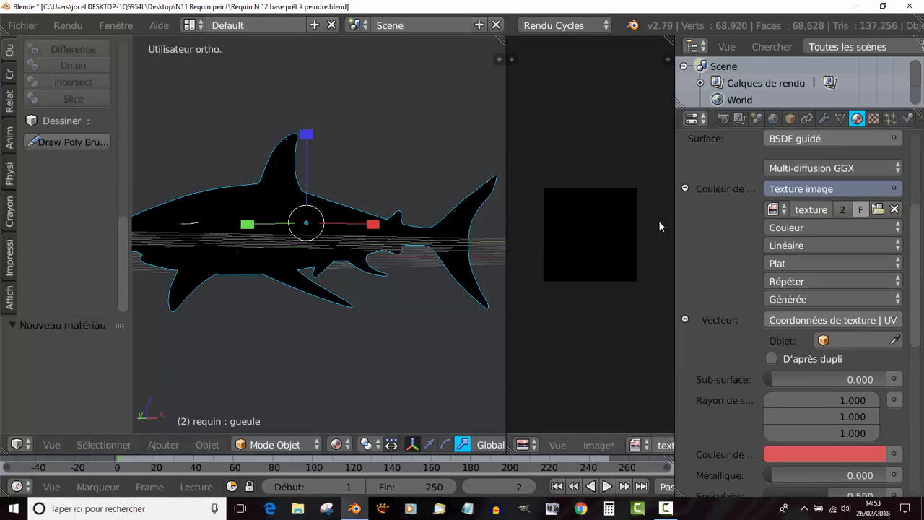
- Narrow the properties editor to give the 3D view more width, and show the shark in front orthographic view
left_click_drag(675, 242, 808, 239)
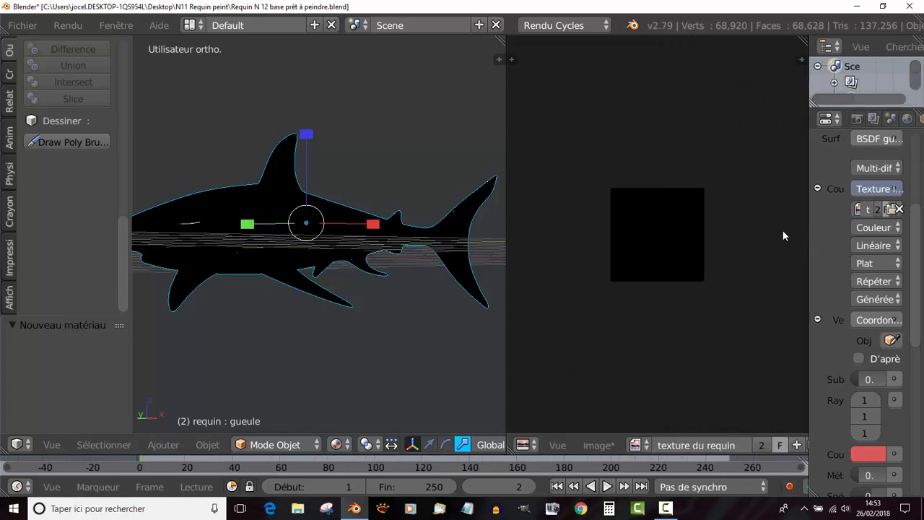
scroll(693, 225, "up", 4)
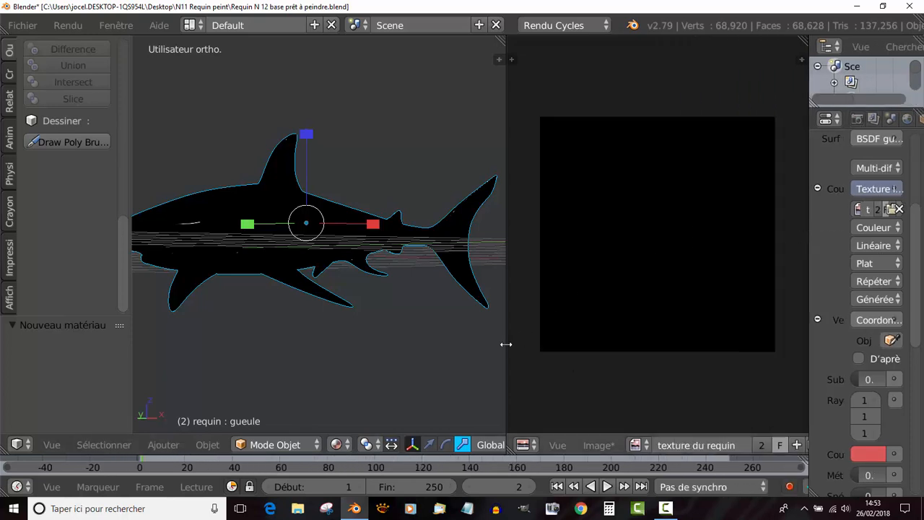
left_click_drag(506, 345, 588, 330)
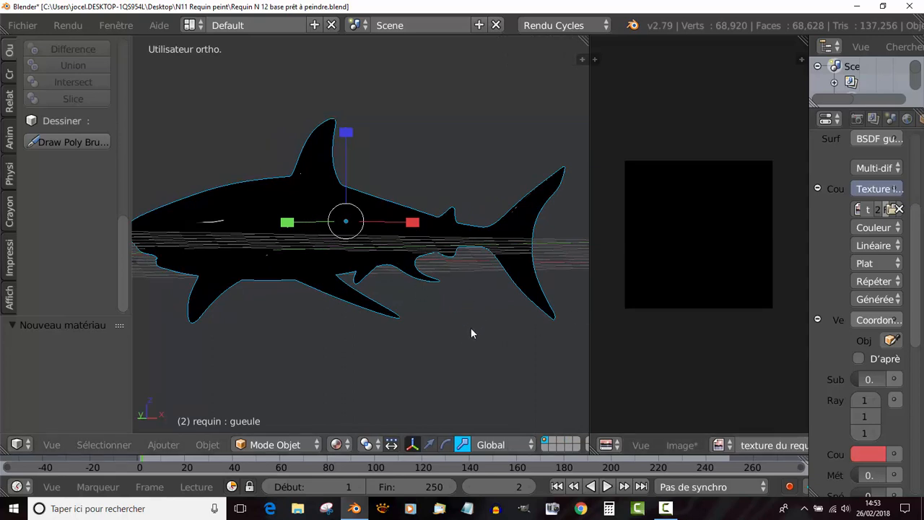
key("KP_1")
scroll(468, 333, "down", 3)
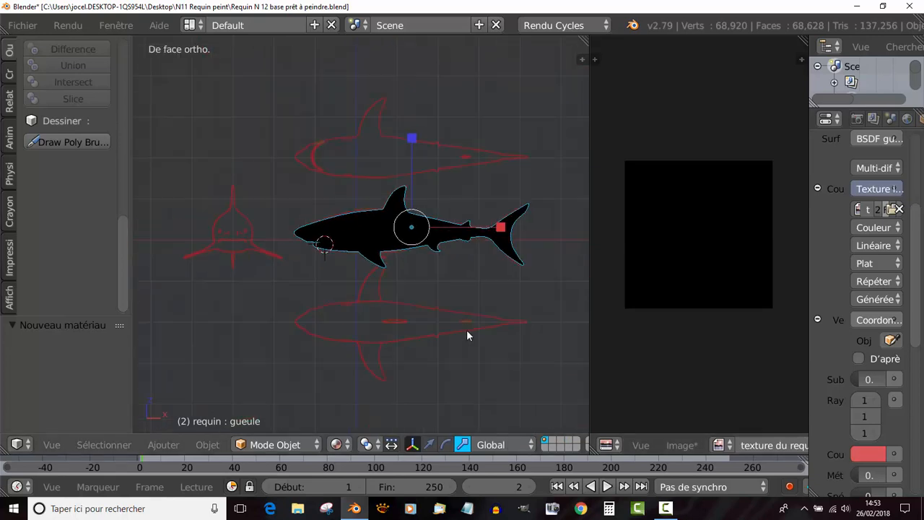
- Switch the shark to Mode Edit and deselect all of its vertices
middle_click_drag(371, 318, 322, 314, "shift")
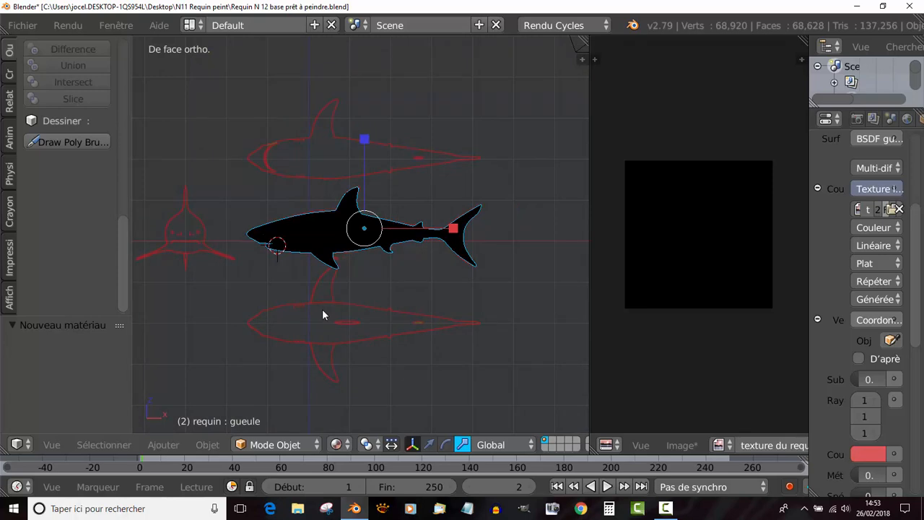
scroll(322, 309, "up", 4)
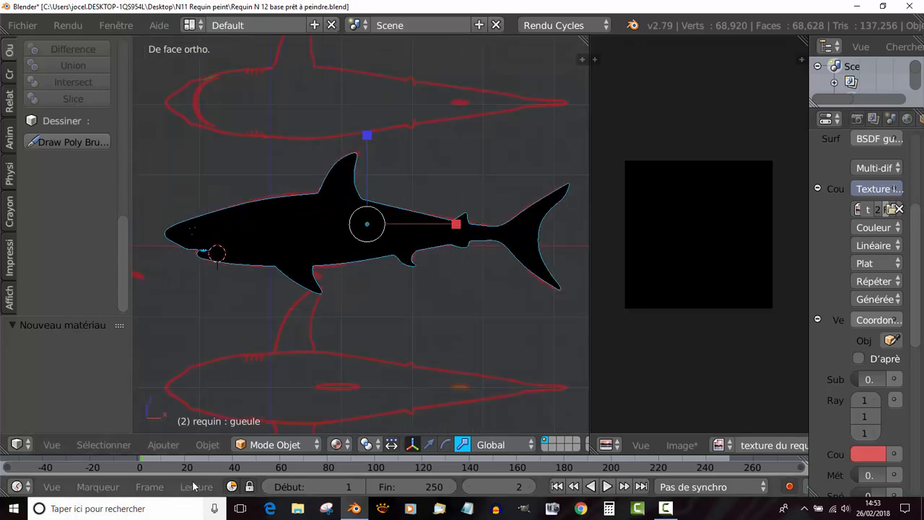
left_click(274, 444)
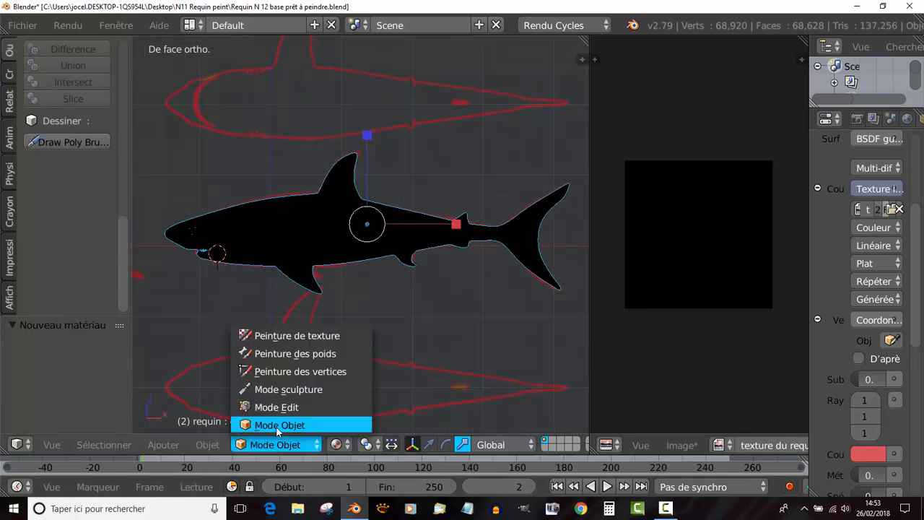
left_click(275, 407)
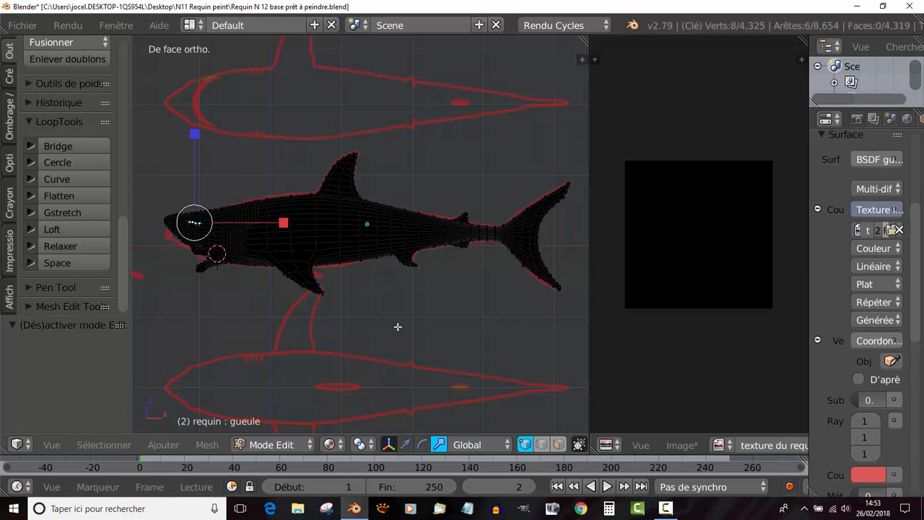
key("a")
key("a")
key("a")
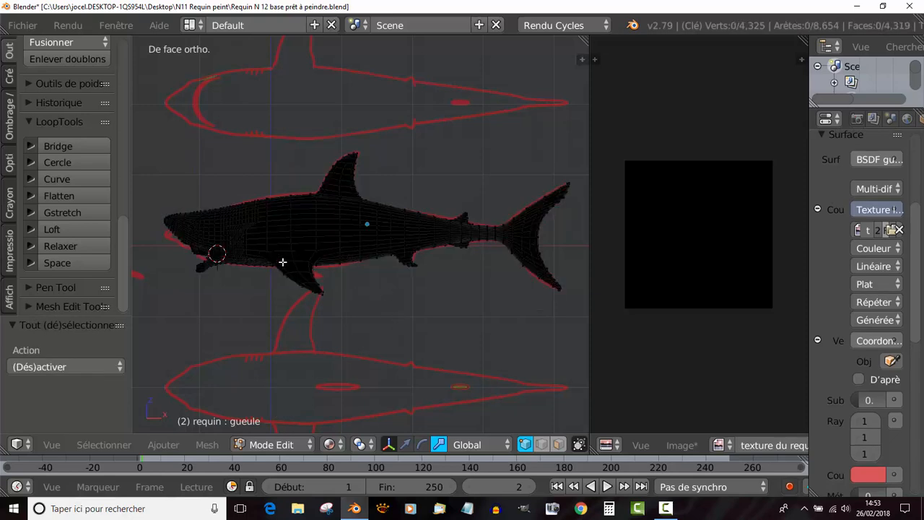
- Make Base the active shape key in the shark's mesh data, widening the properties editor for access and narrowing it again
left_click_drag(809, 262, 657, 268)
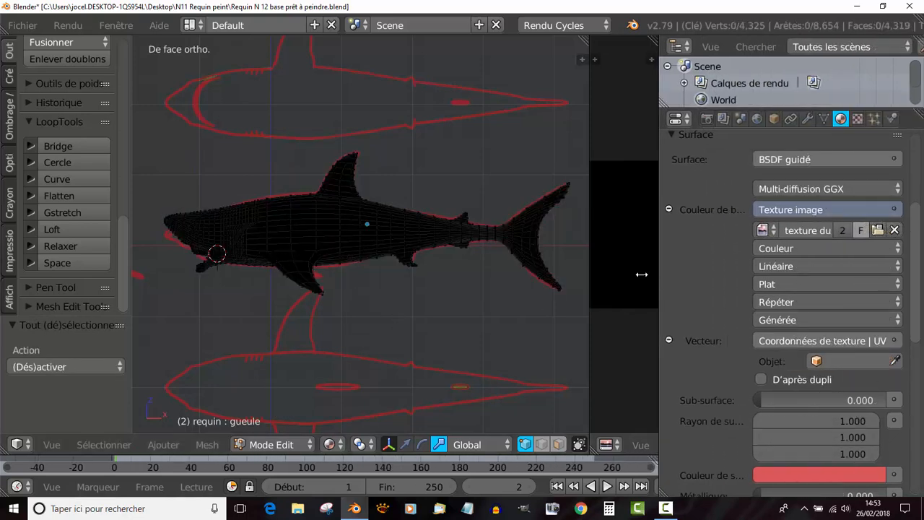
scroll(220, 286, "up", 2)
scroll(173, 280, "down", 2)
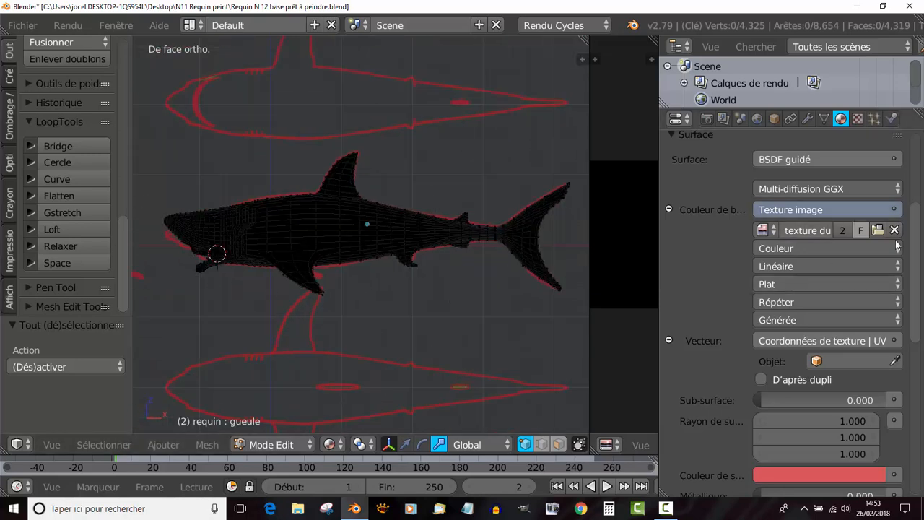
left_click_drag(915, 305, 921, 254)
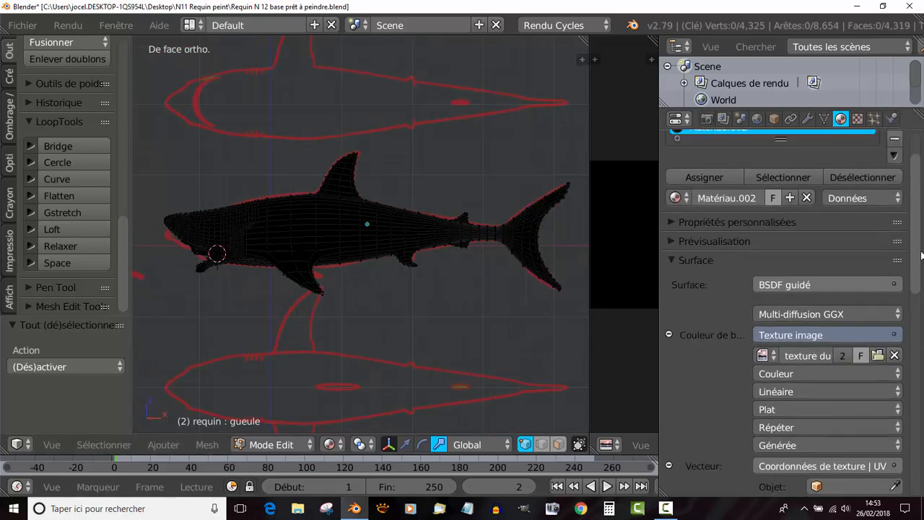
left_click(823, 118)
scroll(792, 336, "down", 3)
scroll(792, 337, "down", 2)
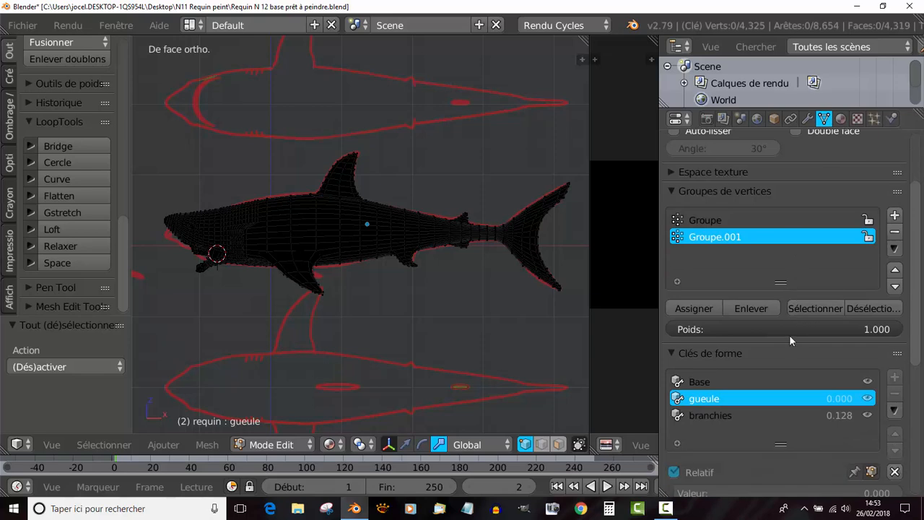
scroll(717, 391, "down", 2)
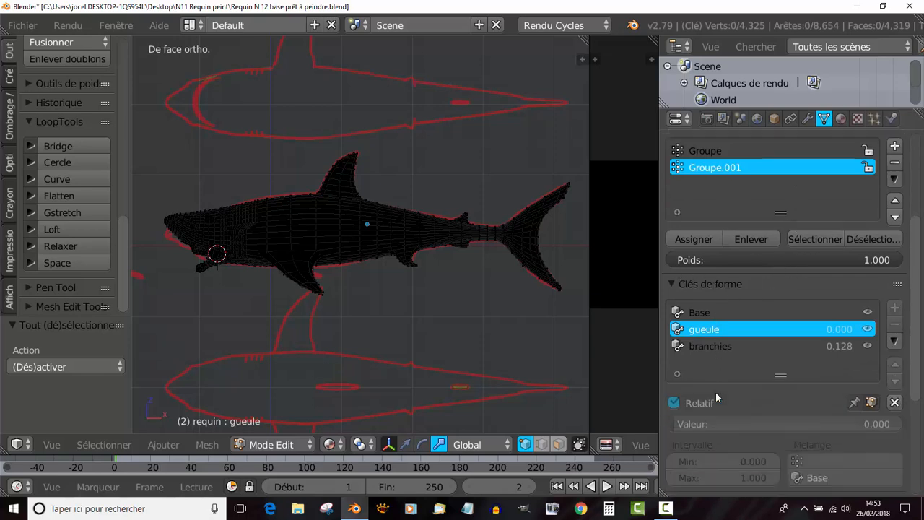
left_click(697, 312)
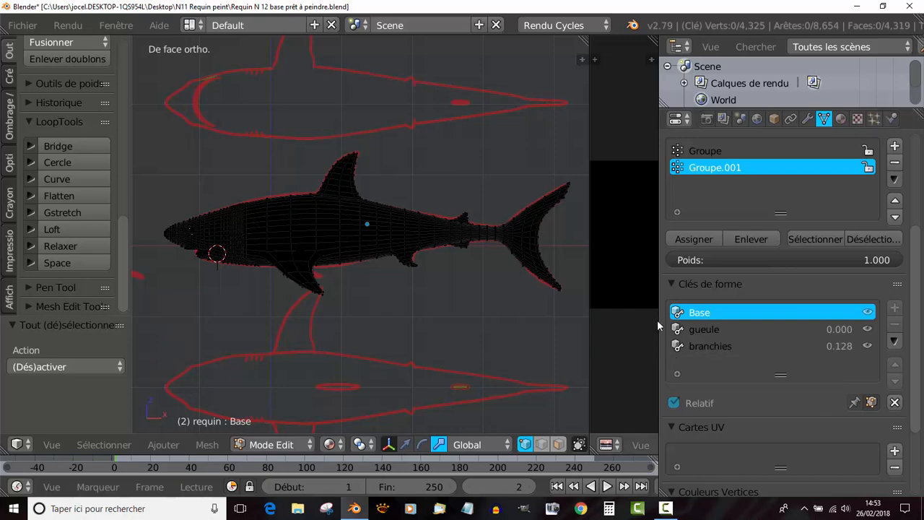
left_click_drag(659, 328, 862, 325)
- Select the whole shark mesh and unwrap it with UV-projection intelligente, keeping the angle limit at 66.00 and the island margin at 0.00
scroll(540, 281, "up", 1)
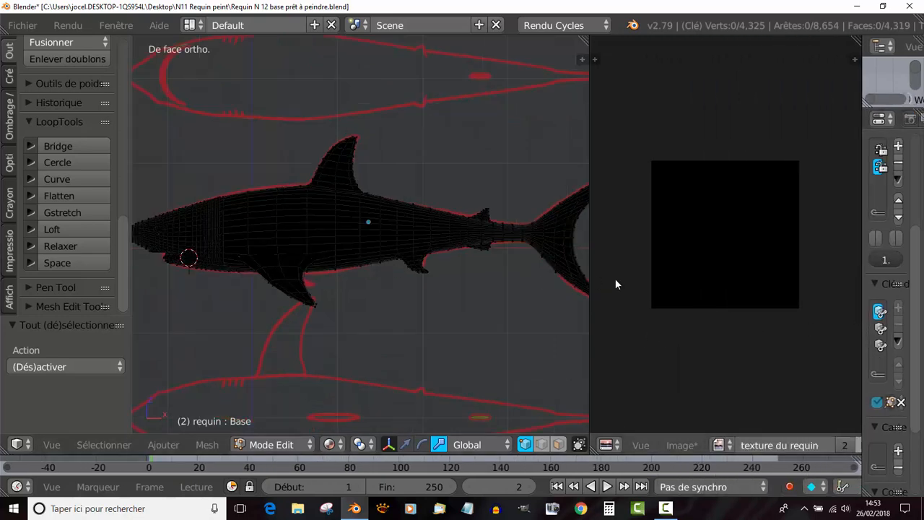
scroll(373, 290, "down", 1)
key("a")
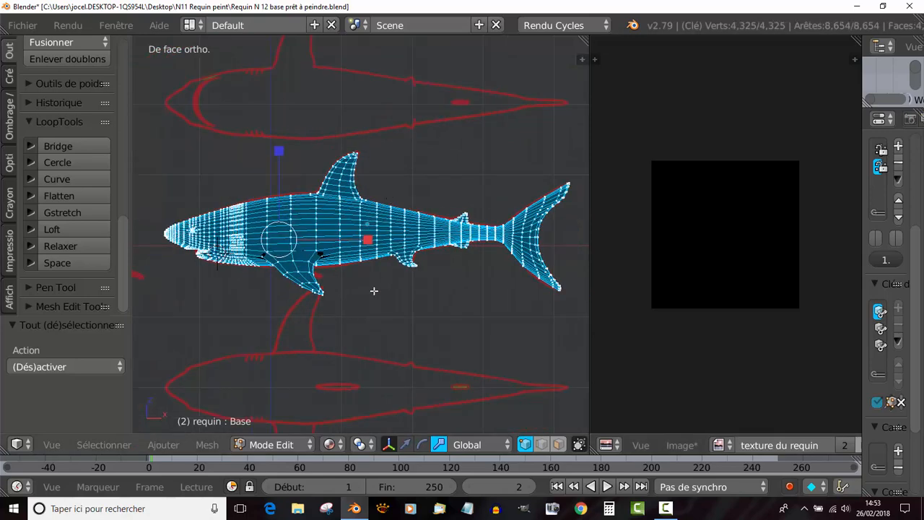
left_click(207, 444)
mouse_move(243, 310)
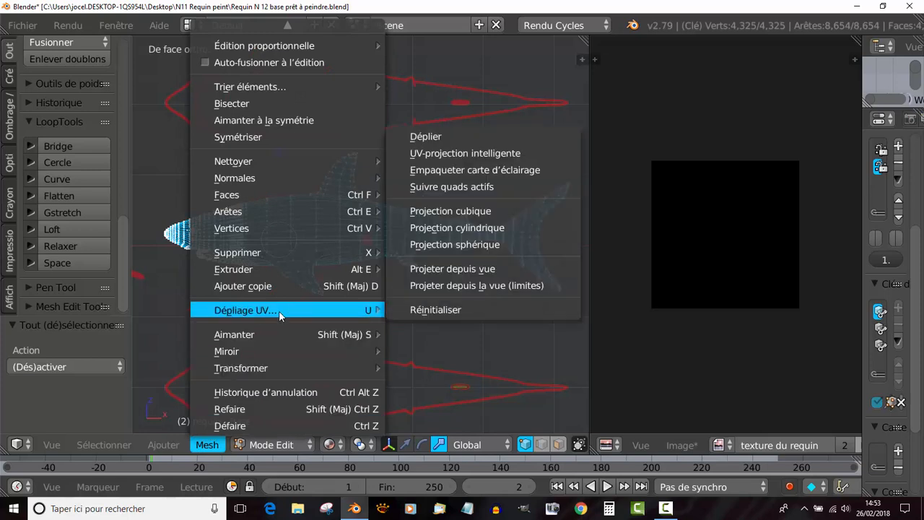
left_click(464, 156)
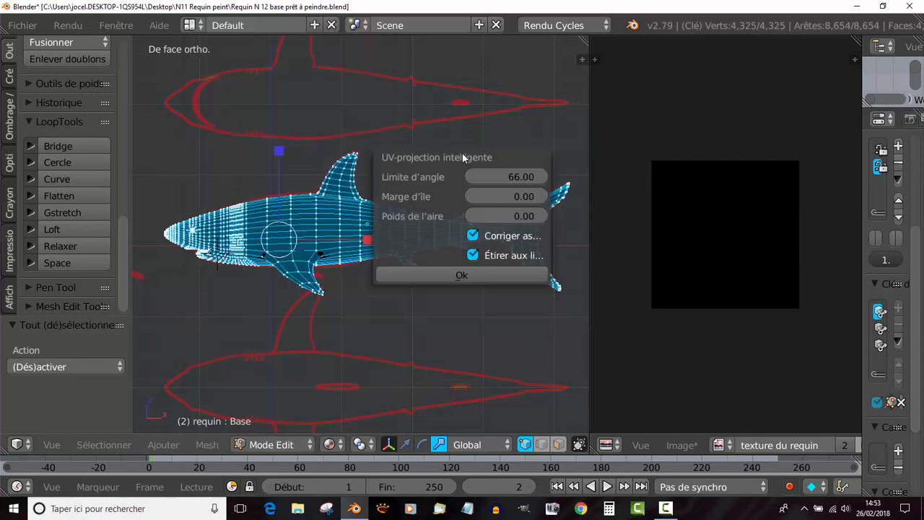
left_click(466, 274)
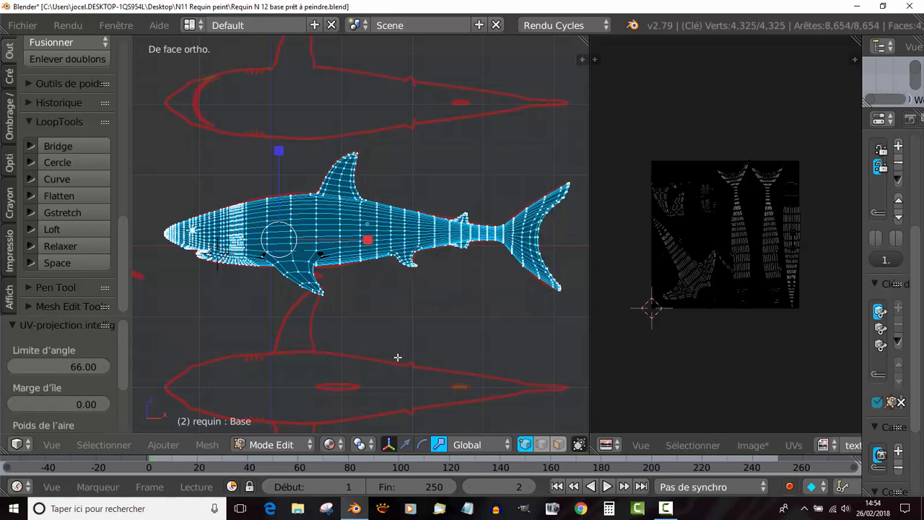
- Switch the shark to Peinture de texture mode and widen the tool shelf to show the Brosse settings
scroll(700, 346, "up", 2)
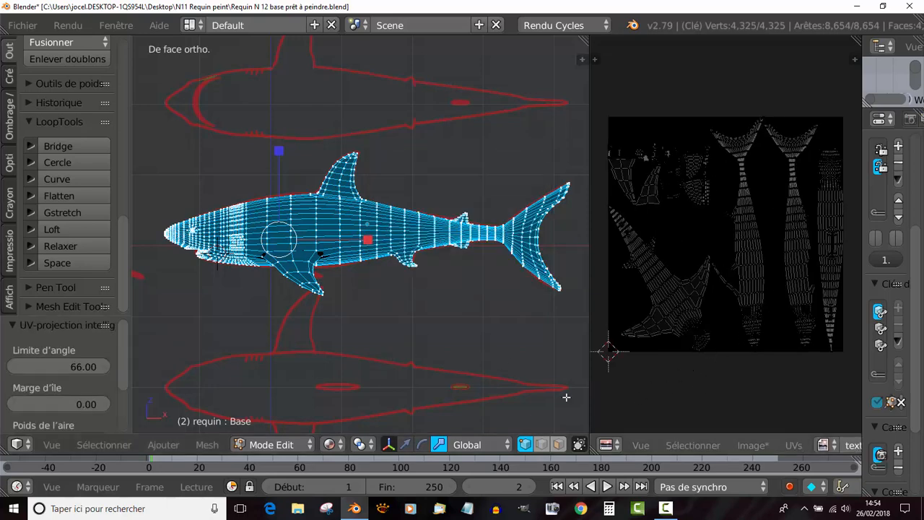
scroll(408, 362, "down", 1)
scroll(687, 333, "down", 1)
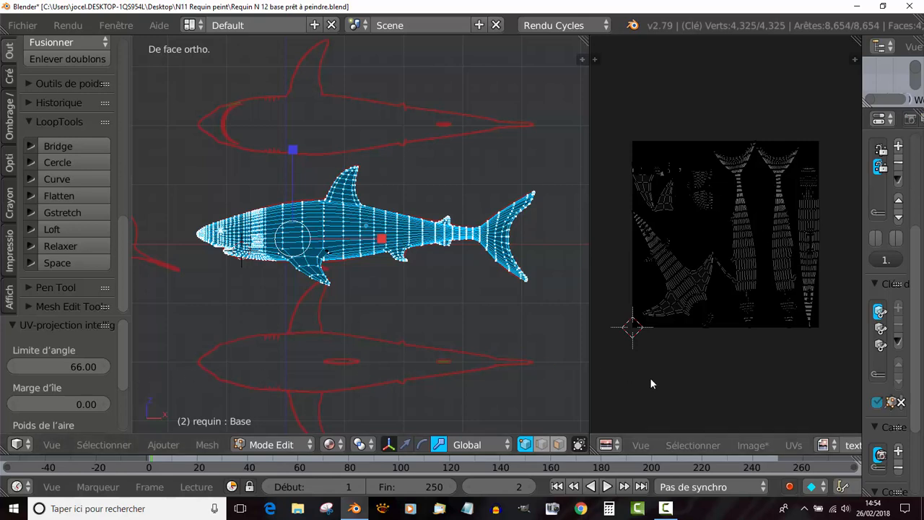
left_click(277, 445)
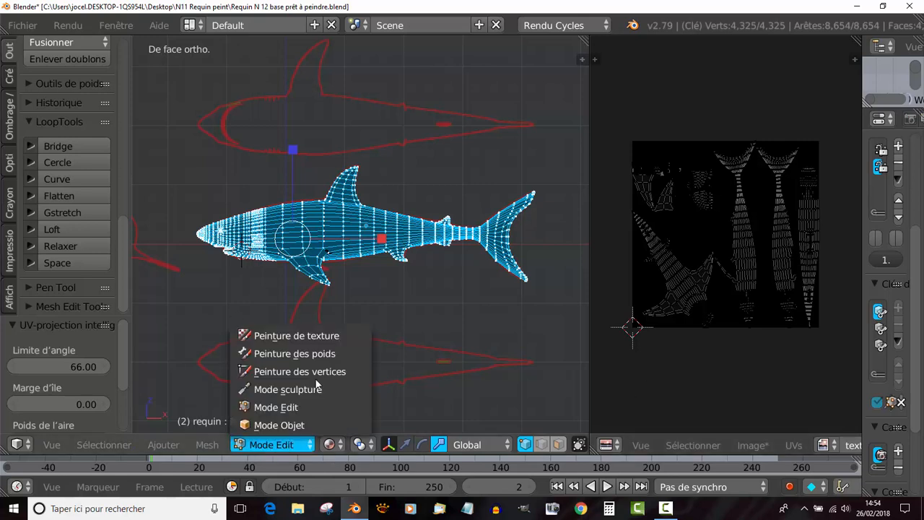
left_click(273, 335)
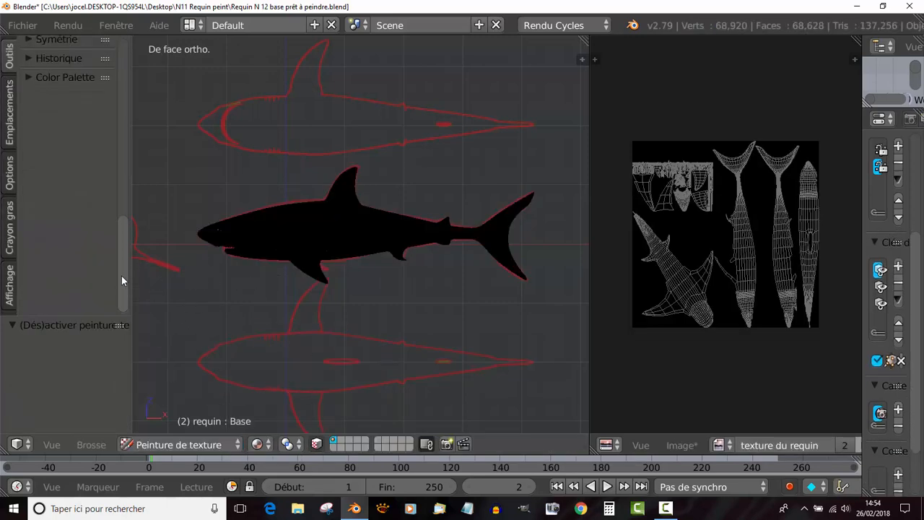
mouse_move(121, 275)
left_mouse_down()
mouse_move(128, 97)
mouse_move(227, 94)
mouse_move(217, 96)
left_mouse_up()
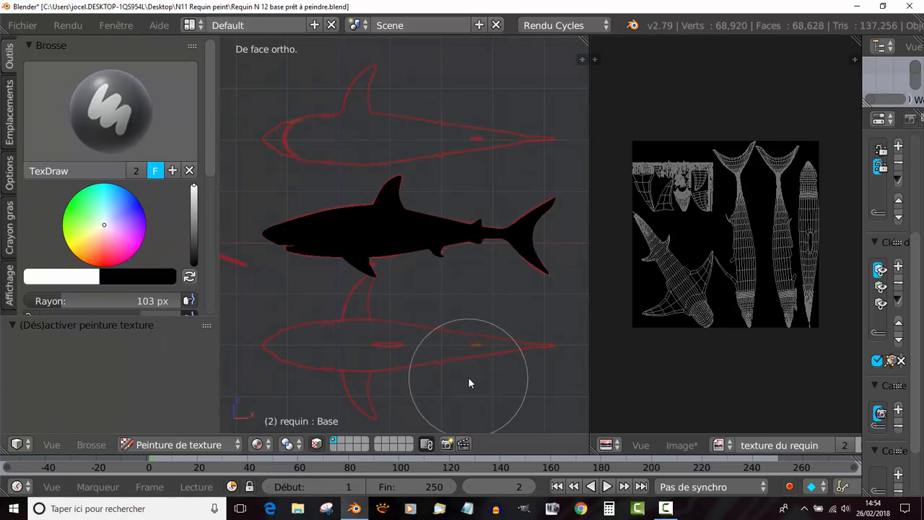
- Set the TexDraw brush radius to 18 px
key("f")
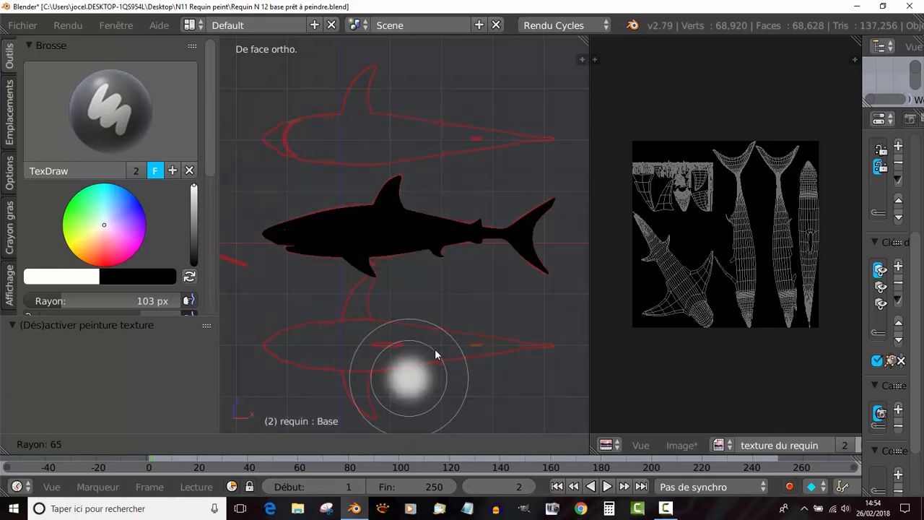
left_click(420, 372)
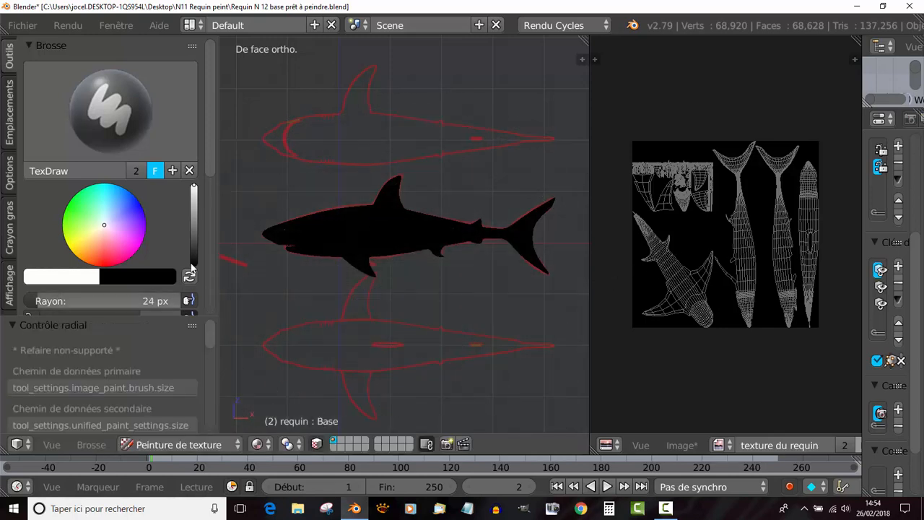
left_click_drag(210, 153, 206, 210)
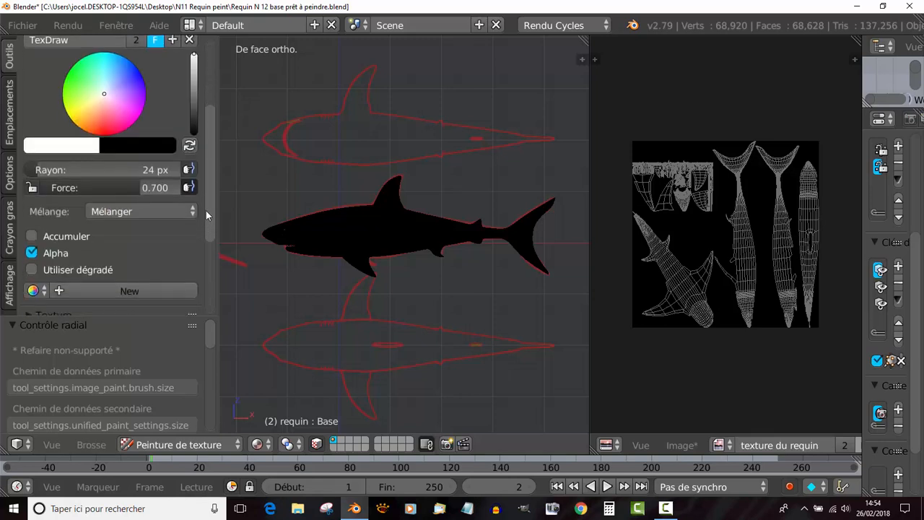
mouse_move(43, 193)
left_mouse_down()
mouse_move(103, 193)
mouse_move(47, 190)
left_mouse_up()
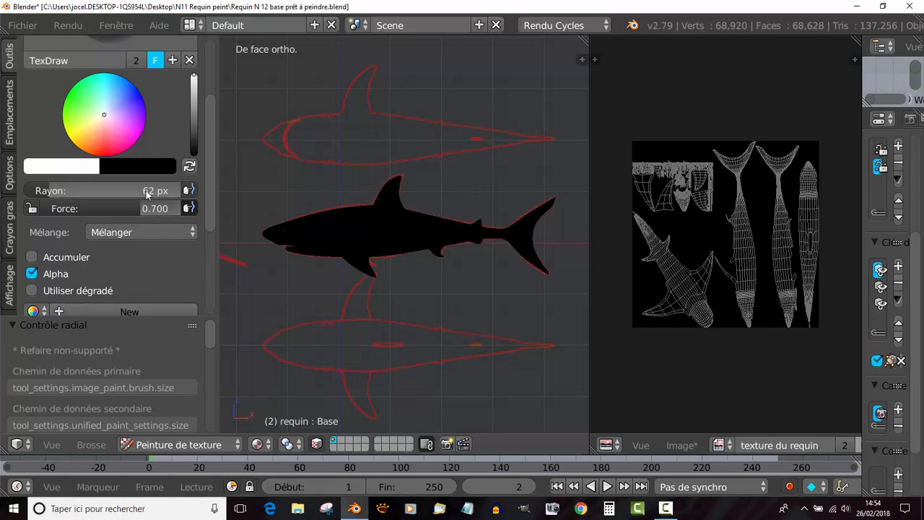
left_click_drag(39, 190, 35, 190)
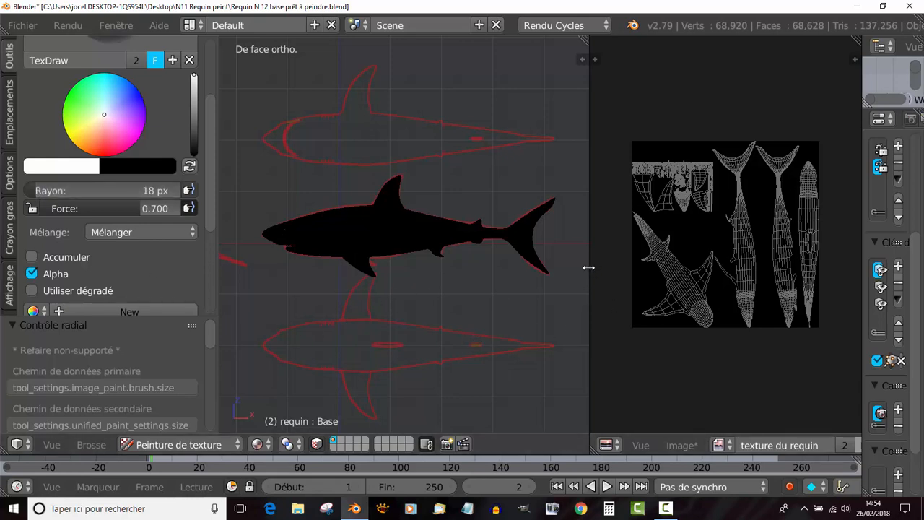
- Enlarge the 3D view, try a white brush stroke along the shark's flank and undo it
left_click_drag(590, 270, 707, 267)
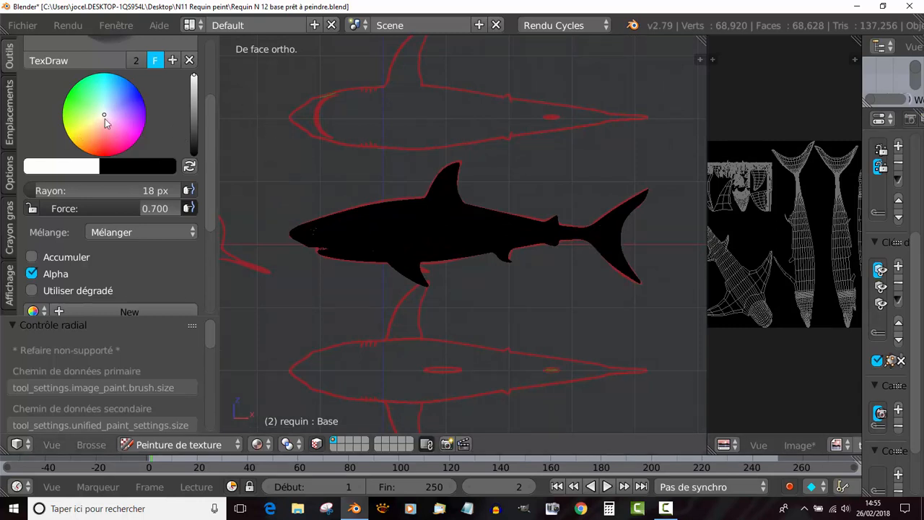
left_click_drag(374, 235, 510, 227)
scroll(460, 314, "up", 3)
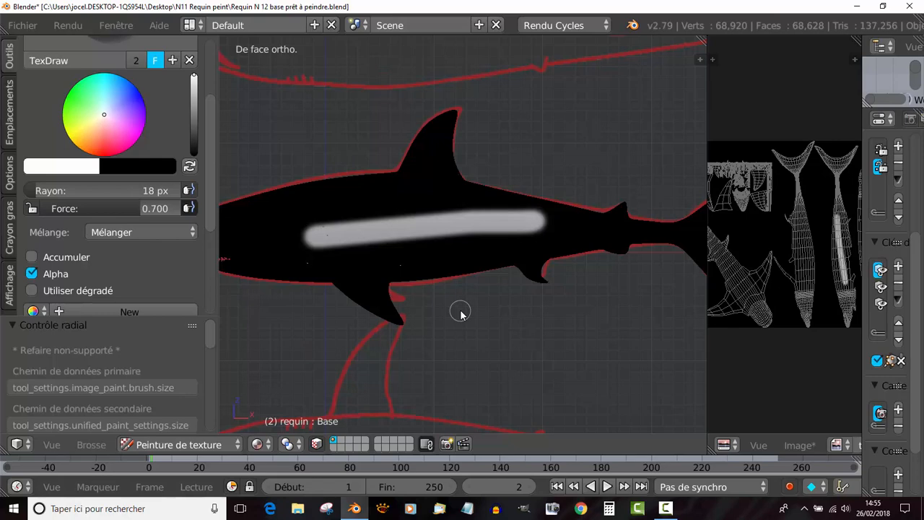
key("ctrl+z")
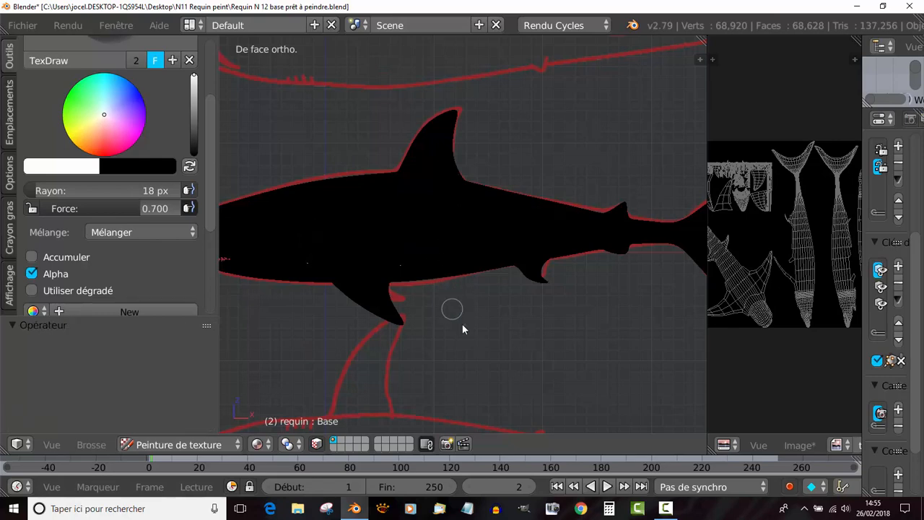
- Try a white stroke along the tail's upper lobe, enlarge the image editor to compare it on the UV layout, and undo the stroke
middle_click_drag(490, 314, 377, 299, "shift")
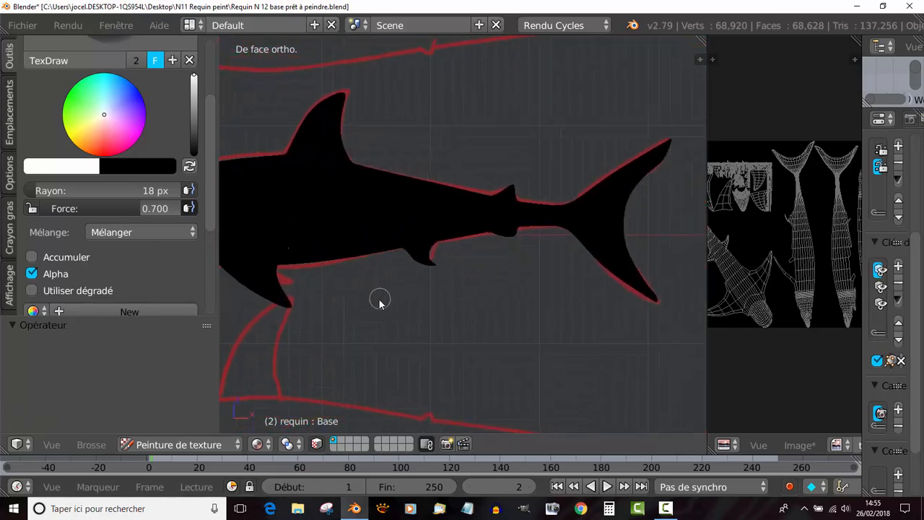
left_click(532, 217)
mouse_move(546, 213)
left_mouse_down()
mouse_move(581, 207)
mouse_move(552, 205)
mouse_move(535, 215)
mouse_move(658, 149)
left_mouse_up()
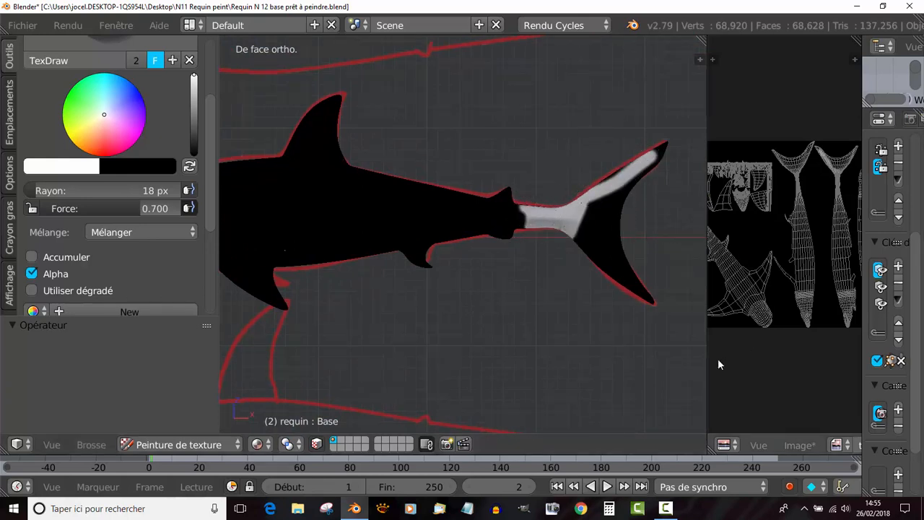
scroll(781, 344, "up", 3)
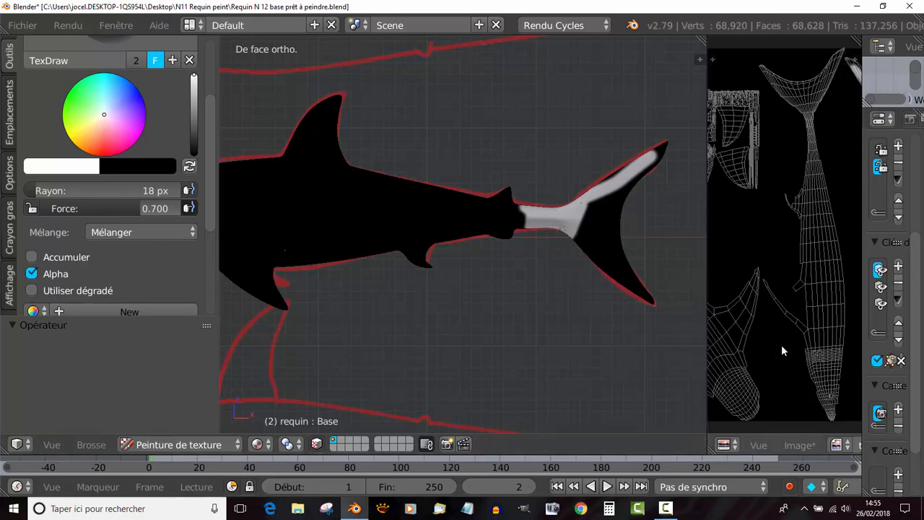
middle_click_drag(652, 336, 564, 346, "shift")
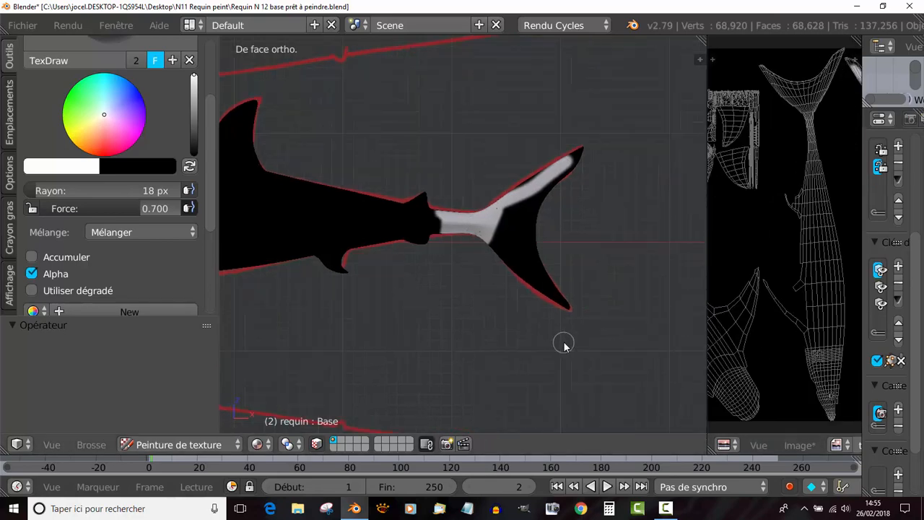
left_click_drag(705, 244, 564, 274)
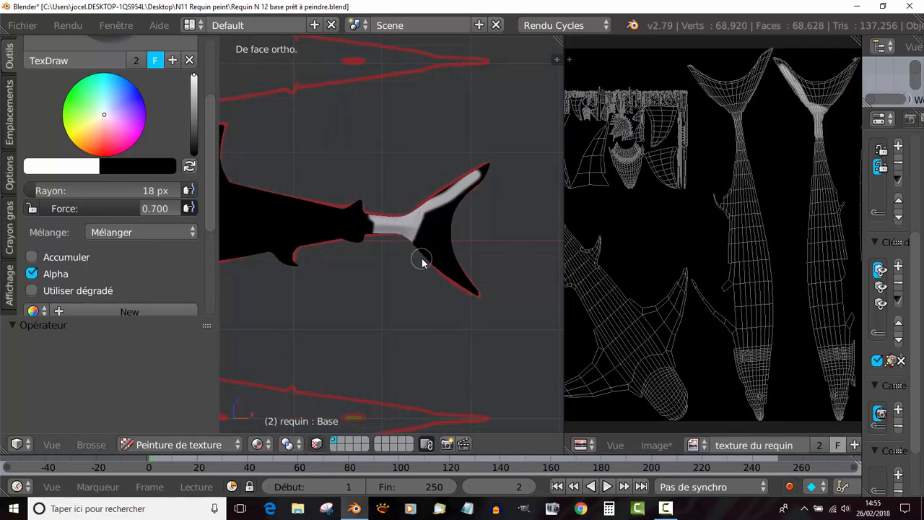
key("ctrl+z")
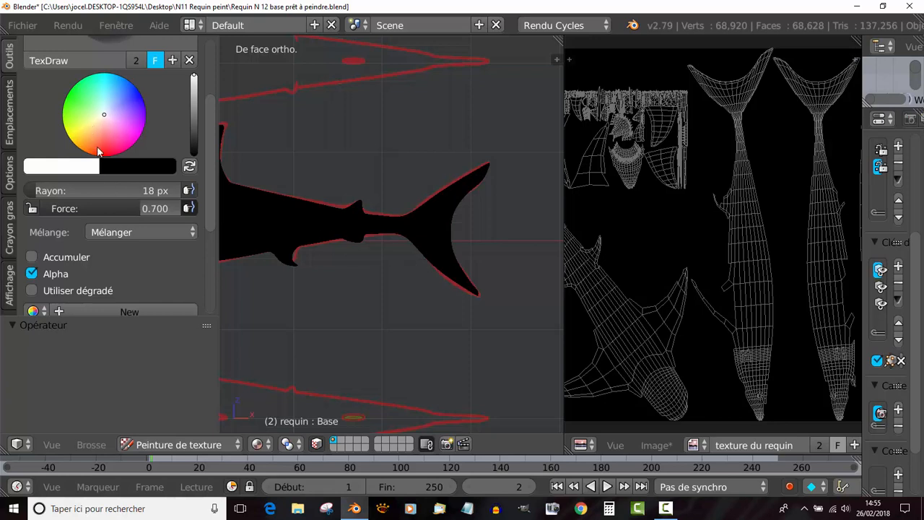
- Set the TexDraw brush colour to orange-red and its radius to 105 px
left_click(97, 149)
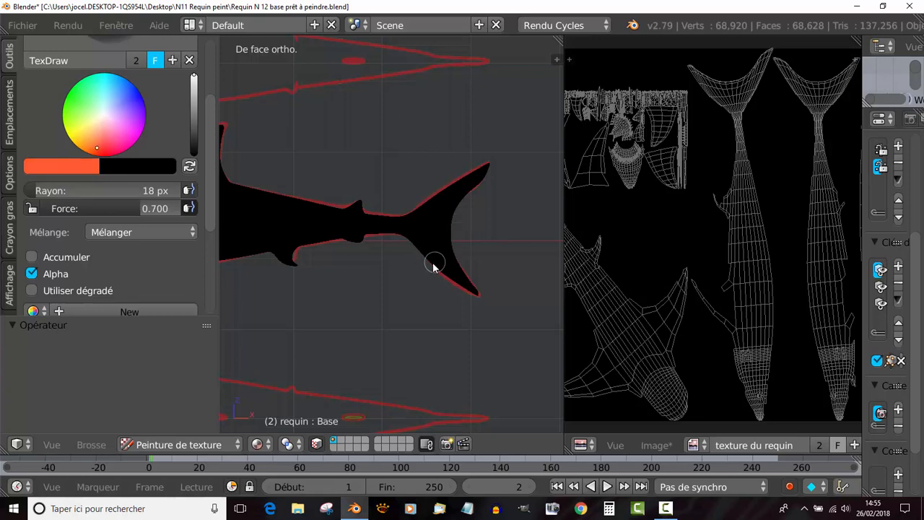
key("f")
left_click(475, 292)
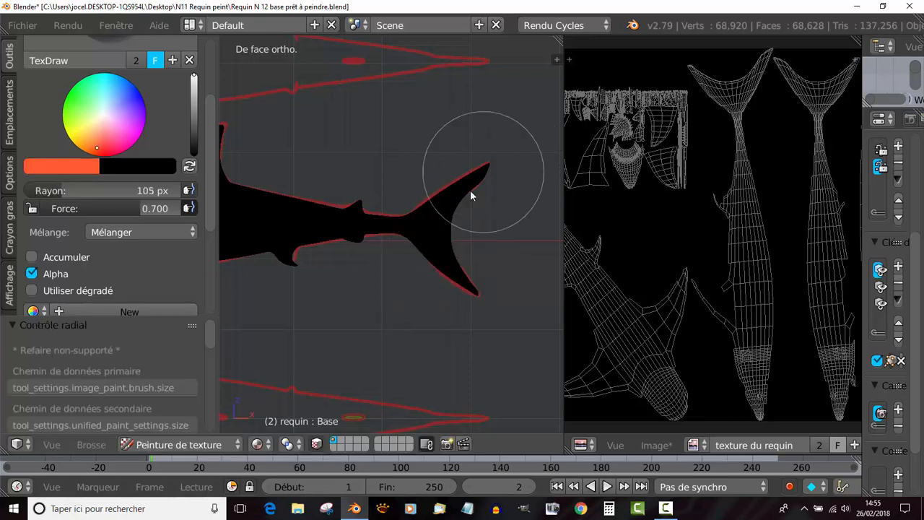
- Try orange-red strokes over the shark's tail fin and undo them
mouse_move(452, 195)
left_mouse_down()
mouse_move(459, 265)
mouse_move(442, 198)
mouse_move(450, 174)
left_mouse_up()
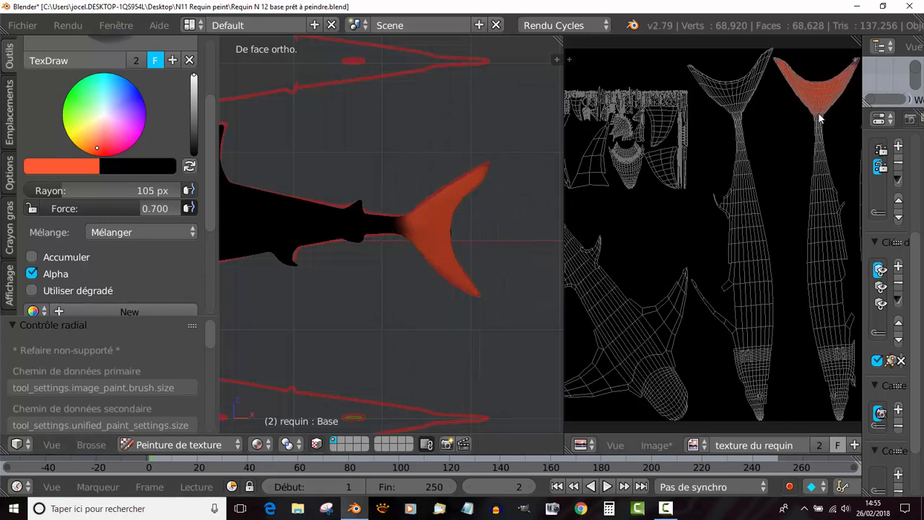
mouse_move(458, 218)
left_mouse_down()
mouse_move(431, 217)
mouse_move(414, 232)
mouse_move(442, 208)
mouse_move(428, 266)
left_mouse_up()
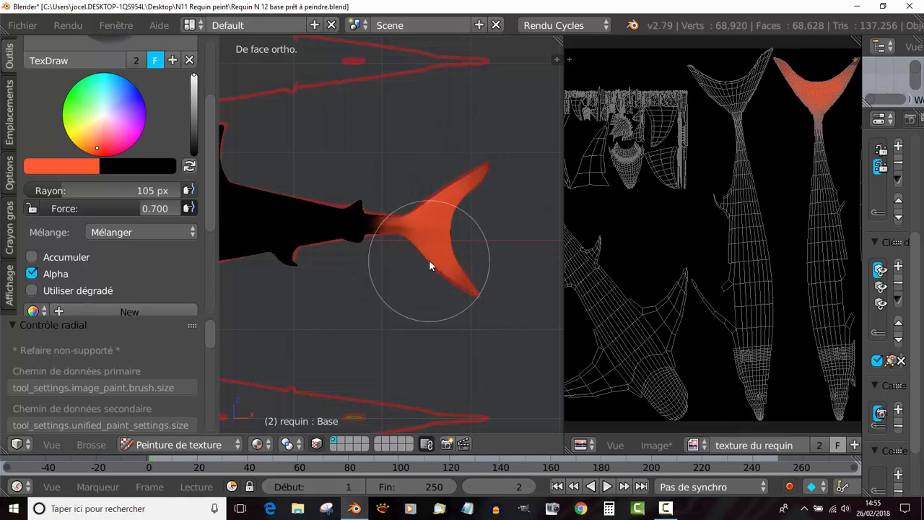
key("ctrl+z")
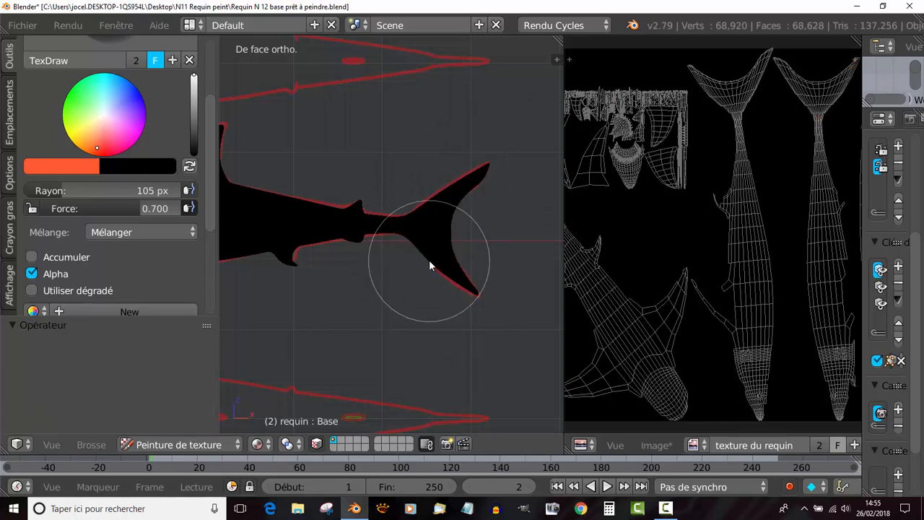
- Set the brush radius to 46 px and widen the 3D view to show the whole shark
scroll(429, 264, "down", 3)
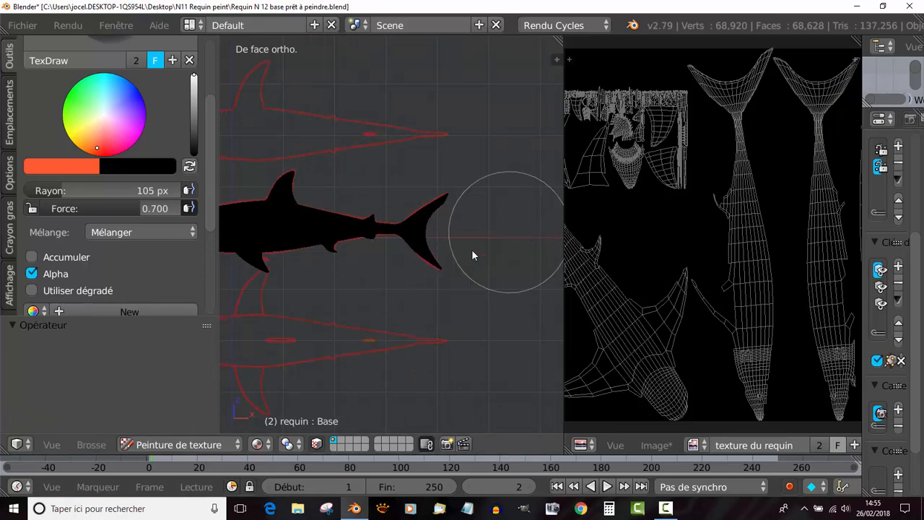
key("f")
left_click(424, 311)
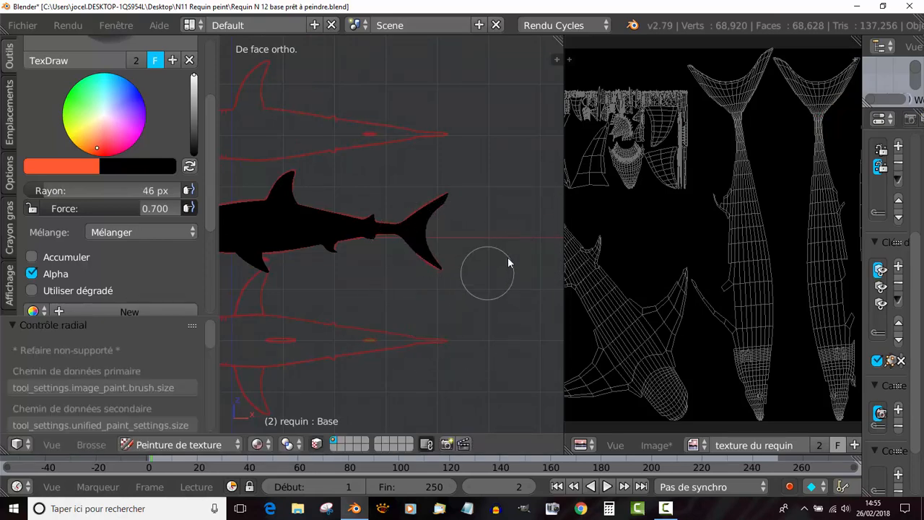
left_click_drag(570, 202, 705, 202)
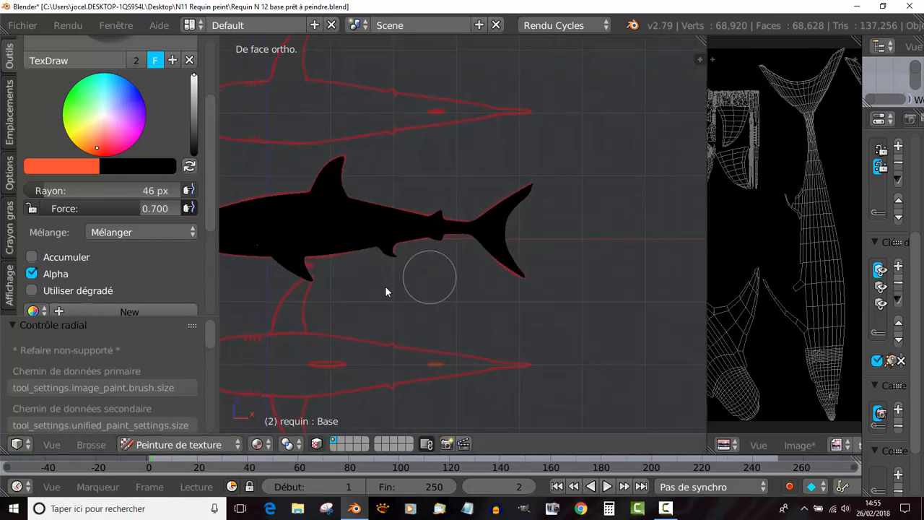
middle_click_drag(385, 286, 475, 262, "shift")
scroll(139, 281, "up", 2)
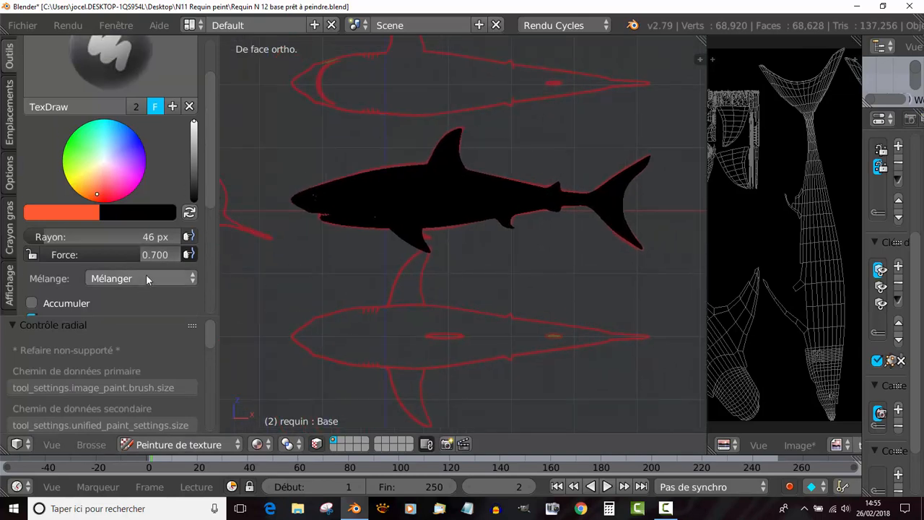
- Set the brush Force to 0.101, try a faint stroke on the shark's flank and undo it
left_click_drag(155, 254, 72, 254)
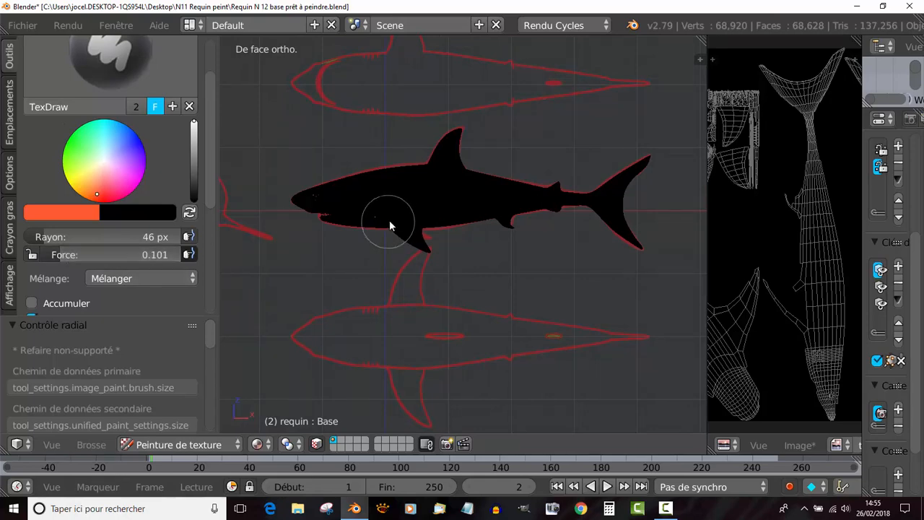
scroll(389, 220, "up", 2)
middle_click_drag(390, 246, 456, 243, "shift")
left_click_drag(427, 175, 511, 177)
scroll(487, 303, "up", 3)
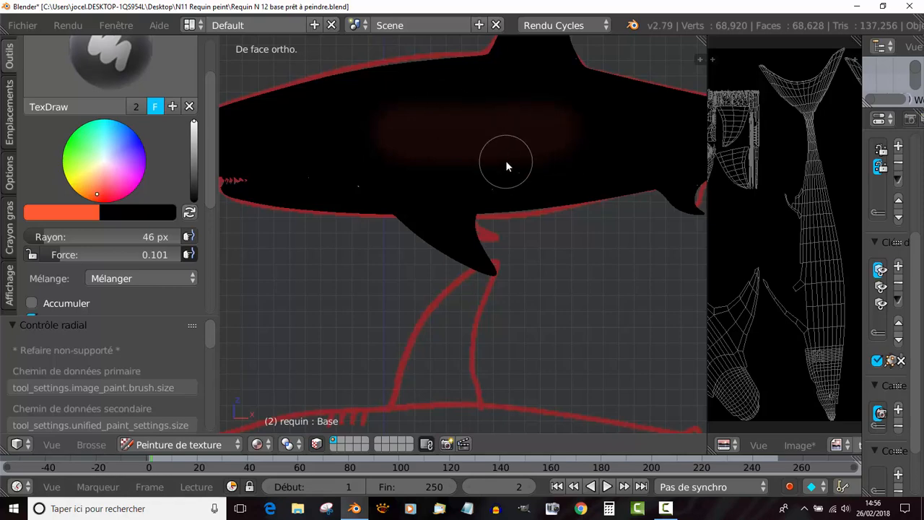
key("ctrl+z")
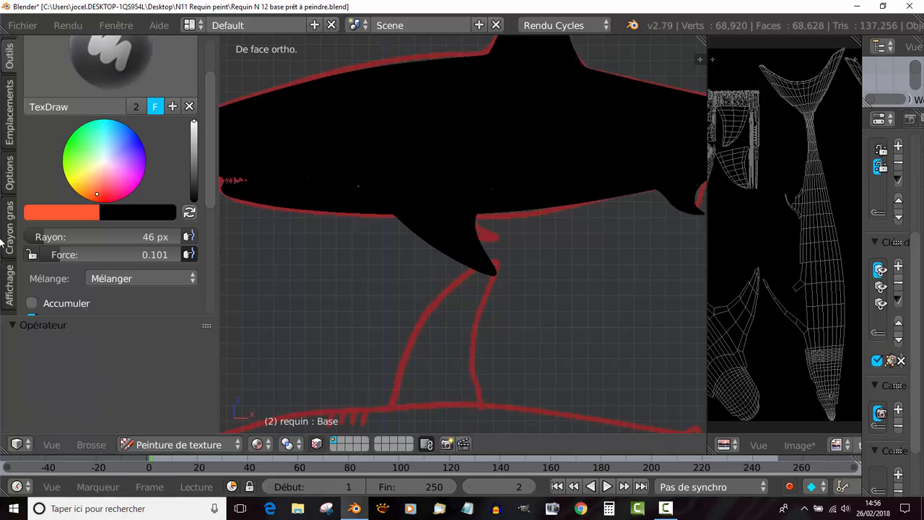
- Set the brush Force to 1.000, try a stroke along the flank and undo it
left_click_drag(61, 254, 189, 255)
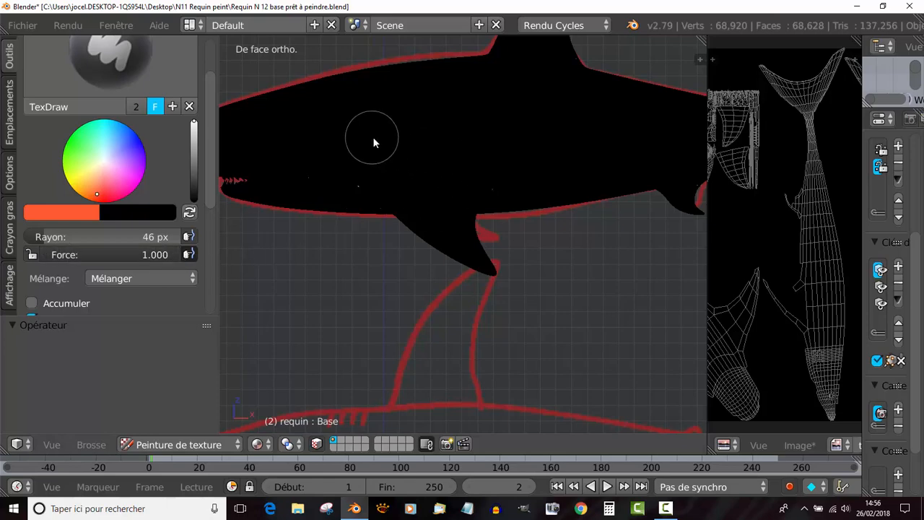
left_click_drag(374, 138, 517, 142)
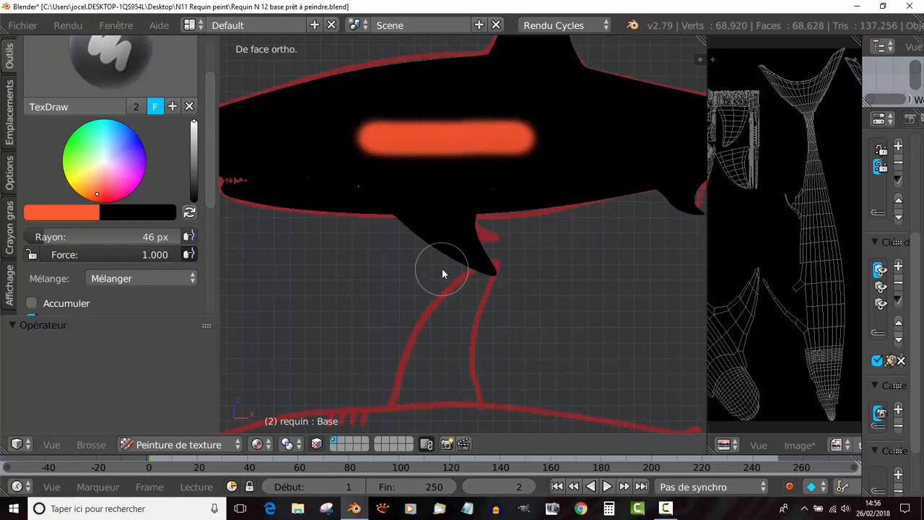
key("ctrl+z")
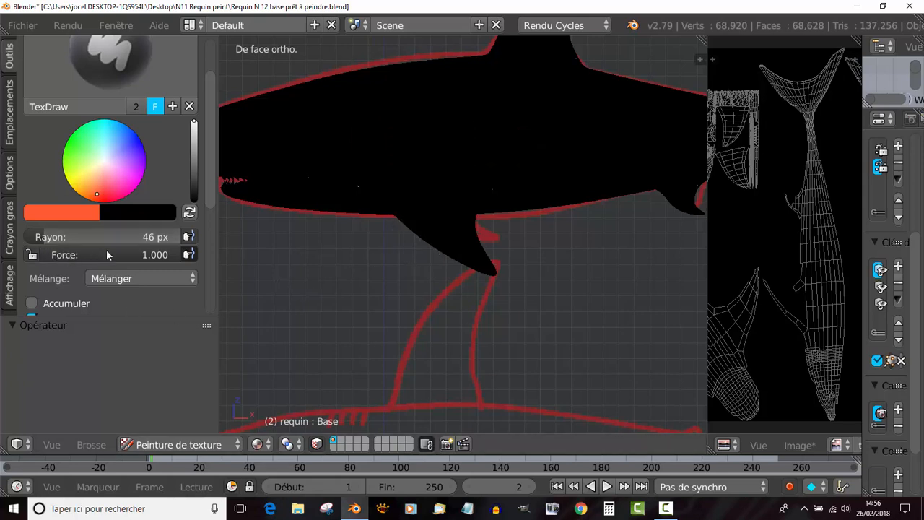
- Enable Accumuler for the brush, try a full-strength stroke along the flank and undo it
scroll(110, 265, "down", 3)
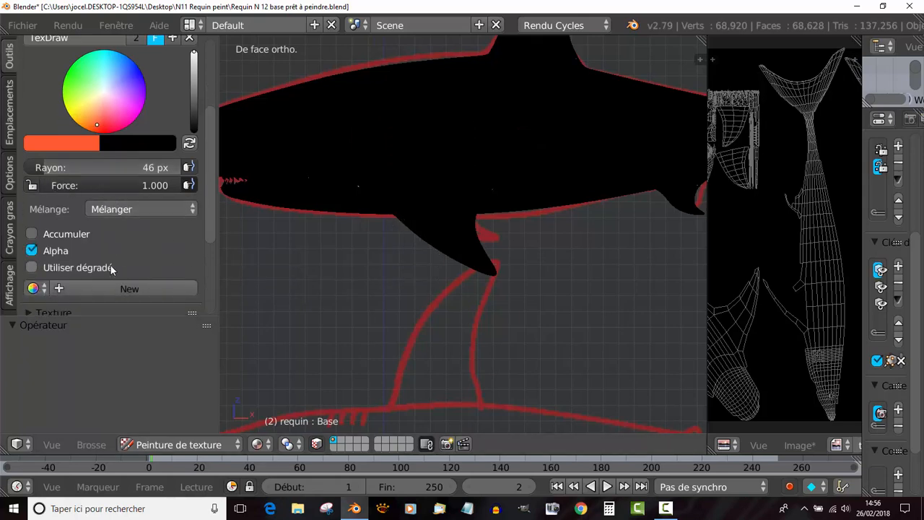
left_click(32, 234)
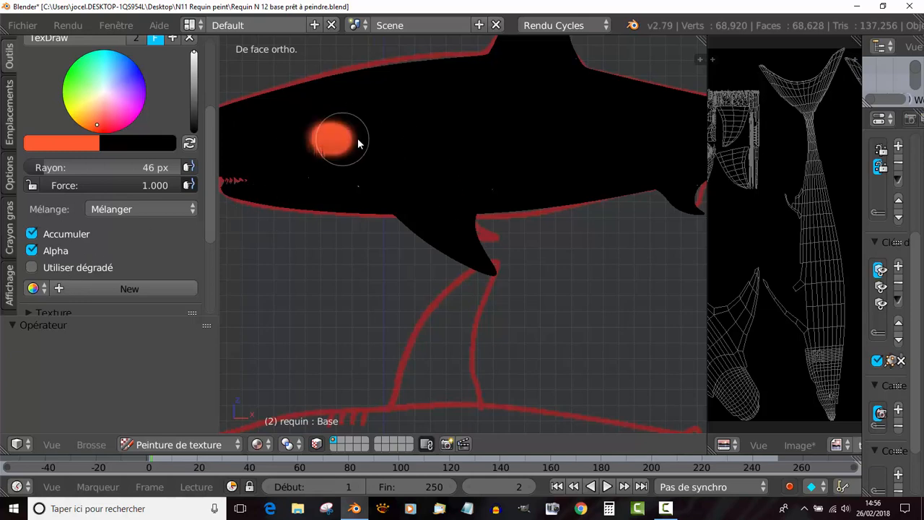
left_click_drag(402, 138, 445, 139)
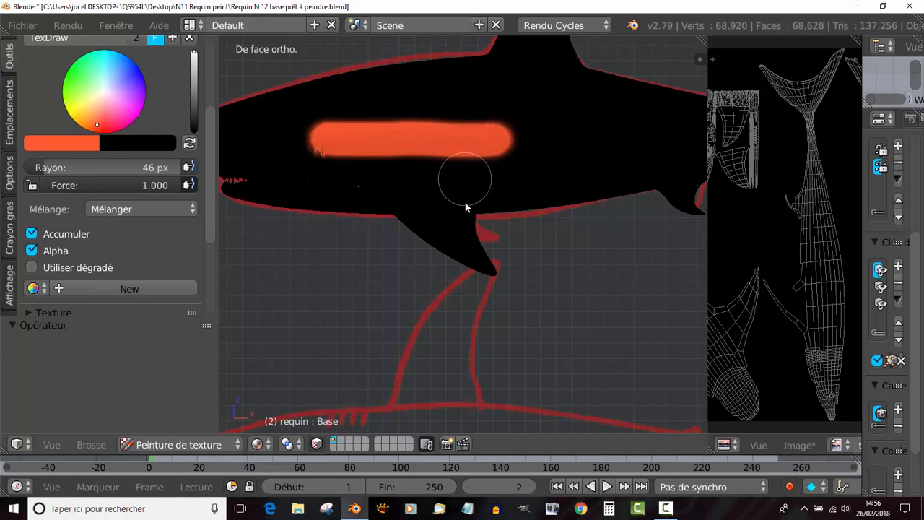
scroll(465, 207, "up", 1)
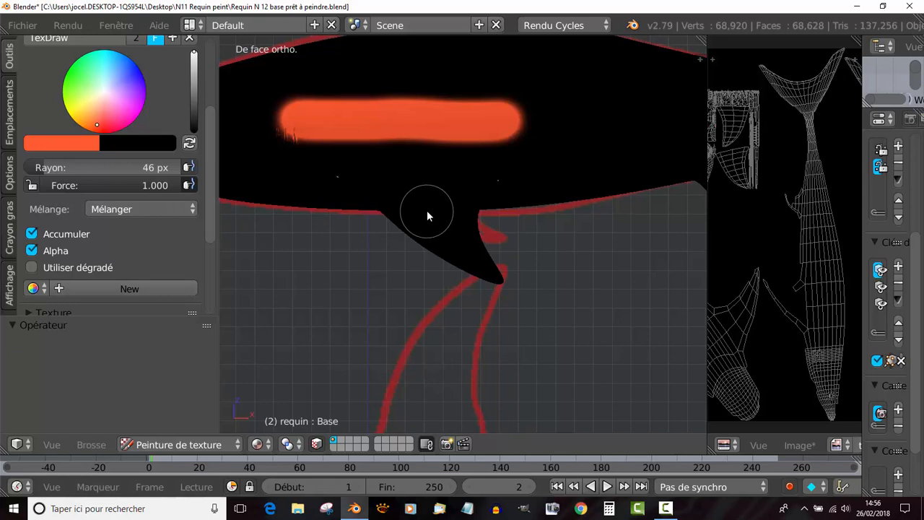
key("ctrl+z")
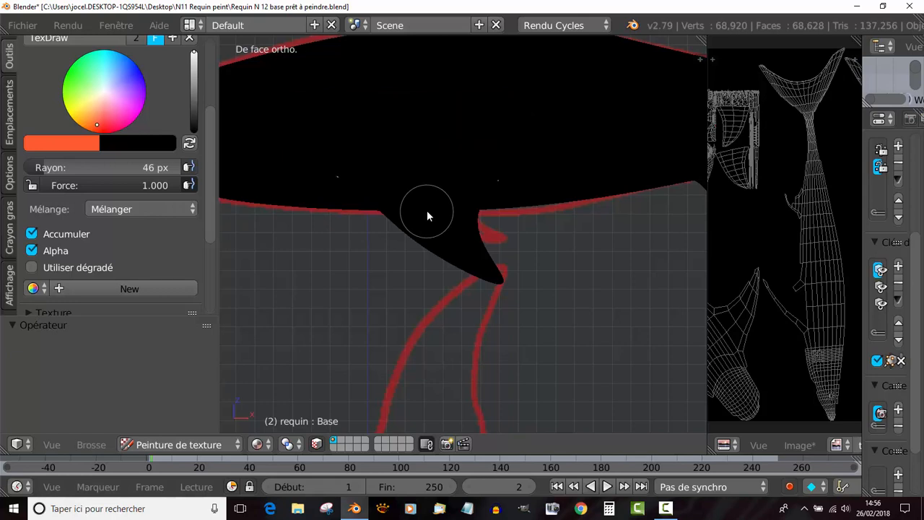
- Turn Accumuler off, try a flank stroke and undo it, and set the brush Force to 0.462
left_click(31, 235)
left_click_drag(314, 127, 443, 124)
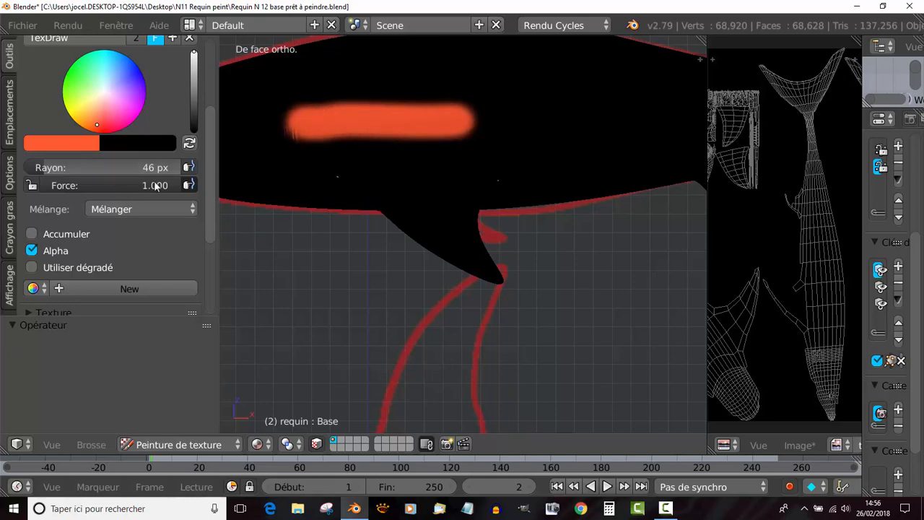
left_click_drag(145, 185, 62, 186)
key("ctrl+z")
- Try a flank stroke without Accumuler and two with Accumuler enabled, and undo all of them
left_click(364, 120)
mouse_move(428, 128)
left_mouse_down()
mouse_move(354, 124)
mouse_move(457, 126)
mouse_move(378, 124)
mouse_move(405, 136)
mouse_move(466, 126)
mouse_move(366, 129)
mouse_move(469, 127)
mouse_move(439, 128)
left_mouse_up()
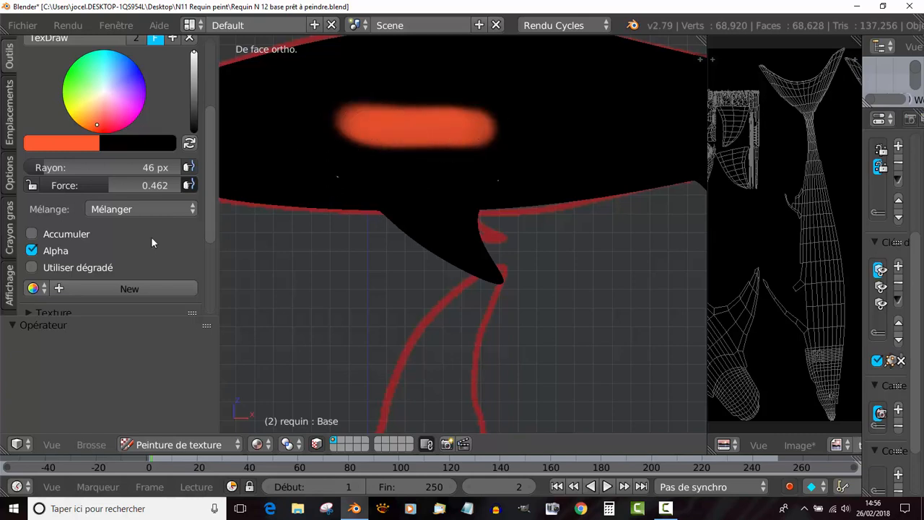
left_click(32, 233)
left_click_drag(394, 192, 563, 172)
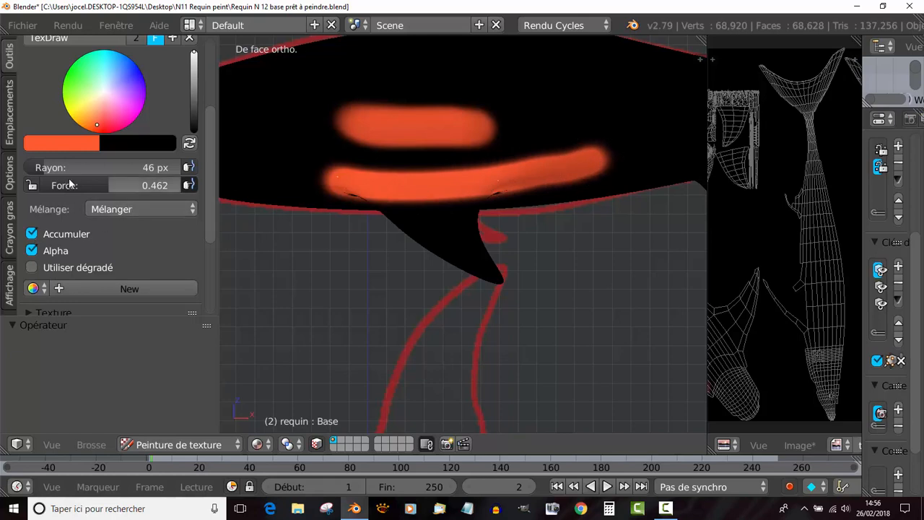
mouse_move(321, 101)
left_mouse_down()
mouse_move(422, 89)
mouse_move(548, 124)
left_mouse_up()
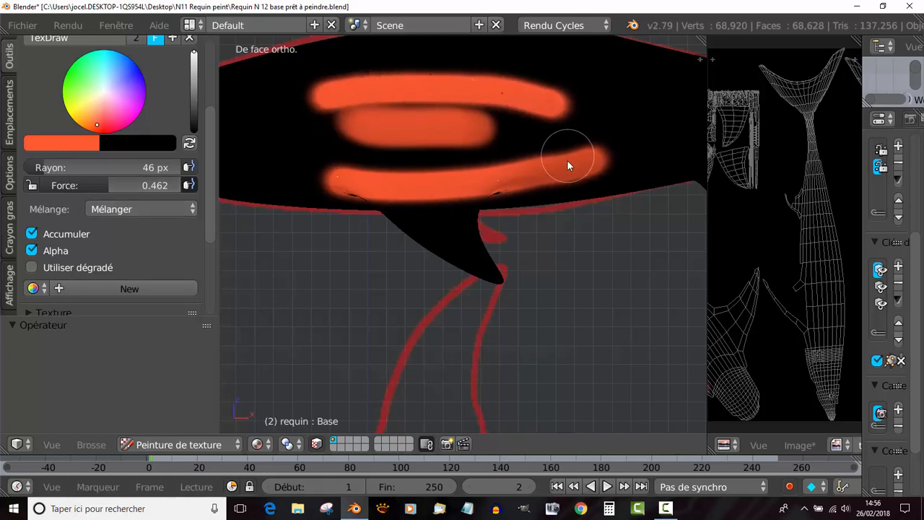
key("ctrl+z")
key("ctrl+z")
key("ctrl+z")
key("ctrl+z")
key("ctrl+z")
key("ctrl+z")
key("ctrl+z")
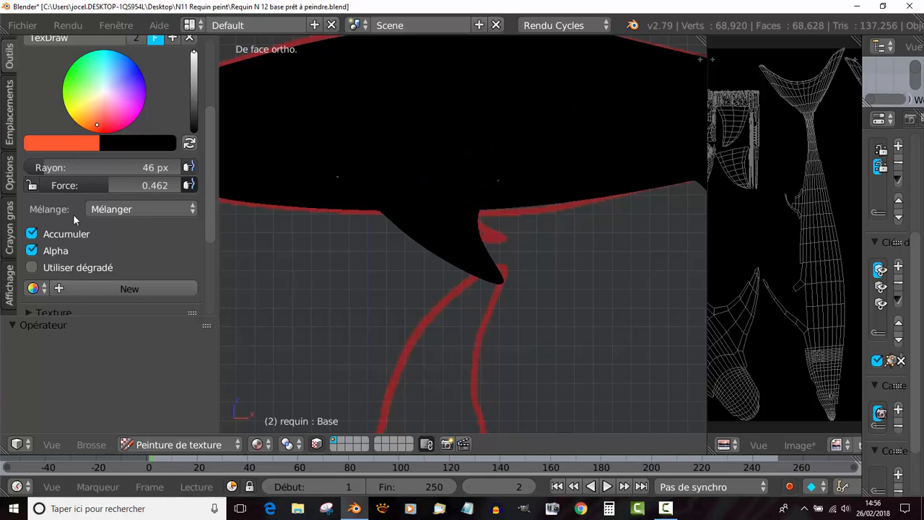
- Try a long flank stroke, turn Accumuler off, test separate and overlapping strokes, and undo them
left_click_drag(278, 117, 559, 114)
key("ctrl+z")
left_click_drag(341, 117, 539, 116)
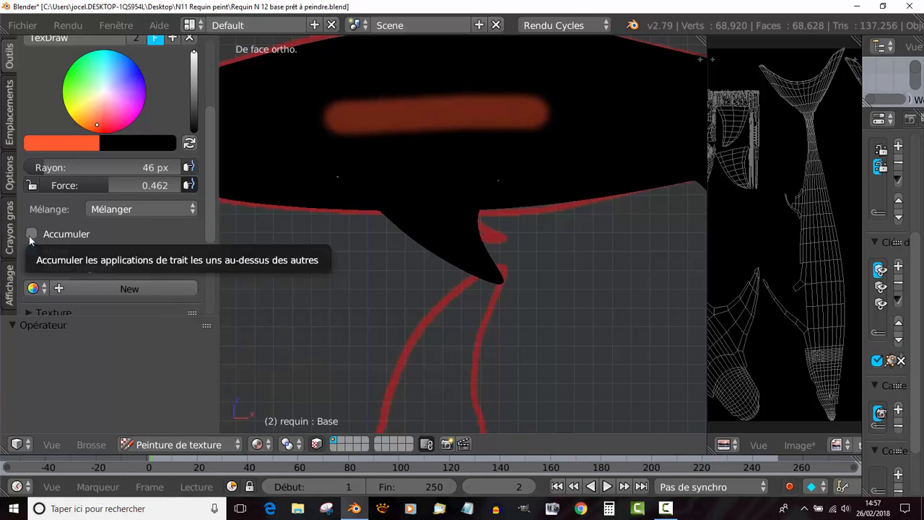
left_click_drag(337, 161, 541, 148)
mouse_move(465, 152)
left_mouse_down()
mouse_move(569, 142)
mouse_move(419, 159)
mouse_move(514, 153)
mouse_move(384, 182)
left_mouse_up()
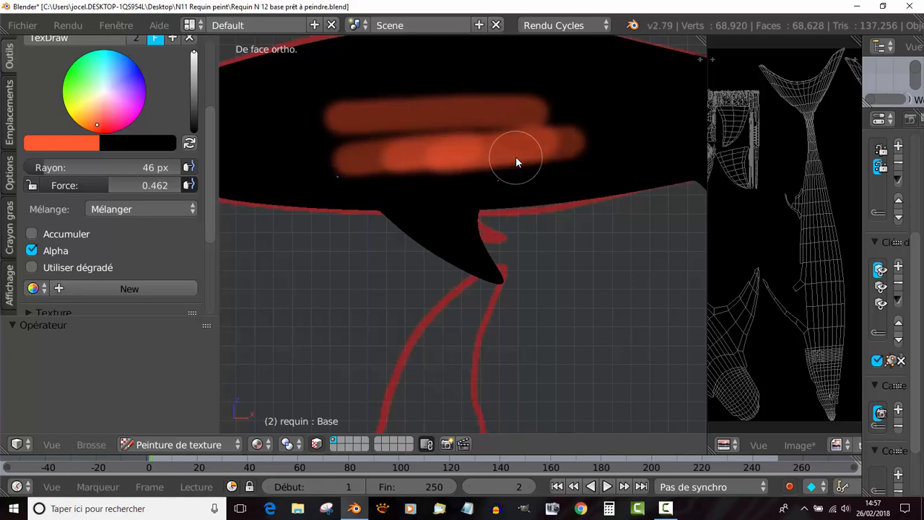
key("ctrl+z")
key("ctrl+z")
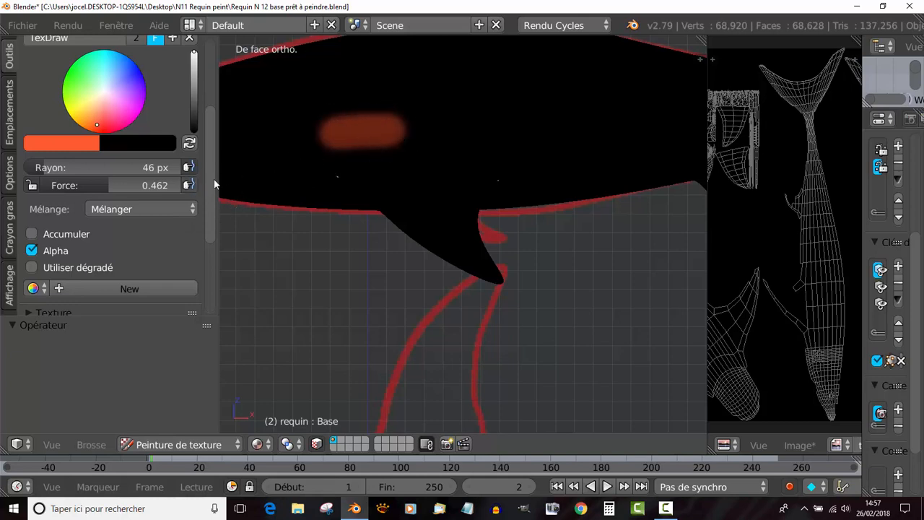
- Compare a continuous back-and-forth stroke with repeated overlapping strokes on the flank, and undo them all
left_click_drag(466, 134, 546, 132)
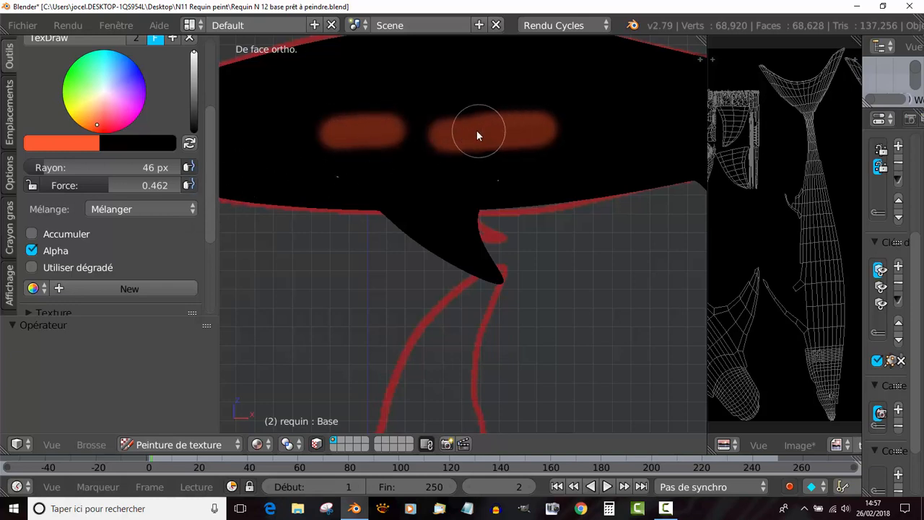
mouse_move(478, 134)
left_mouse_down()
mouse_move(501, 133)
mouse_move(442, 135)
left_mouse_up()
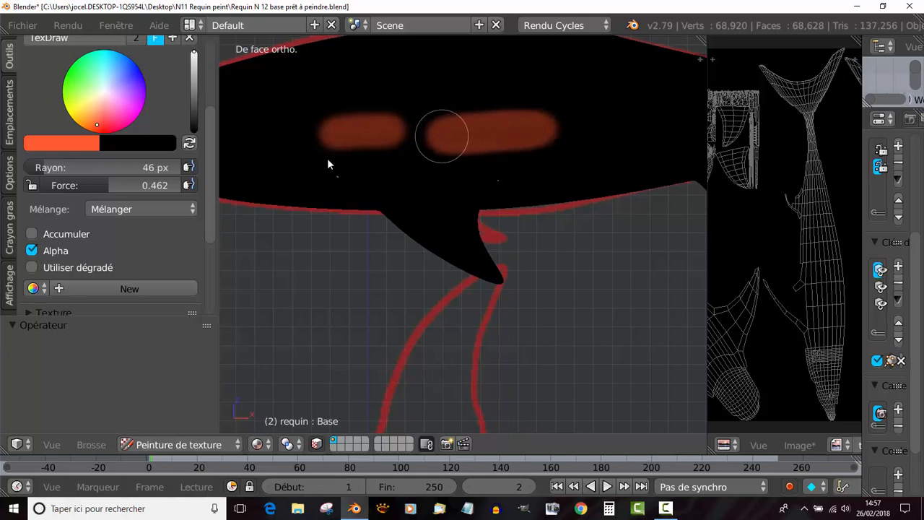
mouse_move(285, 170)
left_mouse_down()
mouse_move(377, 164)
mouse_move(349, 173)
mouse_move(398, 171)
mouse_move(314, 174)
left_mouse_up()
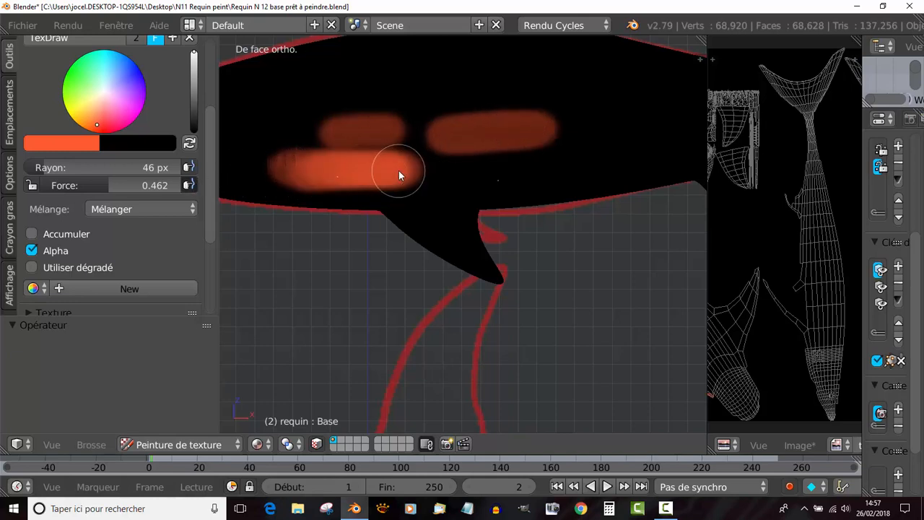
key("ctrl+z")
key("ctrl+z")
key("ctrl+z")
key("ctrl+z")
key("ctrl+z")
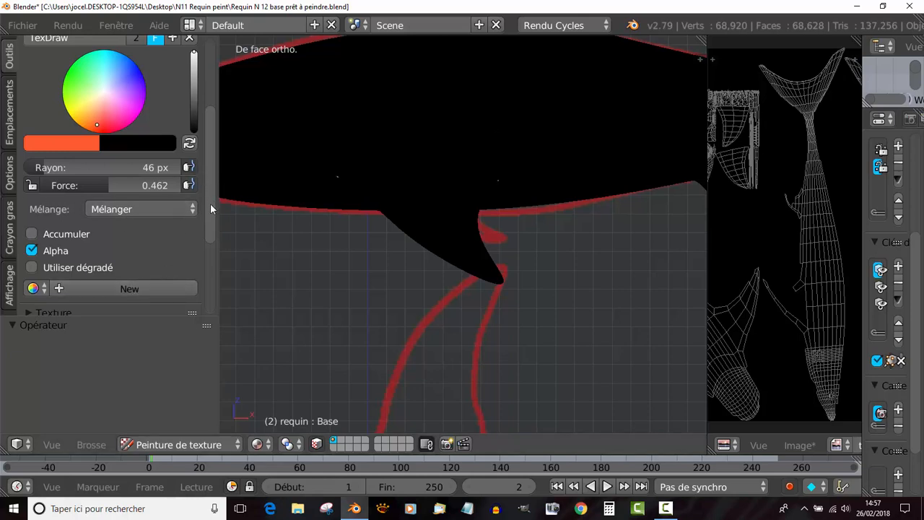
- Review the remaining TexDraw brush settings and expand the Symétrie options
scroll(210, 203, "down", 1)
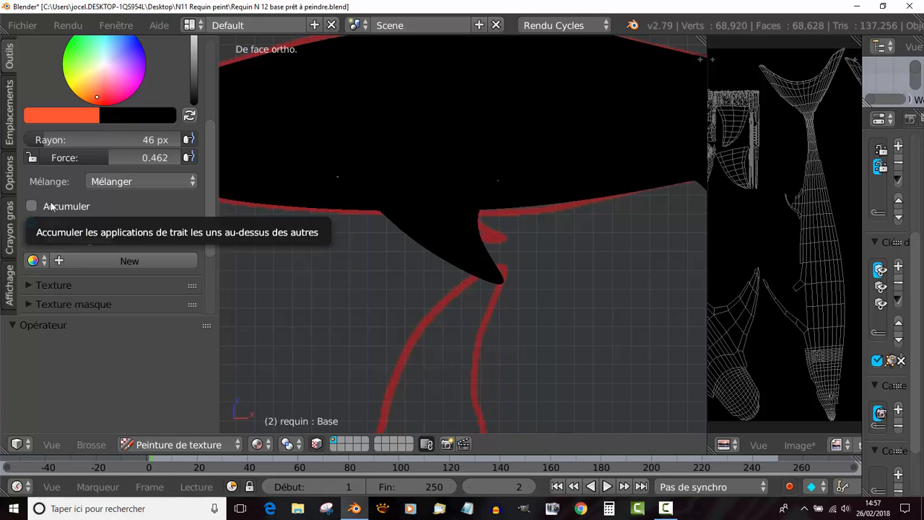
scroll(406, 199, "down", 5)
middle_click_drag(353, 264, 295, 273)
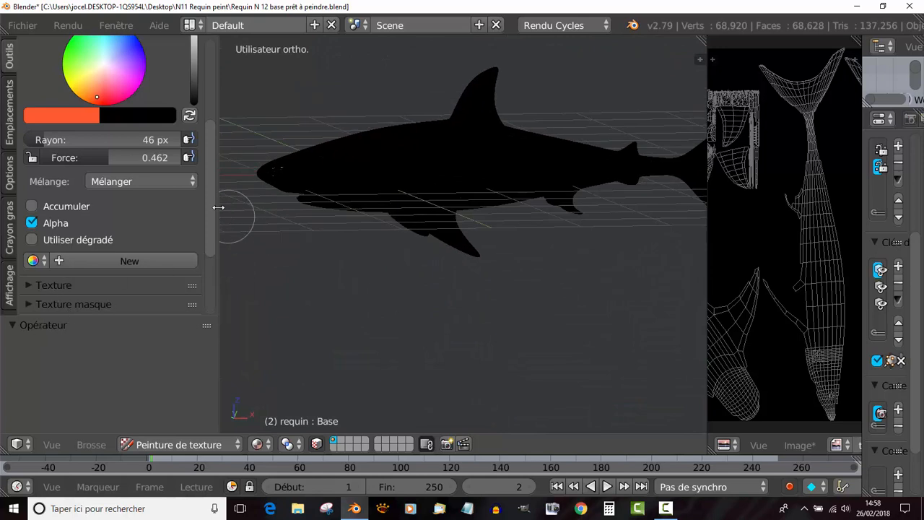
scroll(209, 277, "down", 4)
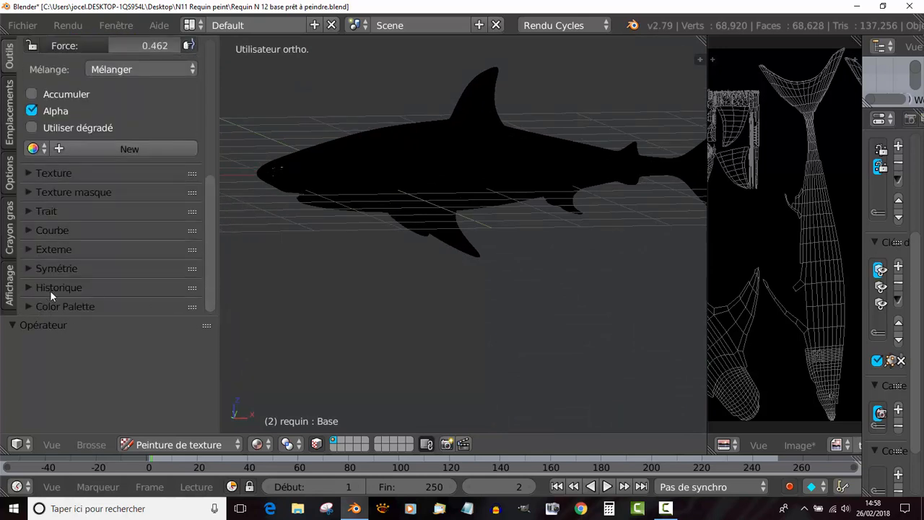
left_click(28, 268)
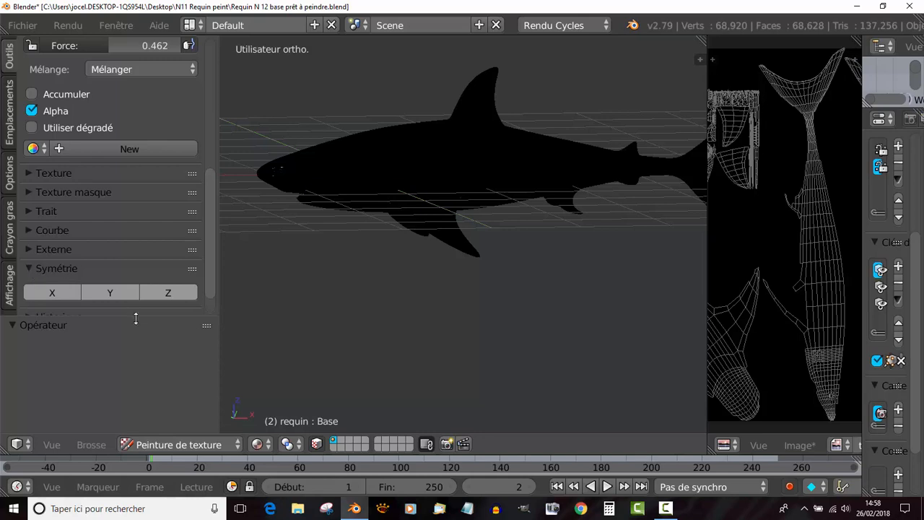
left_click(49, 295)
left_click(54, 295)
middle_click_drag(341, 270, 461, 280)
middle_click_drag(478, 248, 396, 303)
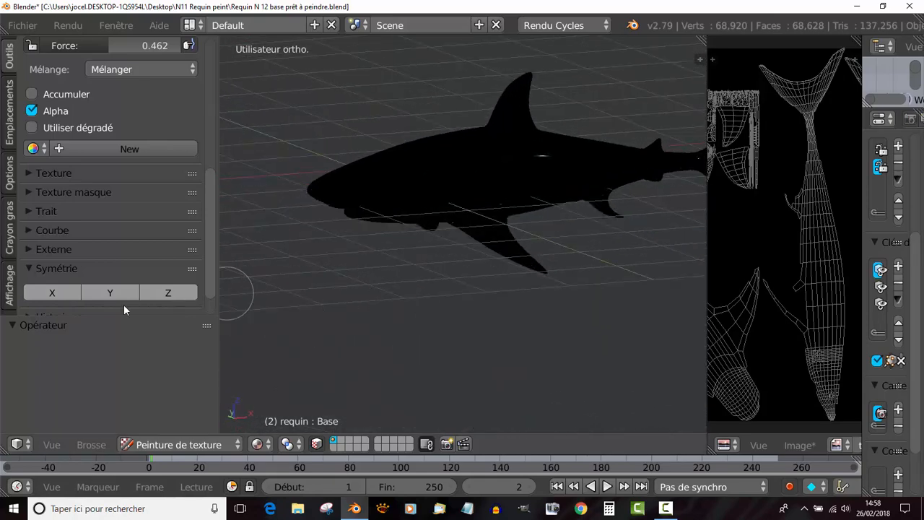
- Try an orange flank stroke with X symmetry enabled, turn X off, and undo the stroke
left_click(54, 293)
middle_click_drag(332, 298, 409, 195)
left_click_drag(409, 195, 469, 168)
mouse_move(461, 173)
middle_mouse_down()
mouse_move(425, 245)
mouse_move(387, 239)
mouse_move(479, 253)
mouse_move(416, 228)
middle_mouse_up()
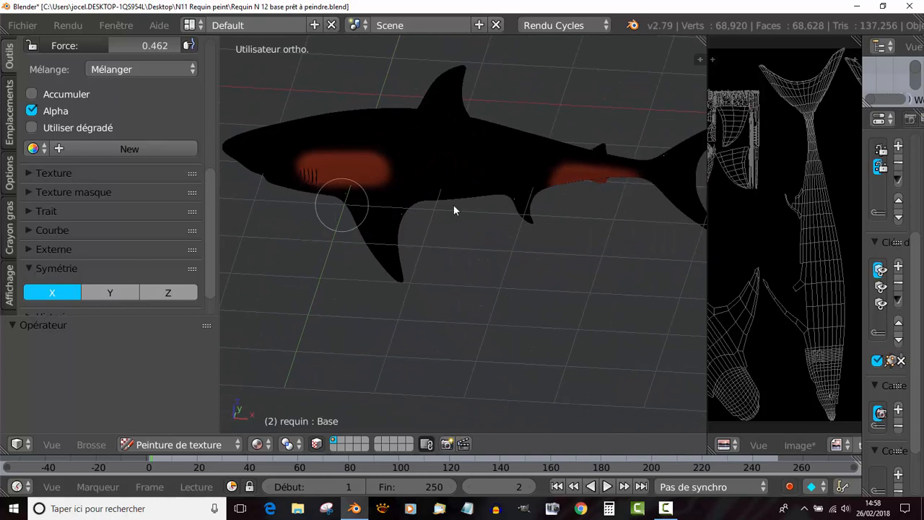
left_click(67, 292)
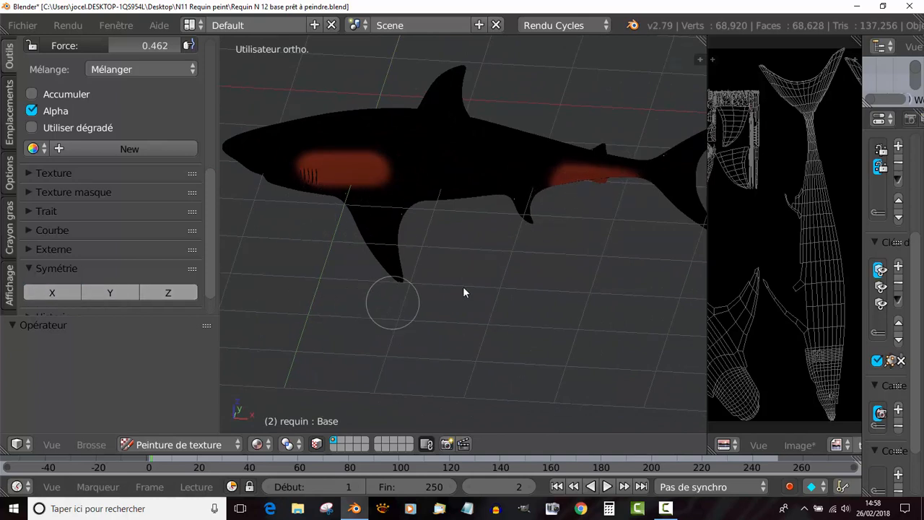
key("ctrl+z")
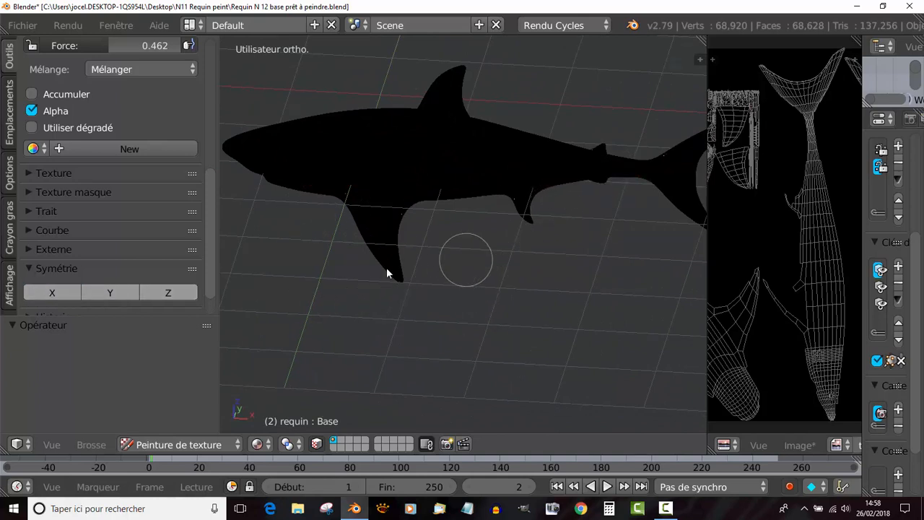
- Enable Y symmetry, try orange strokes on the flank and around the dorsal fin, and undo the last one
left_click(108, 292)
left_click_drag(305, 160, 346, 161)
mouse_move(448, 186)
middle_mouse_down()
mouse_move(503, 212)
mouse_move(596, 159)
mouse_move(407, 198)
mouse_move(441, 171)
mouse_move(427, 195)
middle_mouse_up()
left_click_drag(426, 193, 428, 226)
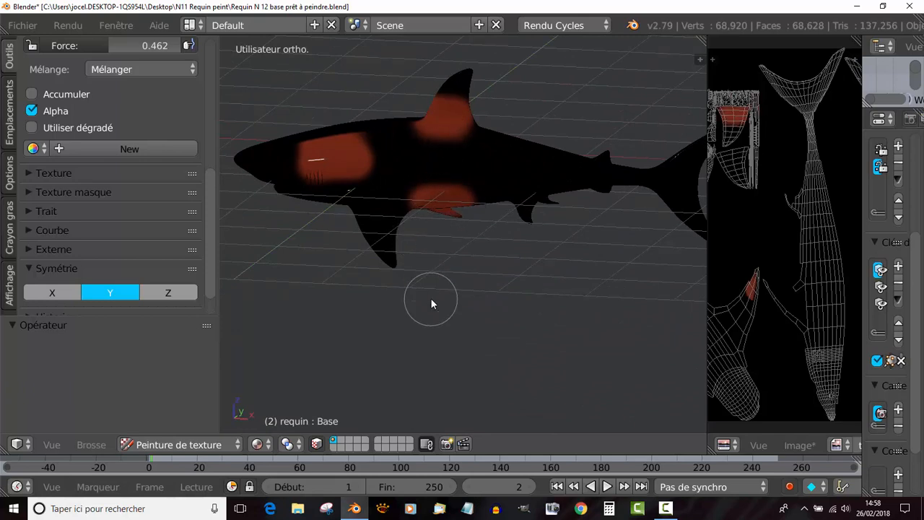
key("ctrl+z")
- Try a flank stroke with X, Y and Z symmetry all enabled, undo the test strokes, and turn all three axes off
left_click(30, 292)
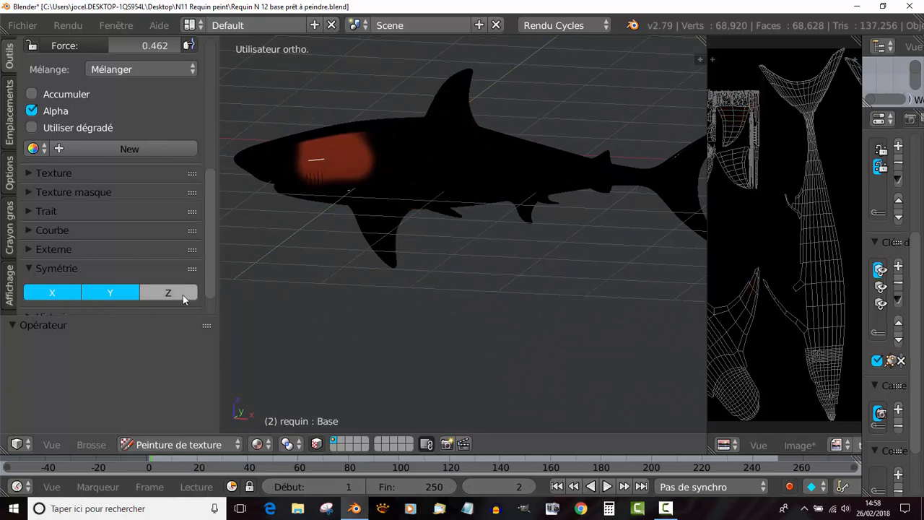
left_click(183, 293)
left_click_drag(355, 172, 443, 165)
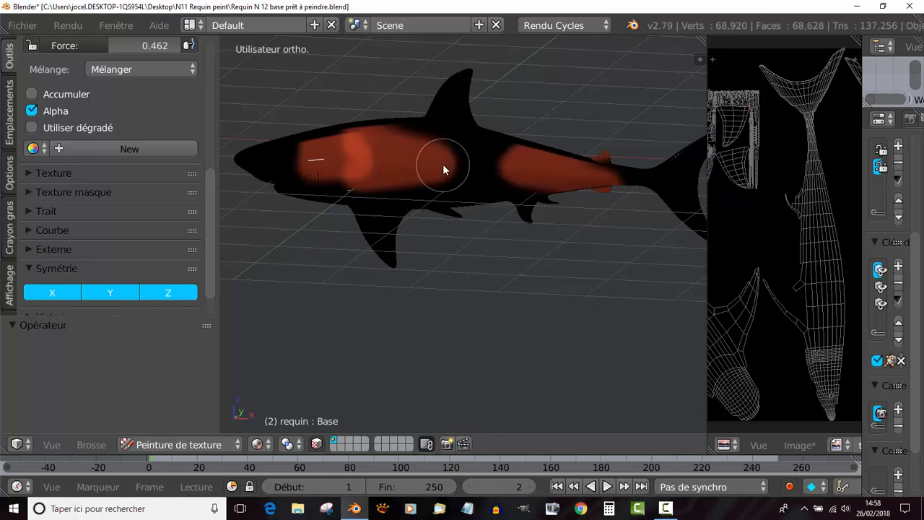
scroll(415, 199, "down", 2)
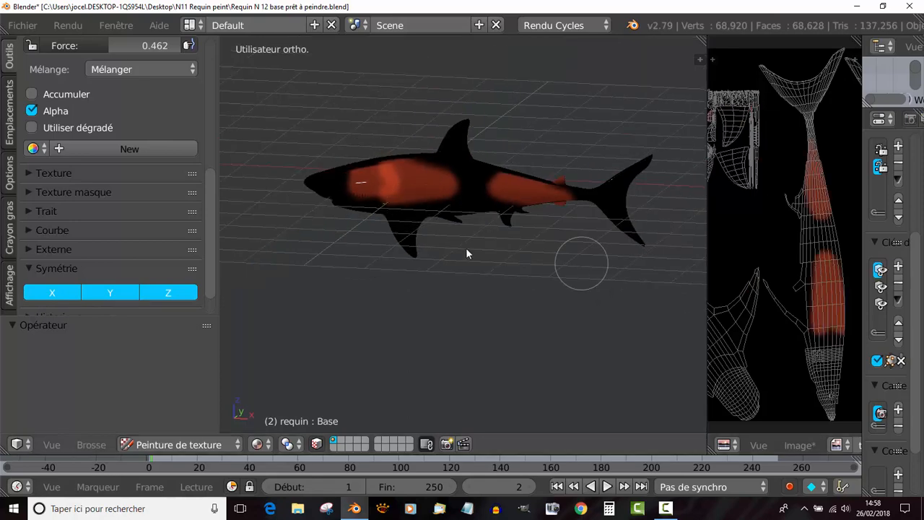
middle_click_drag(466, 253, 491, 291)
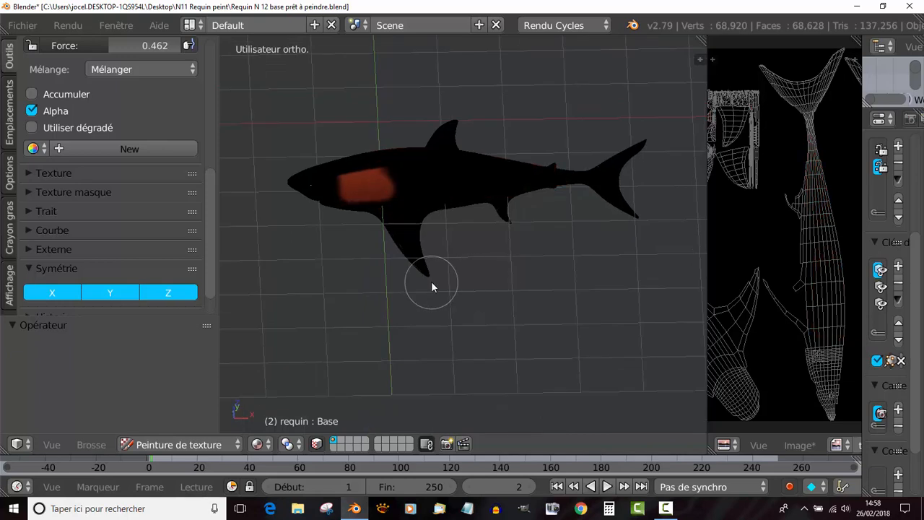
key("ctrl+z")
left_click(107, 296)
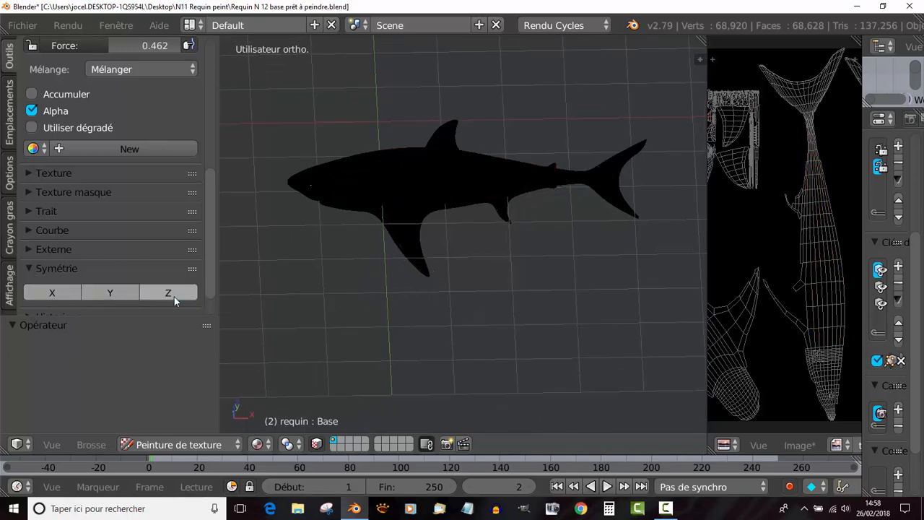
left_click(174, 297)
- Leave texture painting for Mode Objet and switch the shark to Mode Edit
middle_click_drag(376, 325, 391, 268)
scroll(391, 270, "down", 1)
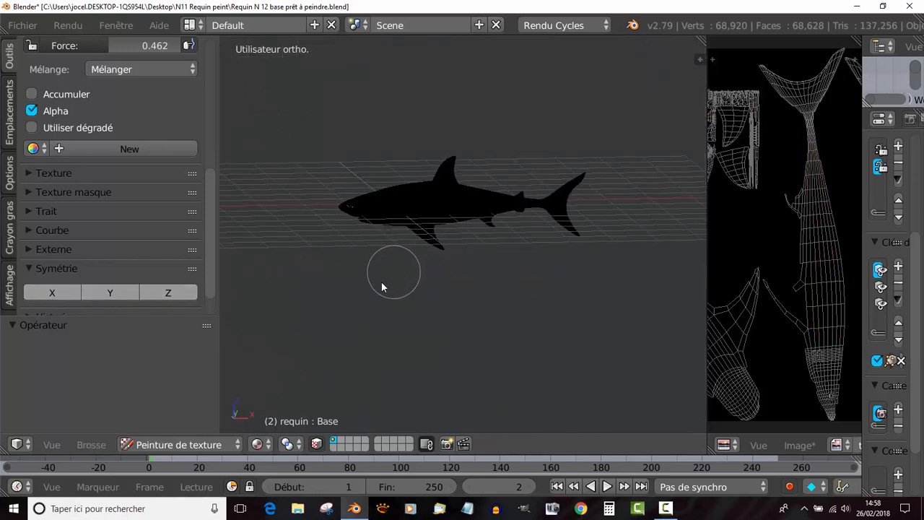
scroll(368, 288, "up", 3)
middle_click_drag(338, 314, 467, 320, "shift")
scroll(458, 307, "up", 2)
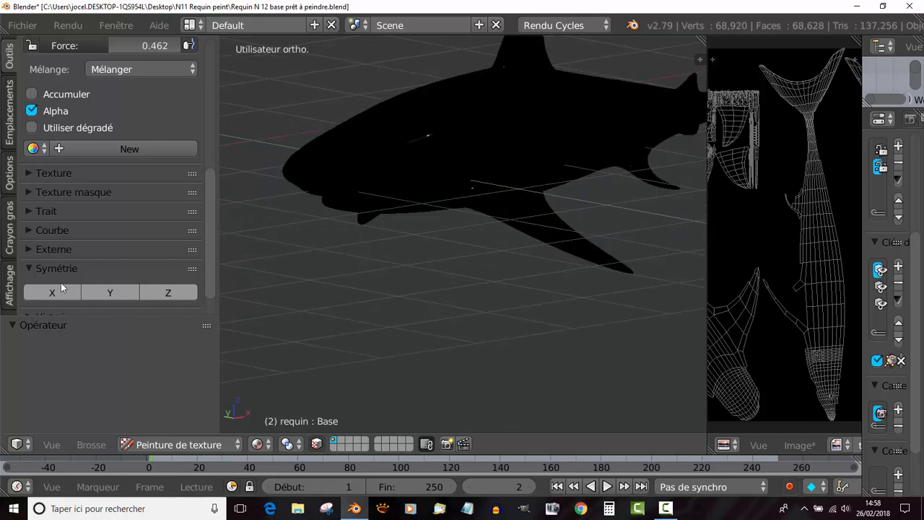
left_click_drag(219, 261, 224, 264)
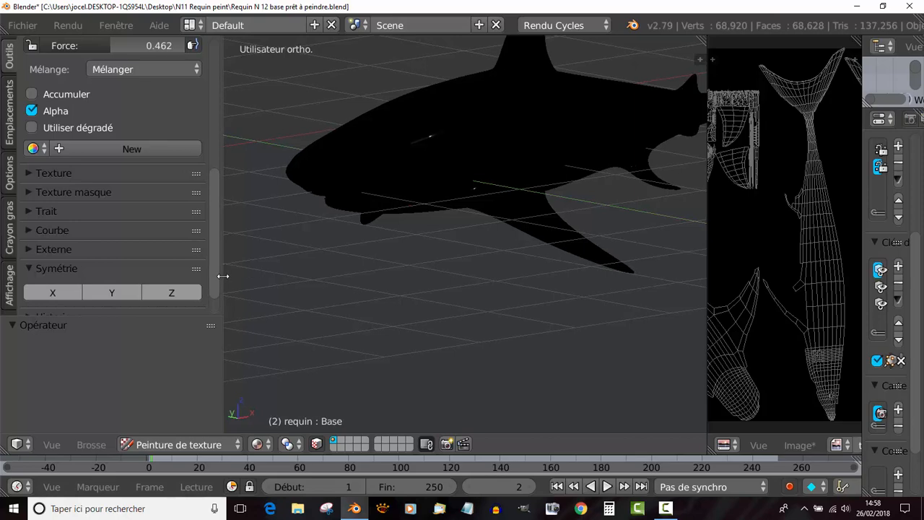
left_click(214, 445)
left_click(151, 424)
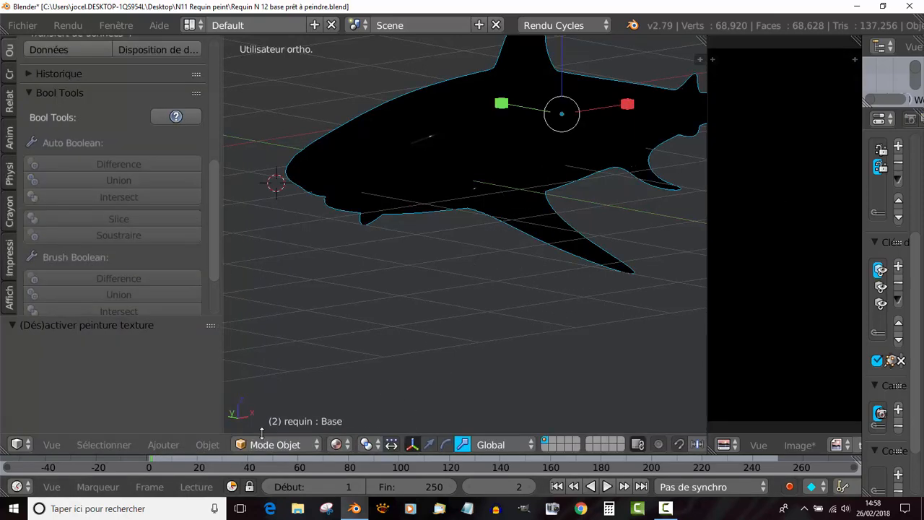
left_click(273, 444)
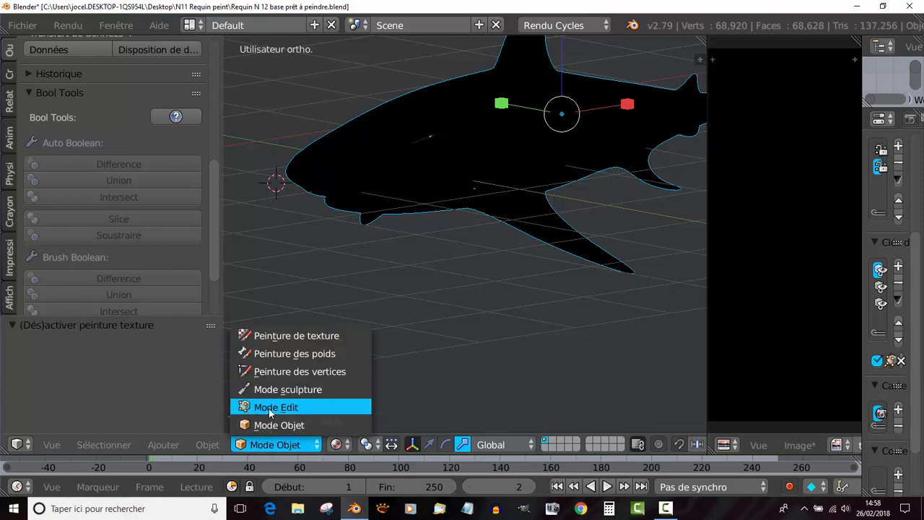
left_click(276, 407)
- Merge the duplicate vertices of the whole shark mesh with Enlever doublons
scroll(238, 332, "down", 2)
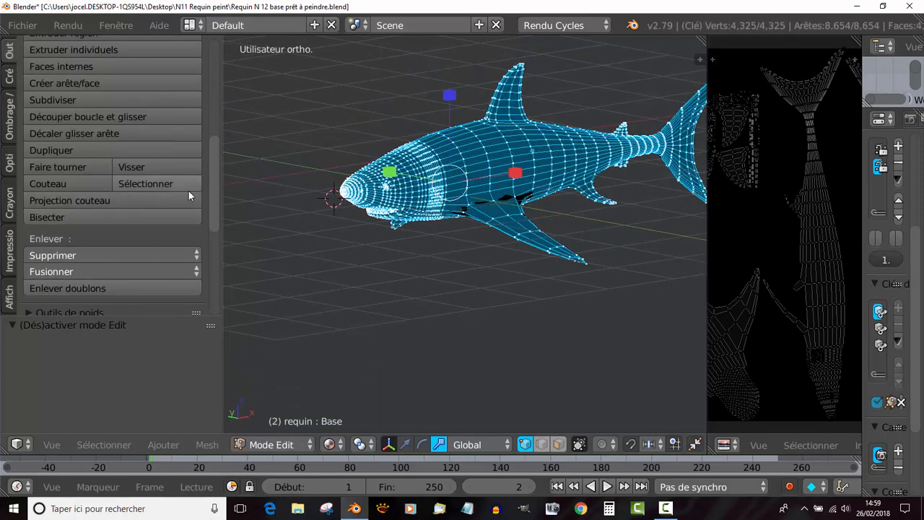
scroll(68, 224, "down", 3)
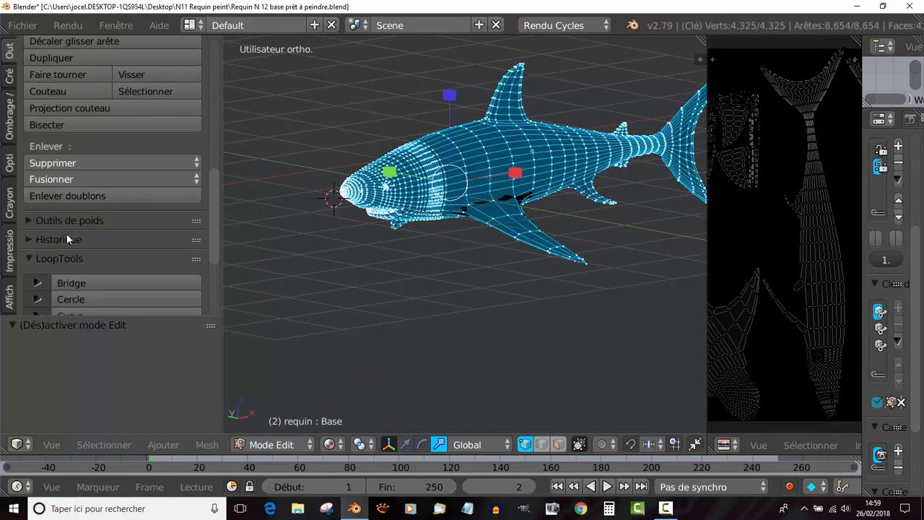
left_click(59, 196)
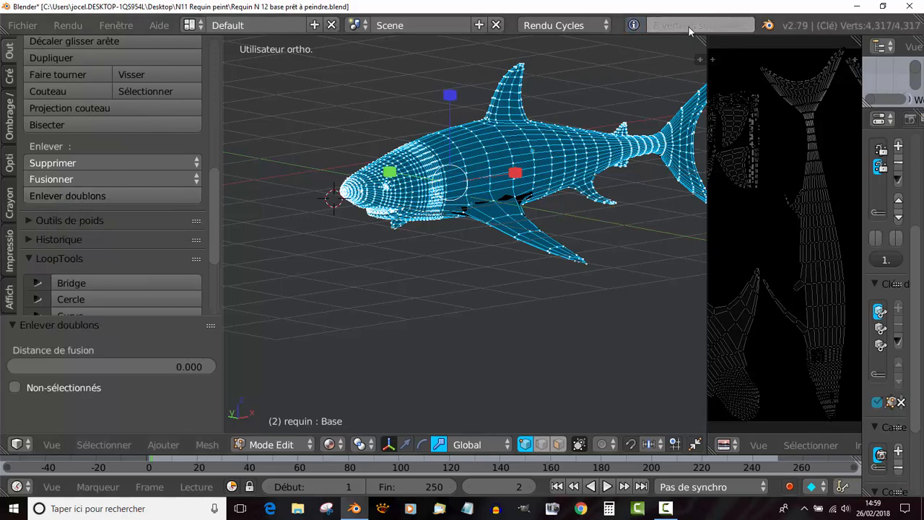
middle_click_drag(577, 209, 443, 275)
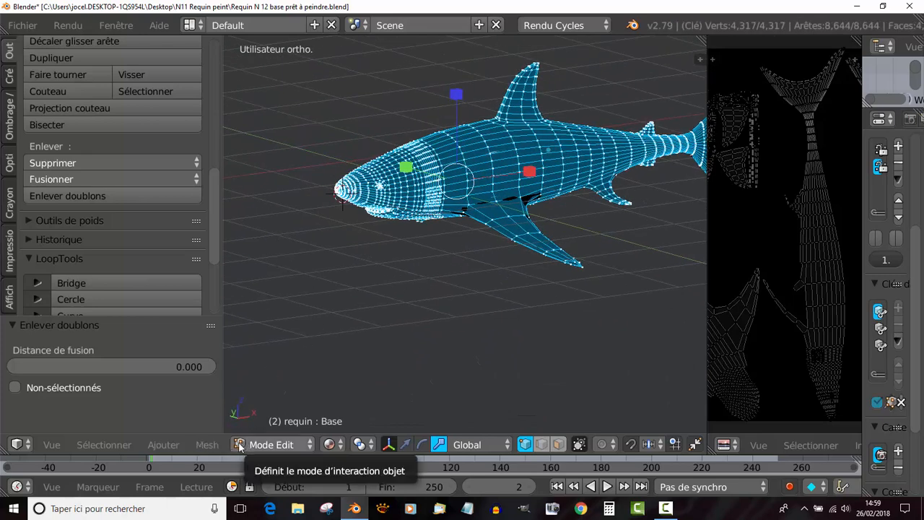
- Switch the shark from Mode Edit back to Peinture de texture
left_click(204, 445)
left_click(257, 444)
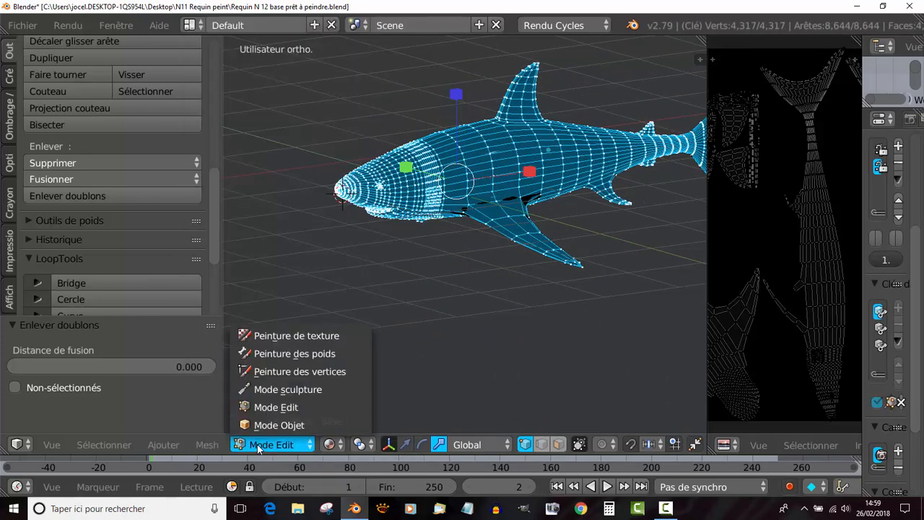
left_click(291, 336)
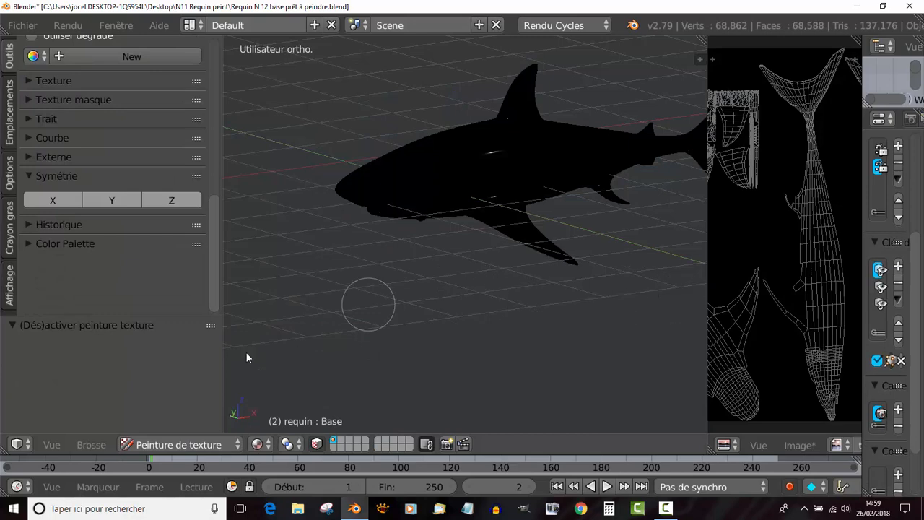
- Set the TexDraw brush colour to near white, and sample the shark's black with the eyedropper
left_click_drag(215, 283, 209, 172)
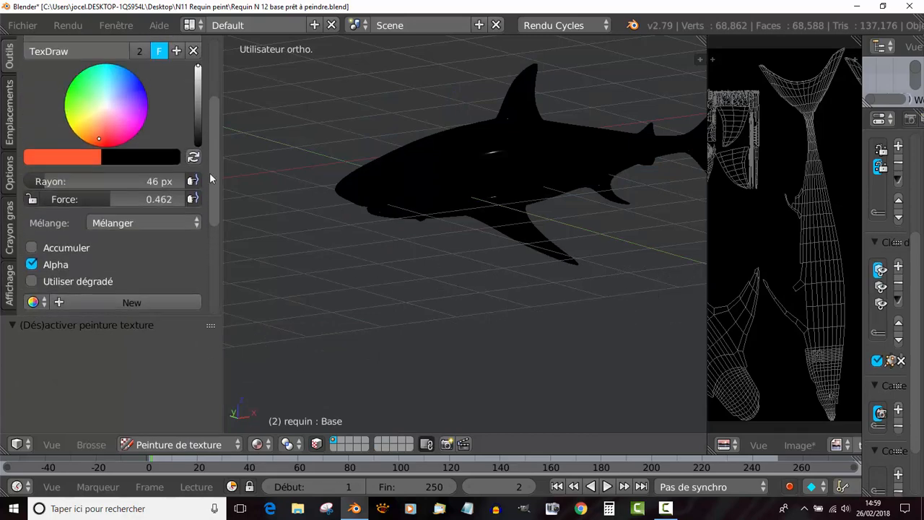
left_click(83, 164)
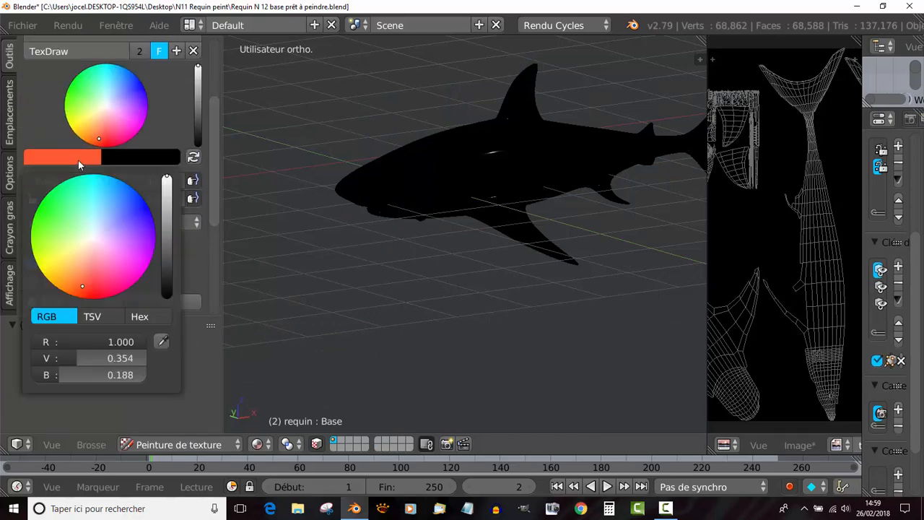
left_click(107, 107)
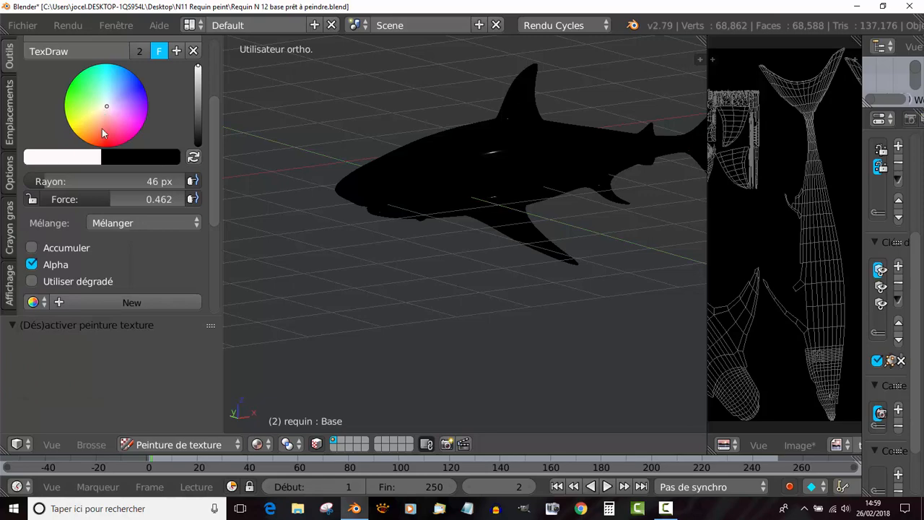
left_click(65, 158)
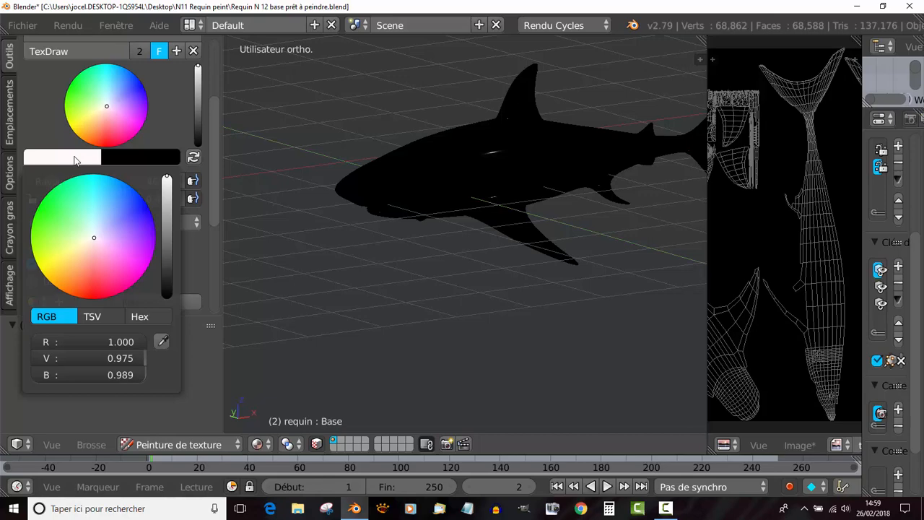
left_click(163, 344)
left_click(449, 160)
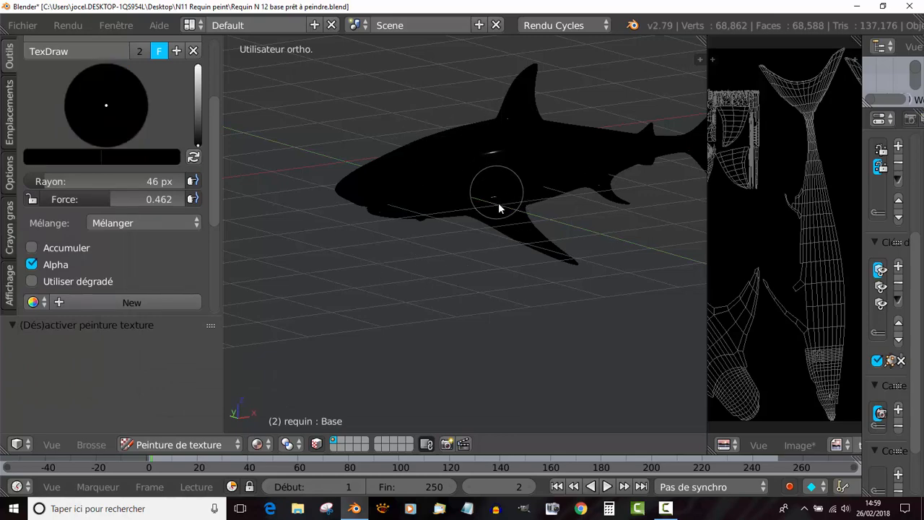
- Set the brush colour to a dark grey
middle_click_drag(498, 203, 436, 210)
middle_click_drag(480, 172, 466, 210)
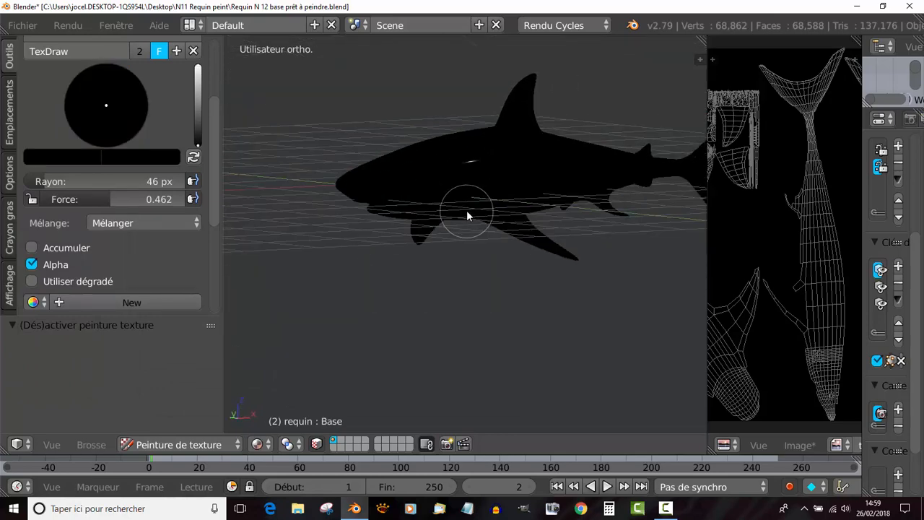
left_click(62, 165)
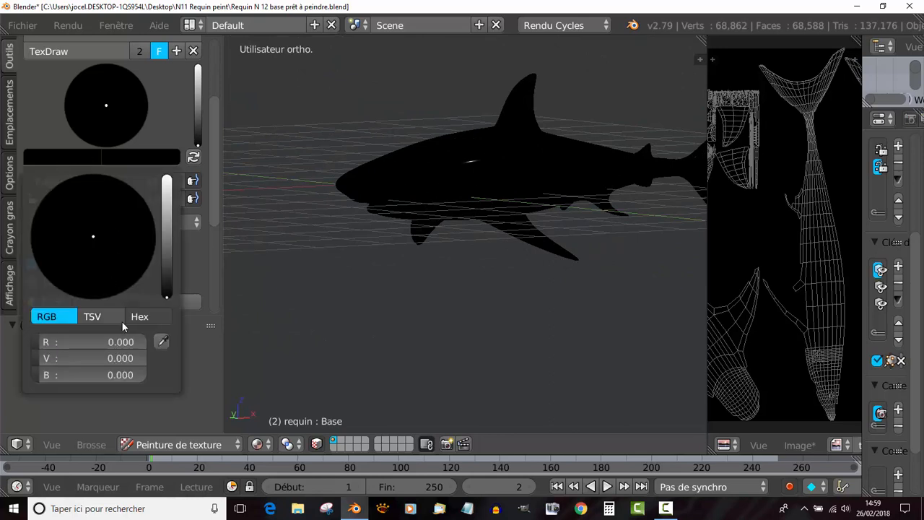
left_click(334, 301)
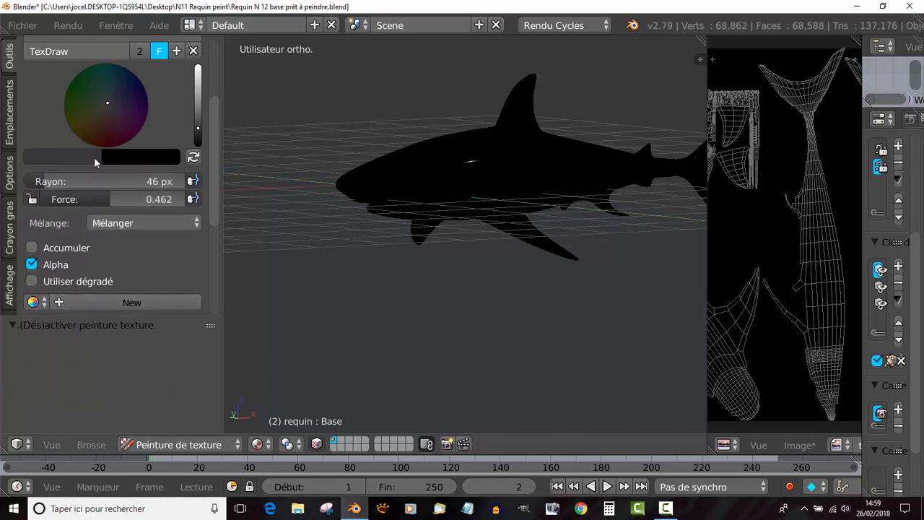
- Try the dark grey brush on the shark's head, undo the stroke, and set the brush Force to 0.774
middle_click_drag(418, 161, 389, 189)
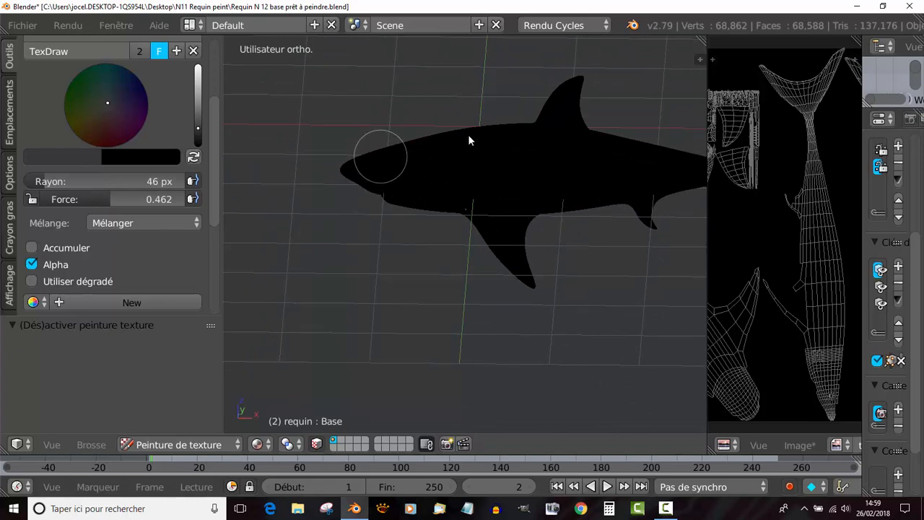
mouse_move(377, 162)
left_mouse_down()
mouse_move(456, 138)
mouse_move(401, 171)
left_mouse_up()
middle_click_drag(402, 171, 231, 250)
key("ctrl+z")
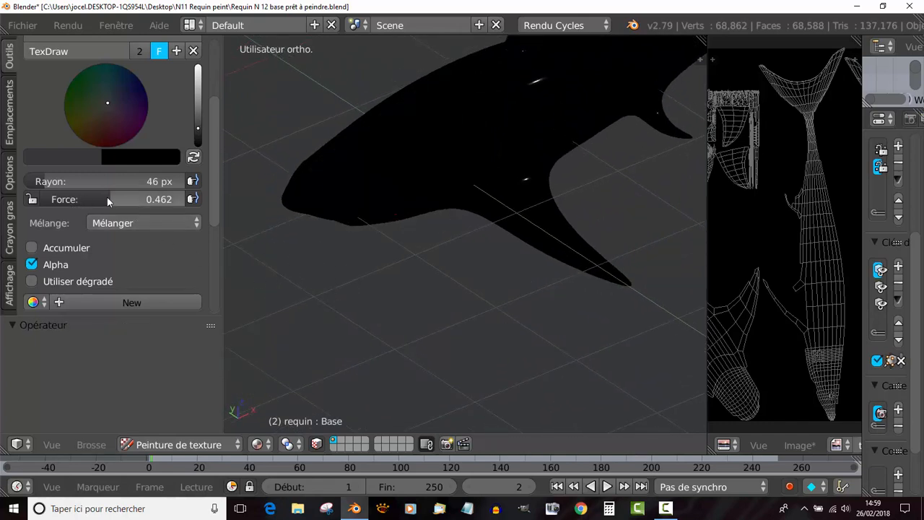
left_click_drag(107, 197, 155, 198)
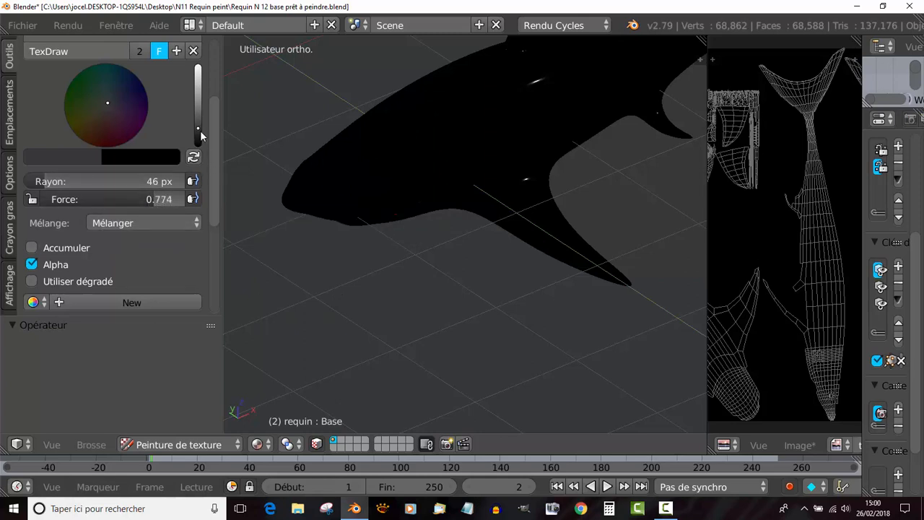
- Try a lighter medium grey brush colour on the shark's head and undo the stroke
left_click_drag(199, 129, 198, 108)
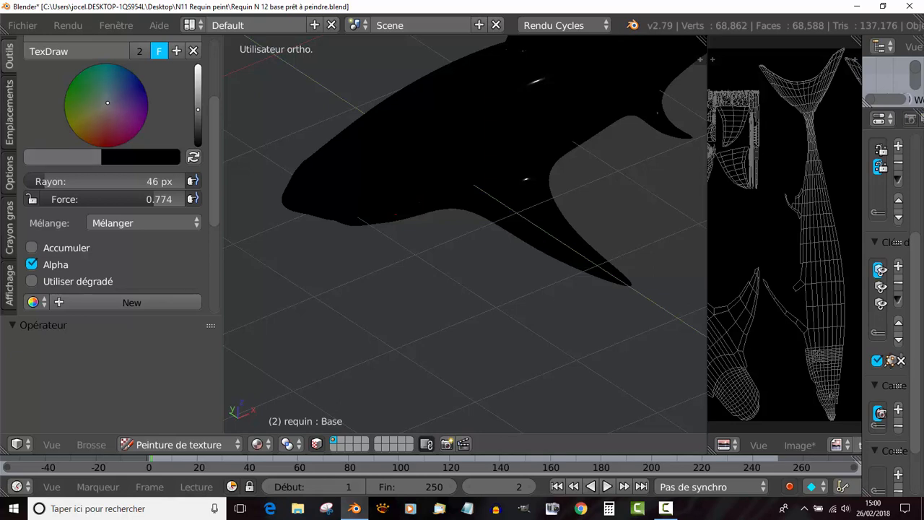
left_click_drag(357, 170, 414, 133)
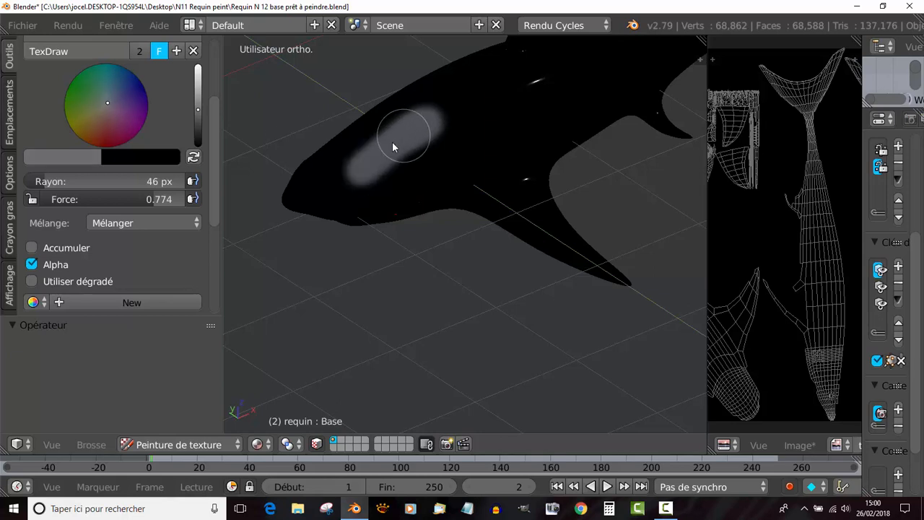
key("ctrl+z")
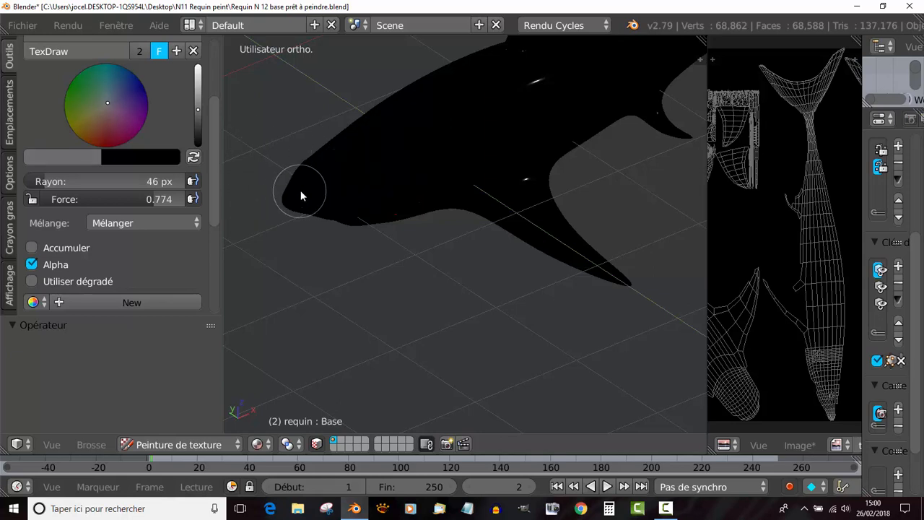
- Set the brush colour to a slightly darker grey, try it on the shark's head and snout, and undo the strokes
left_click(197, 115)
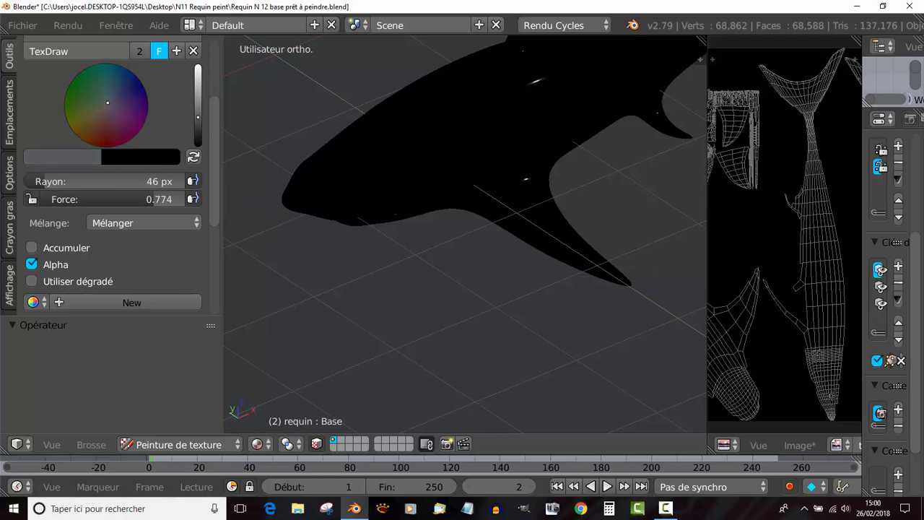
mouse_move(316, 148)
left_mouse_down()
mouse_move(353, 140)
mouse_move(371, 148)
mouse_move(311, 162)
mouse_move(385, 135)
mouse_move(390, 147)
left_mouse_up()
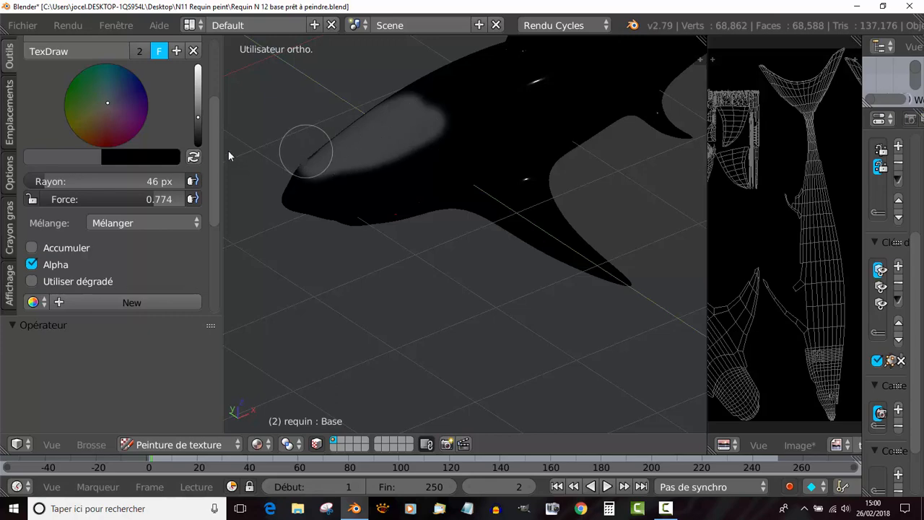
scroll(311, 171, "down", 5)
middle_click_drag(344, 213, 446, 233)
scroll(446, 227, "up", 4)
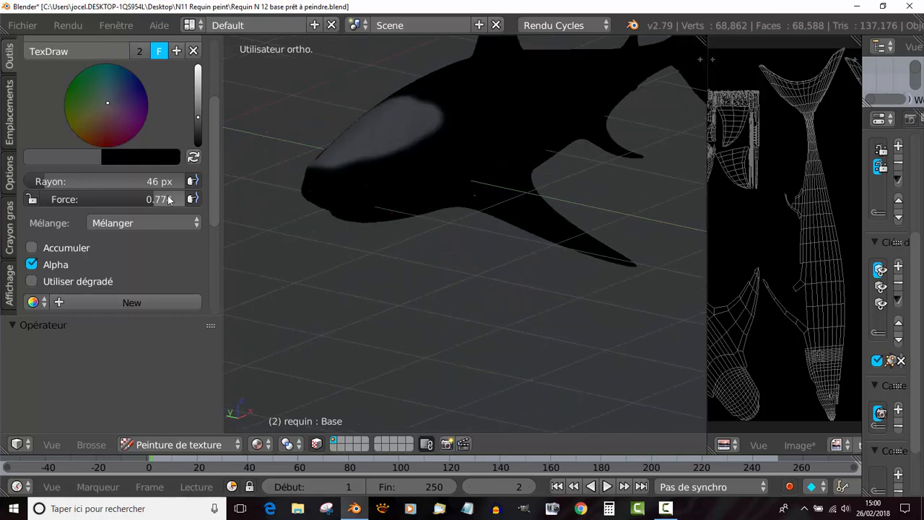
mouse_move(314, 165)
left_mouse_down()
mouse_move(349, 161)
mouse_move(307, 177)
mouse_move(437, 126)
mouse_move(363, 149)
mouse_move(311, 181)
left_mouse_up()
key("ctrl+z")
key("ctrl+z")
key("ctrl+z")
key("ctrl+z")
key("ctrl+z")
key("ctrl+z")
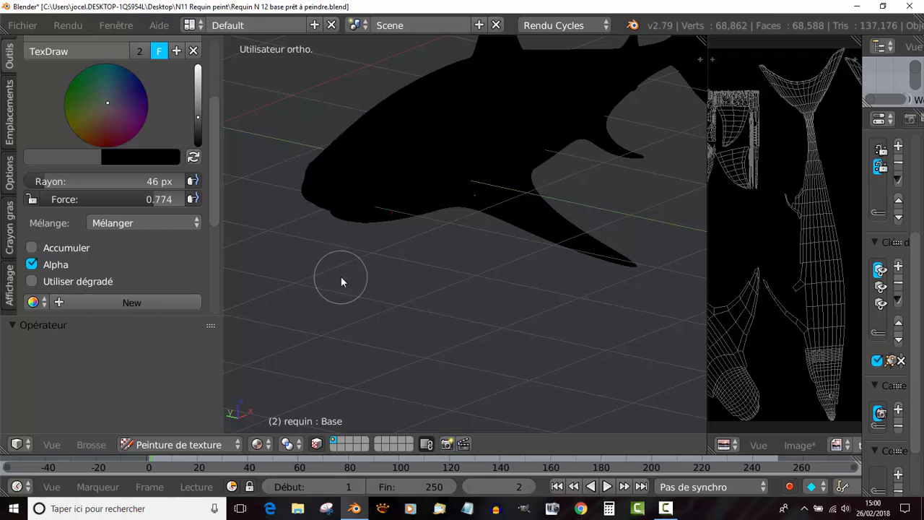
- Enable Accumuler for the brush and paint the top of the shark's head and front body grey
scroll(118, 274, "down", 3)
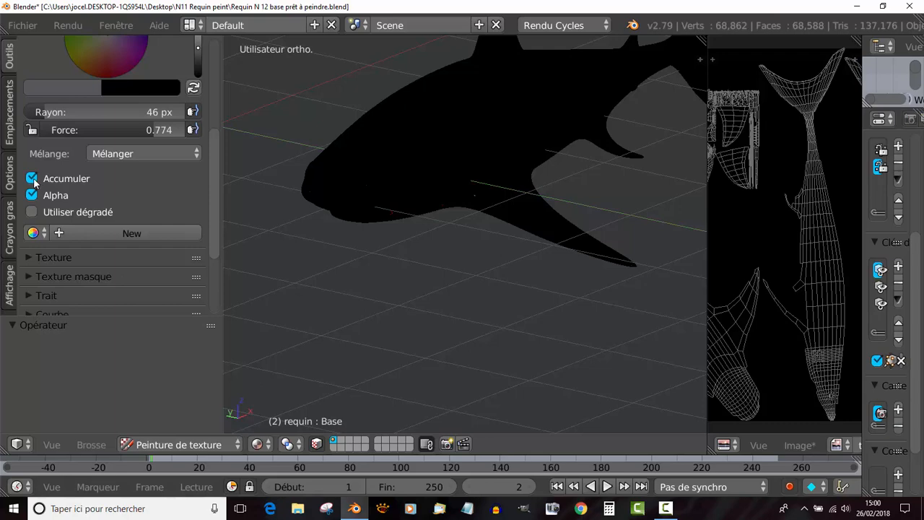
mouse_move(355, 175)
left_mouse_down()
mouse_move(413, 128)
mouse_move(484, 103)
mouse_move(336, 181)
mouse_move(325, 165)
mouse_move(305, 190)
mouse_move(423, 143)
mouse_move(488, 100)
left_mouse_up()
middle_click_drag(505, 123, 571, 136)
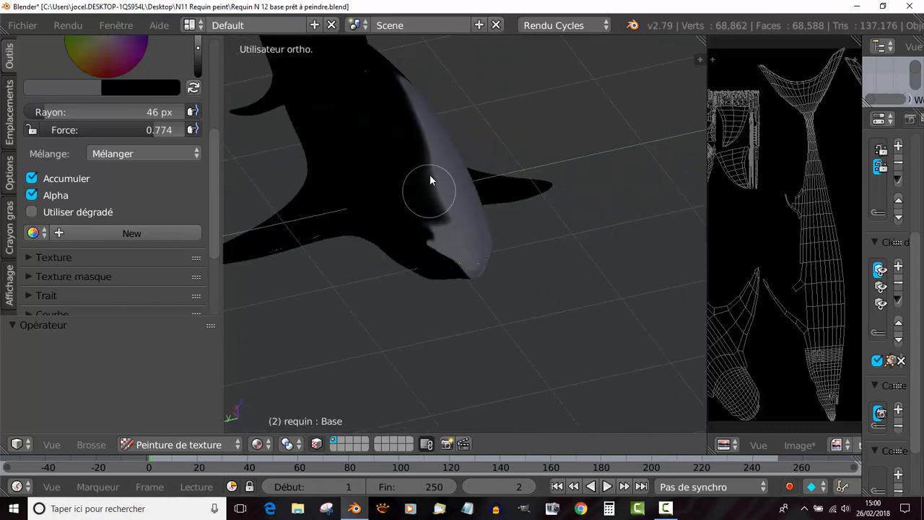
mouse_move(430, 174)
left_mouse_down()
mouse_move(411, 165)
mouse_move(427, 255)
mouse_move(465, 270)
mouse_move(391, 219)
mouse_move(425, 241)
mouse_move(443, 212)
mouse_move(377, 155)
mouse_move(438, 227)
mouse_move(323, 140)
mouse_move(367, 179)
mouse_move(380, 213)
mouse_move(558, 231)
left_mouse_up()
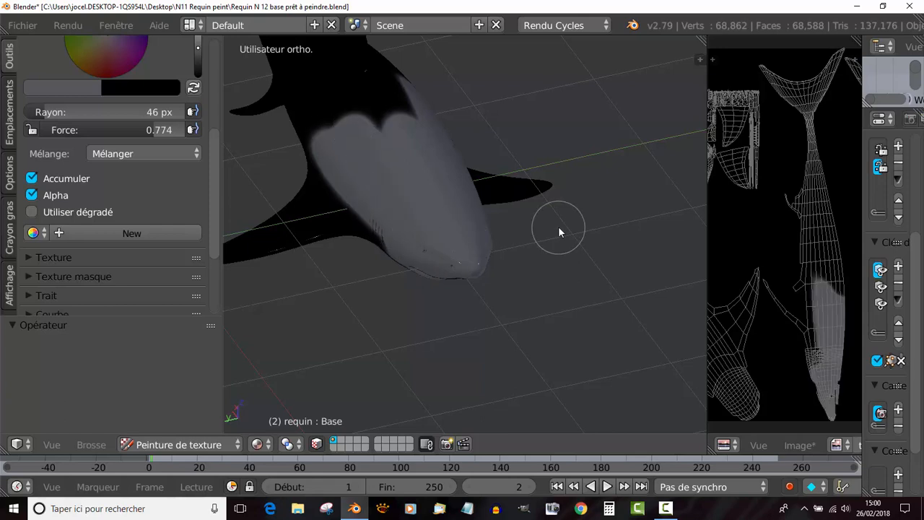
- Extend the grey base coat along the shark's flank and back, over the dorsal fin and the upper tail
mouse_move(559, 229)
middle_mouse_down()
mouse_move(415, 220)
mouse_move(430, 194)
middle_mouse_up()
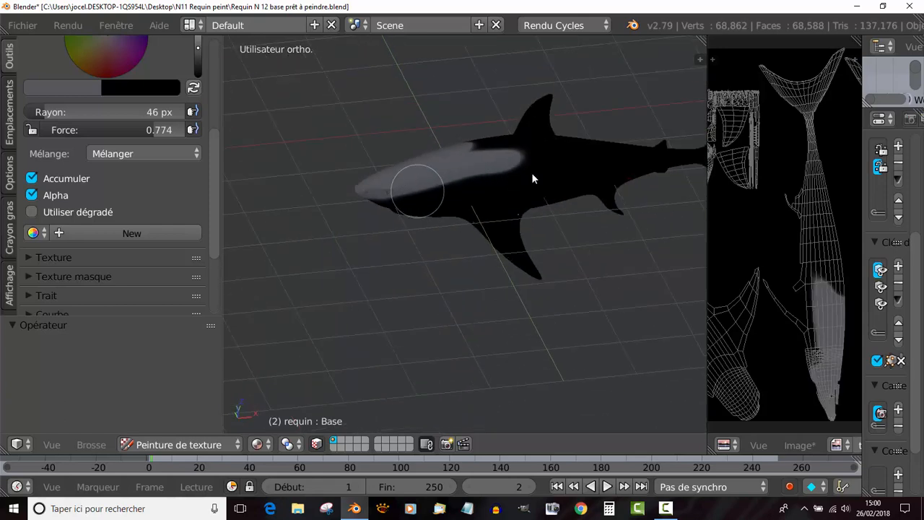
left_click_drag(413, 194, 436, 182)
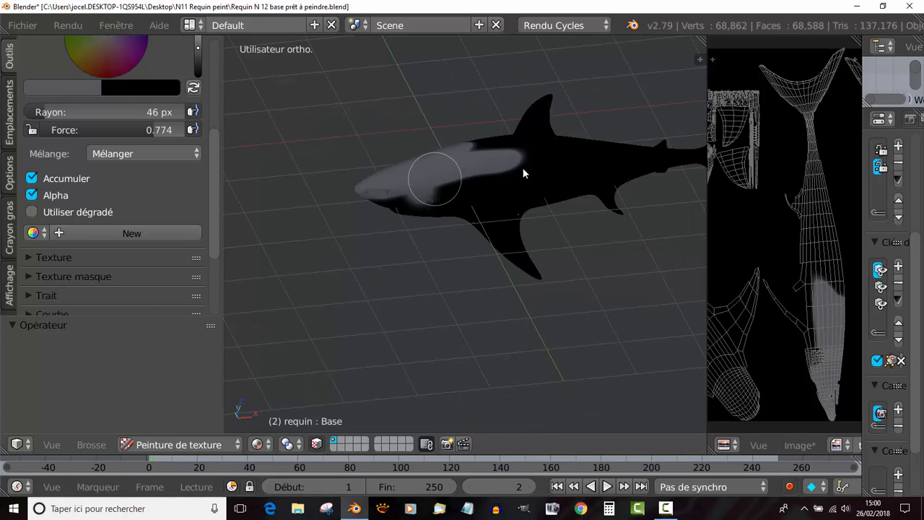
middle_click_drag(536, 180, 436, 174)
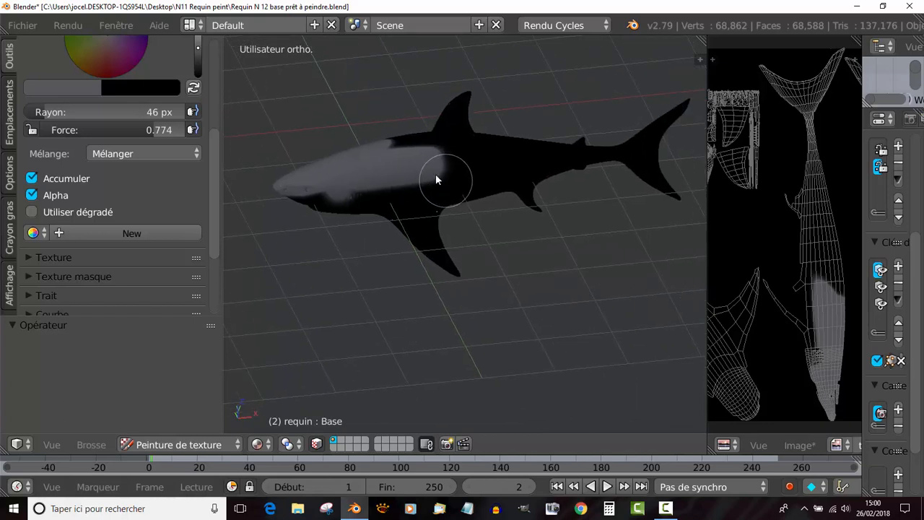
mouse_move(436, 179)
left_mouse_down()
mouse_move(489, 160)
mouse_move(635, 154)
mouse_move(670, 109)
mouse_move(469, 144)
mouse_move(452, 109)
mouse_move(403, 152)
mouse_move(415, 164)
mouse_move(430, 161)
left_mouse_up()
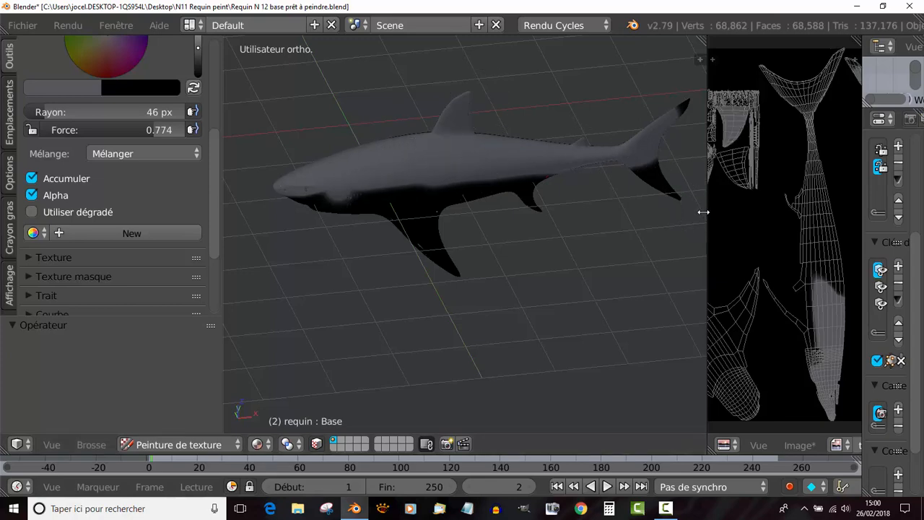
- Enlarge the properties editor and set the render Périphérique to Calculs GPU
left_click_drag(706, 208, 553, 216)
left_click_drag(863, 169, 699, 181)
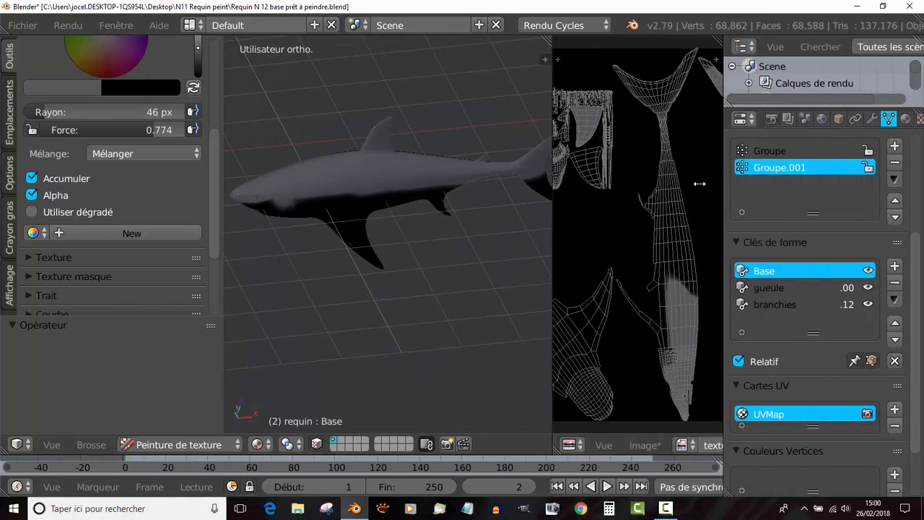
left_click(750, 119)
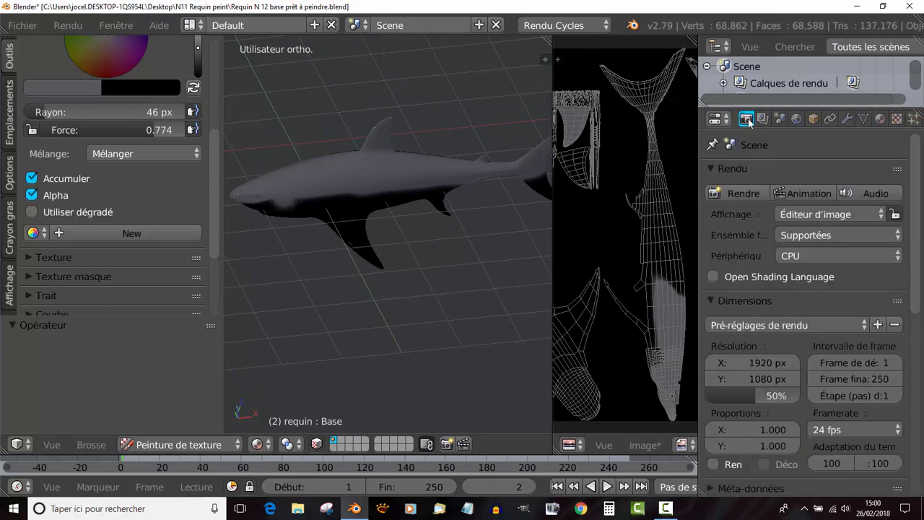
left_click(837, 256)
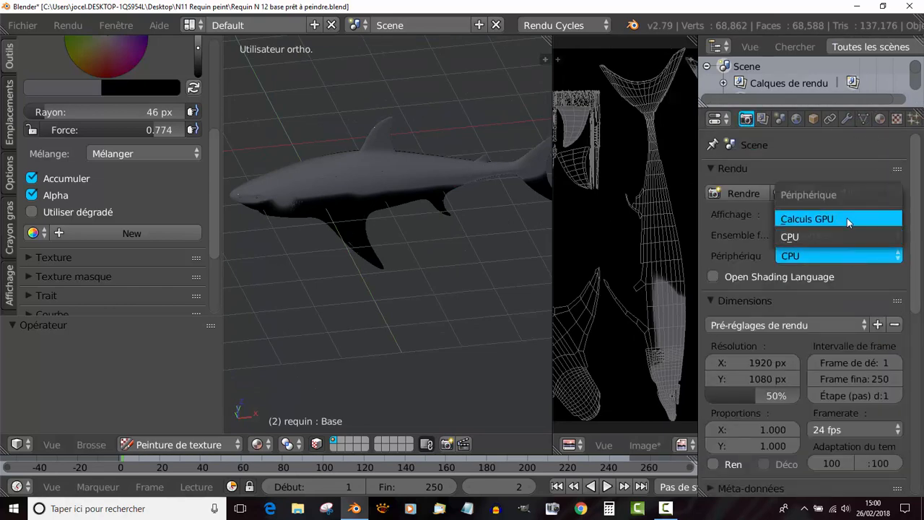
left_click(847, 217)
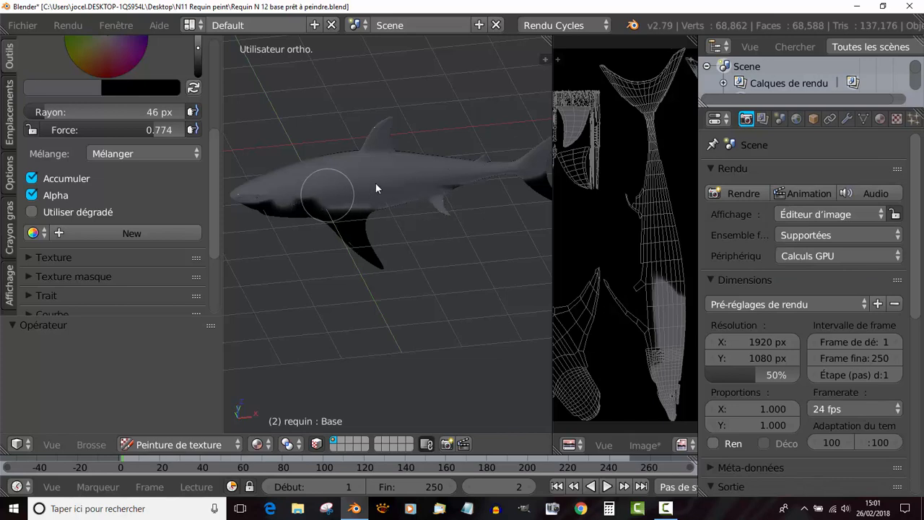
- Paint the near side's lower flank and fins grey, and cover the snout and the mouth around the teeth
mouse_move(374, 219)
left_mouse_down()
mouse_move(369, 260)
mouse_move(299, 214)
mouse_move(264, 208)
mouse_move(283, 217)
left_mouse_up()
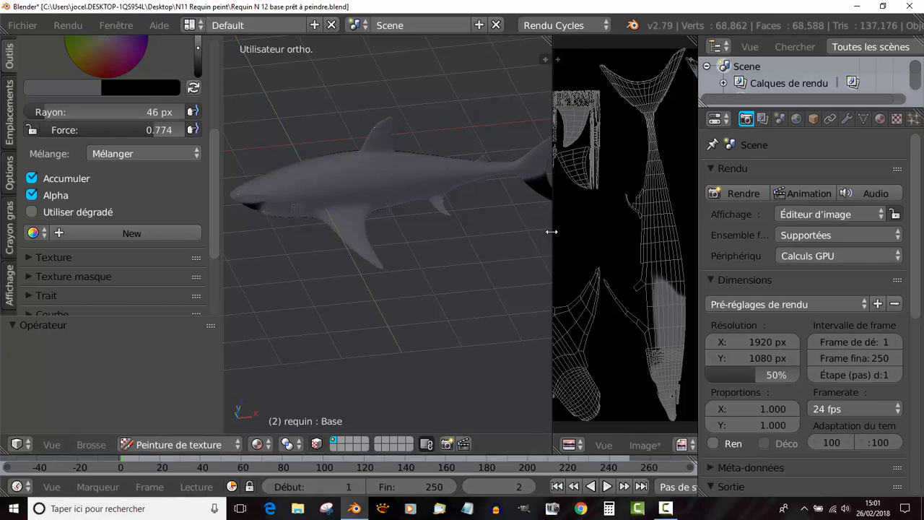
left_click_drag(551, 232, 659, 234)
middle_click_drag(619, 236, 340, 215)
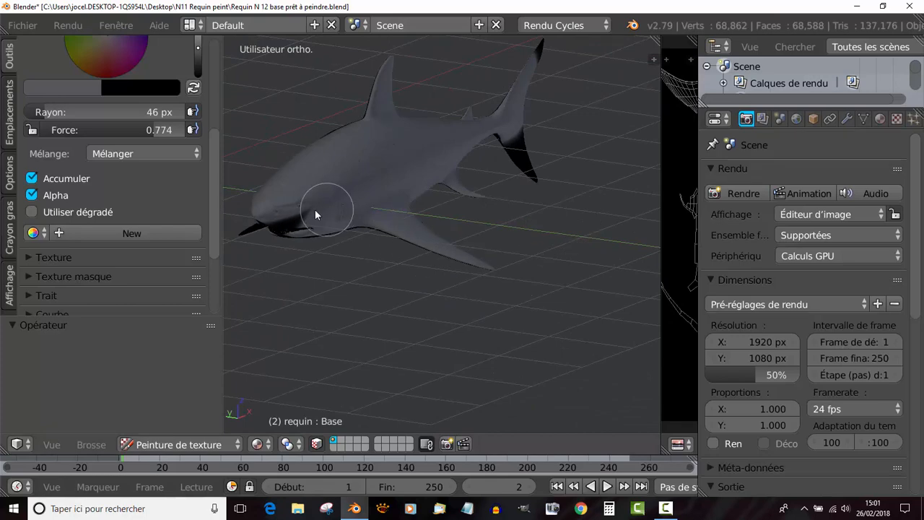
scroll(408, 238, "up", 3)
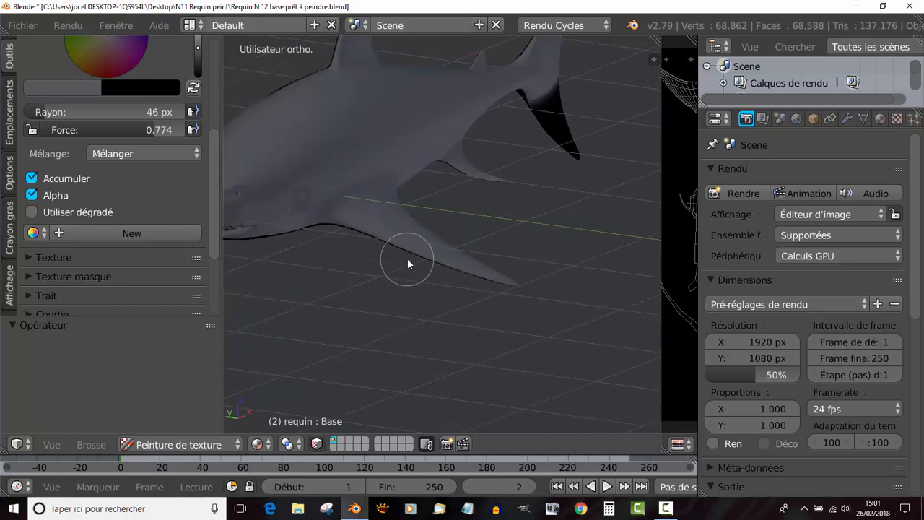
scroll(407, 258, "up", 1)
middle_click_drag(371, 267, 604, 247, "shift")
scroll(417, 249, "up", 2)
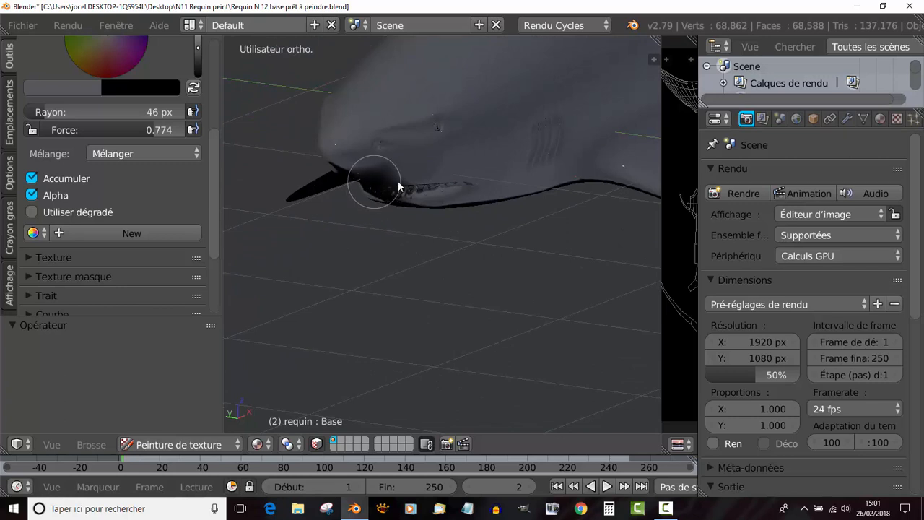
scroll(389, 169, "up", 2)
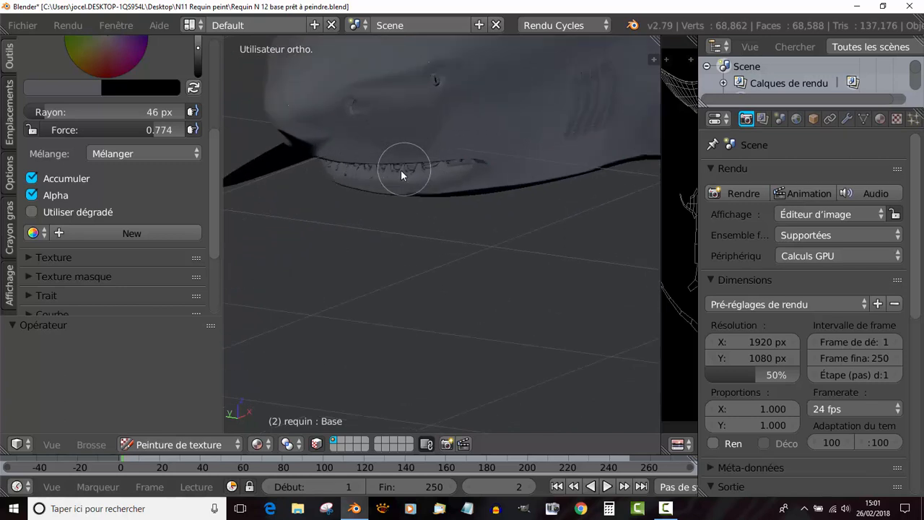
mouse_move(401, 170)
middle_mouse_down()
mouse_move(447, 160)
mouse_move(315, 276)
mouse_move(408, 173)
middle_mouse_up()
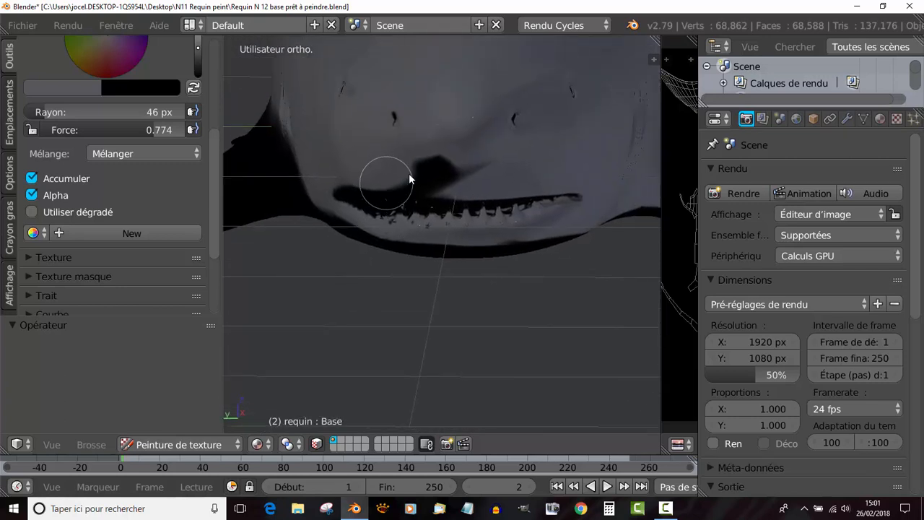
mouse_move(409, 178)
left_mouse_down()
mouse_move(433, 189)
mouse_move(489, 147)
mouse_move(556, 196)
mouse_move(330, 194)
mouse_move(433, 185)
mouse_move(562, 199)
mouse_move(335, 190)
left_mouse_up()
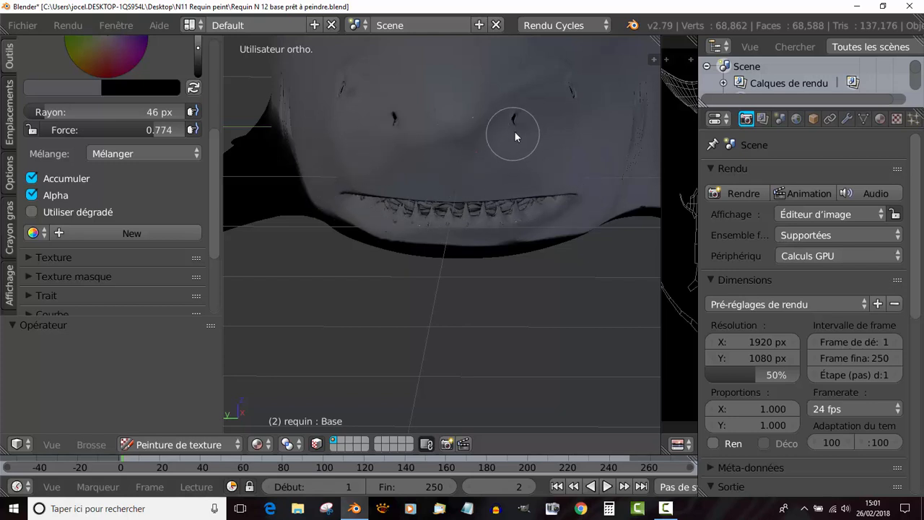
mouse_move(514, 133)
left_mouse_down()
mouse_move(391, 113)
mouse_move(550, 113)
mouse_move(428, 109)
mouse_move(500, 123)
left_mouse_up()
- Paint the shark's other side grey around the gills and along the front flank
mouse_move(500, 124)
middle_mouse_down()
mouse_move(396, 155)
mouse_move(474, 155)
mouse_move(509, 186)
middle_mouse_up()
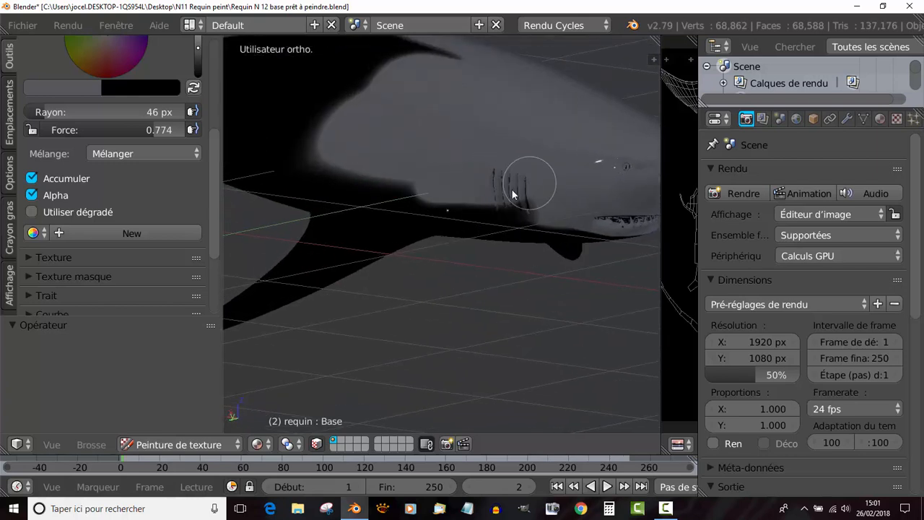
mouse_move(513, 195)
left_mouse_down()
mouse_move(462, 213)
mouse_move(423, 199)
mouse_move(451, 214)
mouse_move(318, 190)
mouse_move(375, 193)
mouse_move(320, 117)
left_mouse_up()
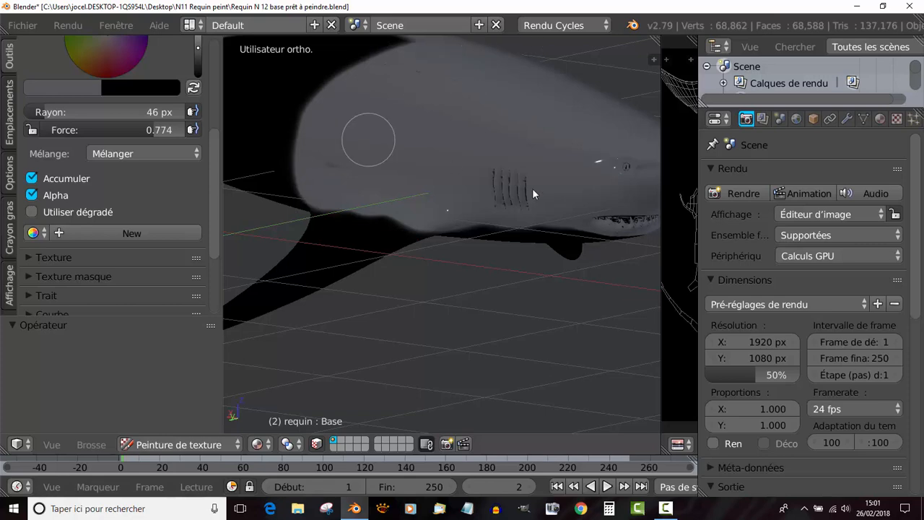
scroll(429, 186, "down", 3)
middle_click_drag(428, 186, 489, 191)
mouse_move(352, 210)
left_mouse_down()
mouse_move(419, 145)
mouse_move(409, 221)
mouse_move(331, 175)
mouse_move(285, 205)
left_mouse_up()
middle_click_drag(530, 182, 514, 206)
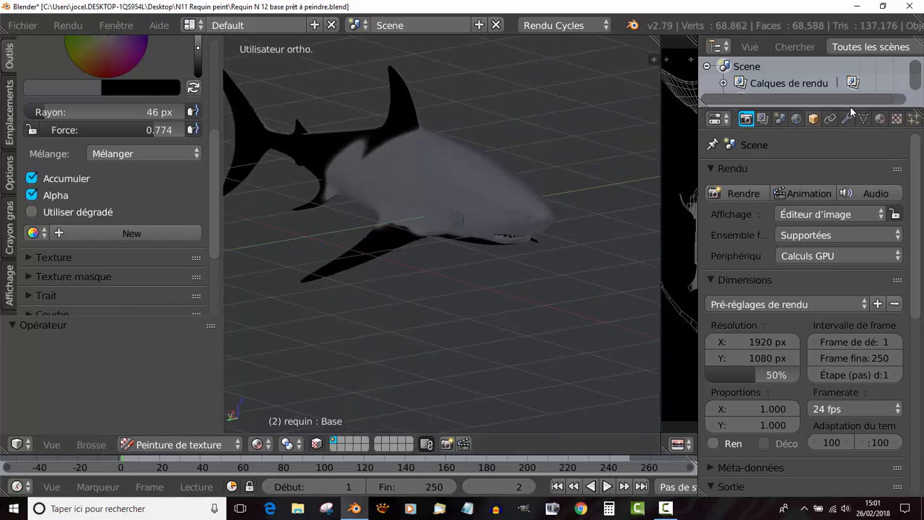
- Set the sheen tint, the Teinte value below Lustre, to 0.000 in the shark's material
left_click(880, 119)
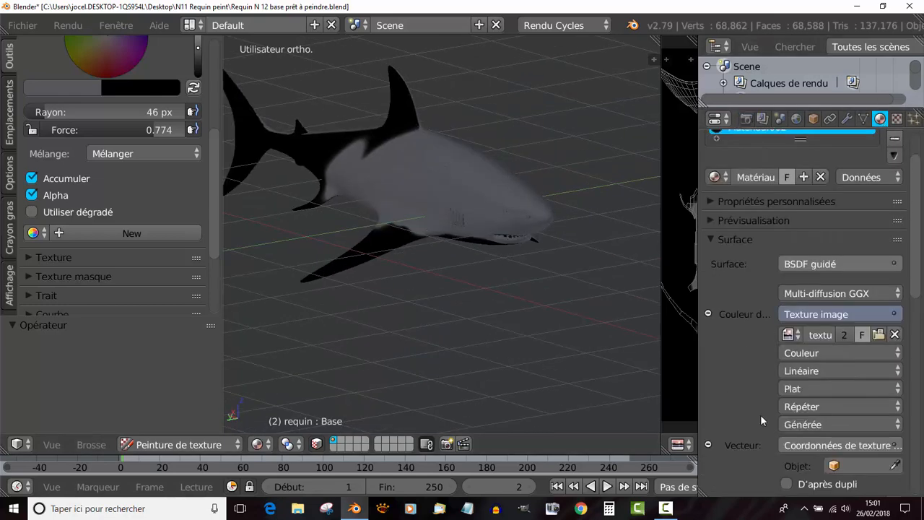
scroll(758, 403, "down", 10)
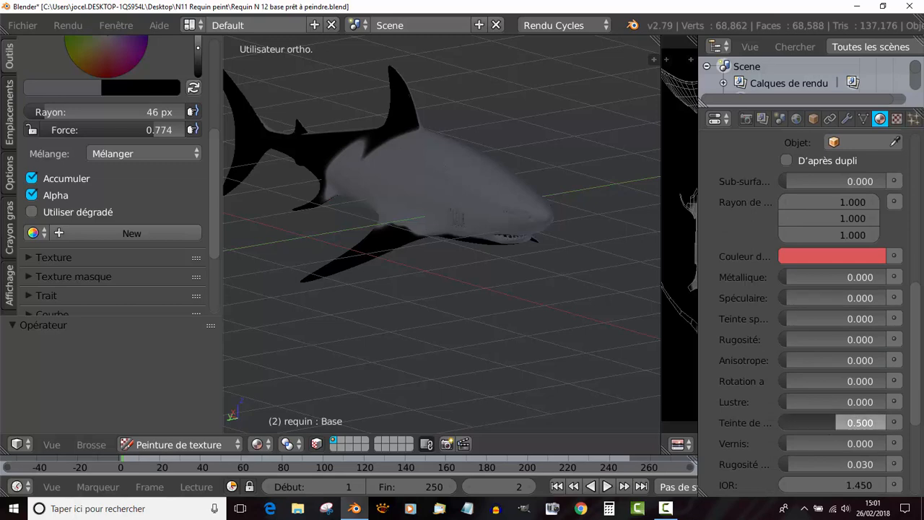
left_click_drag(838, 422, 691, 433)
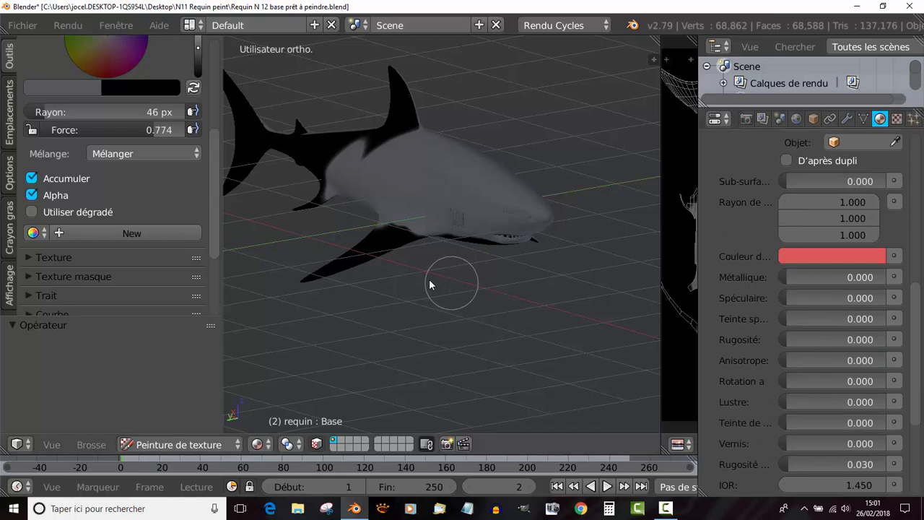
- Paint the other side's pectoral fin, the dorsal fin, the rear body and the tail fin grey
middle_click_drag(397, 269, 466, 301)
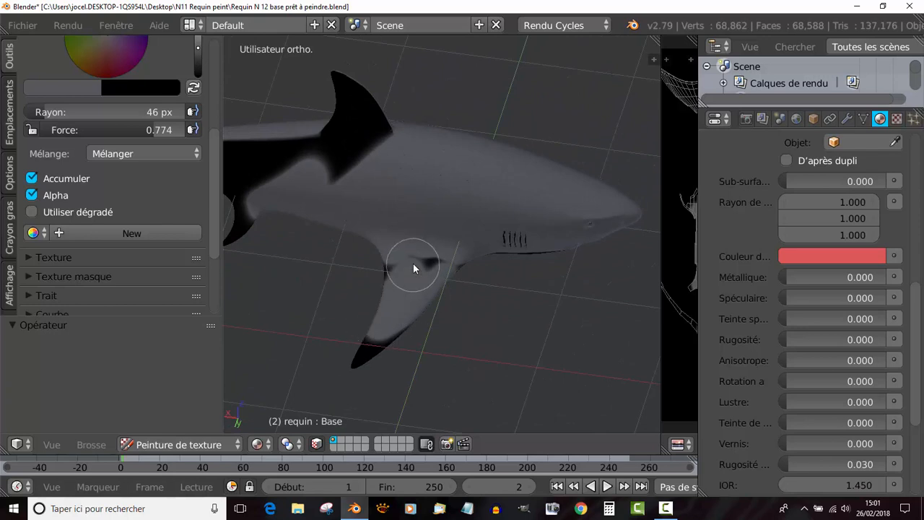
mouse_move(473, 261)
left_mouse_down()
mouse_move(520, 236)
mouse_move(364, 94)
mouse_move(374, 192)
left_mouse_up()
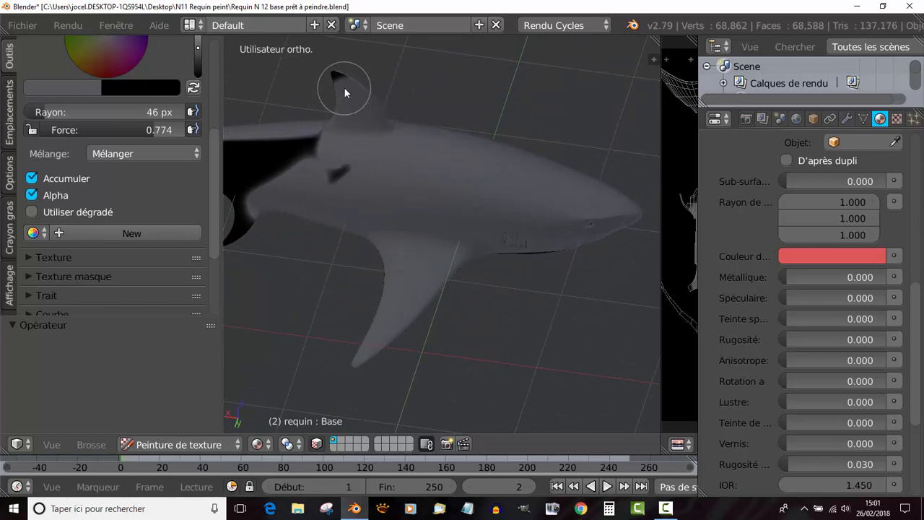
middle_click_drag(329, 174, 450, 171)
mouse_move(451, 171)
left_mouse_down()
mouse_move(287, 227)
mouse_move(264, 200)
left_mouse_up()
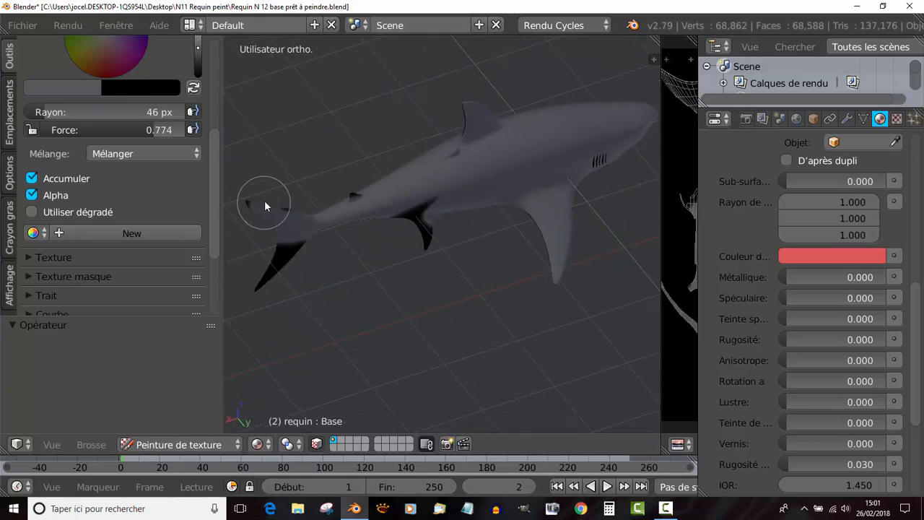
mouse_move(383, 186)
left_mouse_down()
mouse_move(274, 253)
mouse_move(367, 204)
left_mouse_up()
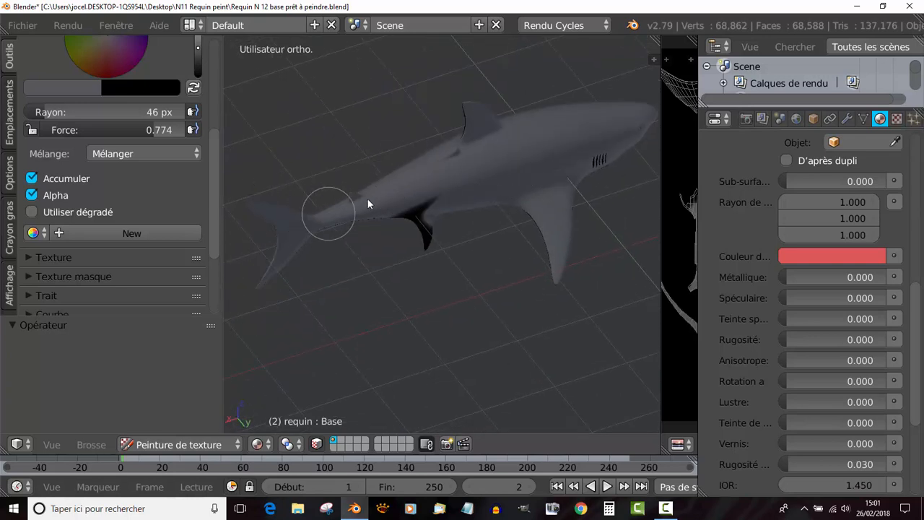
- Paint the remaining black areas on the shark's small ventral fin, dorsal fin and tail fin grey
left_click_drag(436, 268, 377, 201)
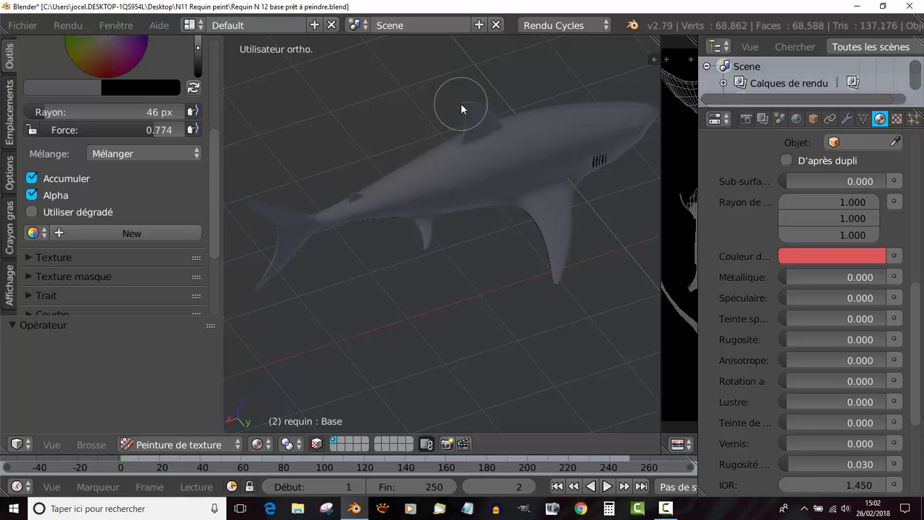
middle_click_drag(373, 212, 542, 206)
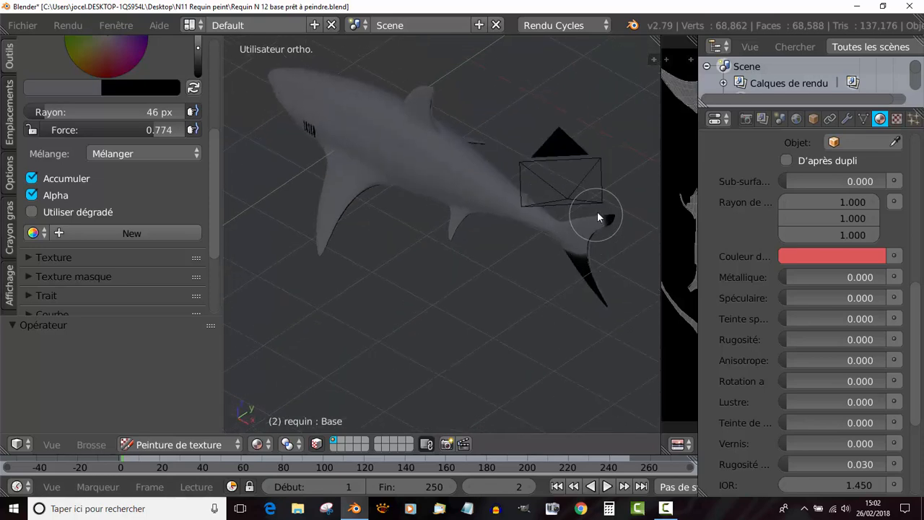
left_click_drag(597, 216, 572, 247)
middle_click_drag(597, 235, 477, 135)
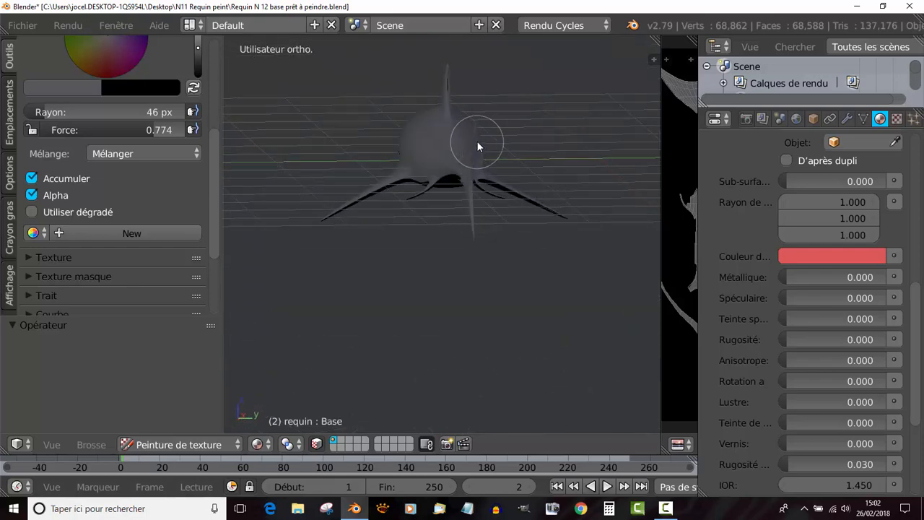
- Paint the shark's rear underside, one side of the belly and the underside of one pectoral fin grey
middle_click_drag(506, 204, 499, 177)
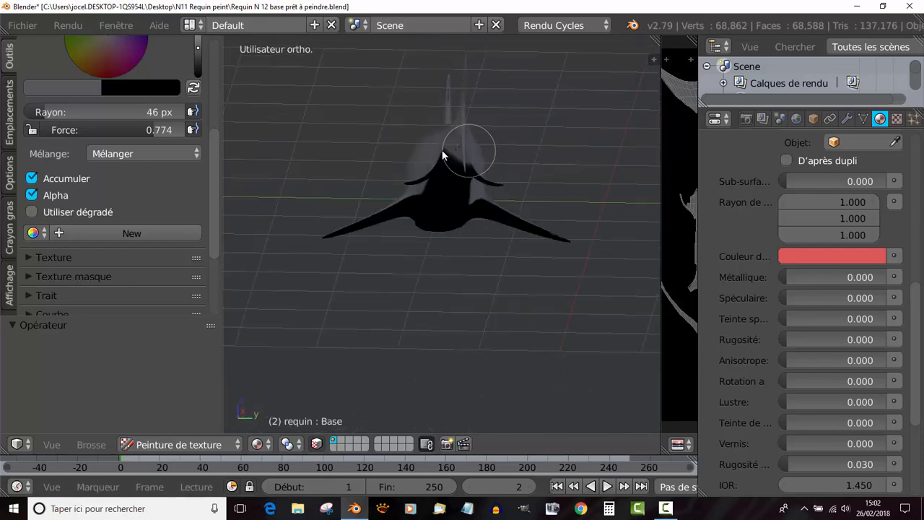
middle_click_drag(458, 144, 446, 194)
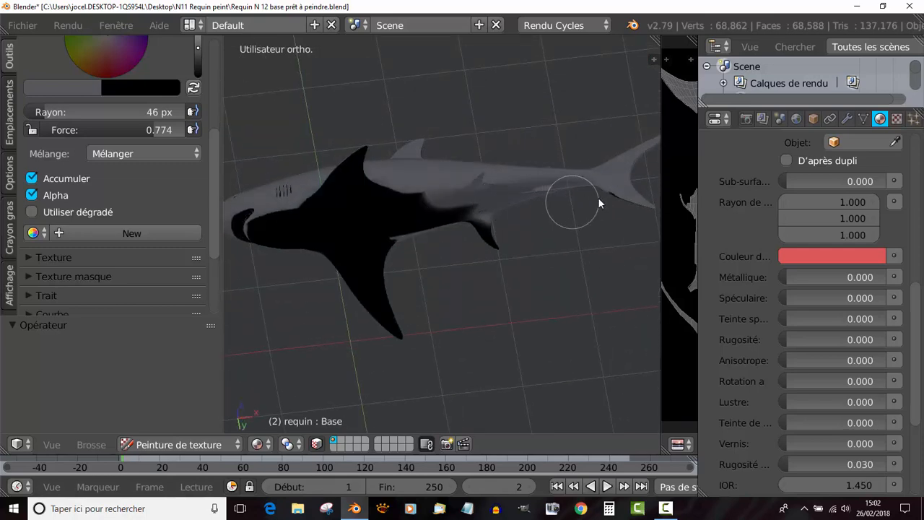
left_click_drag(457, 184, 346, 151)
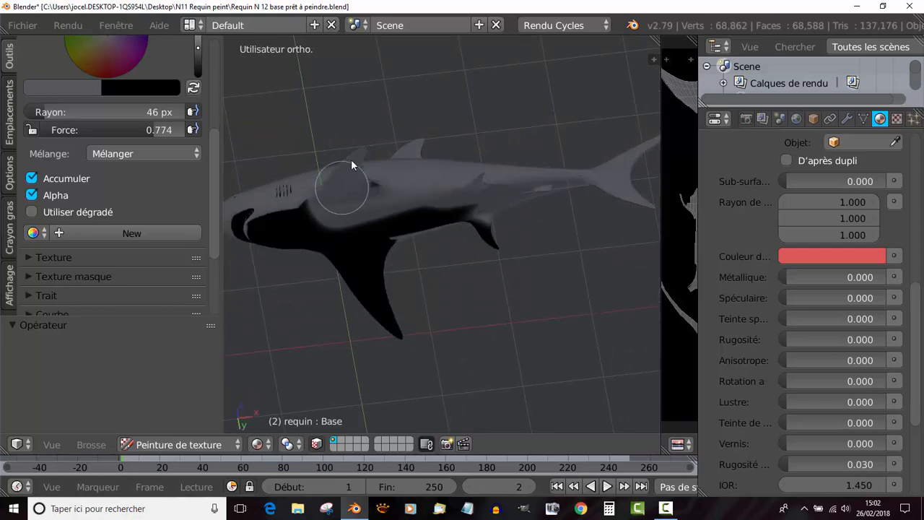
mouse_move(290, 226)
left_mouse_down()
mouse_move(264, 230)
mouse_move(333, 271)
left_mouse_up()
middle_click_drag(338, 263, 412, 216)
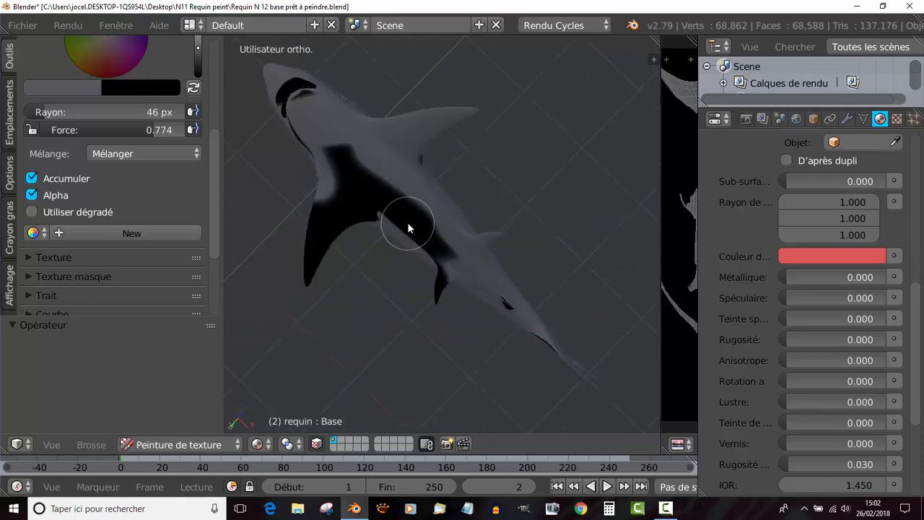
- Paint the jaw, the other pectoral fin's underside, the rest of the belly and the second ventral fin grey
mouse_move(309, 235)
left_mouse_down()
mouse_move(358, 175)
mouse_move(315, 126)
left_mouse_up()
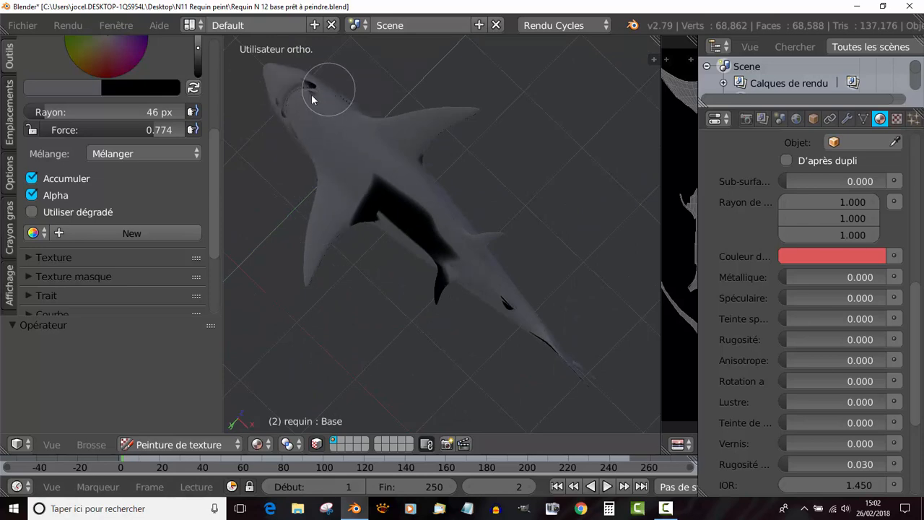
mouse_move(292, 142)
left_mouse_down()
mouse_move(460, 268)
mouse_move(454, 286)
mouse_move(405, 177)
mouse_move(359, 228)
left_mouse_up()
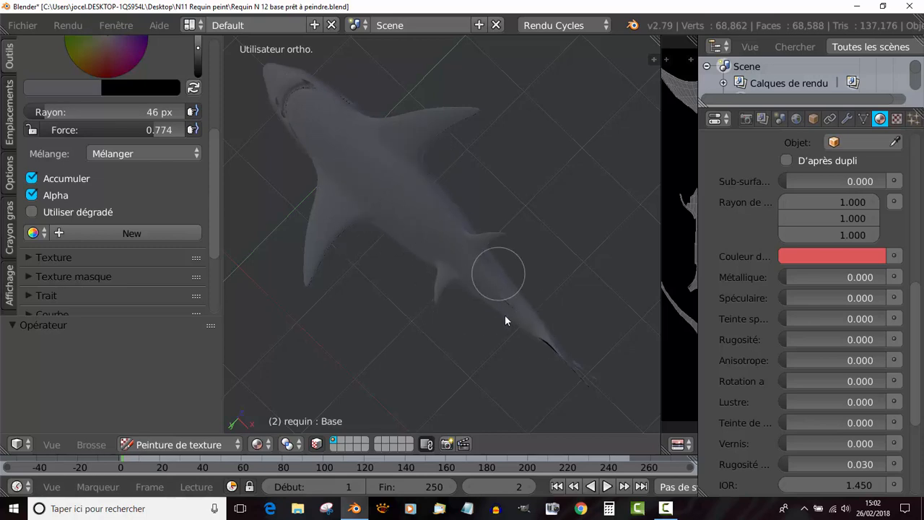
middle_click_drag(505, 320, 558, 321)
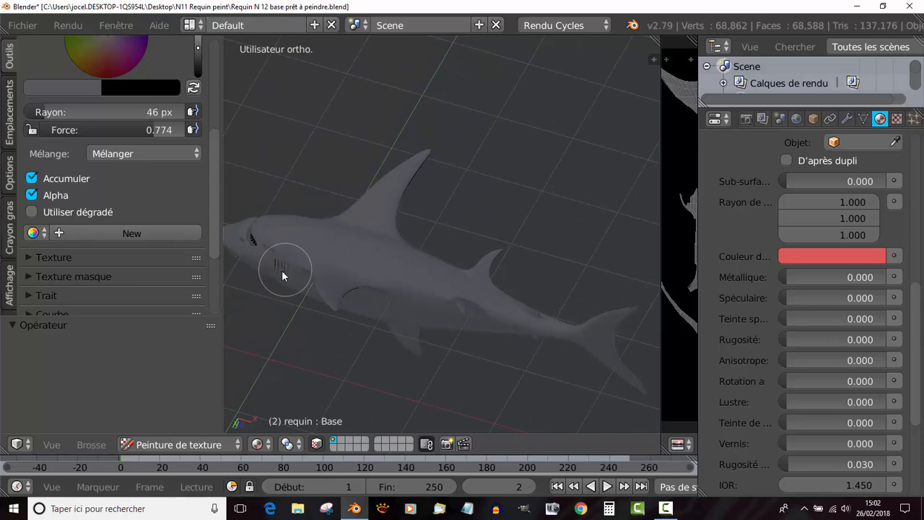
middle_click_drag(289, 248, 350, 247)
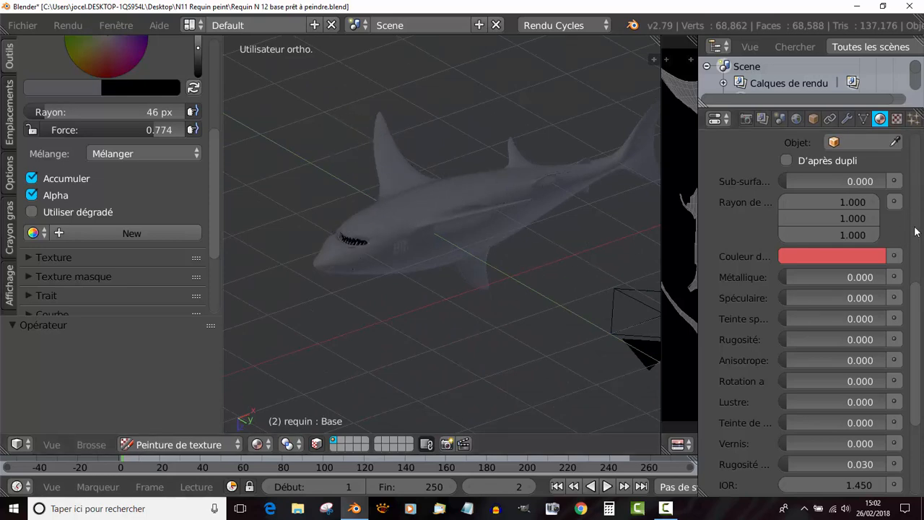
- Open the shark's mouth fully by setting the gueule shape key's value to 1.000
middle_click_drag(443, 154, 570, 246)
left_click(863, 119)
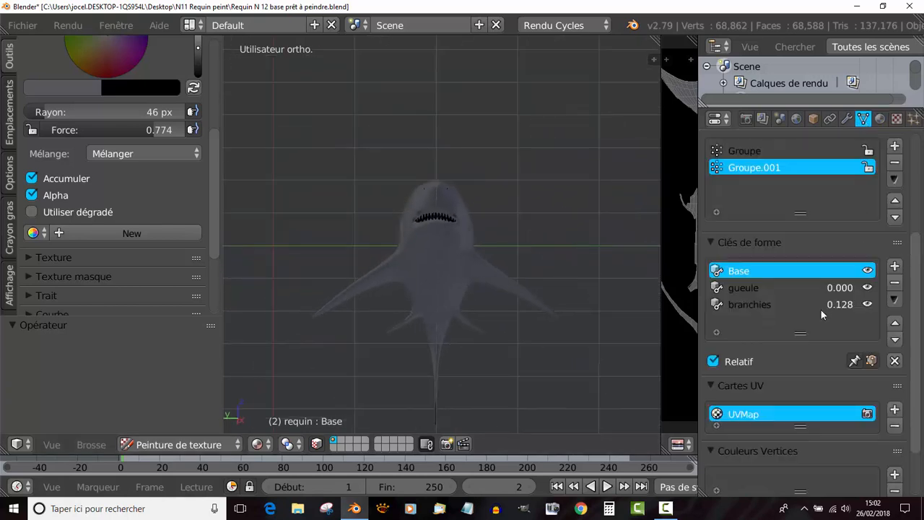
left_click(748, 290)
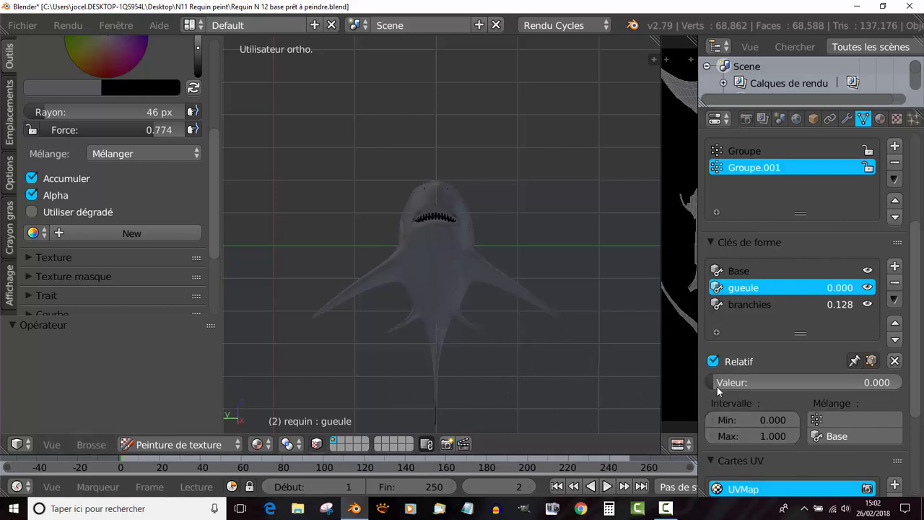
left_click_drag(716, 386, 902, 386)
scroll(436, 245, "up", 7)
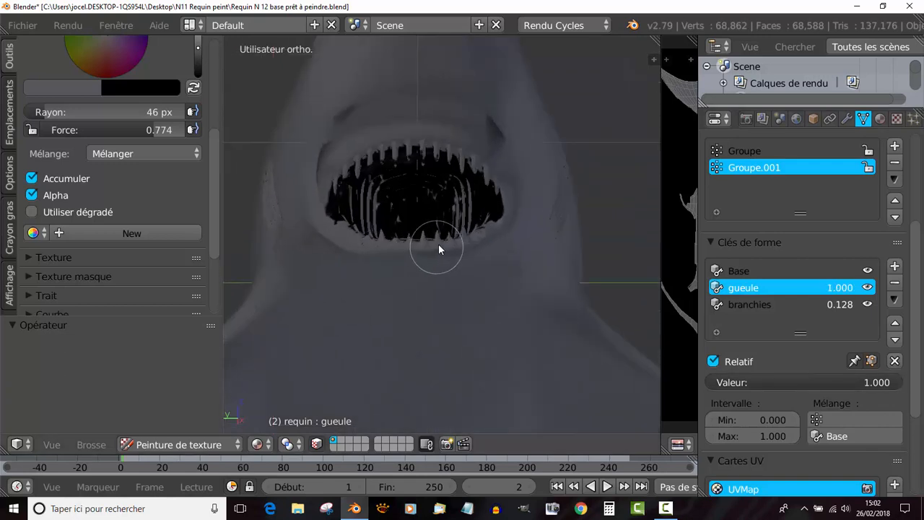
scroll(469, 262, "up", 3)
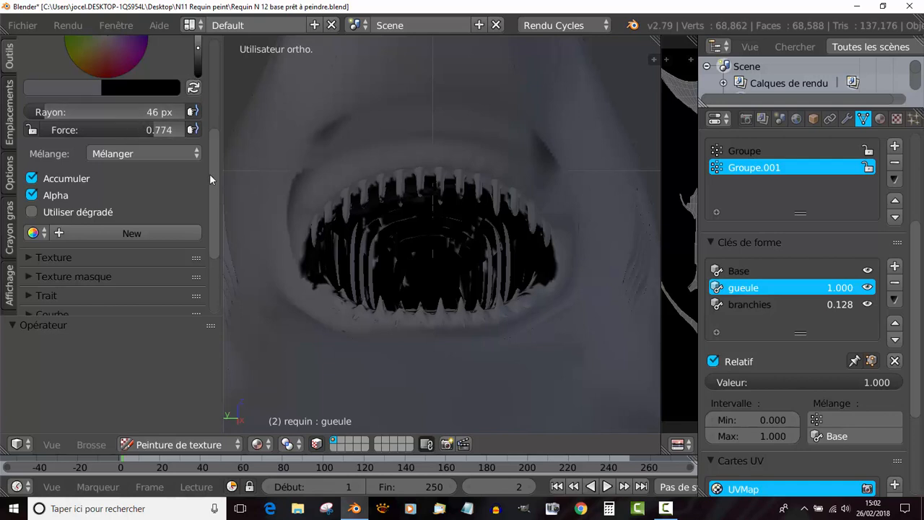
- Change the brush's paint colour from grey to white
mouse_move(209, 173)
left_mouse_down()
mouse_move(228, 90)
mouse_move(242, 187)
mouse_move(246, 151)
left_mouse_up()
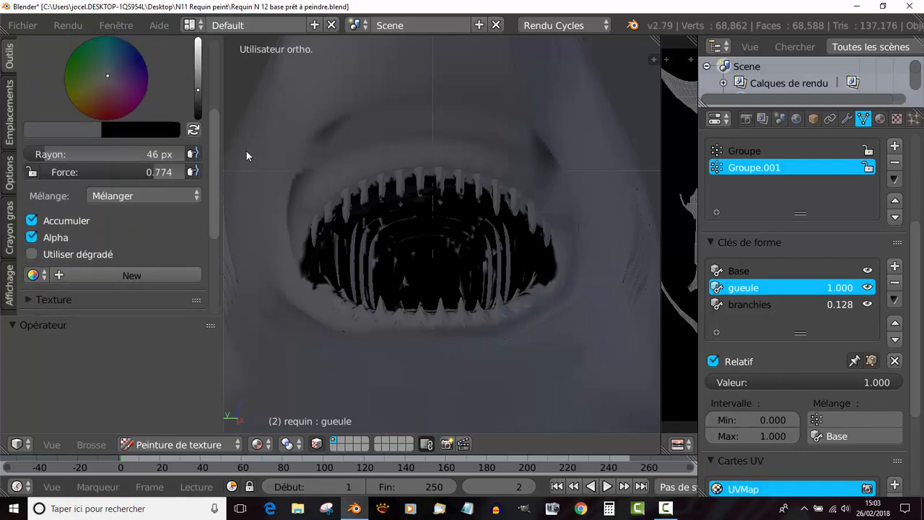
left_click(73, 131)
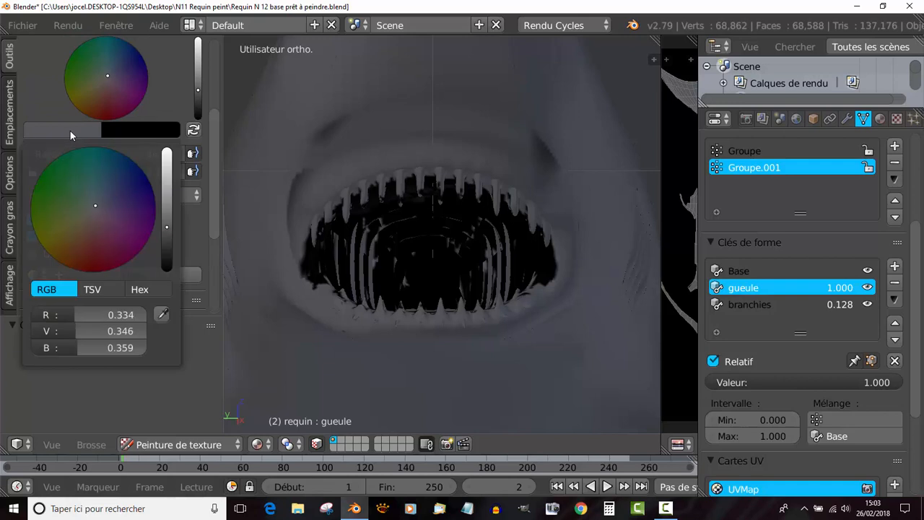
left_click(93, 207)
left_click_drag(166, 231, 211, 148)
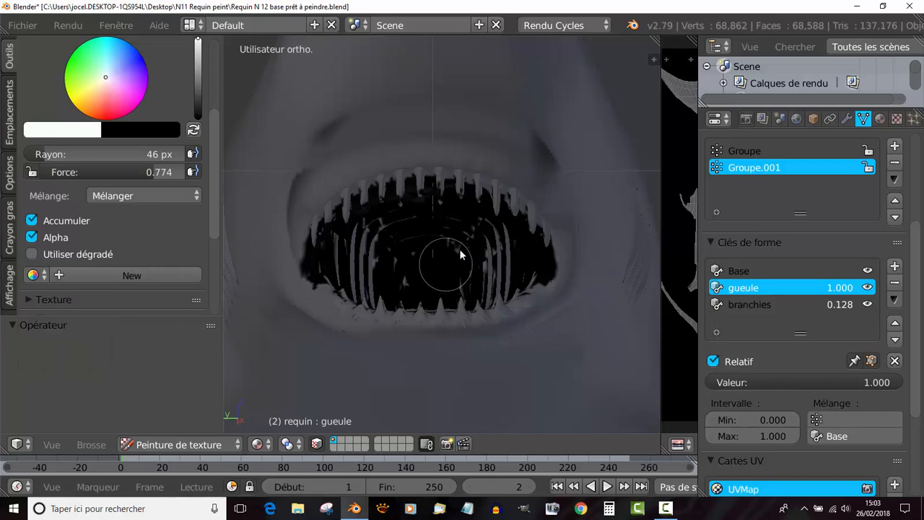
- Paint the throat, the inner ribs and the upper and lower rows of teeth white
middle_click_drag(446, 265, 469, 245)
mouse_move(443, 242)
left_mouse_down()
mouse_move(518, 241)
mouse_move(408, 267)
mouse_move(541, 249)
mouse_move(460, 232)
left_mouse_up()
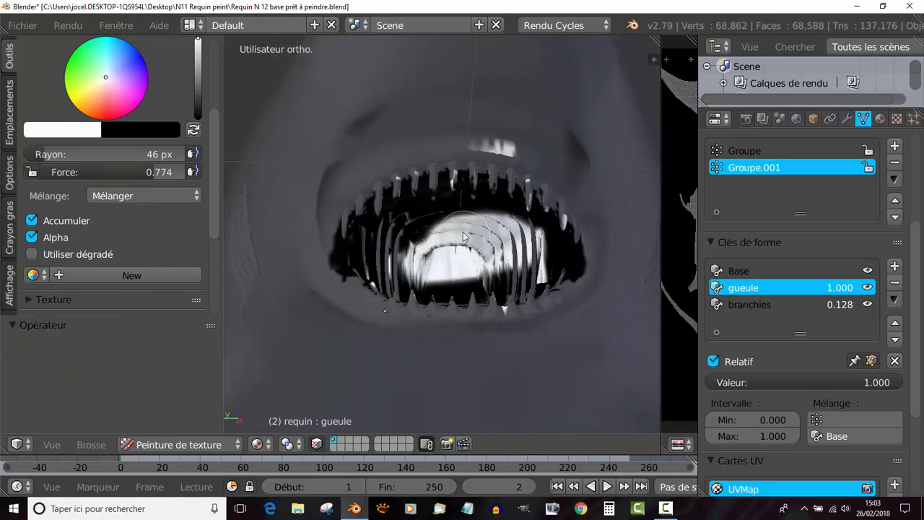
middle_click_drag(463, 233, 454, 192)
mouse_move(446, 129)
left_mouse_down()
mouse_move(480, 133)
mouse_move(378, 133)
mouse_move(467, 100)
mouse_move(523, 115)
mouse_move(535, 141)
left_mouse_up()
mouse_move(457, 99)
left_mouse_down()
mouse_move(340, 101)
mouse_move(382, 72)
mouse_move(540, 145)
left_mouse_up()
mouse_move(540, 145)
middle_mouse_down()
mouse_move(464, 231)
mouse_move(463, 102)
mouse_move(481, 196)
middle_mouse_up()
middle_click_drag(478, 323, 471, 128, "shift")
mouse_move(526, 191)
left_mouse_down()
mouse_move(556, 223)
mouse_move(505, 268)
mouse_move(412, 274)
mouse_move(379, 231)
mouse_move(350, 249)
mouse_move(386, 274)
mouse_move(314, 163)
mouse_move(481, 194)
mouse_move(396, 215)
mouse_move(401, 160)
mouse_move(508, 174)
mouse_move(550, 188)
mouse_move(574, 216)
mouse_move(514, 165)
mouse_move(368, 184)
left_mouse_up()
middle_click_drag(368, 184, 422, 196)
left_click_drag(424, 195, 445, 171)
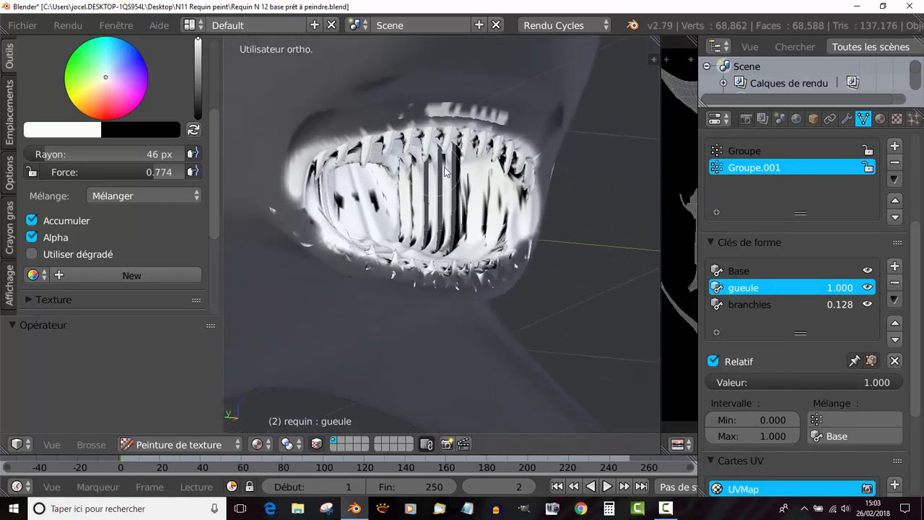
- Cover the remaining dark patches on the inner mouth walls and between the upper teeth with white
mouse_move(449, 223)
left_mouse_down()
mouse_move(448, 214)
mouse_move(433, 249)
mouse_move(498, 231)
mouse_move(503, 188)
mouse_move(491, 158)
mouse_move(441, 137)
mouse_move(408, 203)
left_mouse_up()
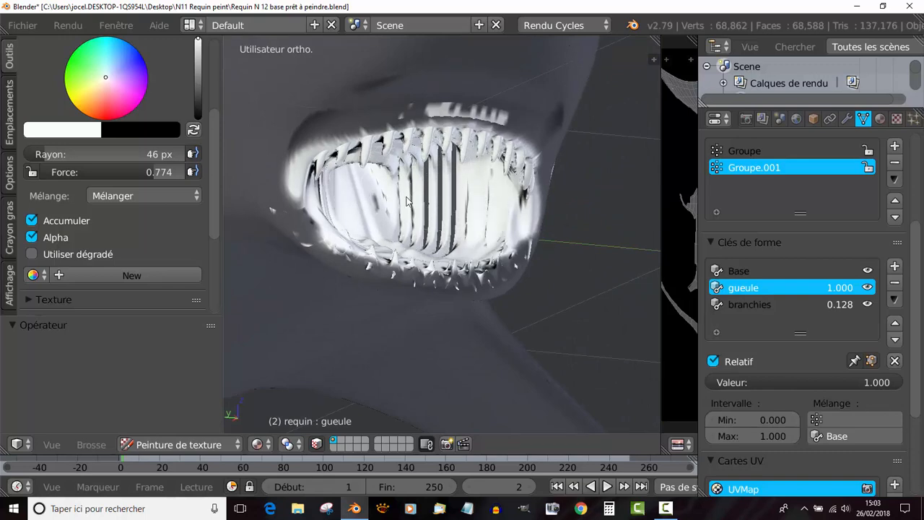
mouse_move(347, 158)
left_mouse_down()
mouse_move(418, 119)
mouse_move(498, 171)
left_mouse_up()
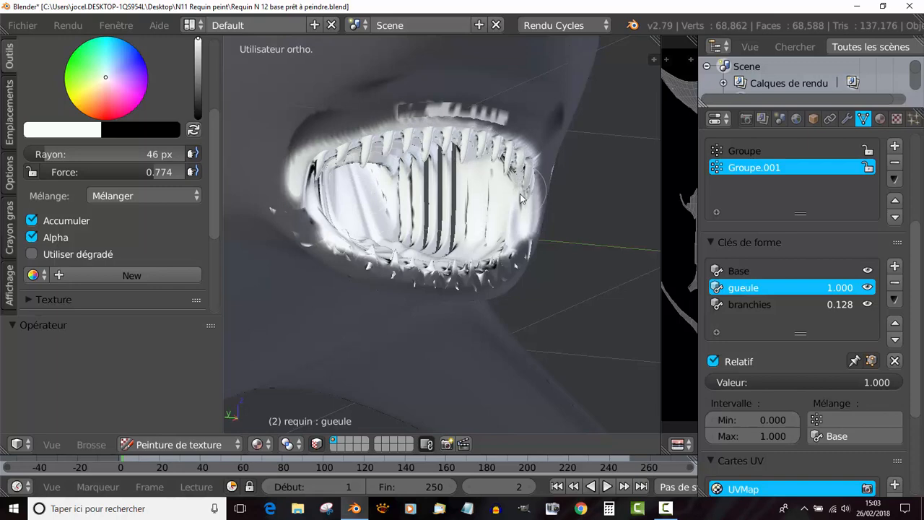
left_click_drag(313, 167, 324, 203)
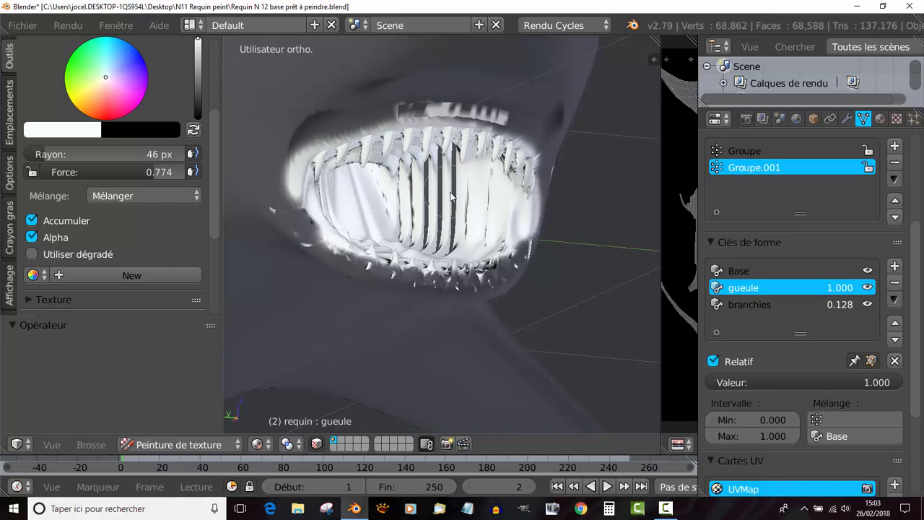
middle_click_drag(449, 192, 552, 194)
mouse_move(318, 173)
middle_mouse_down("shift")
mouse_move(453, 180)
mouse_move(330, 170)
mouse_move(413, 165)
mouse_move(446, 199)
mouse_move(470, 247)
middle_mouse_up("shift")
- Raise the brush strength to 1.000 and fill the dark gaps between the throat's inner ribs with white
scroll(383, 166, "up", 3)
scroll(440, 211, "up", 2)
left_click_drag(476, 144, 459, 202)
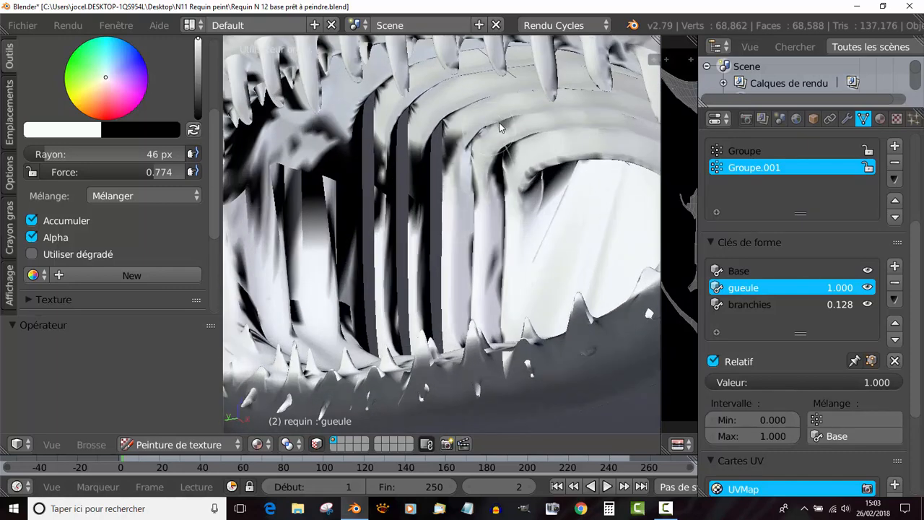
mouse_move(500, 127)
left_mouse_down()
mouse_move(499, 208)
mouse_move(553, 200)
mouse_move(345, 153)
mouse_move(441, 136)
mouse_move(420, 173)
mouse_move(377, 116)
mouse_move(387, 327)
mouse_move(391, 141)
mouse_move(426, 337)
mouse_move(433, 323)
mouse_move(319, 150)
mouse_move(346, 238)
mouse_move(330, 340)
mouse_move(282, 315)
mouse_move(304, 210)
mouse_move(447, 238)
left_mouse_up()
left_click_drag(144, 176, 195, 174)
mouse_move(337, 147)
left_mouse_down()
mouse_move(246, 137)
mouse_move(274, 244)
left_mouse_up()
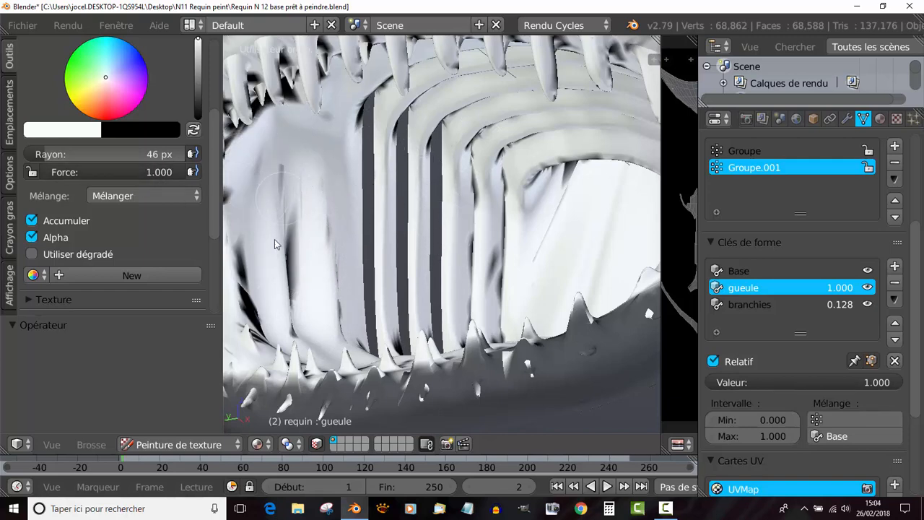
middle_click_drag(401, 243, 334, 199)
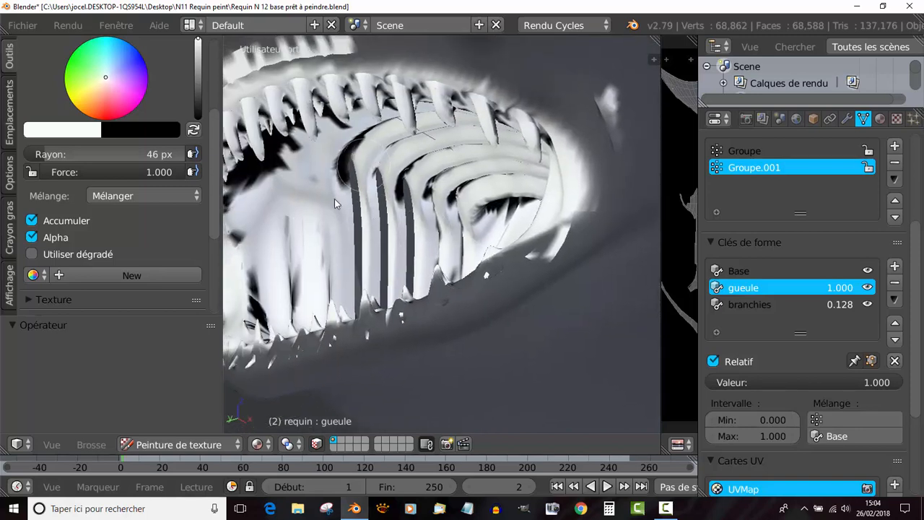
mouse_move(402, 163)
left_mouse_down()
mouse_move(413, 205)
mouse_move(433, 204)
left_mouse_up()
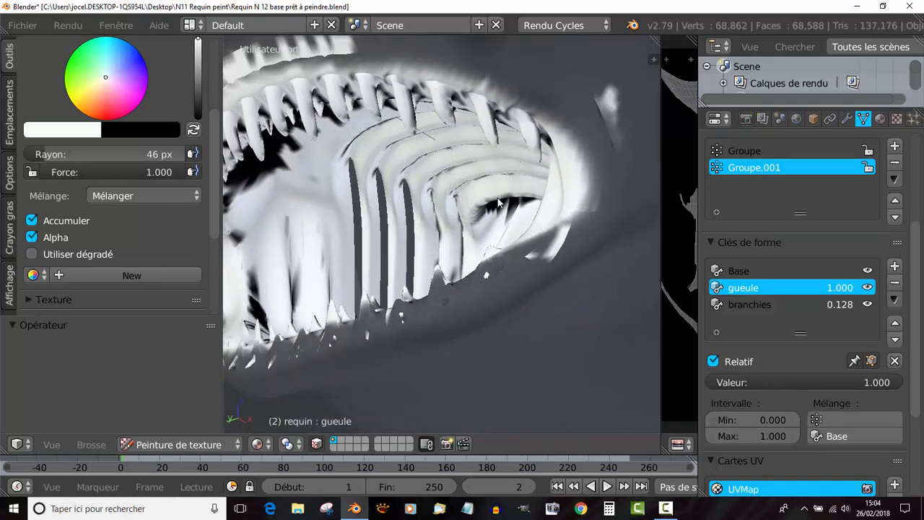
middle_click_drag(476, 211, 470, 262)
- Paint the palate and the gums around the upper teeth white from below
middle_click_drag(416, 150, 393, 231)
mouse_move(393, 231)
left_mouse_down()
mouse_move(423, 173)
mouse_move(363, 270)
mouse_move(355, 261)
left_mouse_up()
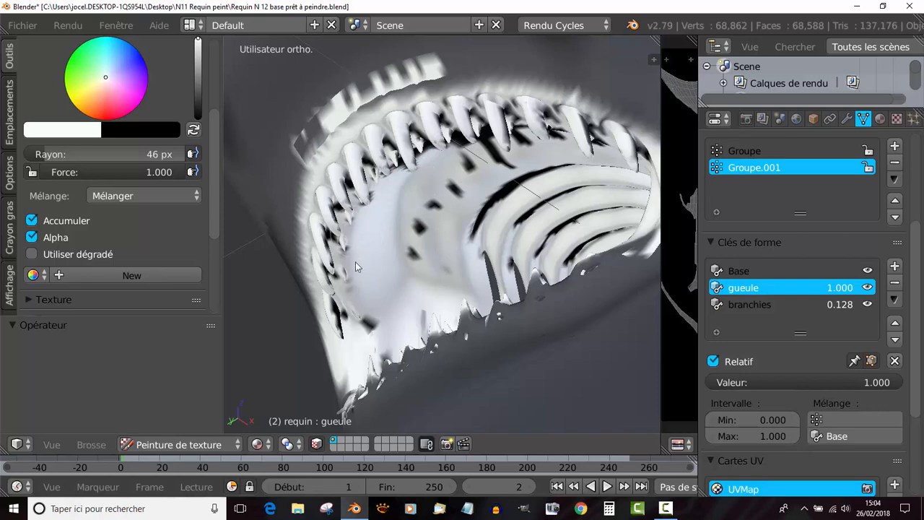
mouse_move(344, 206)
left_mouse_down()
mouse_move(389, 155)
mouse_move(462, 140)
mouse_move(432, 229)
left_mouse_up()
mouse_move(417, 150)
left_mouse_down()
mouse_move(505, 117)
mouse_move(603, 130)
mouse_move(645, 148)
mouse_move(535, 123)
left_mouse_up()
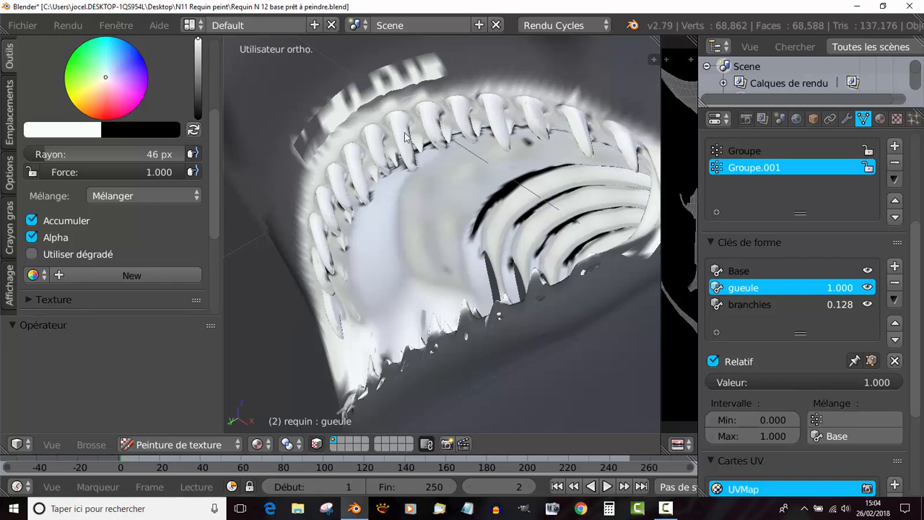
- Touch up the black spots behind the upper teeth and along the palate's edge with white
mouse_move(461, 176)
middle_mouse_down()
mouse_move(439, 165)
mouse_move(381, 93)
mouse_move(551, 273)
mouse_move(567, 303)
middle_mouse_up()
left_click_drag(532, 173, 424, 195)
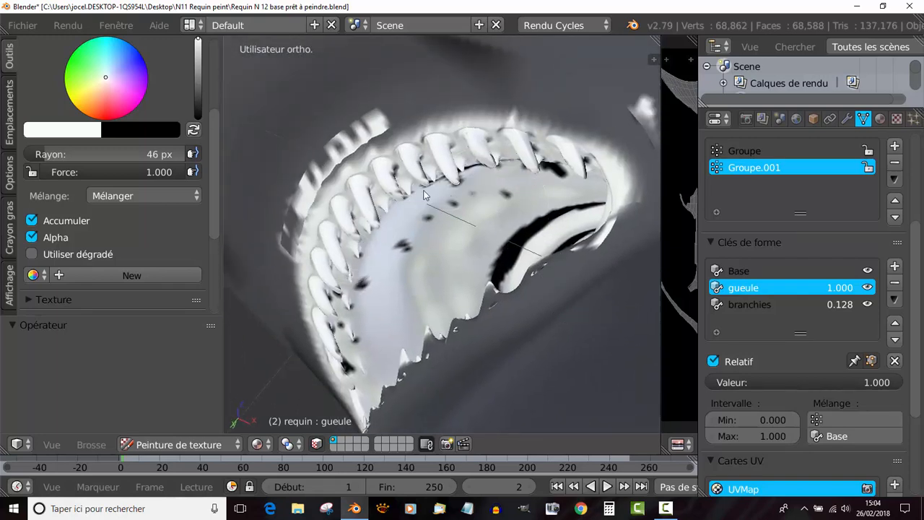
mouse_move(521, 169)
left_mouse_down()
mouse_move(586, 168)
mouse_move(500, 150)
left_mouse_up()
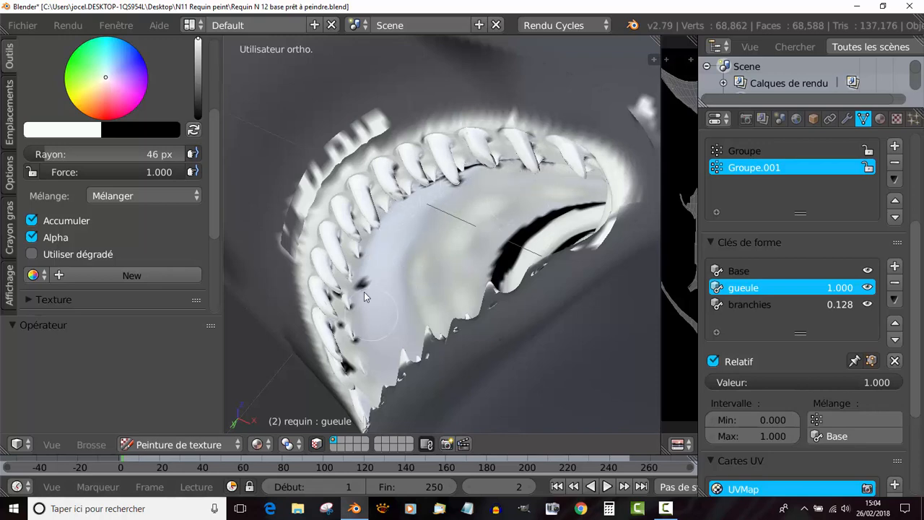
left_click_drag(351, 334, 340, 323)
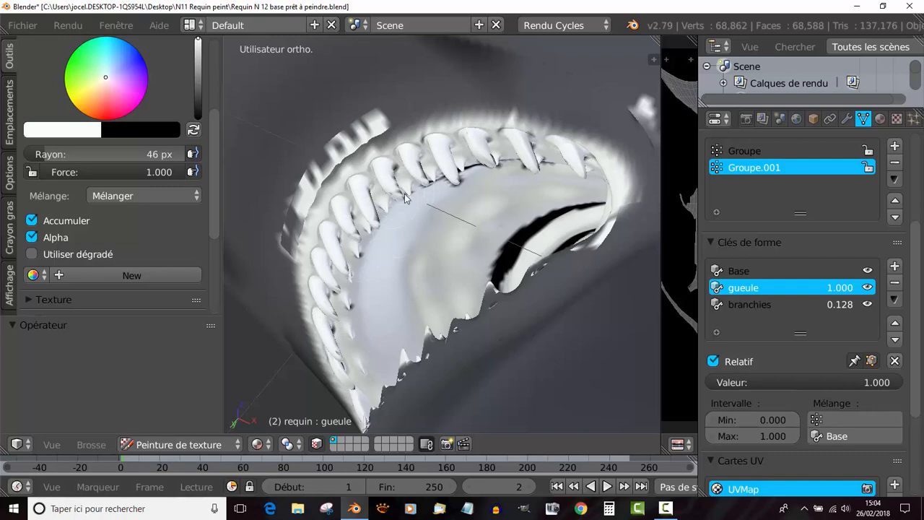
mouse_move(483, 172)
middle_mouse_down()
mouse_move(456, 191)
mouse_move(408, 86)
mouse_move(486, 216)
mouse_move(490, 205)
middle_mouse_up()
left_click_drag(532, 151, 447, 163)
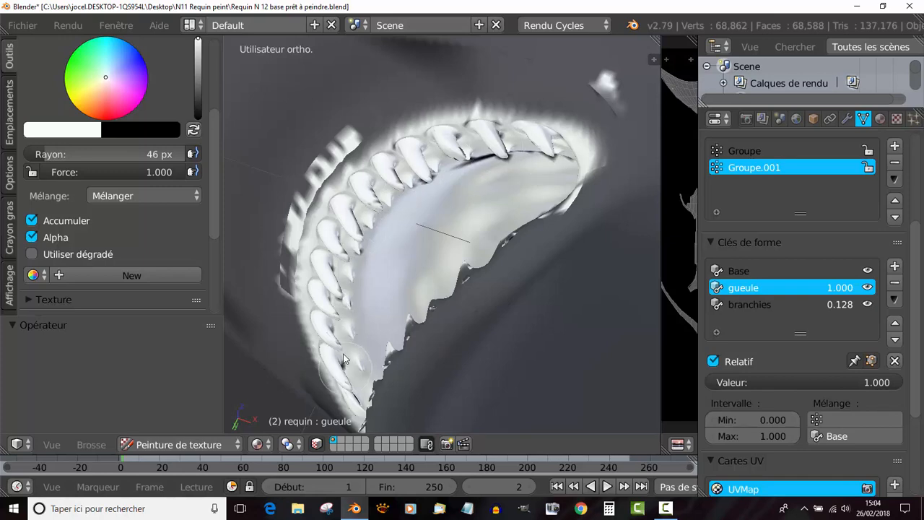
- Examine the upper teeth and the corner of the mouth from below for areas still left dark
scroll(403, 255, "up", 1)
scroll(403, 255, "up", 4)
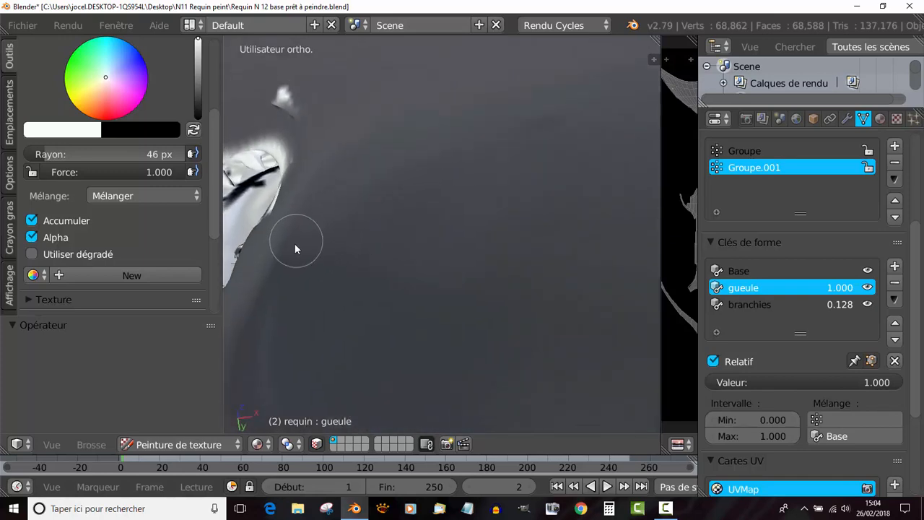
middle_click_drag(295, 248, 472, 233, "shift")
left_click_drag(396, 208, 427, 168)
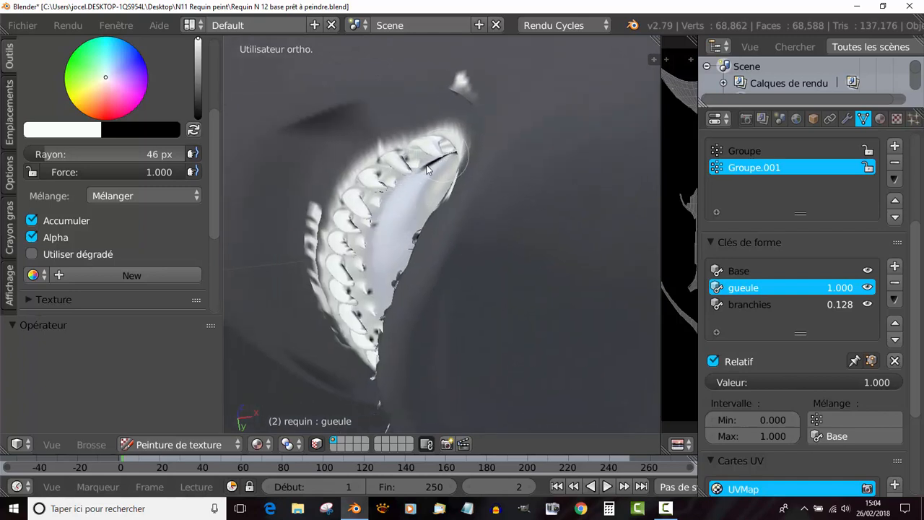
mouse_move(408, 181)
middle_mouse_down()
mouse_move(368, 176)
mouse_move(469, 209)
middle_mouse_up()
mouse_move(468, 210)
middle_mouse_down()
mouse_move(396, 215)
mouse_move(375, 231)
mouse_move(439, 297)
mouse_move(405, 133)
mouse_move(458, 161)
mouse_move(350, 209)
mouse_move(349, 247)
mouse_move(338, 255)
mouse_move(424, 193)
mouse_move(379, 239)
middle_mouse_up()
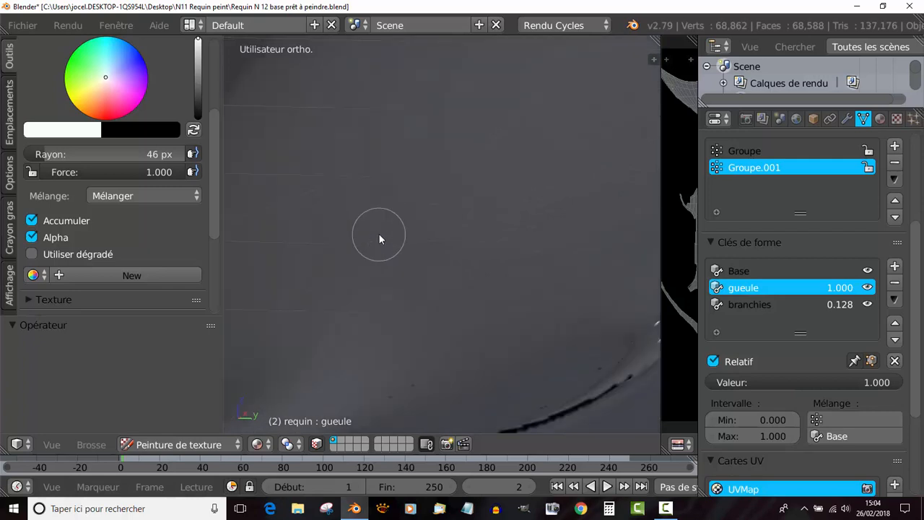
- Switch the viewport to perspective projection and bring the inside of the shark's mouth into view past the throat ribs
key("KP_5")
mouse_move(379, 239)
middle_mouse_down()
mouse_move(366, 258)
mouse_move(431, 241)
mouse_move(544, 106)
mouse_move(383, 271)
mouse_move(416, 241)
mouse_move(485, 221)
mouse_move(433, 247)
mouse_move(471, 247)
mouse_move(489, 268)
middle_mouse_up()
mouse_move(485, 317)
middle_mouse_down()
mouse_move(391, 206)
mouse_move(346, 211)
mouse_move(330, 234)
mouse_move(339, 237)
middle_mouse_up()
mouse_move(543, 126)
left_mouse_down()
mouse_move(548, 144)
mouse_move(596, 82)
mouse_move(536, 108)
left_mouse_up()
mouse_move(427, 184)
left_mouse_down()
mouse_move(466, 173)
mouse_move(409, 190)
left_mouse_up()
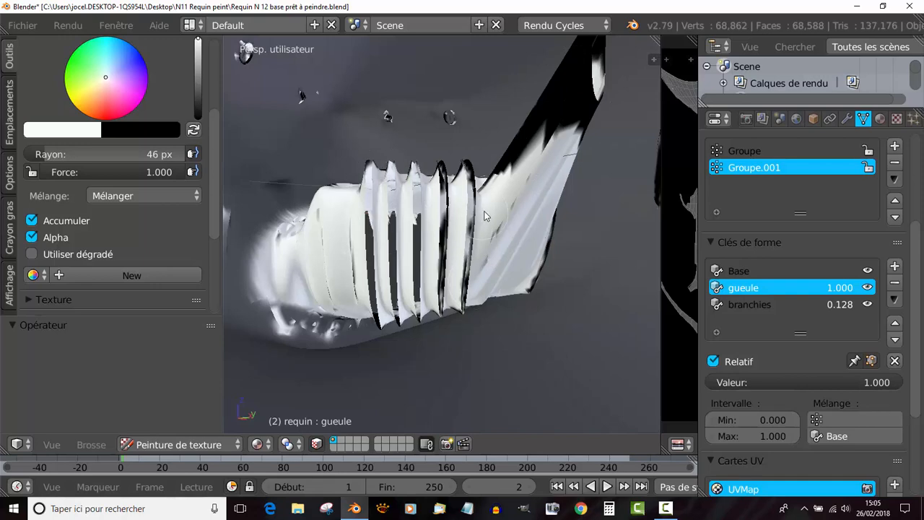
middle_click_drag(484, 215, 504, 212)
mouse_move(552, 170)
left_mouse_down()
mouse_move(543, 148)
mouse_move(454, 168)
left_mouse_up()
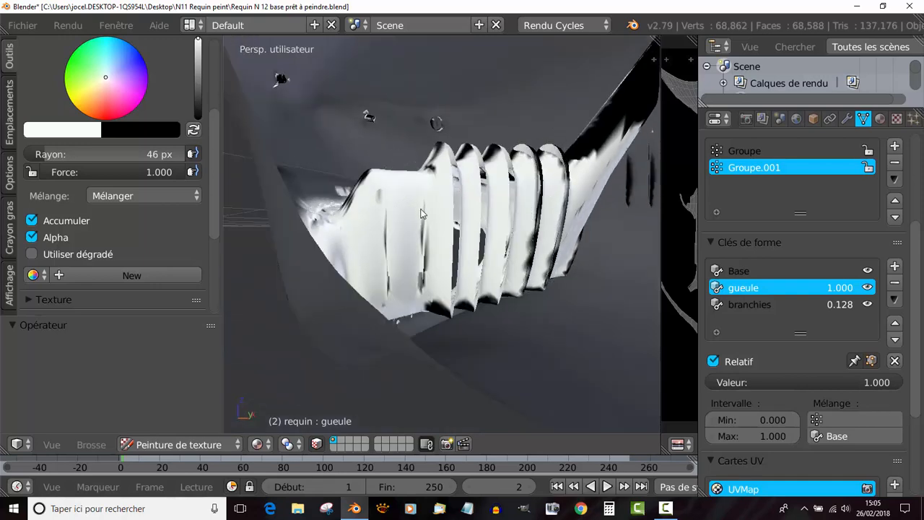
scroll(485, 240, "down", 4)
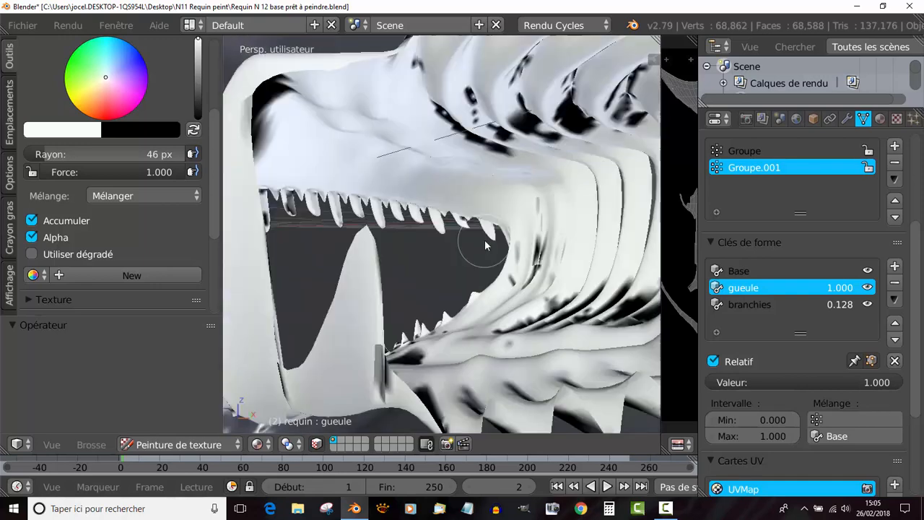
- Paint the black patches on the palate folds, around the jaw corner and along the lower jaw white
scroll(486, 237, "up", 2)
mouse_move(588, 73)
left_mouse_down()
mouse_move(562, 78)
mouse_move(550, 106)
mouse_move(497, 123)
left_mouse_up()
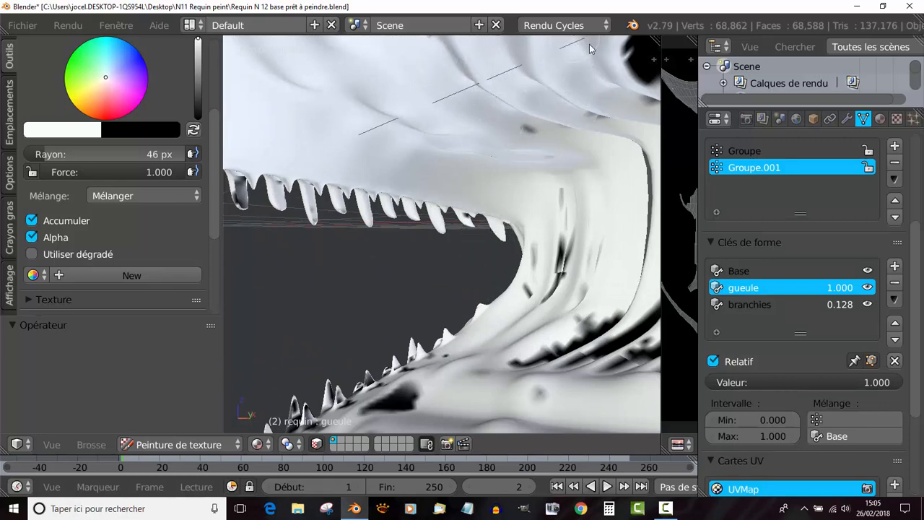
mouse_move(608, 286)
left_mouse_down()
mouse_move(603, 335)
mouse_move(485, 390)
mouse_move(404, 398)
mouse_move(368, 382)
mouse_move(559, 218)
left_mouse_up()
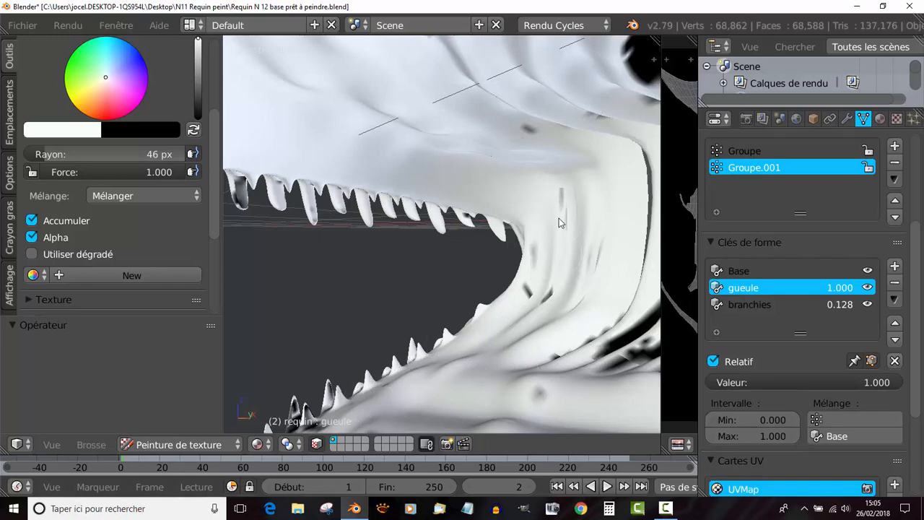
- Cover the dark marks on the inner faces of the upper and lower teeth with white
mouse_move(362, 195)
left_mouse_down()
mouse_move(245, 196)
mouse_move(337, 206)
mouse_move(413, 367)
left_mouse_up()
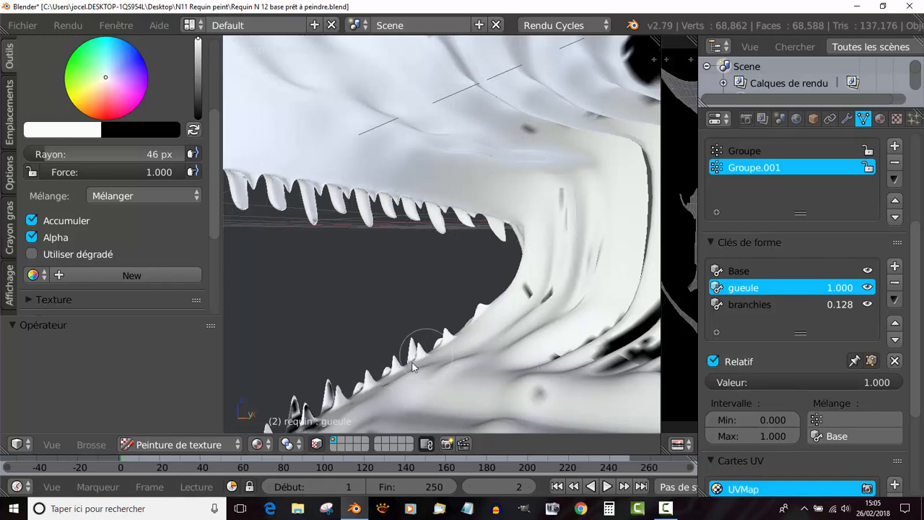
middle_click_drag(541, 258, 422, 310)
scroll(423, 307, "up", 3)
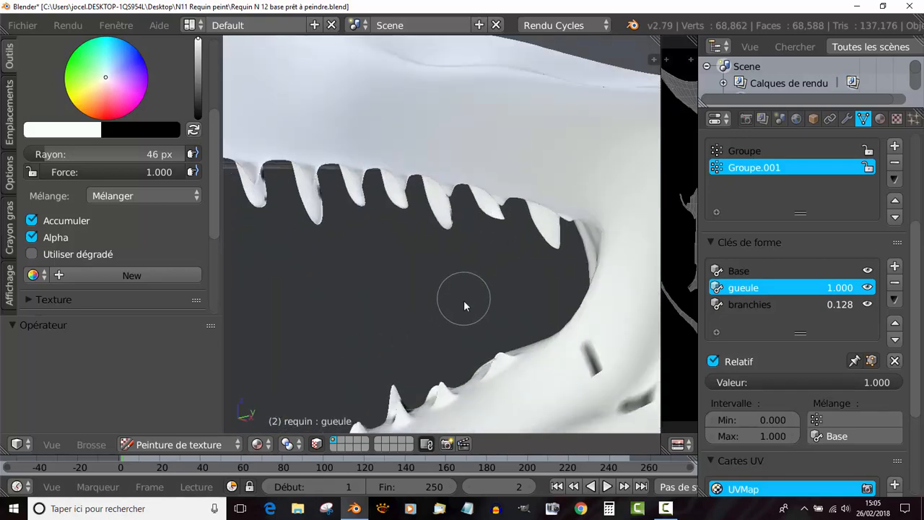
- Fill the black patches at the lower ends of the throat's ribs with white
middle_click_drag(584, 385, 450, 315)
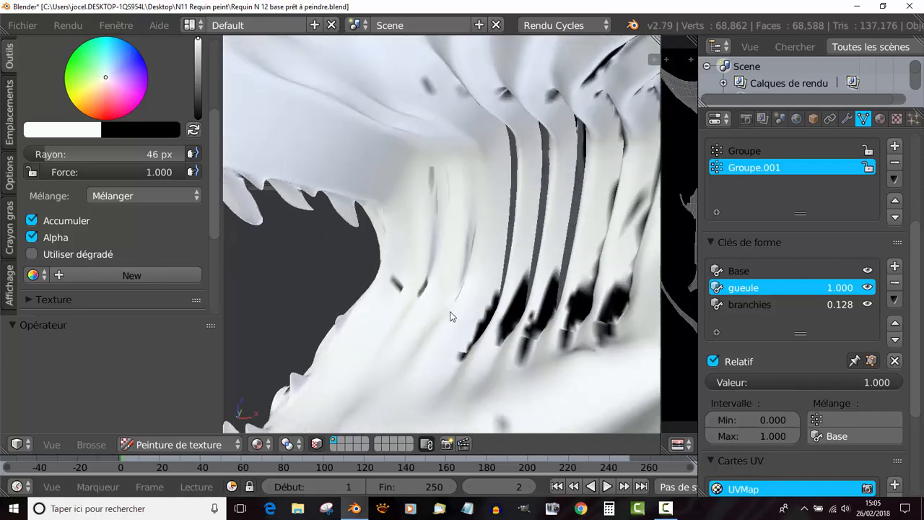
mouse_move(488, 330)
left_mouse_down()
mouse_move(613, 303)
mouse_move(627, 310)
mouse_move(517, 292)
left_mouse_up()
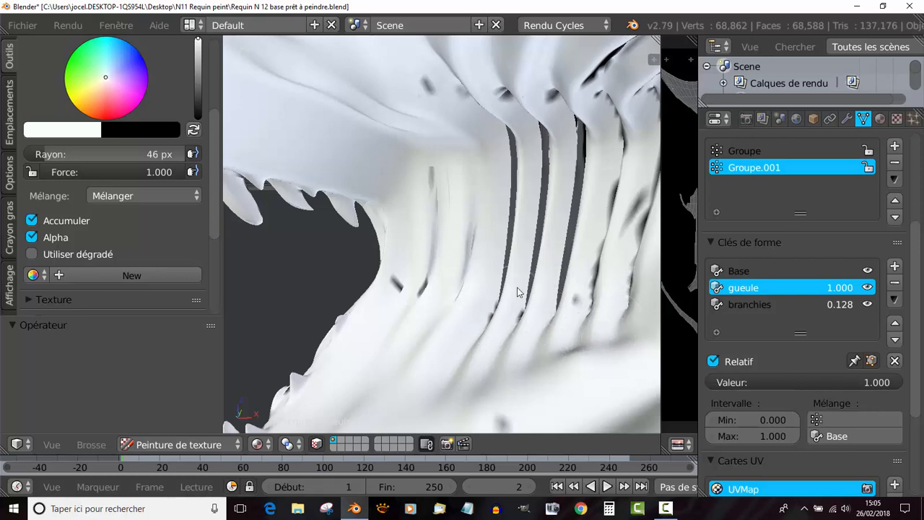
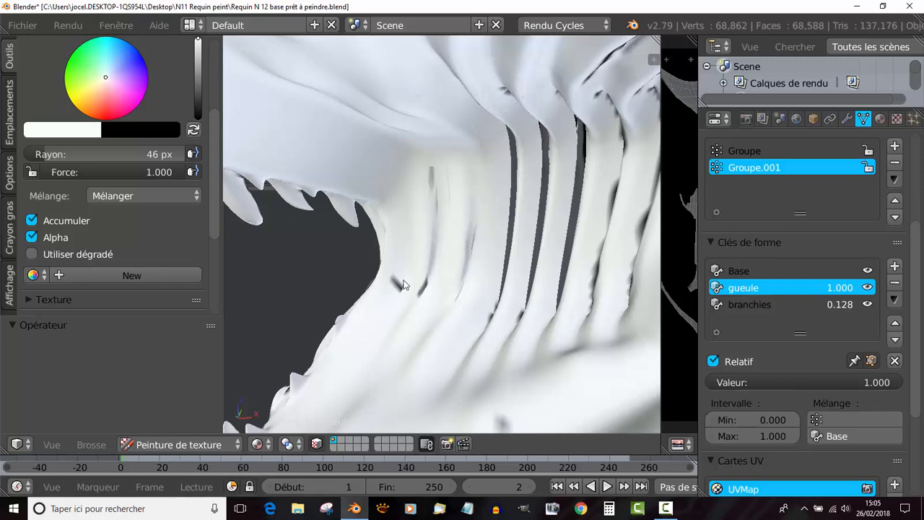
- Fill the black streaks at the lower ends of the throat ribs and in the cheek wall's grooves with white
middle_click_drag(397, 275, 375, 272)
mouse_move(452, 202)
middle_mouse_down()
mouse_move(416, 307)
mouse_move(425, 307)
mouse_move(423, 286)
mouse_move(456, 198)
middle_mouse_up()
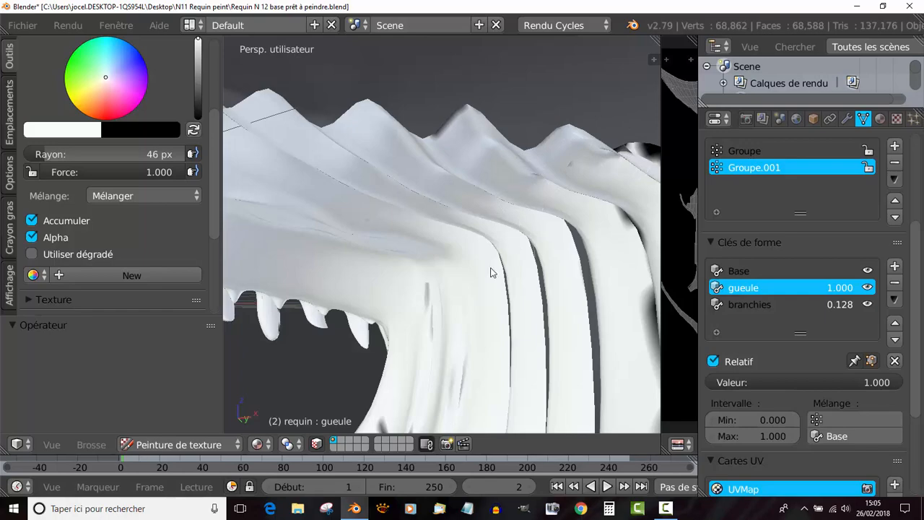
middle_click_drag(441, 315, 452, 284)
mouse_move(441, 250)
middle_mouse_down()
mouse_move(433, 221)
mouse_move(437, 318)
middle_mouse_up()
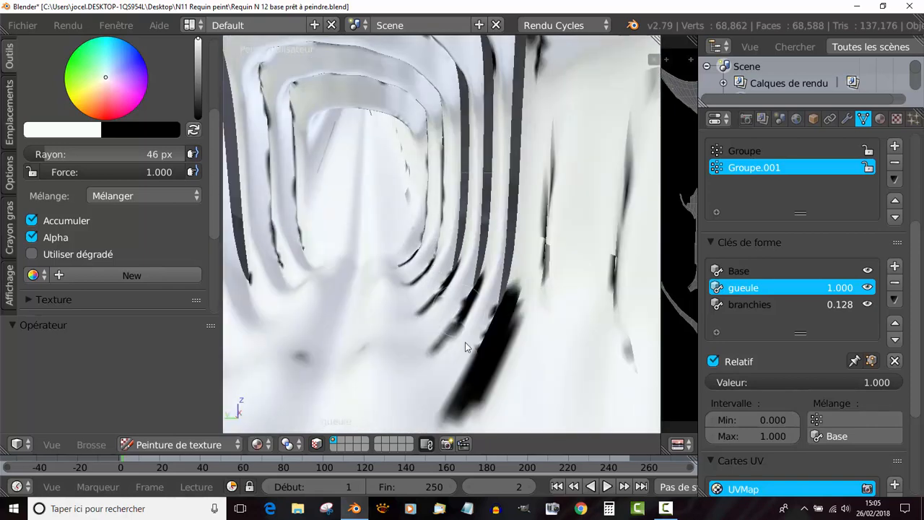
mouse_move(510, 330)
left_mouse_down()
mouse_move(513, 294)
mouse_move(538, 316)
mouse_move(441, 427)
mouse_move(583, 200)
mouse_move(554, 179)
left_mouse_up()
left_click_drag(618, 236, 635, 279)
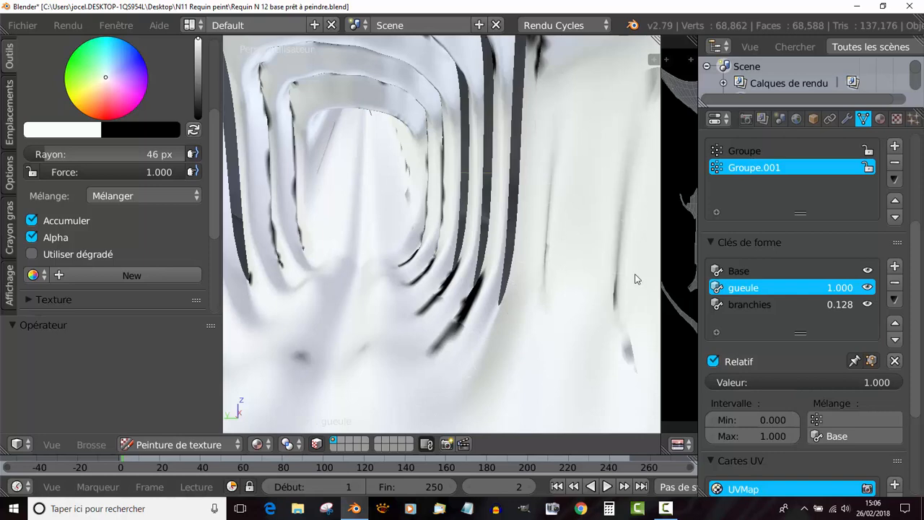
left_click_drag(433, 345, 470, 278)
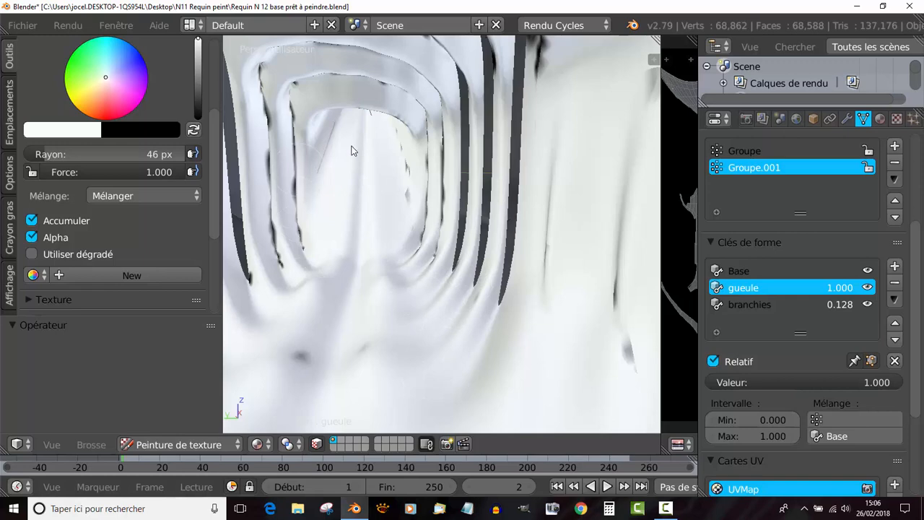
- Cover the black marks at the upper ends of the throat ribs, where they meet the palate, with white
left_click_drag(559, 55, 537, 70)
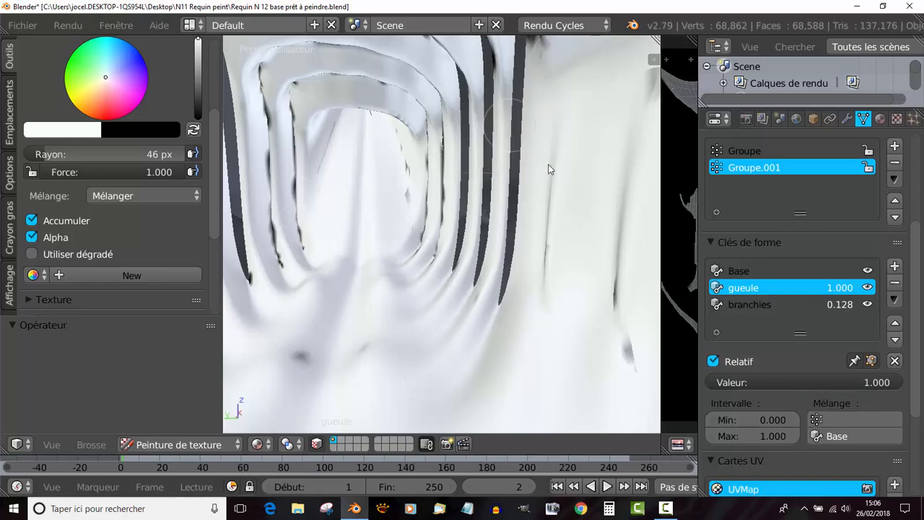
mouse_move(583, 246)
middle_mouse_down()
mouse_move(566, 207)
mouse_move(547, 258)
mouse_move(519, 254)
mouse_move(592, 136)
middle_mouse_up()
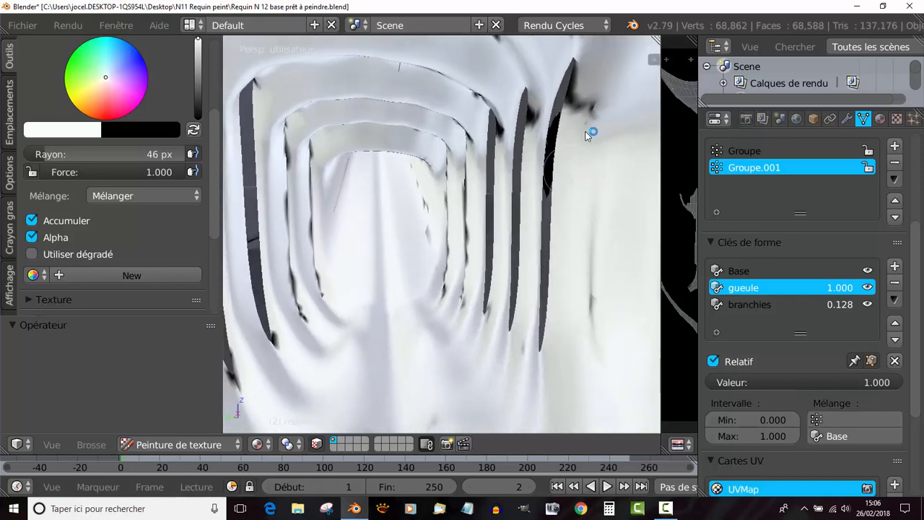
mouse_move(573, 73)
left_mouse_down()
mouse_move(535, 118)
mouse_move(493, 107)
left_mouse_up()
scroll(501, 203, "down", 3)
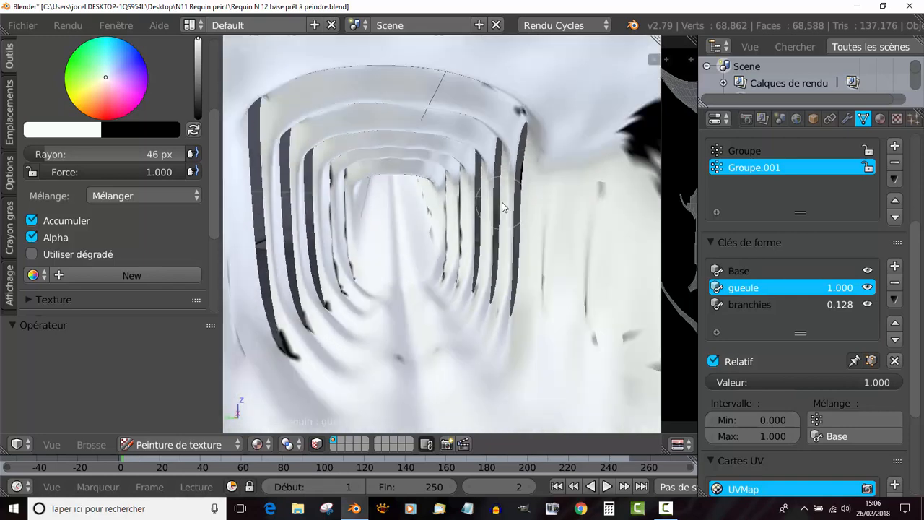
- Paint the black patches on the inner faces of the upper side teeth near the jaw corner white
middle_click_drag(499, 201, 429, 258, "shift")
scroll(462, 231, "down", 3)
scroll(428, 257, "up", 6)
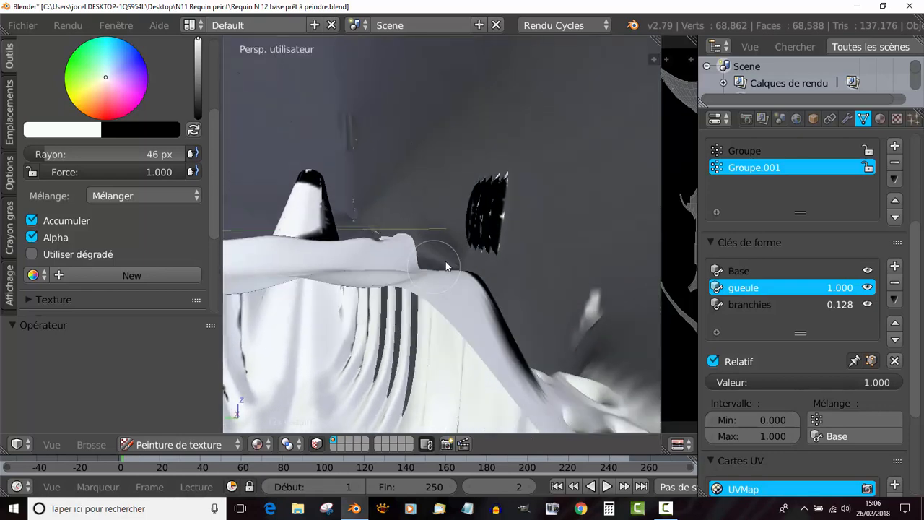
mouse_move(454, 197)
left_mouse_down()
mouse_move(453, 181)
mouse_move(501, 160)
mouse_move(469, 117)
left_mouse_up()
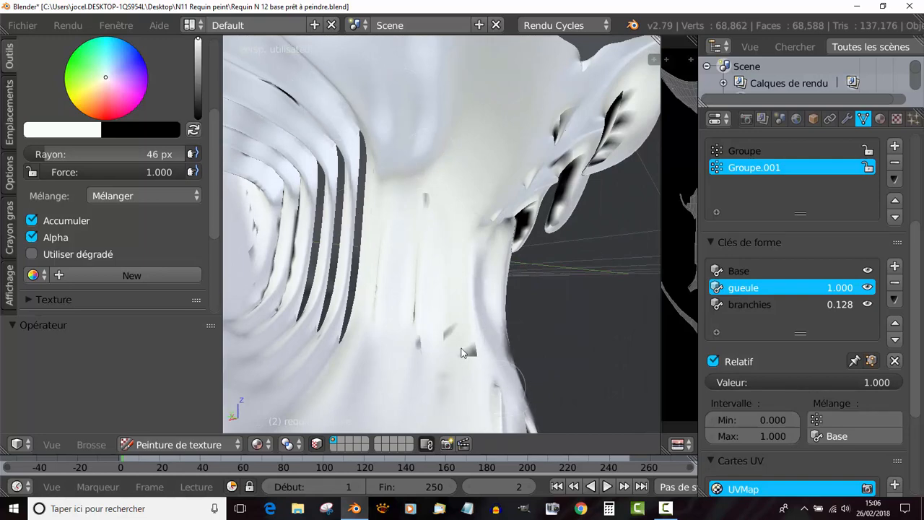
middle_click_drag(458, 288, 486, 287)
mouse_move(485, 284)
left_mouse_down()
mouse_move(530, 212)
mouse_move(494, 249)
mouse_move(547, 147)
mouse_move(560, 184)
mouse_move(612, 159)
mouse_move(606, 135)
left_mouse_up()
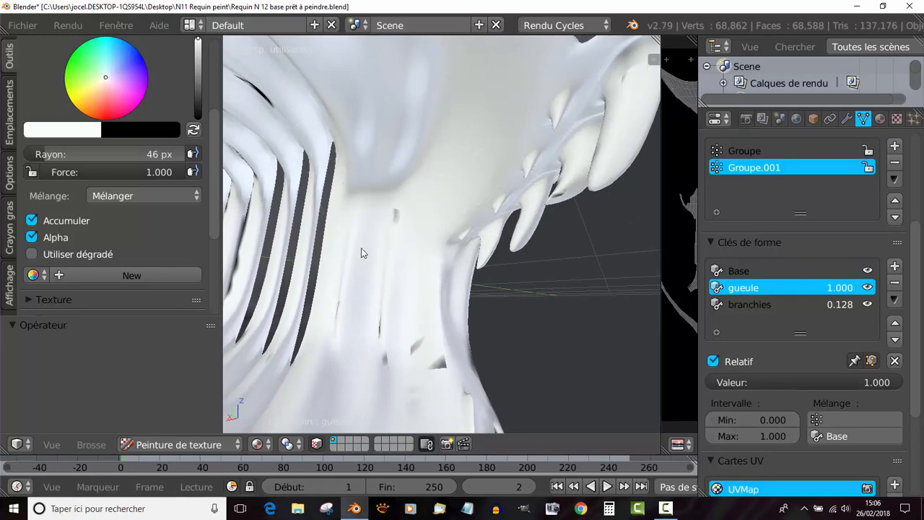
- Cover the remaining dark spots on the upper teeth towards the front of the jaw with white
scroll(340, 140, "down", 10)
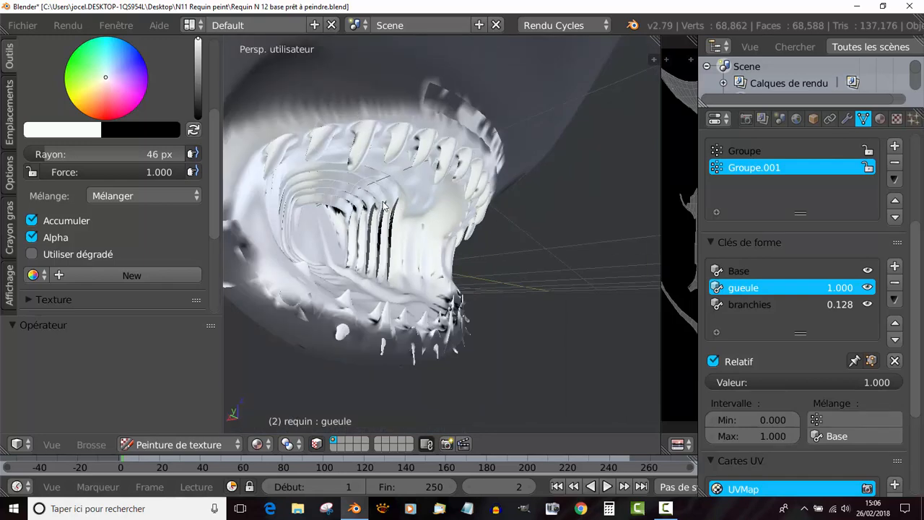
middle_click_drag(568, 210, 529, 230)
scroll(418, 225, "up", 3)
left_click_drag(613, 202, 536, 231)
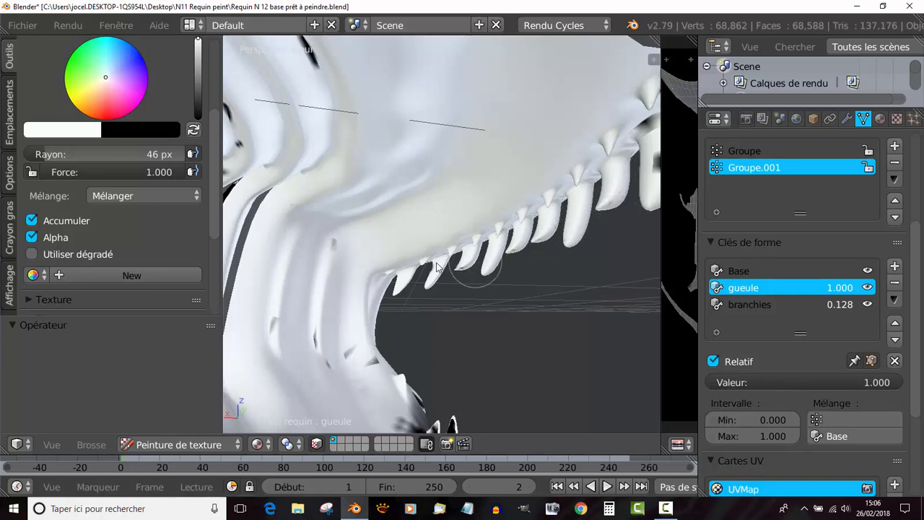
mouse_move(448, 273)
middle_mouse_down()
mouse_move(443, 243)
mouse_move(471, 244)
middle_mouse_up()
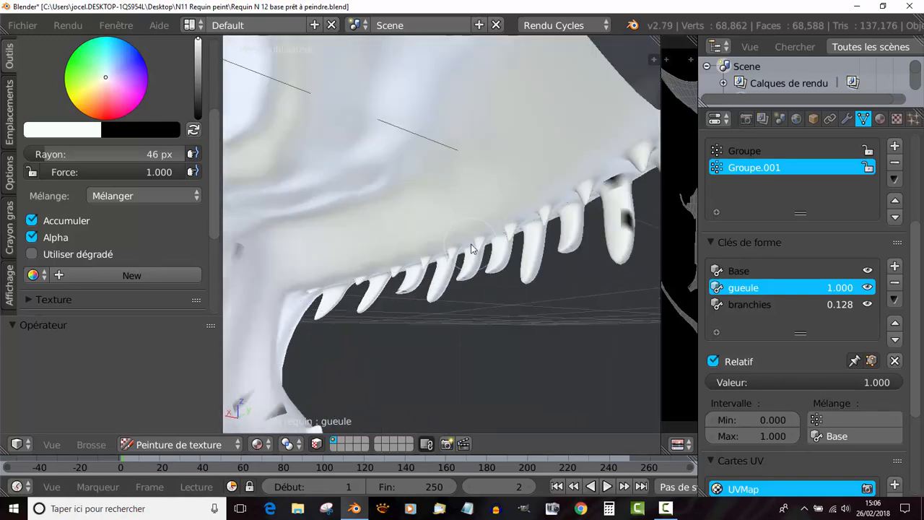
left_click_drag(625, 220, 620, 180)
middle_click_drag(598, 202, 541, 217)
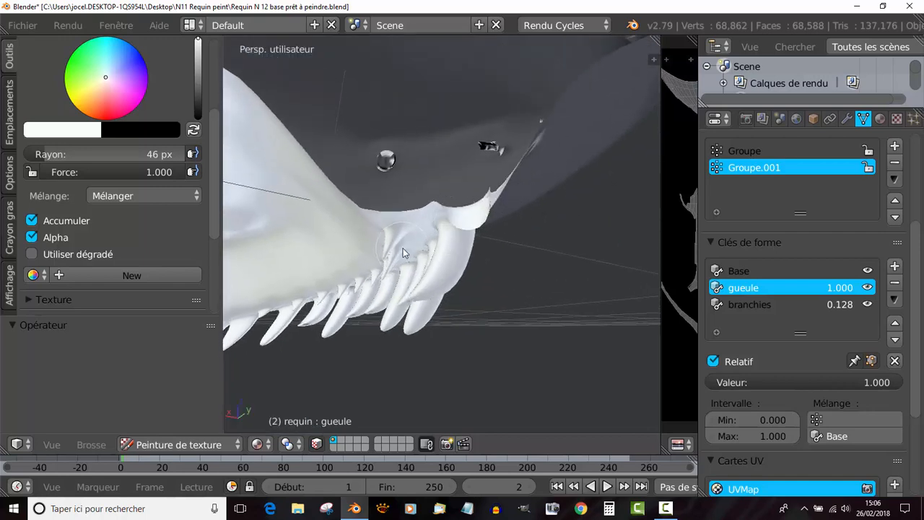
scroll(403, 247, "down", 5)
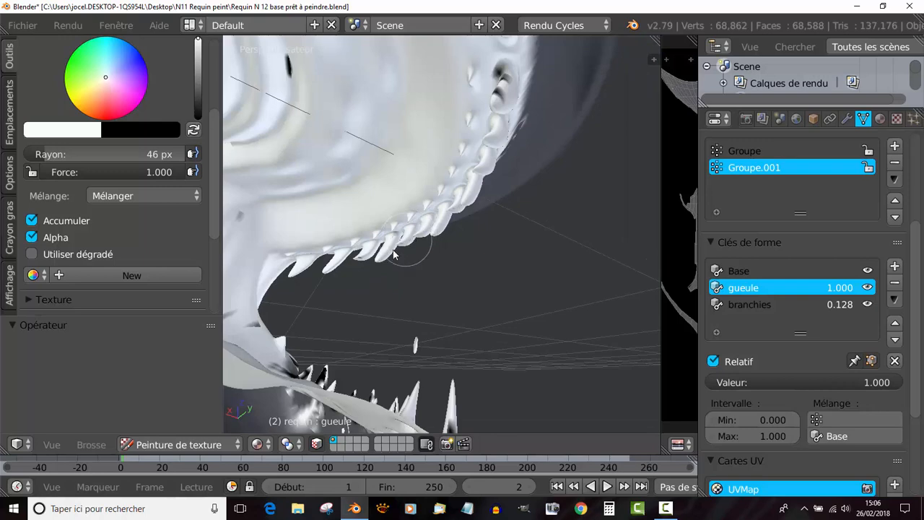
left_click_drag(493, 88, 499, 101)
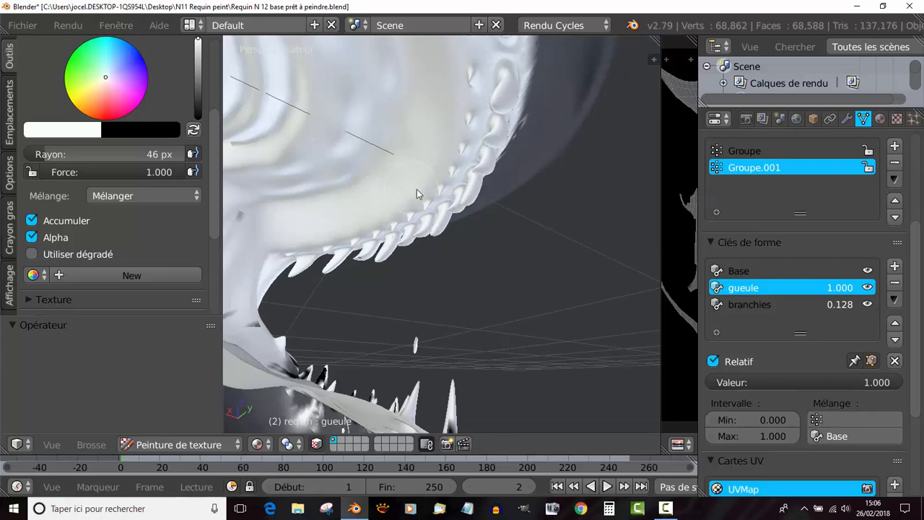
- Whiten the black marks on the lower teeth and gum from the jaw corner towards the front
scroll(325, 179, "down", 6)
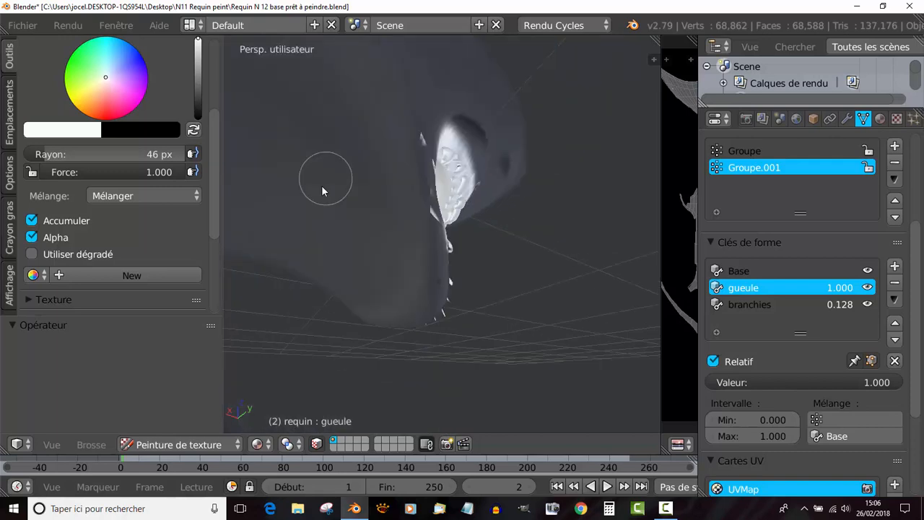
middle_click_drag(345, 238, 301, 270)
mouse_move(311, 314)
middle_mouse_down("shift")
mouse_move(330, 231)
mouse_move(357, 270)
mouse_move(353, 295)
mouse_move(392, 280)
middle_mouse_up("shift")
scroll(353, 295, "up", 4)
mouse_move(392, 280)
left_mouse_down()
mouse_move(389, 289)
mouse_move(348, 282)
mouse_move(411, 386)
mouse_move(431, 370)
mouse_move(412, 306)
mouse_move(352, 286)
left_mouse_up()
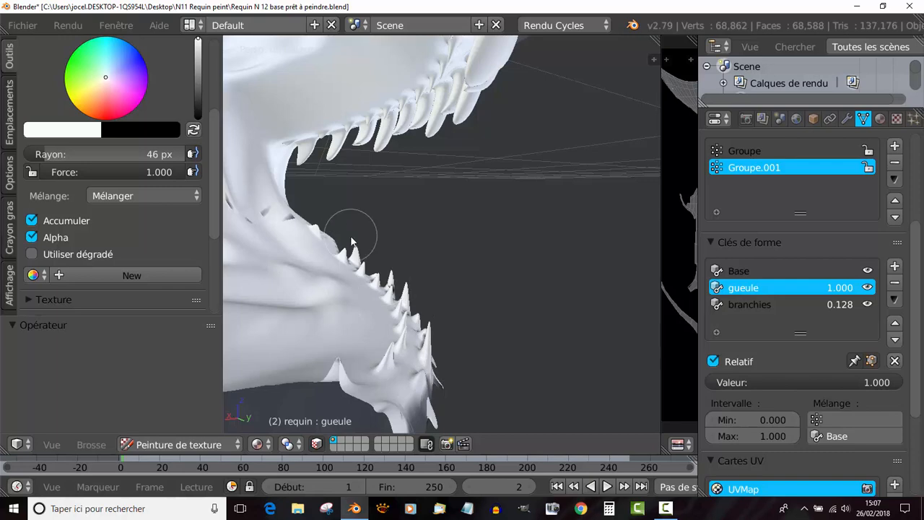
scroll(388, 264, "down", 3)
middle_click_drag(386, 265, 299, 268)
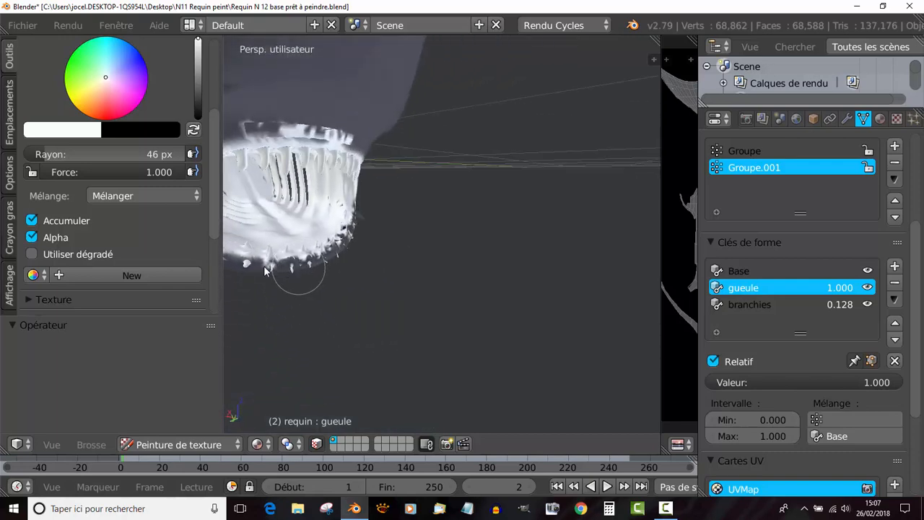
- Paint the dark patches between the lower teeth along the front rim of the lower jaw white
scroll(312, 253, "down", 2)
middle_click_drag(329, 234, 273, 243)
middle_click_drag(381, 247, 398, 301)
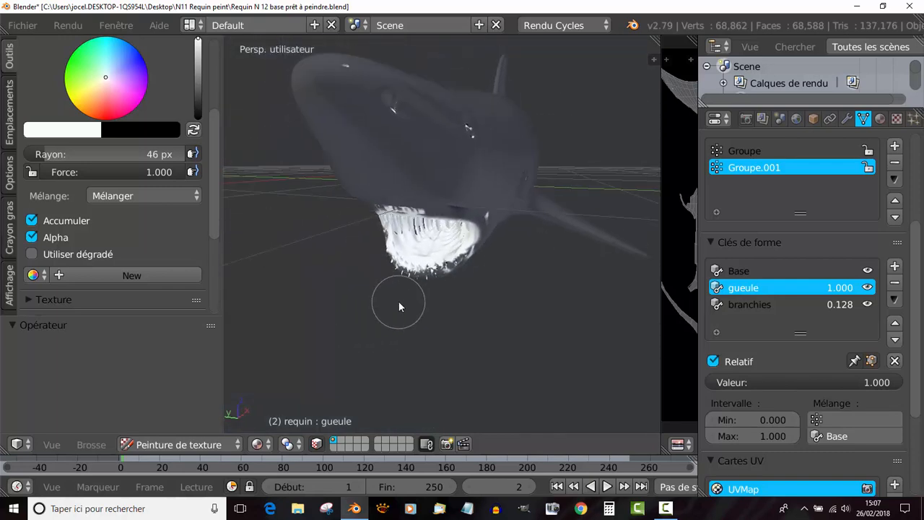
scroll(395, 310, "up", 5)
scroll(344, 299, "up", 2)
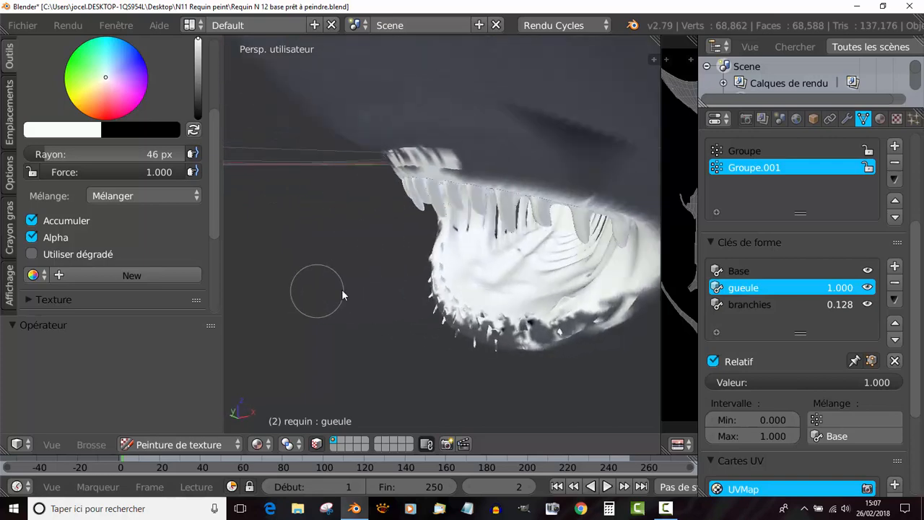
scroll(469, 218, "up", 3)
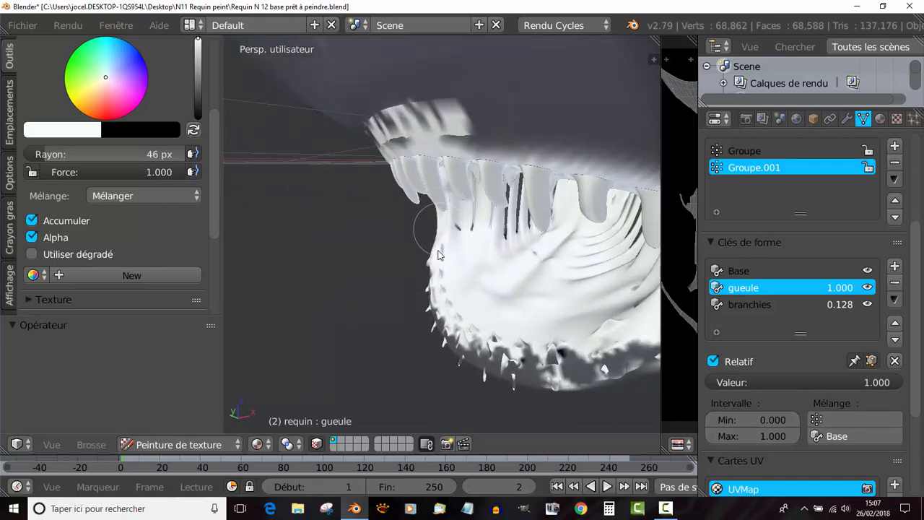
mouse_move(437, 254)
left_mouse_down()
mouse_move(446, 305)
mouse_move(534, 357)
mouse_move(593, 346)
left_mouse_up()
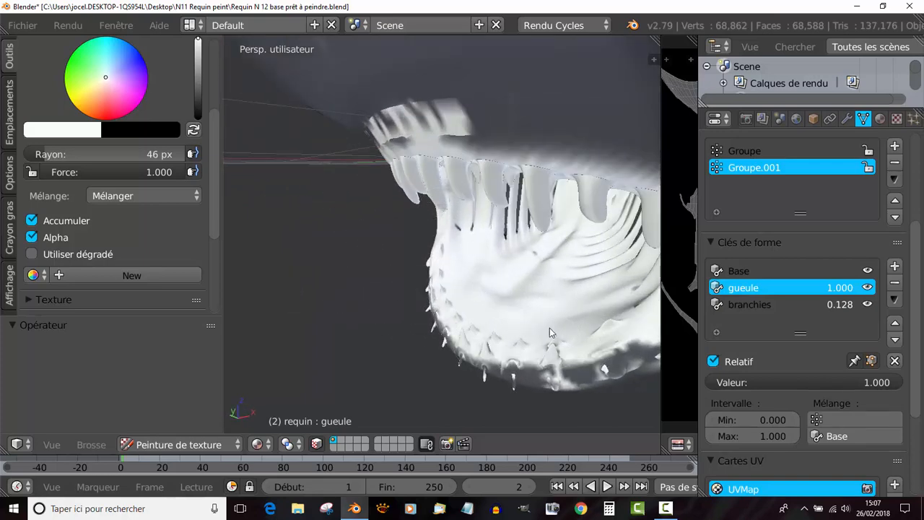
middle_click_drag(550, 328, 512, 364)
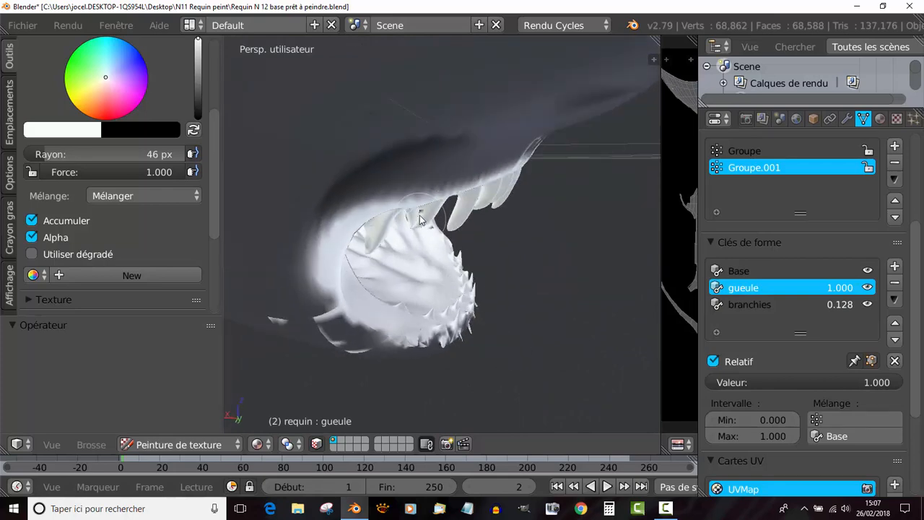
- Touch up the dark marks on the upper teeth in white, working from the outside of the mouth
middle_click_drag(422, 220, 470, 253)
scroll(470, 254, "up", 4)
scroll(450, 261, "down", 4)
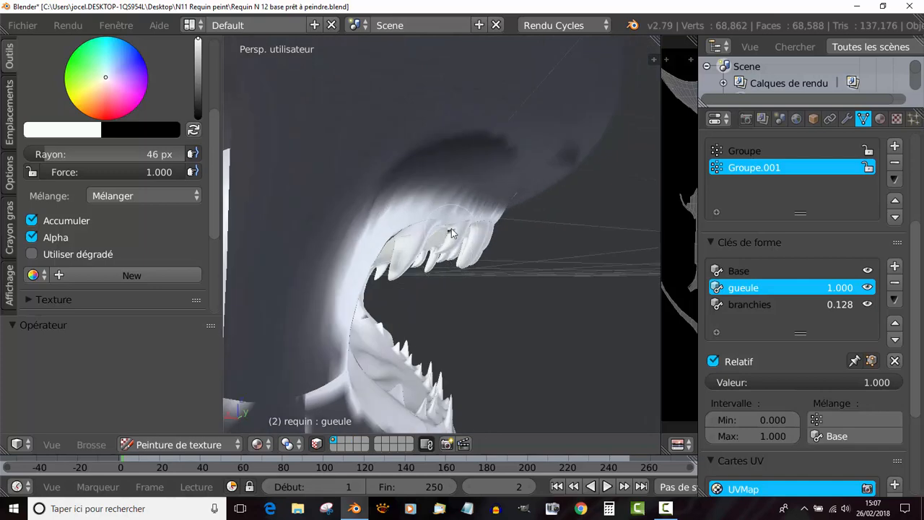
scroll(450, 268, "down", 4)
middle_click_drag(449, 268, 343, 292)
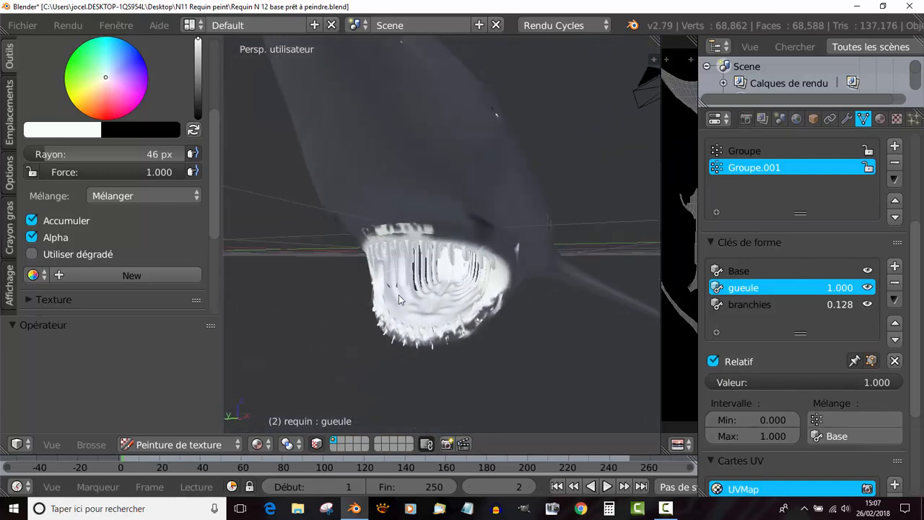
scroll(423, 309, "up", 2)
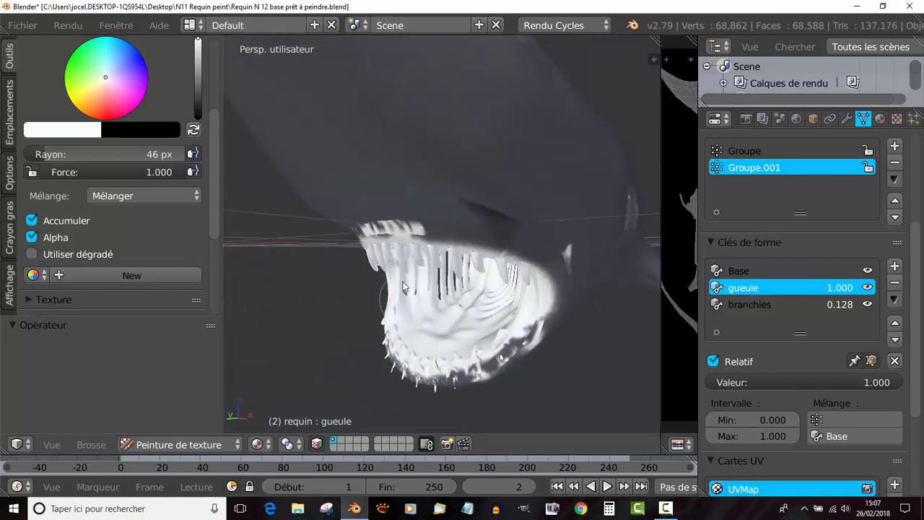
middle_click_drag(402, 281, 431, 261)
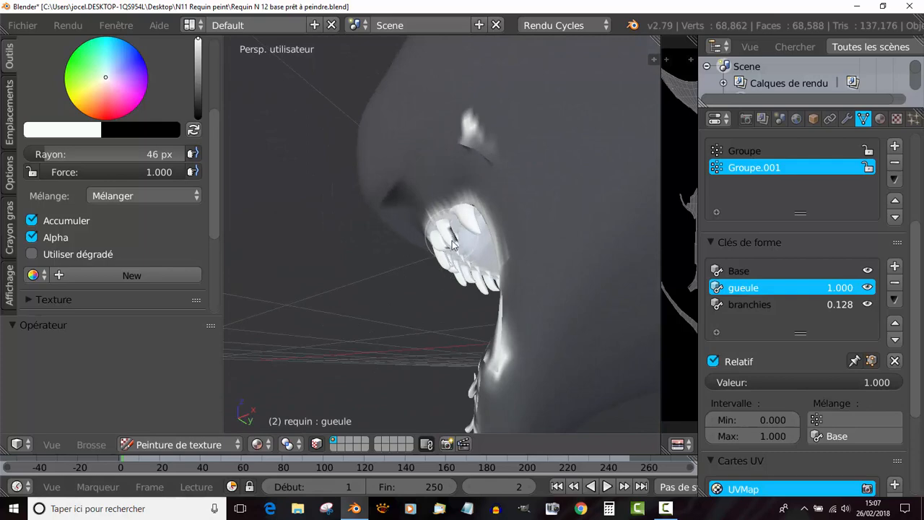
middle_click_drag(475, 291, 510, 101)
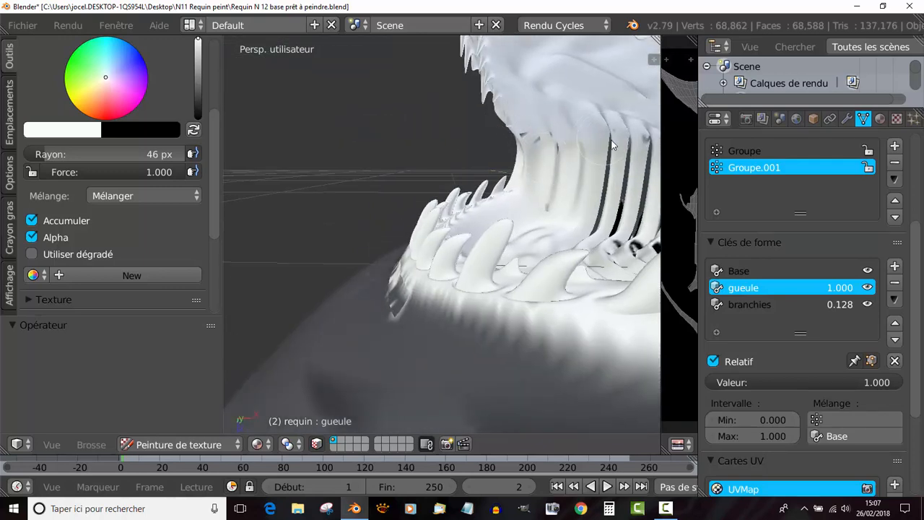
- Cover the black patches around the outer teeth on the lower jaw's rim with white
middle_click_drag(613, 149, 514, 215)
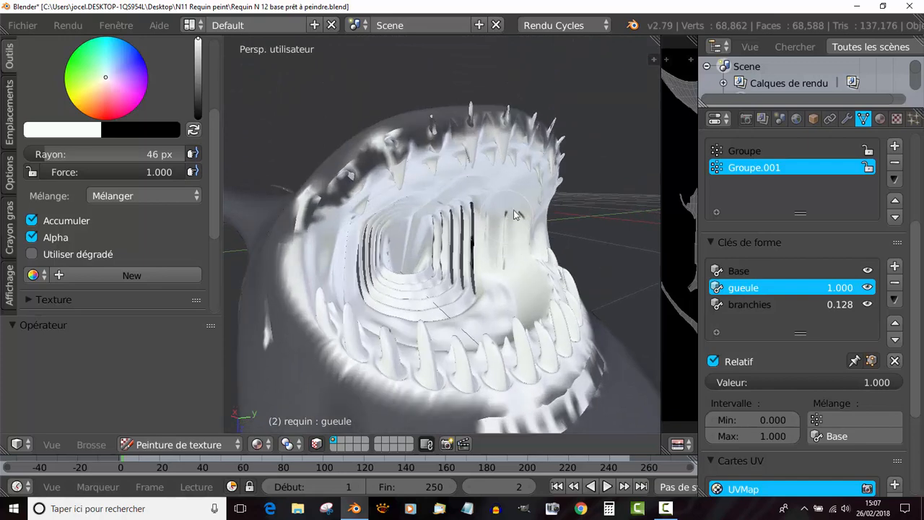
left_click_drag(355, 189, 388, 175)
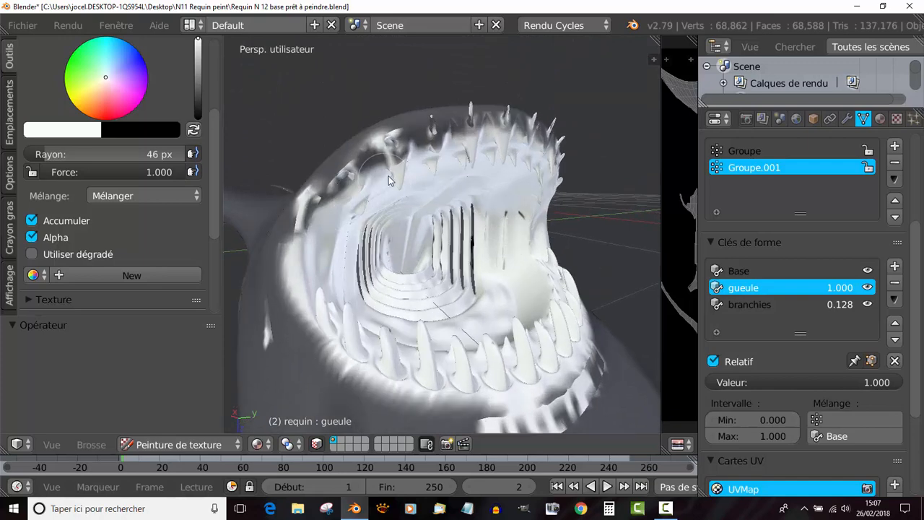
middle_click_drag(515, 226, 409, 259)
left_click_drag(549, 258, 575, 274)
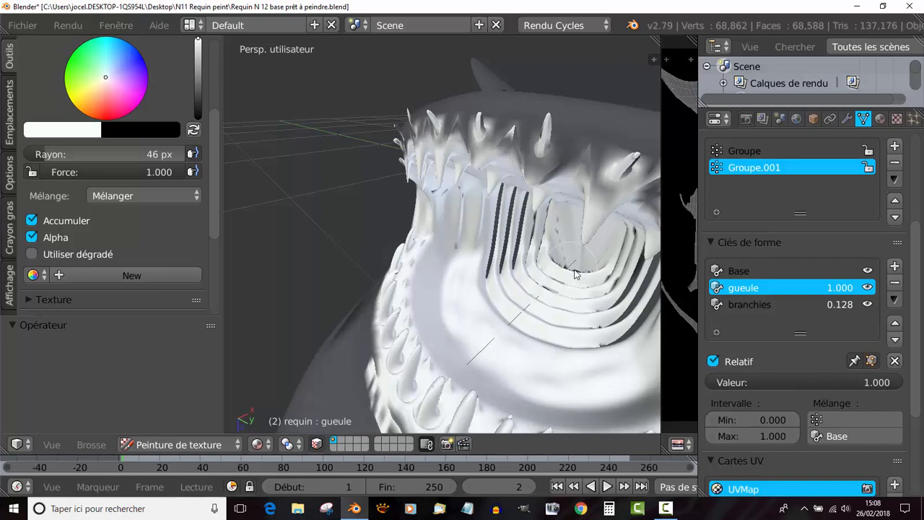
middle_click_drag(539, 227, 583, 200)
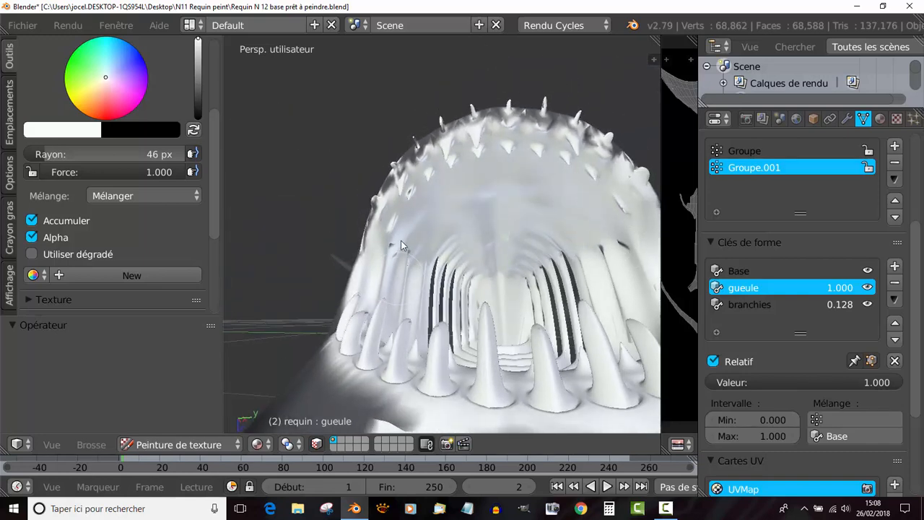
- Inspect the painted shark's head and mouth from below and in side profile
scroll(470, 234, "down", 5)
middle_click_drag(486, 318, 385, 383)
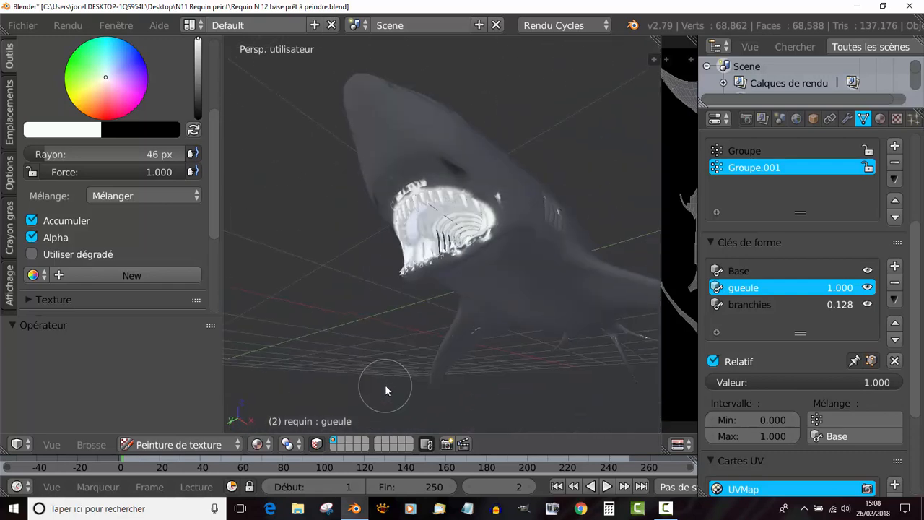
middle_click_drag(442, 283, 499, 260)
middle_click_drag(555, 252, 483, 236)
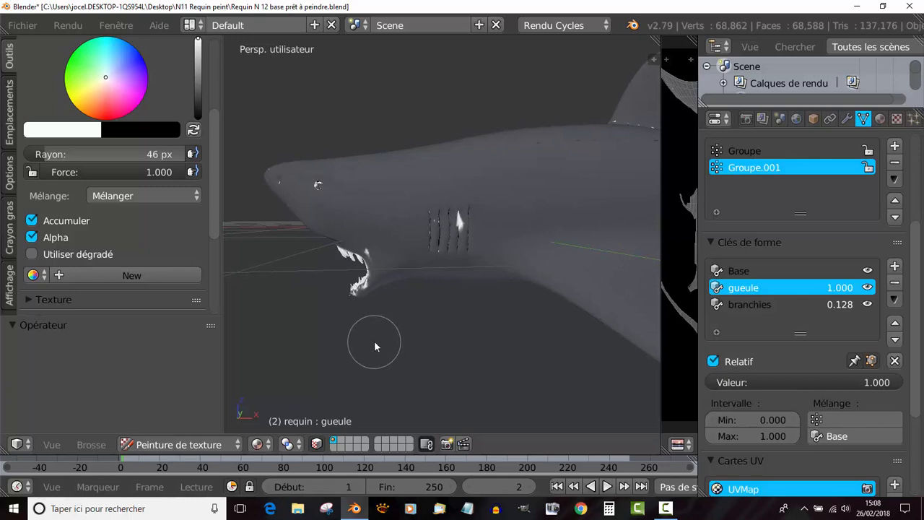
- Paint the front belly and one pectoral fin white with the 46 px brush, working from the bottom view
key("KP_1")
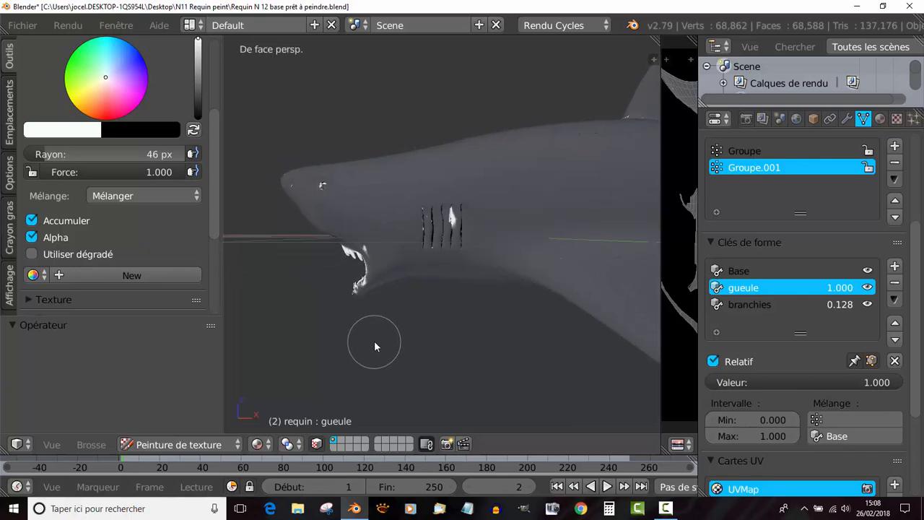
key("ctrl+KP_7")
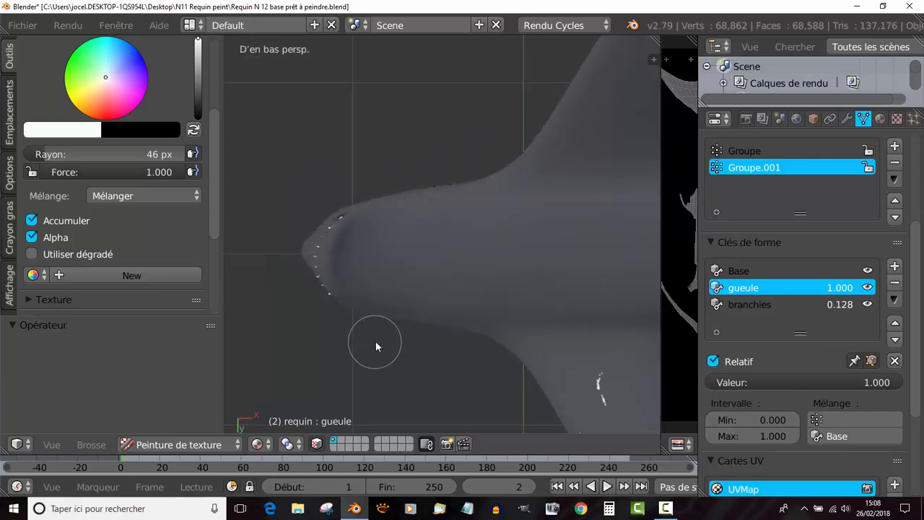
scroll(375, 341, "down", 3)
middle_click_drag(443, 335, 354, 352, "shift")
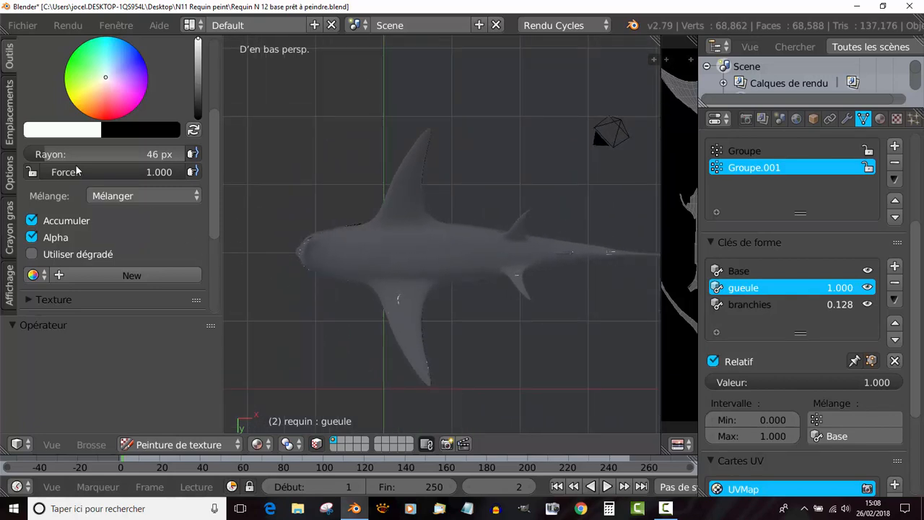
left_click(412, 254)
mouse_move(315, 257)
left_mouse_down()
mouse_move(351, 264)
mouse_move(312, 257)
mouse_move(347, 232)
mouse_move(430, 100)
mouse_move(310, 255)
mouse_move(392, 88)
mouse_move(394, 209)
mouse_move(330, 249)
mouse_move(290, 232)
mouse_move(386, 201)
left_mouse_up()
scroll(303, 257, "up", 3)
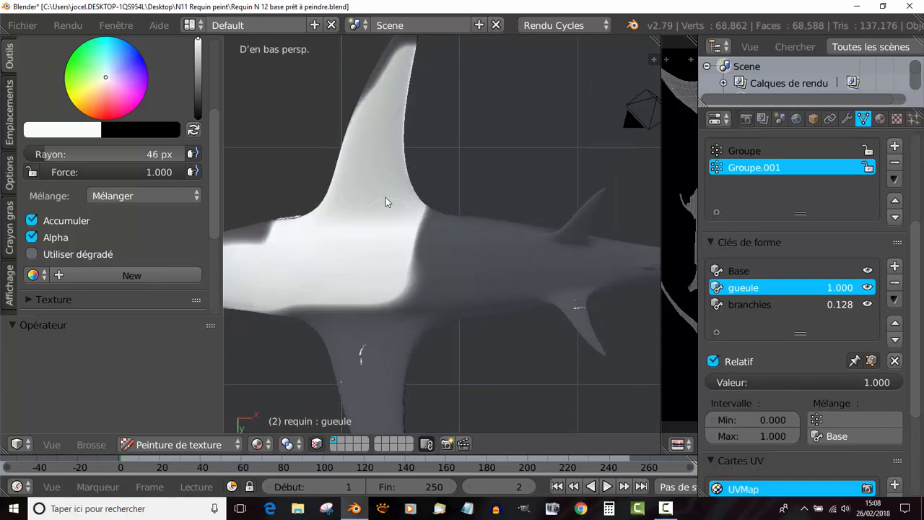
- Extend the white over the rear belly, the pelvic fins, the base of the other pectoral fin and the throat
mouse_move(391, 54)
left_mouse_down()
mouse_move(424, 137)
mouse_move(521, 219)
mouse_move(640, 203)
mouse_move(589, 208)
mouse_move(540, 245)
mouse_move(557, 259)
mouse_move(403, 292)
mouse_move(440, 253)
mouse_move(382, 378)
mouse_move(483, 297)
mouse_move(601, 314)
mouse_move(556, 278)
left_mouse_up()
left_click_drag(379, 366, 286, 296)
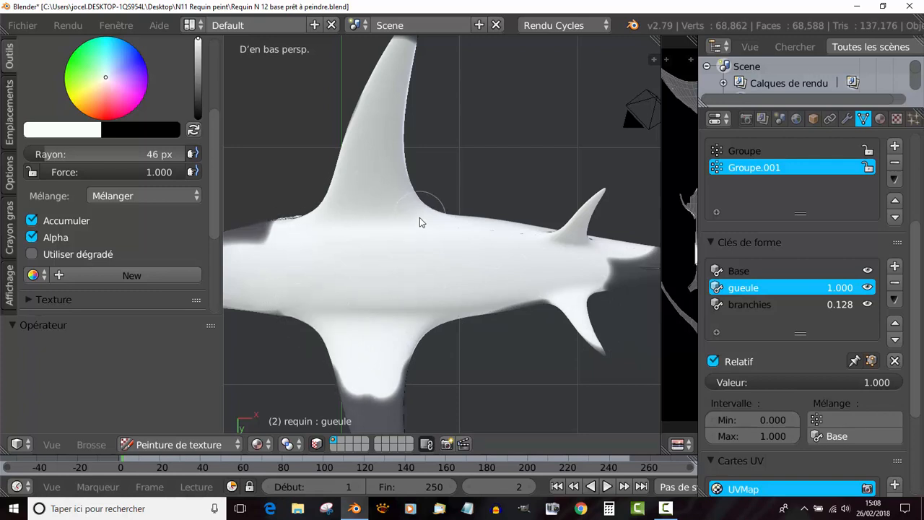
scroll(421, 219, "down", 3)
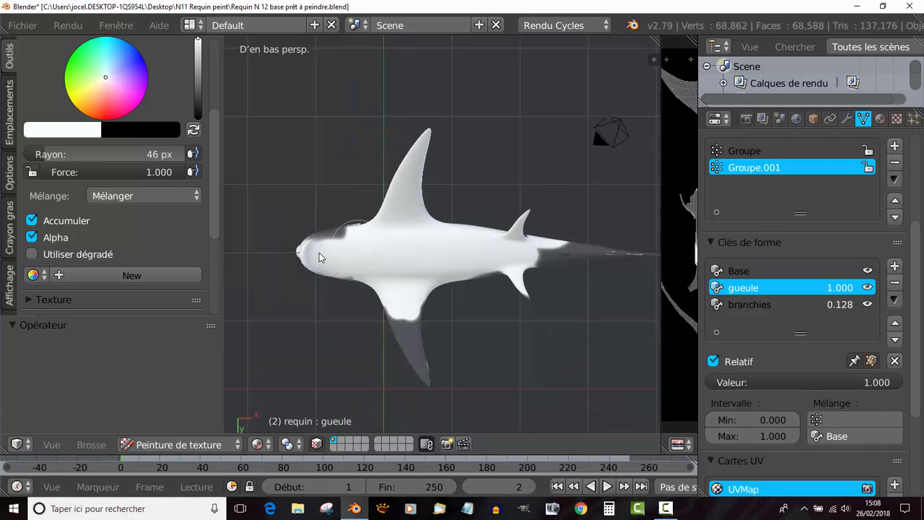
scroll(295, 251, "up", 3)
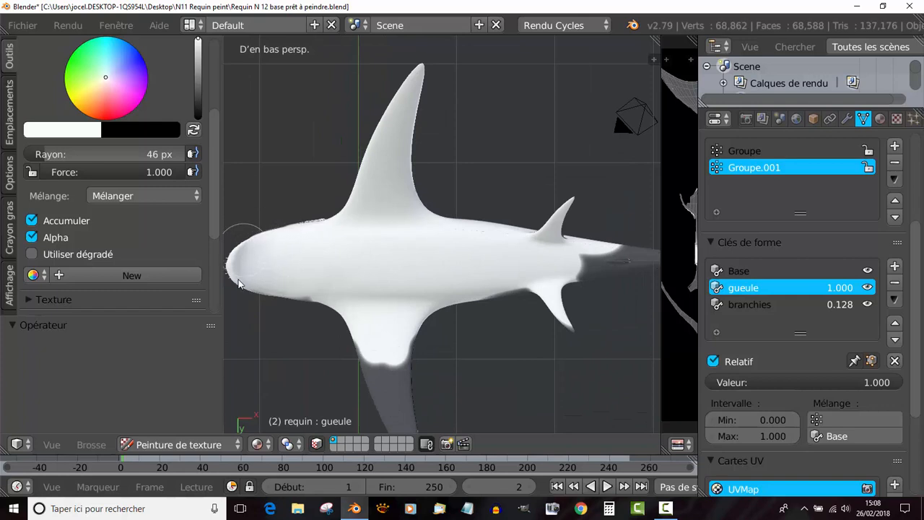
mouse_move(238, 283)
left_mouse_down()
mouse_move(405, 361)
mouse_move(376, 354)
mouse_move(407, 301)
mouse_move(578, 305)
mouse_move(604, 253)
mouse_move(575, 295)
left_mouse_up()
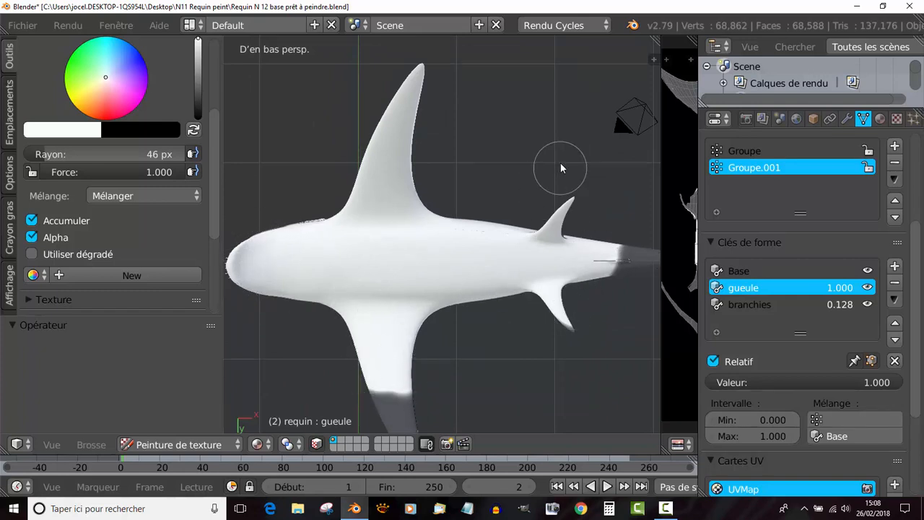
- Paint the underside of the tail white and finish the pelvic fins
middle_click_drag(560, 163, 424, 173, "shift")
mouse_move(473, 276)
left_mouse_down()
mouse_move(506, 274)
mouse_move(498, 271)
left_mouse_up()
middle_click_drag(509, 163, 389, 134, "shift")
scroll(443, 249, "up", 2)
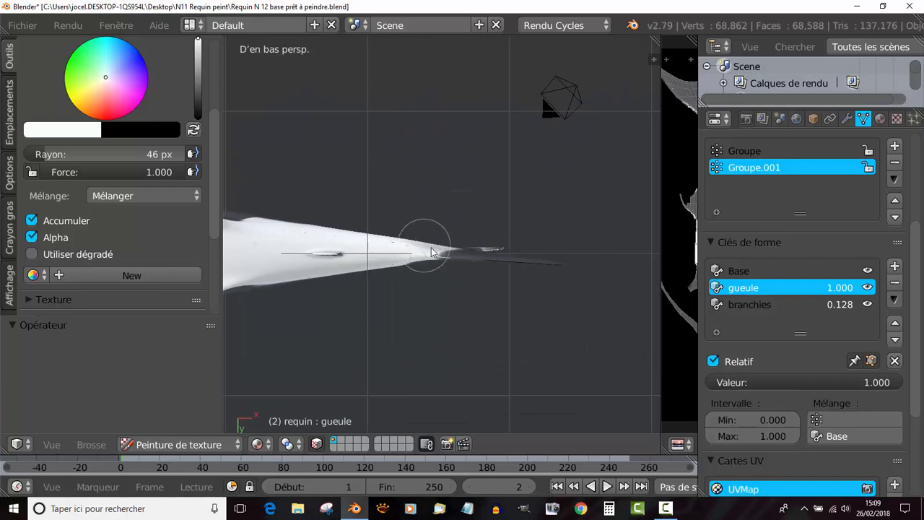
mouse_move(431, 251)
left_mouse_down()
mouse_move(463, 249)
mouse_move(444, 253)
left_mouse_up()
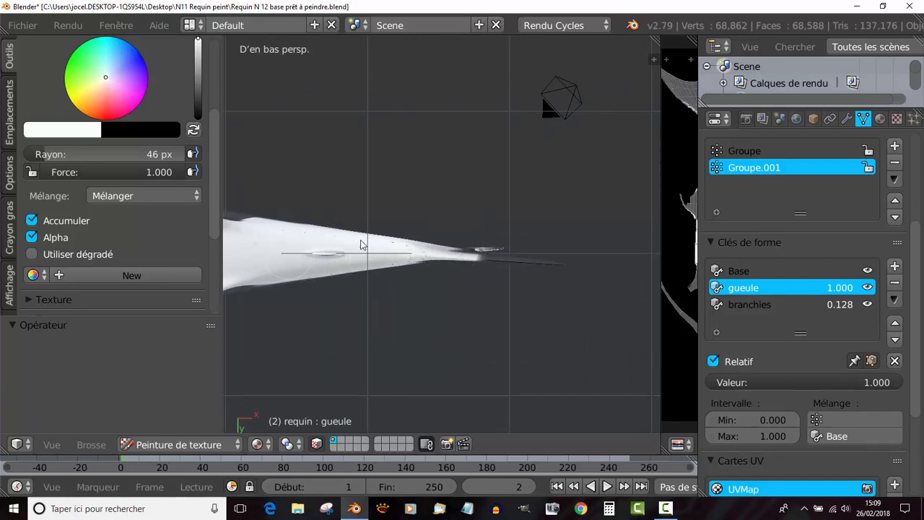
middle_click_drag(363, 237, 585, 221, "shift")
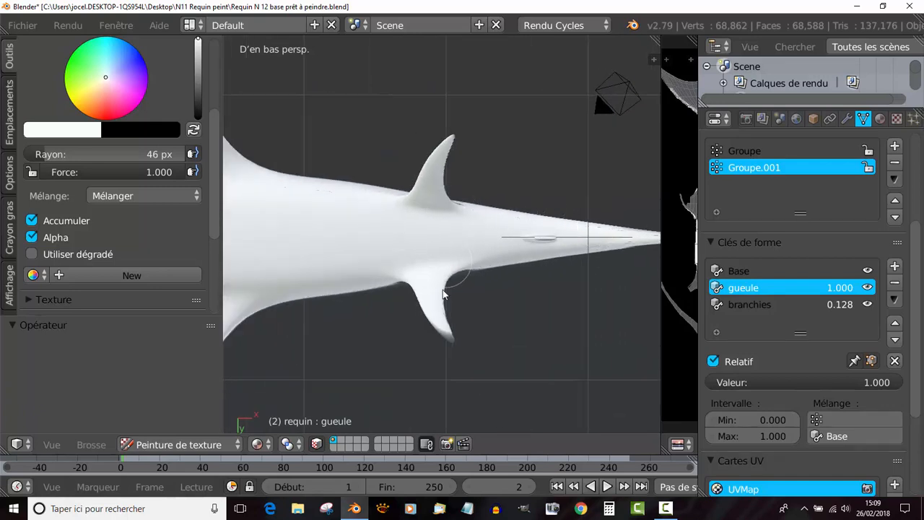
mouse_move(442, 289)
left_mouse_down()
mouse_move(462, 334)
mouse_move(454, 259)
left_mouse_up()
- Finish the second pectoral fin in white and paint the underside of the snout around the teeth white
scroll(486, 243, "down", 5)
middle_click_drag(406, 267, 525, 199, "shift")
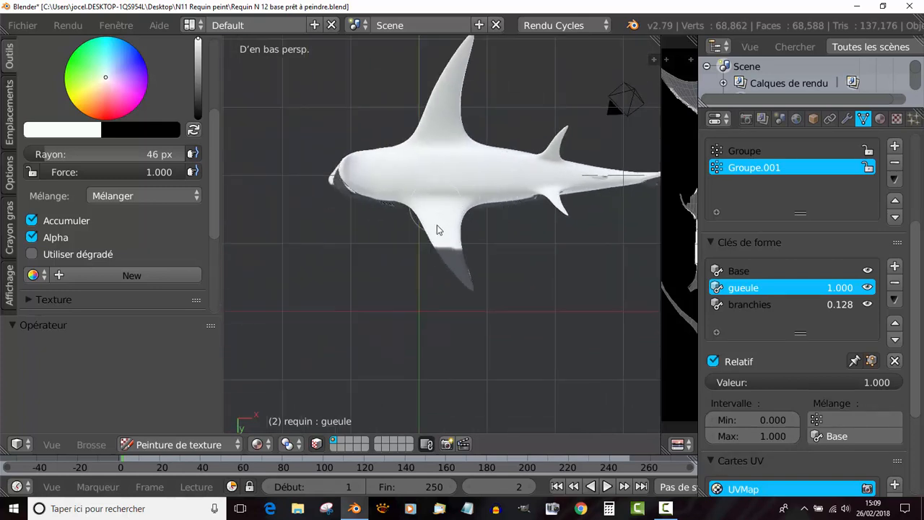
left_click_drag(437, 225, 479, 280)
middle_click_drag(449, 192, 543, 226, "shift")
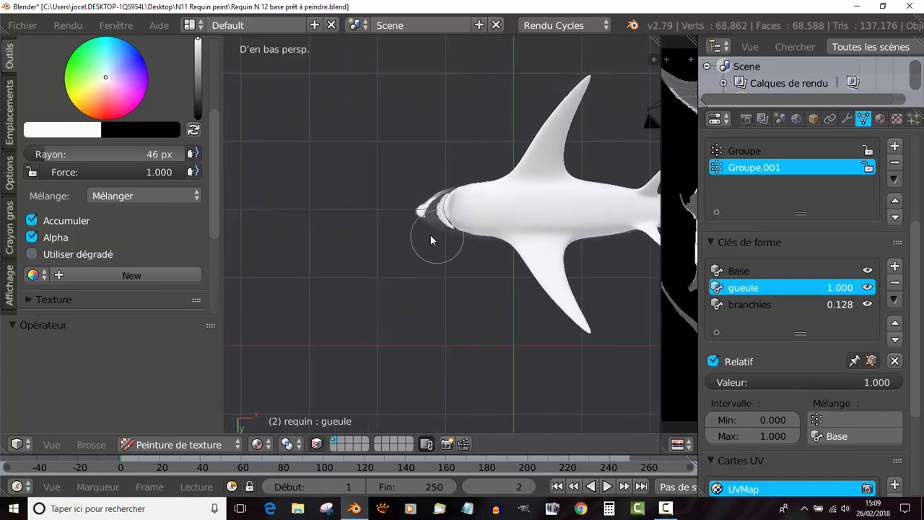
scroll(433, 235, "up", 5)
mouse_move(463, 208)
left_mouse_down()
mouse_move(393, 181)
mouse_move(452, 137)
mouse_move(454, 197)
mouse_move(469, 216)
mouse_move(460, 221)
left_mouse_up()
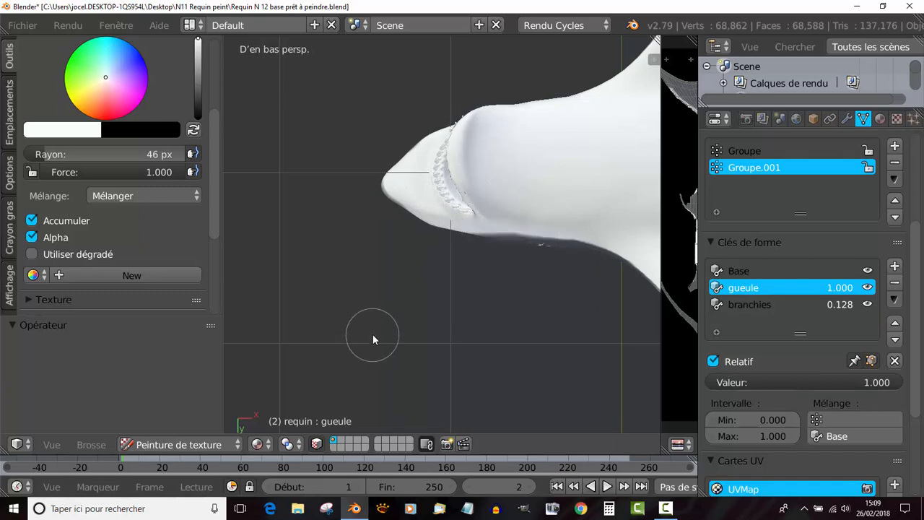
- Use an orthographic bottom view to paint the remaining dark areas at the mouth corner and snout edges white
key("KP_5")
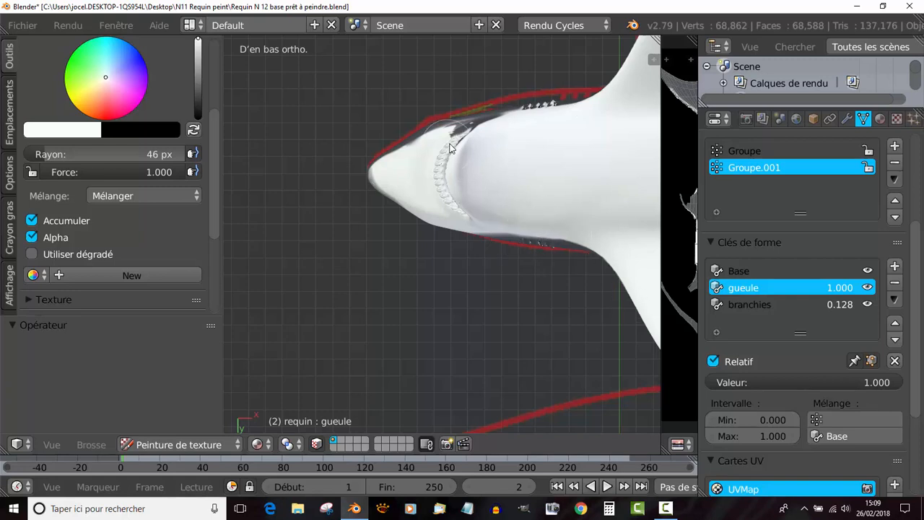
mouse_move(450, 147)
left_mouse_down()
mouse_move(472, 127)
mouse_move(427, 151)
mouse_move(550, 133)
left_mouse_up()
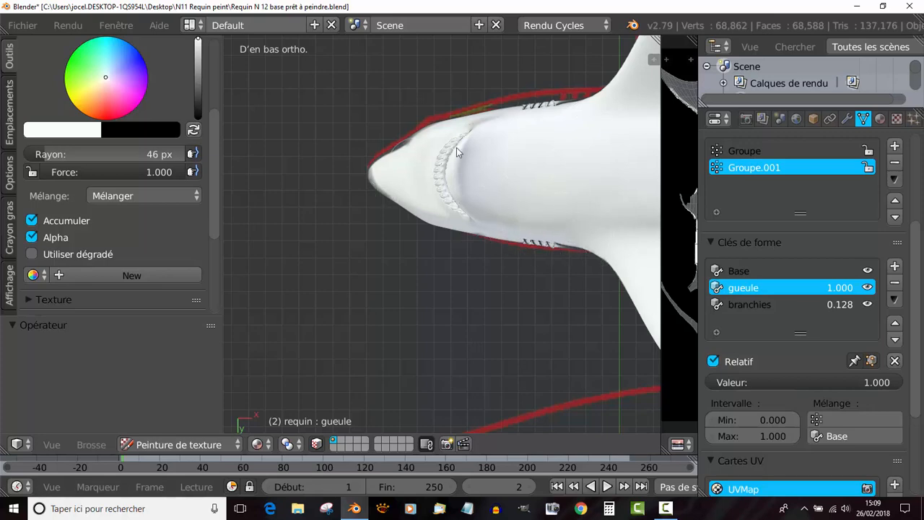
mouse_move(381, 166)
left_mouse_down()
mouse_move(383, 148)
mouse_move(423, 219)
left_mouse_up()
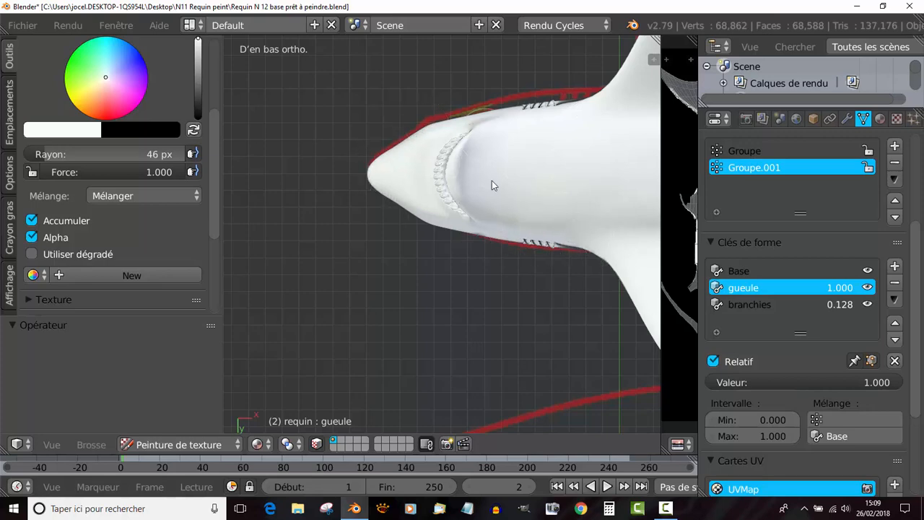
- Whiten the dark edges of the belly between the pectoral and pelvic fins on both sides
scroll(423, 190, "down", 5)
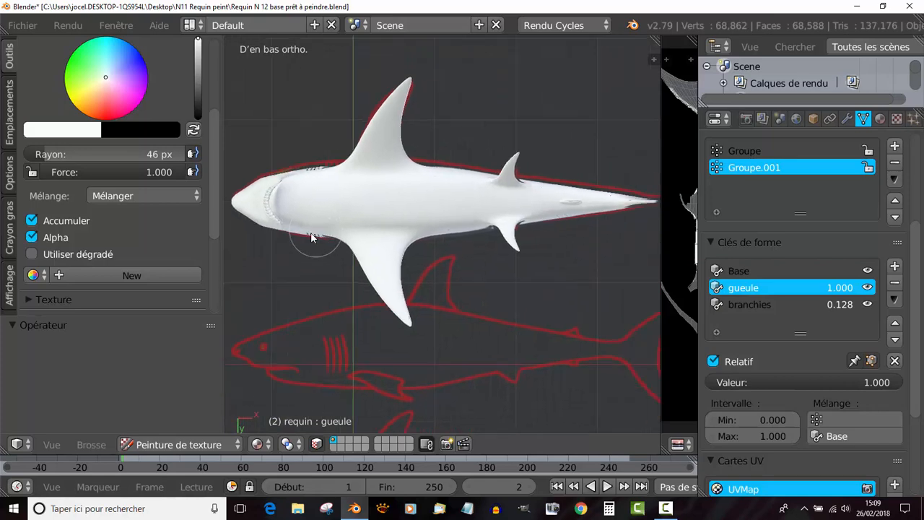
scroll(488, 230, "up", 2)
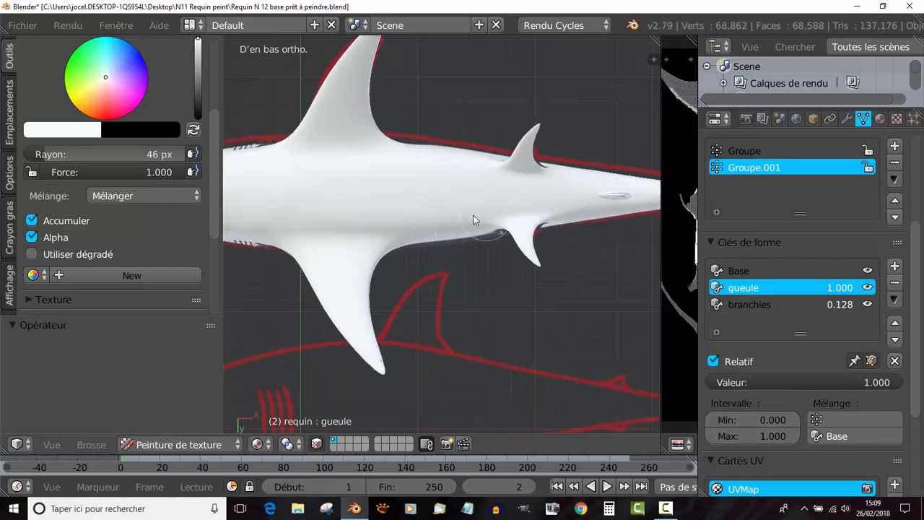
mouse_move(473, 217)
left_mouse_down()
mouse_move(509, 233)
mouse_move(394, 242)
left_mouse_up()
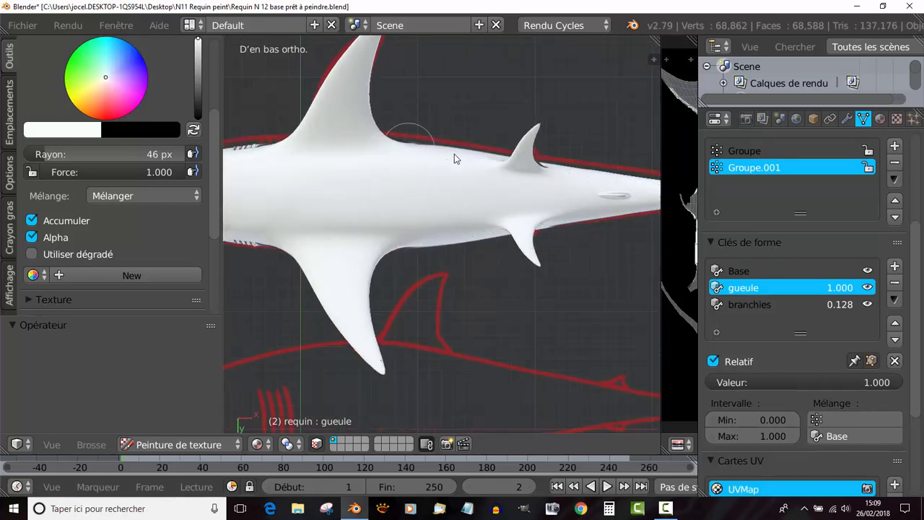
left_click_drag(454, 154, 537, 137)
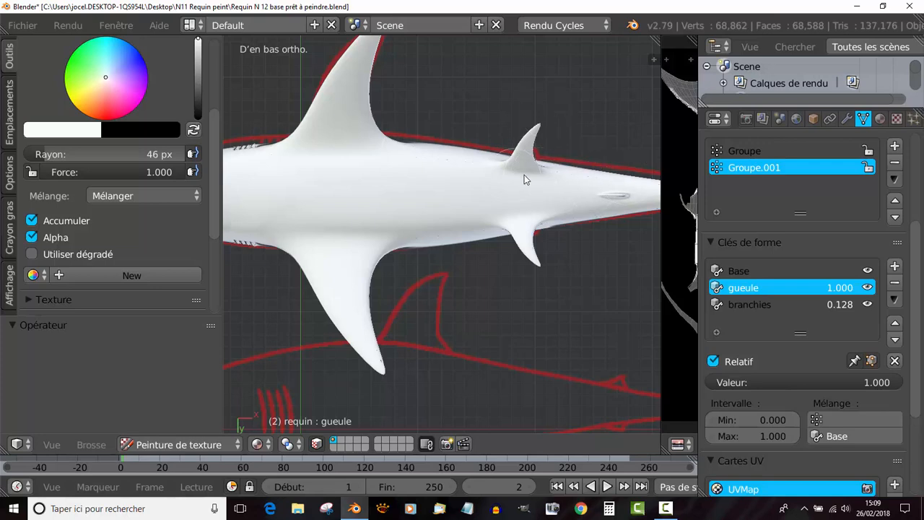
mouse_move(532, 192)
middle_mouse_down("shift")
mouse_move(407, 195)
mouse_move(470, 247)
mouse_move(472, 305)
middle_mouse_up("shift")
- Touch up the small dark specks along the belly's sides near the pelvic fins in white
scroll(406, 195, "up", 5)
scroll(471, 257, "up", 4)
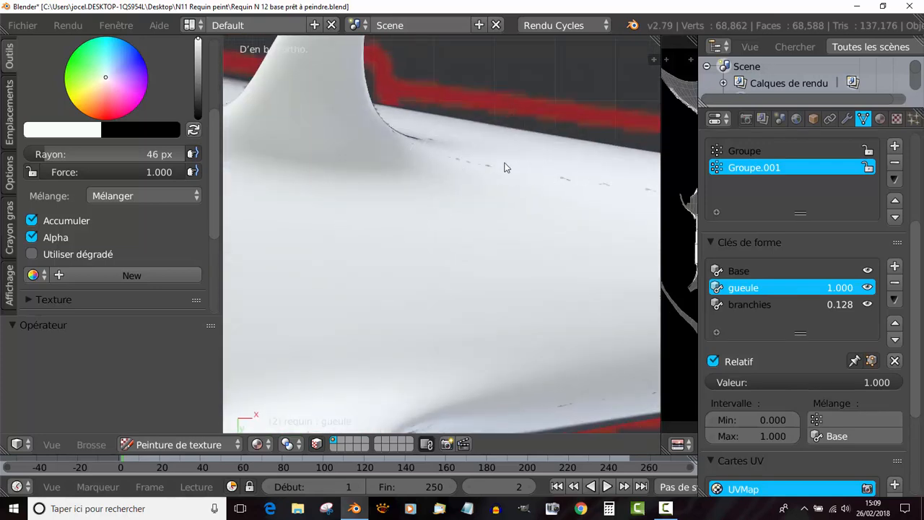
scroll(457, 215, "down", 5)
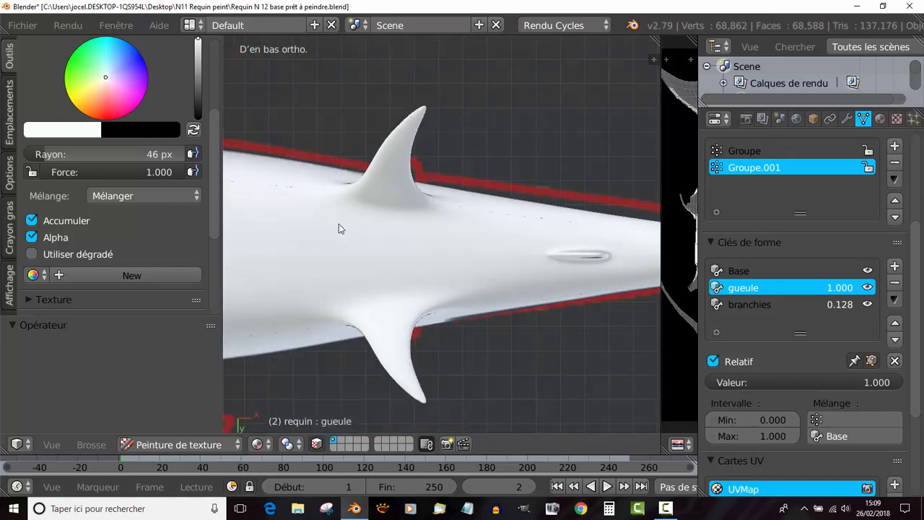
middle_click_drag(339, 229, 470, 211, "shift")
scroll(490, 214, "up", 5)
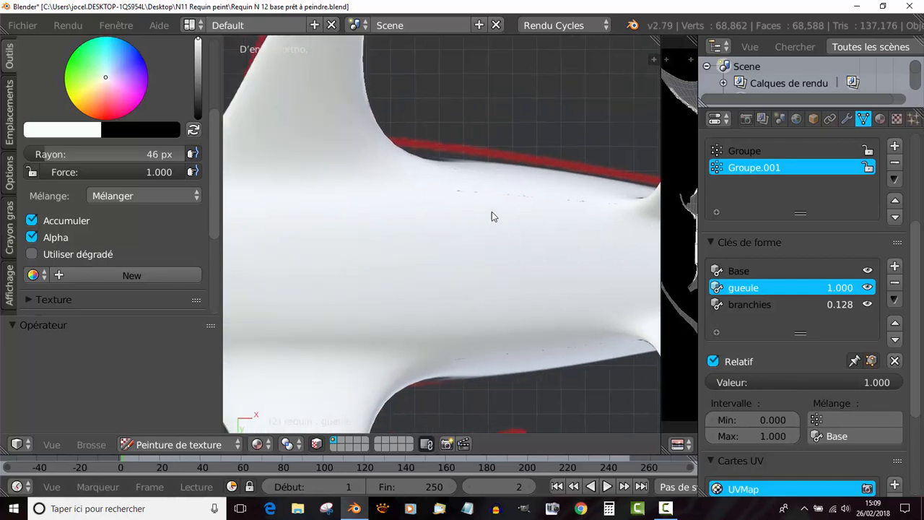
scroll(476, 216, "down", 8)
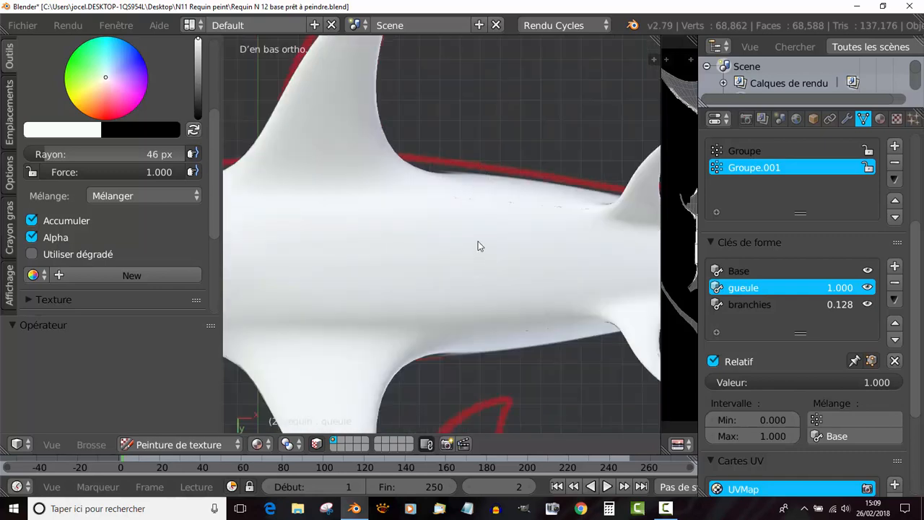
middle_click_drag(474, 181, 514, 345)
- Sample the body's grey as the brush colour and cover the white paint on the upper gill slits
middle_click_drag(430, 321, 416, 278)
scroll(472, 293, "up", 3)
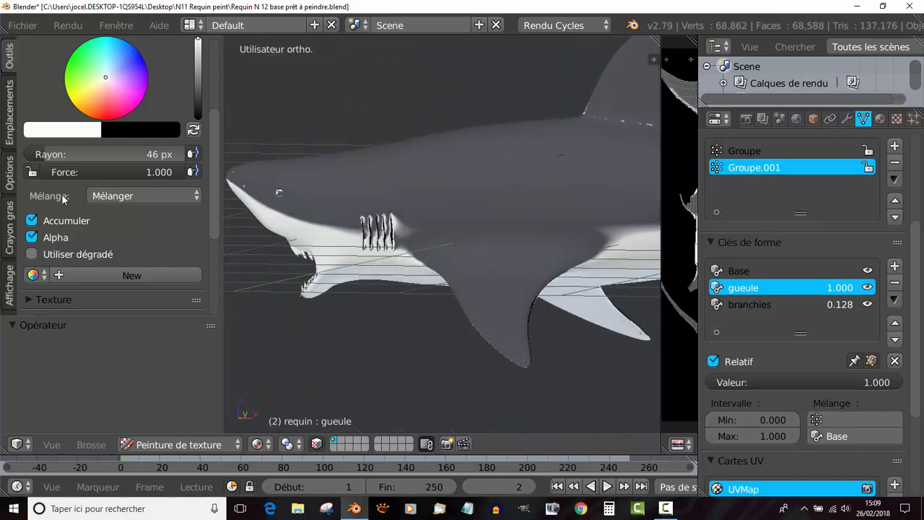
left_click(60, 132)
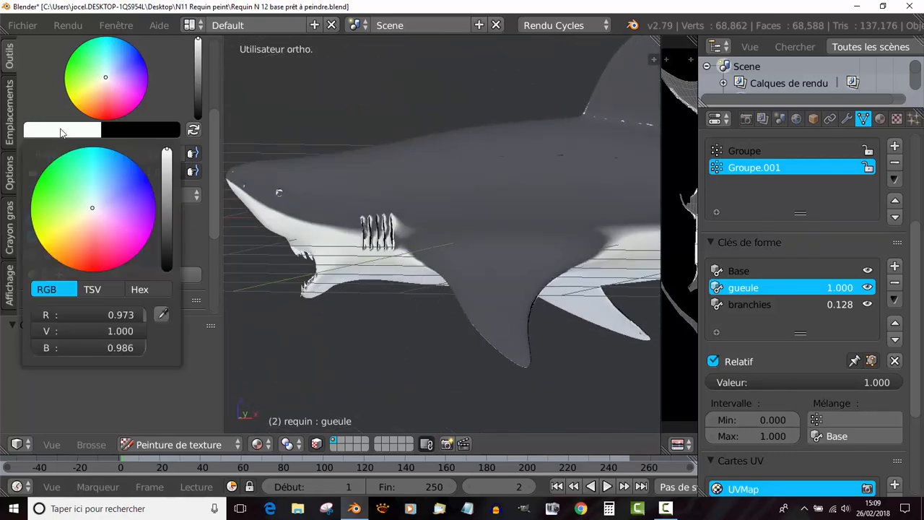
left_click(161, 313)
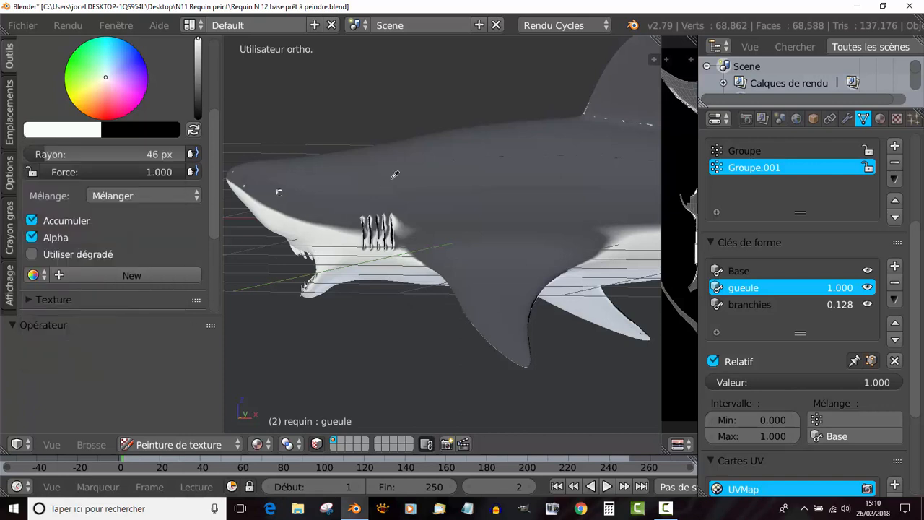
left_click(391, 178)
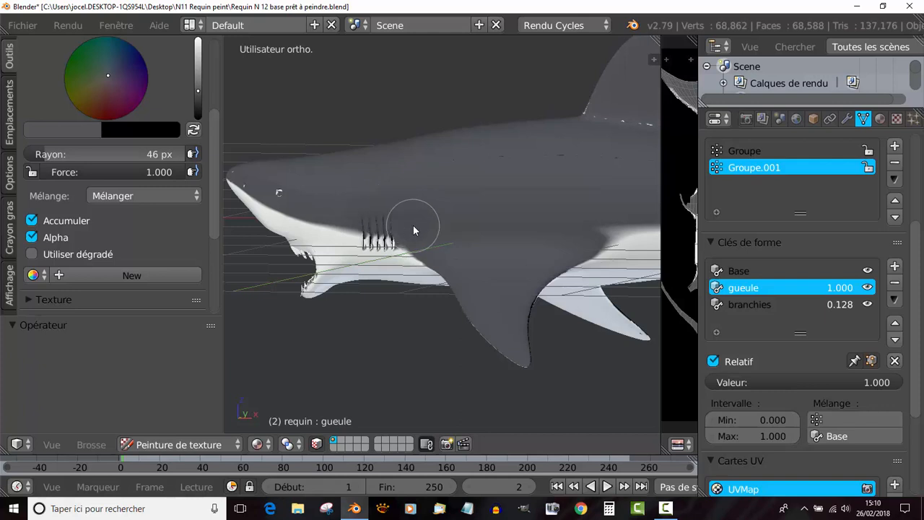
- Set the brush radius to 24 px and cover the white marks around the eye and nostril with grey
scroll(342, 194, "up", 3)
middle_click_drag(352, 191, 569, 245, "shift")
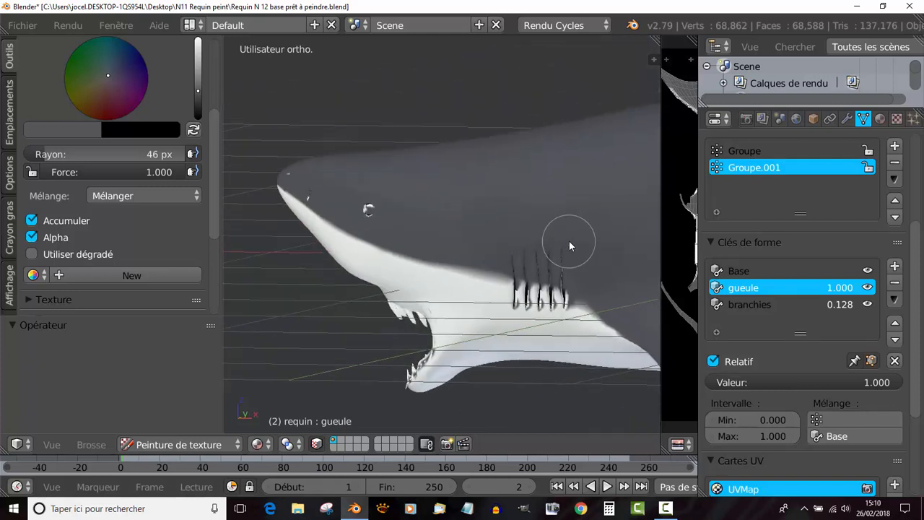
scroll(421, 200, "up", 2)
key("f")
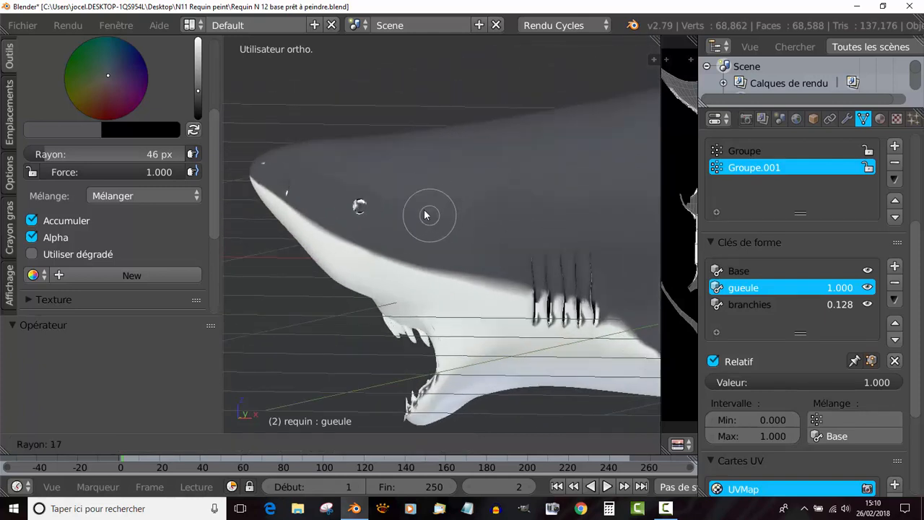
left_click(428, 215)
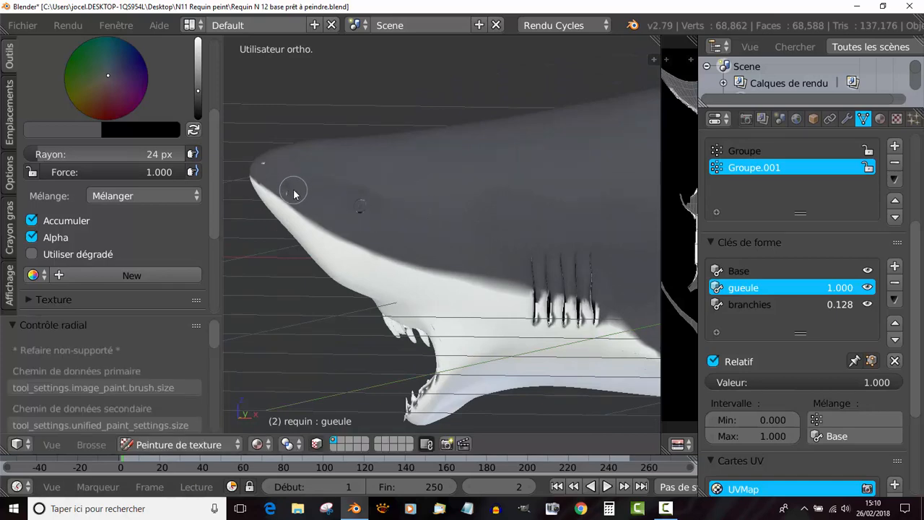
- Cover the remaining white marks on the snout and around the eye on the opposite side with grey
middle_click_drag(380, 193, 457, 207)
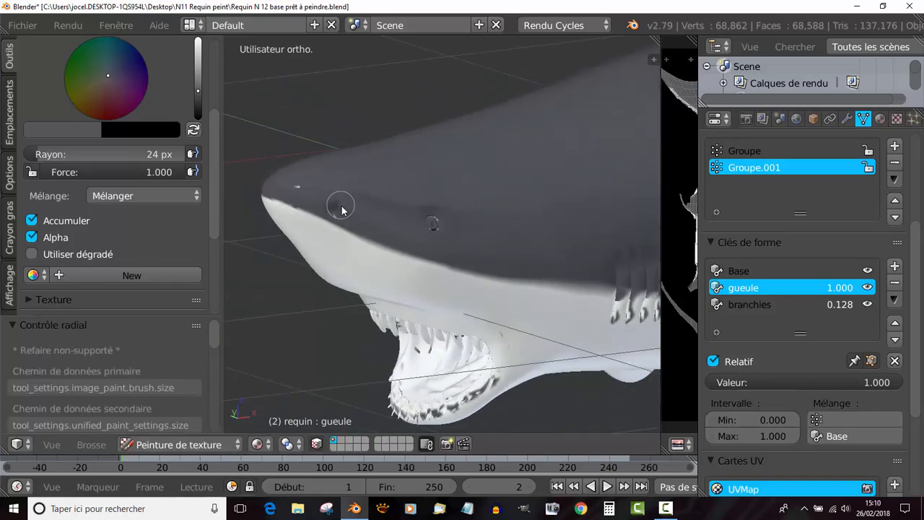
left_click_drag(285, 185, 321, 197)
middle_click_drag(436, 216, 471, 226)
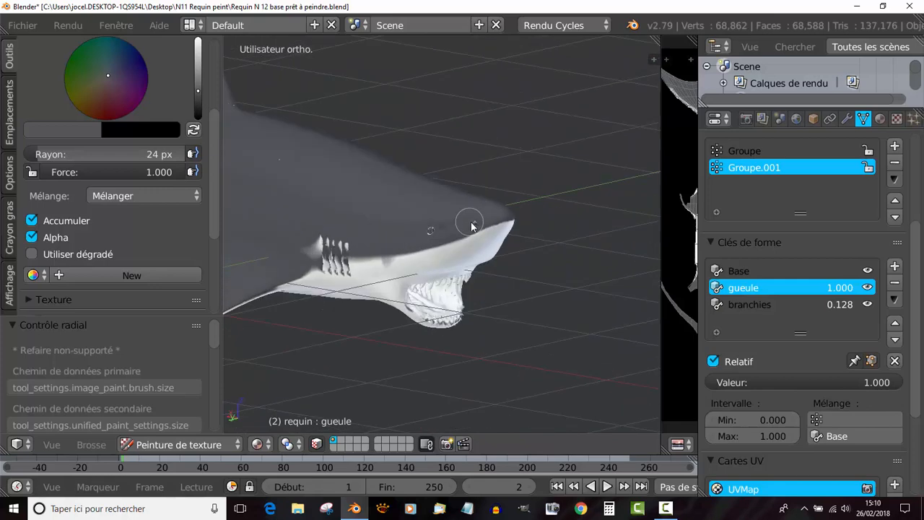
scroll(471, 225, "up", 2)
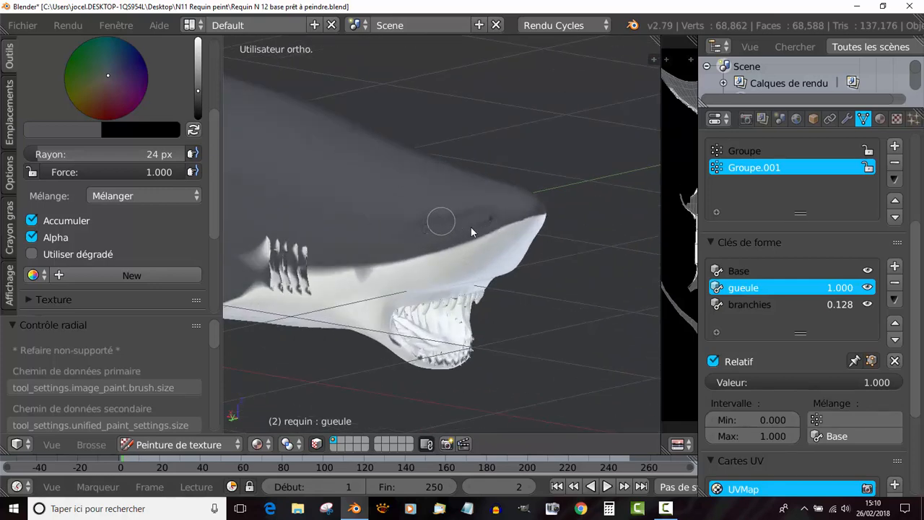
- Cover the white paint on and just behind the upper gill slits with grey on the shark's sides
middle_click_drag(471, 227, 472, 188)
scroll(521, 220, "up", 3)
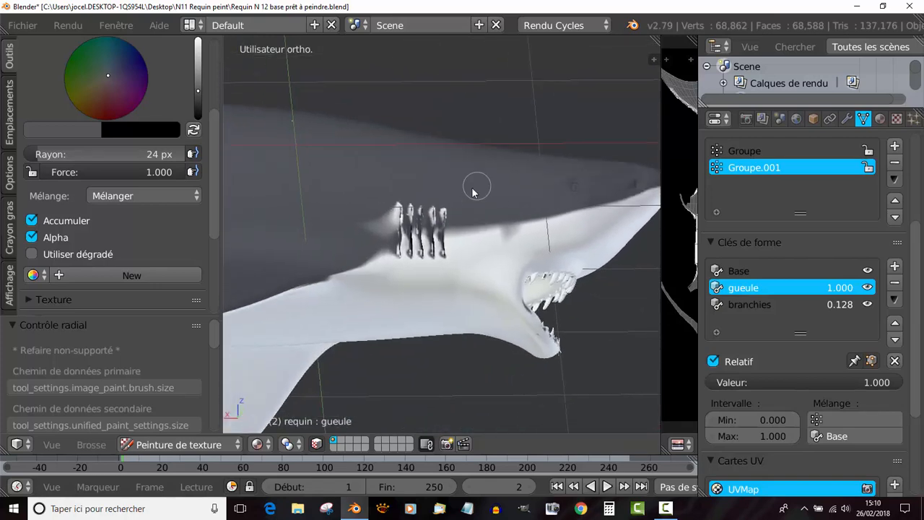
mouse_move(370, 228)
left_mouse_down()
mouse_move(412, 200)
mouse_move(433, 217)
mouse_move(371, 241)
mouse_move(426, 228)
left_mouse_up()
middle_click_drag(403, 220, 466, 221)
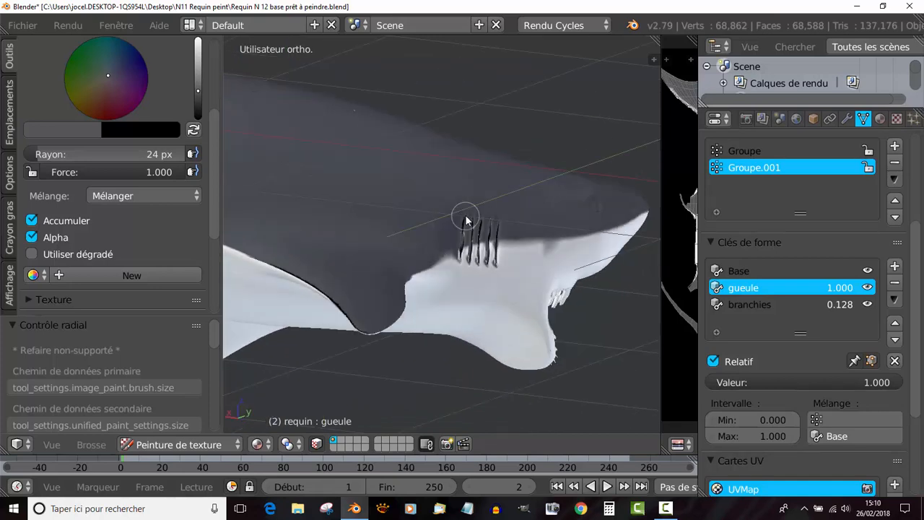
mouse_move(463, 225)
left_mouse_down()
mouse_move(453, 226)
mouse_move(485, 230)
mouse_move(422, 251)
left_mouse_up()
middle_click_drag(407, 254, 331, 271)
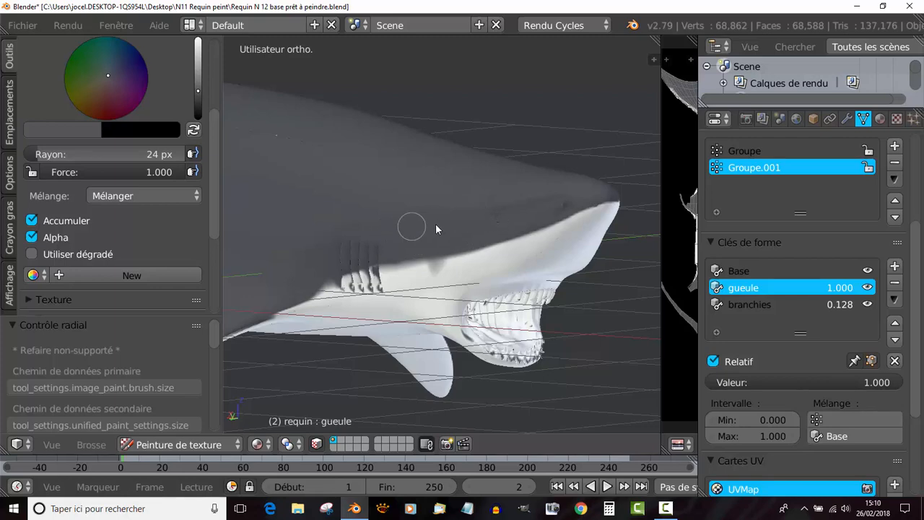
- Cover the white seam at the dorsal fin's base and the white patches on and around the pelvic fin with grey
middle_click_drag(435, 228, 391, 253)
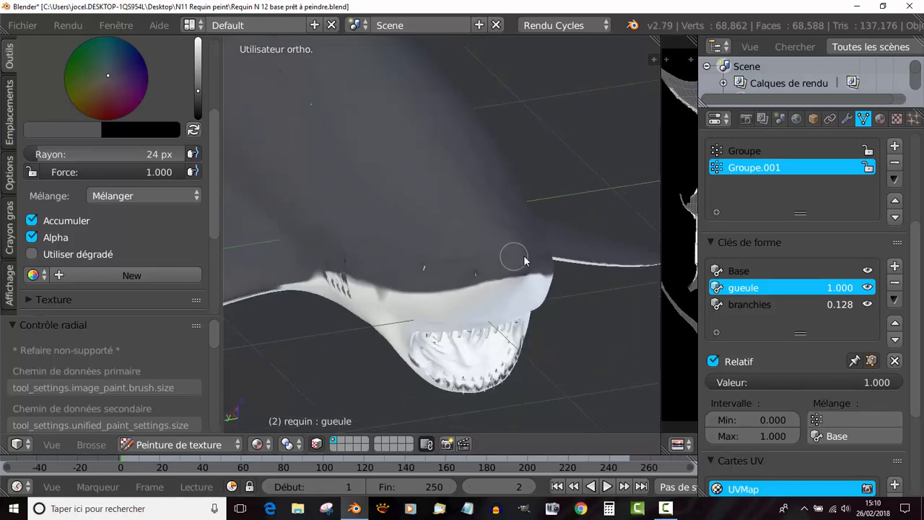
middle_click_drag(489, 262, 320, 241)
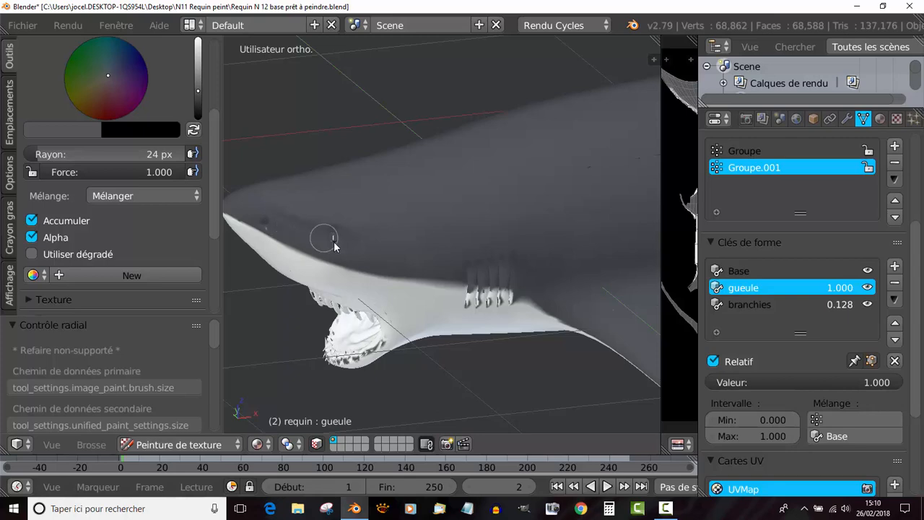
mouse_move(461, 267)
middle_mouse_down()
mouse_move(378, 248)
mouse_move(414, 252)
mouse_move(394, 239)
mouse_move(442, 222)
middle_mouse_up()
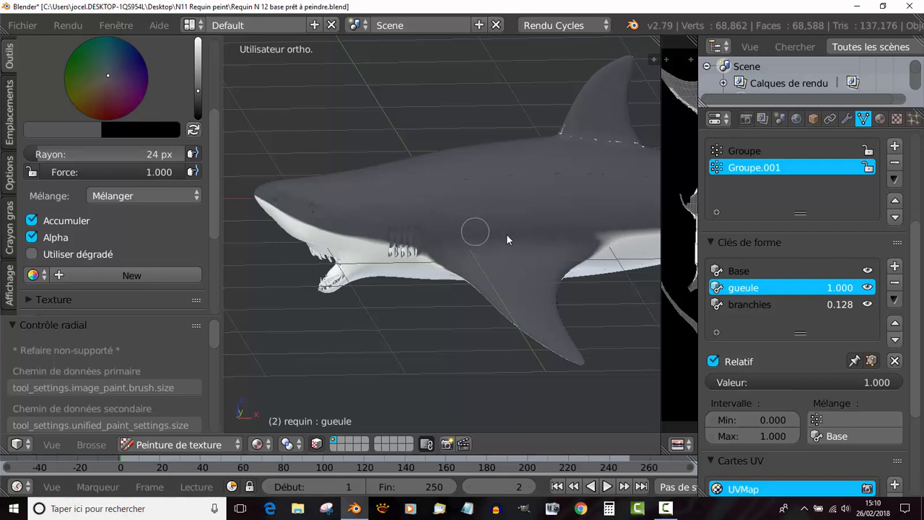
middle_click_drag(620, 227, 411, 232, "shift")
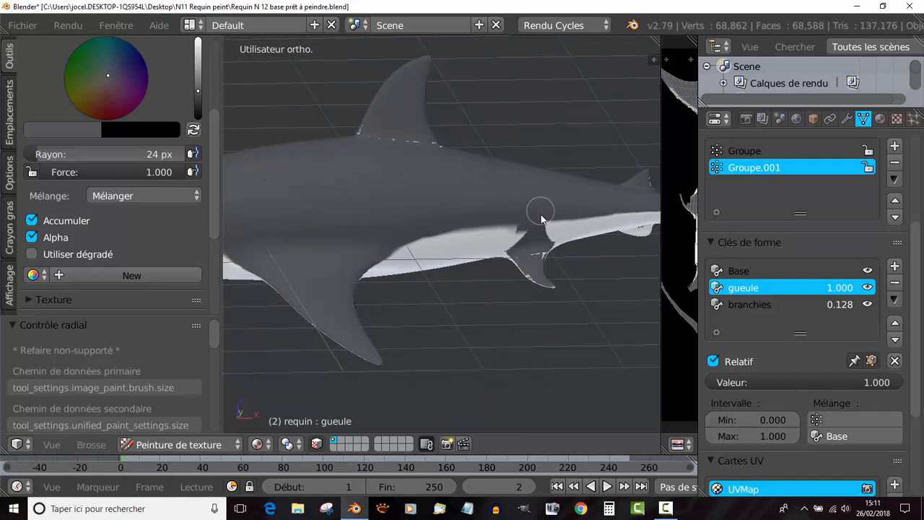
mouse_move(528, 239)
left_mouse_down()
mouse_move(516, 252)
mouse_move(507, 237)
mouse_move(515, 223)
mouse_move(542, 263)
mouse_move(482, 229)
mouse_move(443, 226)
mouse_move(360, 127)
left_mouse_up()
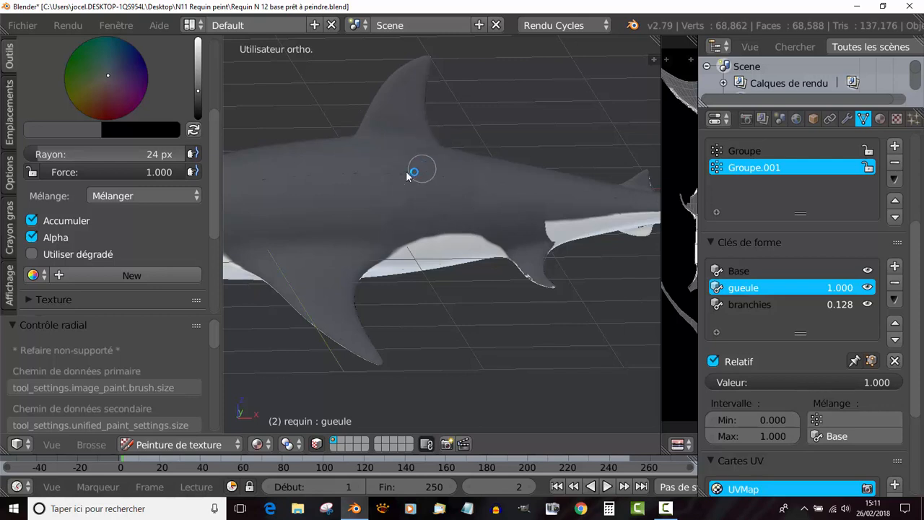
- Set the brush radius to 37 px and paint the pelvic fin's edges and the white notch behind it grey
middle_click_drag(485, 200, 524, 210)
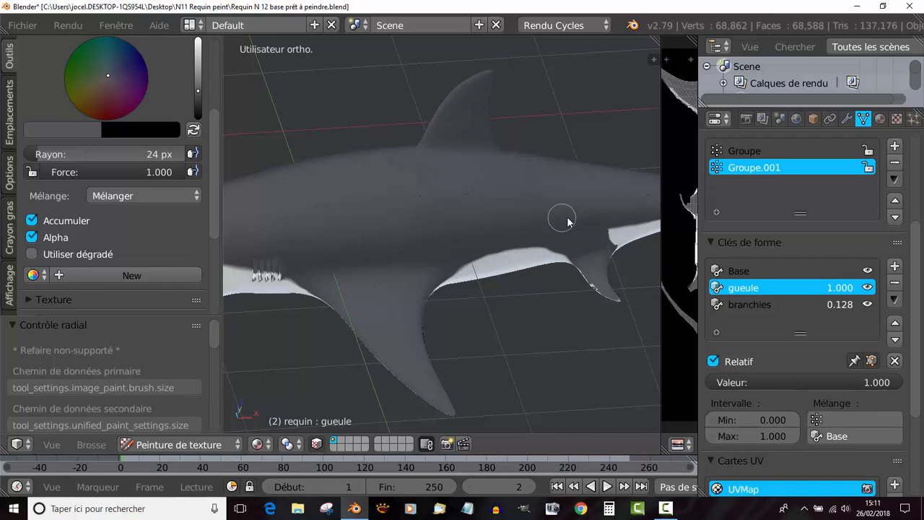
scroll(490, 198, "down", 3)
middle_click_drag(491, 198, 522, 231)
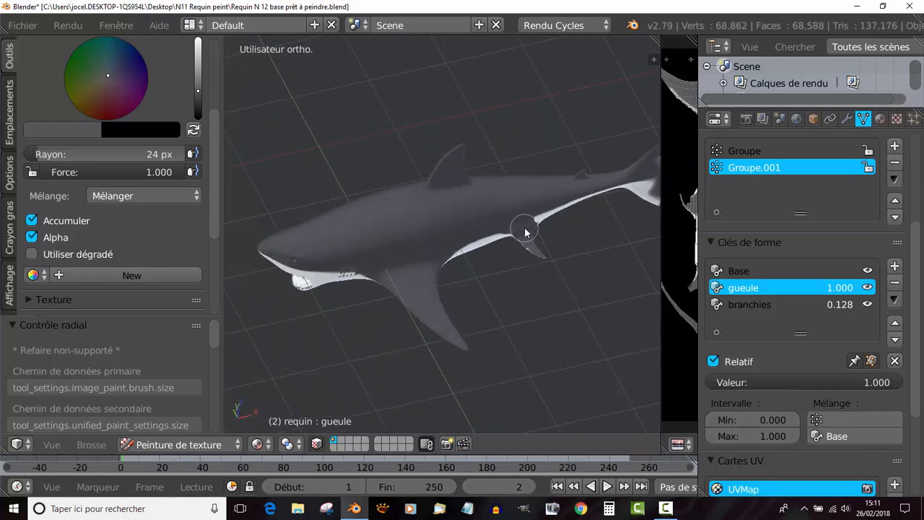
key("f")
left_click(460, 221)
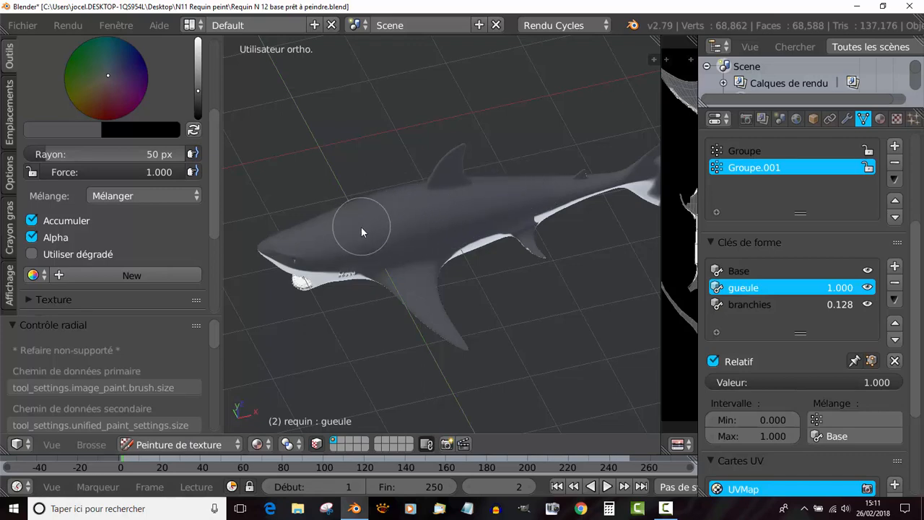
middle_click_drag(428, 177, 392, 154)
scroll(433, 217, "up", 5)
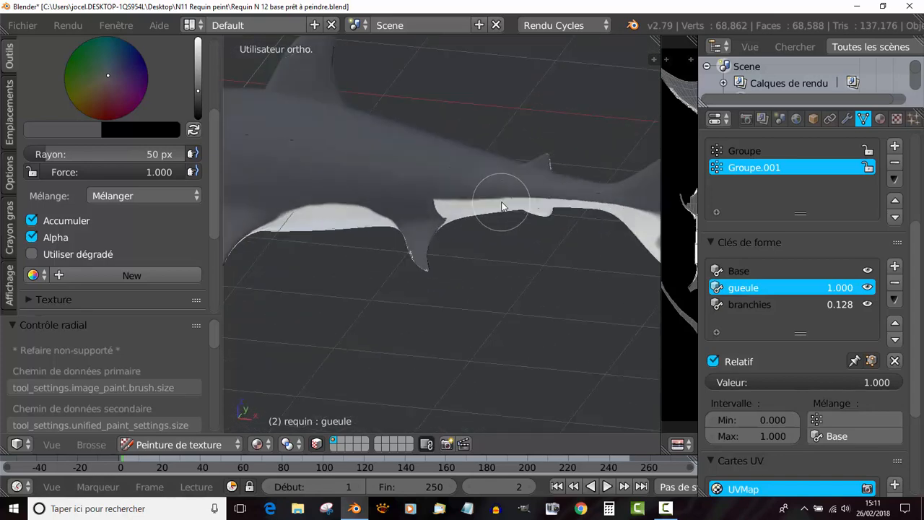
scroll(503, 207, "up", 2)
key("f")
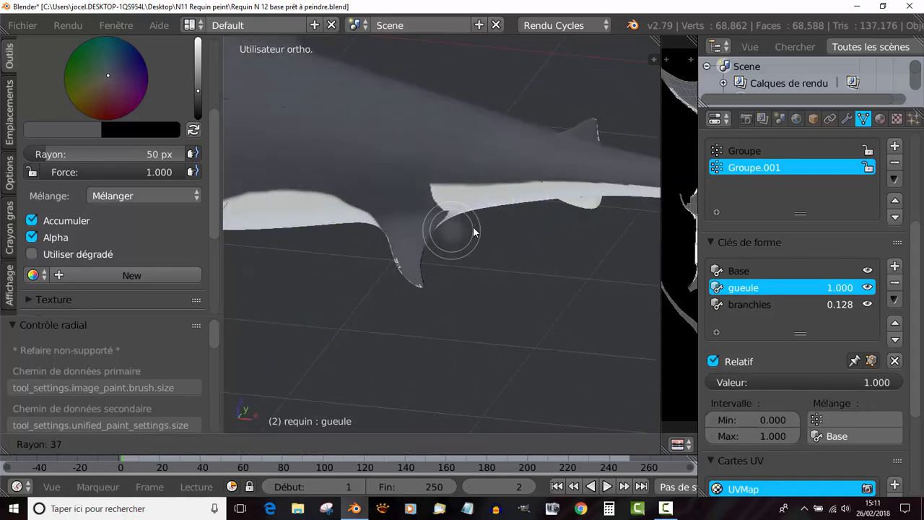
left_click(475, 231)
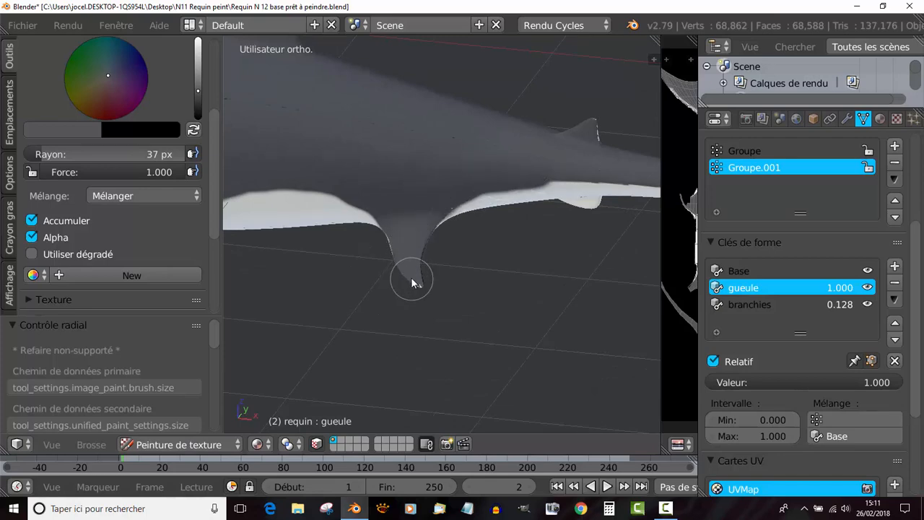
middle_click_drag(421, 284, 426, 256)
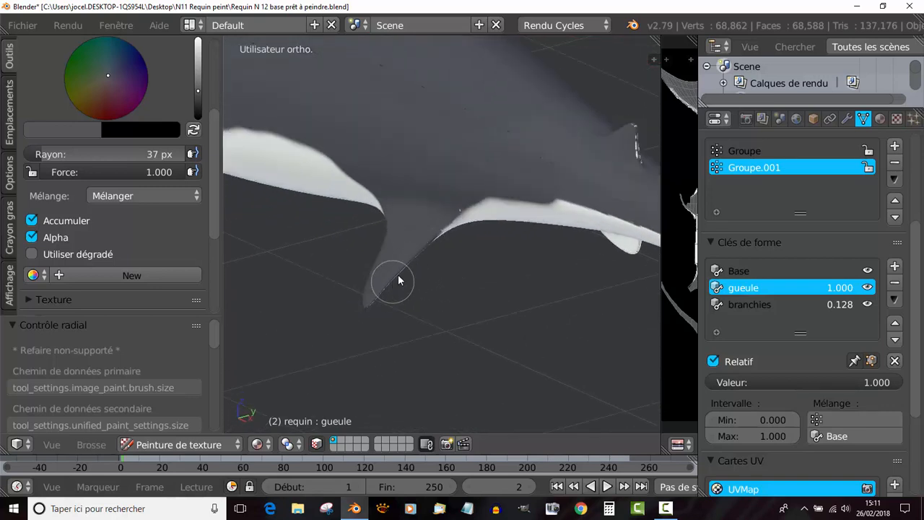
- Blend the grey border behind the pelvic fin and cover the white patches on the tail fin's lower lobe and rear edge
middle_click_drag(459, 195, 491, 231)
middle_click_drag(555, 191, 531, 225)
left_click_drag(512, 223, 540, 263)
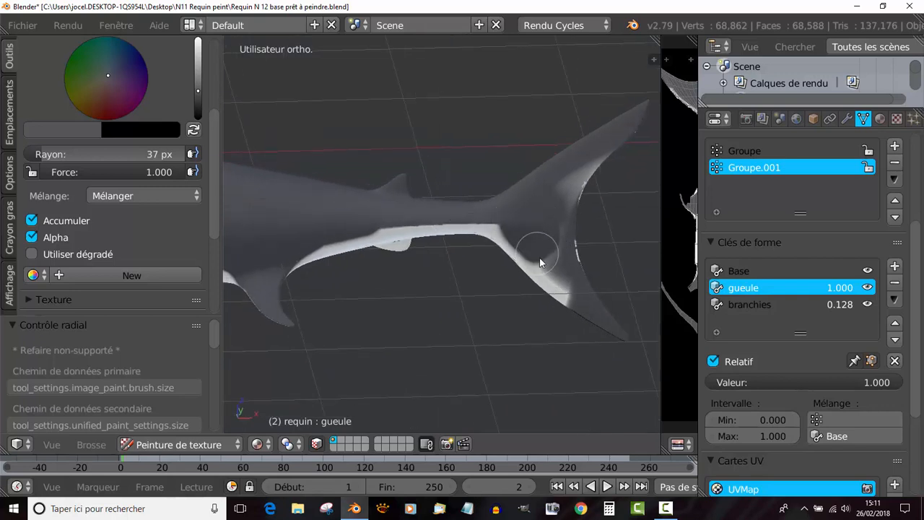
mouse_move(574, 312)
left_mouse_down()
mouse_move(599, 155)
mouse_move(548, 251)
mouse_move(576, 226)
left_mouse_up()
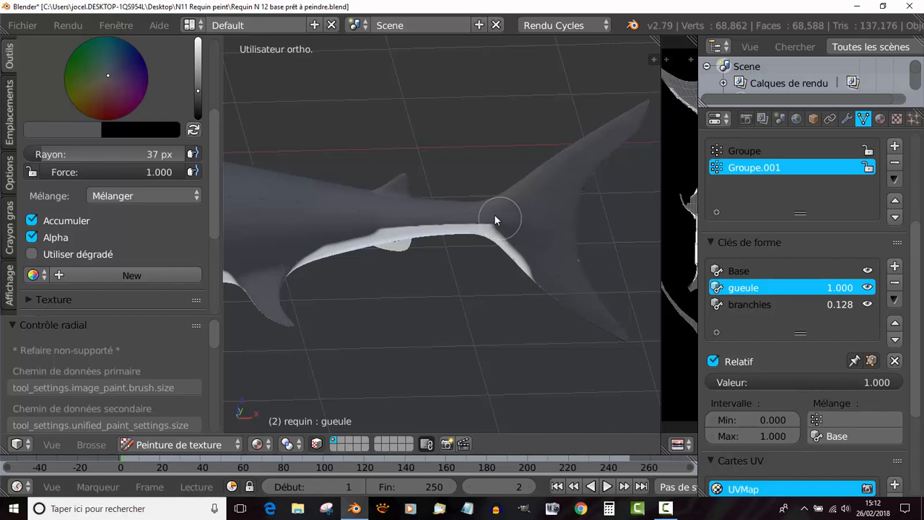
mouse_move(380, 206)
middle_mouse_down()
mouse_move(489, 252)
mouse_move(398, 275)
mouse_move(407, 253)
mouse_move(334, 249)
mouse_move(393, 210)
mouse_move(445, 198)
middle_mouse_up()
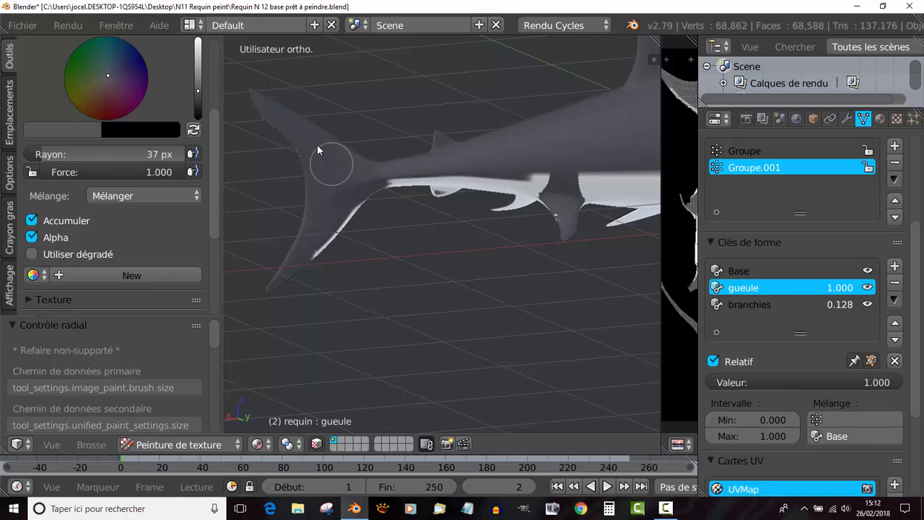
mouse_move(264, 134)
middle_mouse_down()
mouse_move(432, 185)
mouse_move(359, 187)
mouse_move(401, 185)
mouse_move(355, 160)
middle_mouse_up()
- Set the brush radius to 21 px and paint over the unpainted streaks along the pectoral fin's rear edge in grey
key("f")
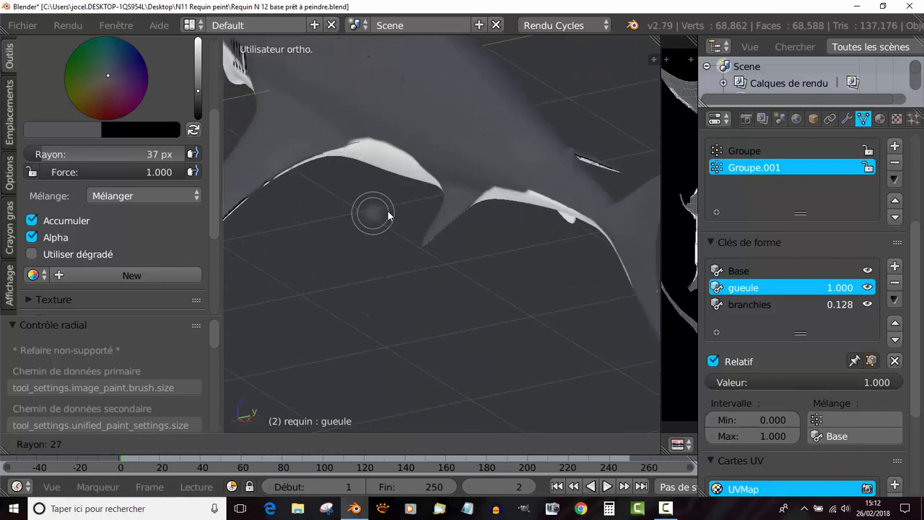
left_click(386, 214)
mouse_move(325, 156)
left_mouse_down()
mouse_move(310, 150)
mouse_move(352, 139)
mouse_move(280, 178)
left_mouse_up()
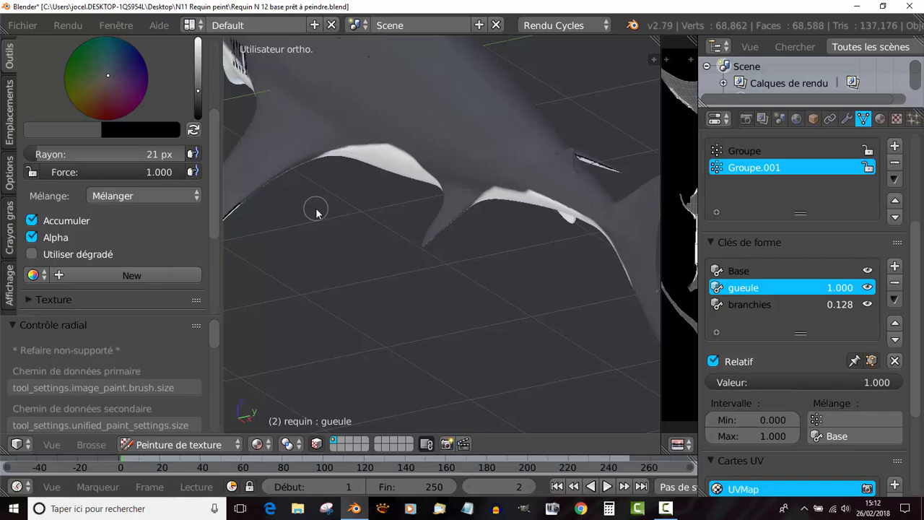
middle_click_drag(316, 212, 431, 186, "shift")
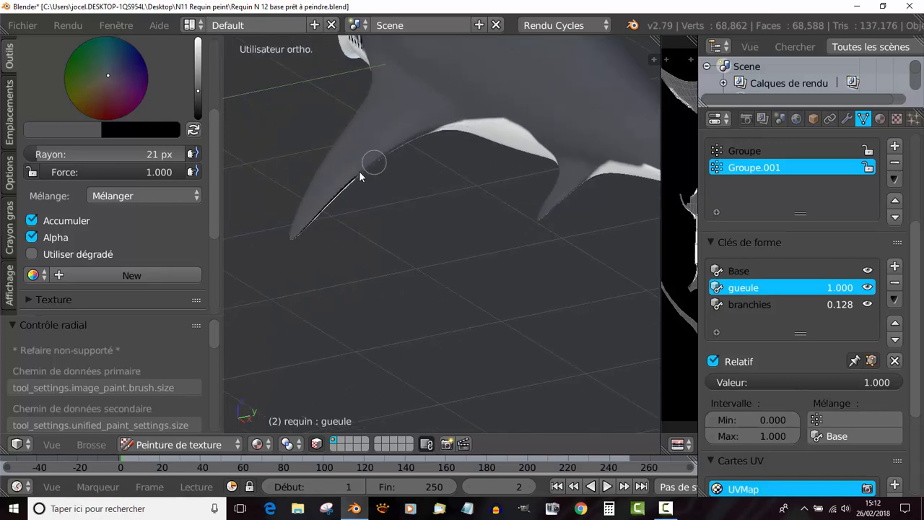
left_click_drag(359, 175, 325, 212)
- Paint over the dark streak on the dorsal fin's trailing edge with grey
scroll(304, 265, "down", 4)
middle_click_drag(439, 319, 547, 328)
scroll(542, 301, "up", 3)
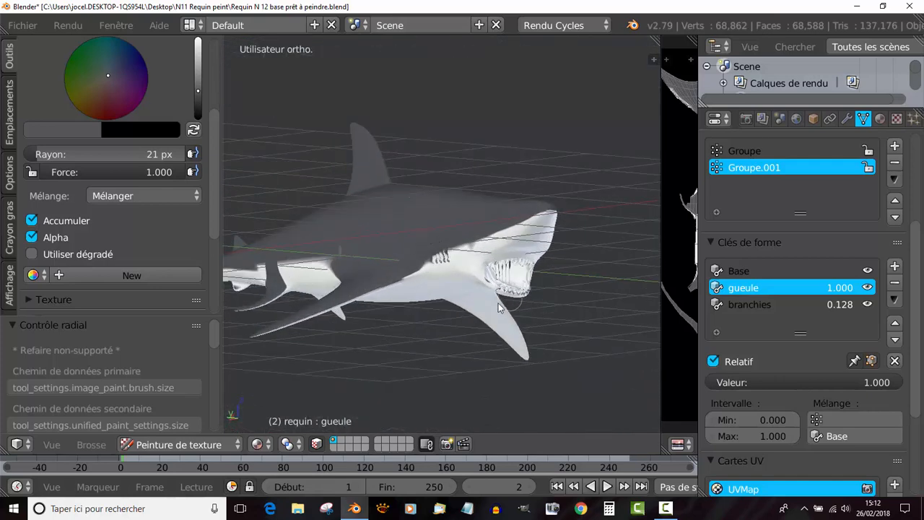
middle_click_drag(498, 303, 353, 279)
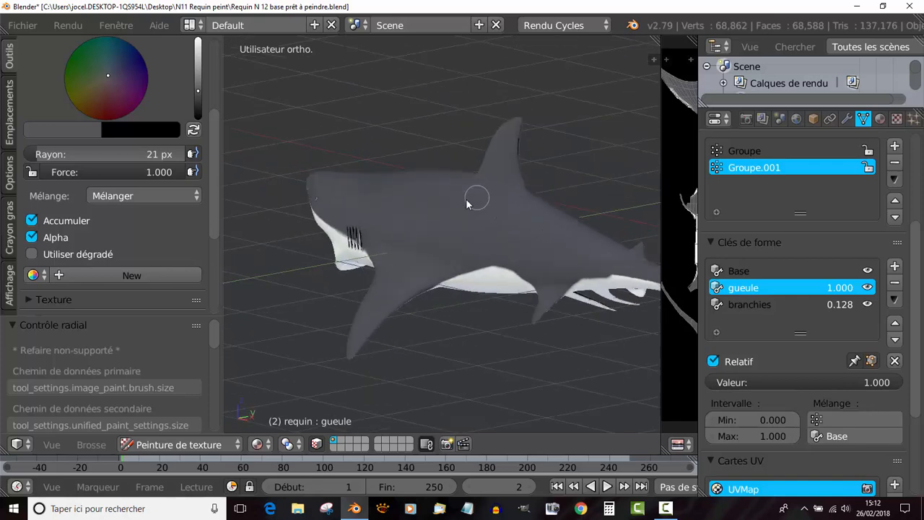
middle_click_drag(516, 139, 464, 233)
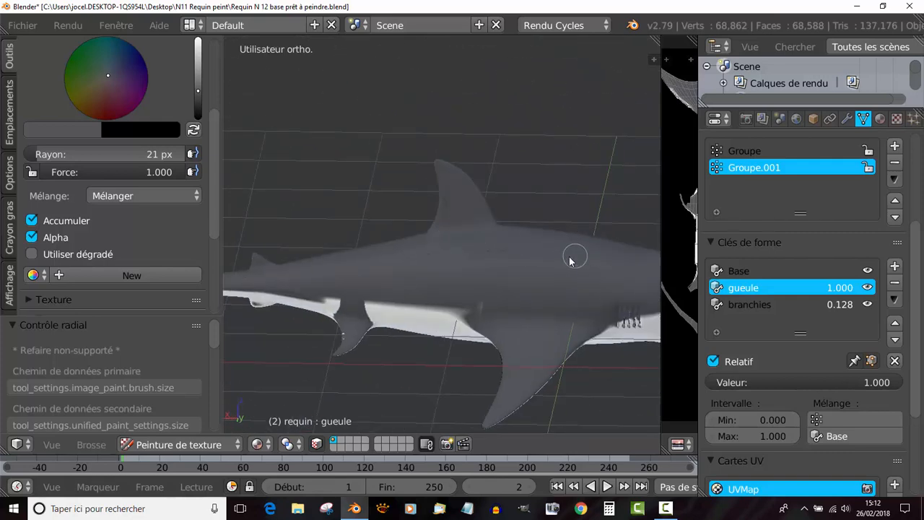
- Paint the opposite pelvic fin's base grey and round off the grey border in front of and behind it
middle_click_drag(573, 256, 495, 262)
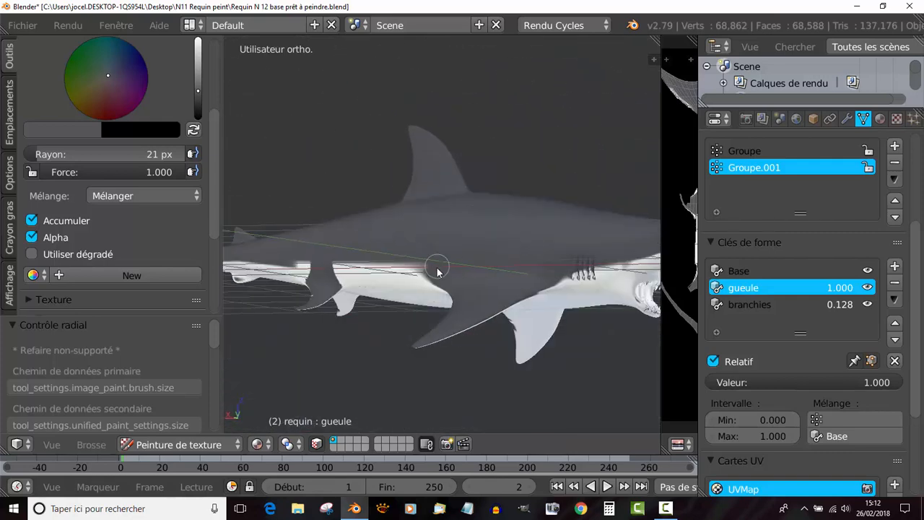
middle_click_drag(377, 258, 519, 290)
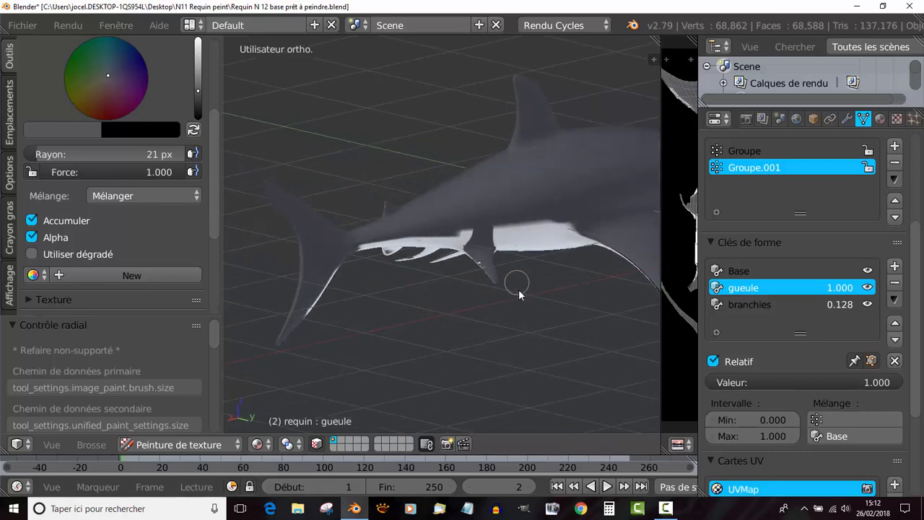
scroll(518, 289, "up", 2)
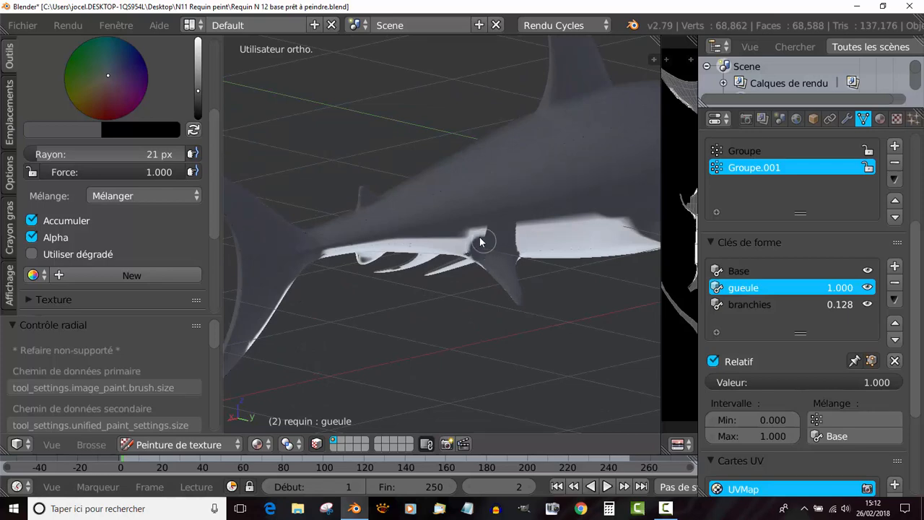
mouse_move(479, 237)
left_mouse_down()
mouse_move(469, 232)
mouse_move(484, 235)
mouse_move(472, 240)
mouse_move(484, 271)
left_mouse_up()
middle_click_drag(543, 327, 508, 304)
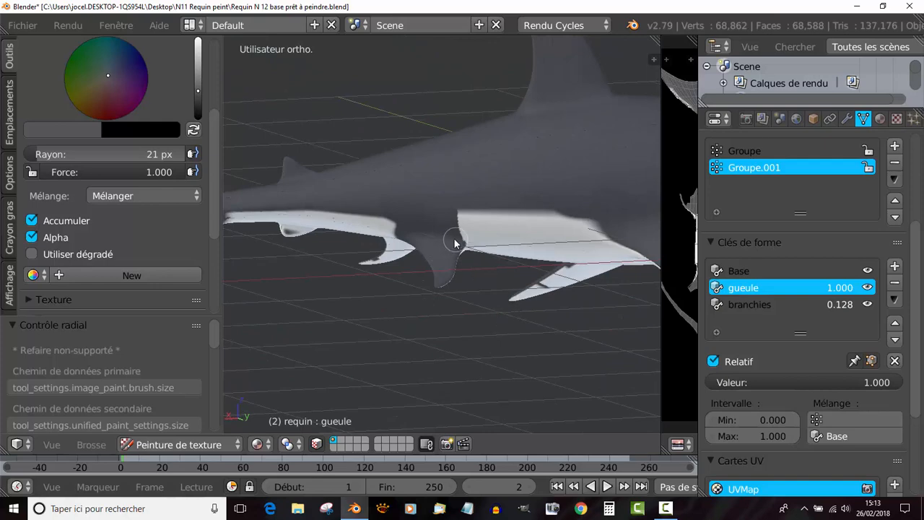
mouse_move(457, 241)
left_mouse_down()
mouse_move(481, 216)
mouse_move(462, 218)
mouse_move(497, 219)
left_mouse_up()
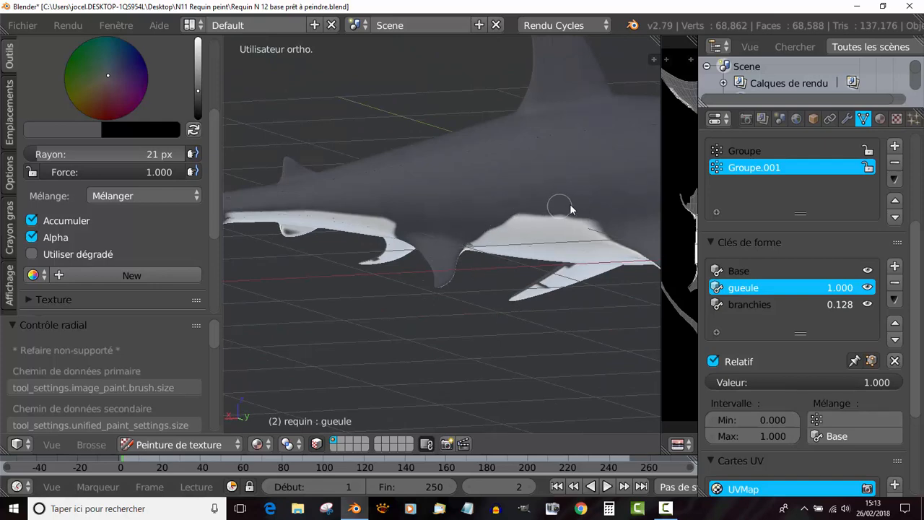
- Smooth the grey border above the white belly between the opposite side's pelvic and pectoral fins
scroll(552, 210, "down", 4)
mouse_move(553, 210)
middle_mouse_down()
mouse_move(536, 191)
mouse_move(530, 161)
mouse_move(556, 138)
mouse_move(530, 157)
middle_mouse_up()
scroll(490, 182, "up", 5)
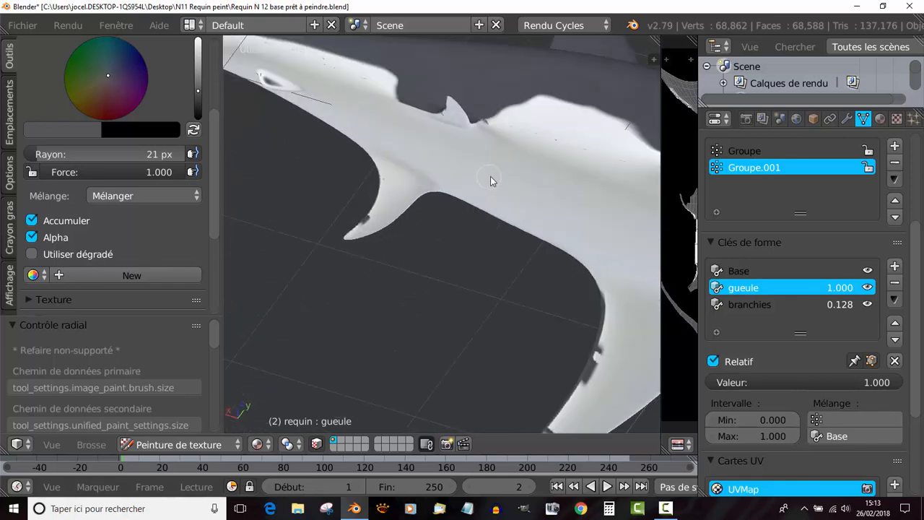
mouse_move(490, 181)
middle_mouse_down()
mouse_move(508, 183)
mouse_move(521, 202)
mouse_move(511, 216)
mouse_move(464, 233)
mouse_move(424, 233)
middle_mouse_up()
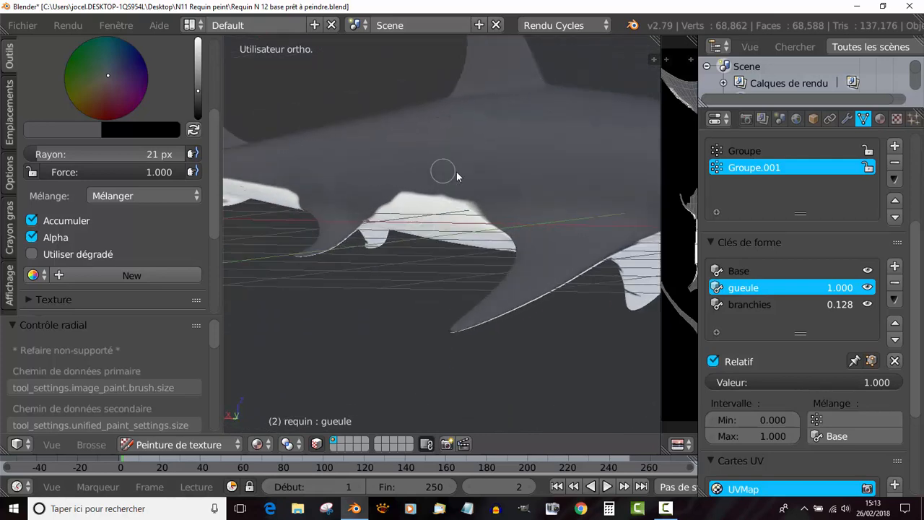
middle_click_drag(375, 178, 491, 205)
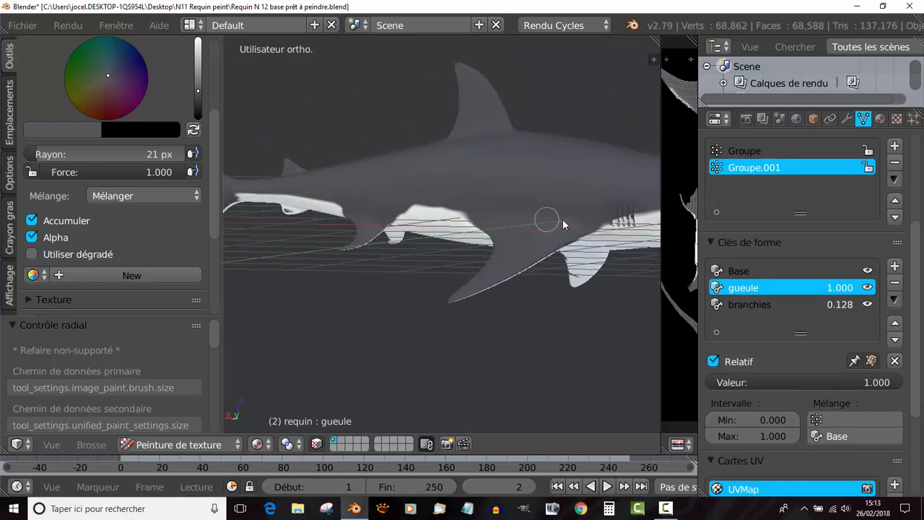
middle_click_drag(580, 222, 563, 213)
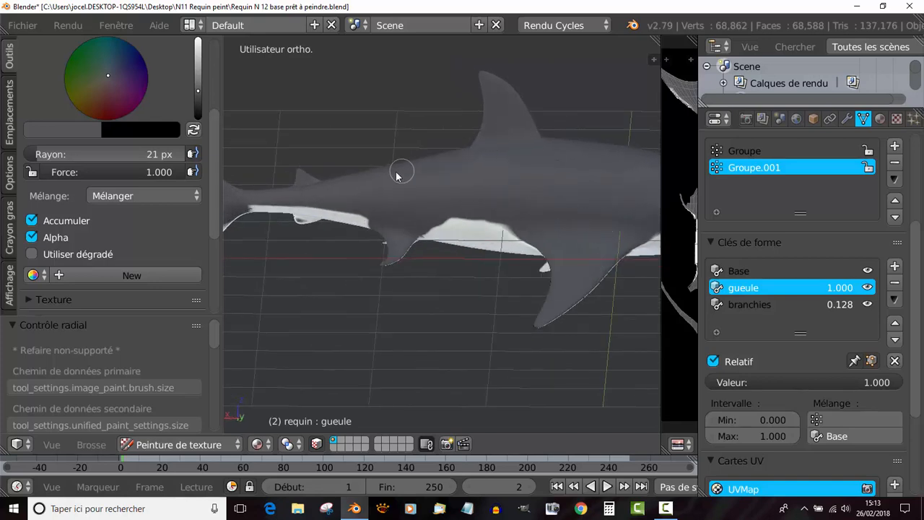
middle_click_drag(431, 177, 490, 177)
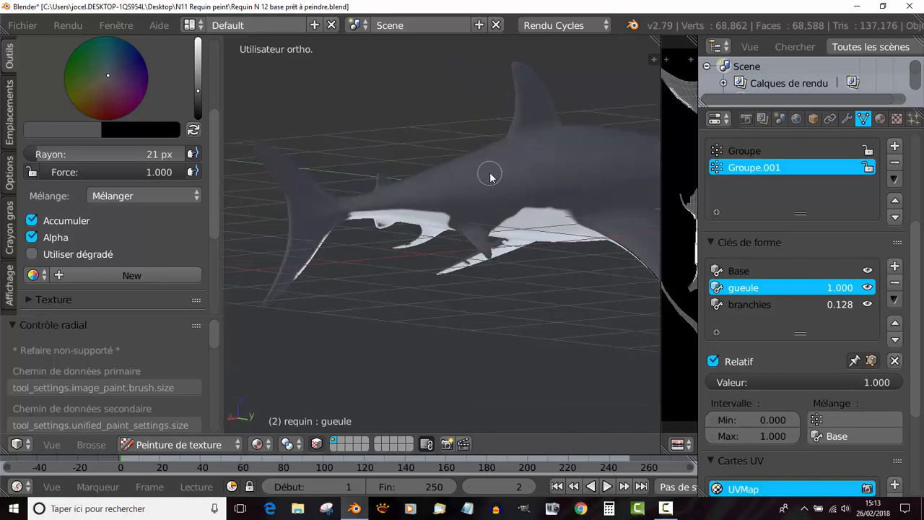
scroll(488, 184, "up", 2)
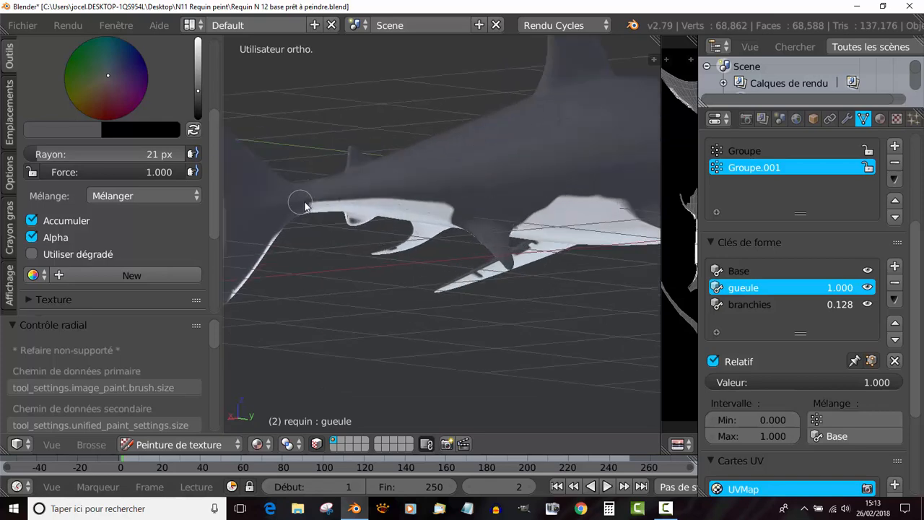
scroll(386, 182, "down", 3)
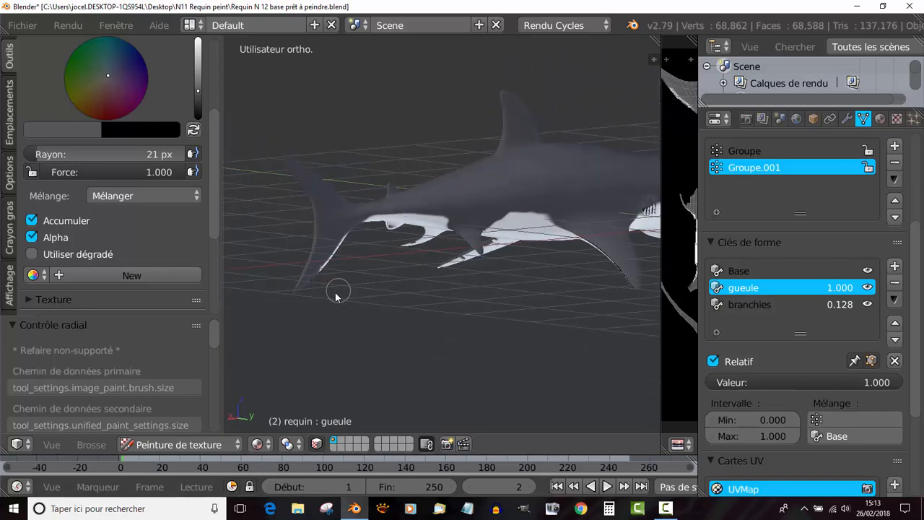
- Set the brush radius to 8 px and paint an irregular grey border above the white underside near the tail on the right flank
middle_click_drag(383, 311, 337, 312)
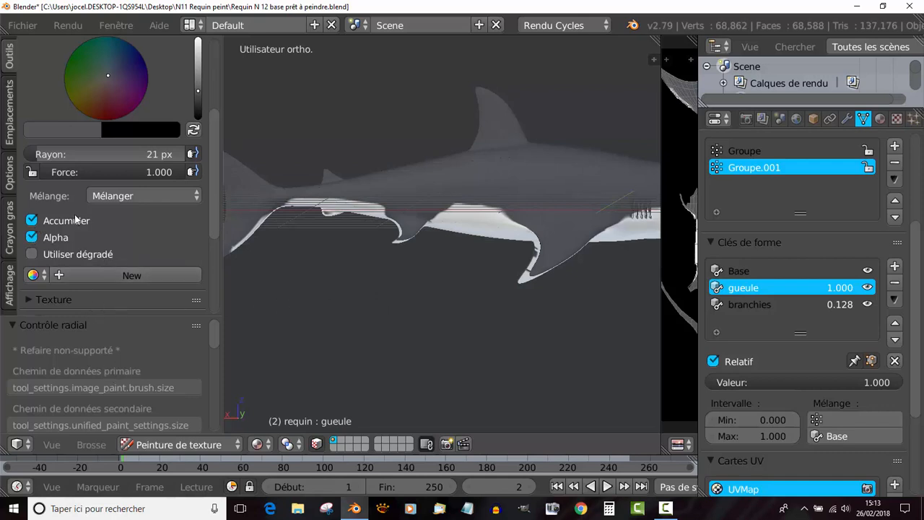
scroll(396, 265, "up", 1)
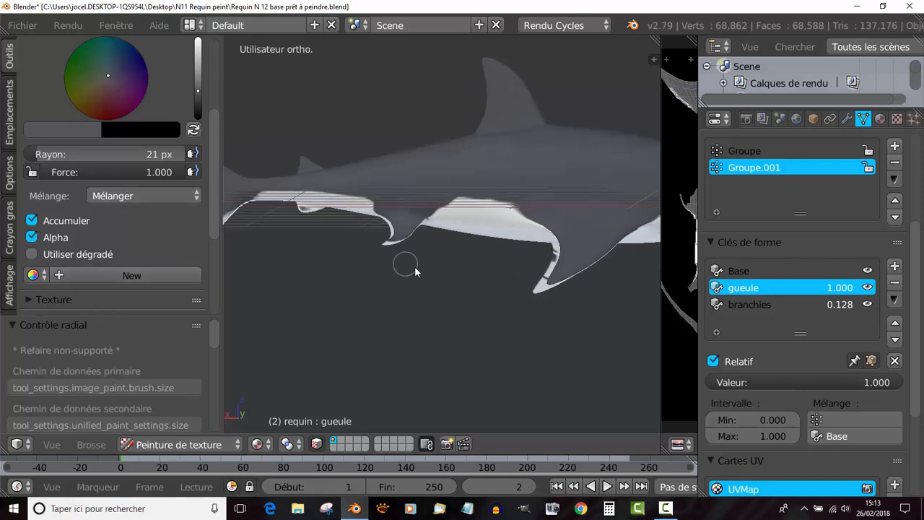
key("f")
left_click(474, 350)
scroll(352, 308, "up", 6)
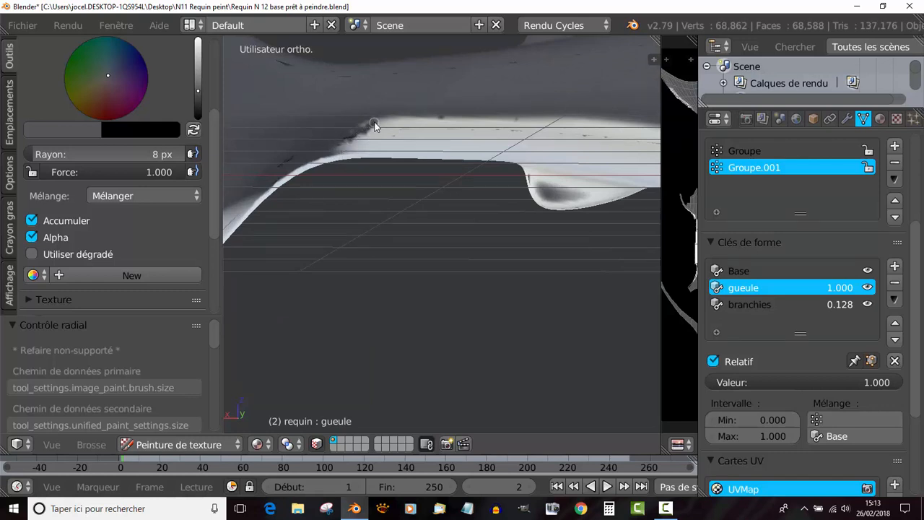
left_click_drag(388, 126, 446, 120)
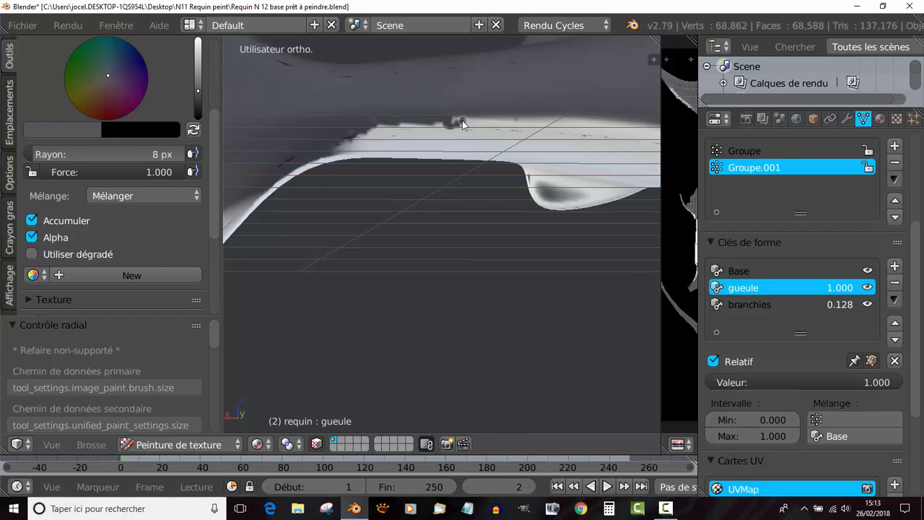
left_click_drag(492, 121, 512, 127)
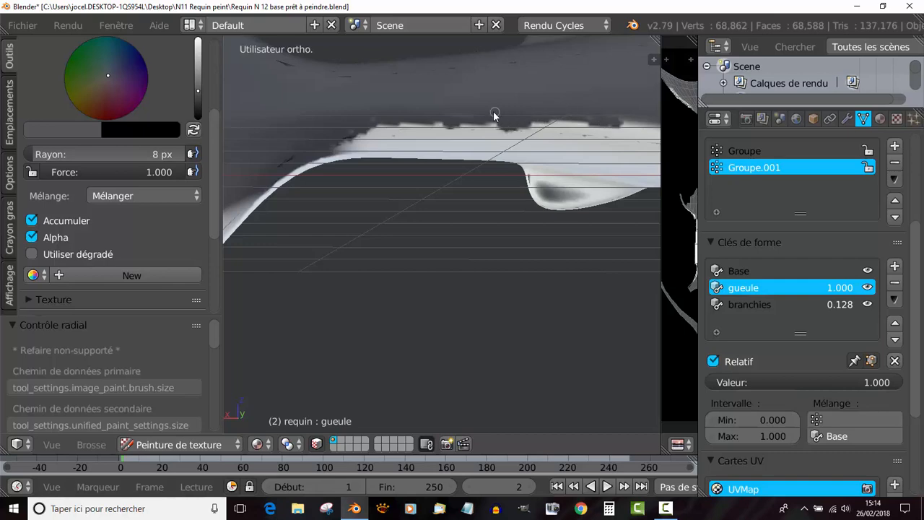
- Set the brush radius to 15 px and extend the grey border along the right flank to the pelvic fin
middle_click_drag(411, 123, 320, 238)
scroll(414, 206, "up", 3)
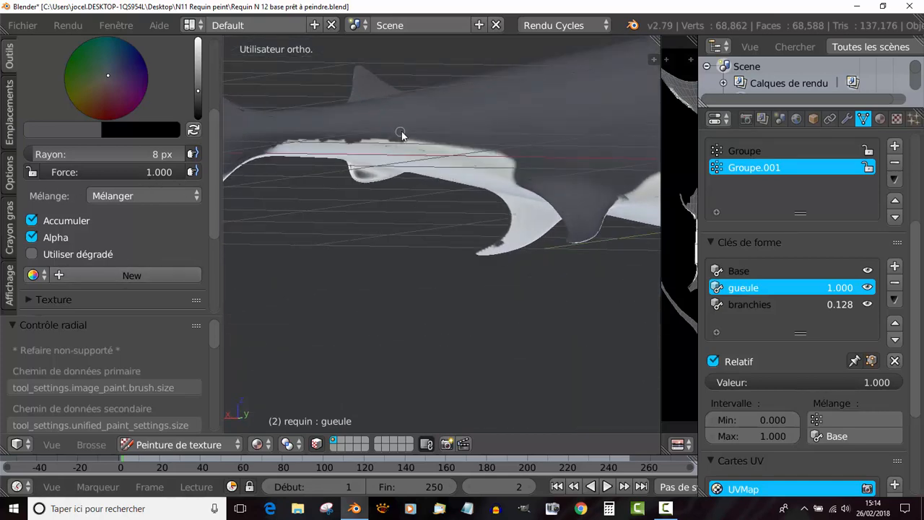
key("f")
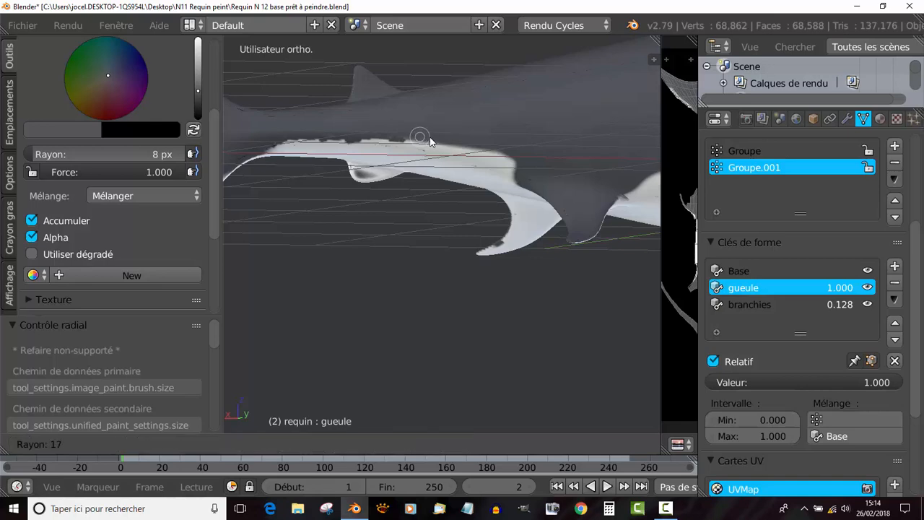
left_click(428, 140)
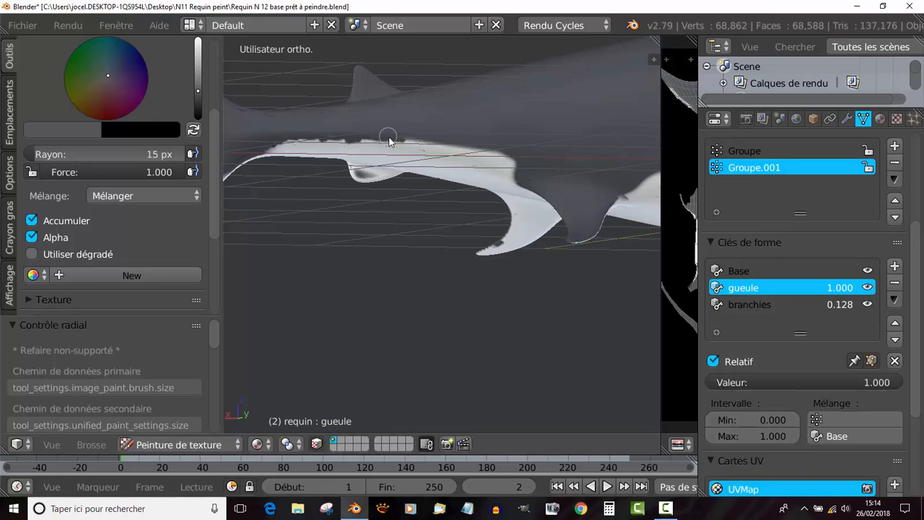
left_click_drag(401, 137, 526, 159)
scroll(529, 162, "down", 3)
- Rework the grey border above the white belly between the right pelvic and pectoral fins
middle_click_drag(528, 162, 393, 161)
scroll(401, 194, "up", 2)
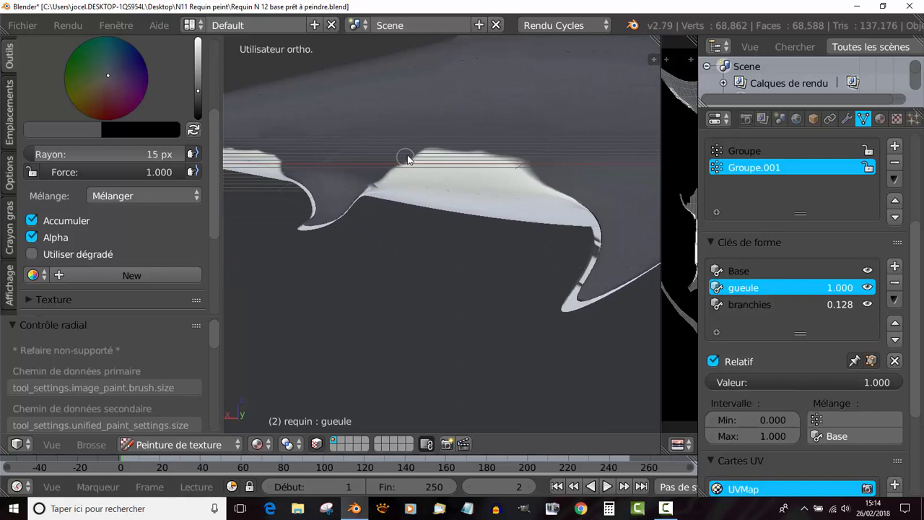
mouse_move(424, 151)
left_mouse_down()
mouse_move(489, 153)
mouse_move(540, 173)
left_mouse_up()
scroll(563, 183, "down", 3)
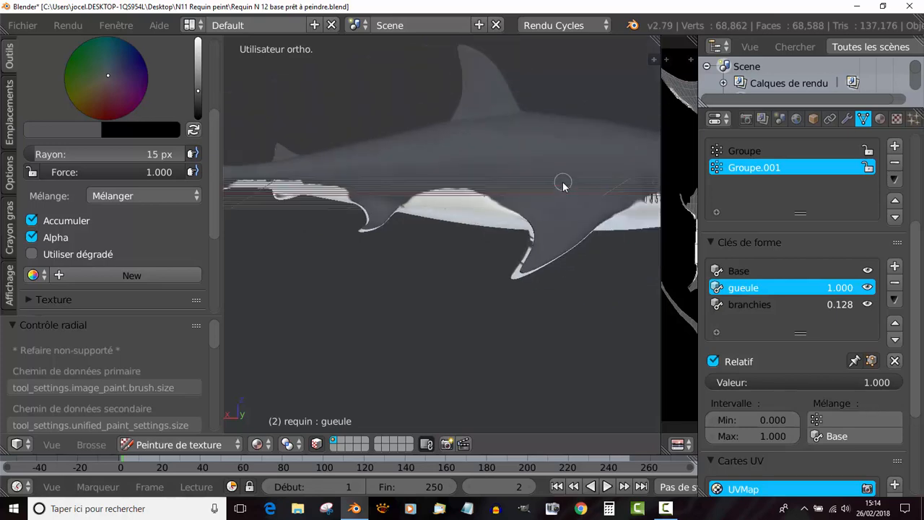
- Paint a wavy grey border along the right side of the head from the gill slits to the snout
mouse_move(567, 193)
middle_mouse_down("shift")
mouse_move(374, 180)
mouse_move(357, 247)
mouse_move(344, 237)
mouse_move(323, 242)
mouse_move(354, 219)
middle_mouse_up("shift")
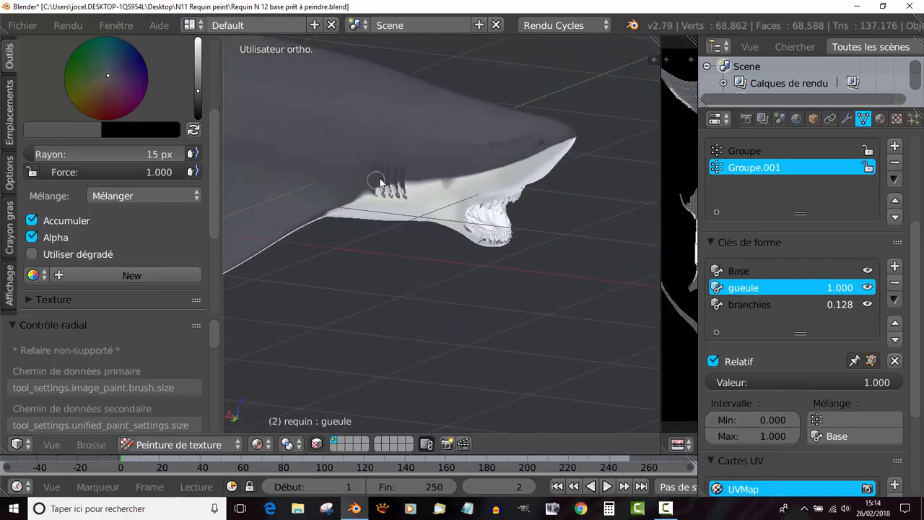
middle_click_drag(392, 176, 399, 159)
scroll(394, 155, "up", 2)
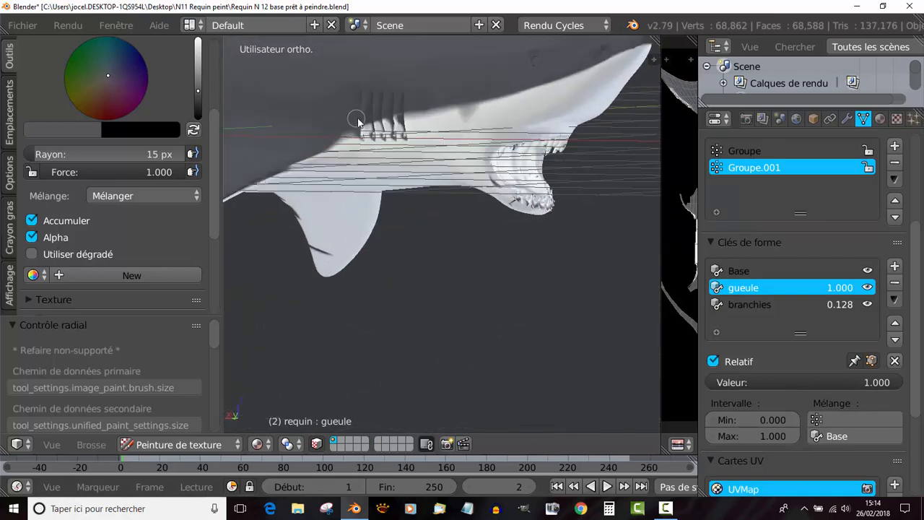
mouse_move(380, 117)
left_mouse_down()
mouse_move(454, 112)
mouse_move(591, 67)
left_mouse_up()
- Paint a wavy grey border along the left side of the head from the snout to the gill slits
middle_click_drag(599, 96, 451, 201)
scroll(305, 146, "up", 2)
scroll(450, 200, "up", 3)
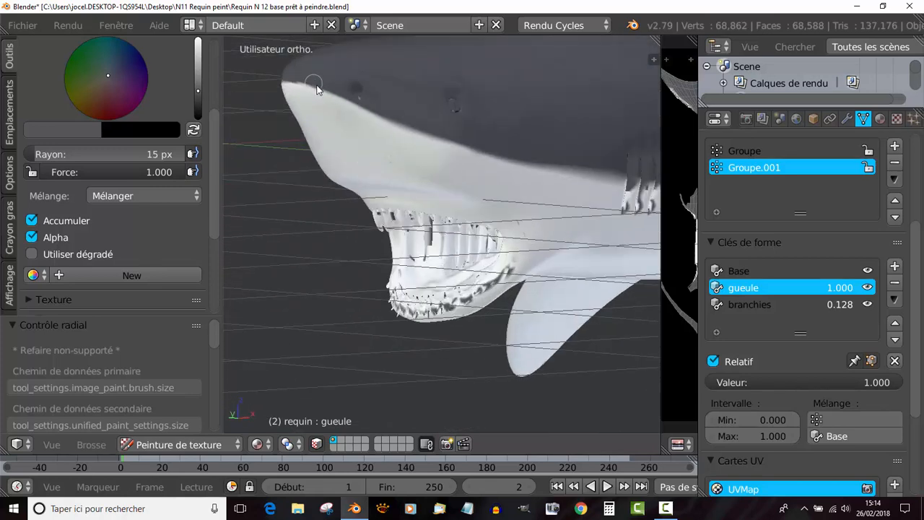
left_click_drag(337, 101, 453, 142)
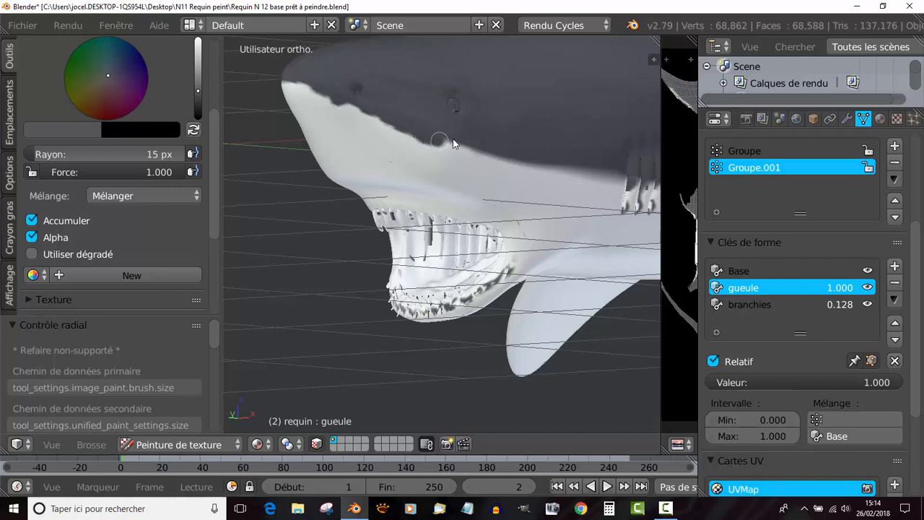
mouse_move(498, 160)
left_mouse_down()
mouse_move(613, 179)
mouse_move(575, 173)
left_mouse_up()
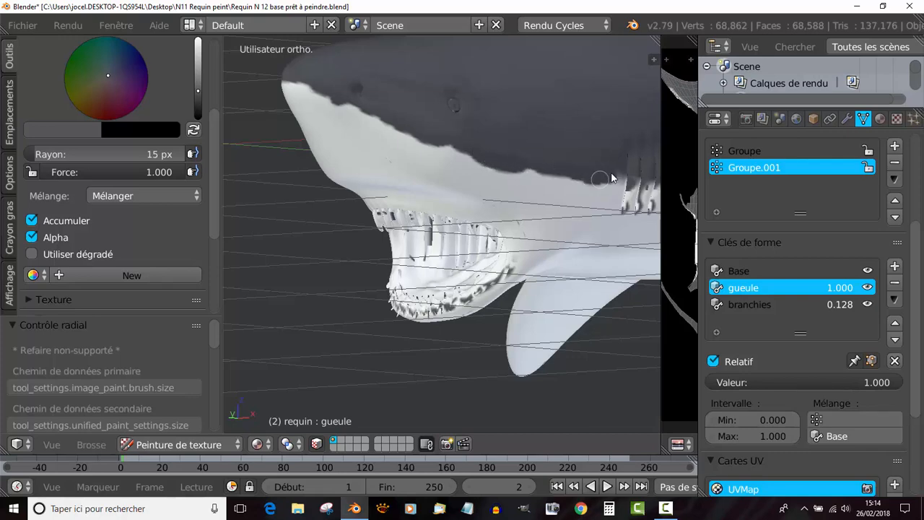
- Touch up the grey border around and just behind the gill slits on the left side
mouse_move(632, 179)
middle_mouse_down()
mouse_move(607, 189)
mouse_move(515, 179)
middle_mouse_up()
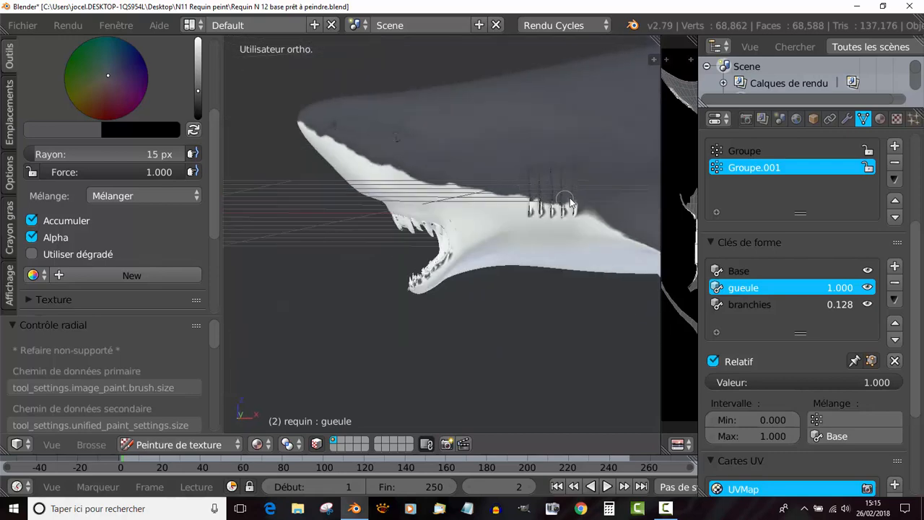
middle_click_drag(583, 199, 468, 176)
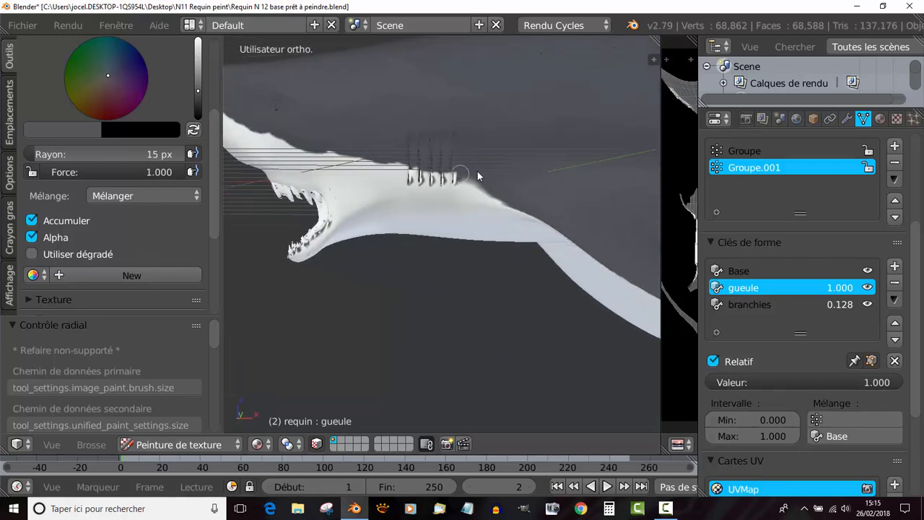
left_click_drag(477, 172, 478, 182)
scroll(521, 204, "down", 3)
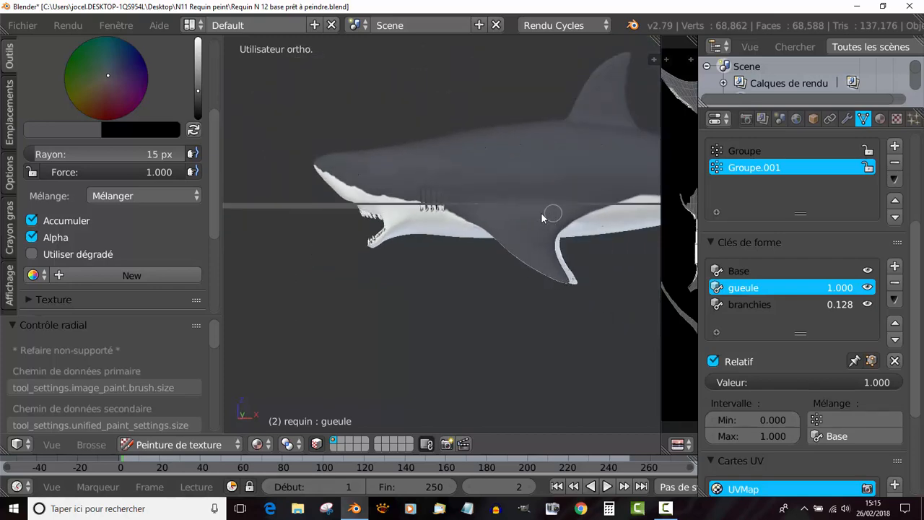
- Paint a wavy grey border above the white belly between the left pectoral and pelvic fins
middle_click_drag(543, 213, 425, 210, "shift")
scroll(428, 219, "up", 3)
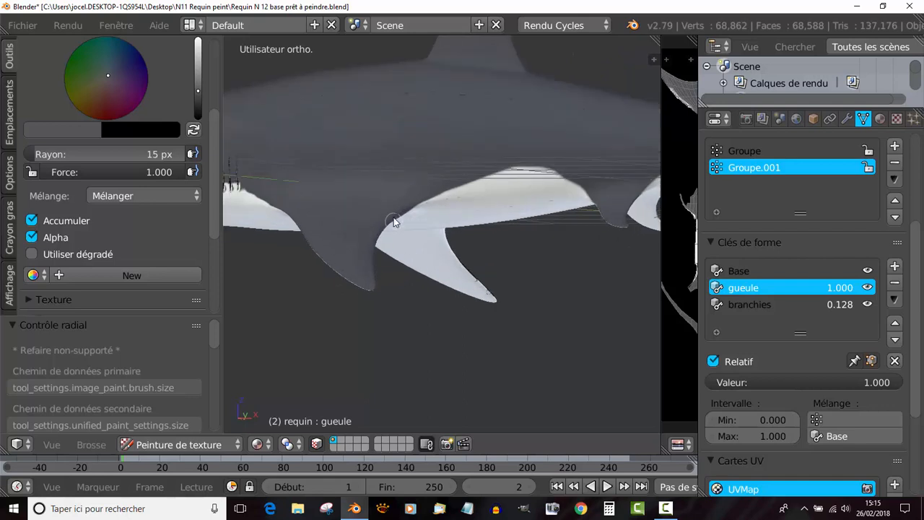
mouse_move(433, 202)
left_mouse_down()
mouse_move(493, 177)
mouse_move(542, 172)
mouse_move(578, 191)
left_mouse_up()
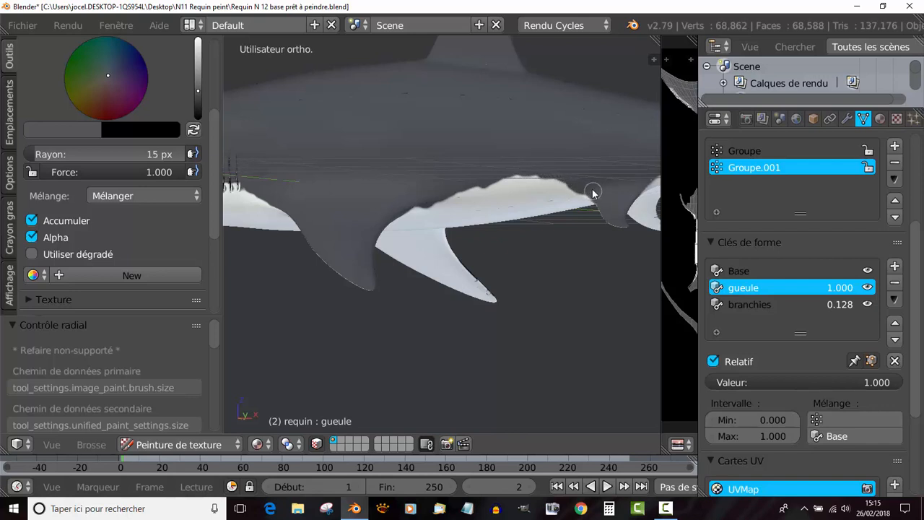
scroll(592, 194, "down", 3)
- Continue the wavy grey border from the left pelvic fin along the underside to the tail
scroll(454, 186, "up", 2)
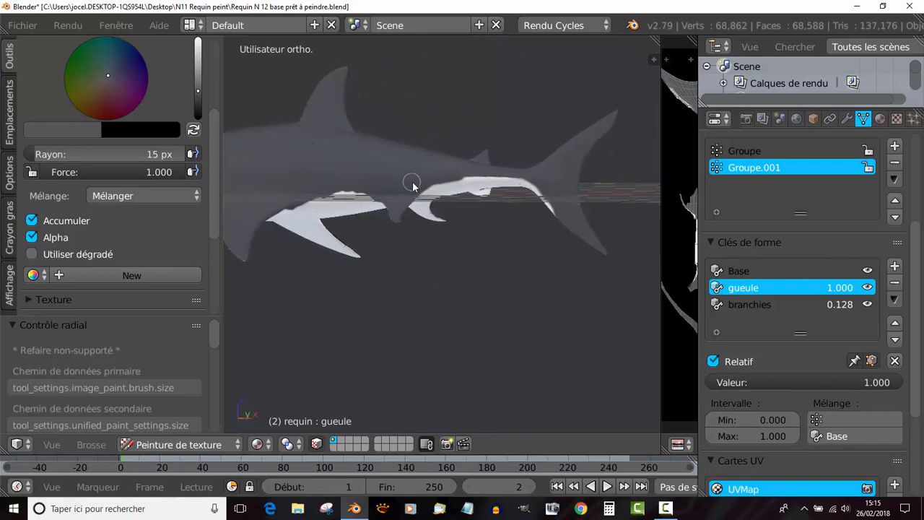
scroll(423, 200, "up", 2)
left_click_drag(386, 145, 556, 114)
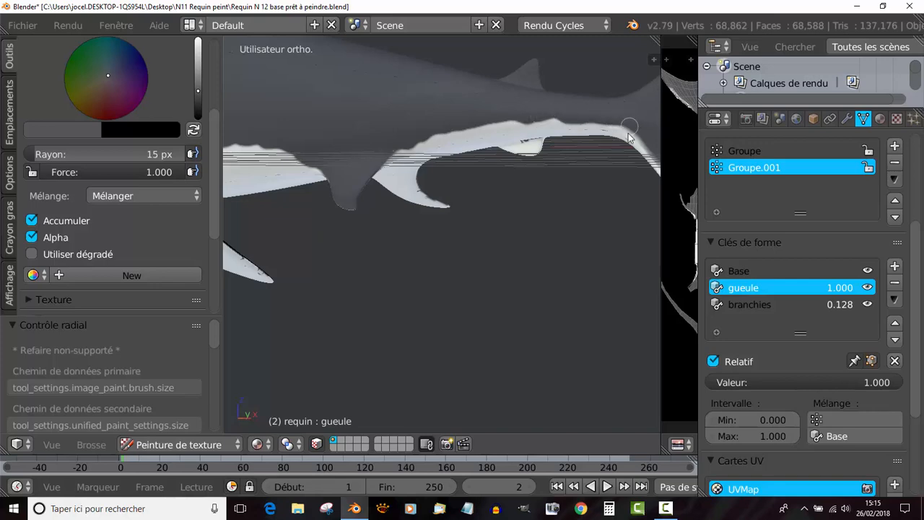
scroll(619, 123, "down", 3)
- Brighten the brush colour to near white, try it on the pectoral fin's underside, and undo the stroke
middle_click_drag(552, 177, 396, 261)
scroll(383, 252, "up", 6)
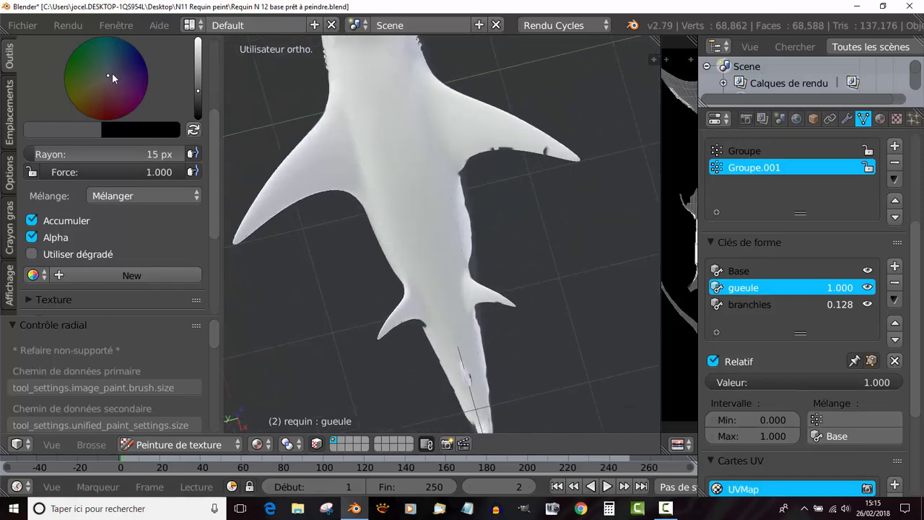
left_click_drag(197, 90, 198, 39)
scroll(465, 80, "up", 2)
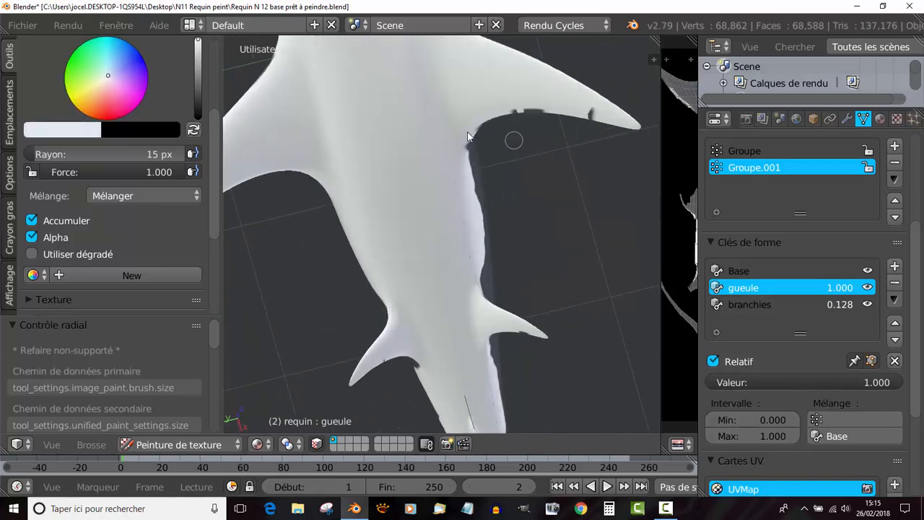
mouse_move(529, 83)
left_mouse_down()
mouse_move(498, 99)
mouse_move(534, 103)
left_mouse_up()
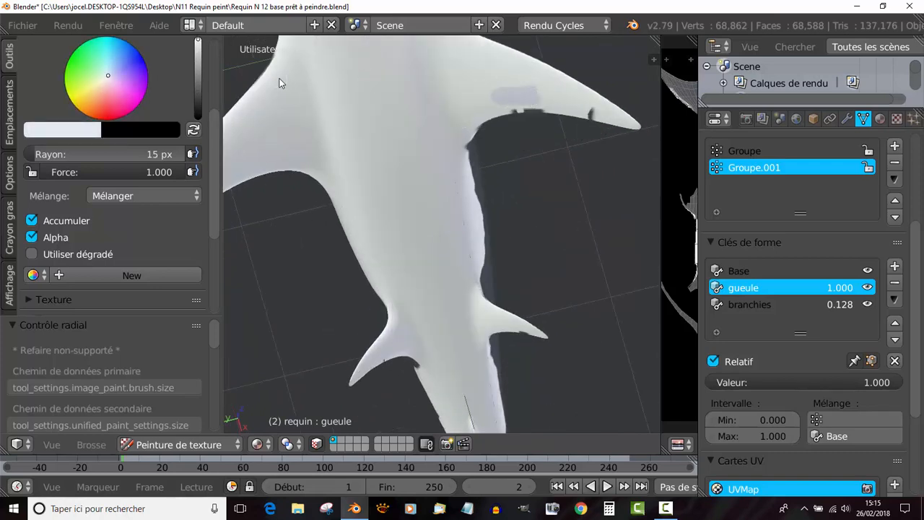
key("ctrl+z")
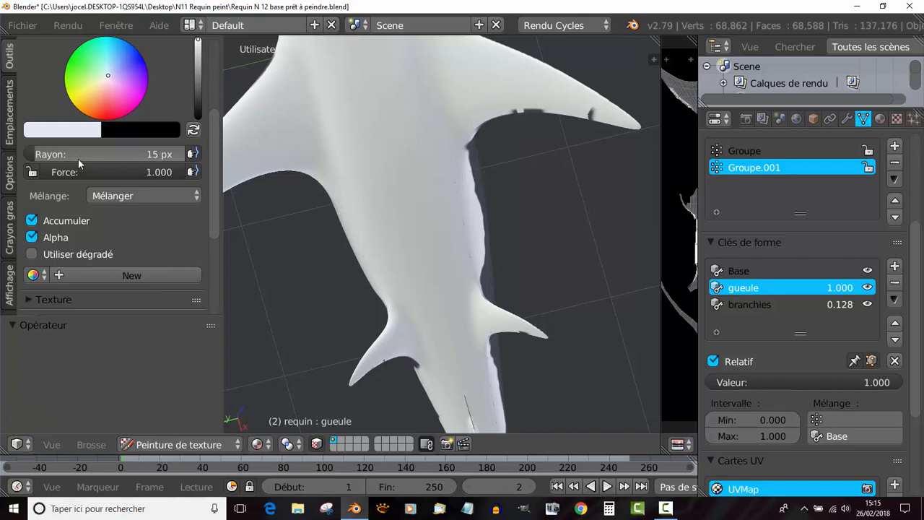
- Neutralise the brush colour, sample the belly's shade, try it on the pectoral fin's rear edge, and undo the stroke
left_click(105, 78)
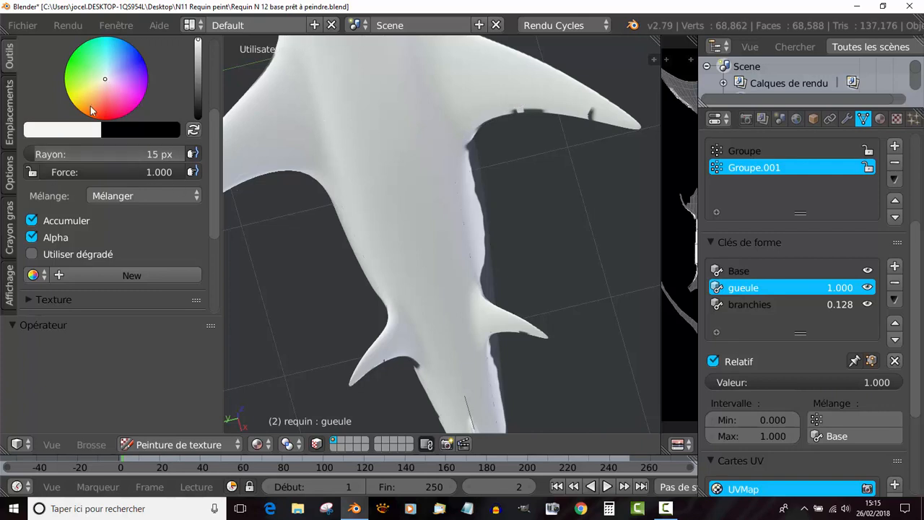
left_click(75, 132)
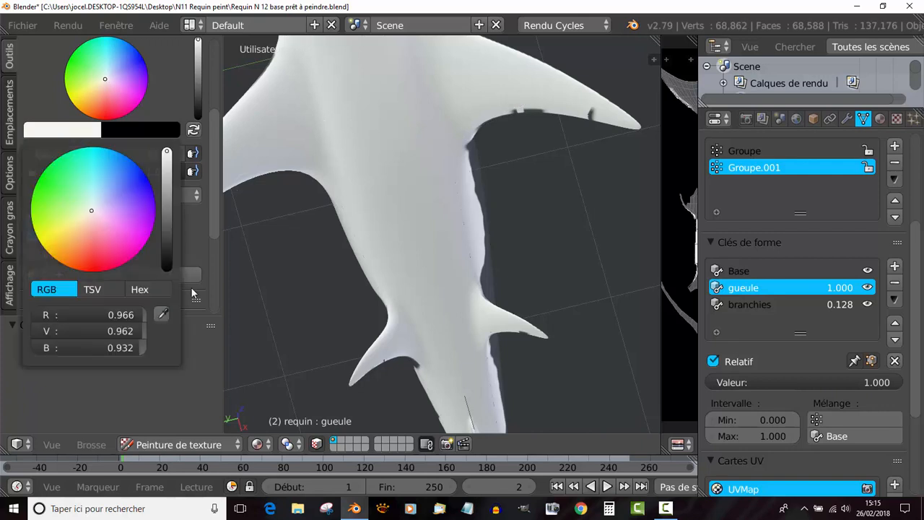
left_click(161, 313)
left_click(387, 116)
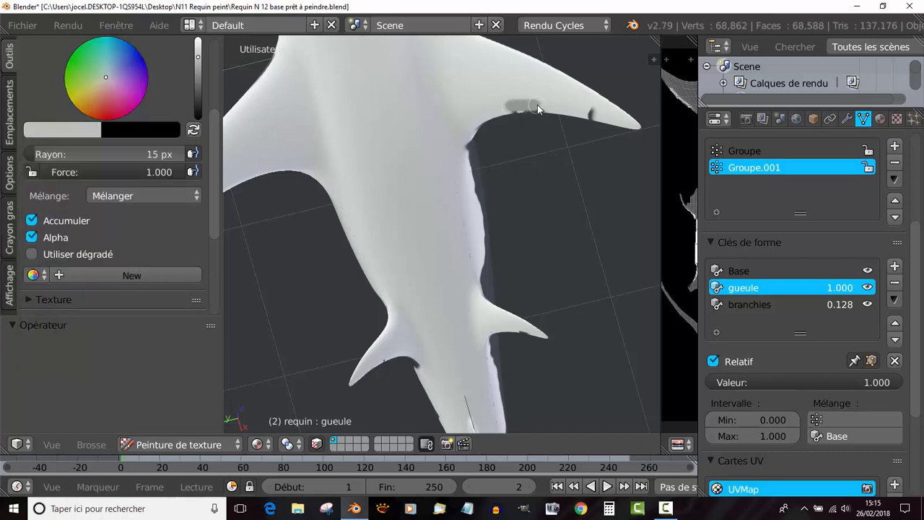
key("ctrl+z")
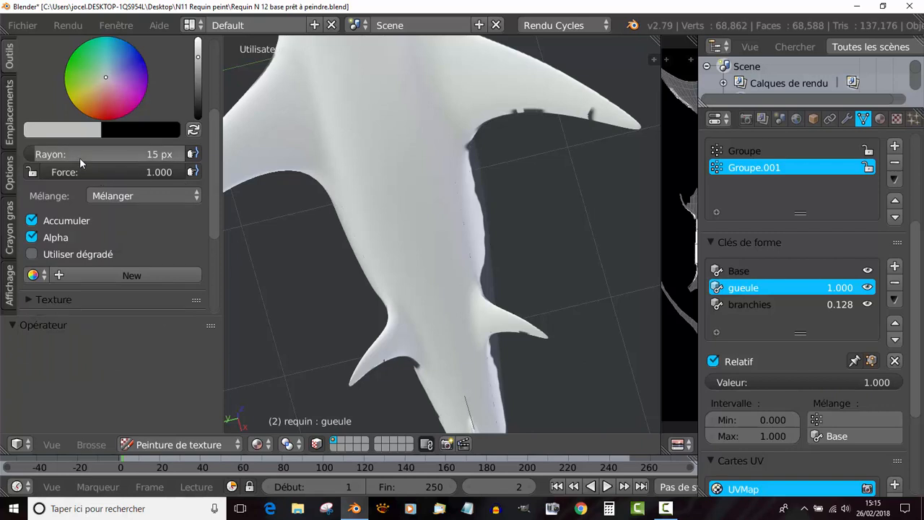
- Sample the brush colour from a close-up of the belly and raise its brightness to a light off-white
scroll(353, 159, "up", 8)
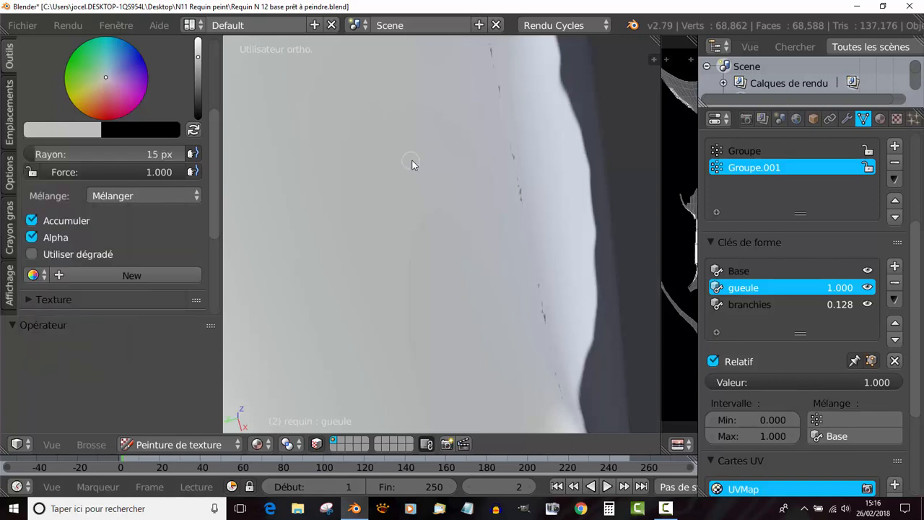
left_click(53, 136)
left_click(162, 314)
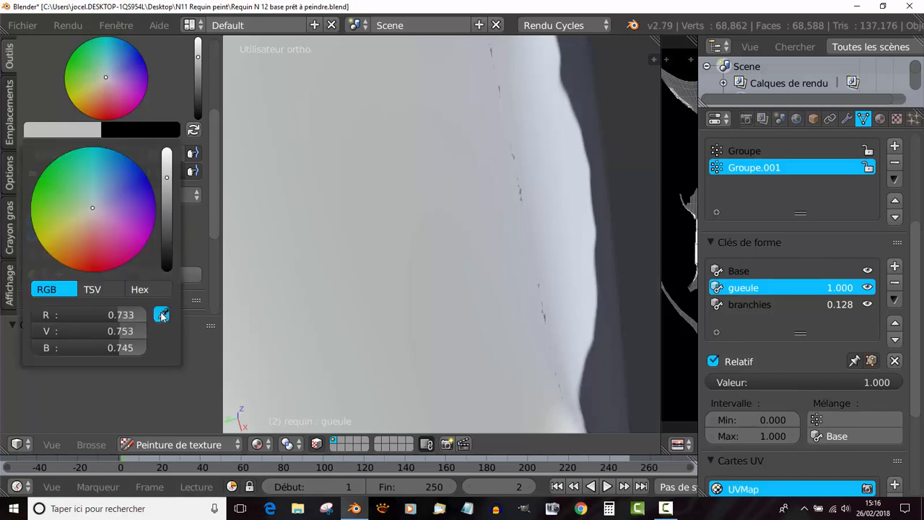
left_click(412, 172)
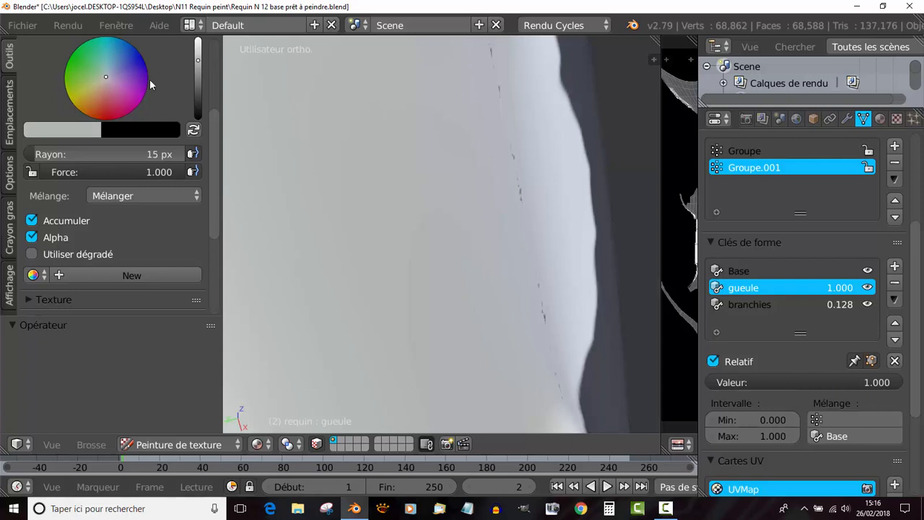
left_click_drag(198, 60, 198, 44)
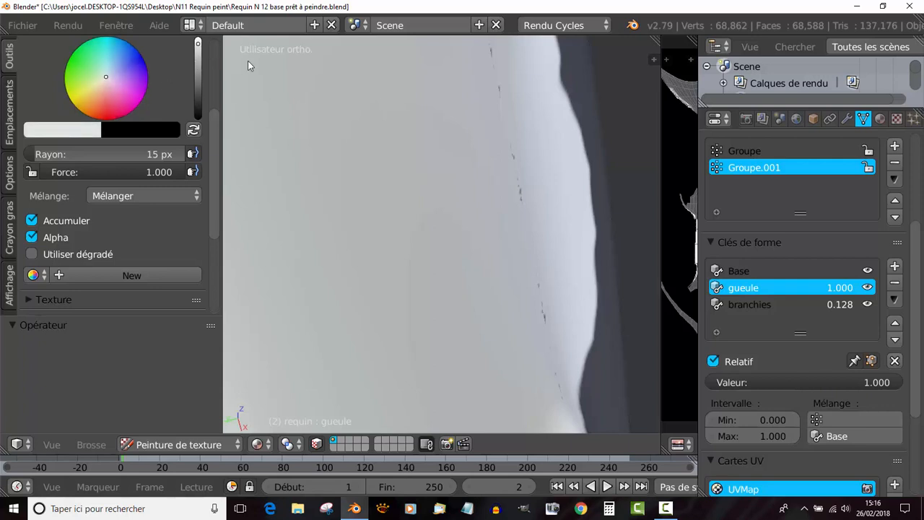
- Try the off-white over the dark marks on the pectoral fin's rear edge and undo the stroke
scroll(424, 133, "down", 8)
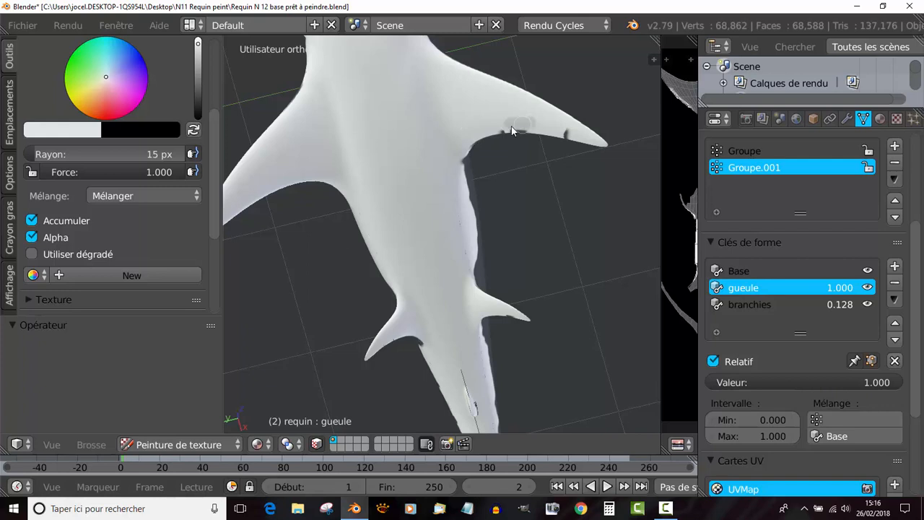
left_click_drag(511, 130, 503, 127)
key("ctrl+z")
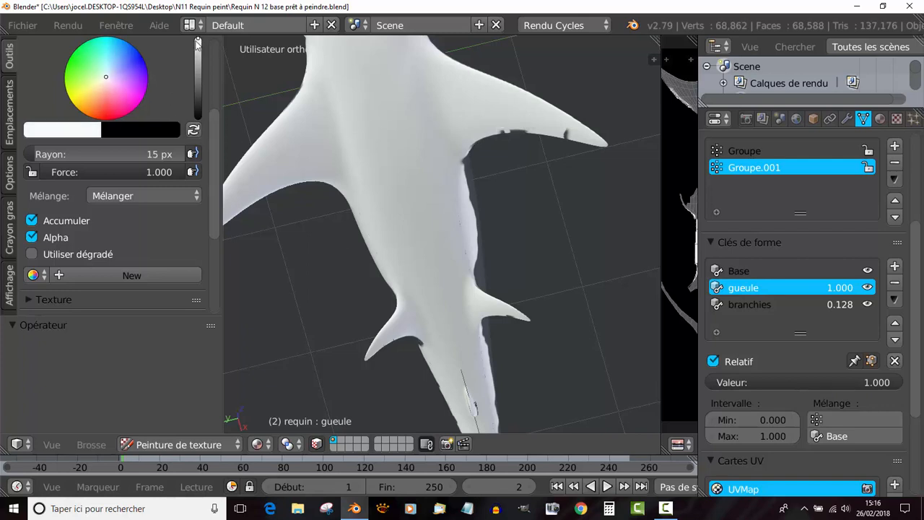
- Cover the dark marks along the rear edge of the pectoral fin's underside with the white brush
scroll(101, 123, "up", 3)
scroll(104, 134, "up", 1)
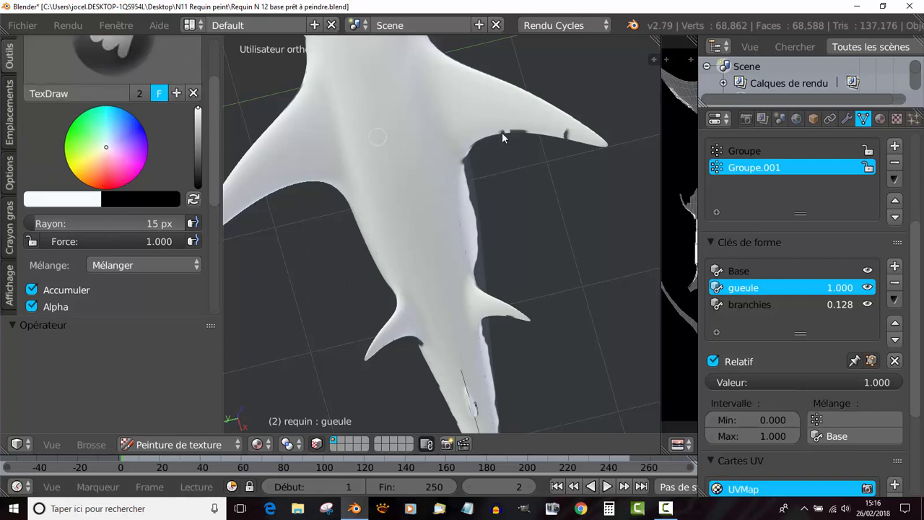
left_click_drag(503, 137, 517, 129)
scroll(445, 161, "down", 4)
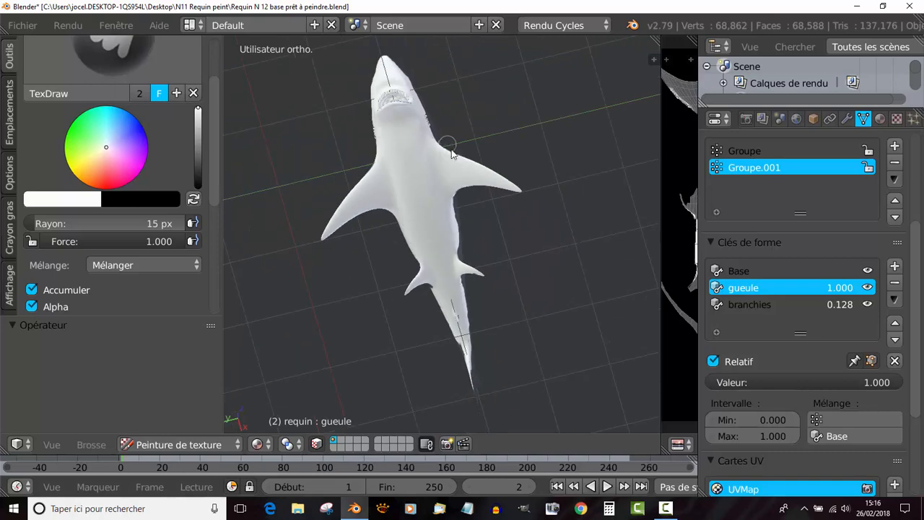
middle_click_drag(447, 153, 346, 128)
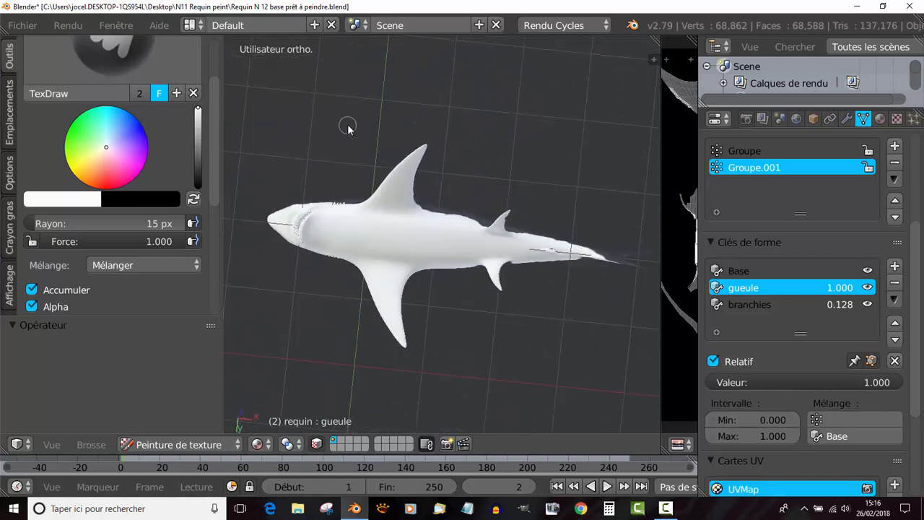
- Paint the dark edge near one pelvic fin's tip white on its underside
middle_click_drag(441, 170, 425, 187)
scroll(425, 173, "up", 5)
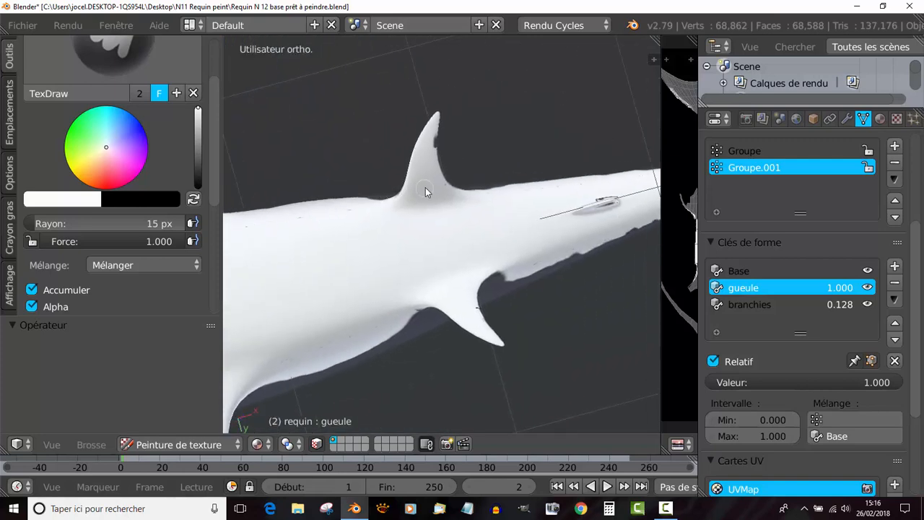
scroll(437, 132, "up", 2)
mouse_move(429, 98)
left_mouse_down()
mouse_move(430, 61)
mouse_move(448, 144)
left_mouse_up()
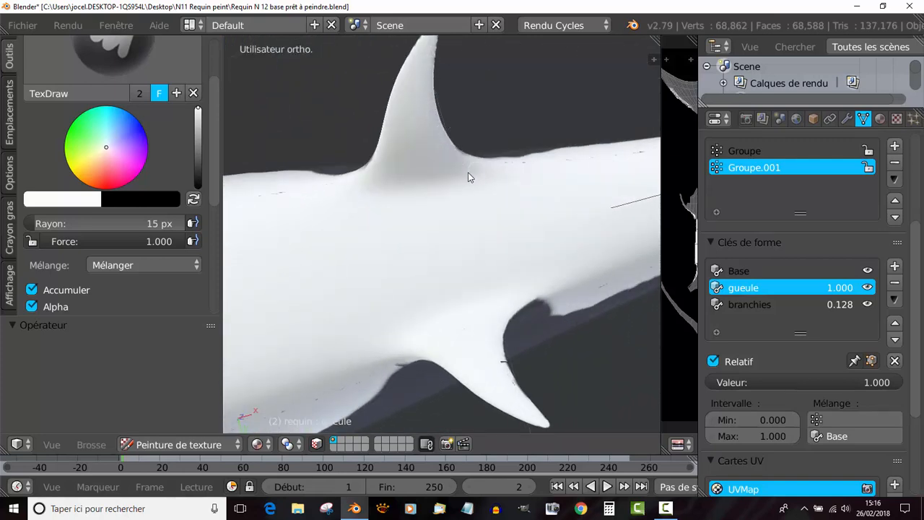
- Paint white over the small dark mark on the underside of the tail, behind the pelvic fins
scroll(464, 169, "down", 3)
middle_click_drag(461, 158, 445, 184)
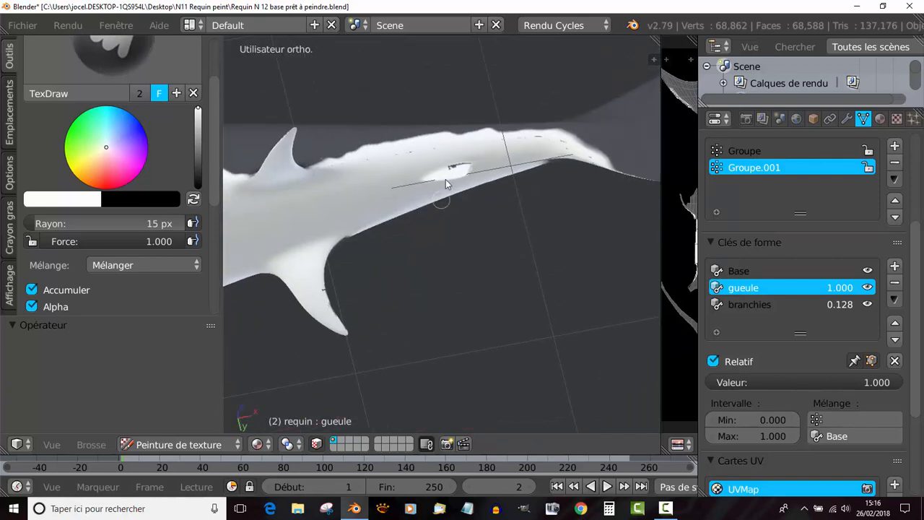
scroll(445, 180, "up", 2)
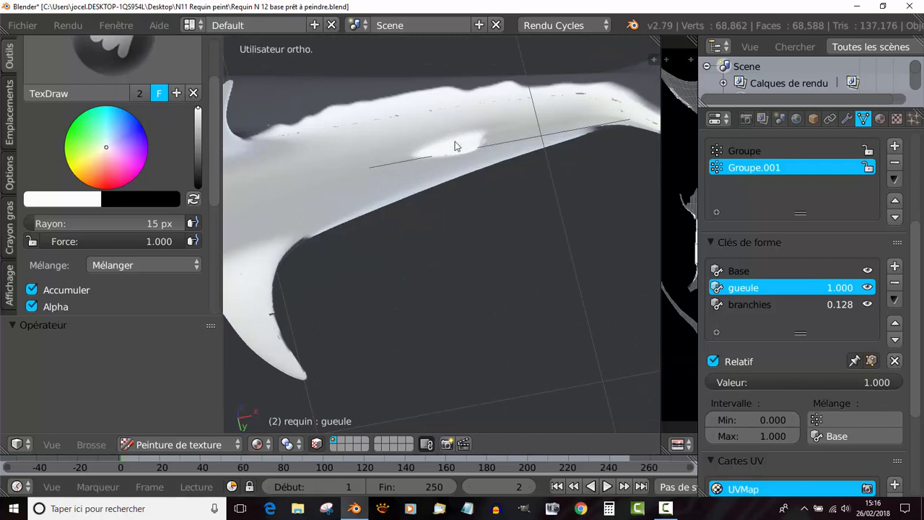
- Cover the remaining dark spots on the other pelvic fin's rear edge with white
scroll(419, 177, "down", 3)
middle_click_drag(382, 208, 488, 137, "shift")
scroll(445, 208, "up", 1)
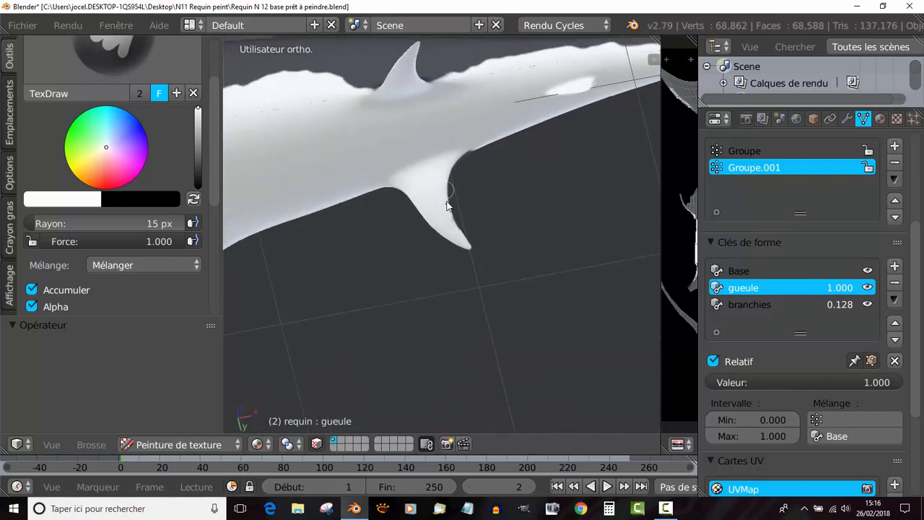
middle_click_drag(450, 161, 334, 244)
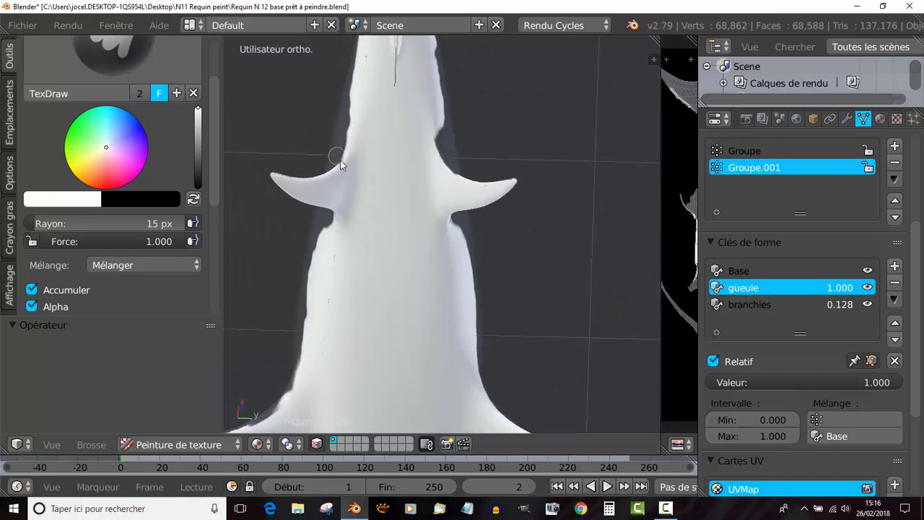
middle_click_drag(363, 282, 302, 264)
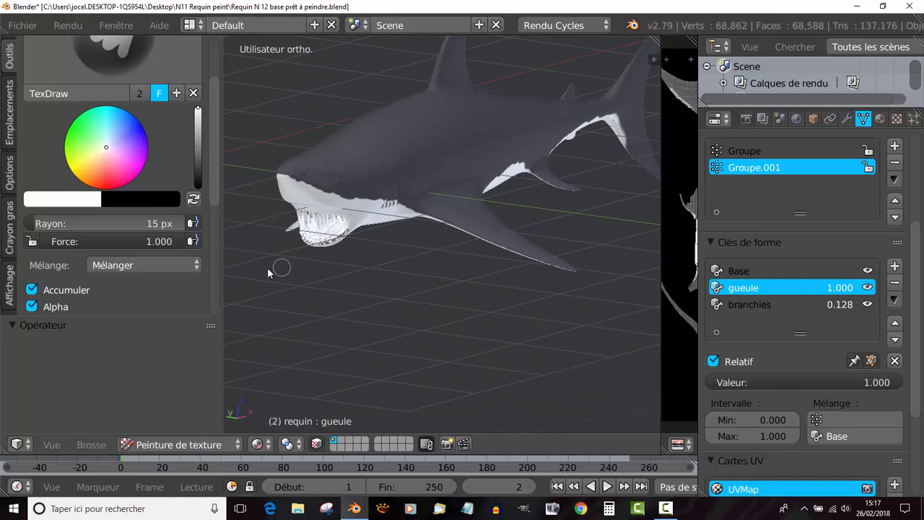
- Darken the brush colour to near black, turn off Accumulate, and lower the brush strength to 0.861
left_click_drag(199, 112, 197, 183)
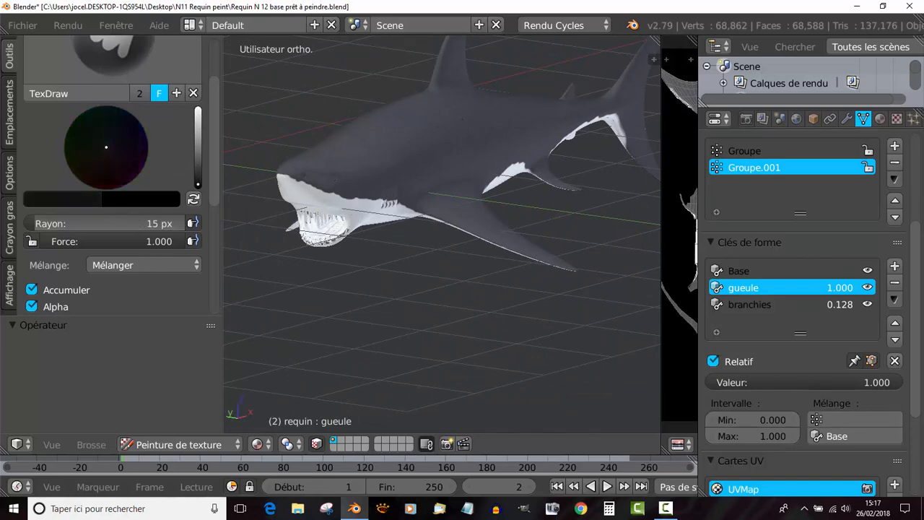
middle_click_drag(361, 171, 520, 239)
scroll(216, 215, "down", 3)
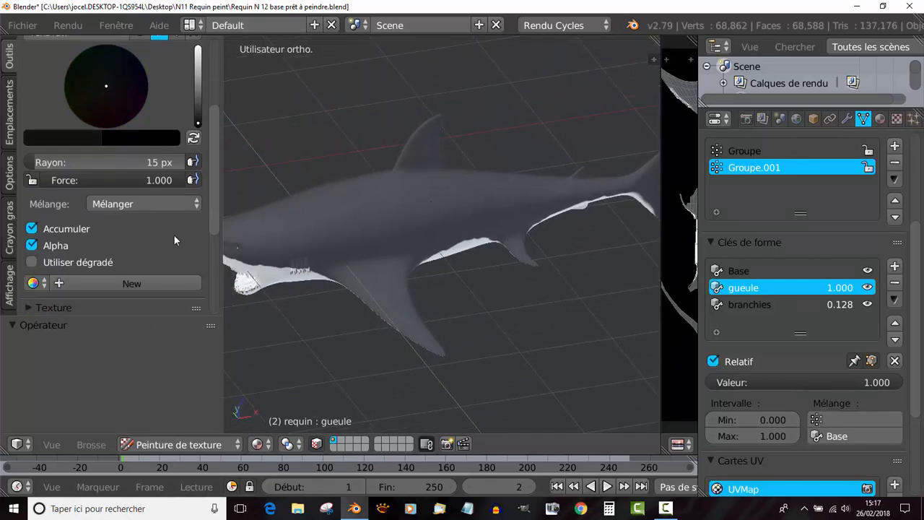
left_click(32, 229)
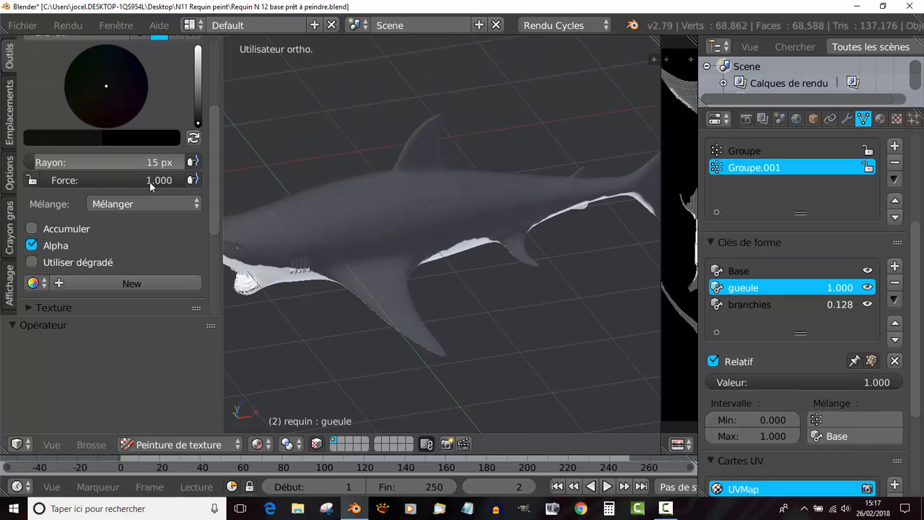
left_click_drag(153, 180, 131, 181)
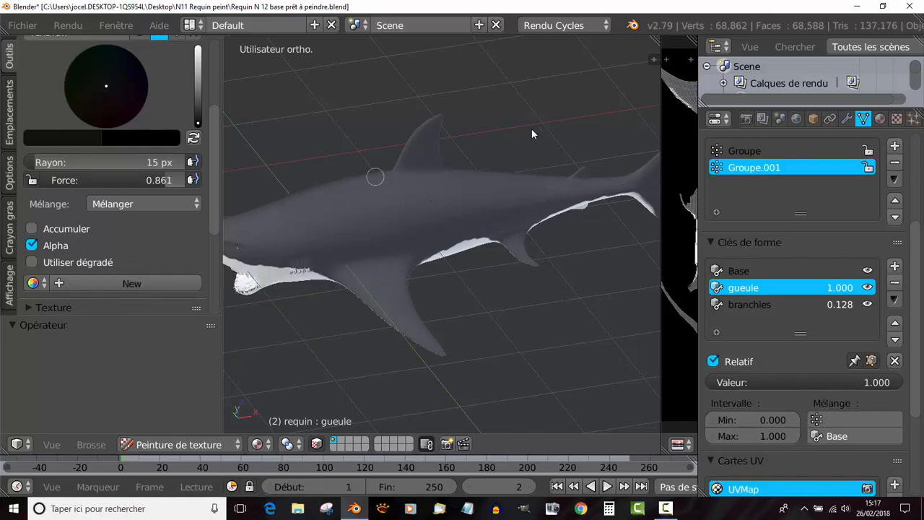
- Set the brush colour to pure black, its strength to 0.629 and its radius to 36 px
middle_click_drag(491, 130, 480, 125)
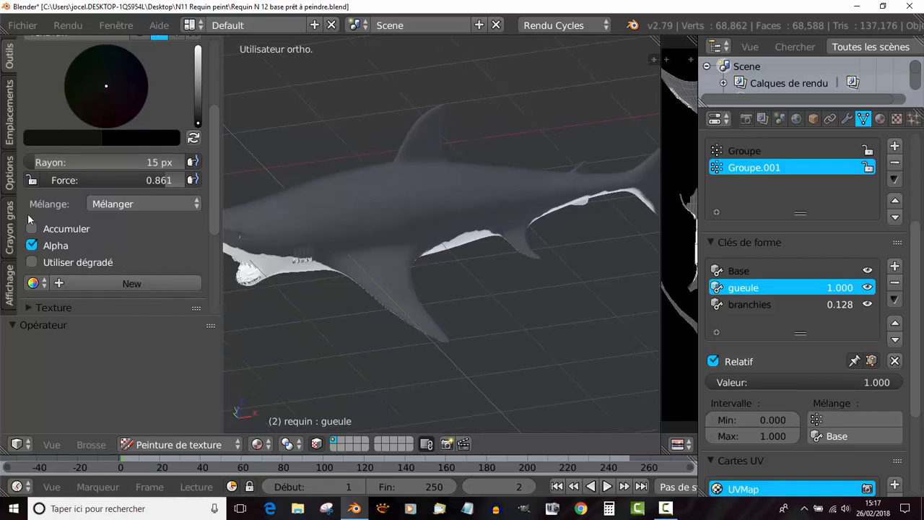
middle_click_drag(398, 144, 344, 181)
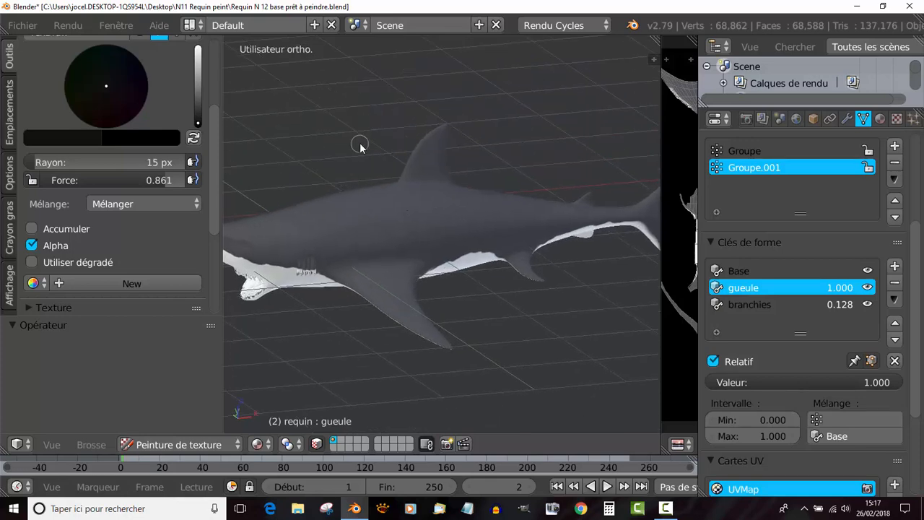
middle_click_drag(400, 144, 411, 209)
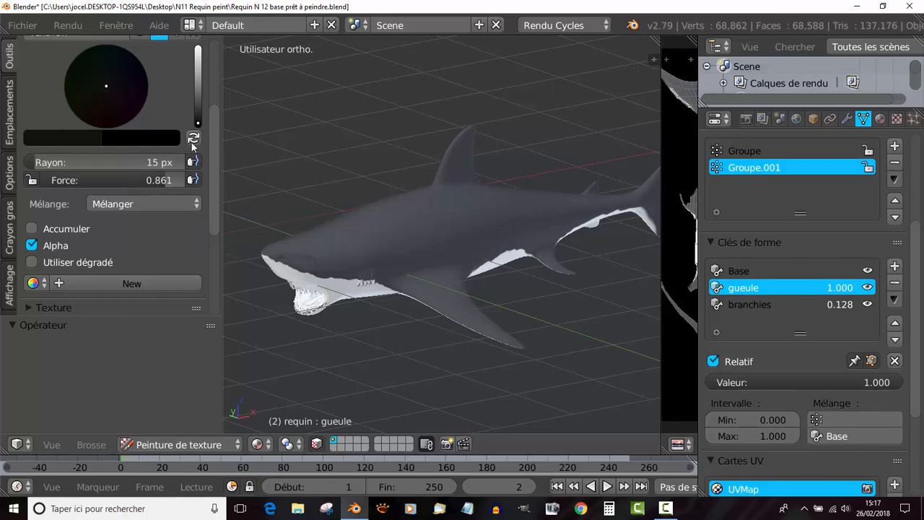
left_click_drag(199, 124, 199, 129)
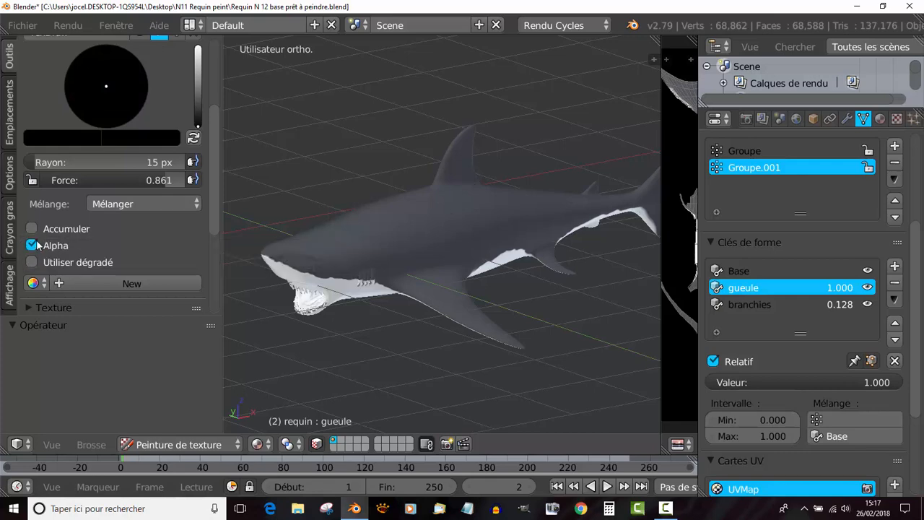
left_click_drag(164, 179, 131, 179)
middle_click_drag(422, 149, 401, 153)
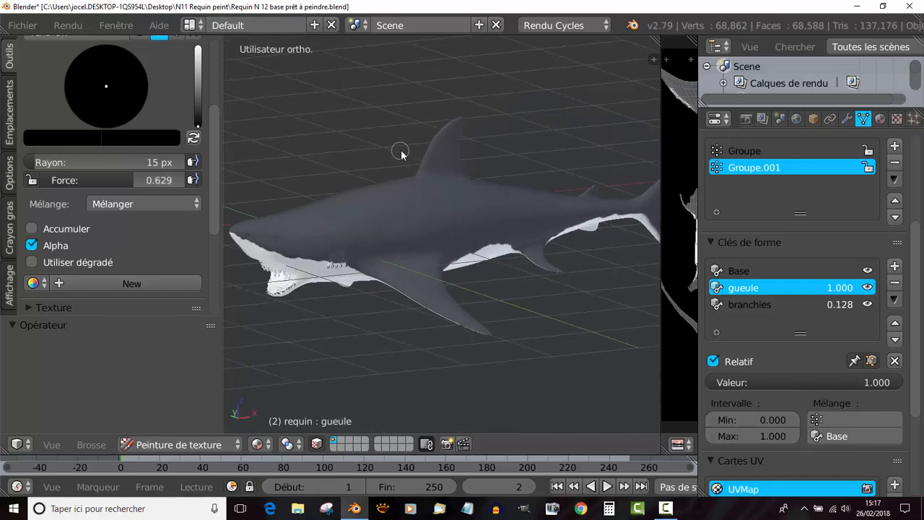
key("f")
left_click(427, 144)
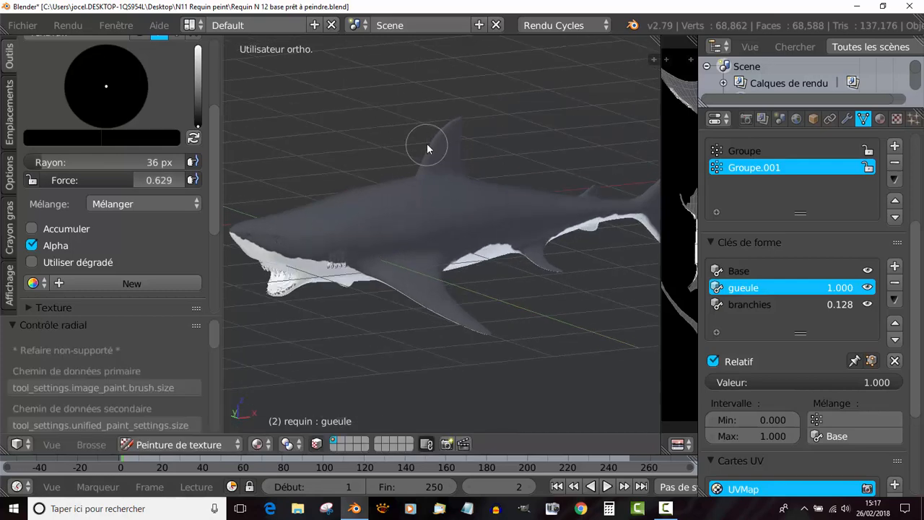
- Paint the dorsal fin's tip black on both sides
middle_click_drag(492, 127, 572, 152)
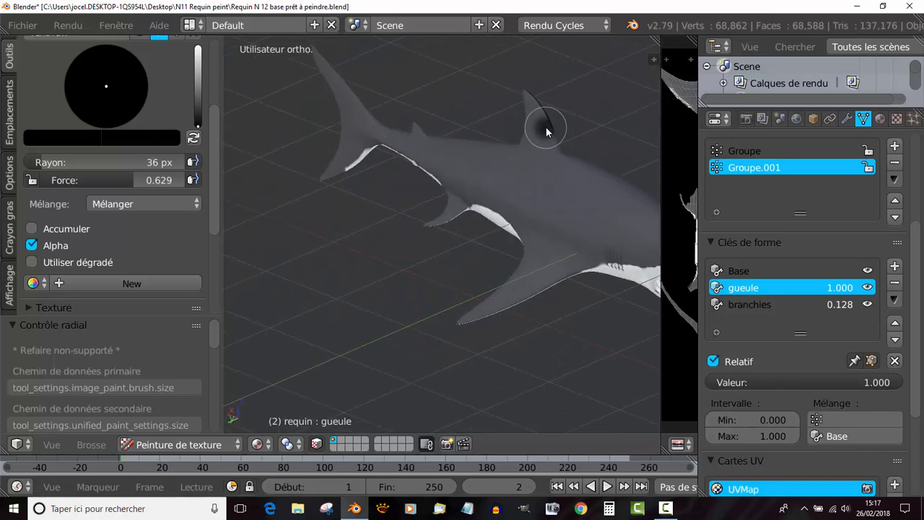
left_click_drag(545, 127, 522, 86)
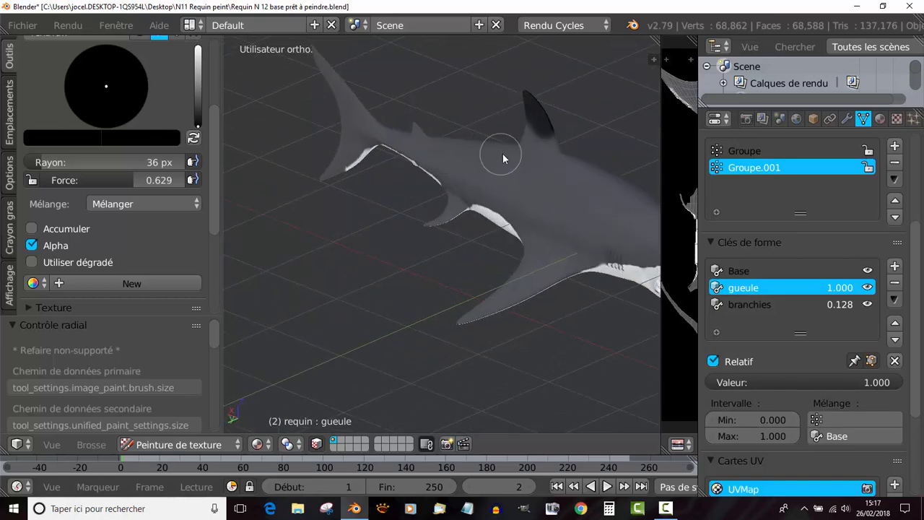
middle_click_drag(589, 133, 433, 124)
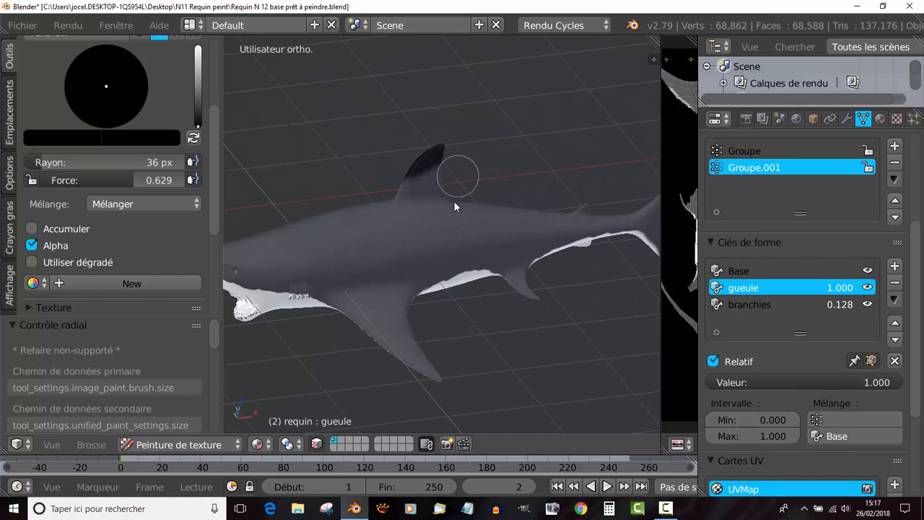
- Paint the tips of both pectoral fins black on their upper sides and undersides
mouse_move(448, 249)
middle_mouse_down()
mouse_move(433, 137)
mouse_move(462, 215)
mouse_move(517, 259)
mouse_move(494, 189)
mouse_move(441, 262)
mouse_move(540, 274)
middle_mouse_up()
left_click_drag(456, 282, 523, 275)
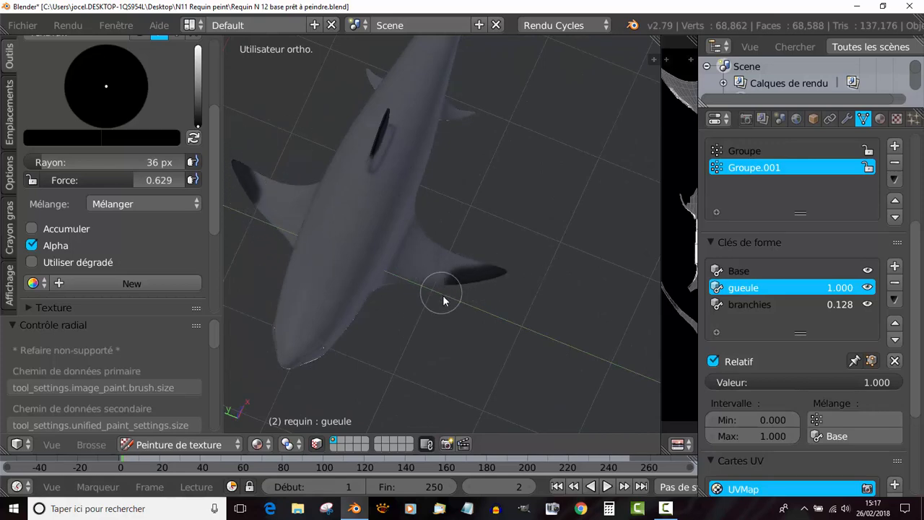
middle_click_drag(443, 294, 479, 111)
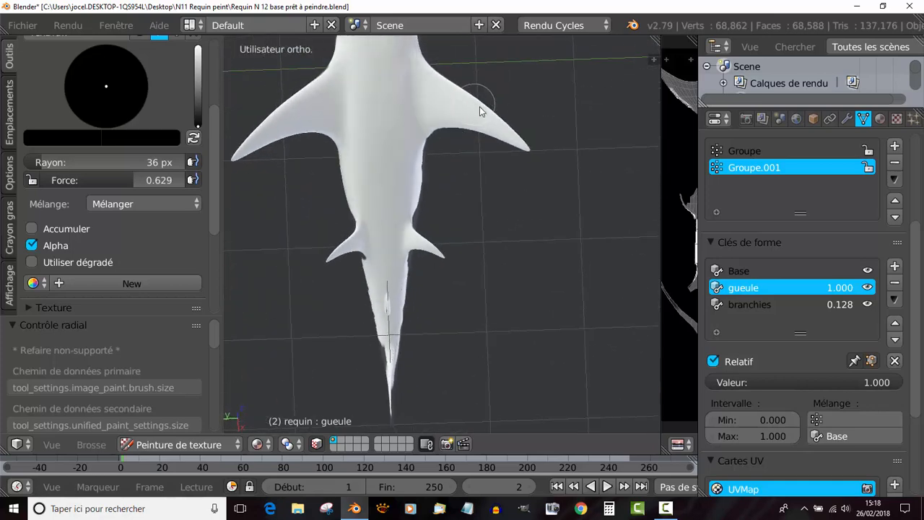
left_click_drag(489, 112, 505, 126)
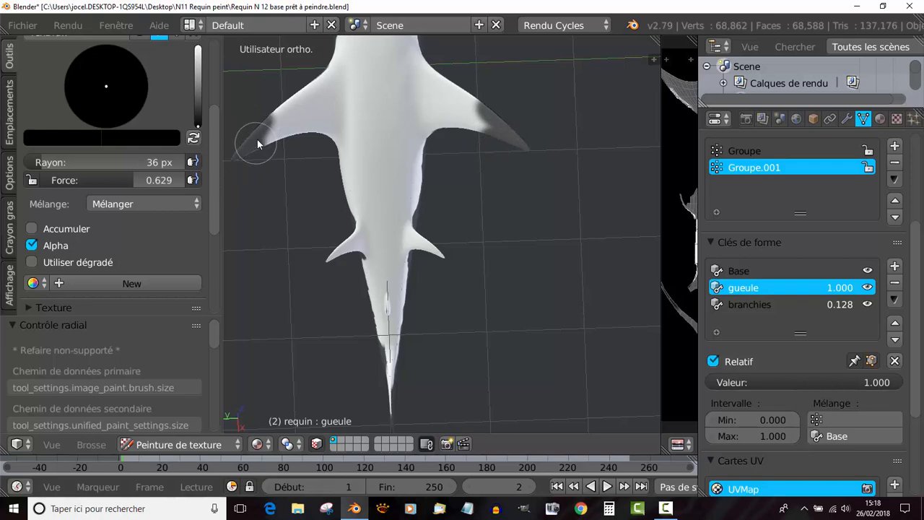
middle_click_drag(486, 206, 486, 320)
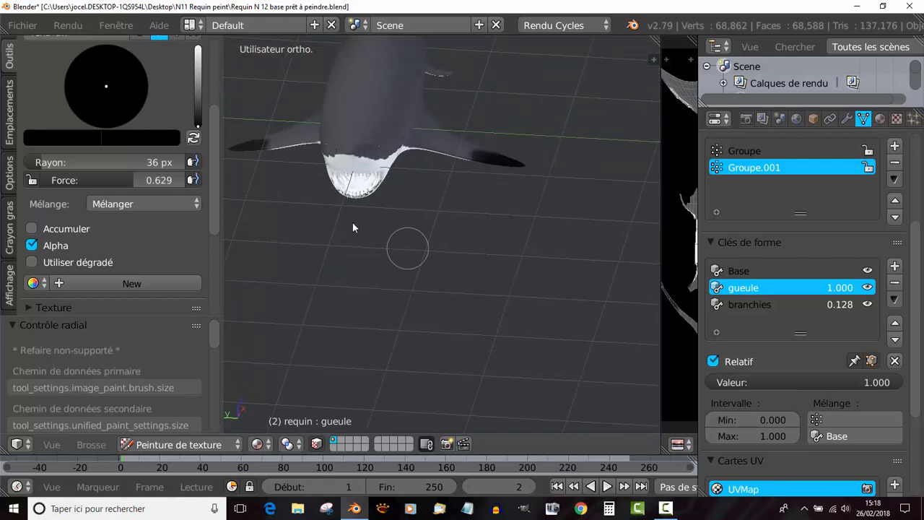
middle_click_drag(275, 183, 464, 145)
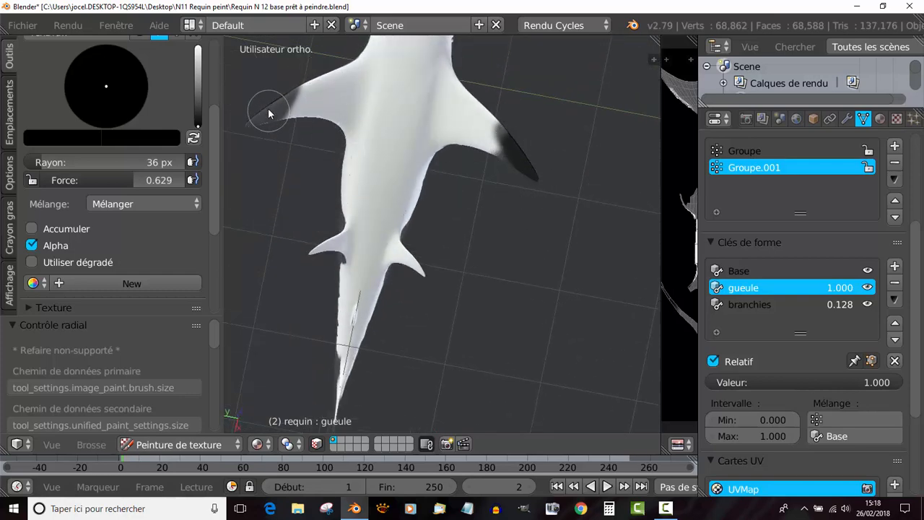
scroll(502, 184, "down", 2)
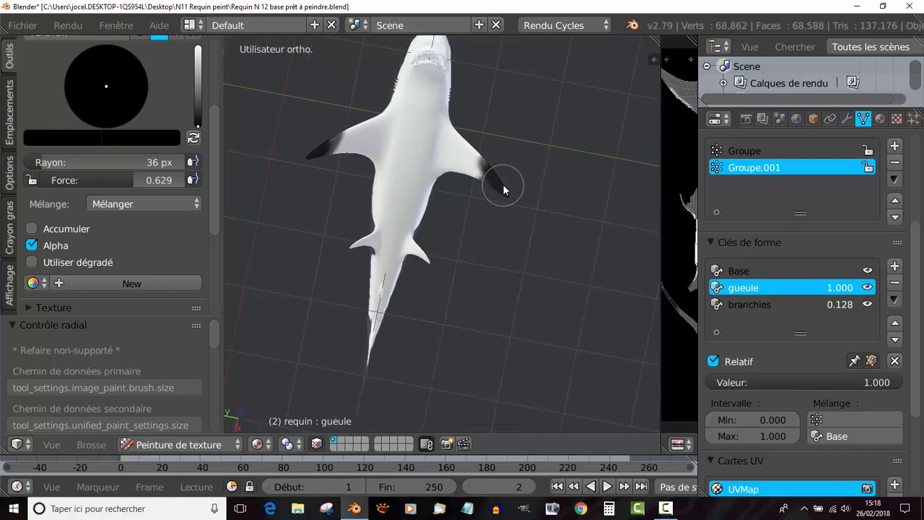
middle_click_drag(517, 158, 482, 129)
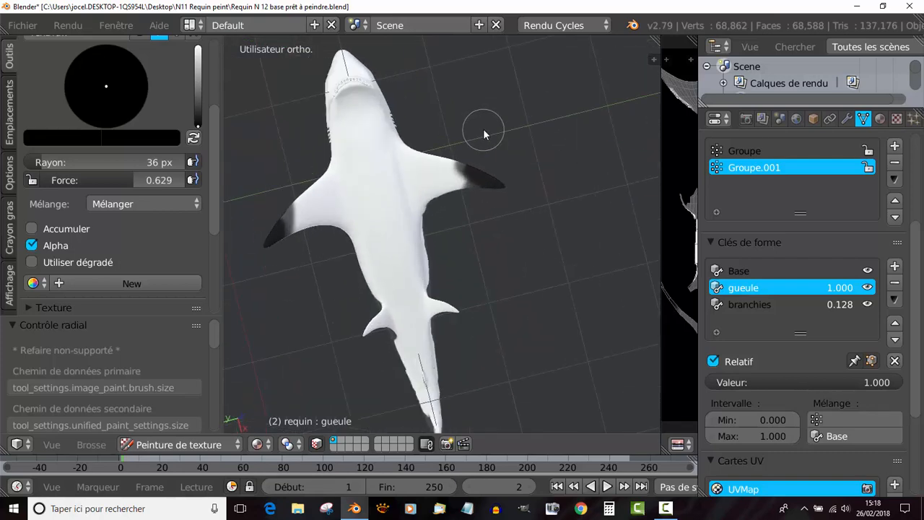
scroll(483, 130, "up", 4)
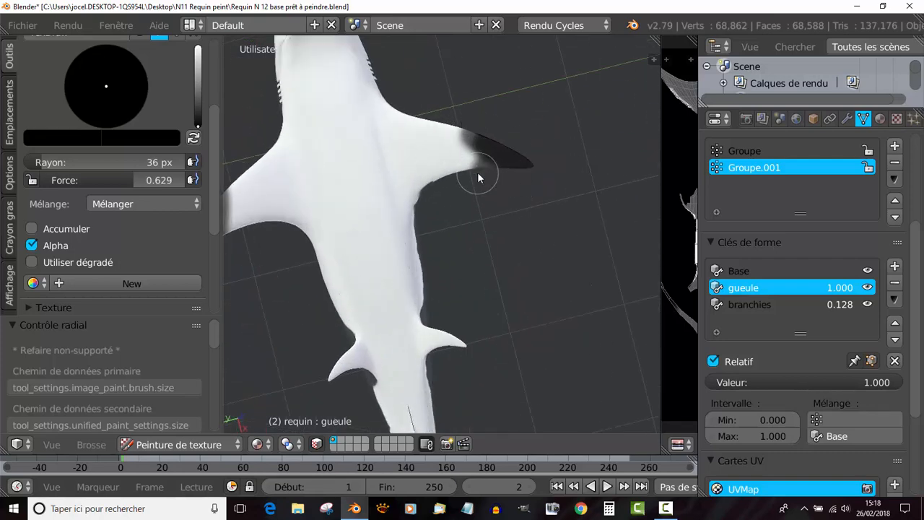
- Paint the undersides of both pelvic fin tips black, along with the upper side of one of them
scroll(477, 171, "down", 4)
middle_click_drag(501, 207, 510, 153)
scroll(514, 192, "up", 4)
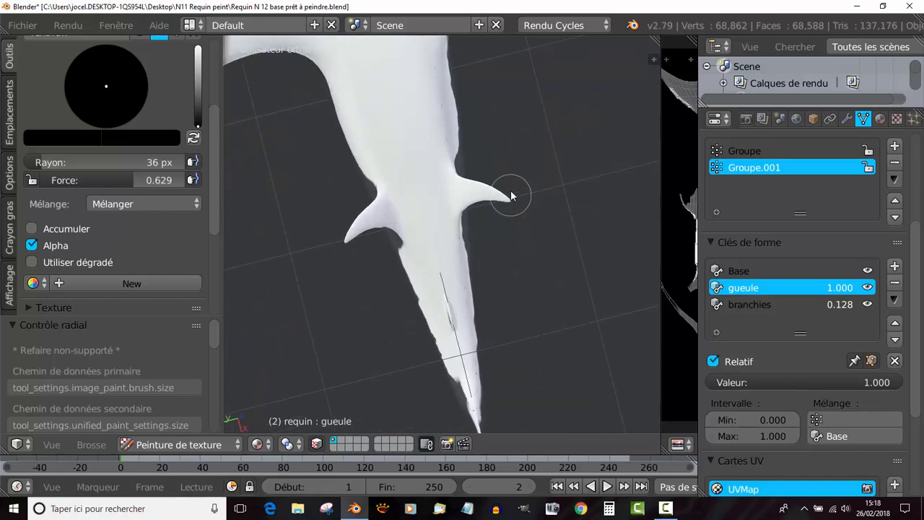
middle_click_drag(510, 190, 548, 186)
mouse_move(488, 204)
left_mouse_down()
mouse_move(465, 186)
mouse_move(497, 206)
left_mouse_up()
mouse_move(330, 259)
left_mouse_down()
mouse_move(354, 279)
mouse_move(354, 299)
left_mouse_up()
left_click_drag(485, 187, 492, 192)
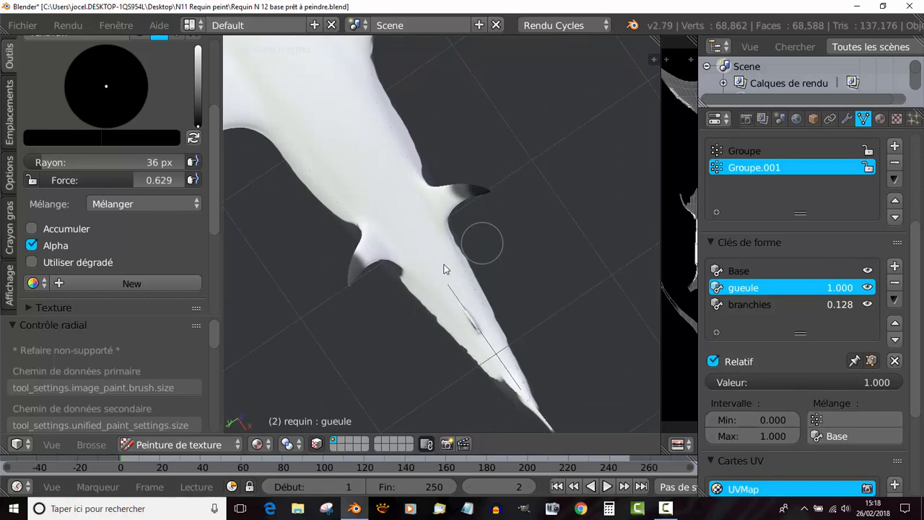
mouse_move(356, 317)
middle_mouse_down()
mouse_move(500, 202)
mouse_move(498, 220)
mouse_move(539, 140)
mouse_move(512, 258)
mouse_move(492, 192)
mouse_move(433, 238)
mouse_move(424, 271)
middle_mouse_up()
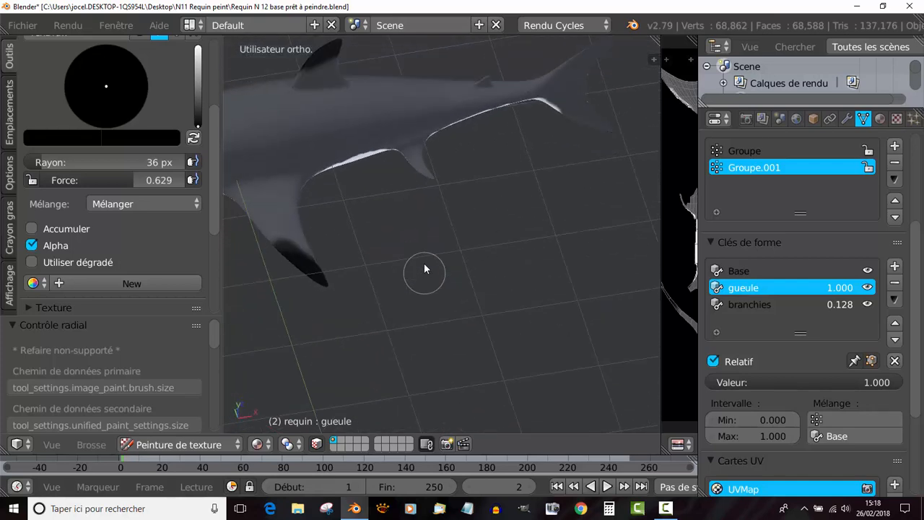
middle_click_drag(419, 196, 416, 185)
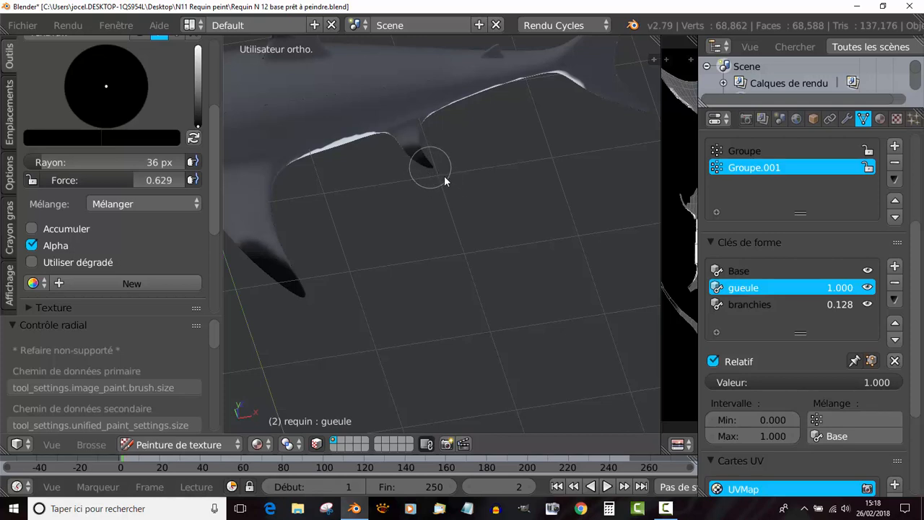
- Paint the upper side of the remaining pelvic fin's tip black
mouse_move(430, 167)
middle_mouse_down()
mouse_move(458, 241)
mouse_move(330, 230)
mouse_move(494, 136)
middle_mouse_up()
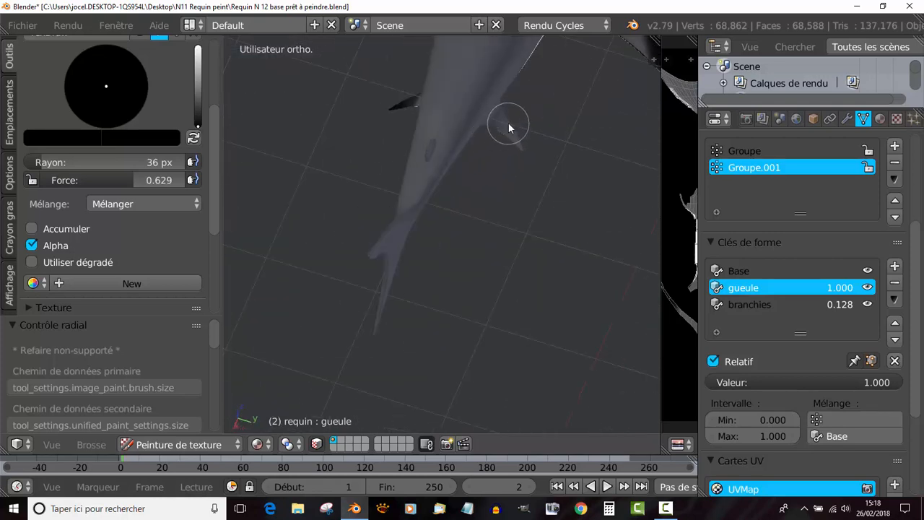
left_click_drag(512, 122, 512, 138)
- Paint the tips of the tail fin's upper and lower lobes black on both sides
middle_click_drag(466, 200, 389, 153)
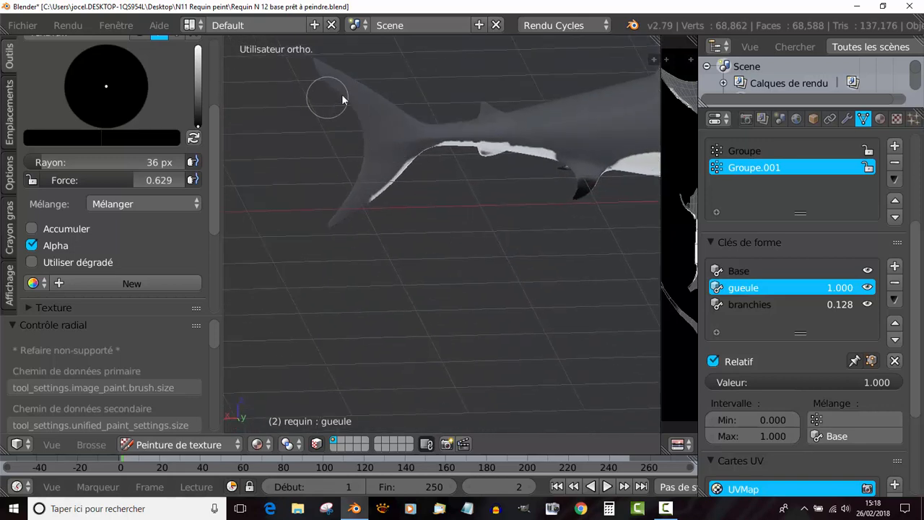
middle_click_drag(330, 93, 374, 145, "shift")
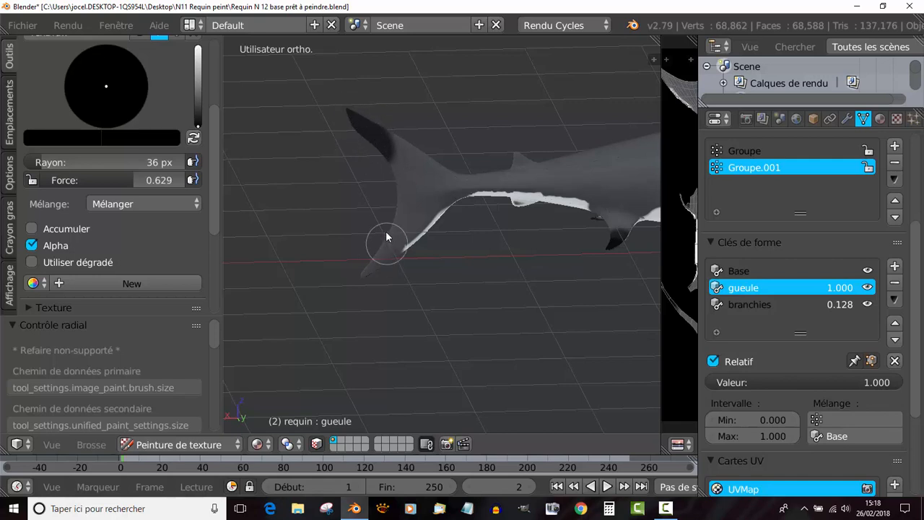
left_click_drag(372, 263, 362, 280)
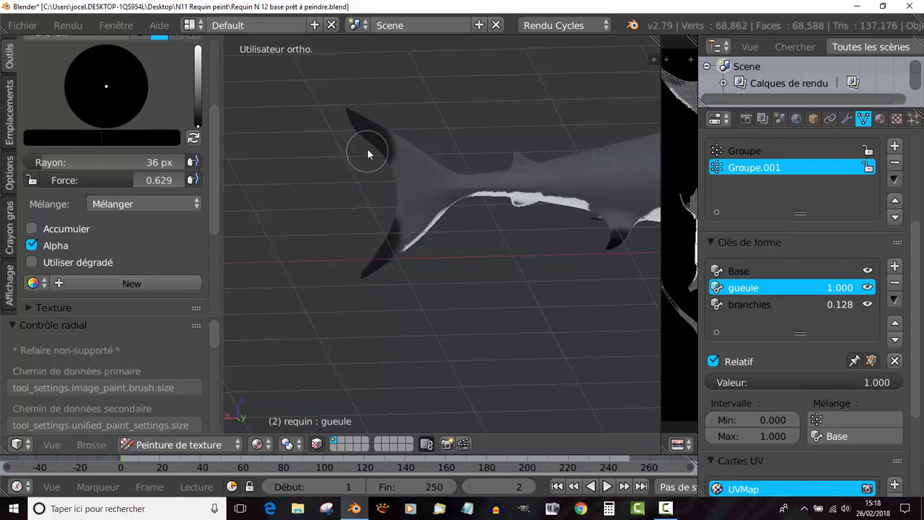
left_click_drag(370, 140, 342, 99)
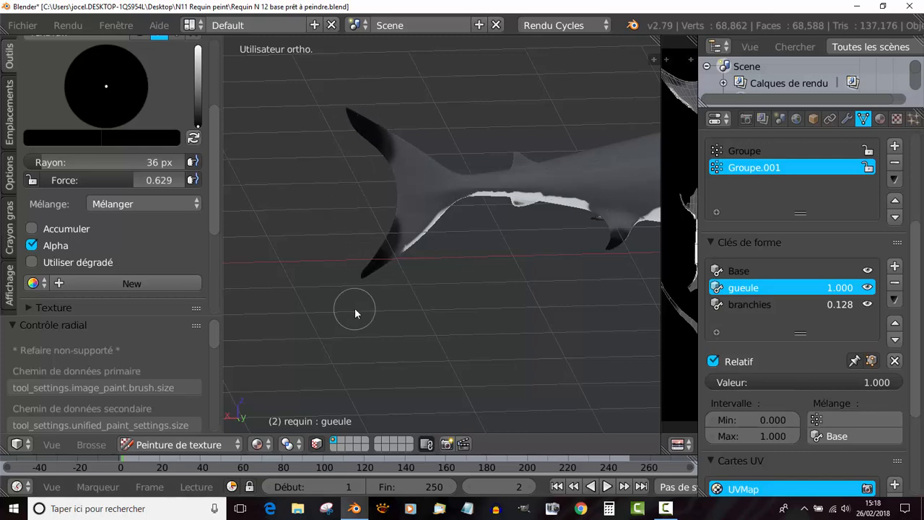
mouse_move(349, 320)
middle_mouse_down()
mouse_move(582, 303)
mouse_move(518, 155)
middle_mouse_up()
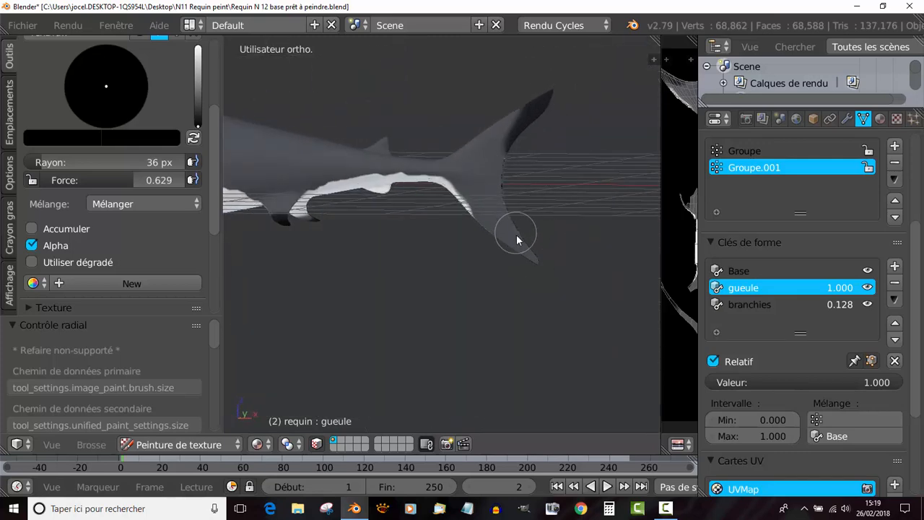
left_click_drag(516, 233, 522, 273)
left_click_drag(552, 92, 560, 89)
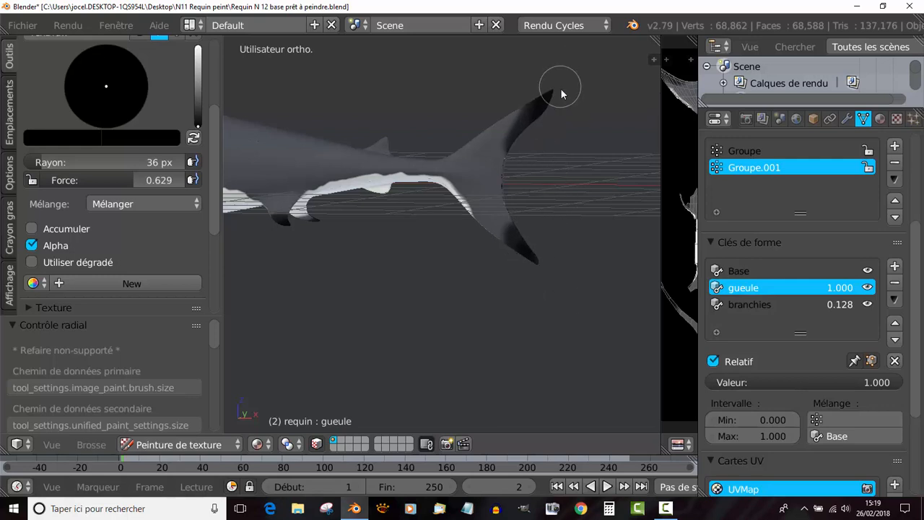
- Paint the tip of the small rear dorsal fin black on both sides
scroll(413, 273, "down", 3)
middle_click_drag(405, 278, 523, 287, "shift")
scroll(477, 272, "up", 2)
middle_click_drag(447, 252, 420, 244)
middle_click_drag(500, 242, 376, 263, "shift")
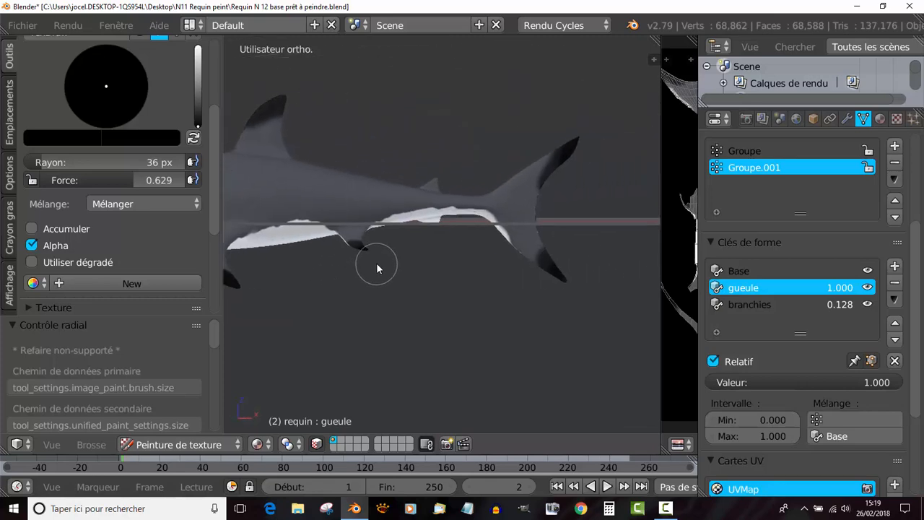
scroll(412, 189, "up", 4)
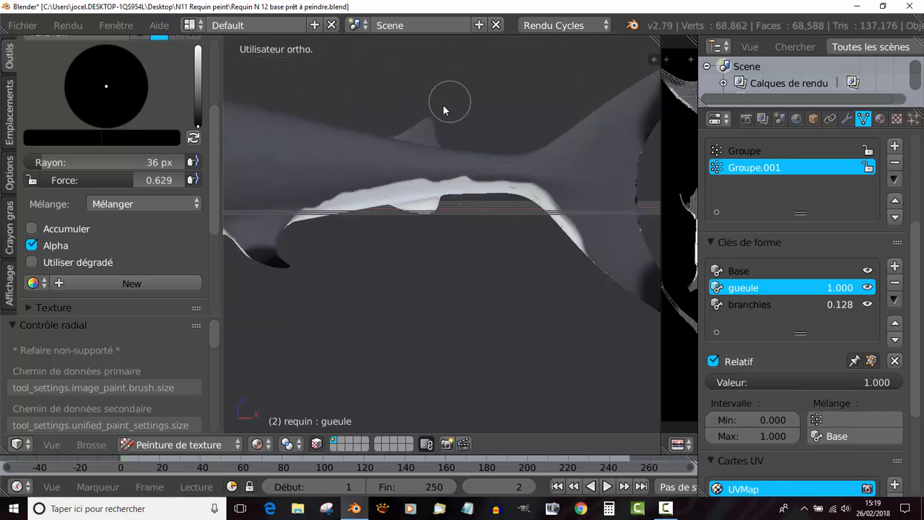
left_click_drag(426, 116, 434, 123)
middle_click_drag(469, 108, 440, 208)
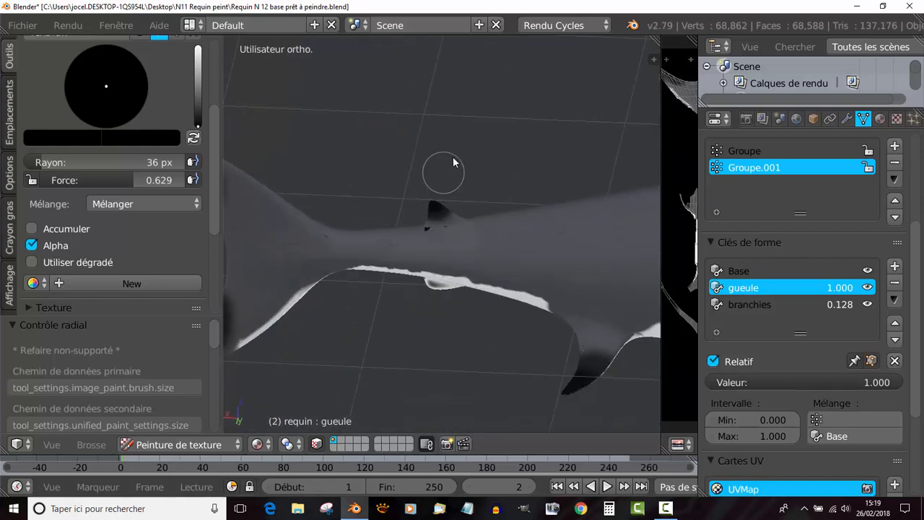
scroll(467, 195, "down", 5)
middle_click_drag(474, 313, 350, 290)
scroll(351, 290, "up", 2)
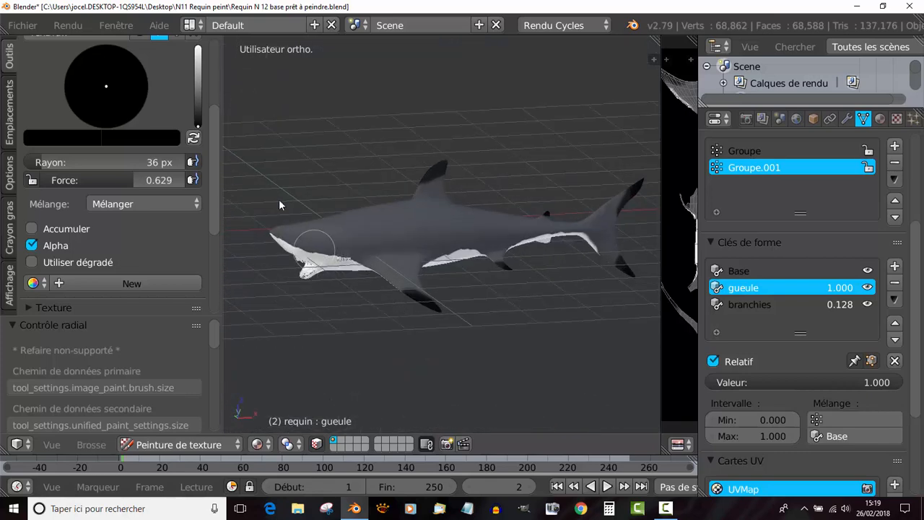
- Save the project as a new file named "requin peint du tuto" in the Desktop folder
left_click(22, 26)
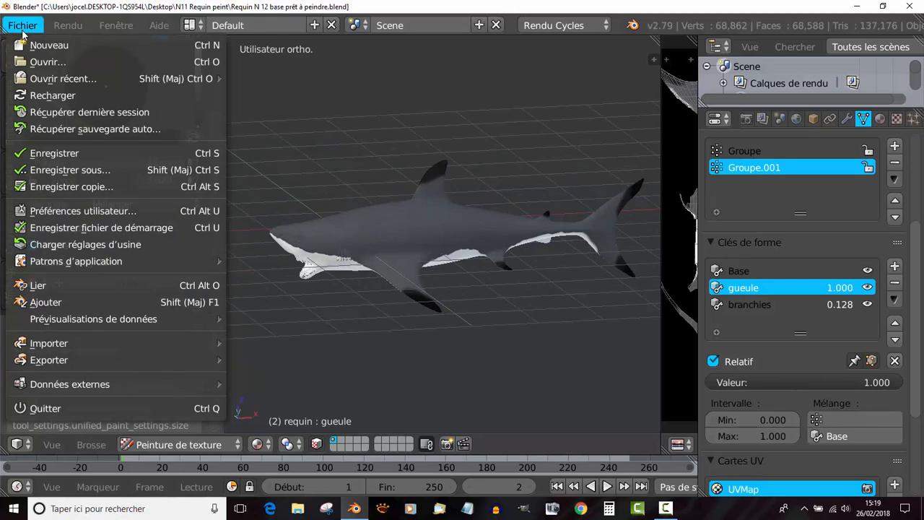
left_click(58, 171)
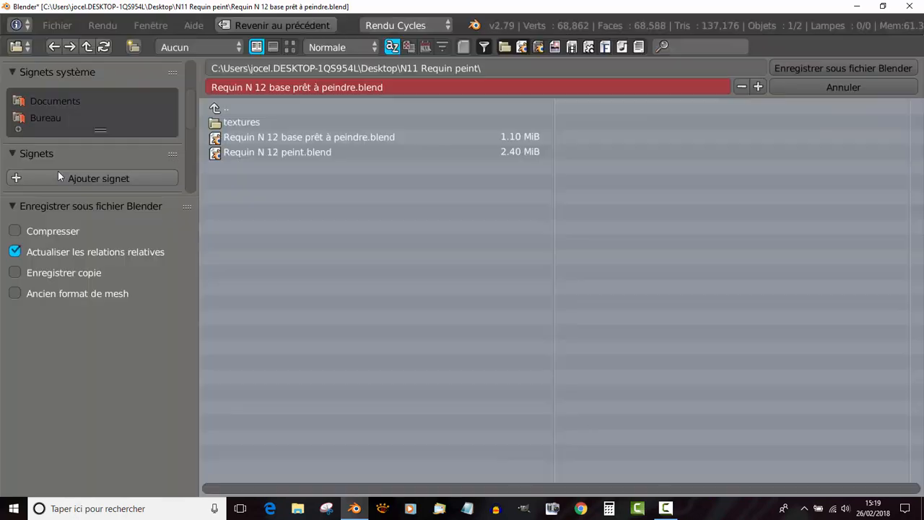
left_click(49, 118)
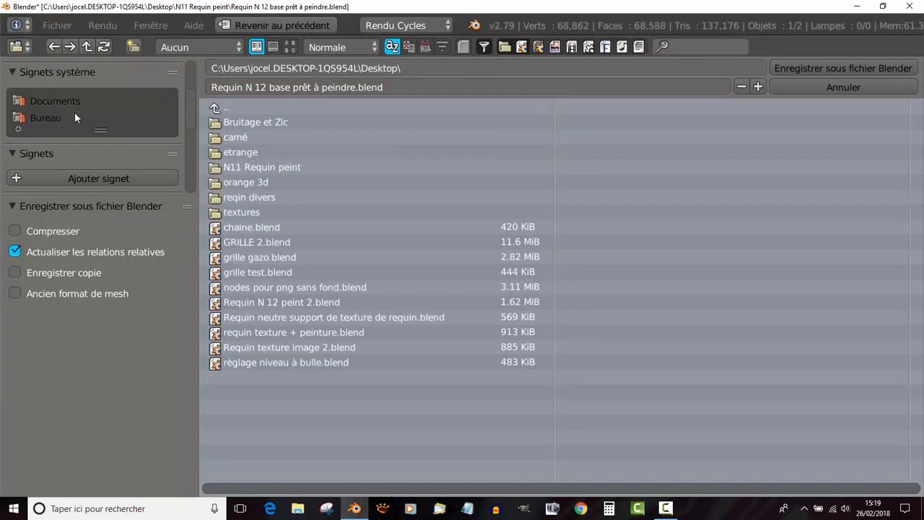
left_click(393, 87)
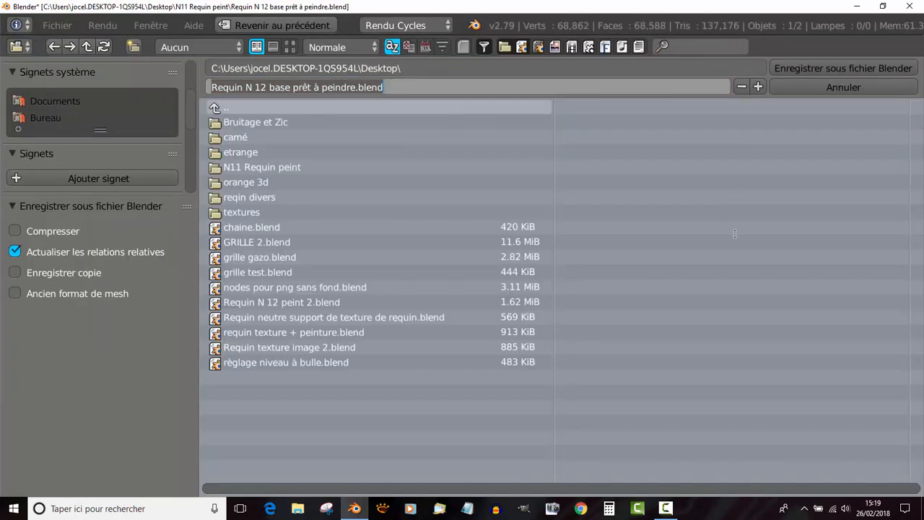
key("BackSpace")
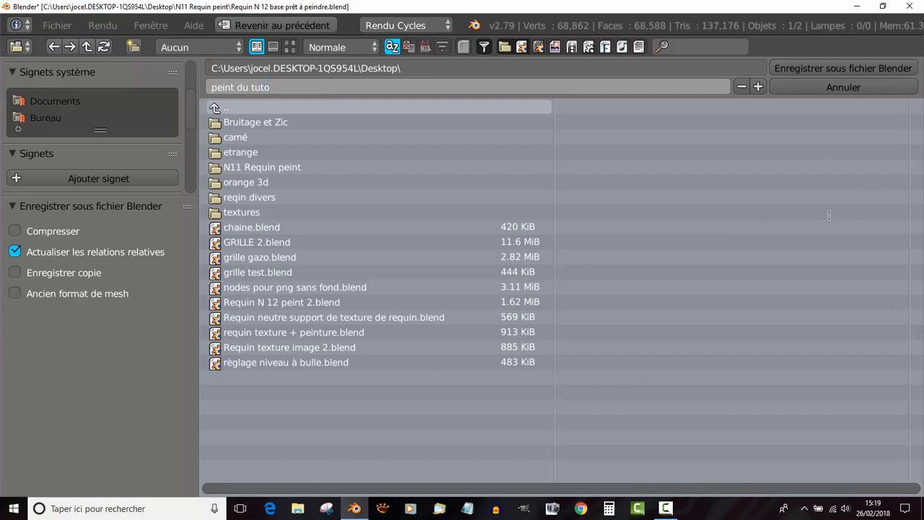
type("requin")
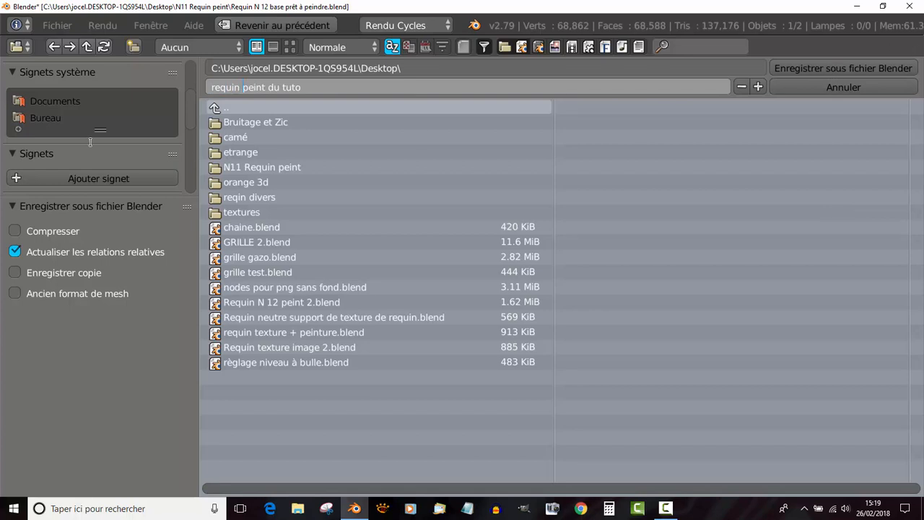
left_click(843, 68)
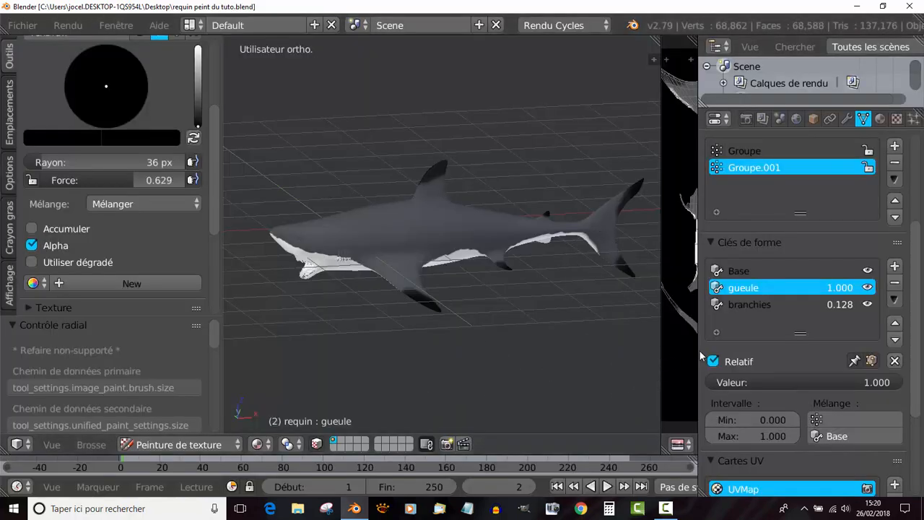
- Enlarge the image editor and pack the "texture du requin" image into the blend file as PNG
left_click_drag(699, 351, 799, 351)
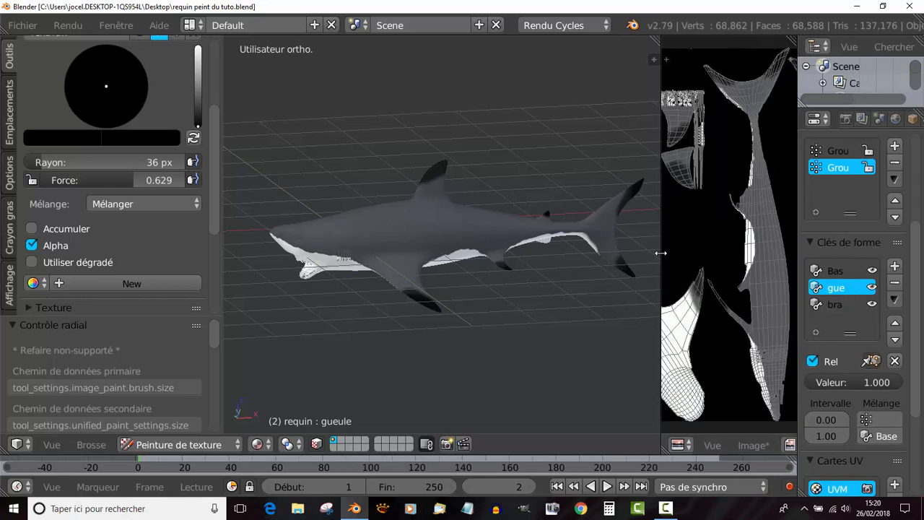
left_click_drag(660, 252, 380, 230)
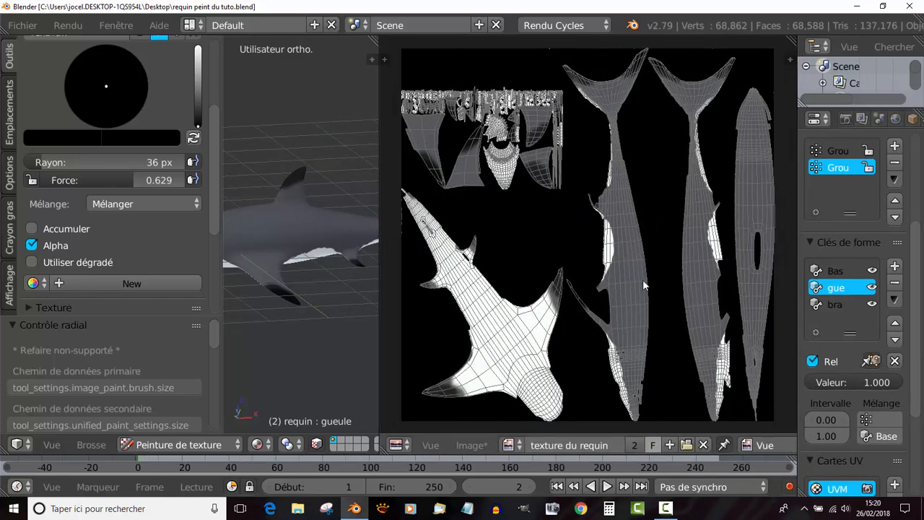
left_click(470, 444)
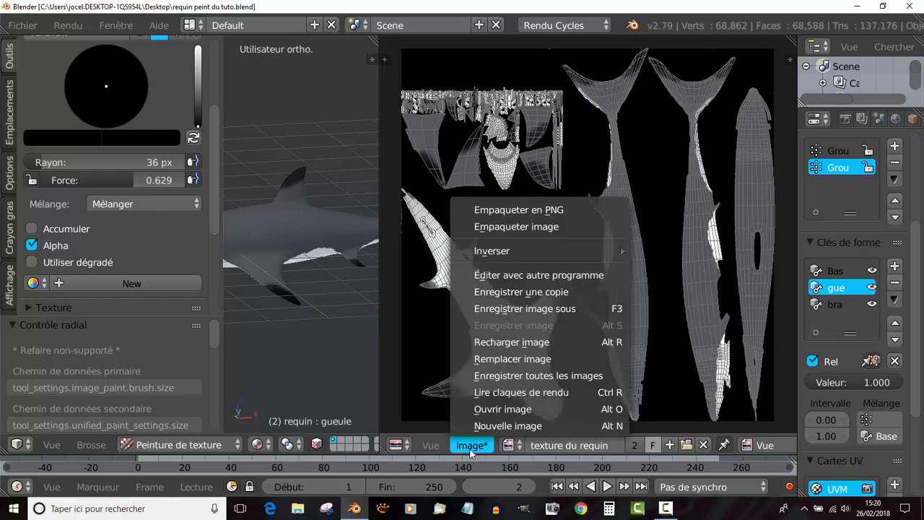
left_click(514, 210)
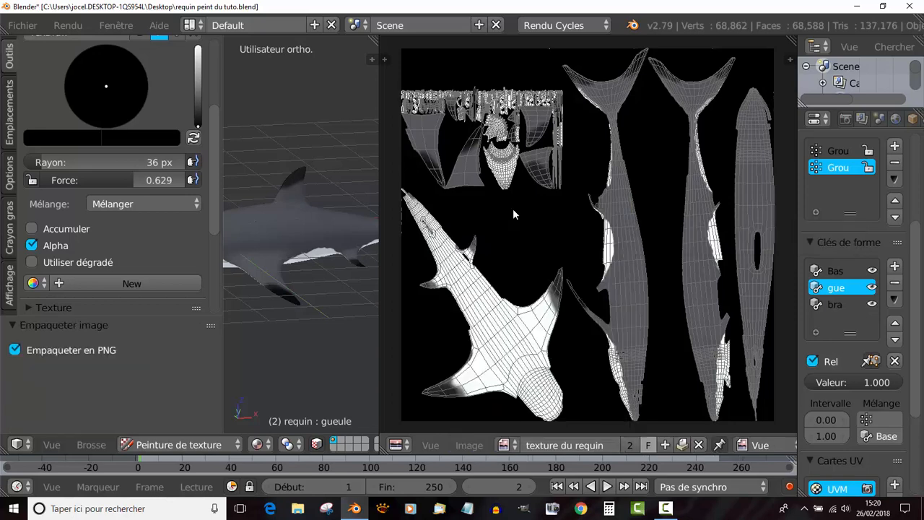
- Check the automatic packing option for external data and save the blend file under its current name
left_click(29, 29)
mouse_move(61, 389)
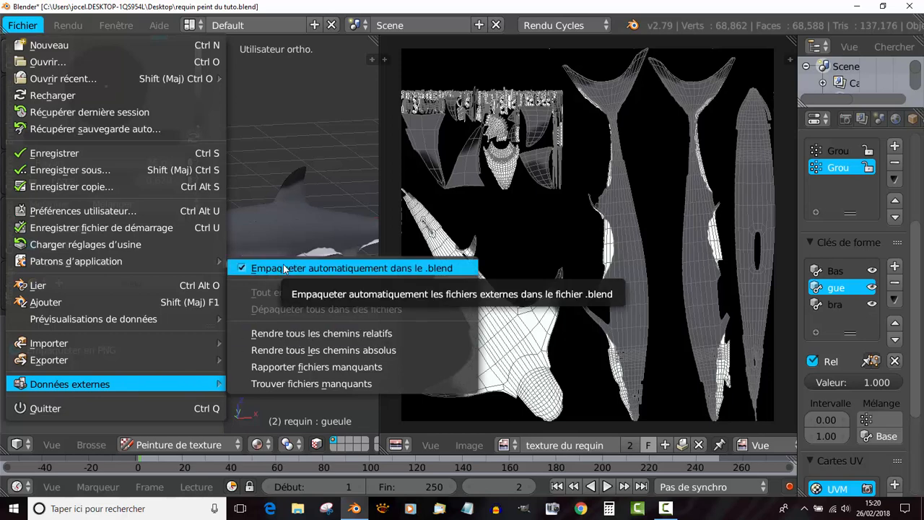
left_click(43, 154)
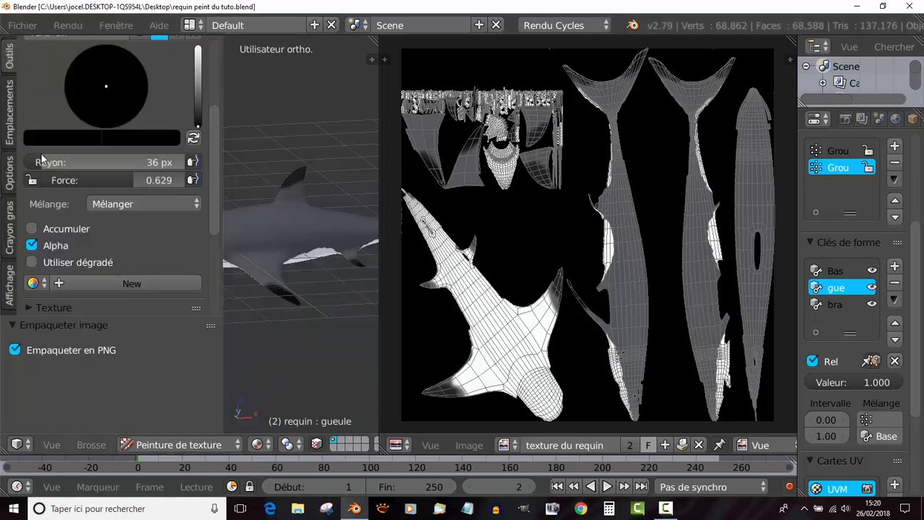
- Shrink the image editor to widen the 3D view around the shark again
scroll(383, 175, "down", 2)
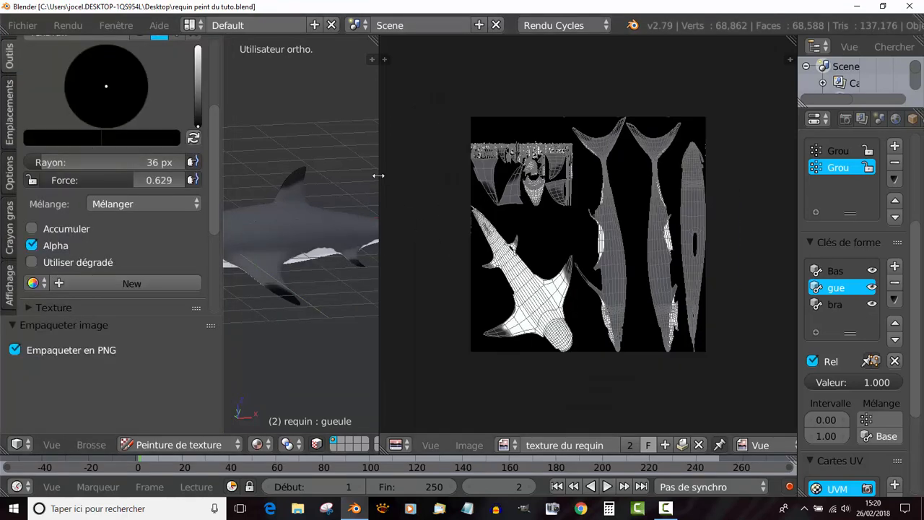
left_click_drag(379, 175, 644, 175)
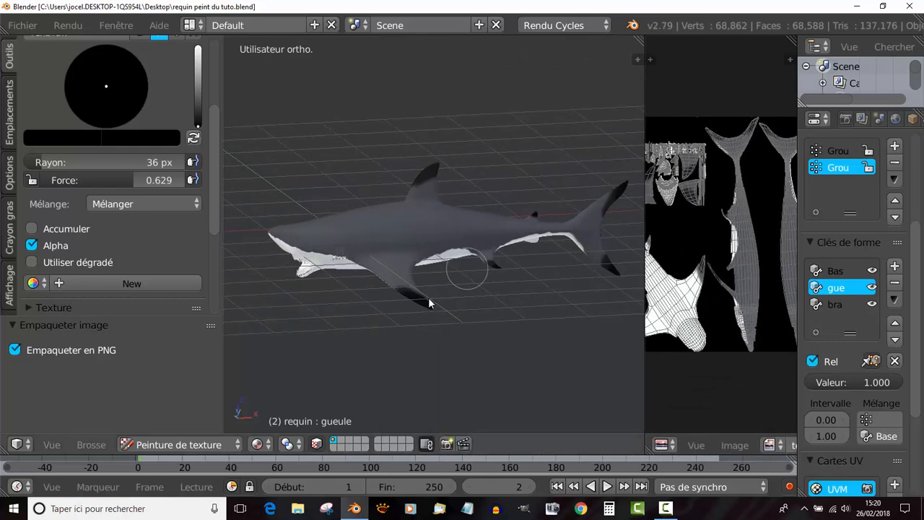
middle_click_drag(354, 332, 462, 308)
scroll(404, 292, "up", 3)
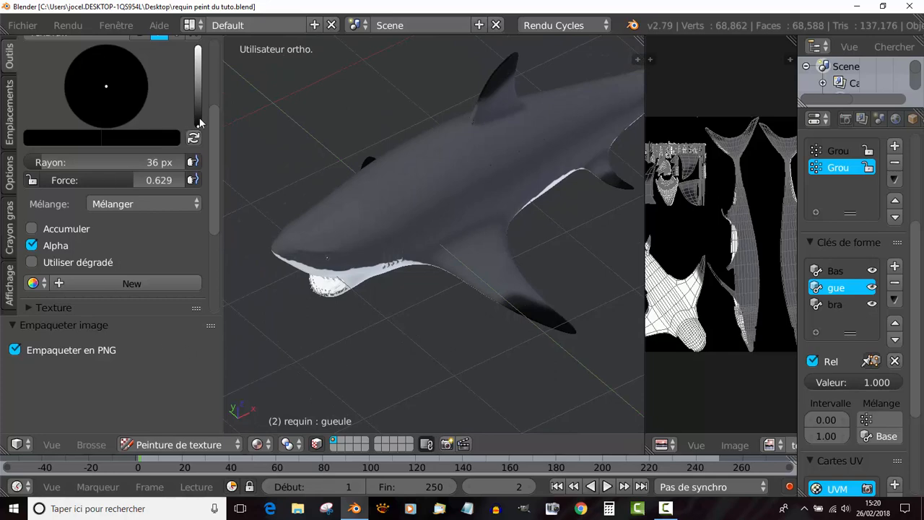
- Set the brush colour to off-white and its radius to 17 px
left_click_drag(200, 122, 198, 59)
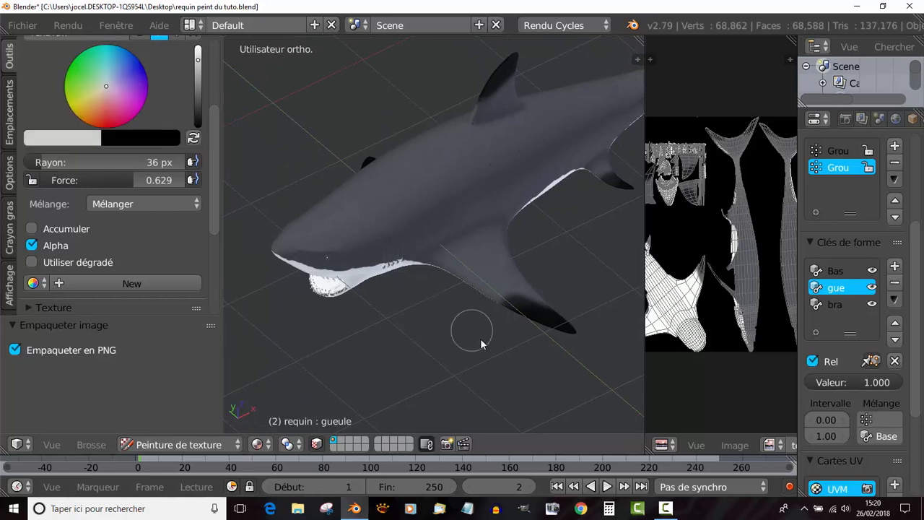
middle_click_drag(476, 339, 431, 302, "shift")
scroll(430, 303, "up", 2)
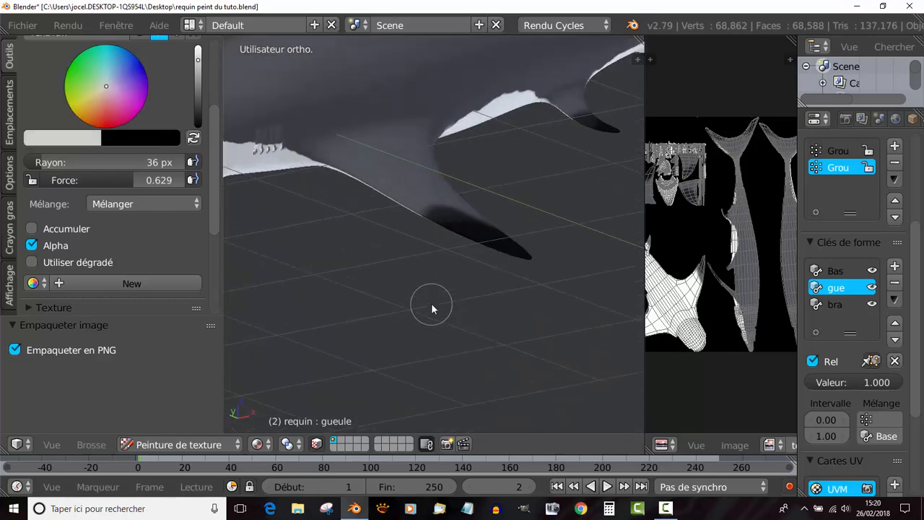
key("f")
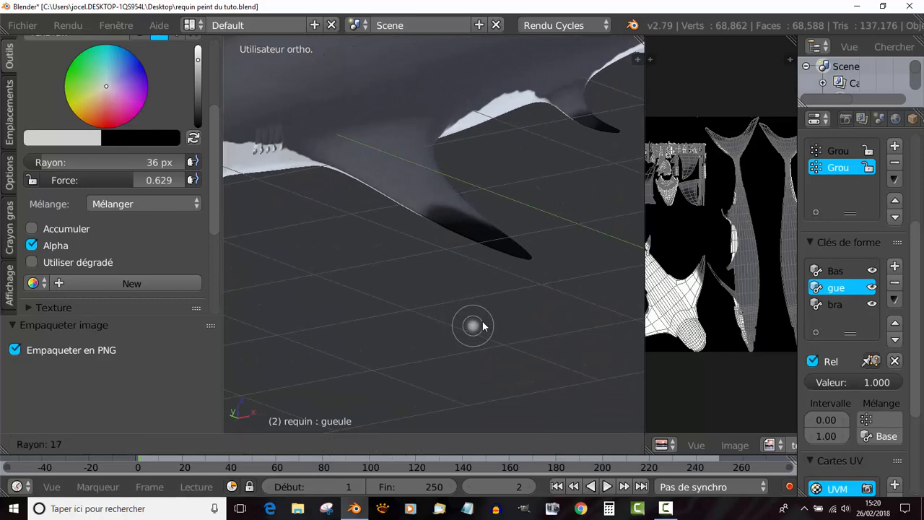
left_click(483, 322)
- Paint off-white wear marks along the edge and on the tip of the pectoral fin's black end
mouse_move(479, 319)
middle_mouse_down()
mouse_move(479, 359)
mouse_move(479, 312)
mouse_move(460, 282)
middle_mouse_up()
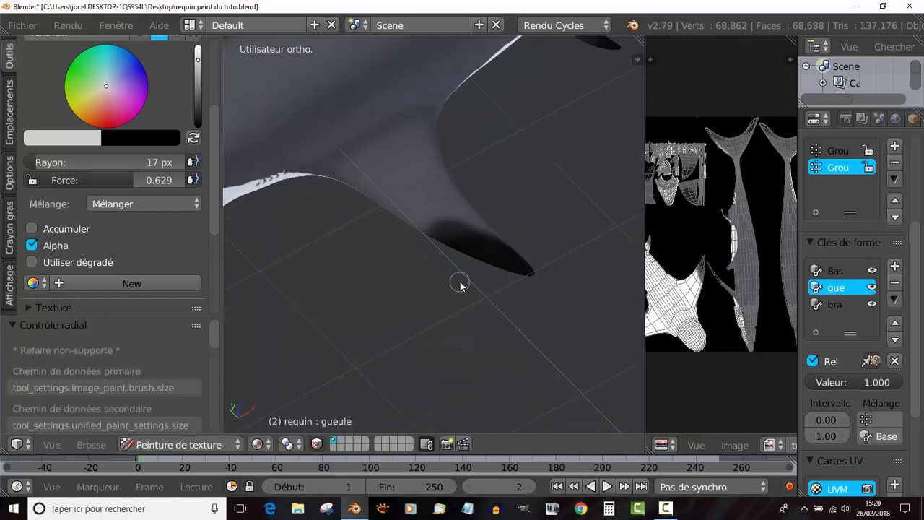
scroll(458, 282, "up", 3)
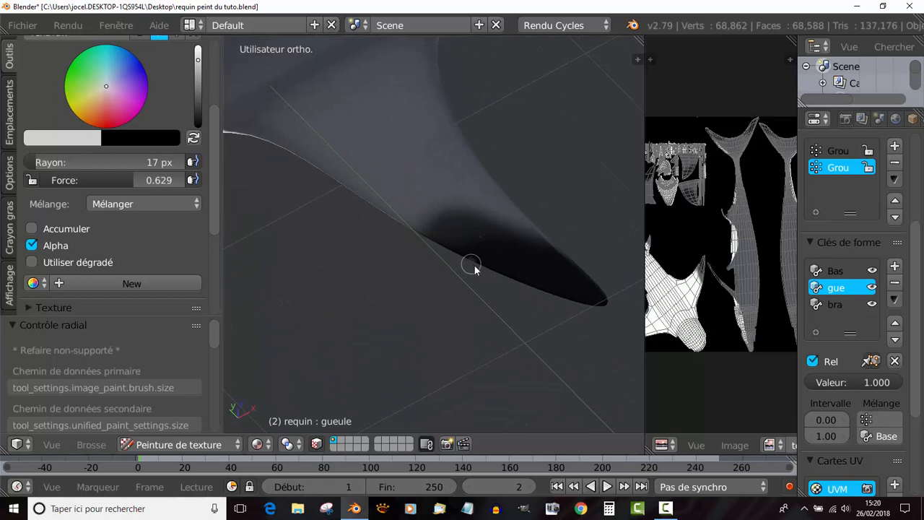
left_click_drag(474, 265, 531, 283)
left_click(602, 294)
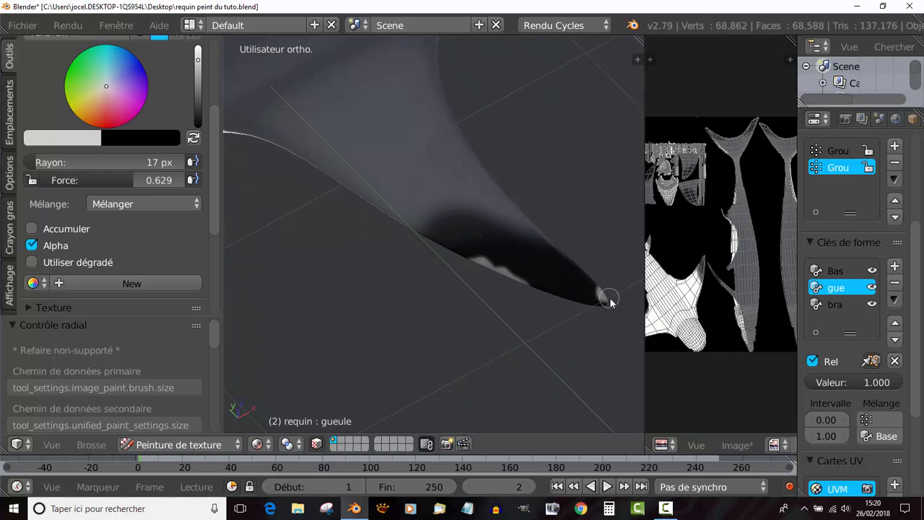
- Paint off-white wear marks on the tip and edge of the pelvic fin behind the pectoral fin
scroll(563, 347, "down", 5)
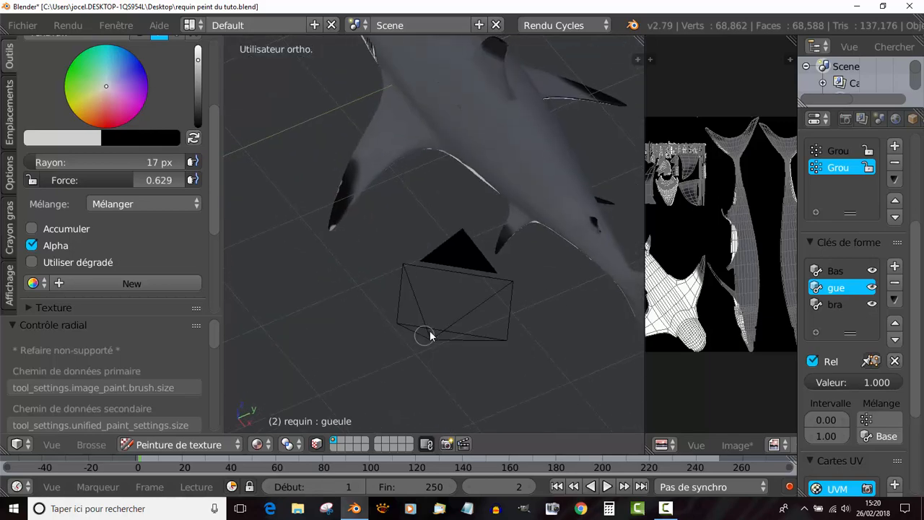
scroll(534, 272, "up", 3)
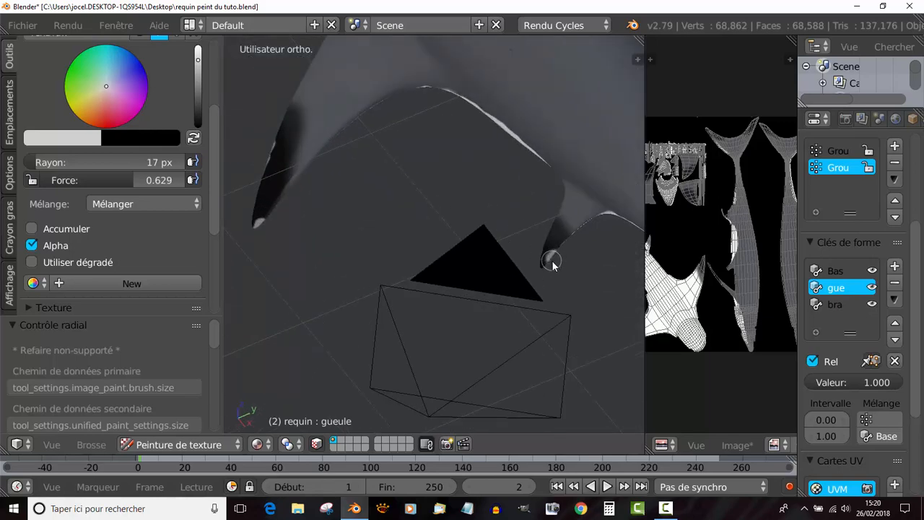
scroll(556, 288, "down", 5)
middle_click_drag(558, 295, 462, 307)
scroll(463, 306, "up", 6)
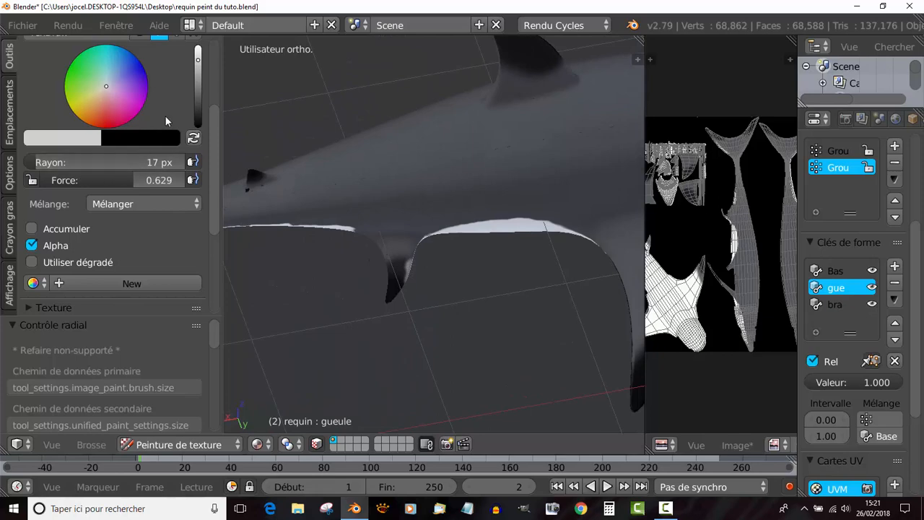
- Brighten the brush colour to pure white and paint a wear mark along the dorsal fin's front edge
left_click_drag(197, 63, 197, 47)
scroll(433, 259, "down", 5)
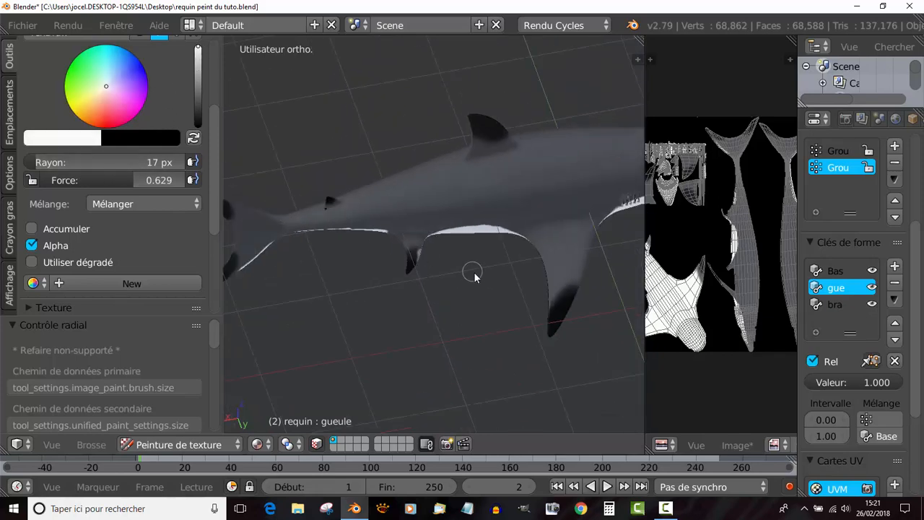
middle_click_drag(405, 261, 433, 216)
middle_click_drag(436, 210, 453, 319, "shift")
middle_click_drag(454, 296, 456, 257)
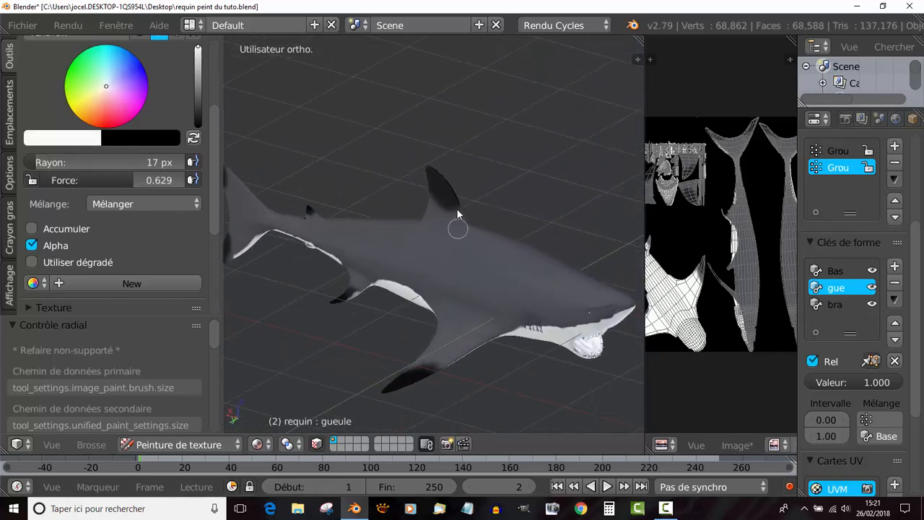
scroll(459, 202, "up", 2)
left_click_drag(475, 170, 442, 135)
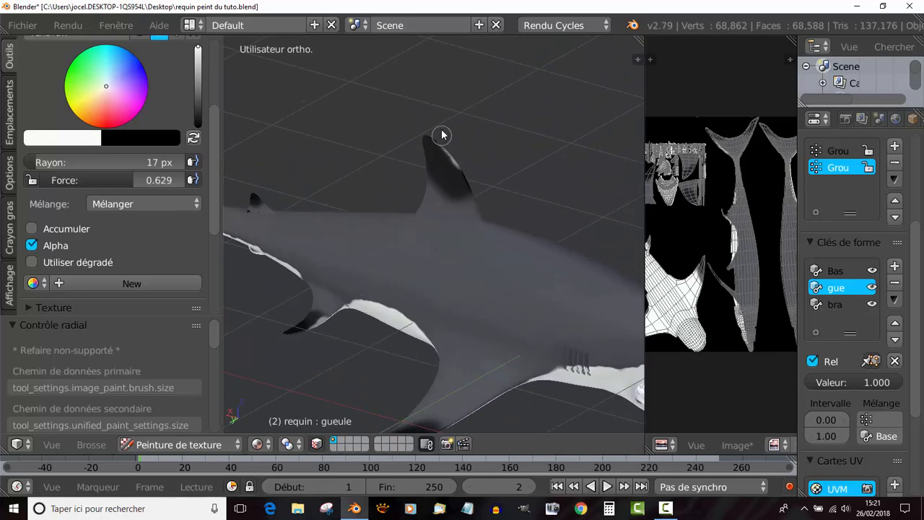
- Paint white wear marks on the dorsal fin's opposite side, along its front and rear edges
mouse_move(478, 264)
middle_mouse_down()
mouse_move(442, 267)
mouse_move(340, 241)
mouse_move(449, 351)
mouse_move(354, 208)
middle_mouse_up()
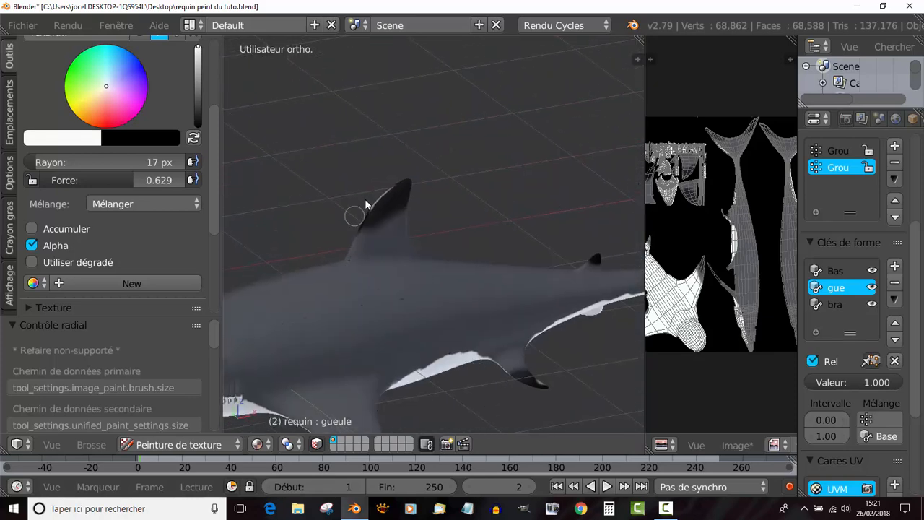
left_click_drag(355, 208, 392, 186)
middle_click_drag(401, 219, 384, 200)
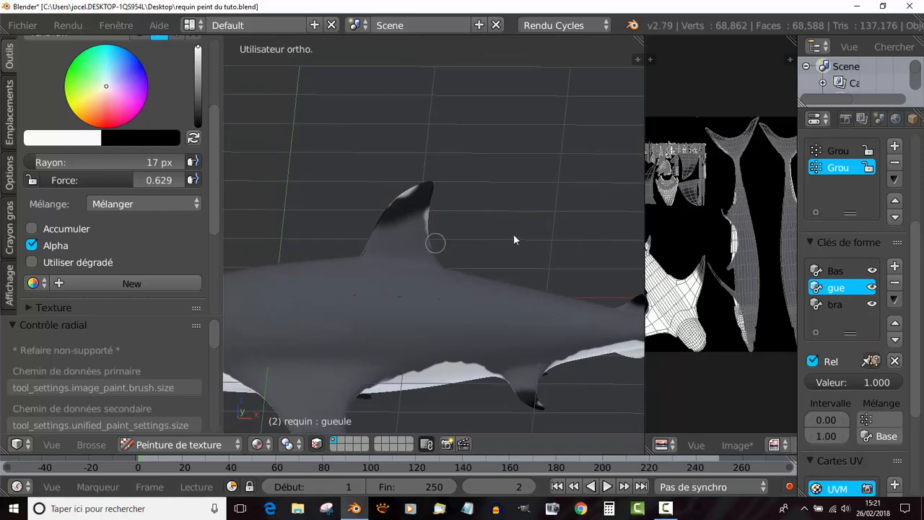
middle_click_drag(514, 237, 380, 268)
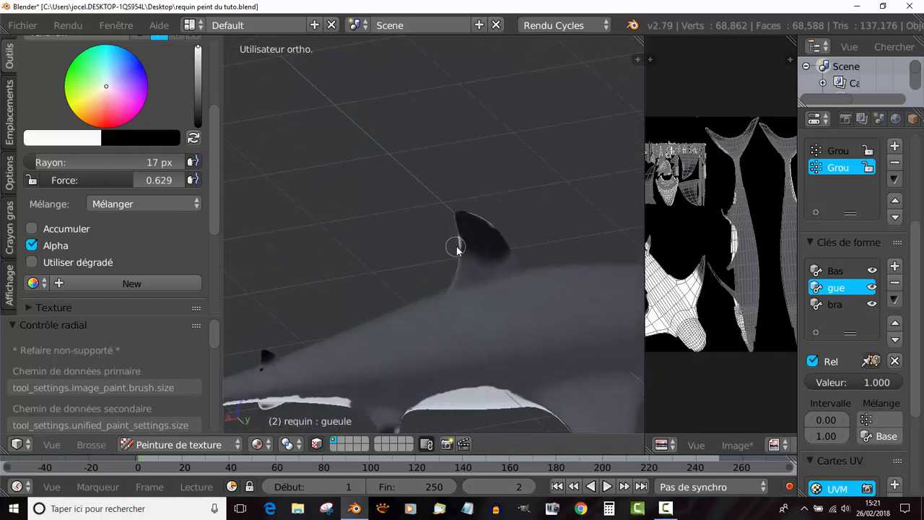
- Paint white wear marks along the rear edge of the tail fin, across both the upper and lower lobes
scroll(394, 322, "down", 5)
middle_click_drag(395, 322, 593, 318)
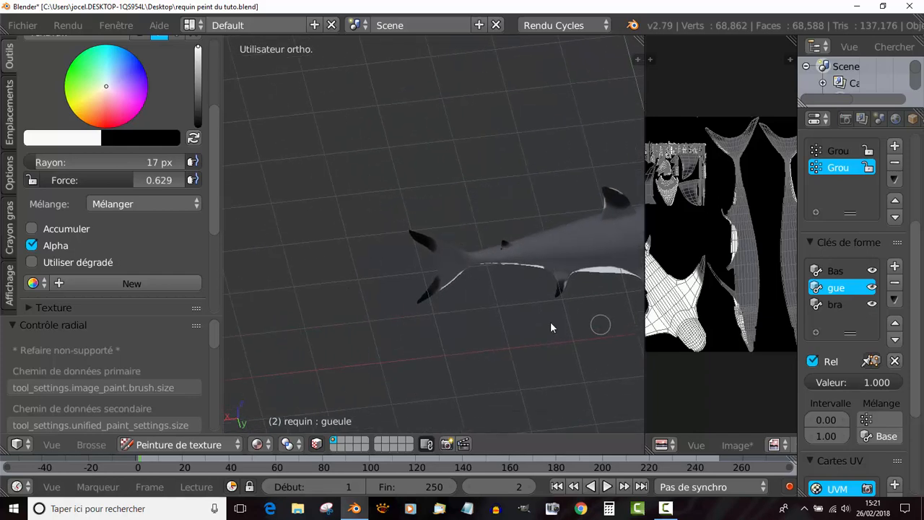
scroll(449, 263, "up", 2)
middle_click_drag(450, 267, 450, 202)
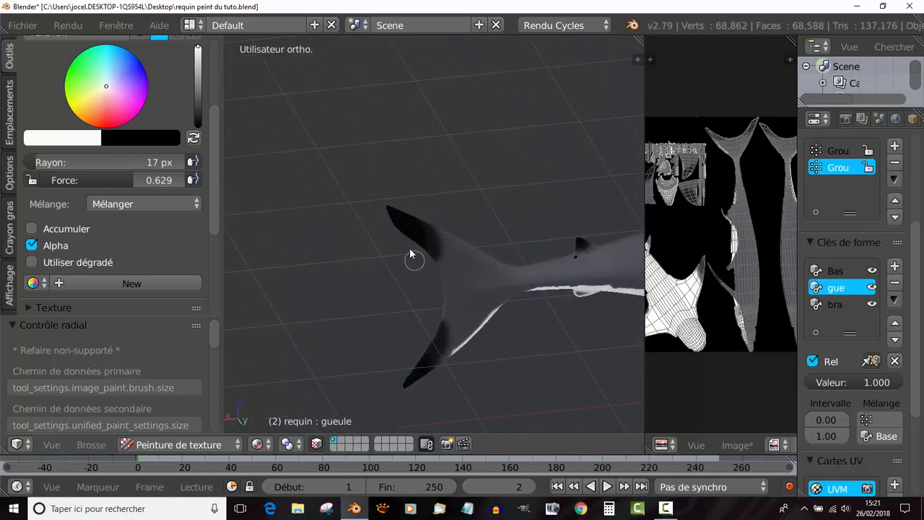
left_click_drag(407, 237, 407, 243)
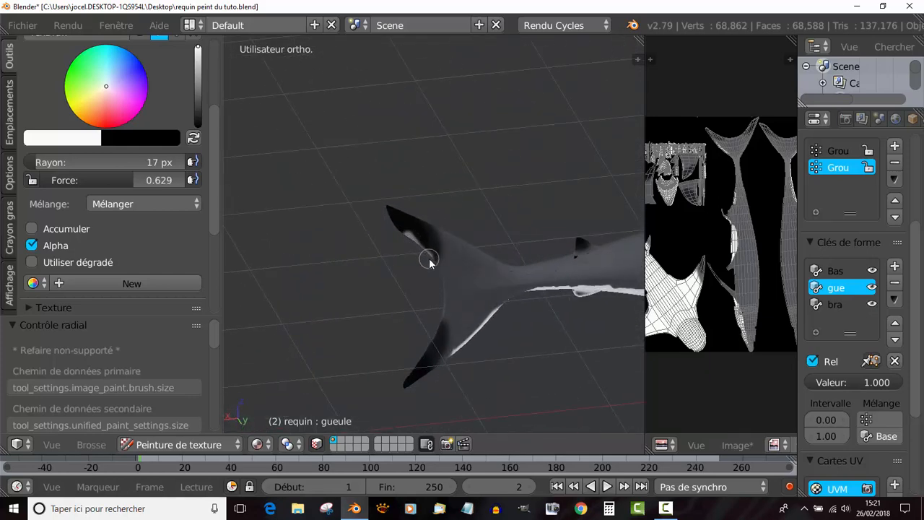
mouse_move(442, 281)
left_mouse_down()
mouse_move(423, 360)
mouse_move(405, 373)
left_mouse_up()
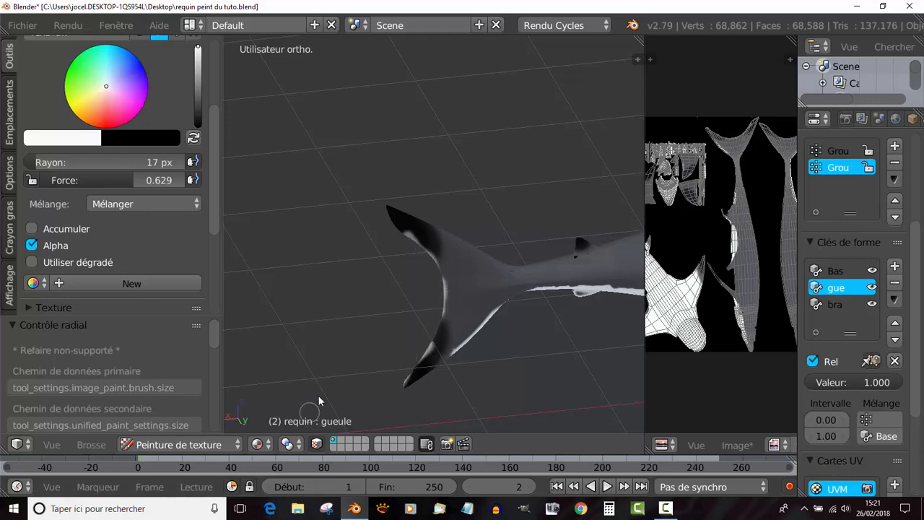
- Paint white wear marks on the opposite side of the tail fin, on the rear edges of both lobes
mouse_move(306, 401)
middle_mouse_down()
mouse_move(466, 372)
mouse_move(570, 329)
middle_mouse_up()
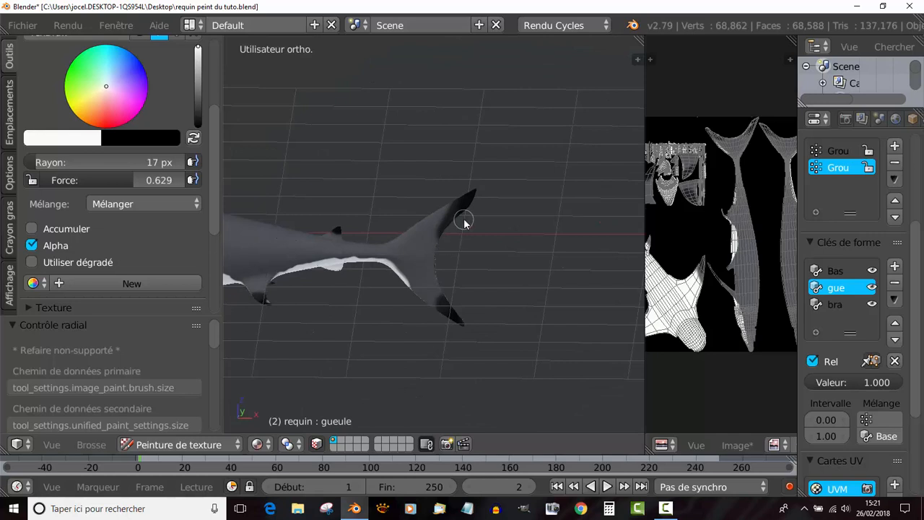
mouse_move(464, 216)
left_mouse_down()
mouse_move(466, 208)
mouse_move(448, 230)
left_mouse_up()
left_click_drag(461, 312, 468, 331)
- Set the brush colour to red and its strength to 0.044 for painting inside the shark's open mouth
middle_click_drag(408, 372, 450, 311)
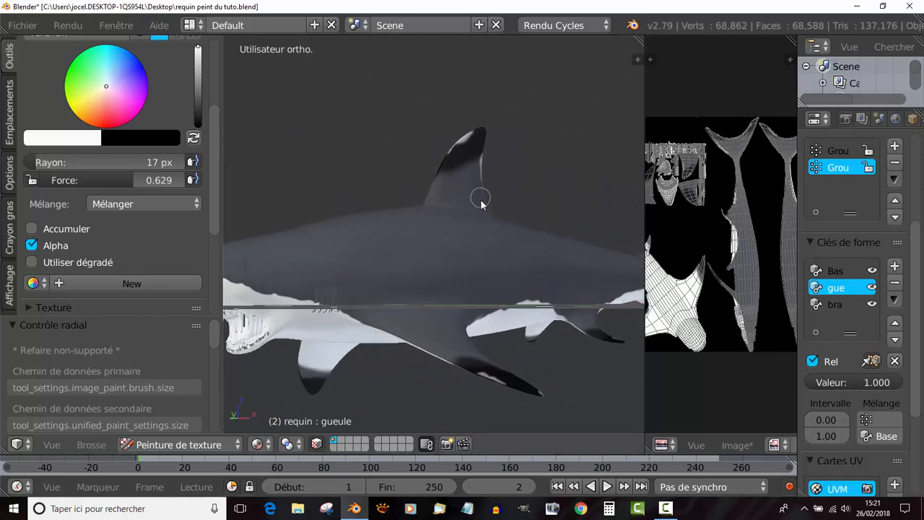
middle_click_drag(480, 200, 459, 304)
scroll(383, 303, "up", 3)
scroll(384, 302, "up", 2)
left_click(107, 106)
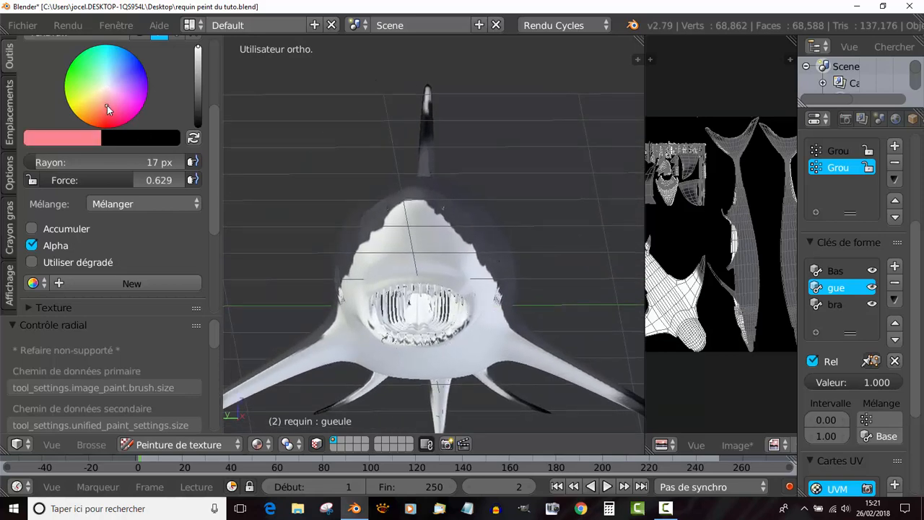
left_click_drag(106, 107, 102, 114)
left_click(105, 123)
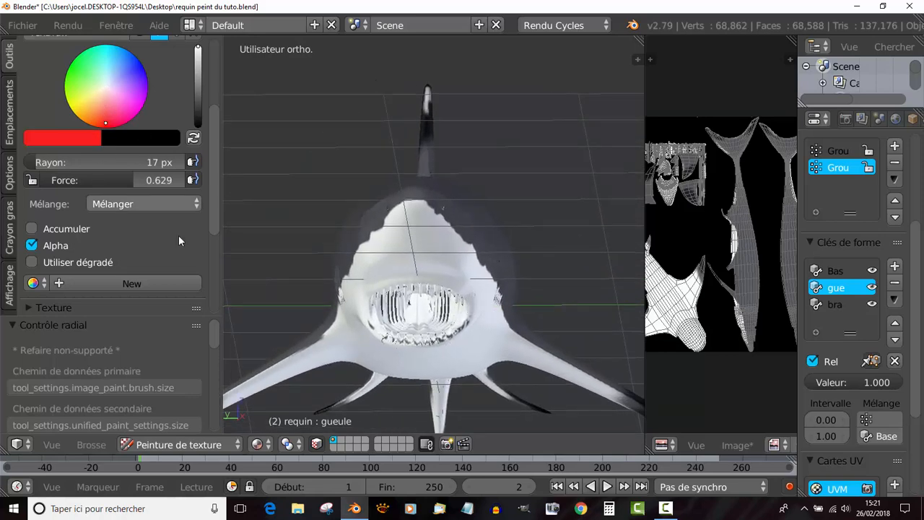
left_click_drag(126, 179, 53, 179)
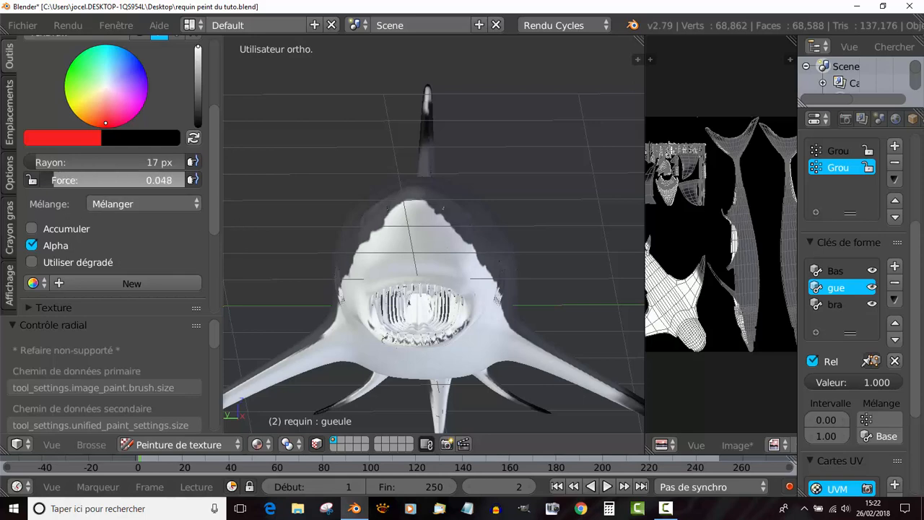
left_click(36, 282)
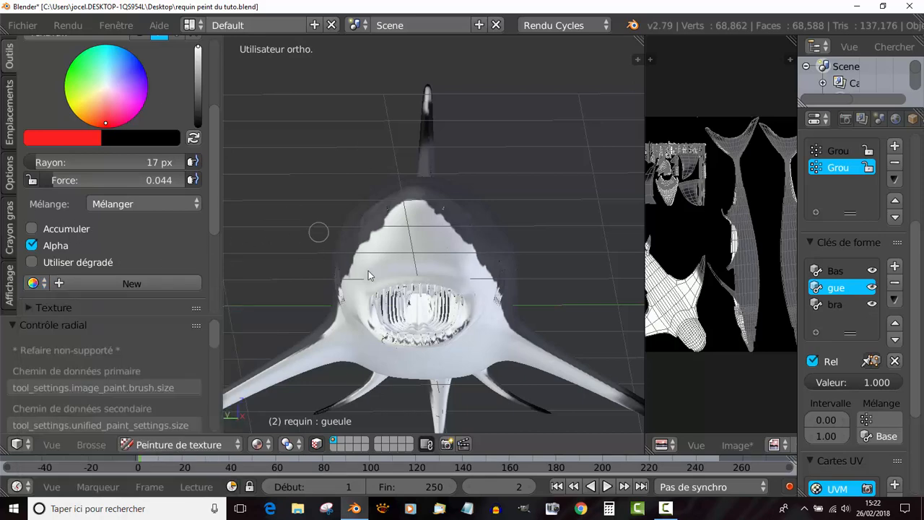
mouse_move(433, 294)
middle_mouse_down()
mouse_move(436, 272)
mouse_move(432, 282)
middle_mouse_up()
scroll(429, 267, "up", 6)
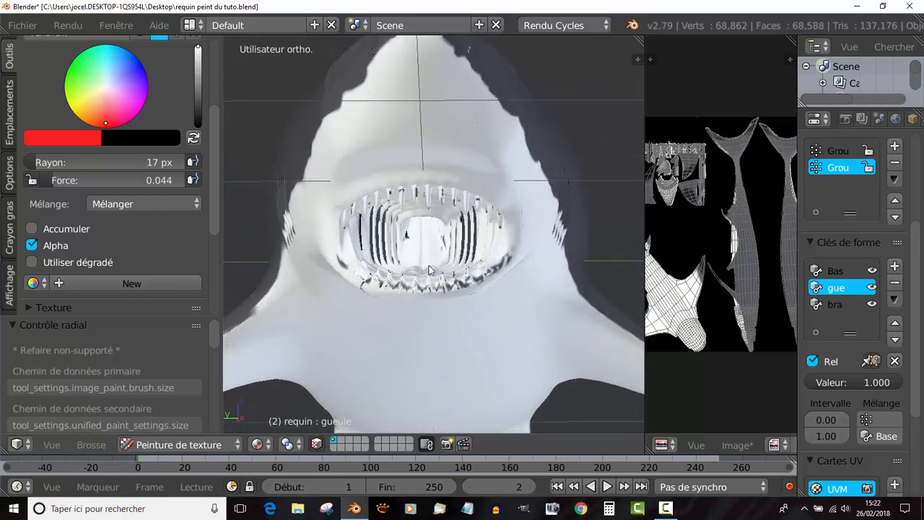
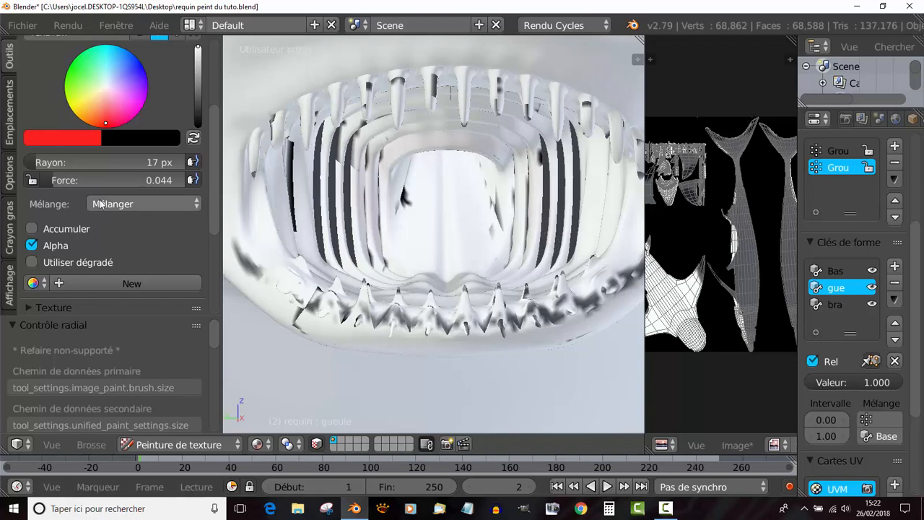
- Set the red brush's strength to 0.141 and its radius to 34 px
left_click_drag(59, 180, 76, 181)
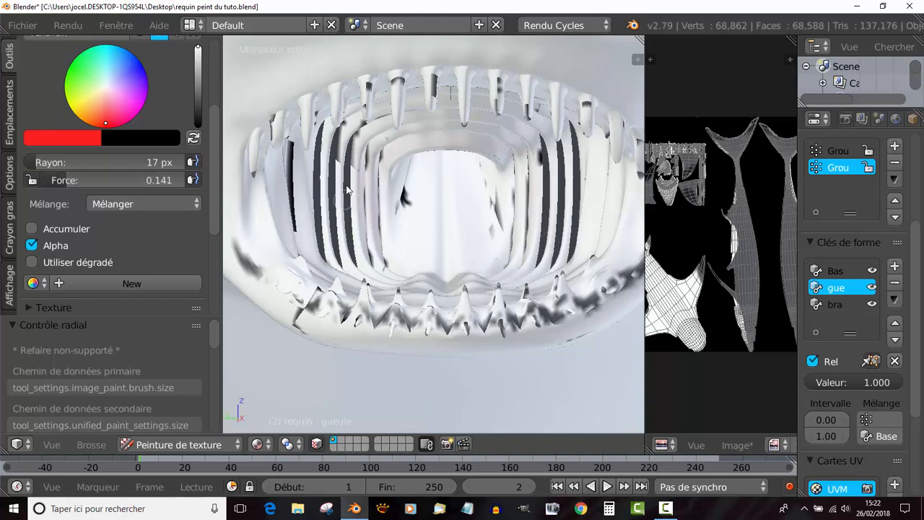
key("f")
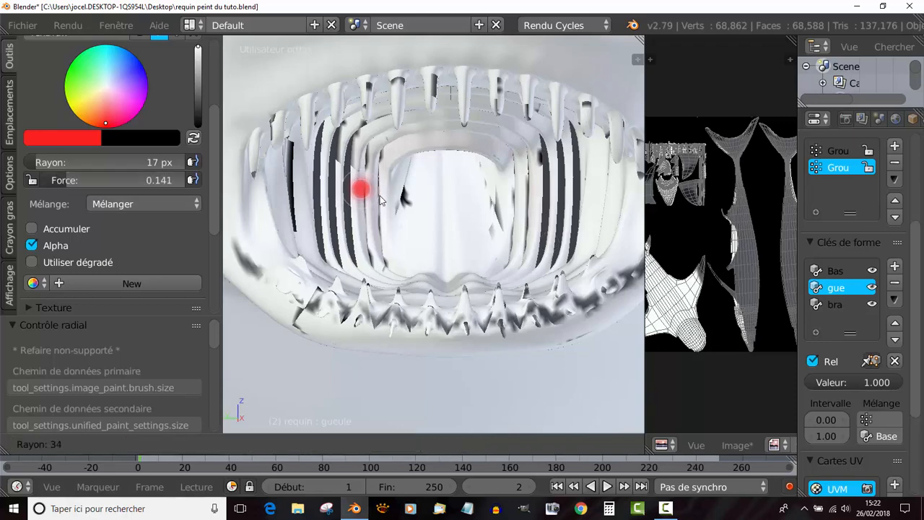
left_click(371, 176)
- Paint red over the vertical ridges on one inner side of the open mouth, up to where they meet the palate
left_click_drag(365, 240, 360, 158)
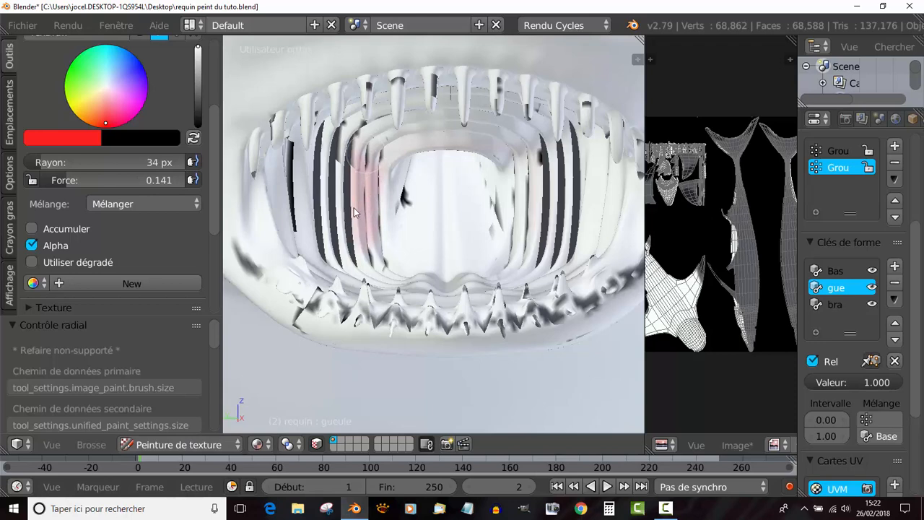
mouse_move(354, 207)
left_mouse_down()
mouse_move(357, 162)
mouse_move(327, 167)
left_mouse_up()
scroll(390, 151, "up", 6)
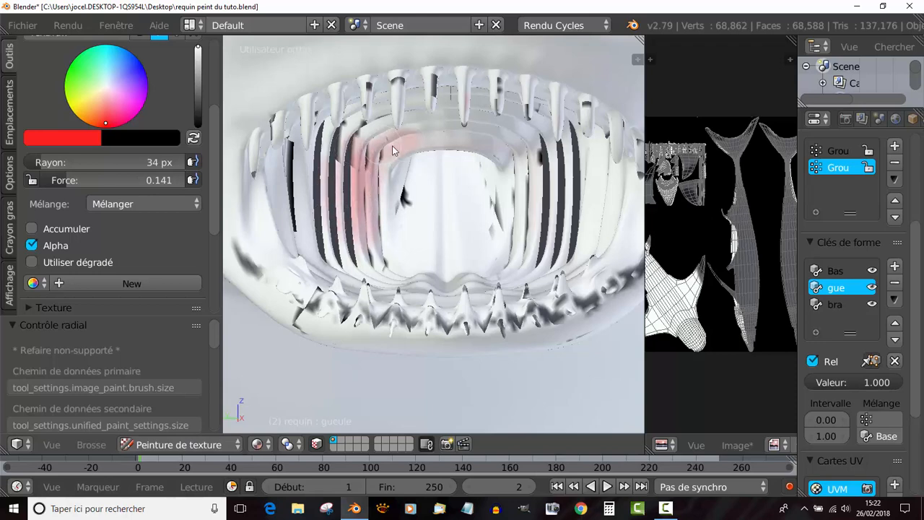
scroll(405, 206, "down", 5)
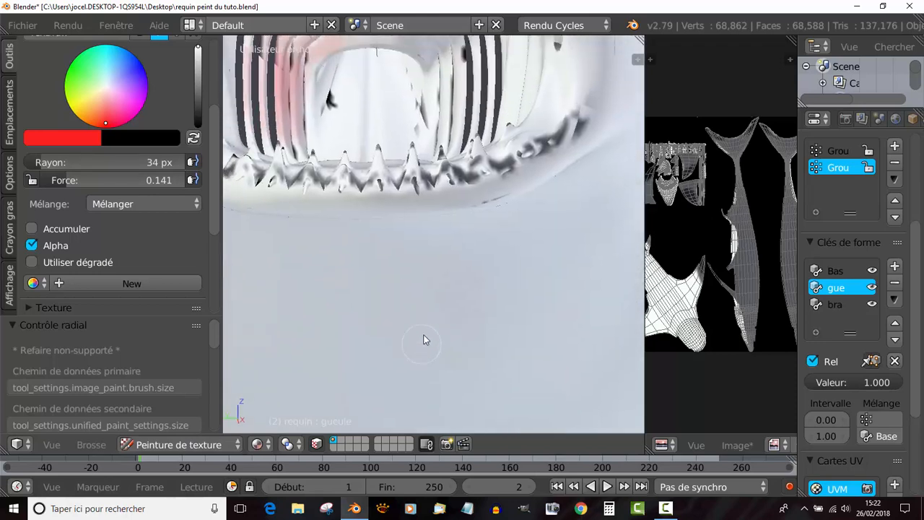
- Paint red across the arched palate ridges and down the ridges on the mouth's opposite inner side
mouse_move(341, 166)
left_mouse_down()
mouse_move(429, 189)
mouse_move(404, 150)
mouse_move(328, 158)
left_mouse_up()
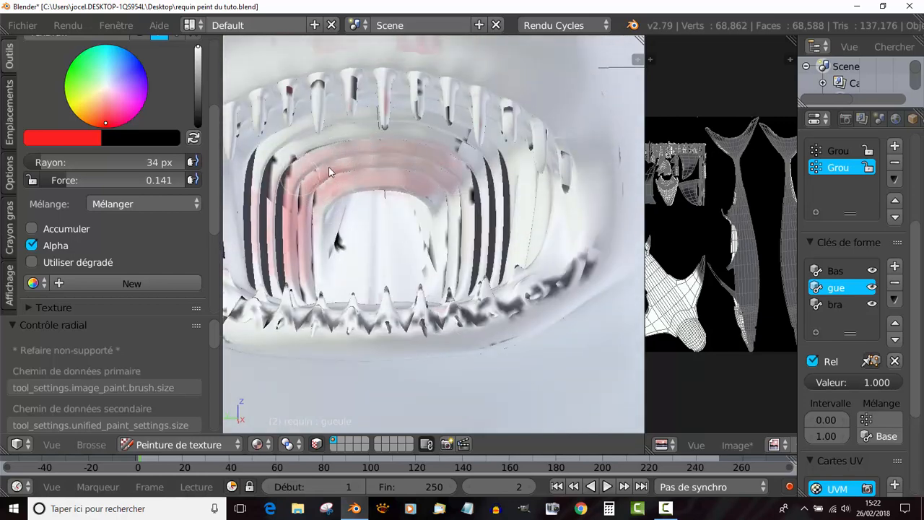
mouse_move(483, 177)
left_mouse_down()
mouse_move(452, 229)
mouse_move(448, 207)
mouse_move(517, 225)
mouse_move(477, 166)
left_mouse_up()
scroll(441, 180, "down", 3)
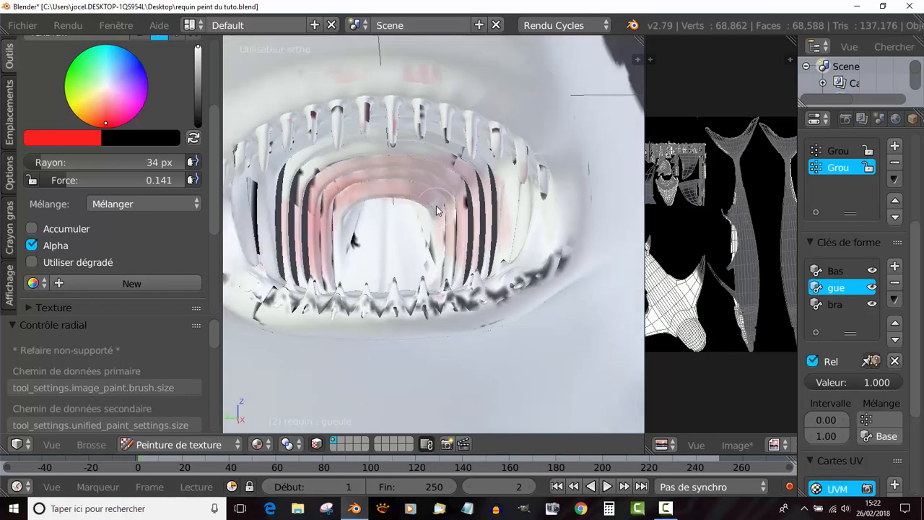
middle_click_drag(440, 183, 440, 386)
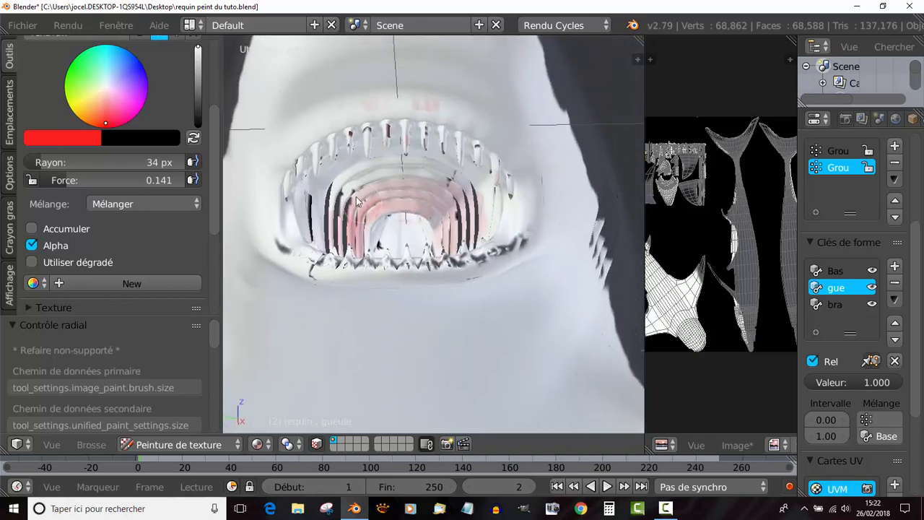
mouse_move(372, 183)
left_mouse_down()
mouse_move(346, 213)
mouse_move(426, 200)
mouse_move(462, 217)
mouse_move(456, 232)
left_mouse_up()
middle_click_drag(459, 231, 488, 228)
- Paint red on the inner cheek wall in front of the ridges, working from an oblique view of the mouth
scroll(504, 260, "down", 6)
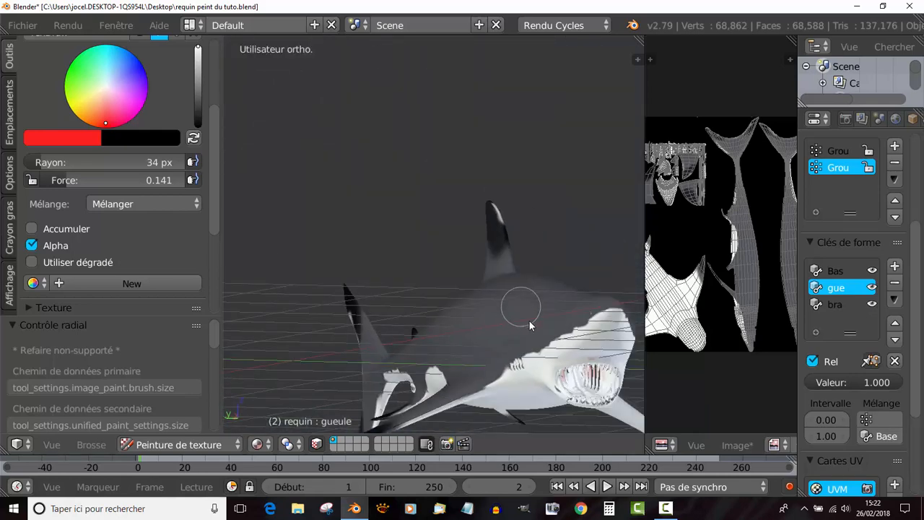
middle_click_drag(531, 322, 394, 209, "shift")
scroll(433, 242, "up", 2)
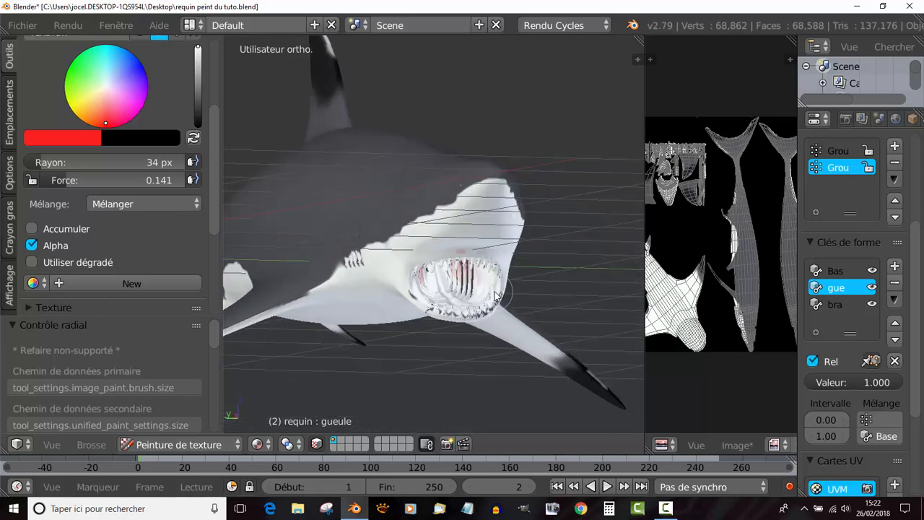
middle_click_drag(494, 291, 341, 272)
scroll(404, 270, "up", 5)
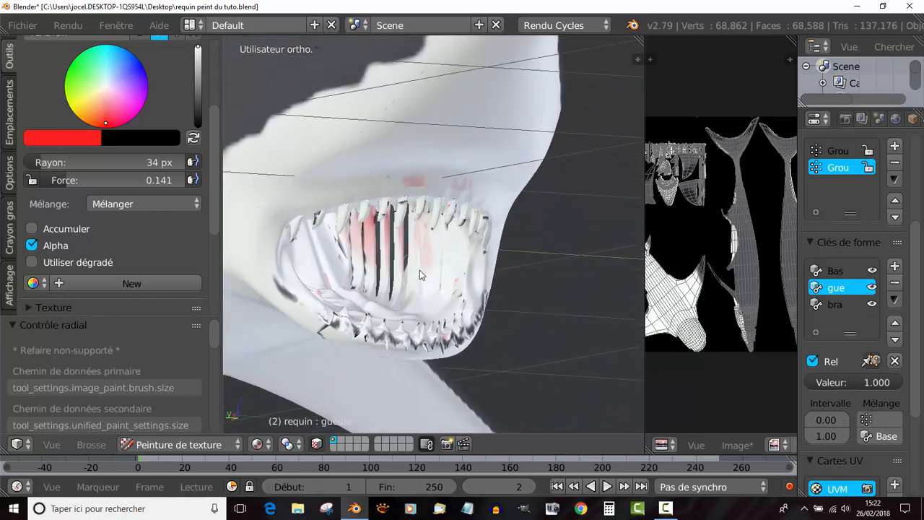
mouse_move(426, 257)
left_mouse_down()
mouse_move(354, 259)
mouse_move(430, 266)
left_mouse_up()
middle_click_drag(376, 273, 435, 294)
- Paint red on the other inner cheek and the front of the palate, reaching them from the opposite side and below
scroll(350, 269, "down", 7)
scroll(408, 282, "up", 4)
scroll(408, 282, "up", 3)
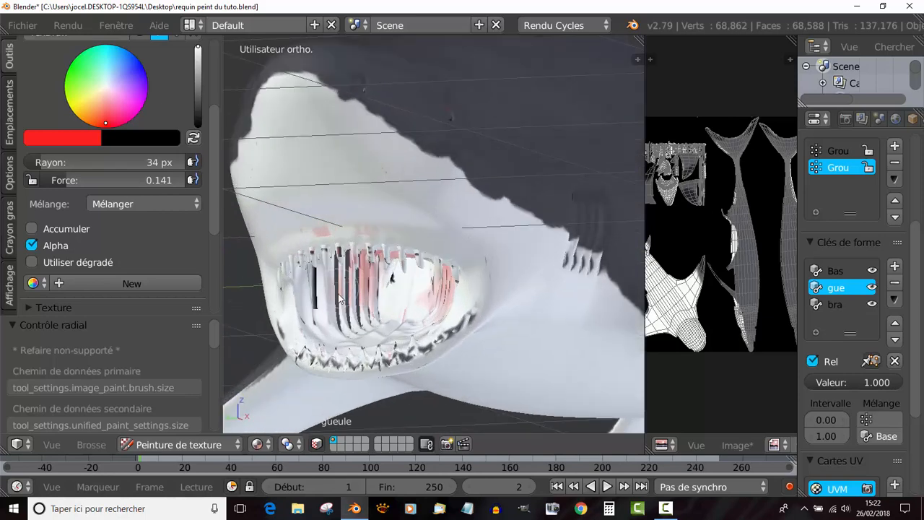
middle_click_drag(342, 284, 407, 354)
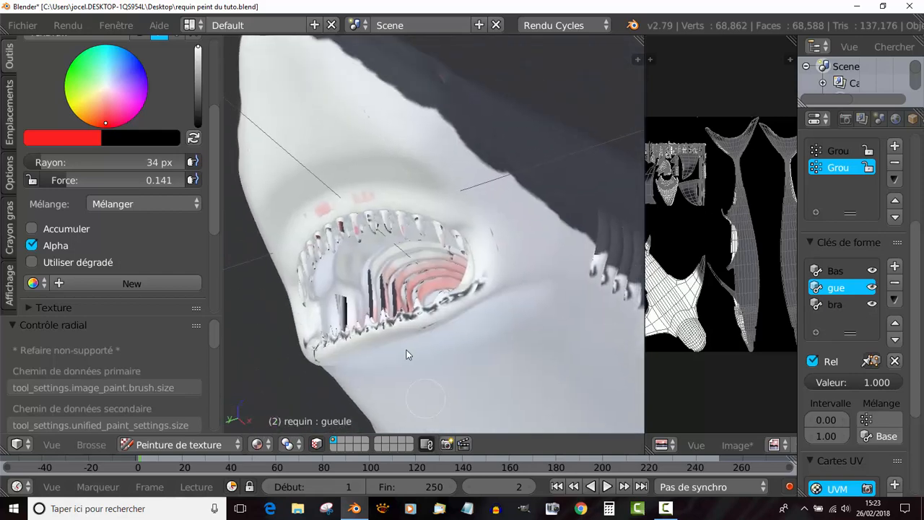
mouse_move(362, 280)
left_mouse_down()
mouse_move(394, 255)
mouse_move(421, 259)
left_mouse_up()
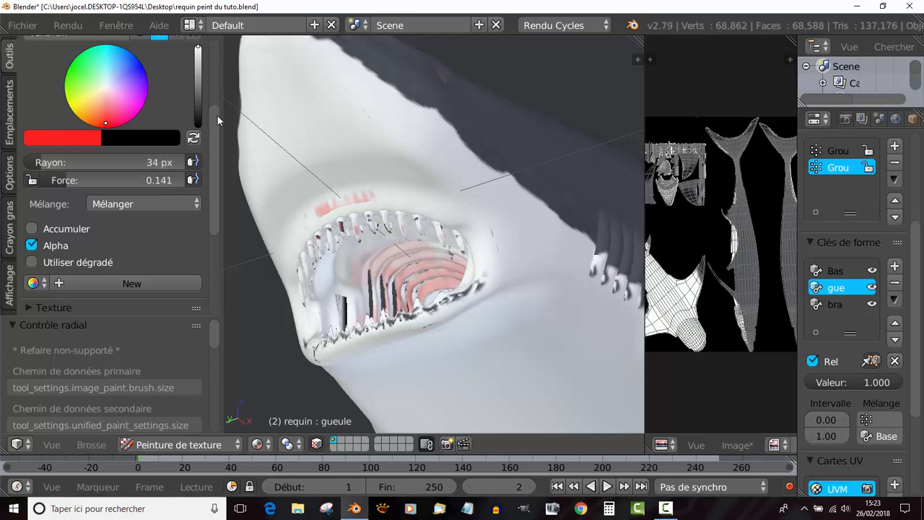
- Switch the paint brush from TexDraw to Smear
middle_click_drag(327, 155, 375, 186)
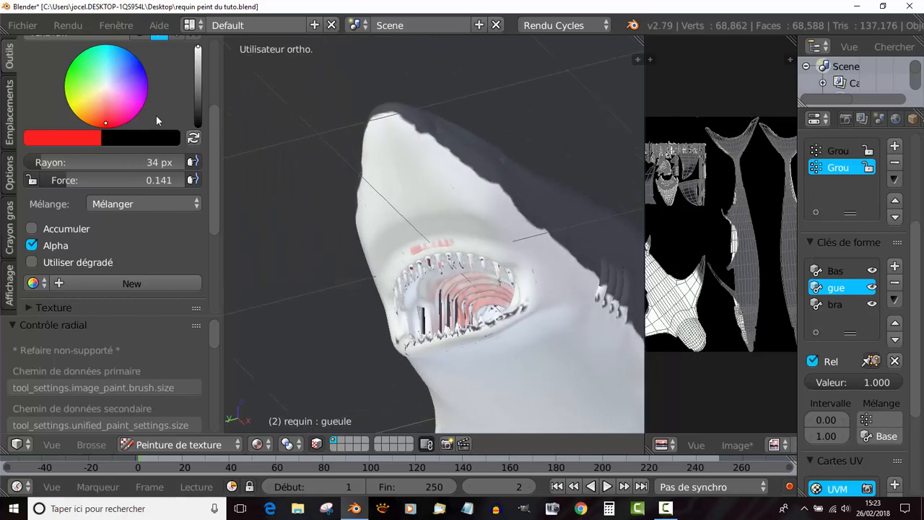
left_click_drag(213, 156, 219, 85)
left_click(100, 118)
left_click(100, 118)
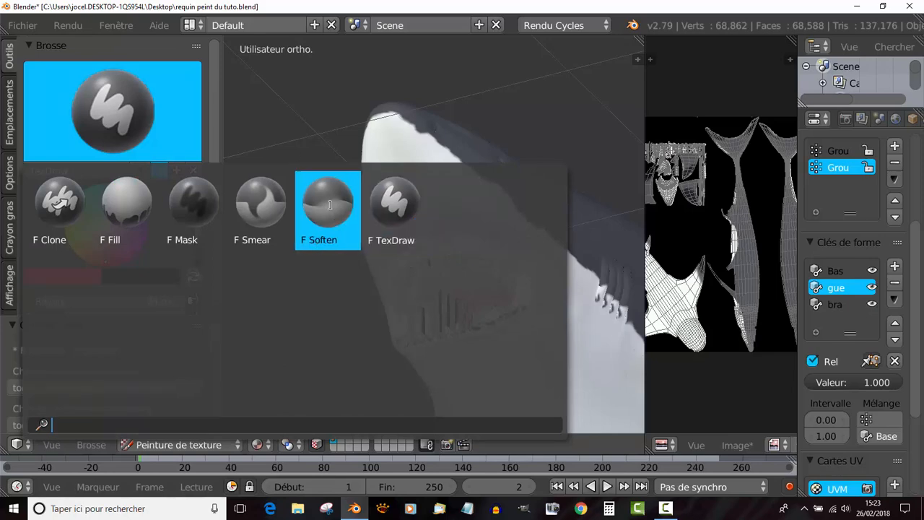
left_click(261, 207)
- Smear the red paint along the arched palate ridges to blend its uneven patches
middle_click_drag(413, 224, 283, 143, "shift")
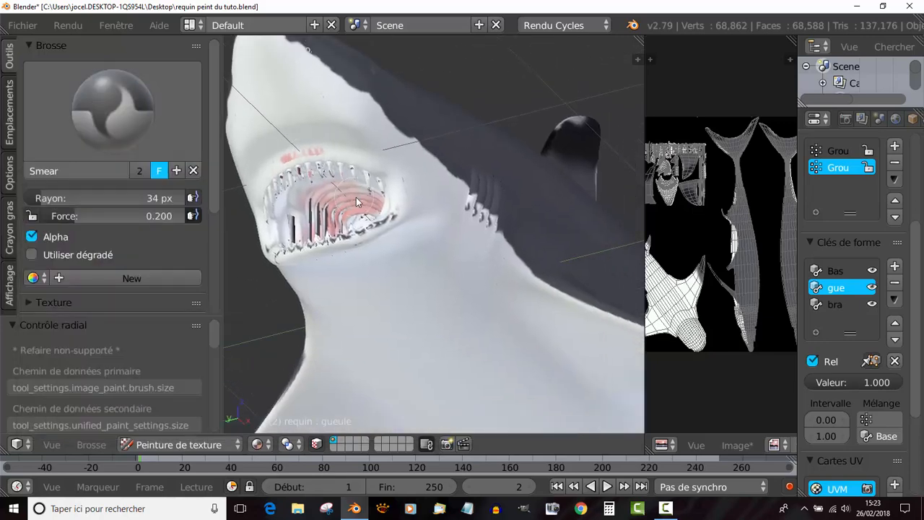
middle_click_drag(356, 202, 411, 221)
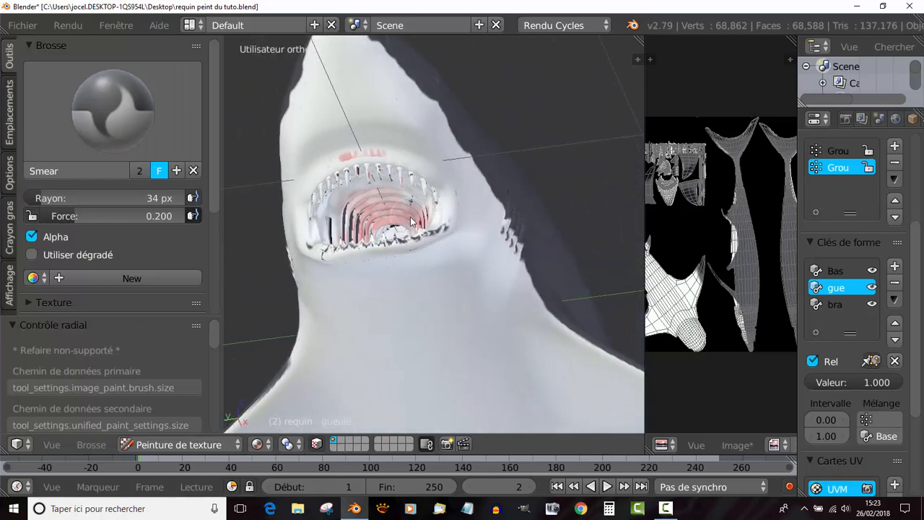
scroll(411, 222, "up", 6)
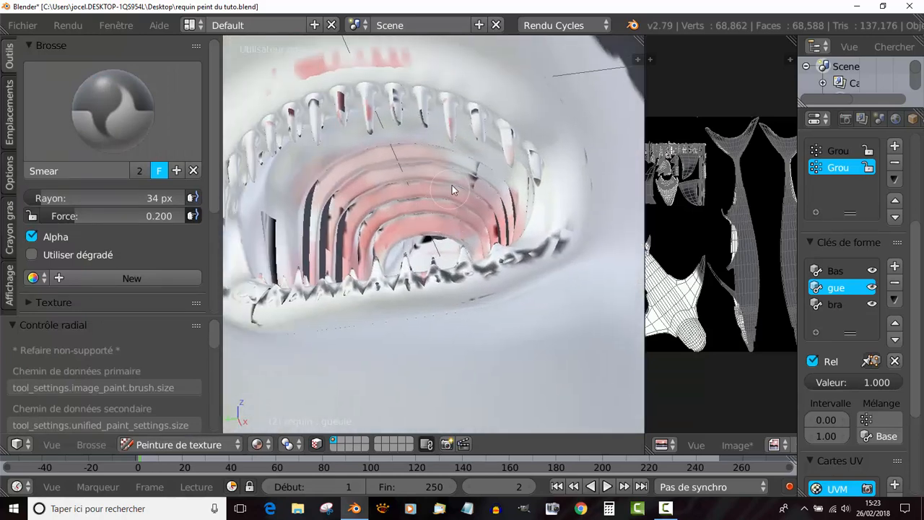
left_click_drag(452, 185, 493, 189)
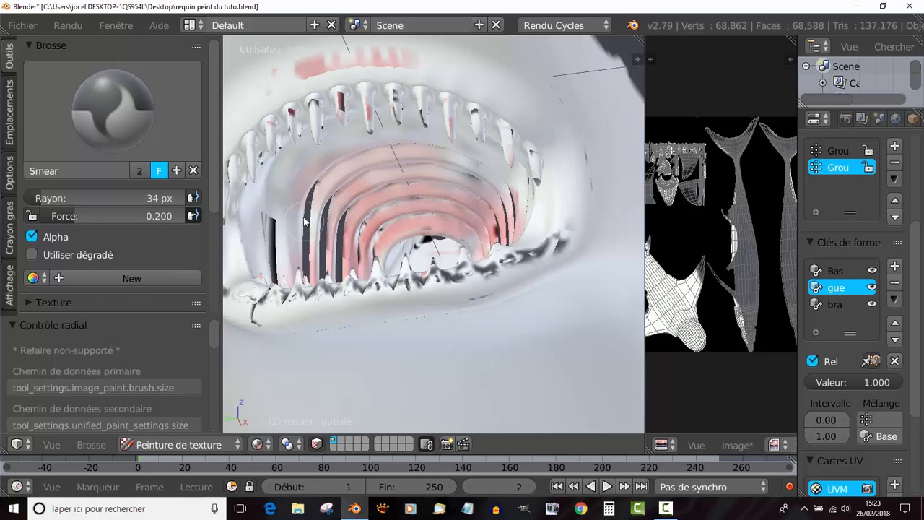
- Smear the stray red marks above the upper teeth into the surrounding white skin
scroll(357, 212, "down", 3)
middle_click_drag(361, 299, 361, 165)
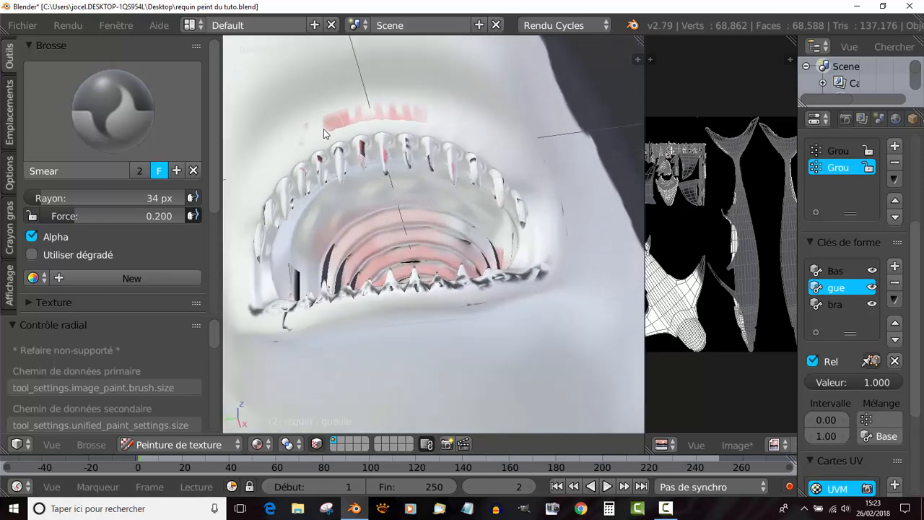
mouse_move(324, 134)
left_mouse_down()
mouse_move(365, 116)
mouse_move(435, 119)
left_mouse_up()
left_click_drag(313, 124, 322, 127)
scroll(431, 230, "down", 1)
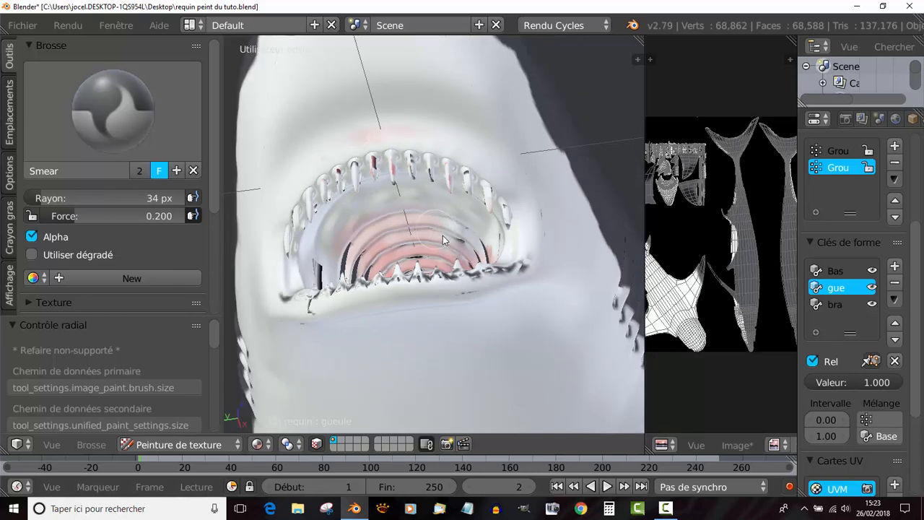
- Smear the red on the rear palate and on the ridges and cheek of one side of the mouth
middle_click_drag(443, 235, 456, 247)
middle_click_drag(549, 353, 406, 192, "shift")
scroll(423, 212, "up", 2)
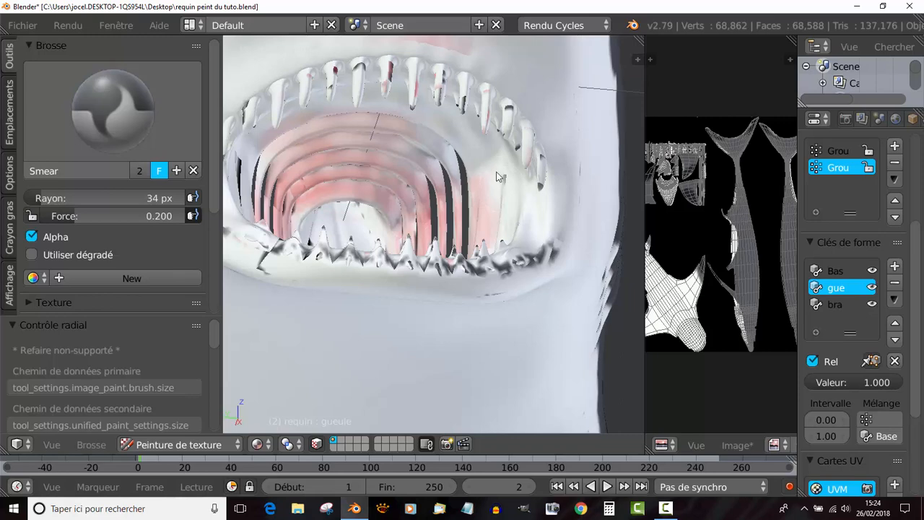
scroll(496, 173, "down", 3)
middle_click_drag(449, 223, 346, 221)
scroll(438, 271, "up", 2)
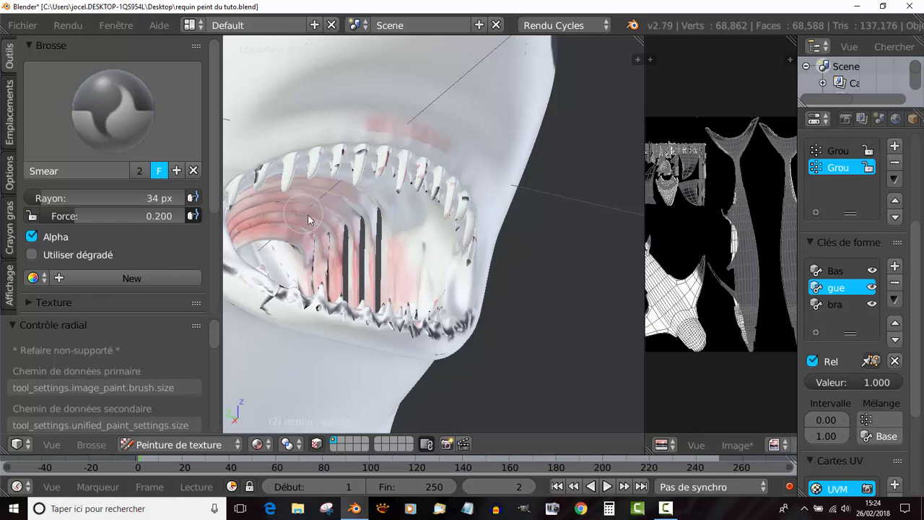
- Smear the red paint on the opposite inner cheek, around the foremost vertical ridges
scroll(308, 220, "down", 3)
middle_click_drag(308, 220, 520, 265)
scroll(352, 248, "down", 5)
scroll(461, 277, "up", 3)
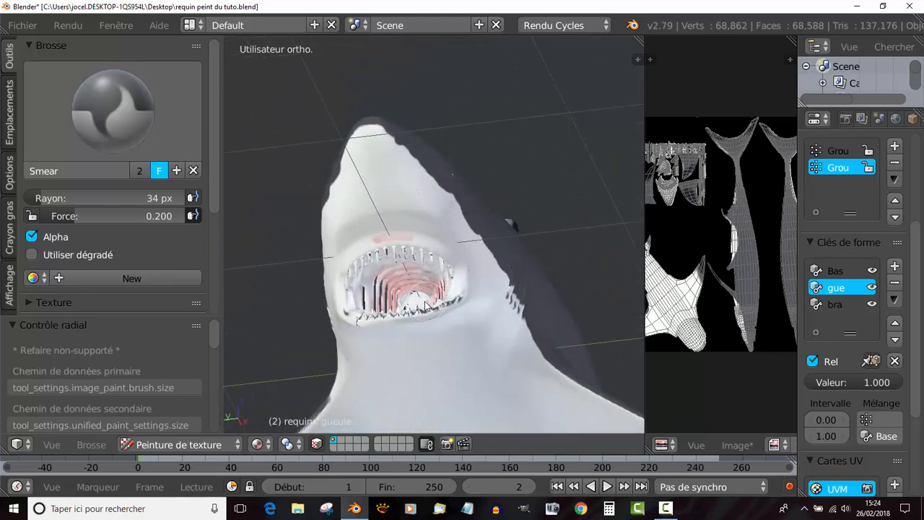
middle_click_drag(426, 306, 472, 192, "shift")
middle_click_drag(472, 192, 482, 275)
scroll(404, 256, "up", 3)
scroll(425, 254, "up", 2)
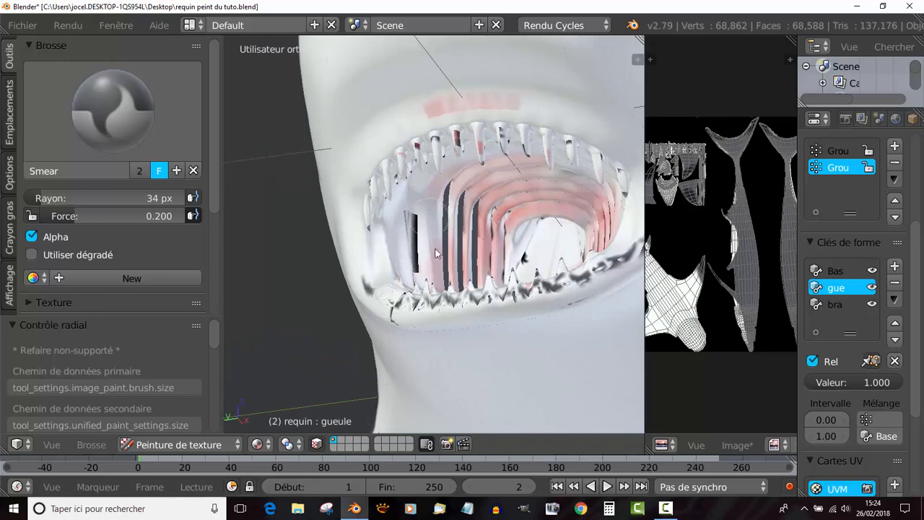
middle_click_drag(435, 260, 409, 225)
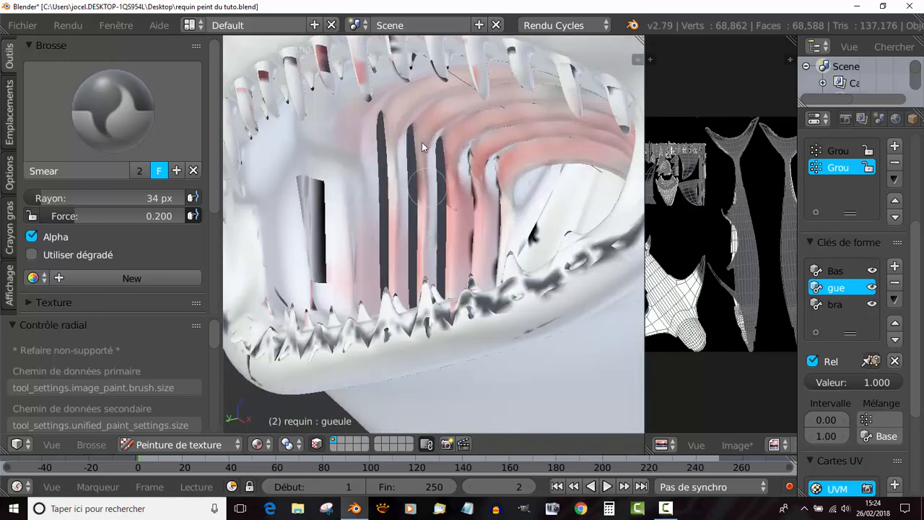
- Smear the red along the vertical ridges and their bends into the palate, up to the edge of the throat opening
mouse_move(448, 165)
left_mouse_down()
mouse_move(472, 279)
mouse_move(450, 172)
left_mouse_up()
mouse_move(442, 250)
left_mouse_down()
mouse_move(443, 191)
mouse_move(466, 138)
left_mouse_up()
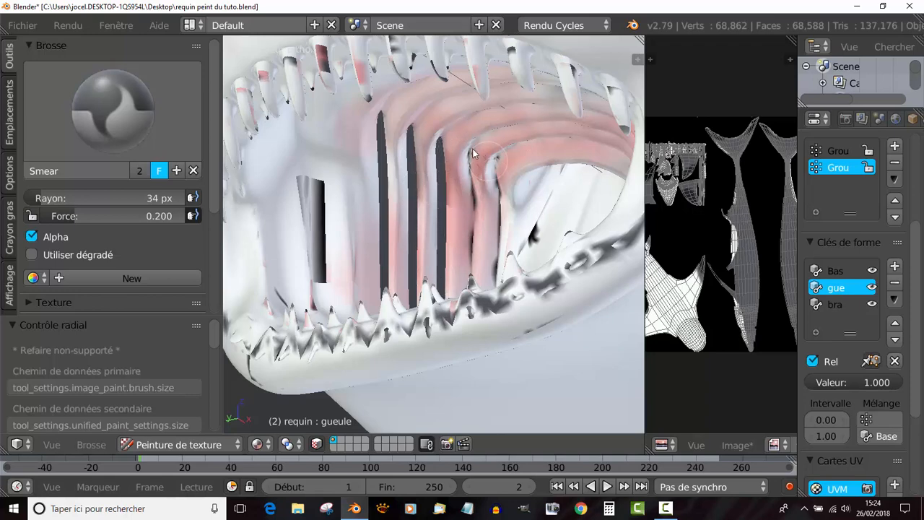
left_click_drag(408, 149, 352, 138)
left_click_drag(519, 149, 485, 193)
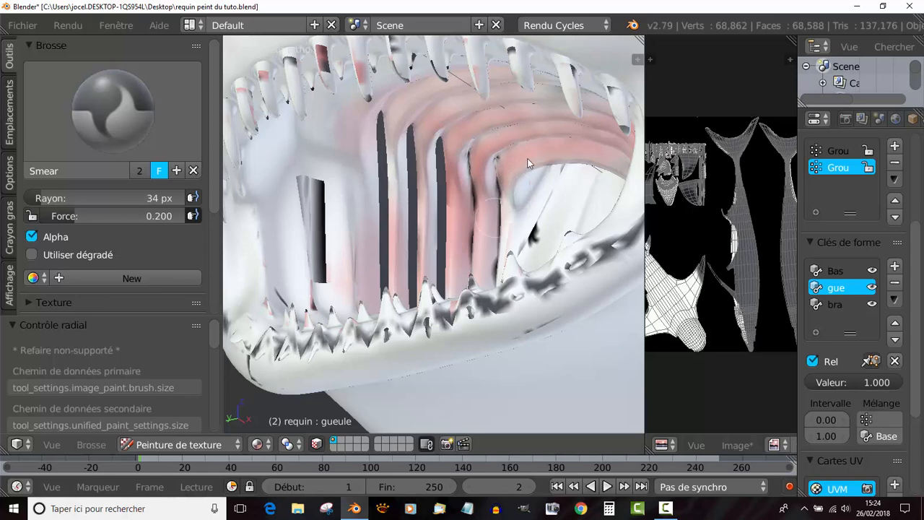
left_click_drag(527, 165, 487, 209)
left_click_drag(571, 210, 476, 222)
- Set the Smear strength to 0.604 and blend the red and dark paint on the ridges beside the throat opening
left_click_drag(87, 216, 130, 216)
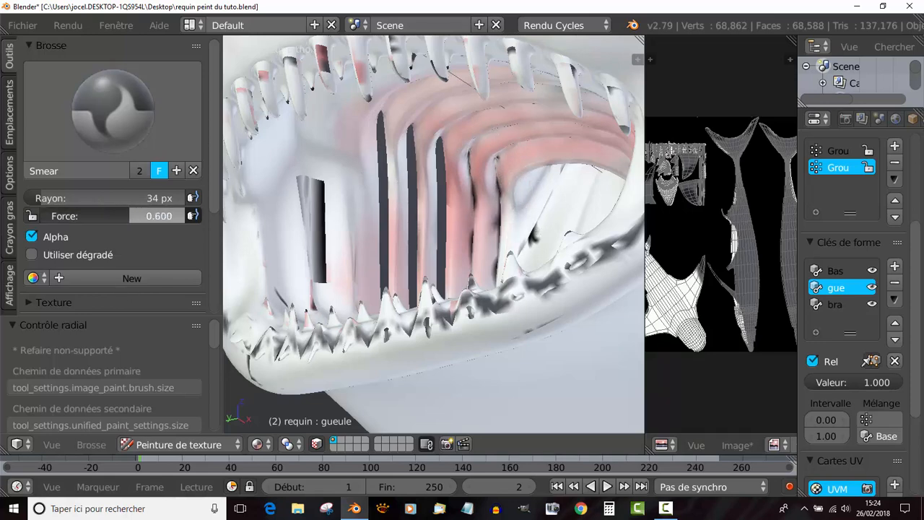
left_click_drag(500, 173, 524, 181)
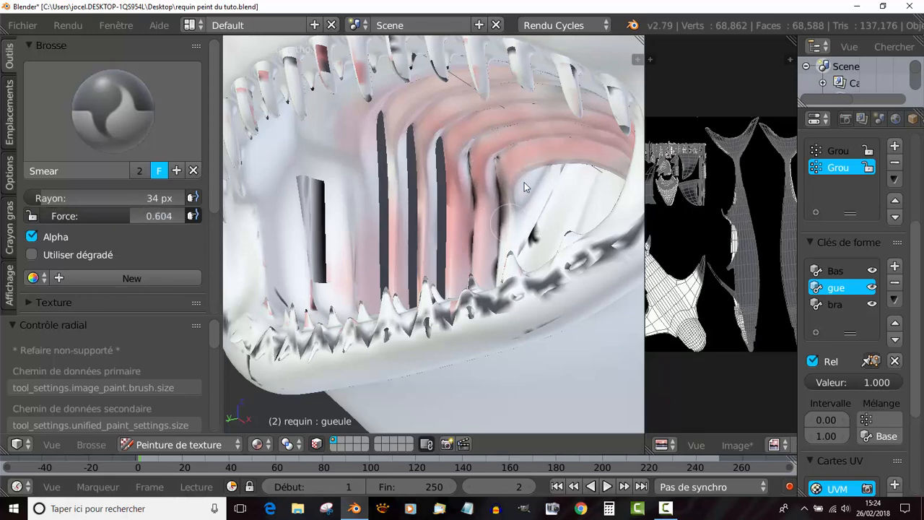
left_click_drag(494, 210, 512, 215)
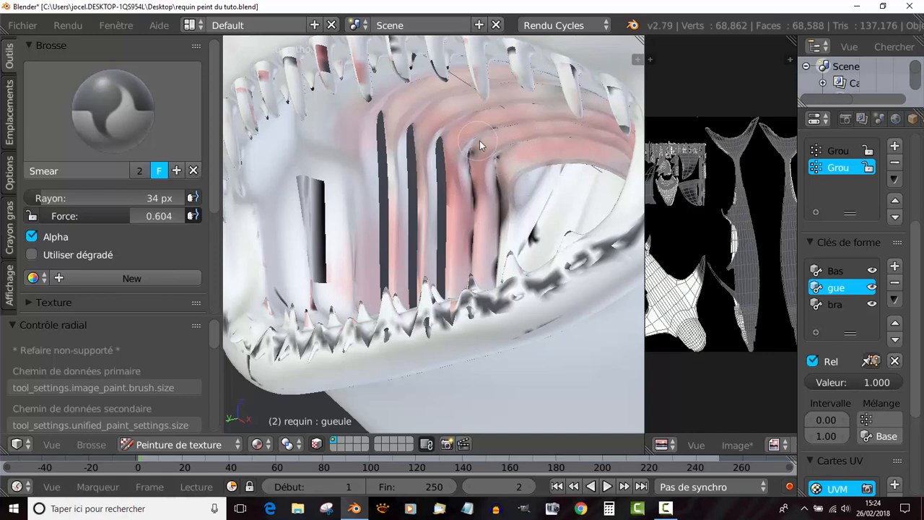
scroll(481, 142, "down", 3)
middle_click_drag(486, 151, 506, 139)
middle_click_drag(294, 194, 201, 251, "shift")
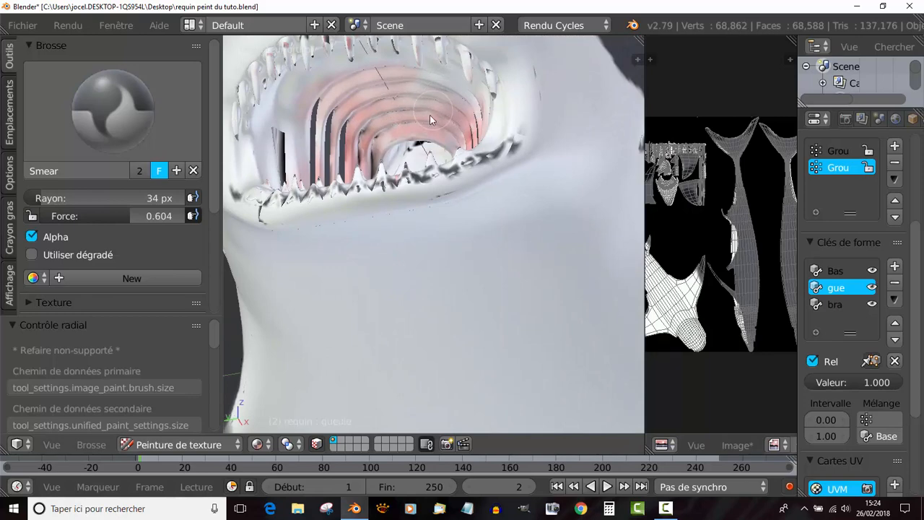
- Smear the red on the palate and the other side's ridges, and check the shark from the side
middle_click_drag(442, 137, 563, 154)
scroll(450, 144, "down", 2)
middle_click_drag(450, 145, 485, 153)
scroll(529, 195, "up", 2)
middle_click_drag(529, 195, 443, 193)
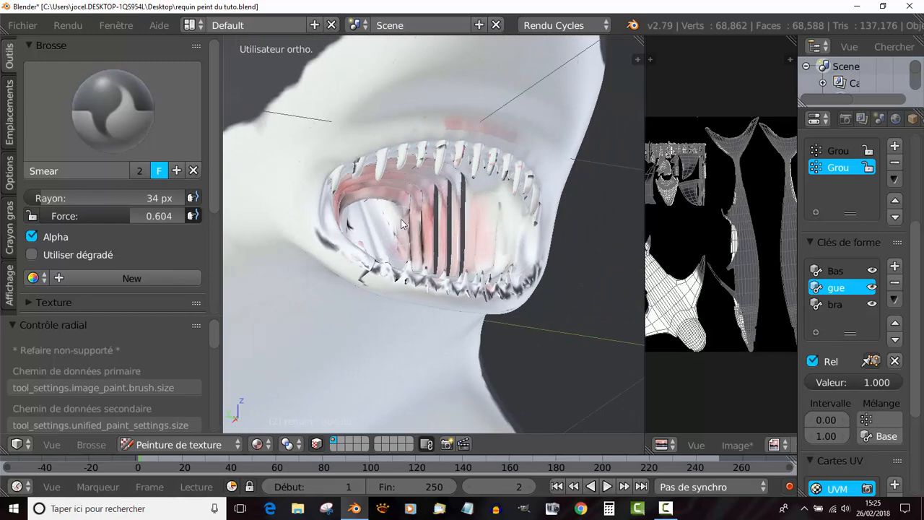
scroll(513, 252, "down", 5)
middle_click_drag(513, 252, 548, 244)
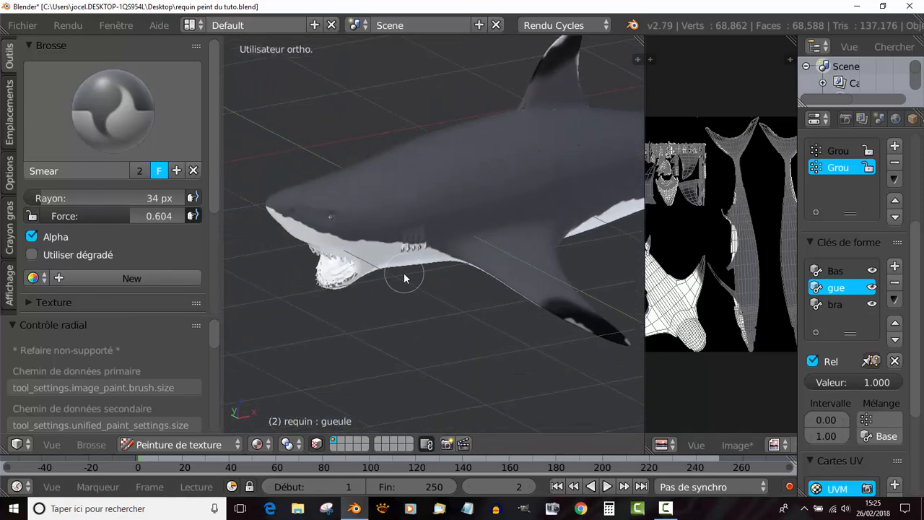
- Examine the smeared red paint on the ridges, palate and throat opening from the front and both sides of the mouth
middle_click_drag(404, 275, 556, 233)
scroll(493, 262, "up", 5)
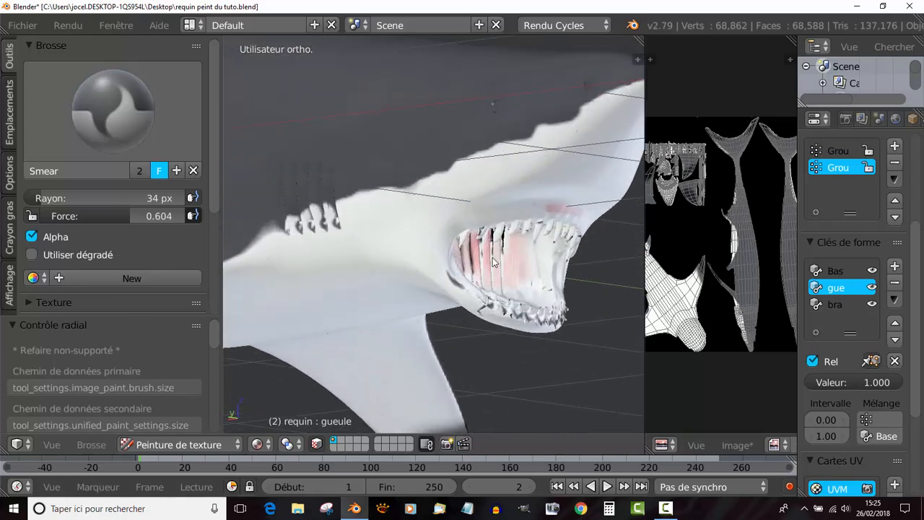
middle_click_drag(492, 262, 475, 245)
scroll(476, 245, "up", 1)
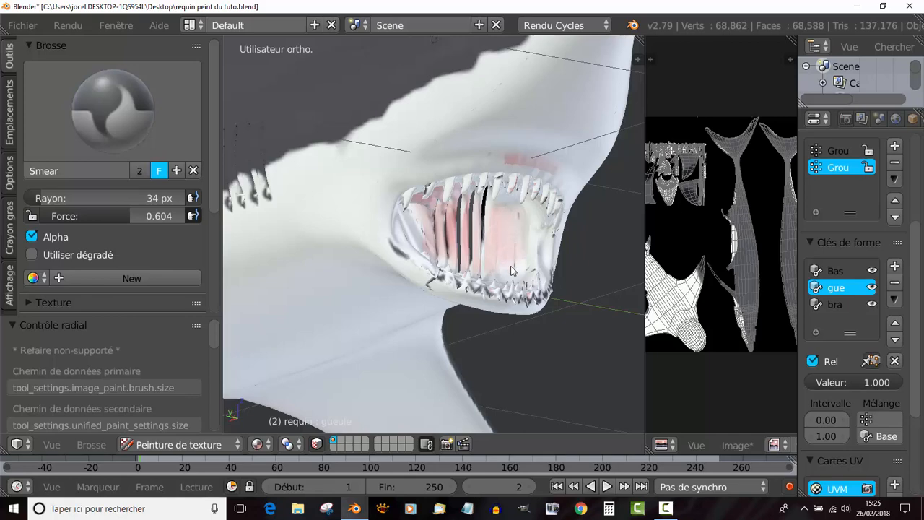
middle_click_drag(500, 239, 549, 249)
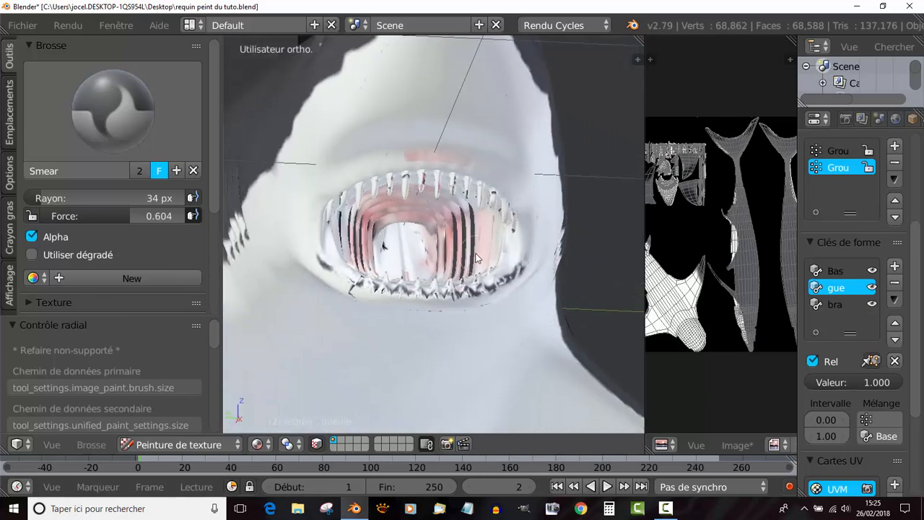
scroll(446, 214, "up", 2)
middle_click_drag(446, 215, 449, 201, "shift")
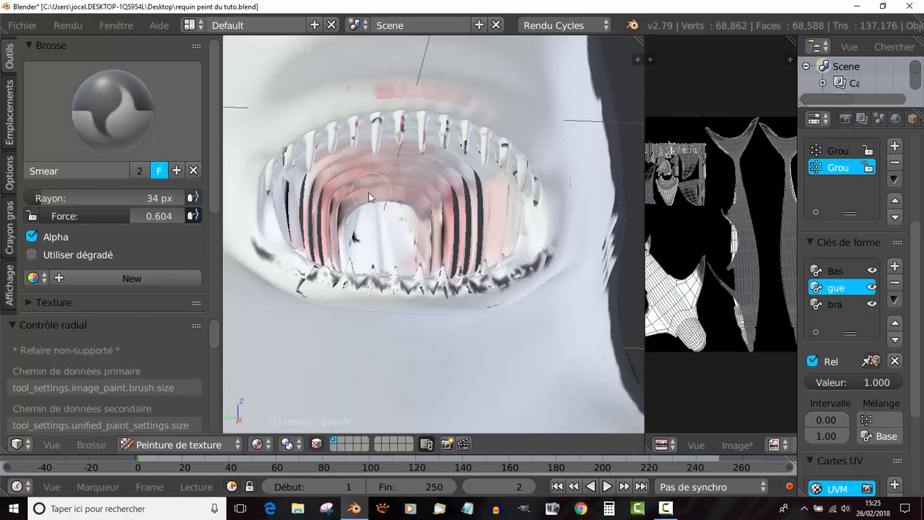
middle_click_drag(436, 232, 477, 241)
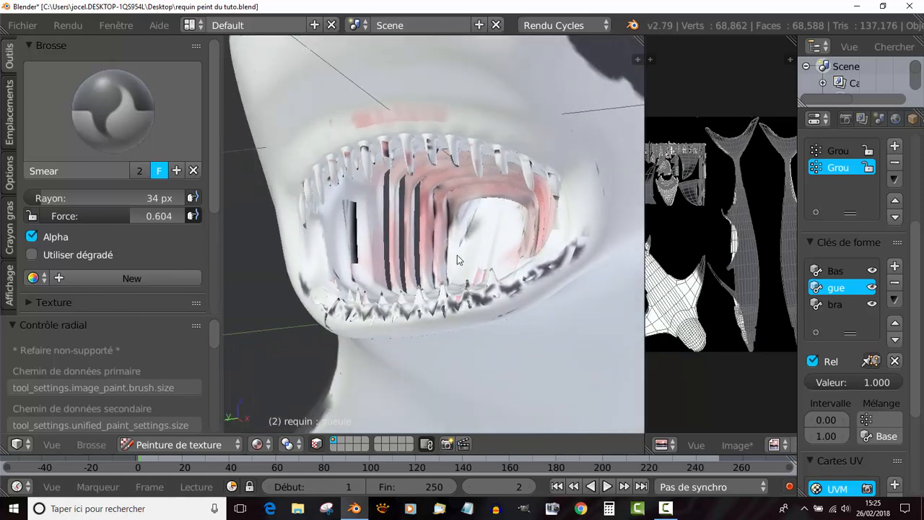
middle_click_drag(390, 251, 378, 246)
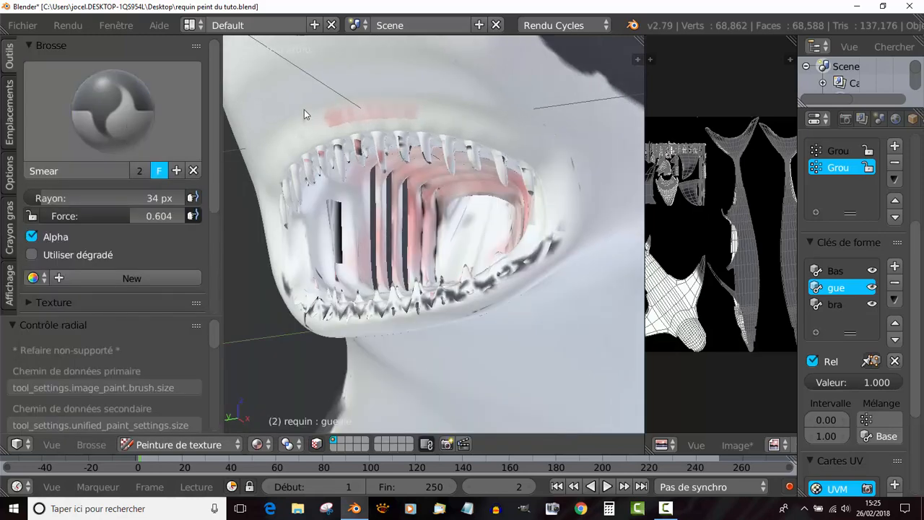
- Switch to the TexDraw brush with a very pale pink colour, set its strength to 0.415 and enable Accumulate
left_click(112, 109)
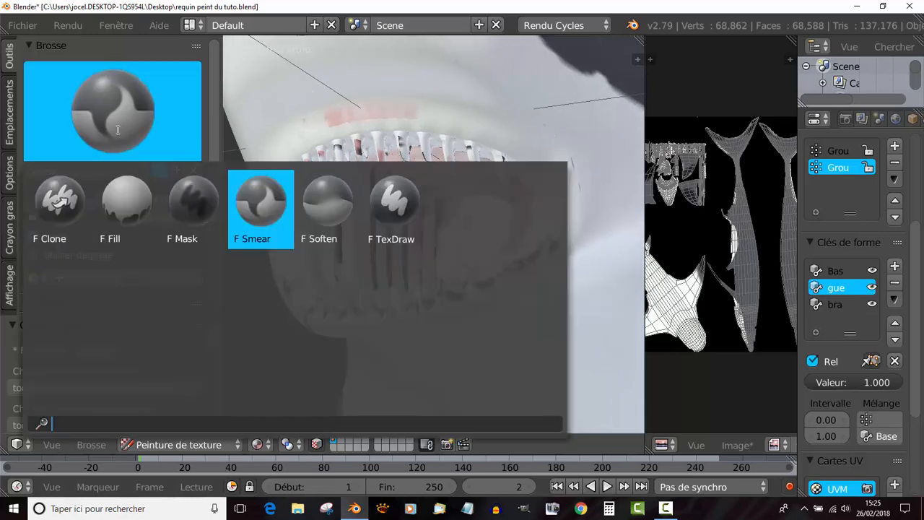
left_click(392, 196)
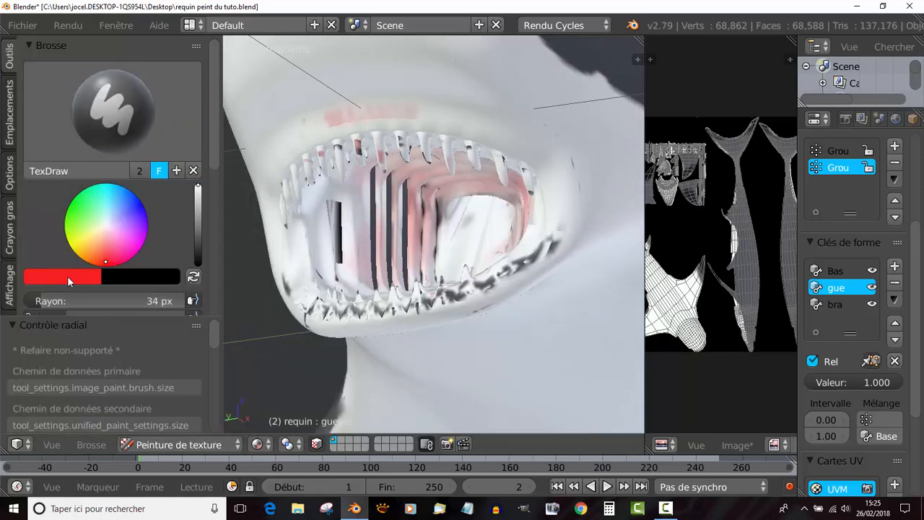
left_click(106, 226)
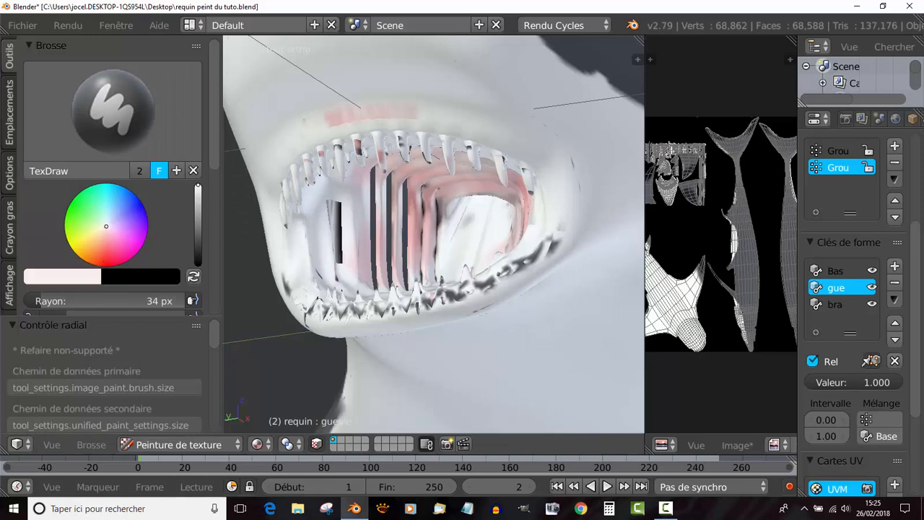
middle_click_drag(514, 266, 507, 238)
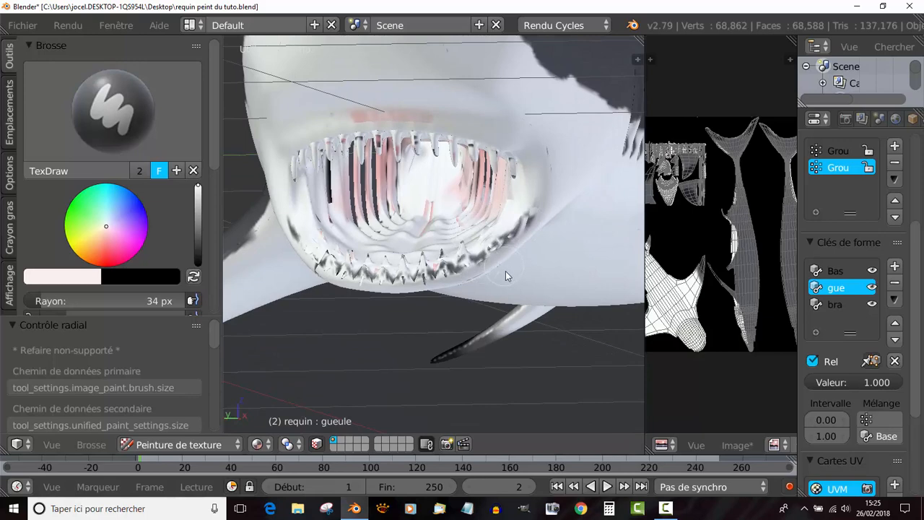
key("KP_5")
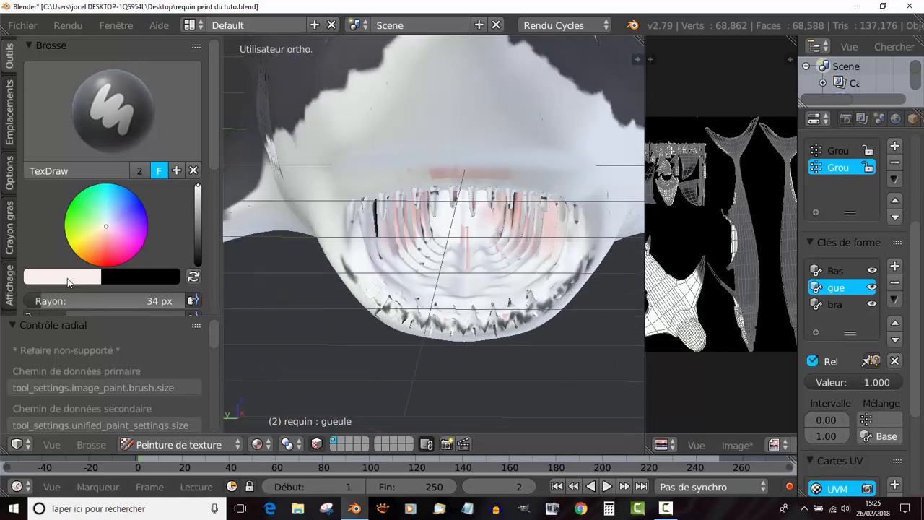
scroll(112, 294, "down", 5)
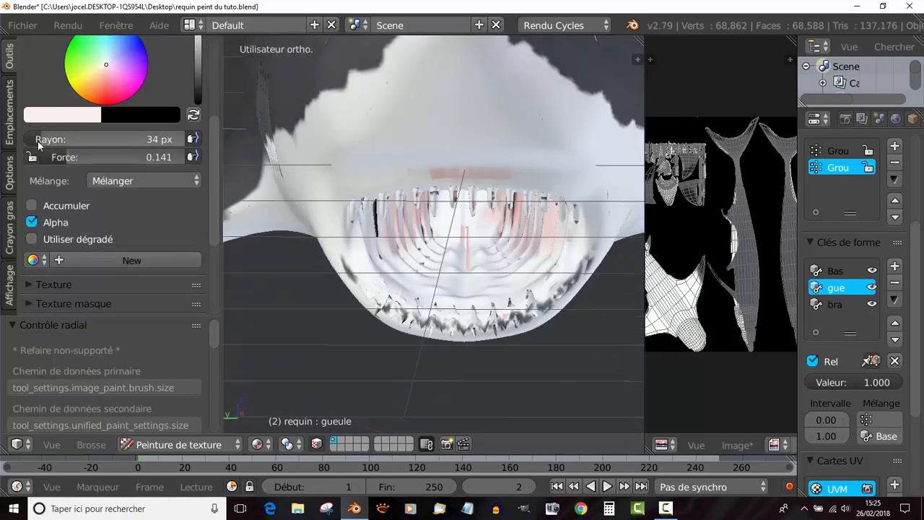
left_click_drag(84, 158, 121, 158)
scroll(83, 241, "down", 2)
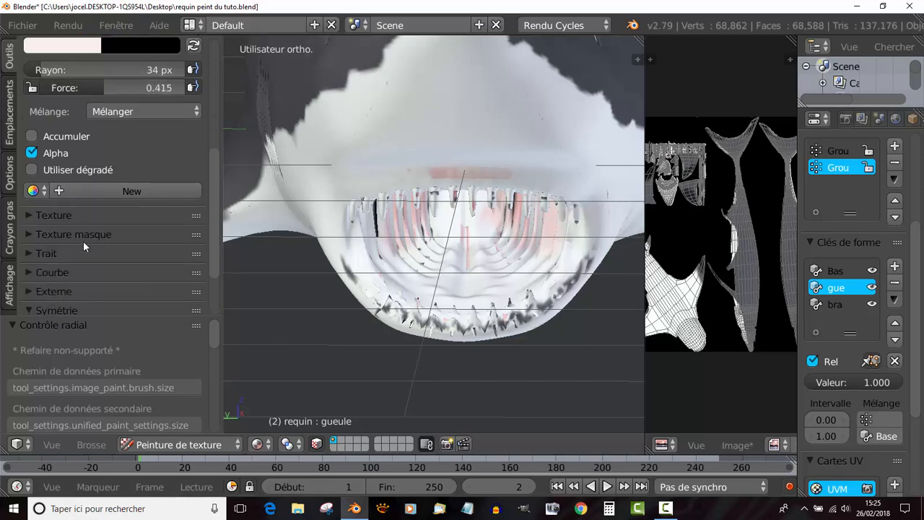
left_click(37, 136)
- Paint pale pink over the dark marks on the lower teeth and gum, all along the lower jaw
mouse_move(379, 301)
left_mouse_down()
mouse_move(470, 323)
mouse_move(573, 288)
mouse_move(597, 263)
mouse_move(498, 316)
left_mouse_up()
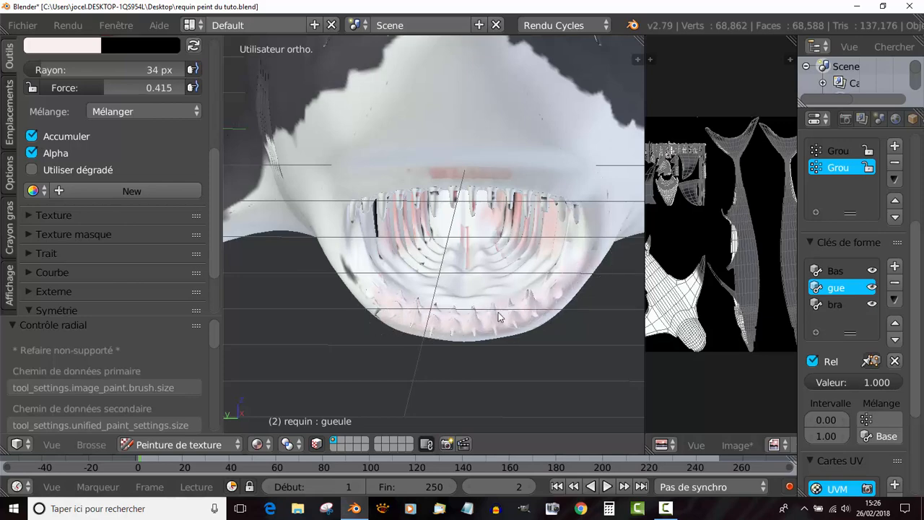
middle_click_drag(489, 308, 463, 322)
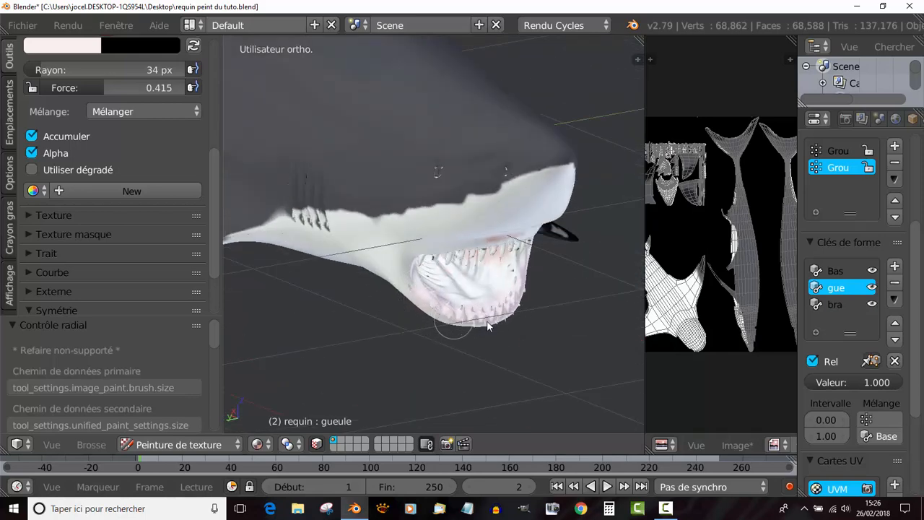
middle_click_drag(511, 299, 390, 235)
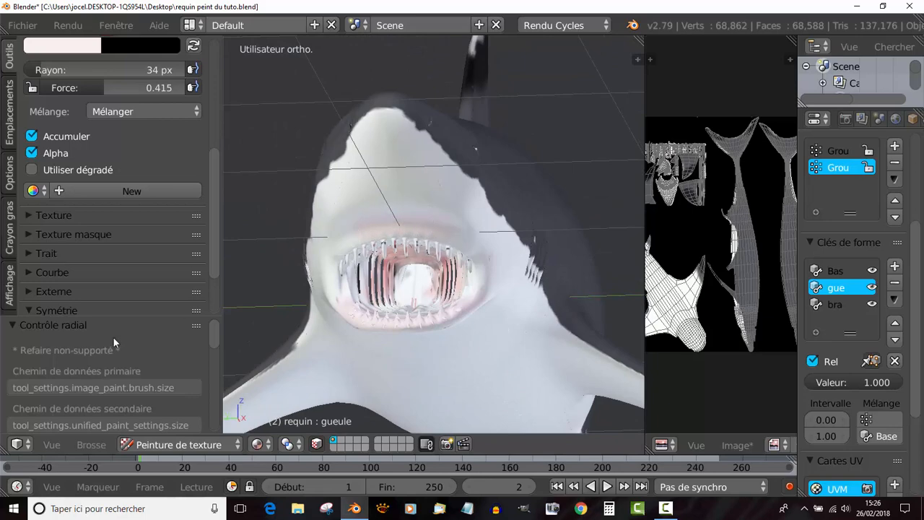
- Lighten the brush colour to near-white and paint over the reddish band above the upper teeth
scroll(93, 131, "up", 5)
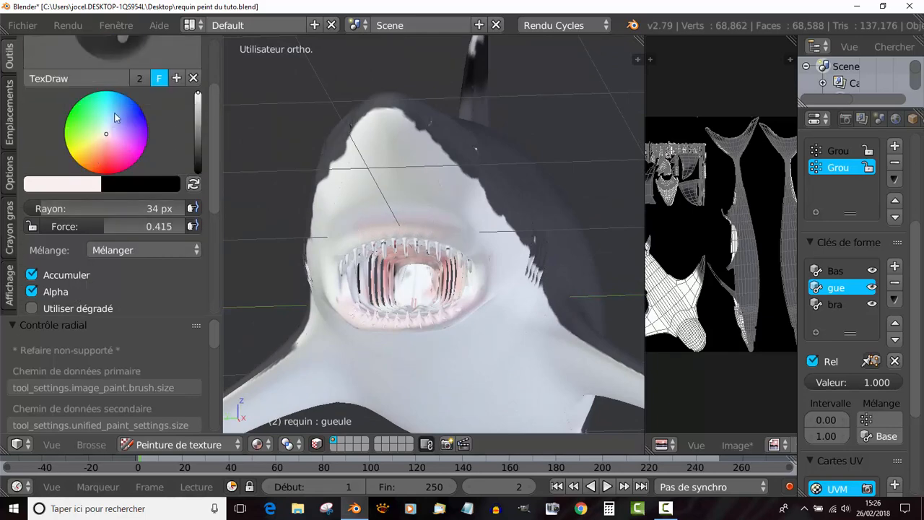
scroll(93, 171, "up", 2)
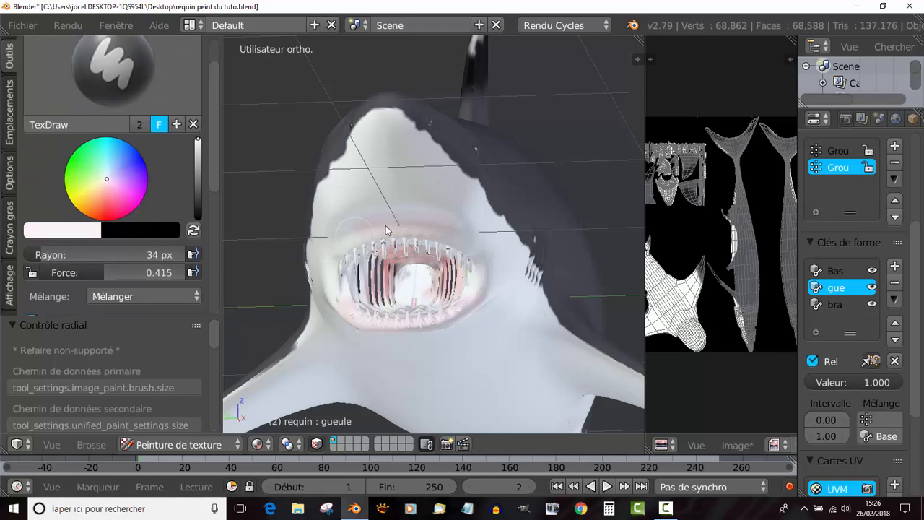
middle_click_drag(386, 229, 412, 215)
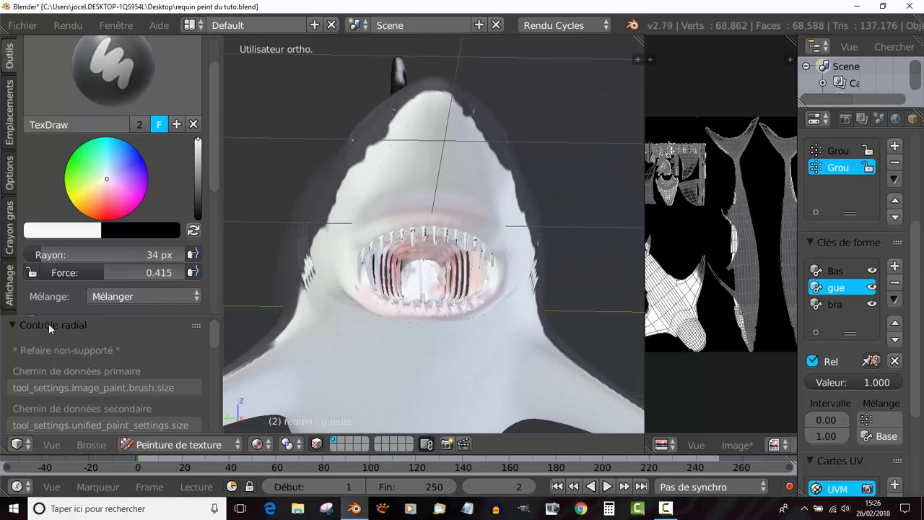
scroll(49, 324, "down", 4)
scroll(49, 324, "up", 4)
left_click_drag(217, 189, 223, 245)
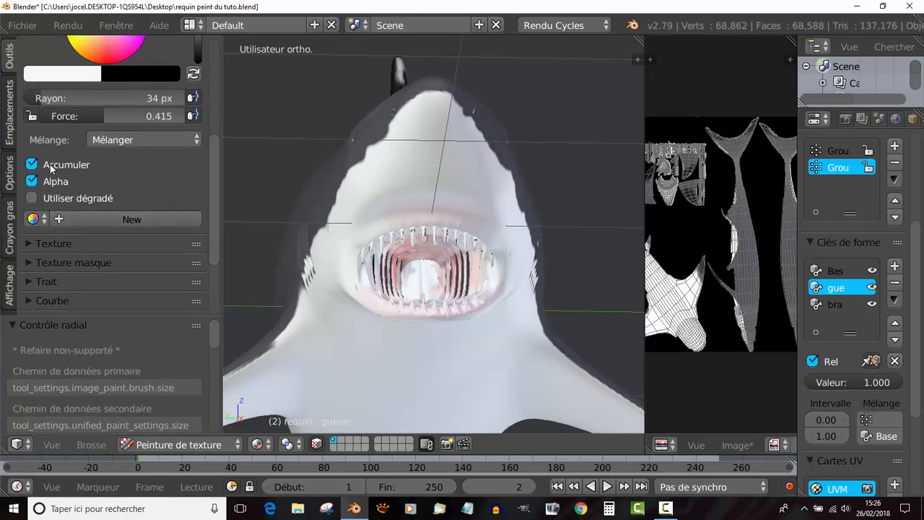
- Paint the lips around the mouth and the outer edge of the lower jaw with the near-white colour
scroll(409, 200, "up", 2)
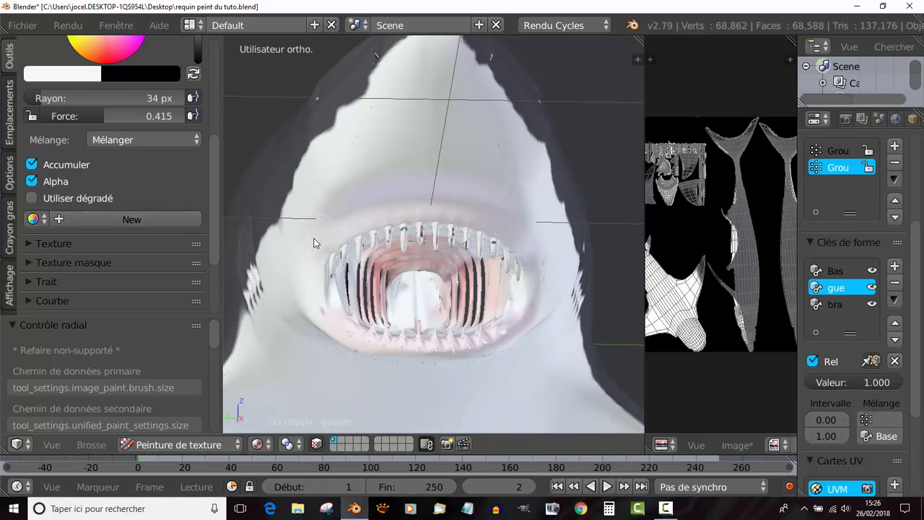
mouse_move(394, 342)
middle_mouse_down()
mouse_move(392, 368)
mouse_move(406, 371)
mouse_move(447, 348)
mouse_move(418, 324)
mouse_move(397, 276)
mouse_move(433, 231)
mouse_move(428, 223)
middle_mouse_up()
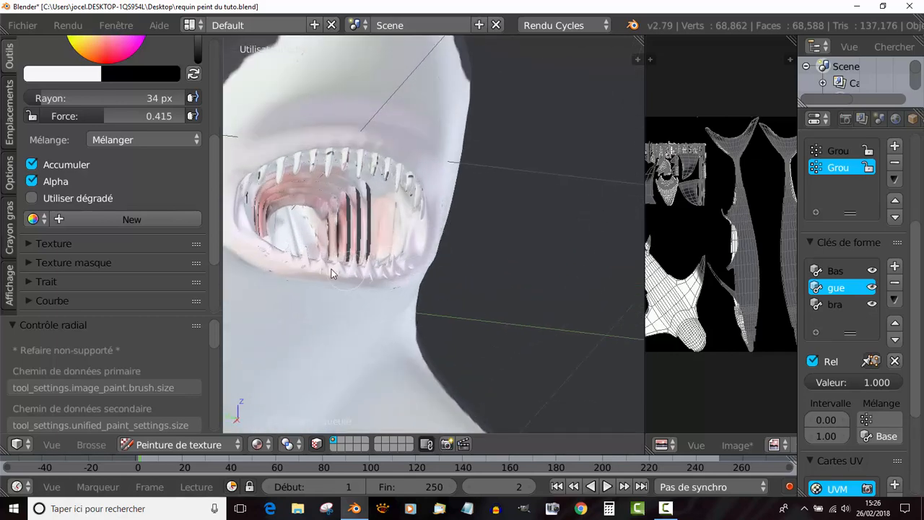
mouse_move(264, 268)
middle_mouse_down()
mouse_move(320, 229)
mouse_move(317, 204)
mouse_move(275, 145)
middle_mouse_up()
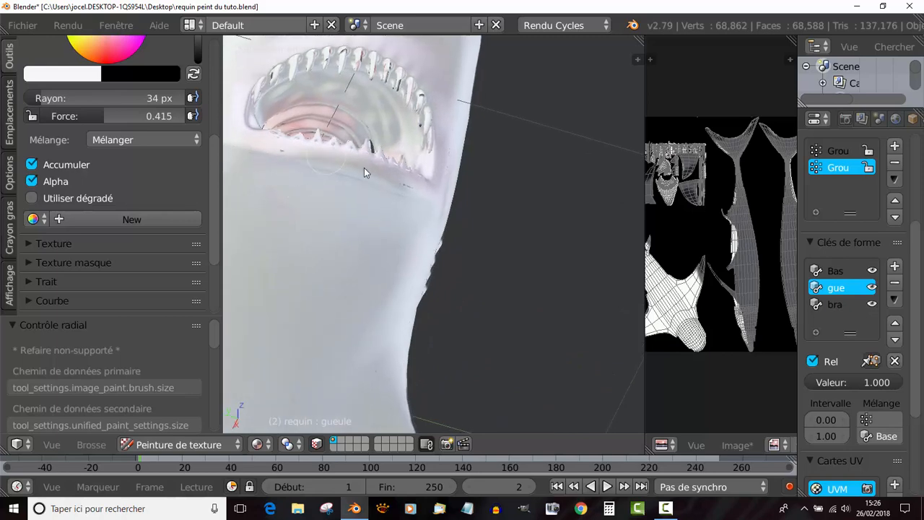
mouse_move(422, 181)
middle_mouse_down()
mouse_move(402, 223)
mouse_move(301, 263)
mouse_move(402, 252)
mouse_move(440, 267)
middle_mouse_up()
- Shift the brush colour closer to pure white and paint over the tinted skin around the upper lip, mouth corners and lower jaw
scroll(55, 119, "up", 5)
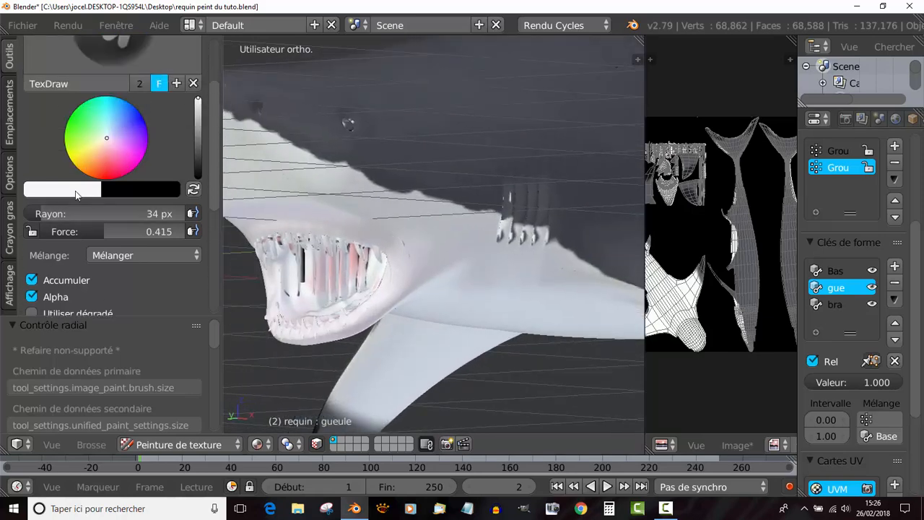
left_click(75, 189)
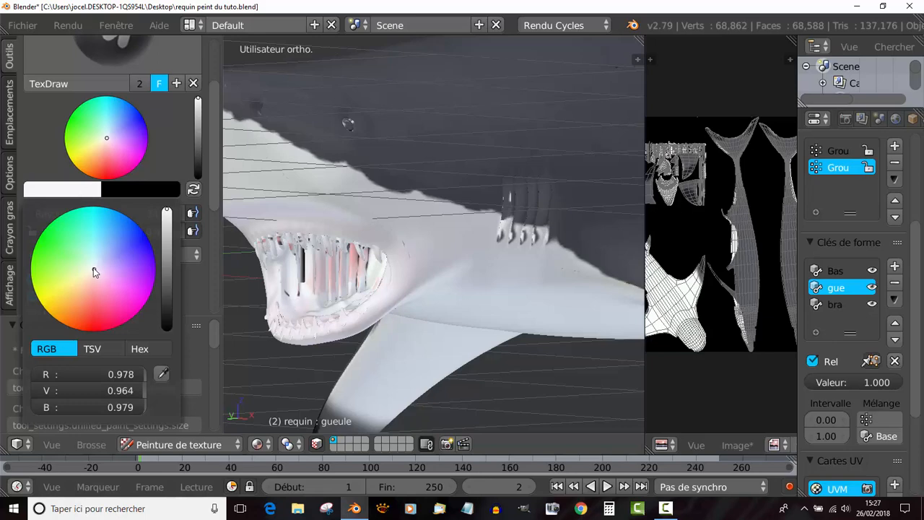
left_click_drag(94, 272, 92, 267)
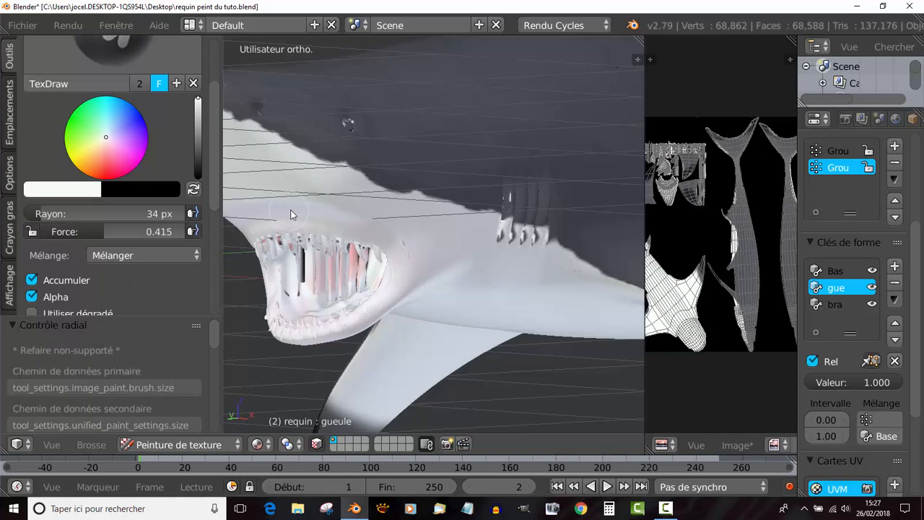
middle_click_drag(332, 207, 407, 200)
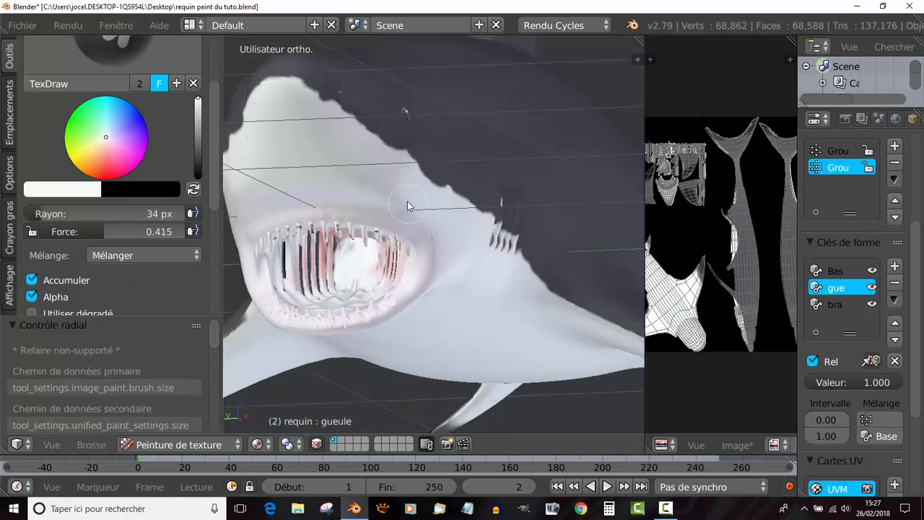
middle_click_drag(306, 205, 366, 179)
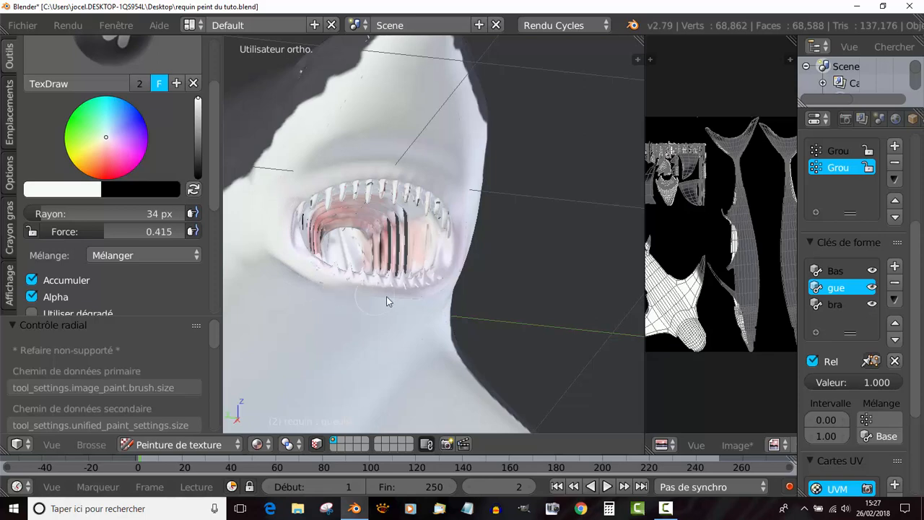
middle_click_drag(411, 292, 359, 286)
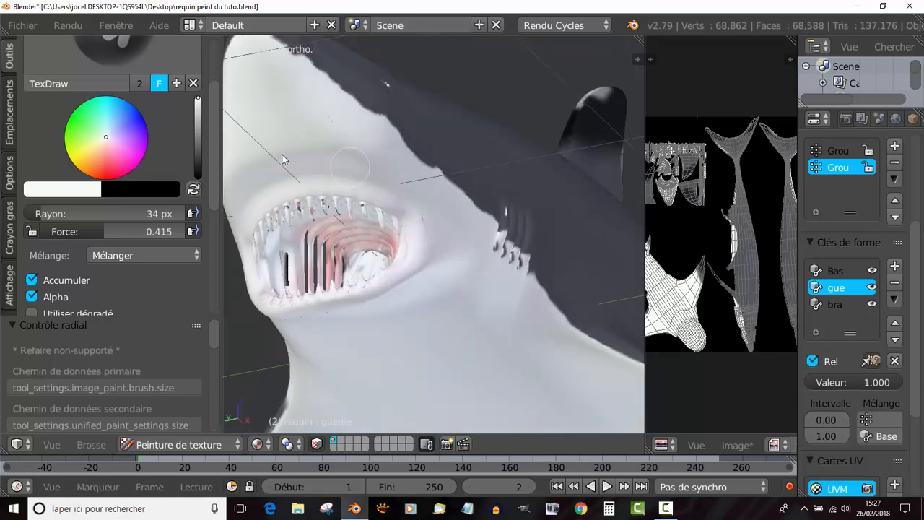
middle_click_drag(282, 159, 323, 272)
scroll(521, 262, "up", 2)
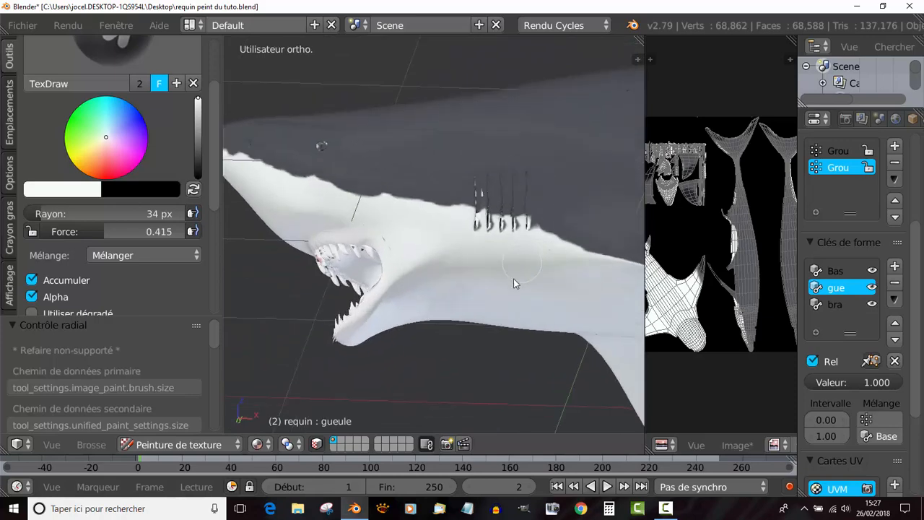
- Paint the lower ends of the gill slits white where they cross the shark's pale underside
middle_click_drag(513, 278, 475, 254)
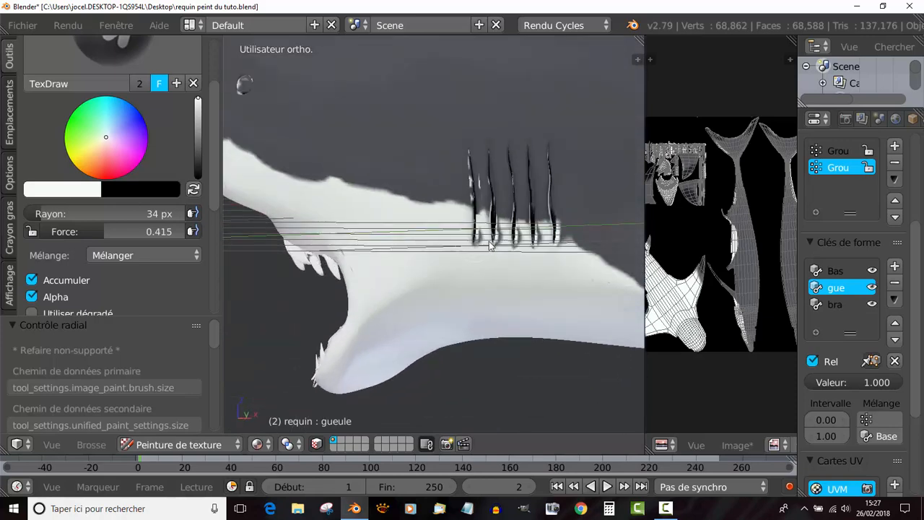
mouse_move(489, 246)
left_mouse_down()
mouse_move(552, 231)
mouse_move(493, 224)
mouse_move(454, 236)
left_mouse_up()
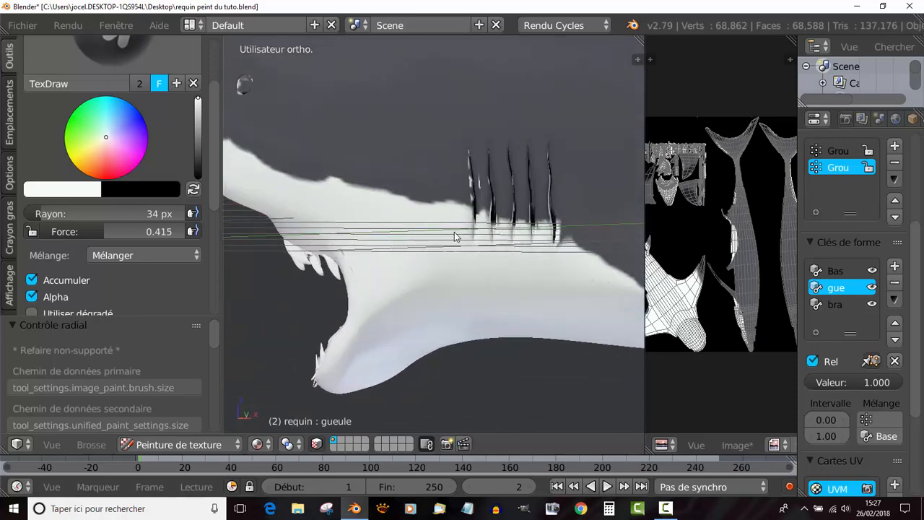
middle_click_drag(488, 256, 465, 253)
mouse_move(465, 249)
left_mouse_down()
mouse_move(481, 250)
mouse_move(428, 251)
mouse_move(495, 242)
left_mouse_up()
scroll(494, 275, "down", 1)
middle_click_drag(494, 278, 353, 260)
scroll(325, 193, "up", 3)
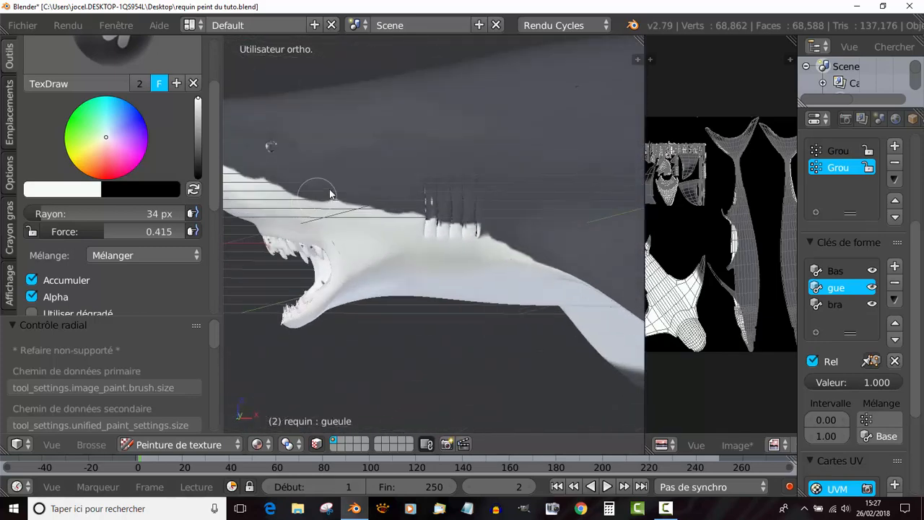
- Paint the whole eyeball around the dark pupil white, covering the grey smudges at its edges
middle_click_drag(329, 193, 465, 267, "shift")
scroll(411, 245, "up", 5)
middle_click_drag(411, 244, 428, 311)
scroll(517, 232, "up", 7)
mouse_move(426, 247)
left_mouse_down()
mouse_move(417, 233)
mouse_move(430, 264)
mouse_move(415, 277)
mouse_move(389, 273)
left_mouse_up()
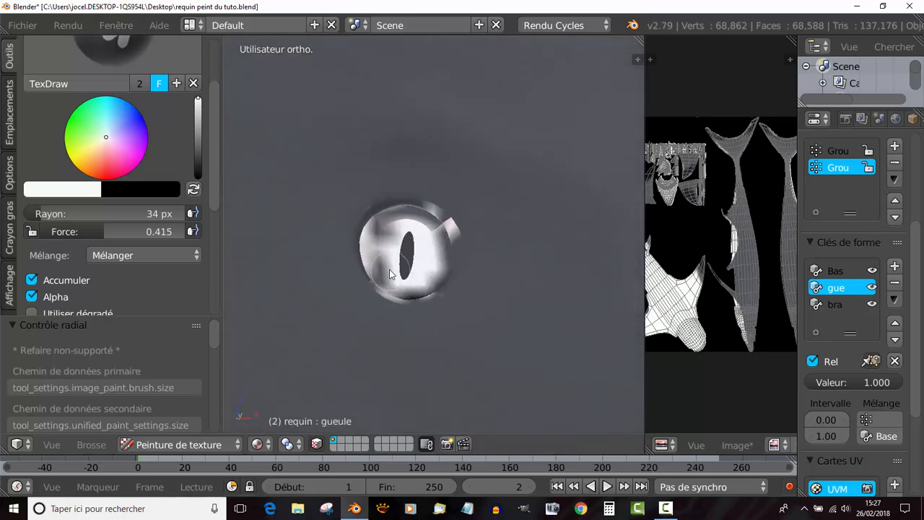
mouse_move(386, 236)
left_mouse_down()
mouse_move(408, 213)
mouse_move(436, 238)
left_mouse_up()
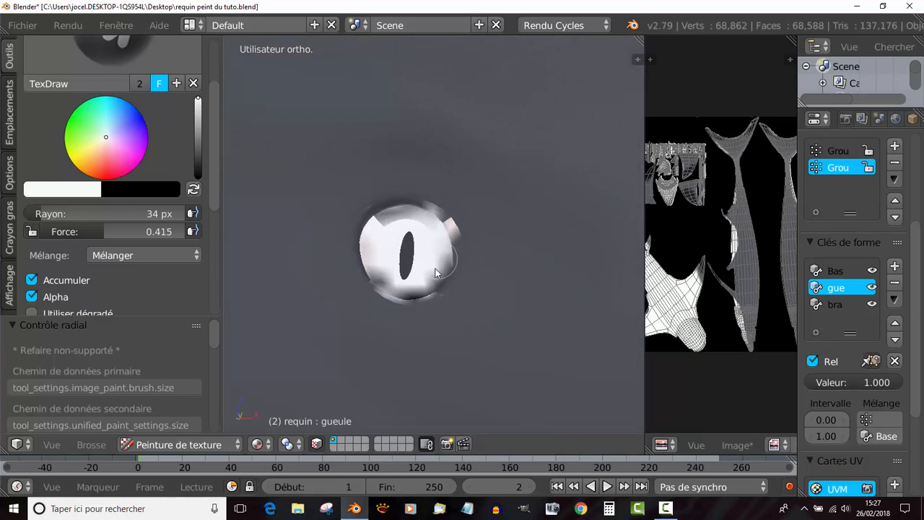
mouse_move(435, 273)
left_mouse_down()
mouse_move(418, 290)
mouse_move(388, 280)
left_mouse_up()
mouse_move(379, 240)
left_mouse_down()
mouse_move(397, 217)
mouse_move(434, 232)
left_mouse_up()
mouse_move(429, 276)
left_mouse_down()
mouse_move(393, 289)
mouse_move(433, 279)
left_mouse_up()
left_click_drag(381, 235, 403, 225)
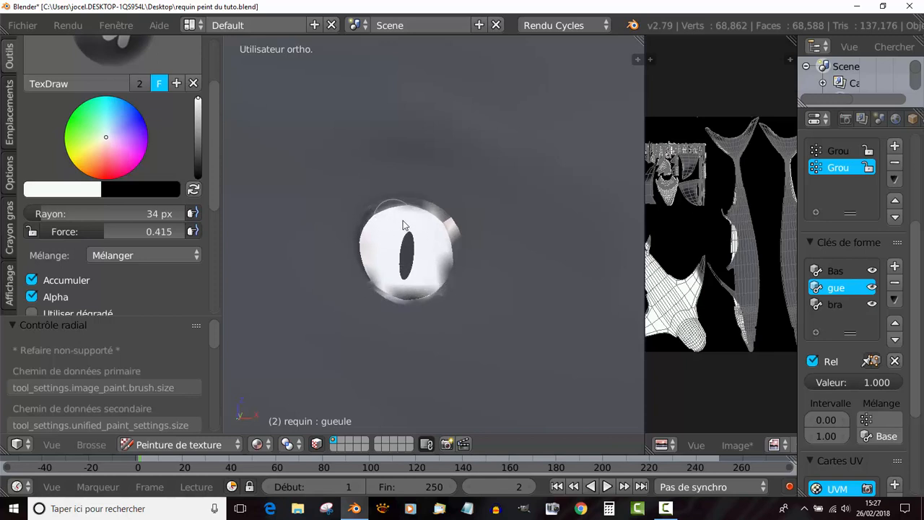
mouse_move(440, 270)
left_mouse_down()
mouse_move(404, 292)
mouse_move(386, 290)
mouse_move(408, 292)
mouse_move(424, 271)
left_mouse_up()
scroll(425, 271, "down", 12)
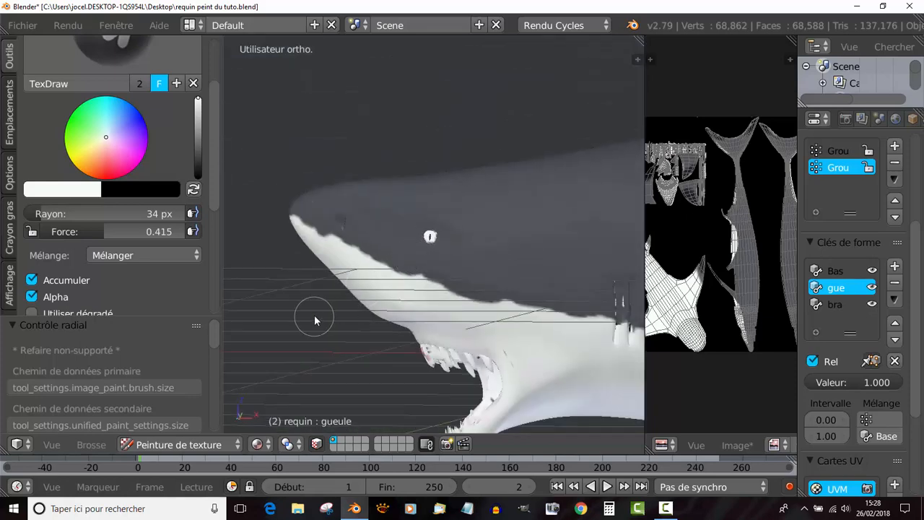
- Sample the grey of the shark's back and paint over the white specks along the dorsal fin's base
middle_click_drag(320, 330, 505, 323)
scroll(505, 322, "up", 5)
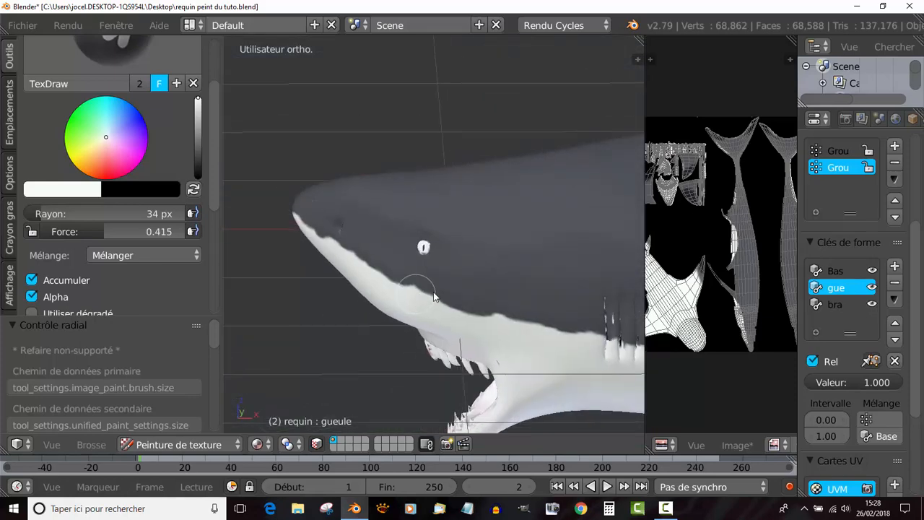
scroll(440, 292, "up", 2)
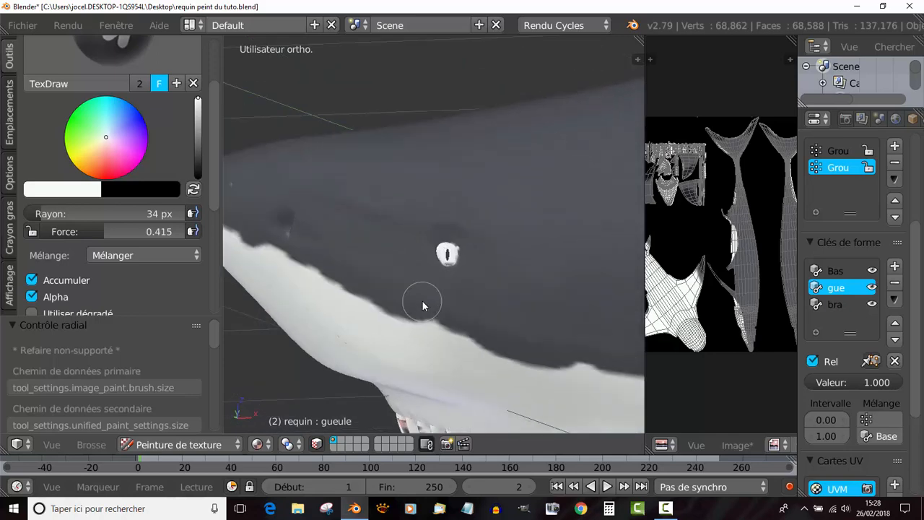
scroll(486, 252, "down", 3)
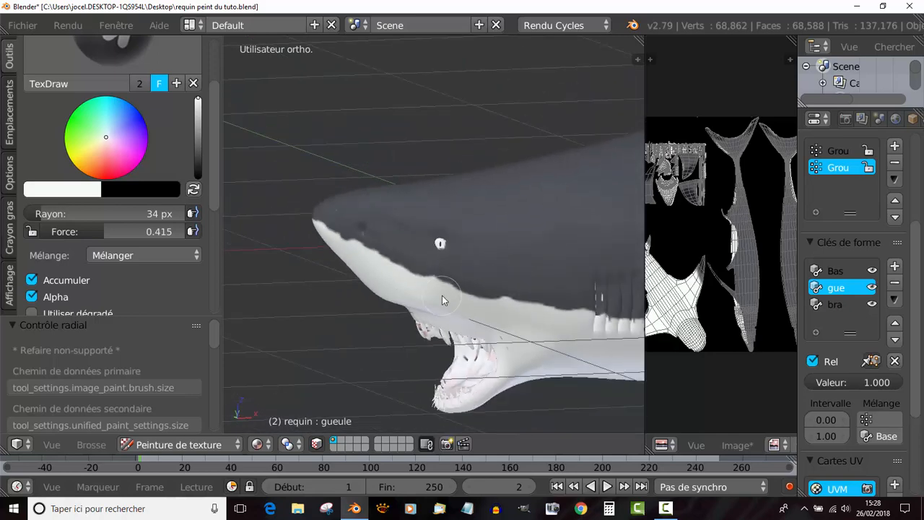
scroll(389, 355, "down", 2)
middle_click_drag(409, 350, 358, 369)
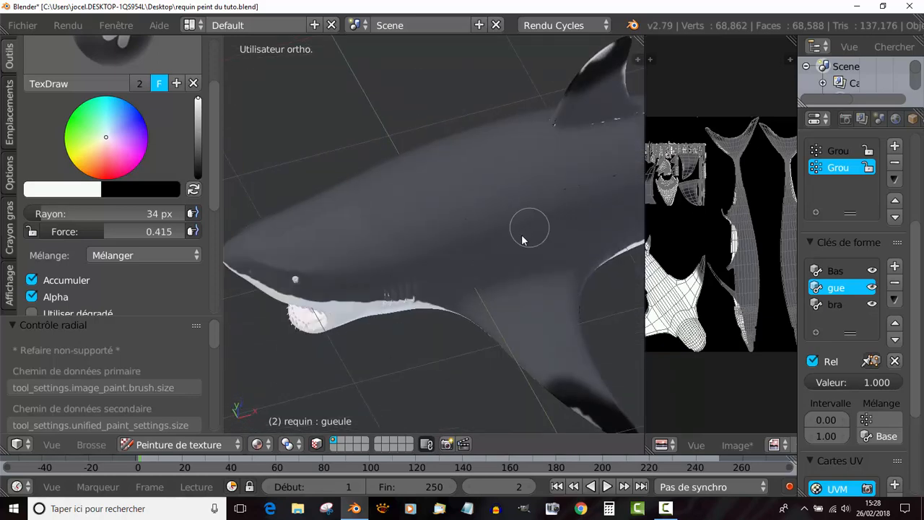
middle_click_drag(521, 239, 491, 248)
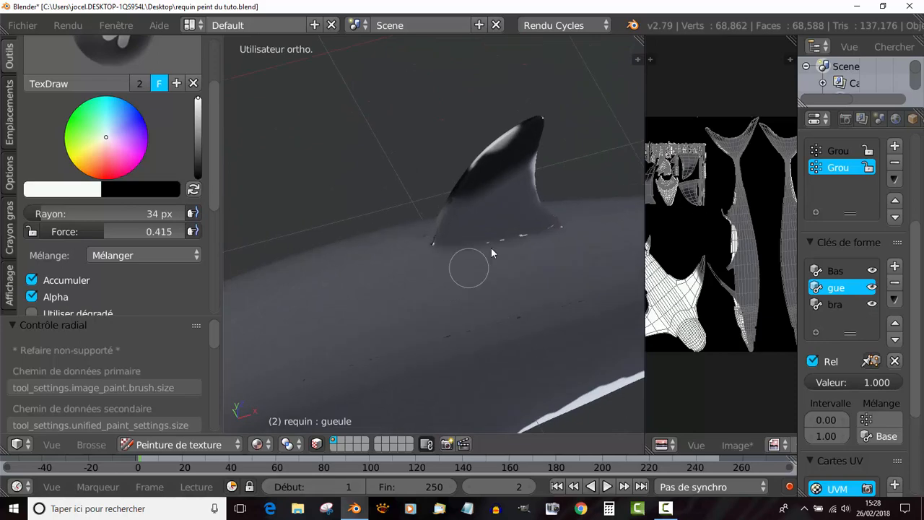
left_click(88, 192)
key("s")
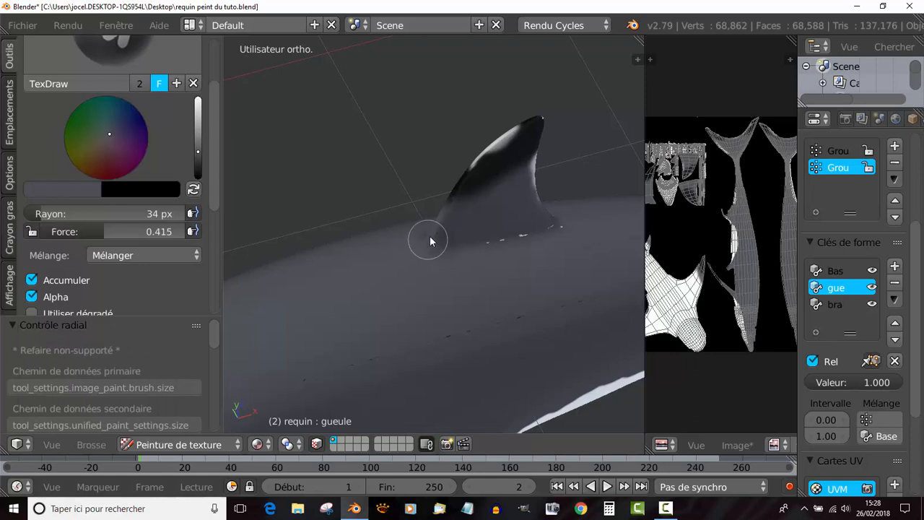
left_click_drag(533, 233, 557, 230)
mouse_move(386, 262)
left_mouse_down()
mouse_move(326, 291)
mouse_move(411, 268)
mouse_move(337, 279)
left_mouse_up()
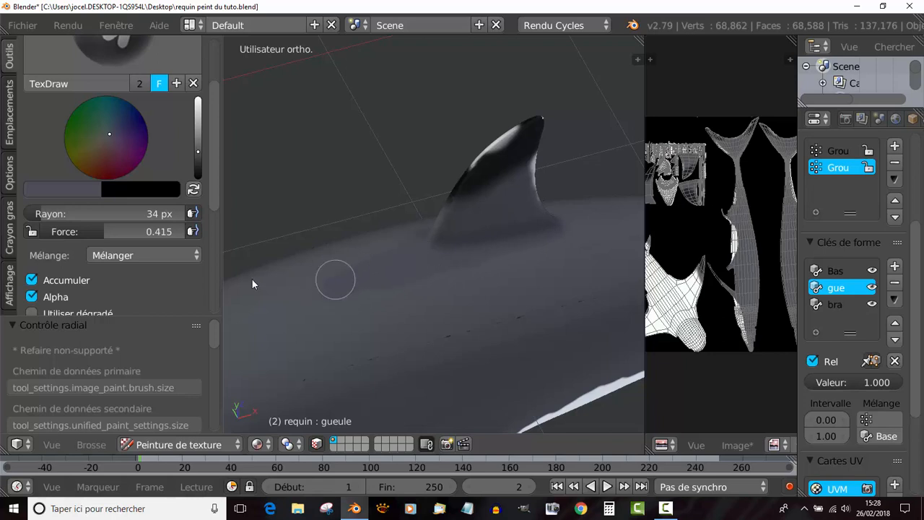
- Try a much lighter bluish grey on the back ahead of the dorsal fin, and undo the stroke
left_click_drag(197, 153, 198, 127)
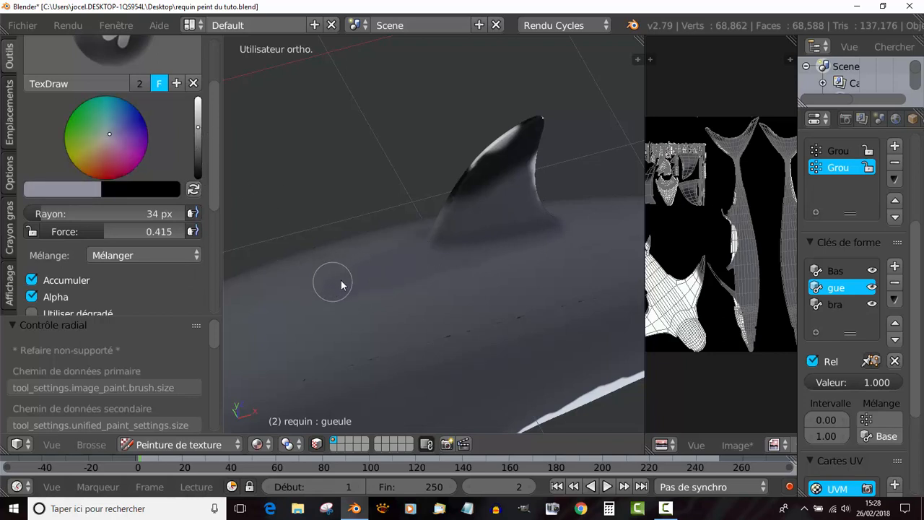
left_click_drag(329, 279, 346, 285)
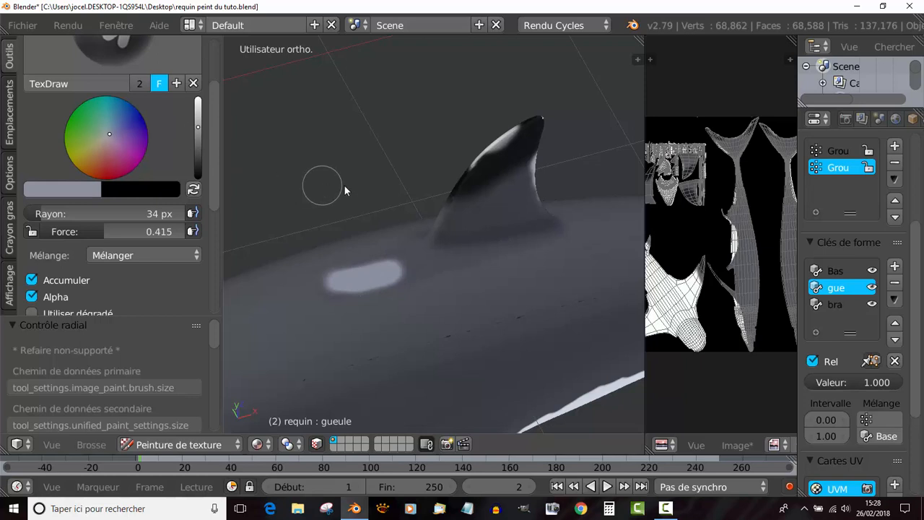
key("ctrl+z")
- Mix a darker, neutral grey brush colour through test strokes on the back just ahead of the dorsal fin
left_click_drag(197, 128, 198, 141)
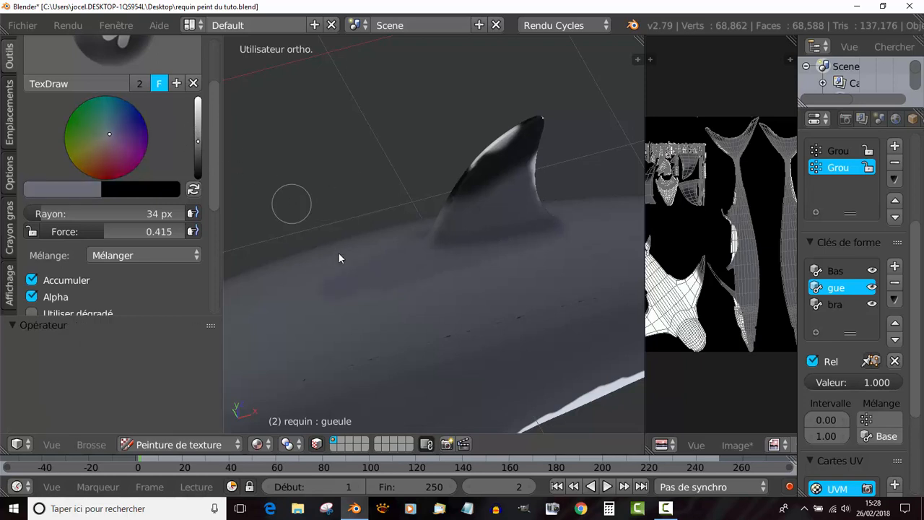
left_click_drag(339, 291, 377, 281)
left_click(64, 191)
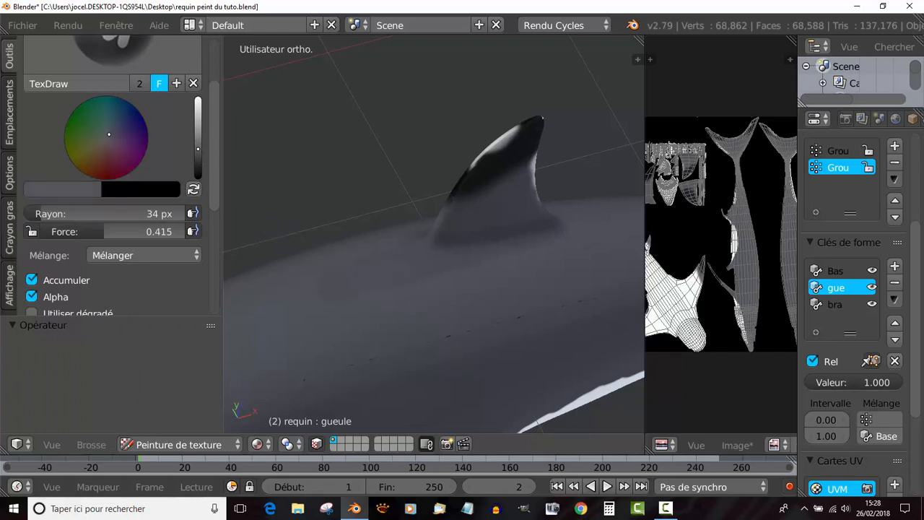
left_click(106, 137)
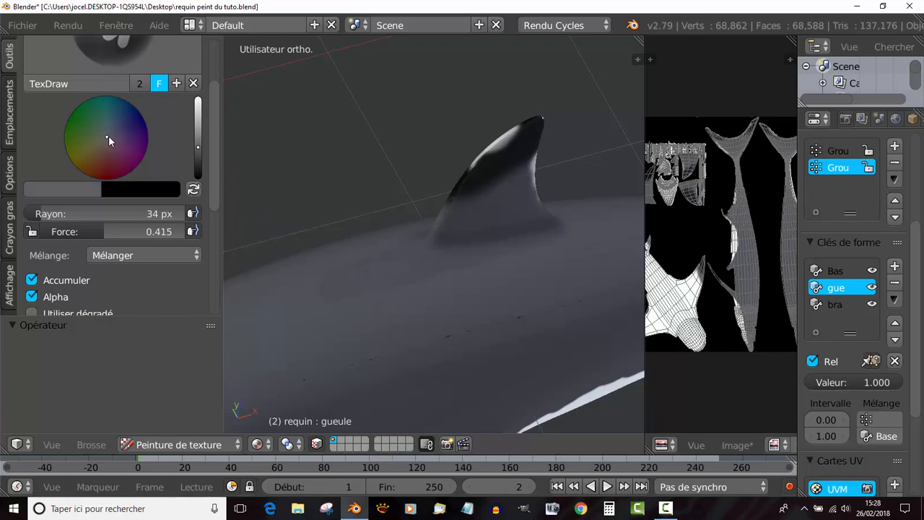
left_click_drag(348, 288, 397, 278)
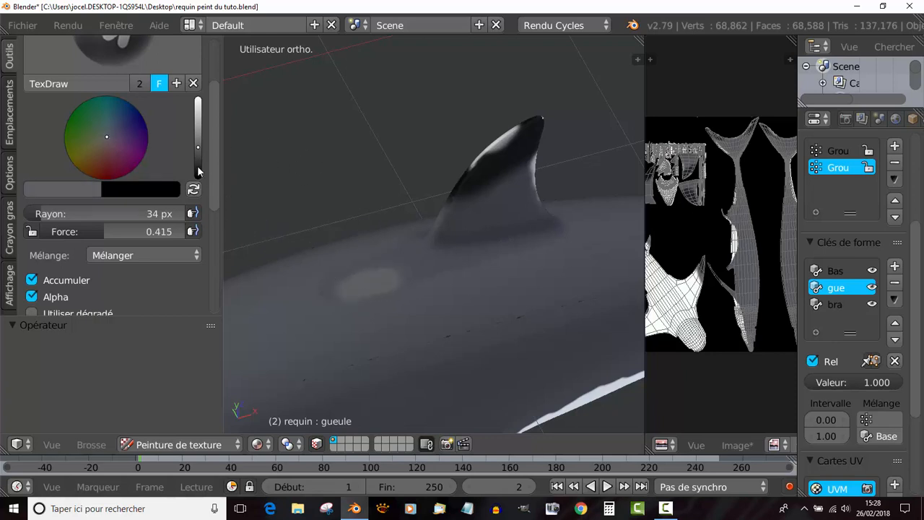
left_click_drag(198, 147, 199, 151)
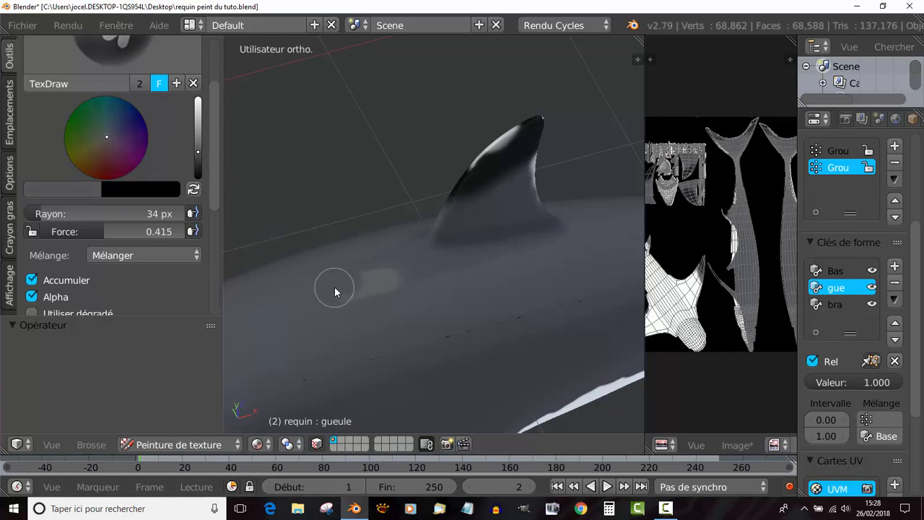
key("ctrl+z")
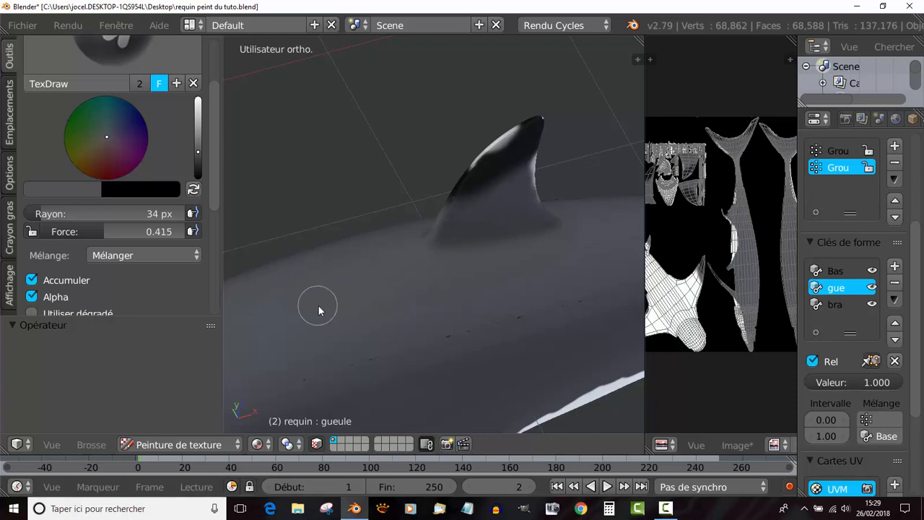
- Enlarge the brush radius to 56 px and paint the neutral grey over the shark's back
scroll(321, 306, "down", 6)
middle_click_drag(446, 320, 479, 346)
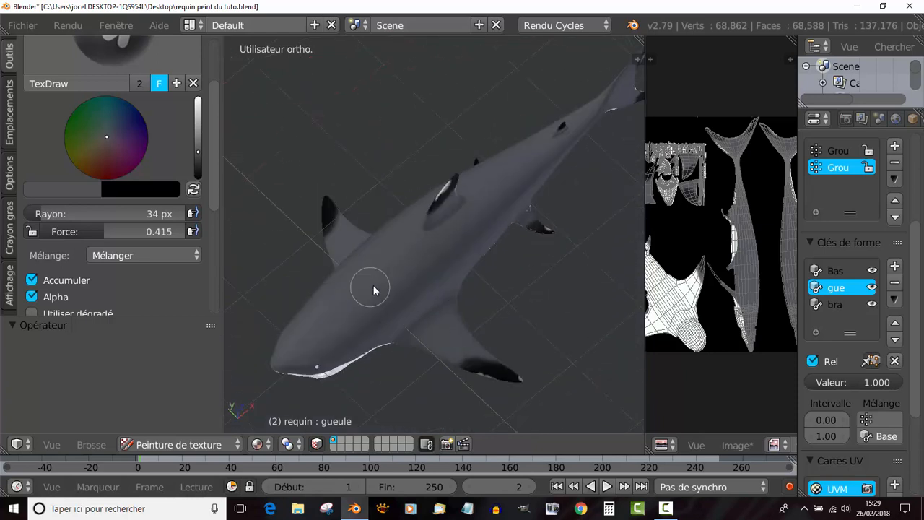
key("f")
left_click(431, 307)
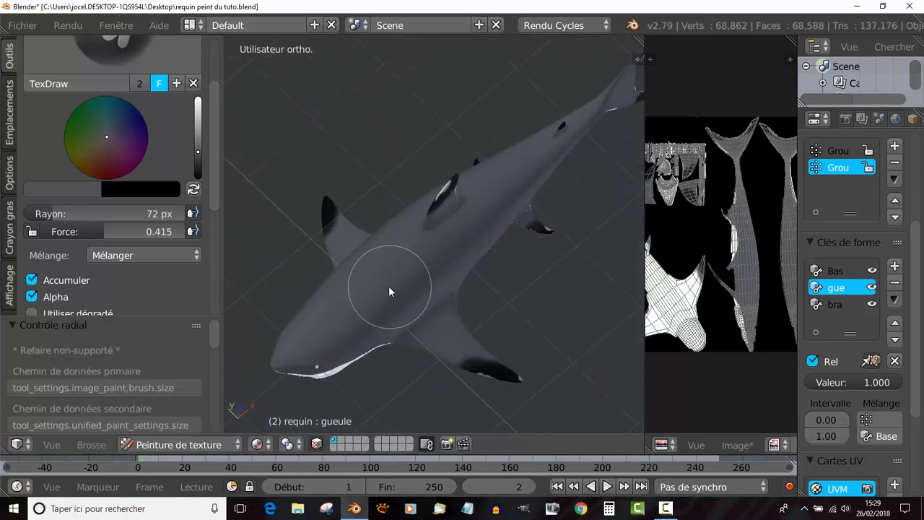
key("f")
left_click(387, 292)
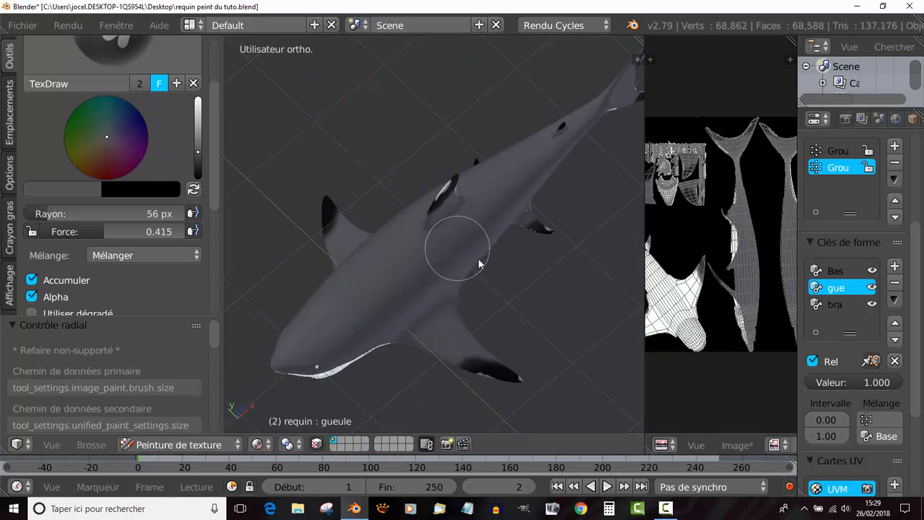
middle_click_drag(460, 290, 358, 276)
mouse_move(451, 292)
middle_mouse_down("shift")
mouse_move(384, 296)
mouse_move(371, 269)
middle_mouse_up("shift")
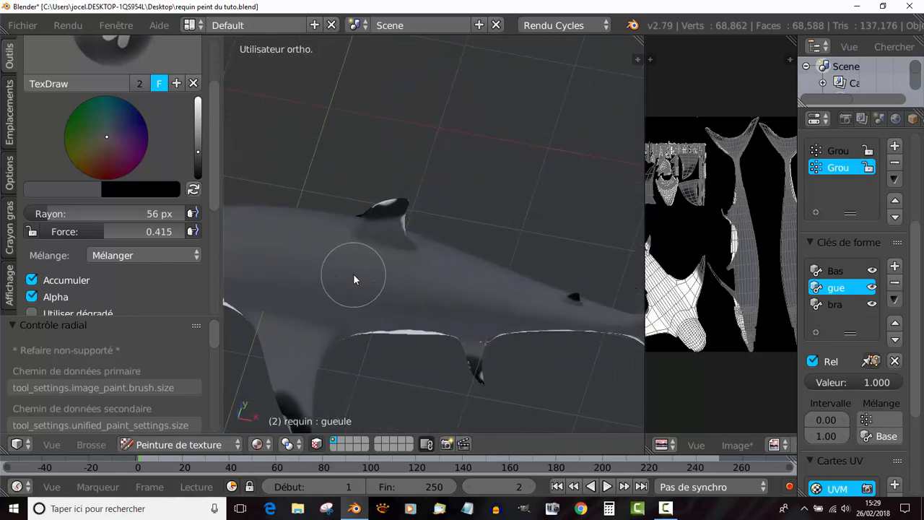
- Set the brush radius to 55 px and paint the neutral grey along the flank below the dorsal fin
key("f")
left_click(353, 278)
mouse_move(299, 260)
middle_mouse_down()
mouse_move(389, 308)
mouse_move(372, 277)
middle_mouse_up()
mouse_move(480, 323)
middle_mouse_down()
mouse_move(346, 306)
mouse_move(480, 314)
mouse_move(354, 307)
middle_mouse_up()
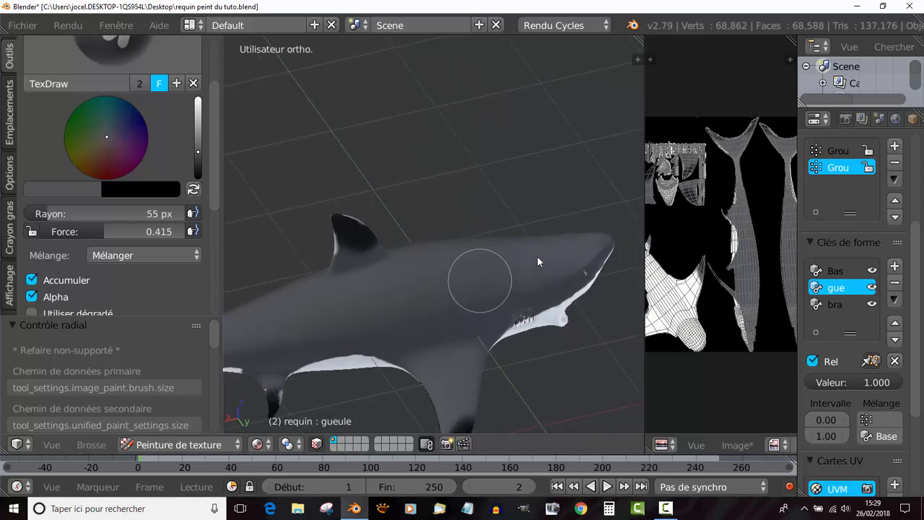
- Shift the brush colour to a greenish grey, lower its strength to 0.095 and paint along the shark's side
middle_click_drag(423, 299, 590, 310)
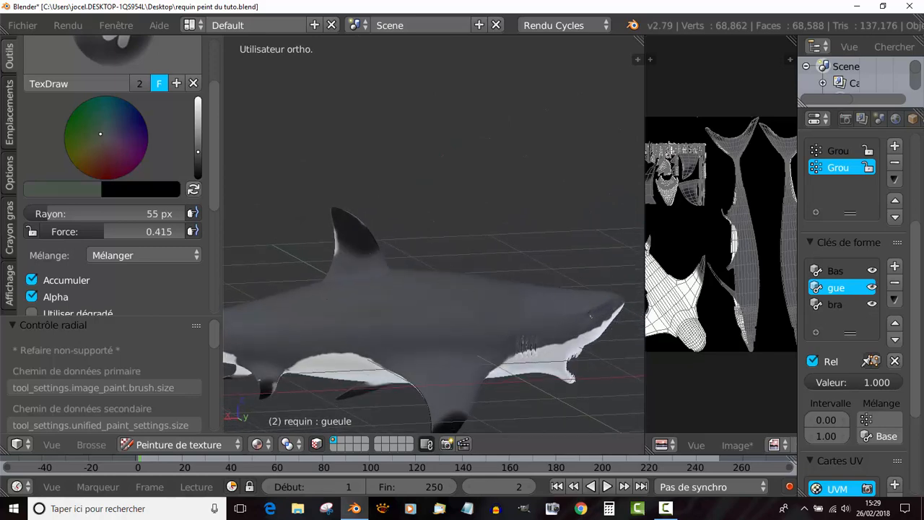
scroll(386, 254, "down", 3)
middle_click_drag(407, 258, 433, 287)
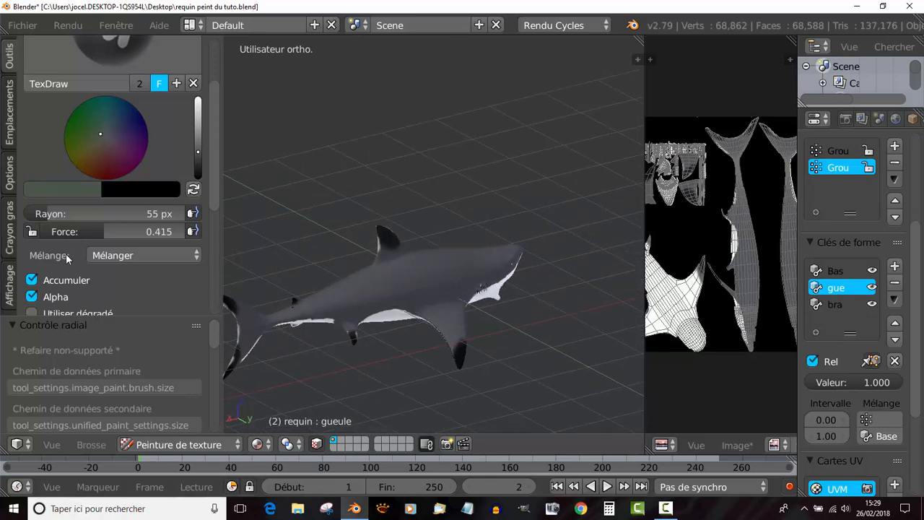
left_click_drag(96, 231, 42, 231)
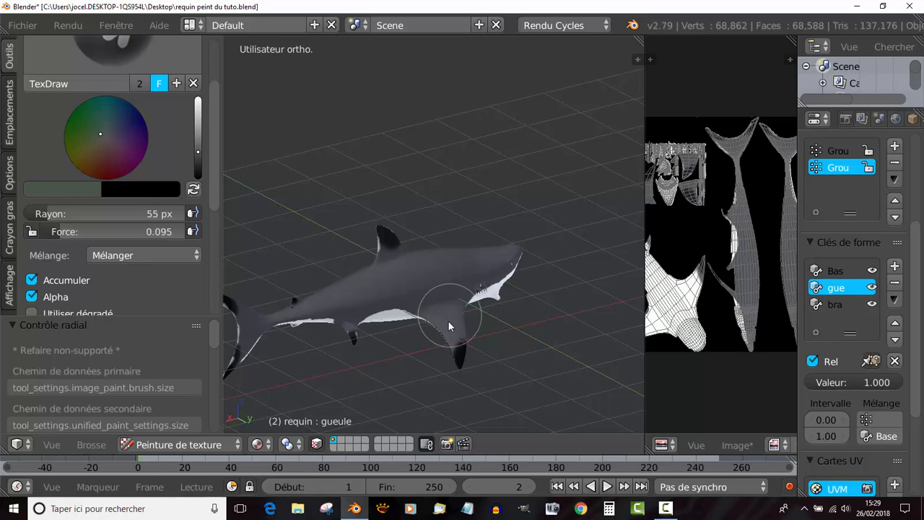
mouse_move(449, 321)
middle_mouse_down()
mouse_move(434, 336)
mouse_move(466, 292)
mouse_move(383, 266)
middle_mouse_up()
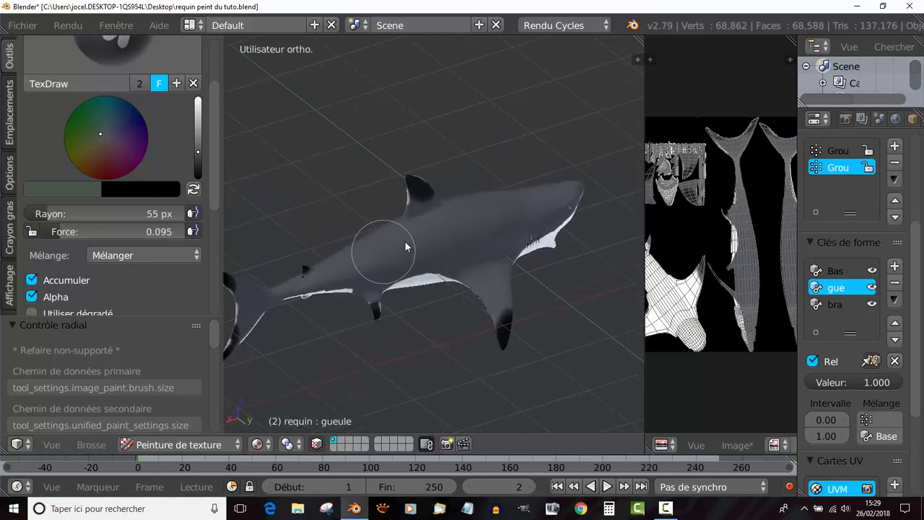
left_click_drag(362, 258, 529, 204)
mouse_move(491, 266)
middle_mouse_down()
mouse_move(349, 269)
mouse_move(457, 292)
mouse_move(340, 289)
middle_mouse_up()
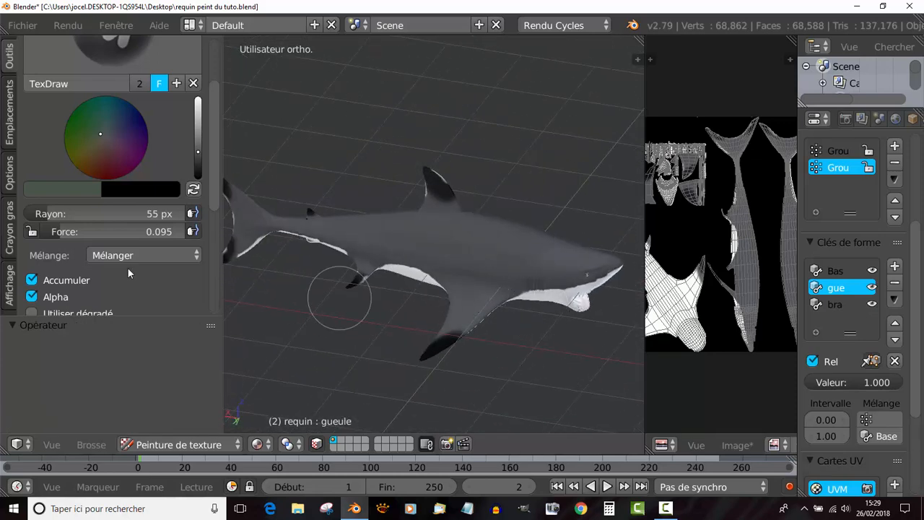
- Reduce the brush strength to 0.044 and lightly blend the greenish grey over the shark's flanks and back
left_click_drag(67, 231, 61, 231)
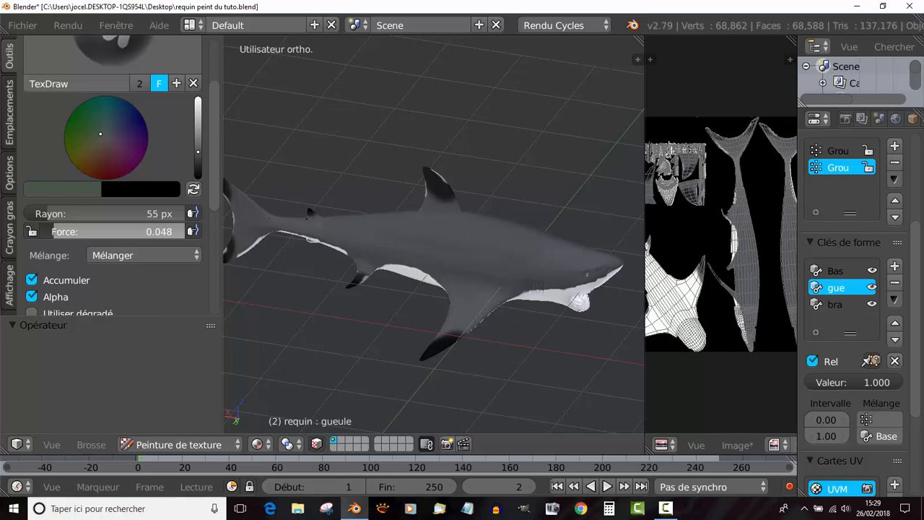
middle_click_drag(311, 307, 321, 302)
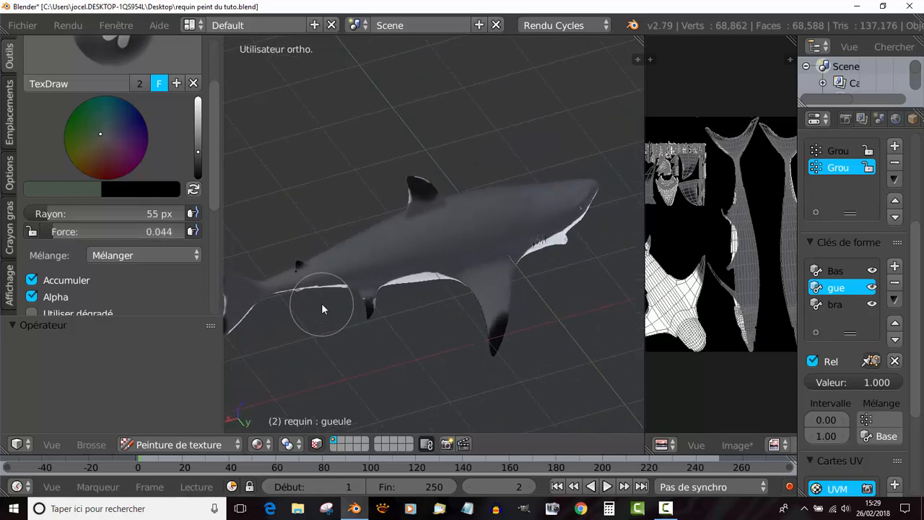
mouse_move(356, 258)
left_mouse_down()
mouse_move(454, 215)
mouse_move(548, 200)
left_mouse_up()
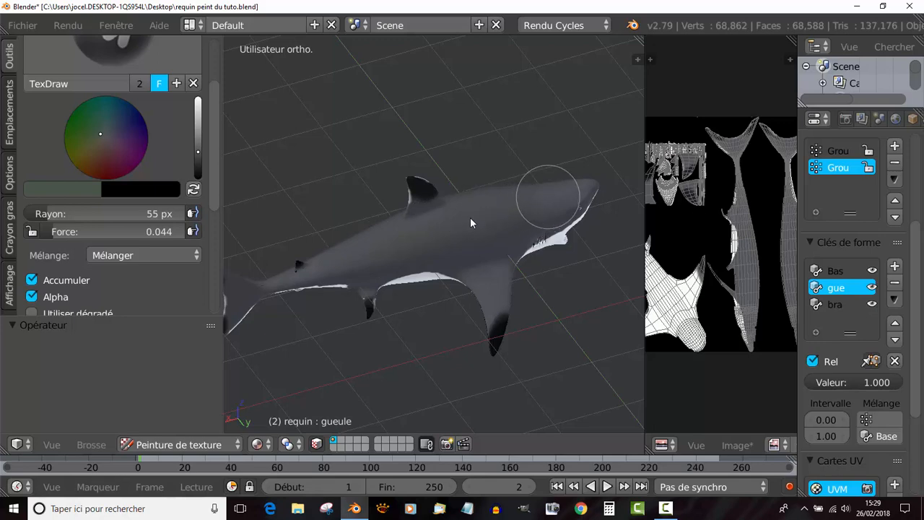
mouse_move(454, 252)
middle_mouse_down()
mouse_move(377, 316)
mouse_move(317, 303)
middle_mouse_up()
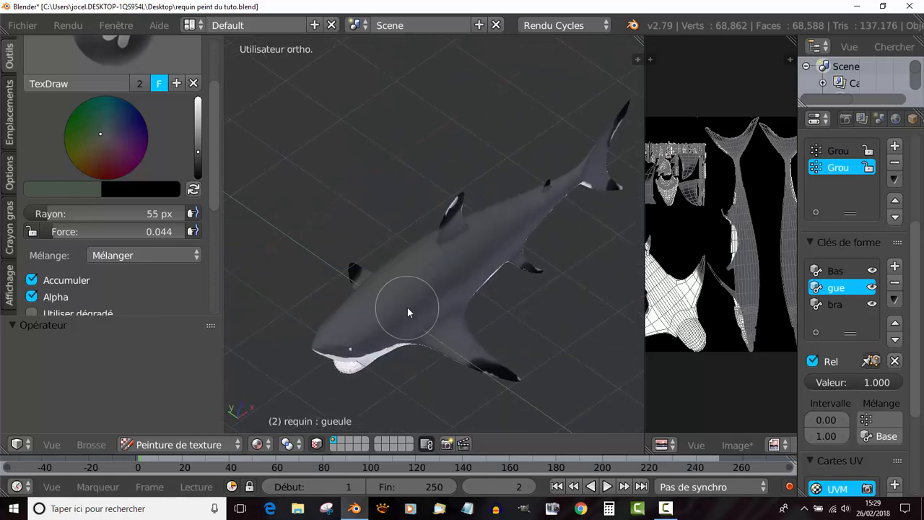
middle_click_drag(407, 307, 355, 283)
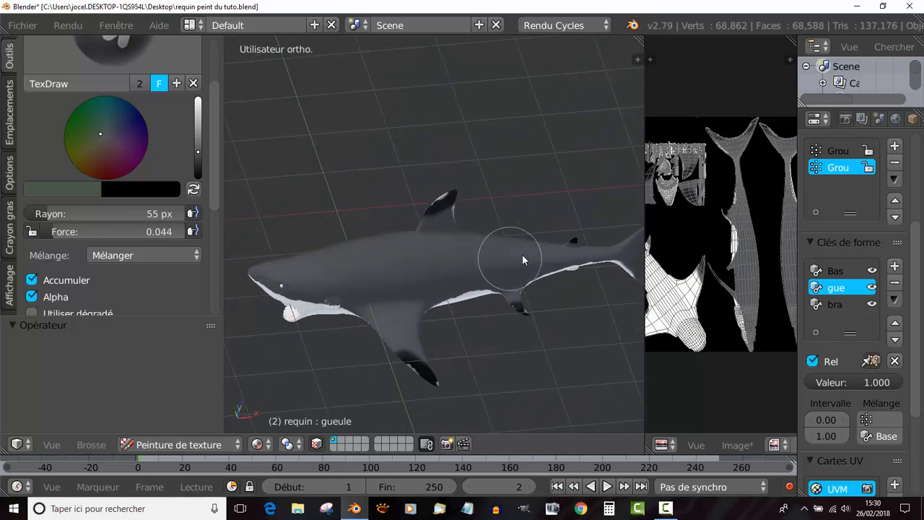
middle_click_drag(520, 260, 557, 277)
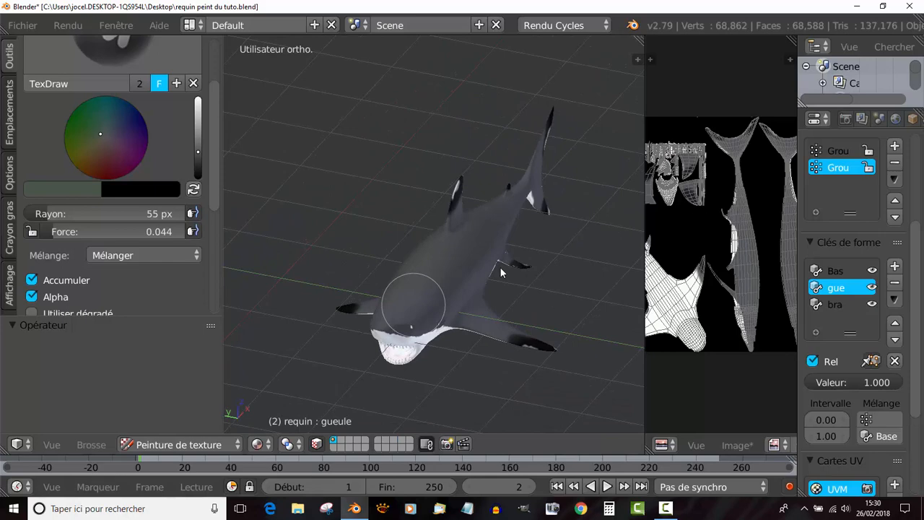
- Change the brush colour from the greenish grey to a near-white at full brightness
middle_click_drag(497, 270, 479, 254)
scroll(479, 255, "up", 2)
middle_click_drag(433, 292, 398, 268)
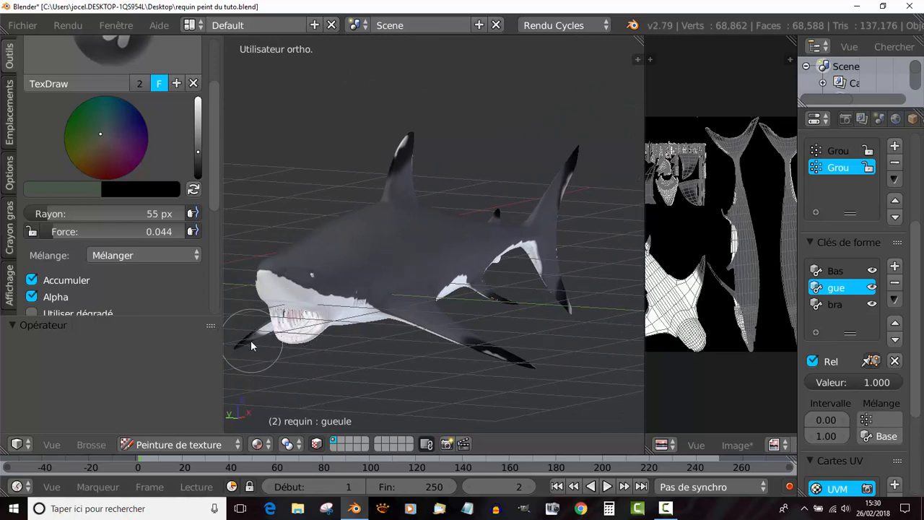
scroll(254, 340, "up", 2)
middle_click_drag(296, 325, 451, 343)
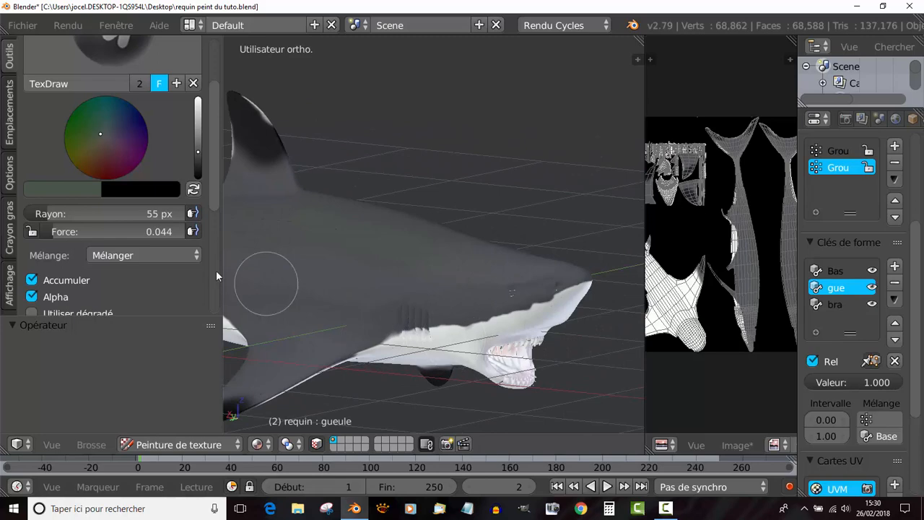
left_click(106, 138)
left_click(196, 148)
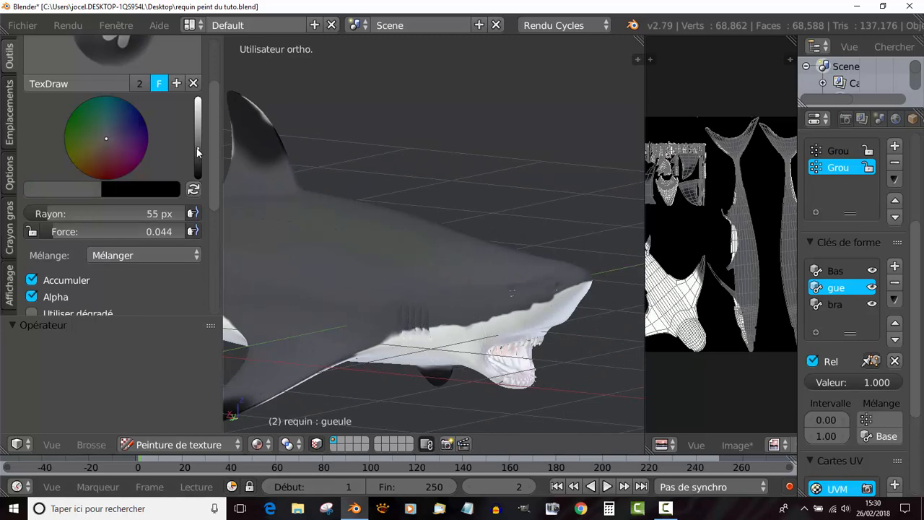
left_click_drag(196, 148, 197, 98)
scroll(99, 153, "up", 3)
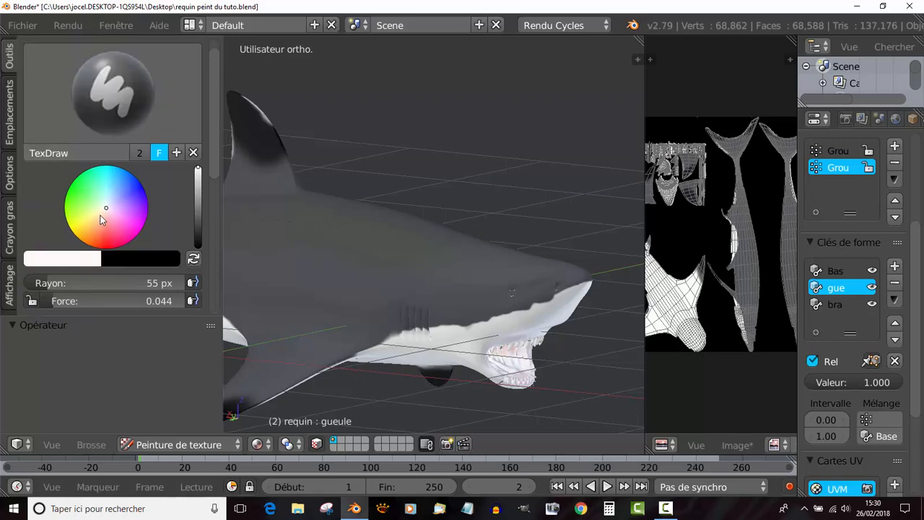
scroll(534, 305, "up", 2)
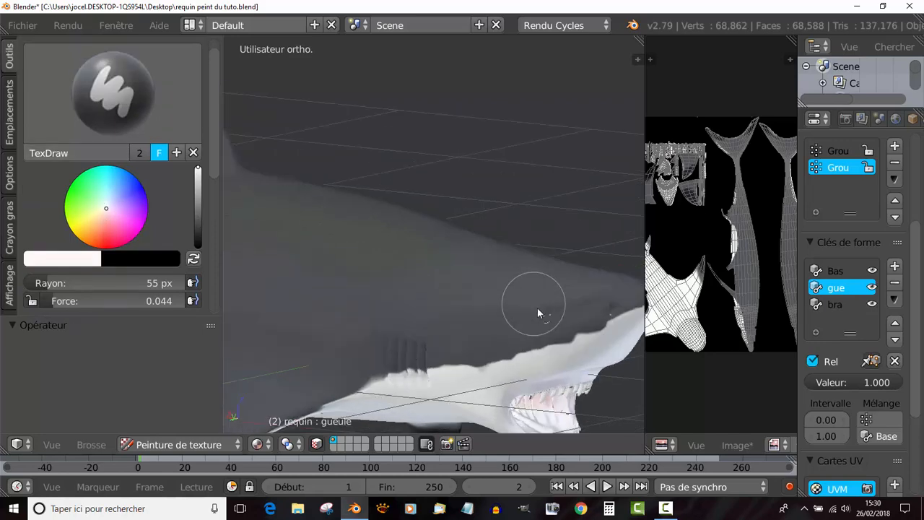
- Reduce the brush radius to 33 px and paint the shark's eyeball near-white around the pupil
middle_click_drag(522, 296, 267, 267, "shift")
scroll(306, 282, "down", 3)
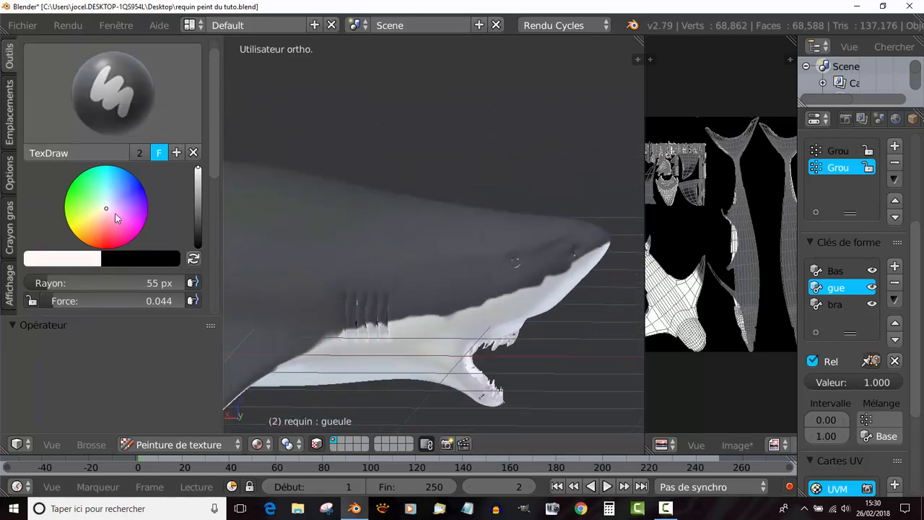
middle_click_drag(567, 288, 490, 273, "shift")
scroll(471, 255, "up", 6)
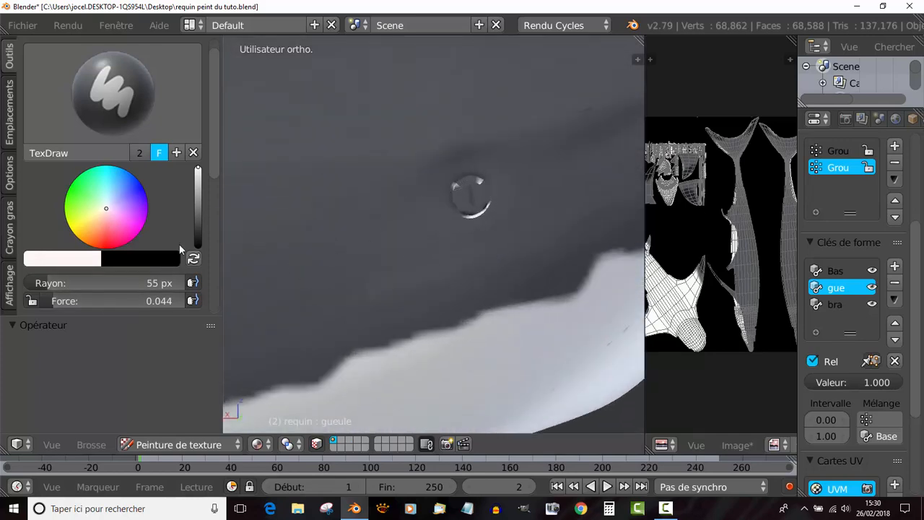
left_click(75, 260)
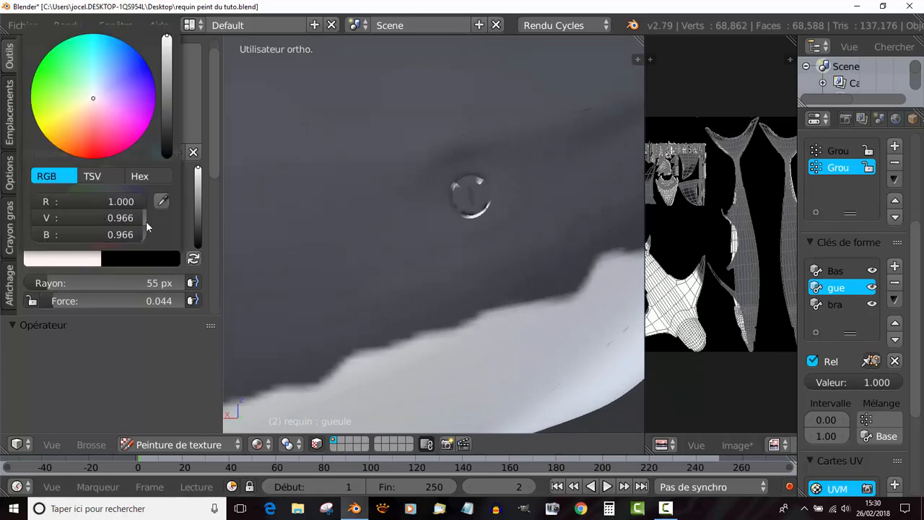
key("f")
left_click(492, 266)
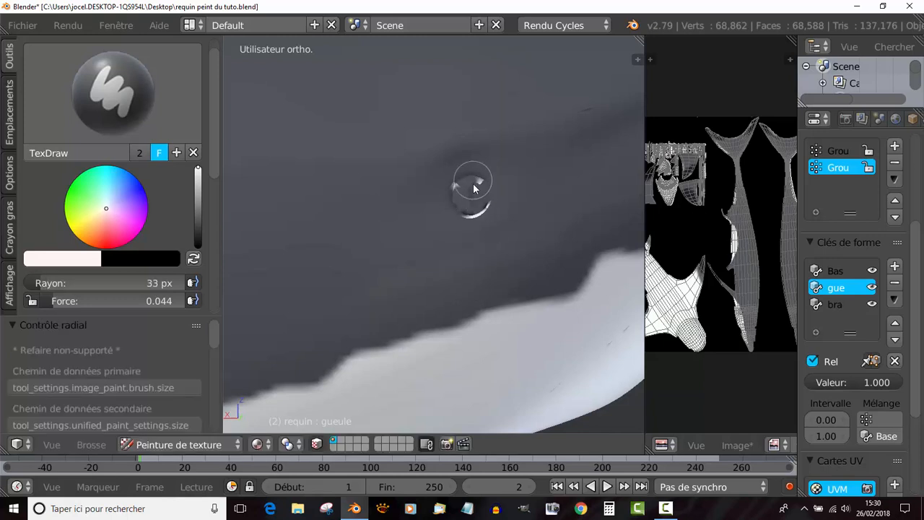
scroll(476, 181, "up", 3)
mouse_move(497, 140)
left_mouse_down()
mouse_move(518, 134)
mouse_move(534, 162)
mouse_move(508, 184)
mouse_move(526, 148)
mouse_move(505, 137)
mouse_move(487, 173)
mouse_move(493, 152)
mouse_move(532, 159)
mouse_move(530, 180)
mouse_move(545, 160)
mouse_move(484, 177)
mouse_move(534, 182)
mouse_move(522, 191)
mouse_move(483, 159)
left_mouse_up()
mouse_move(499, 127)
left_mouse_down()
mouse_move(482, 180)
mouse_move(509, 188)
mouse_move(545, 169)
mouse_move(491, 184)
mouse_move(538, 152)
mouse_move(495, 145)
mouse_move(486, 157)
left_mouse_up()
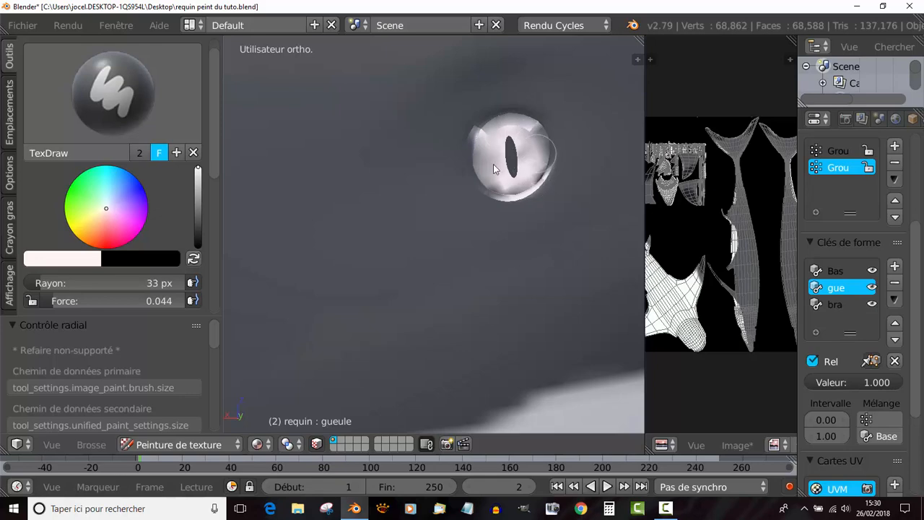
- Leave texture painting and switch the shark to Object Mode
scroll(478, 212, "down", 8)
scroll(478, 212, "down", 3)
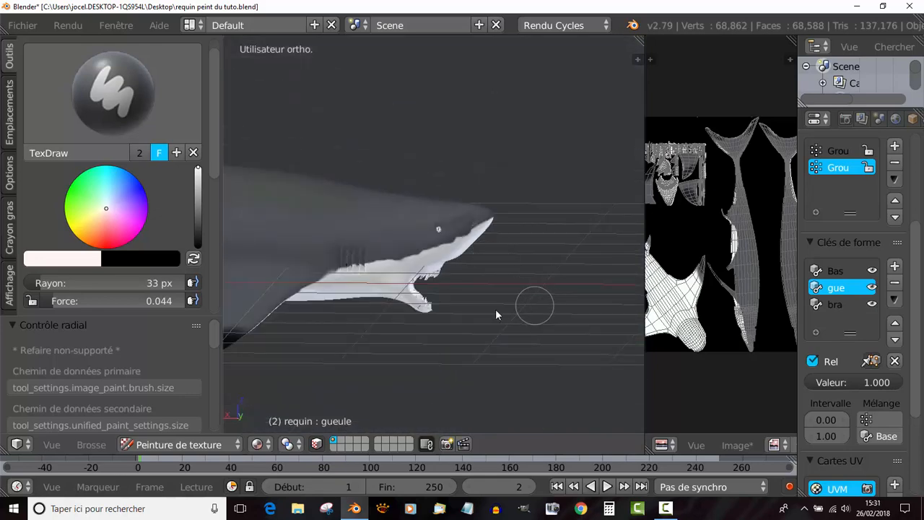
middle_click_drag(495, 309, 376, 301)
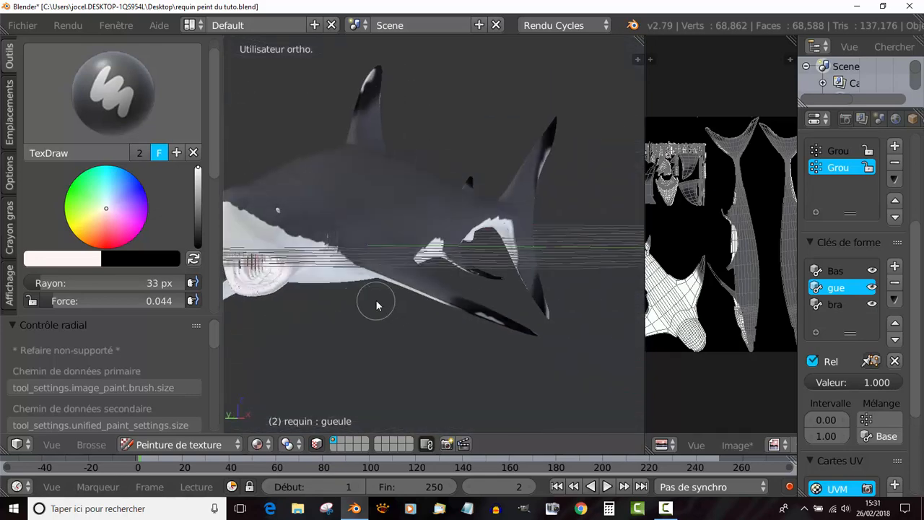
scroll(376, 300, "down", 3)
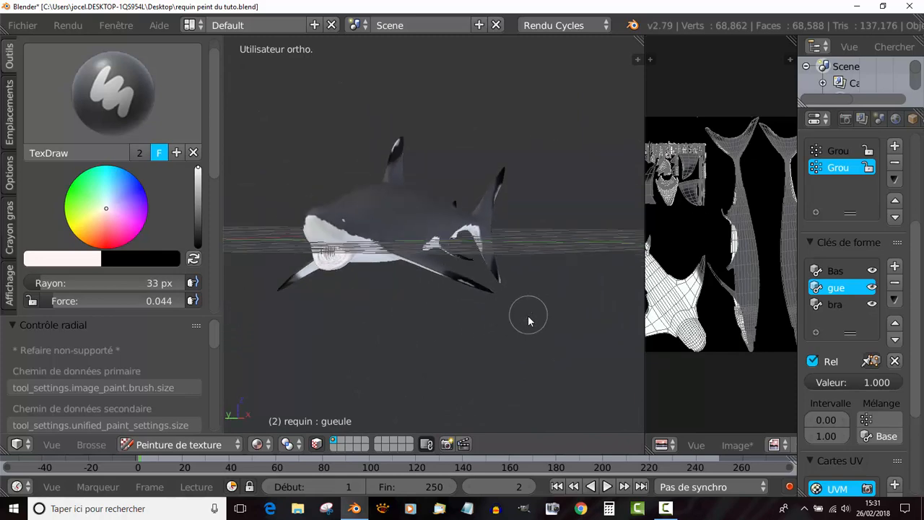
middle_click_drag(258, 346, 499, 331)
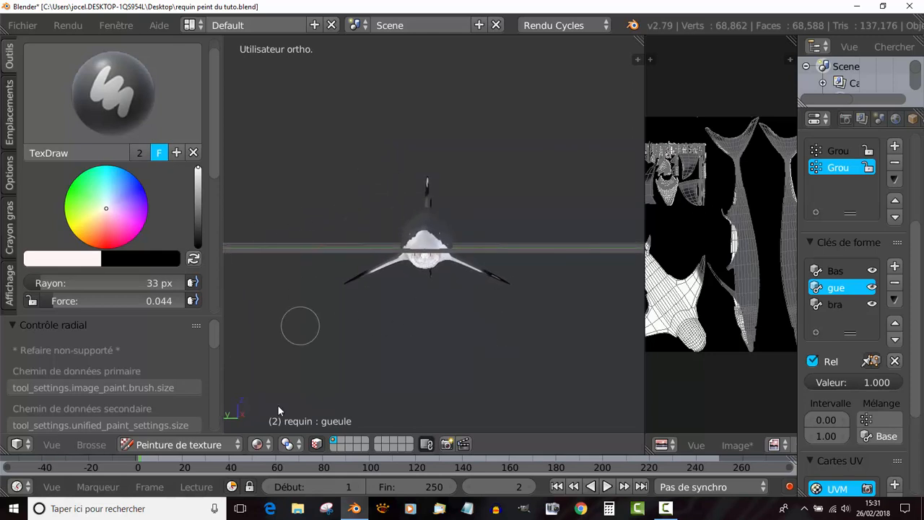
left_click(258, 443)
left_click(179, 444)
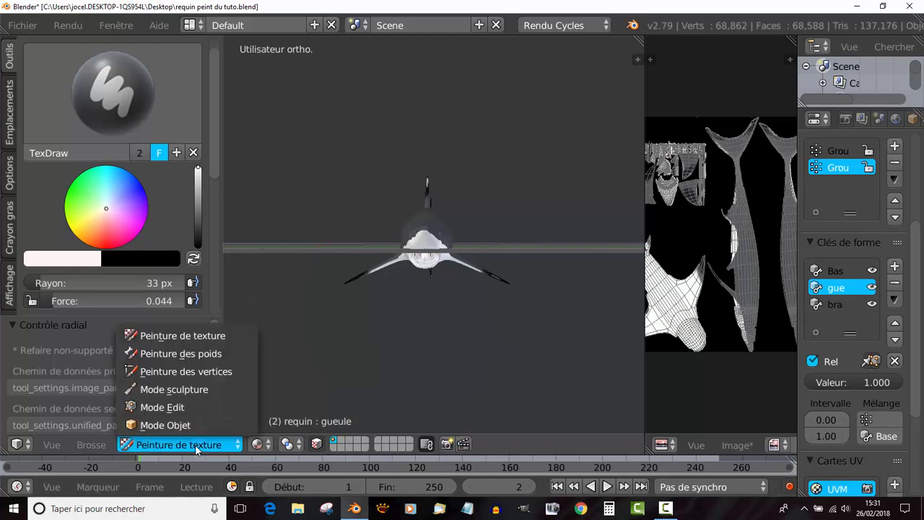
left_click(169, 423)
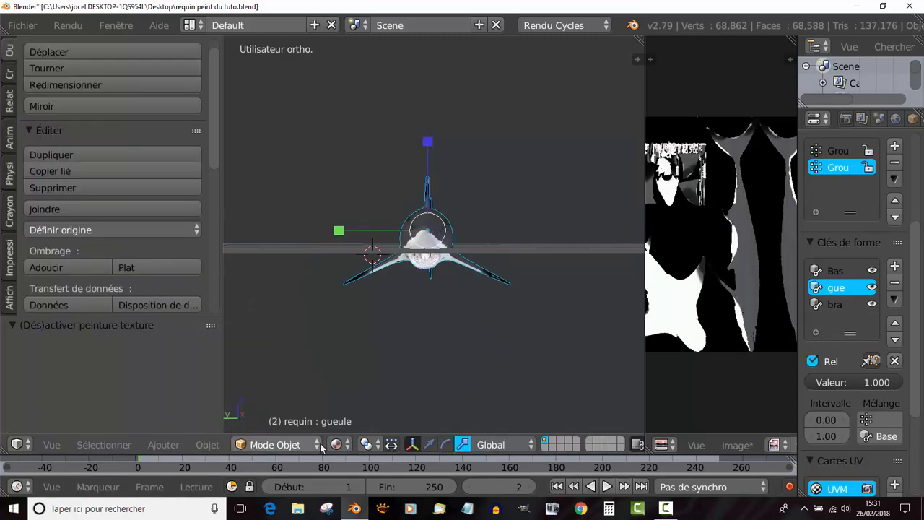
- Add a mesh plane to the scene with a radius of 1.000
left_click(207, 445)
mouse_move(165, 445)
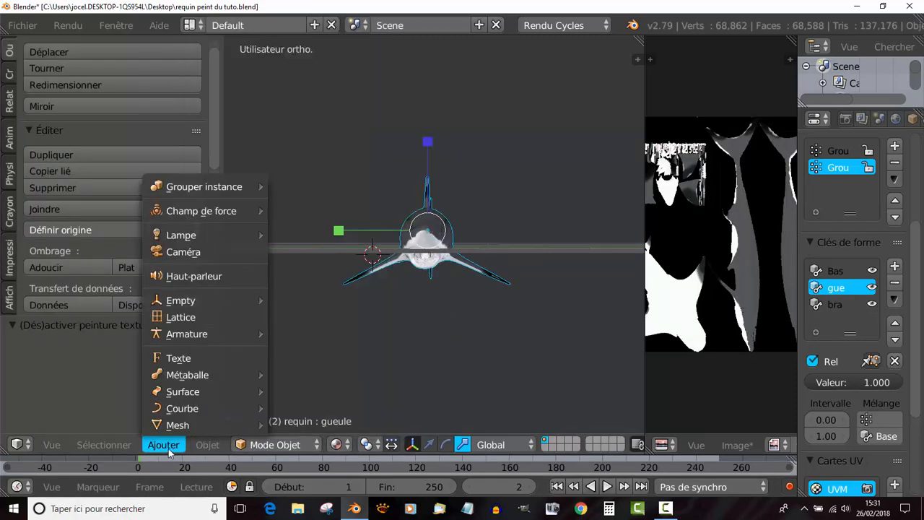
mouse_move(165, 332)
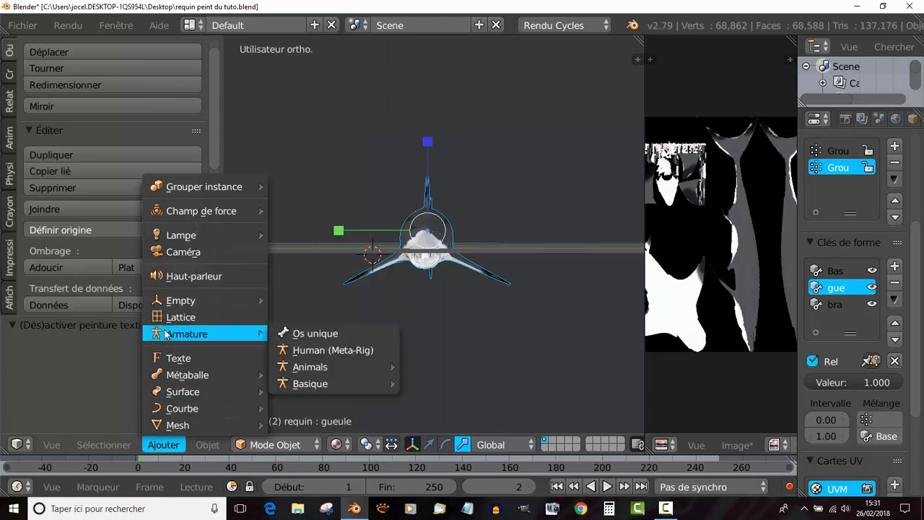
left_click(10, 75)
left_click(101, 85)
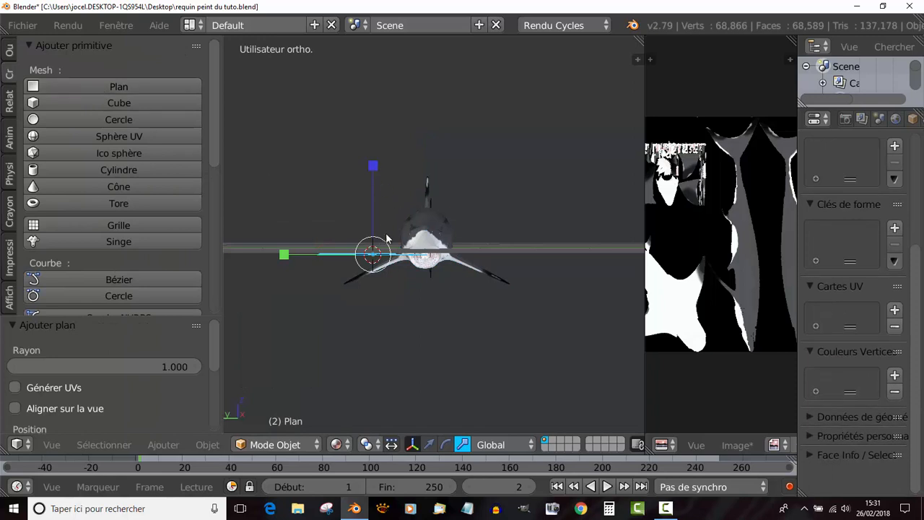
- In the left view, move the plane about 0.88 along Y and 2.30 up, and rotate it about -42.3°
key("KP_1")
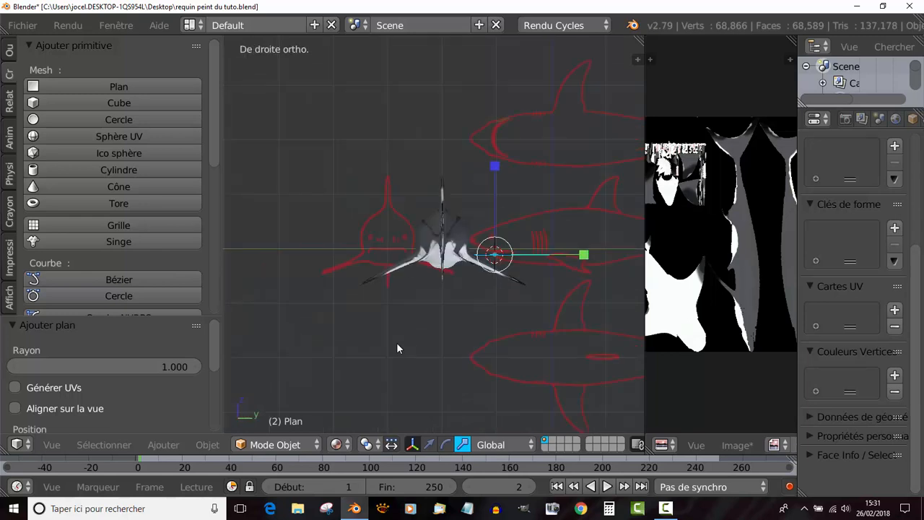
key("ctrl+KP_3")
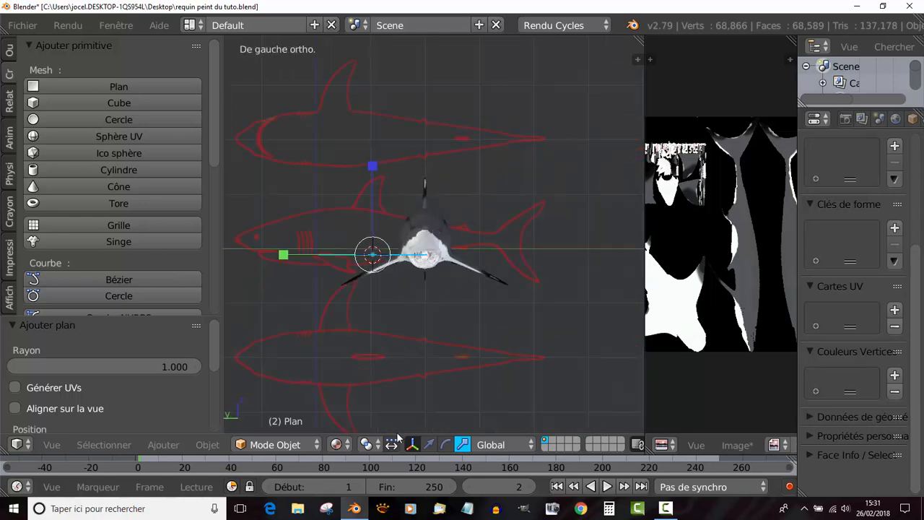
key("g")
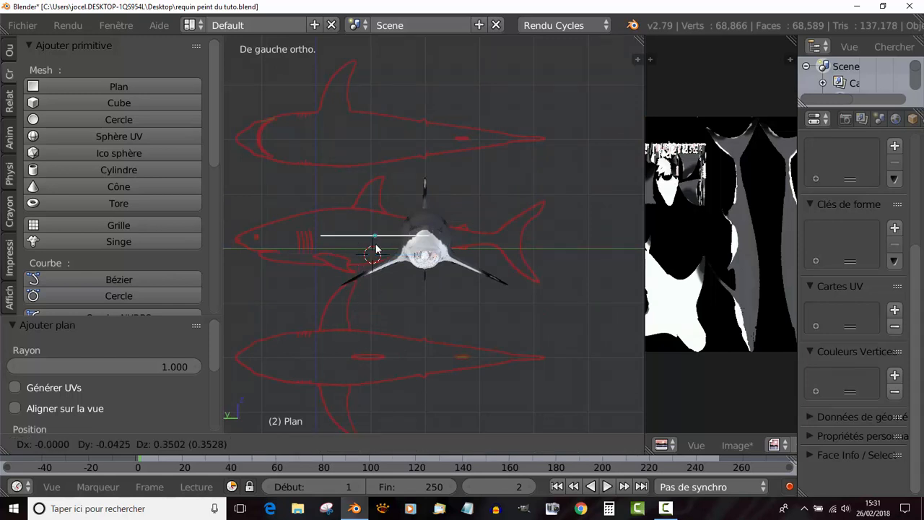
left_click(322, 199)
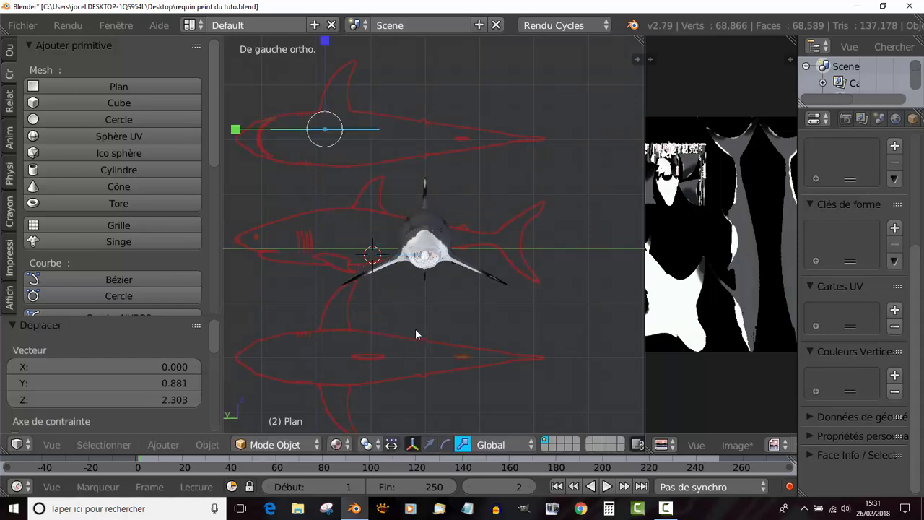
key("r")
left_click(486, 200)
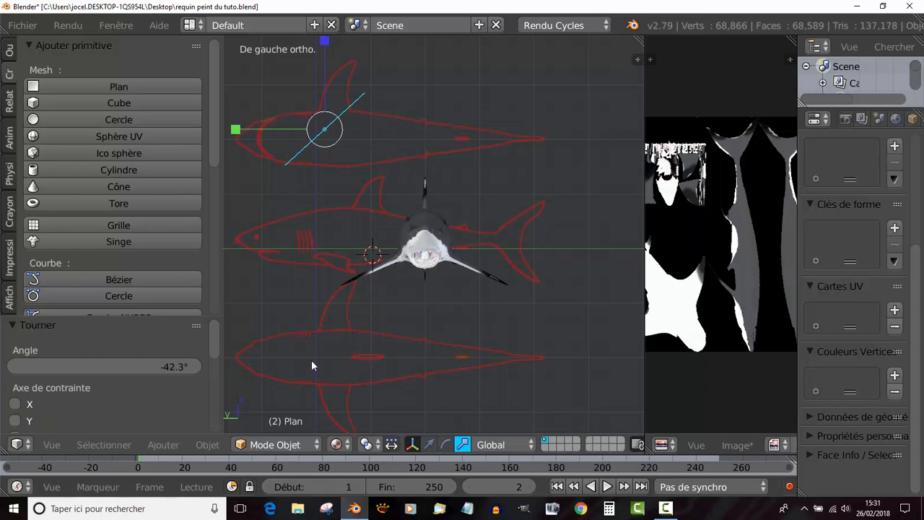
- Add a second plane above the shark's opposite side, shifted about -3.13 in Y and 2.14 in Z, and rotate it about 45.2°
left_click(70, 86)
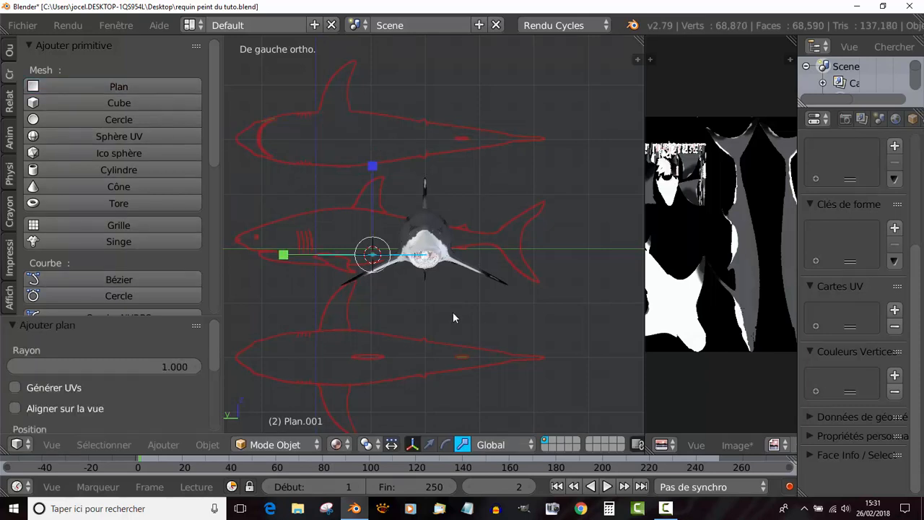
key("g")
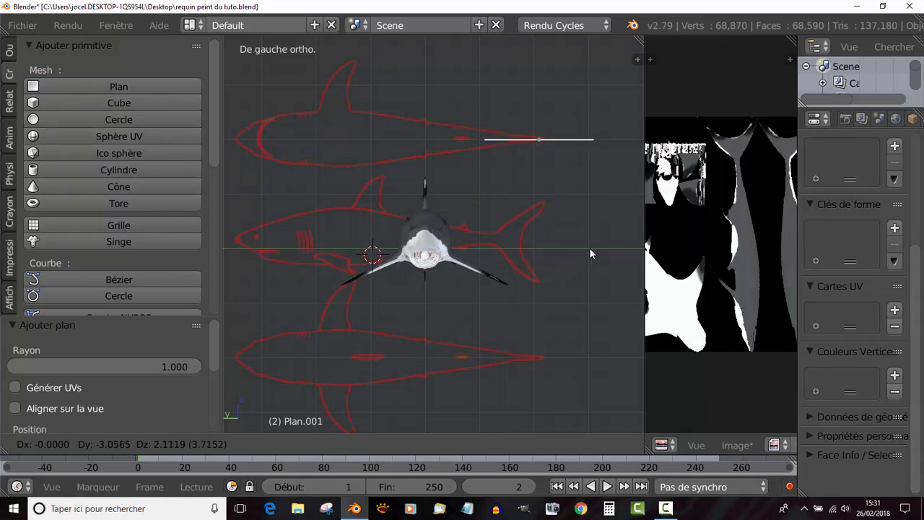
left_click(590, 248)
key("r")
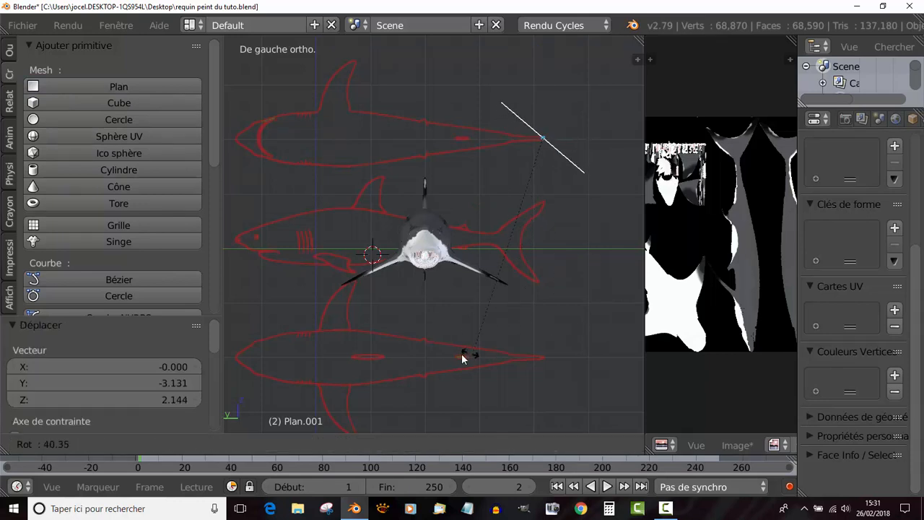
left_click(450, 357)
- Give the first plane a new material and set its surface shader to Émission
middle_click_drag(402, 288, 305, 189)
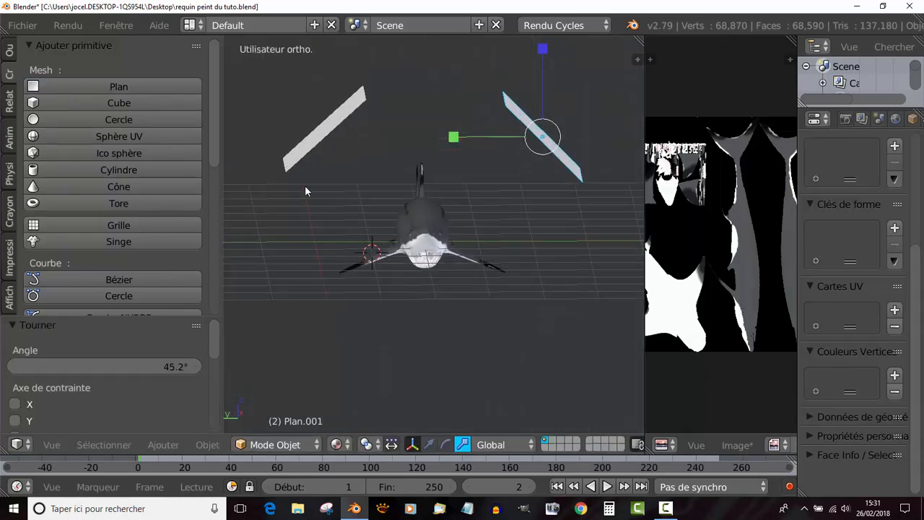
right_click(327, 133)
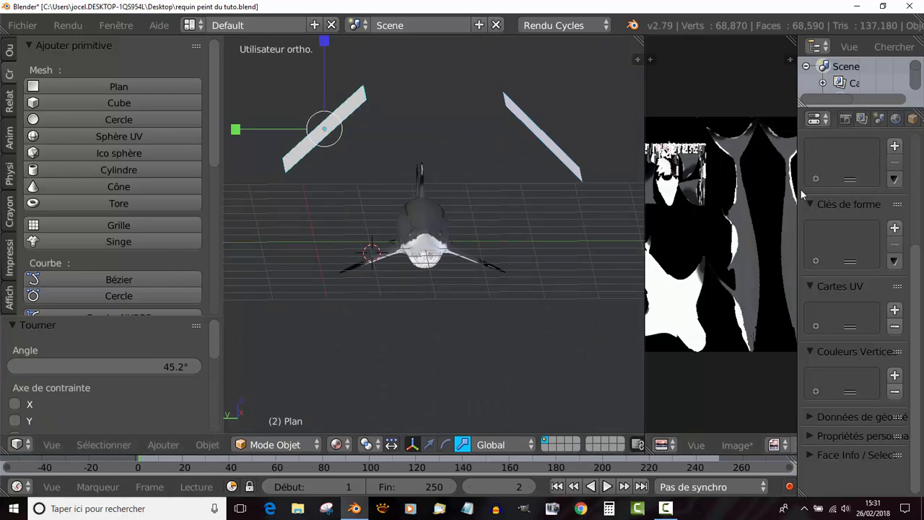
left_click_drag(797, 198, 716, 203)
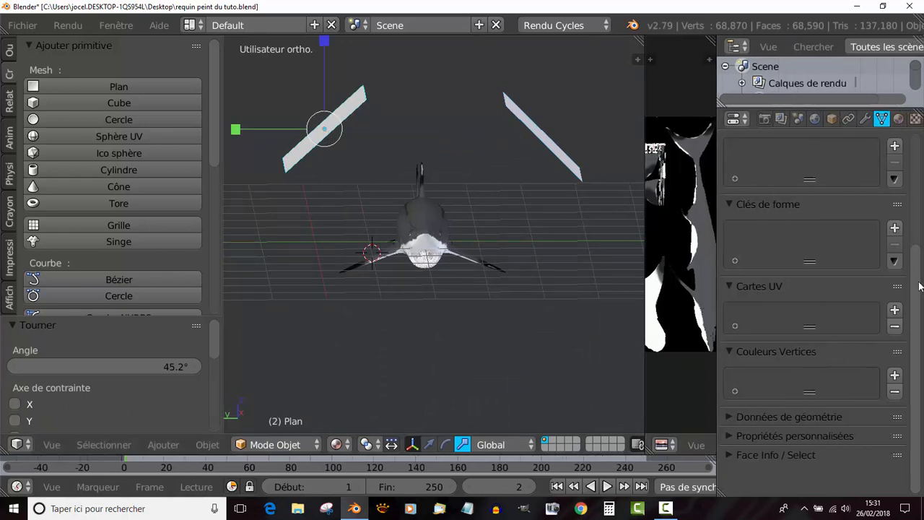
left_click_drag(918, 283, 913, 162)
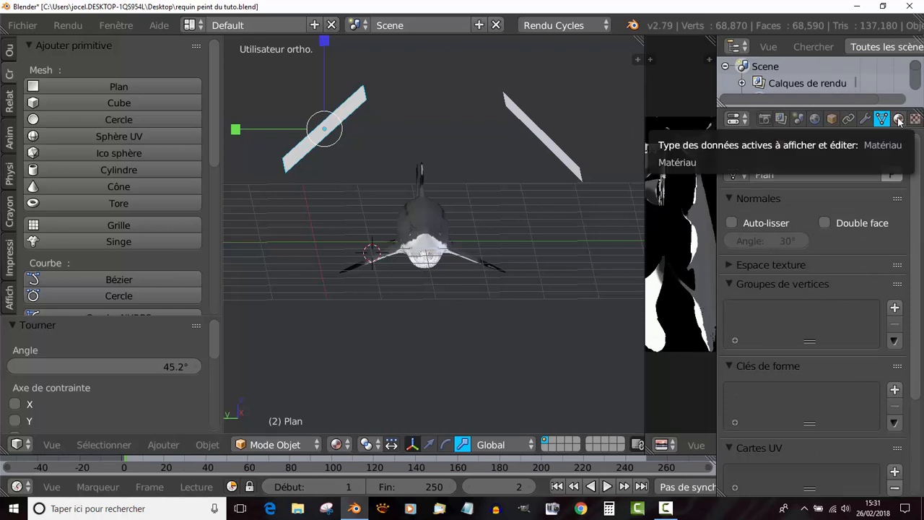
left_click(898, 119)
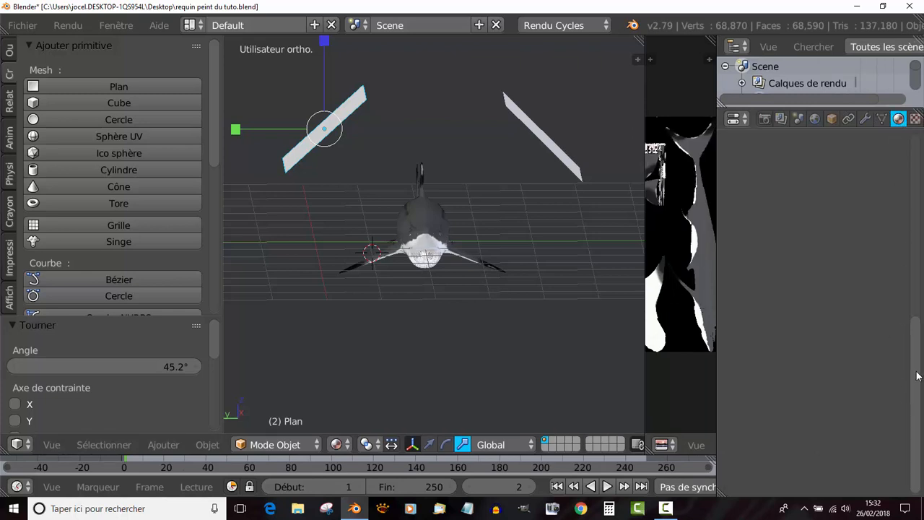
left_click(834, 229)
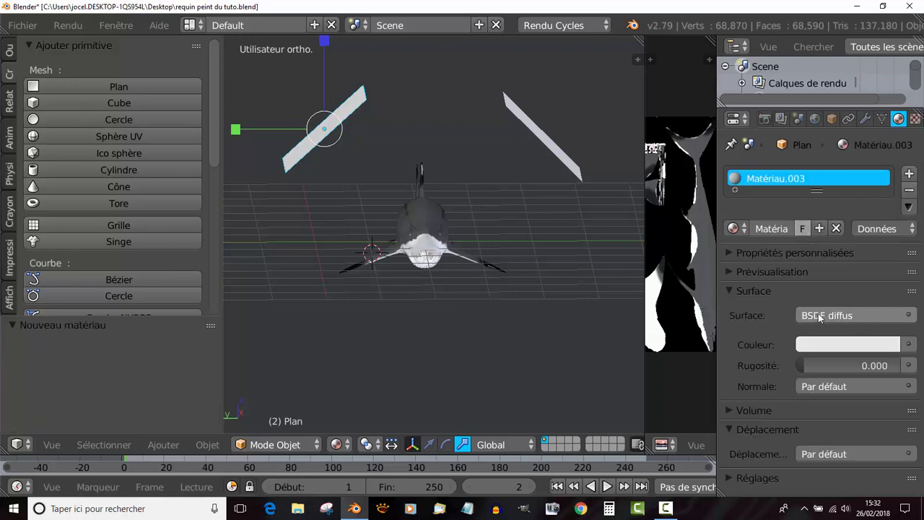
left_click(859, 316)
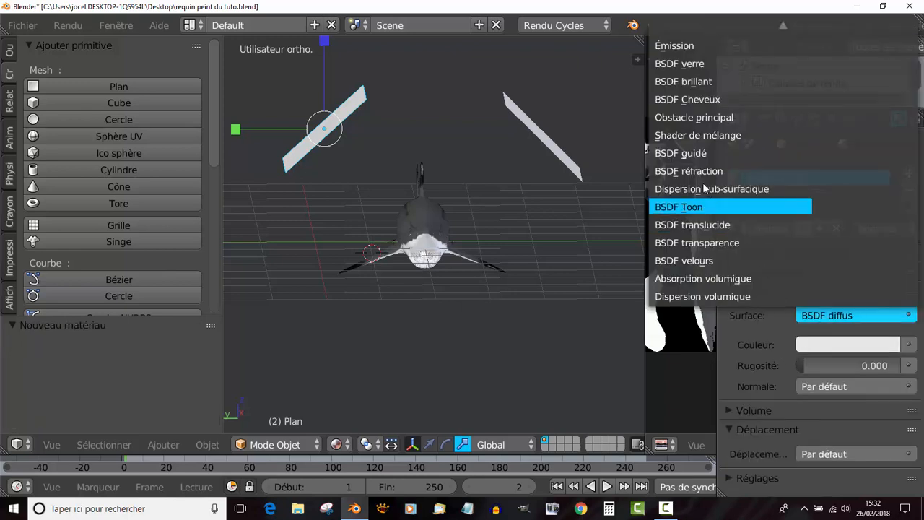
left_click(680, 46)
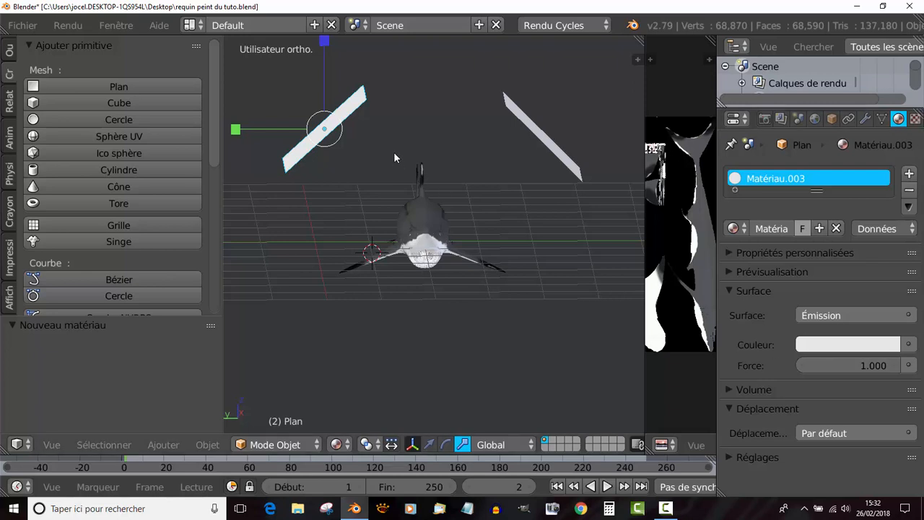
- Set the emission strength of the first plane's material to 1.300
left_click(848, 365)
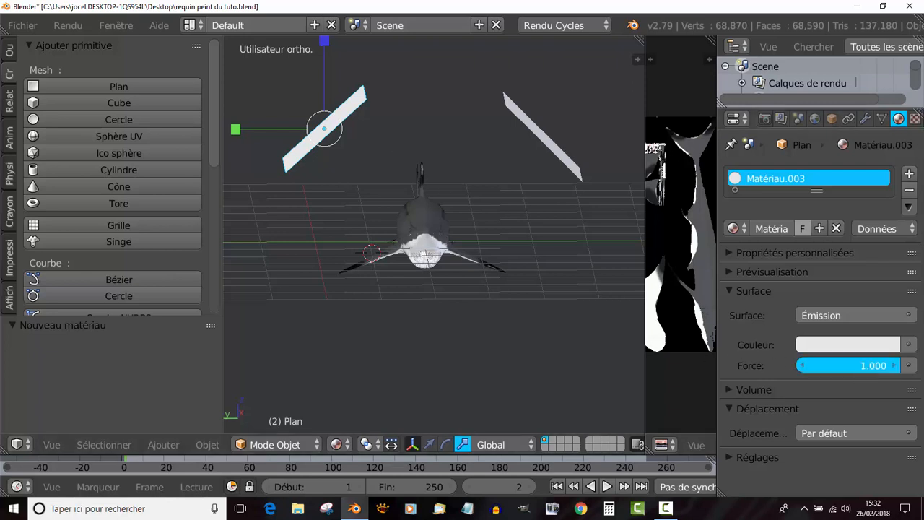
mouse_move(848, 365)
left_mouse_down()
mouse_move(866, 365)
mouse_move(855, 365)
left_mouse_up()
- Give the other plane a new material with an Émission surface shader and set its strength to 2.100
right_click(542, 137)
left_click(772, 226)
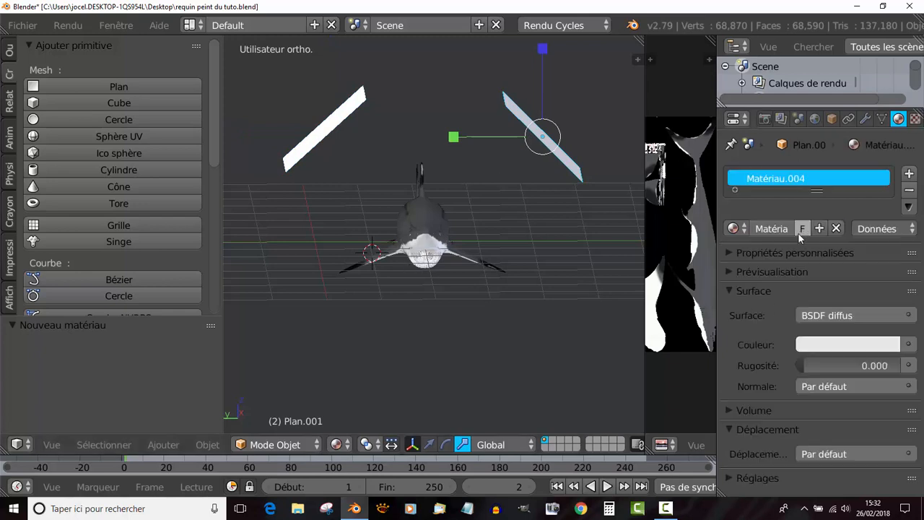
left_click(908, 344)
left_click(871, 315)
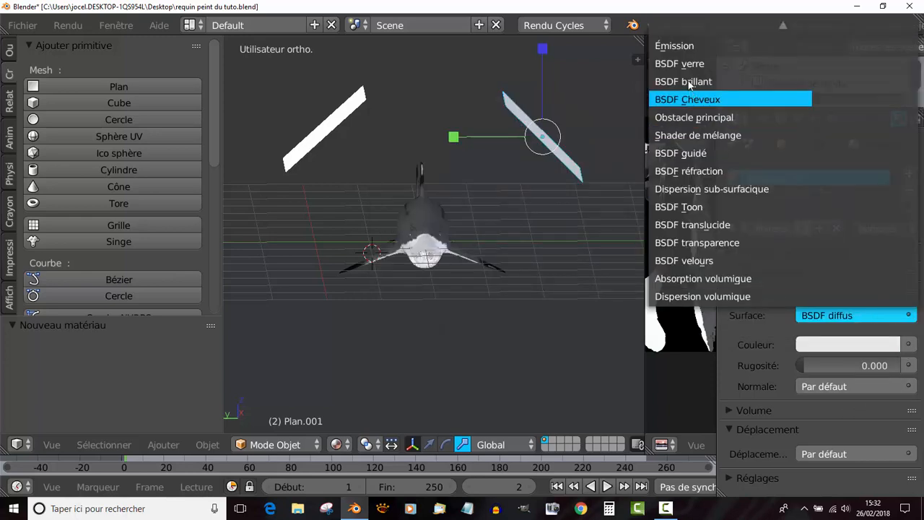
left_click(685, 46)
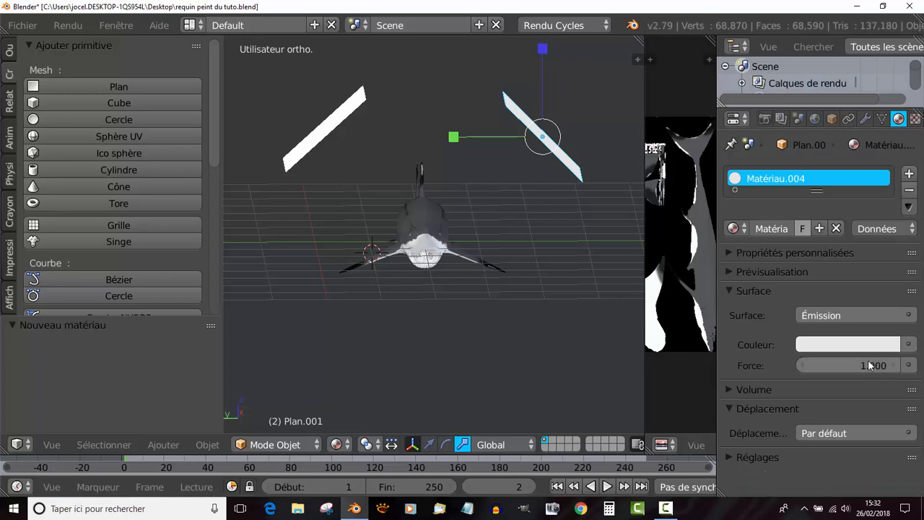
left_click_drag(902, 365, 918, 365)
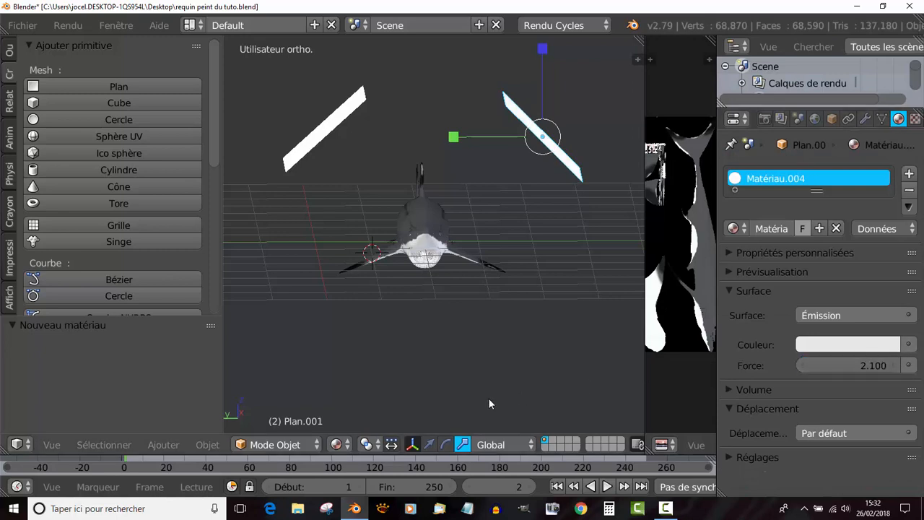
- Switch the viewport shading to Rendu and inspect the lit shark from a three-quarter front view
left_click(338, 446)
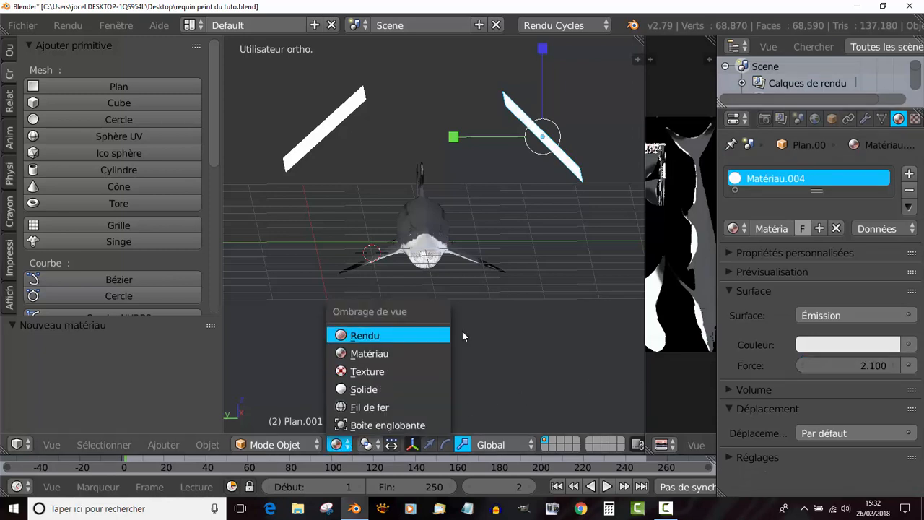
key("Return")
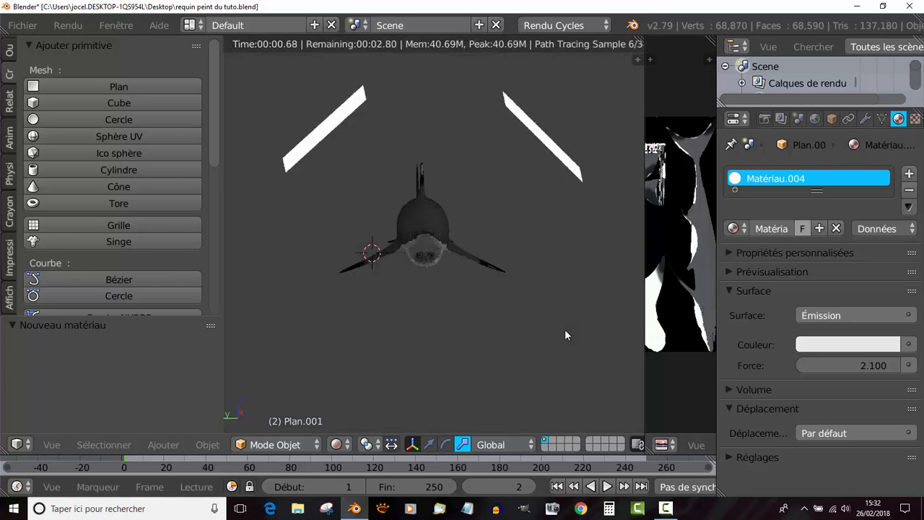
middle_click_drag(543, 322, 504, 353)
scroll(402, 323, "up", 8)
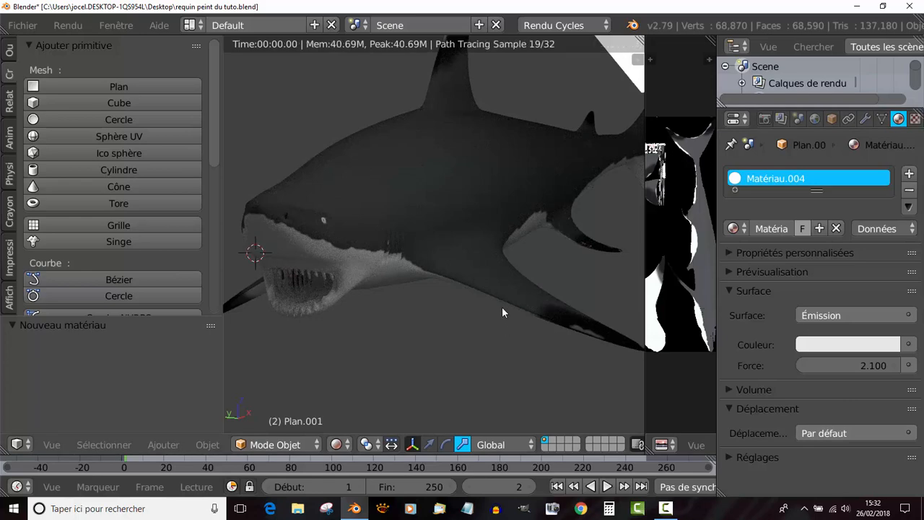
scroll(502, 307, "down", 4)
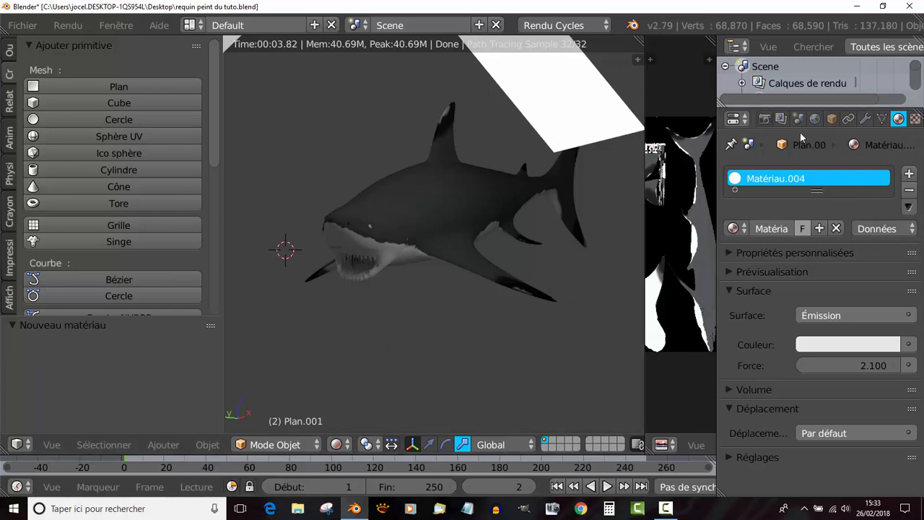
- Enable nodes for the world's surface
left_click(814, 118)
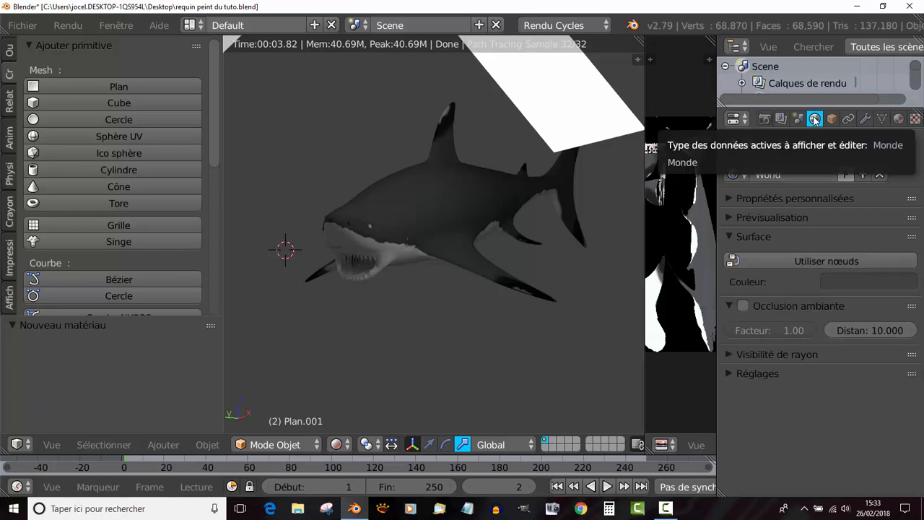
left_click(823, 261)
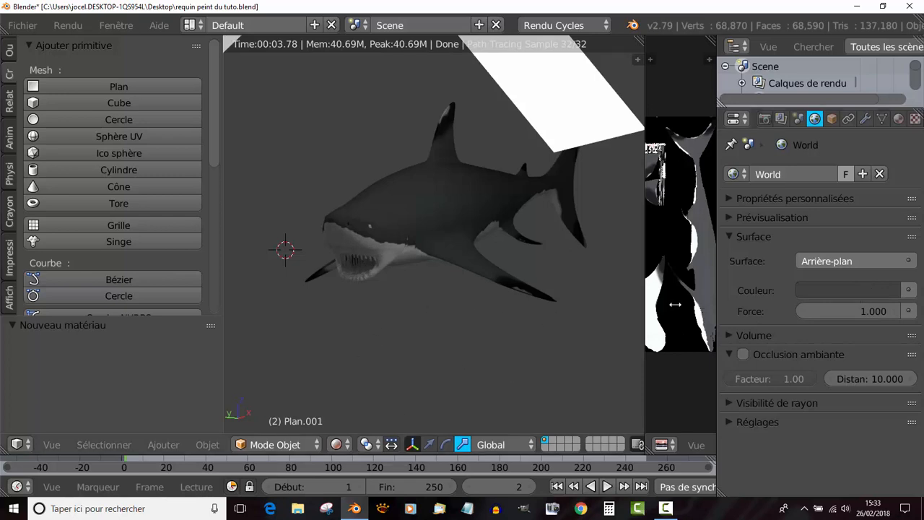
- Try a dark red world background colour with R 0.051, V 0.011 and B 0.009
left_click(814, 290)
left_click(809, 151)
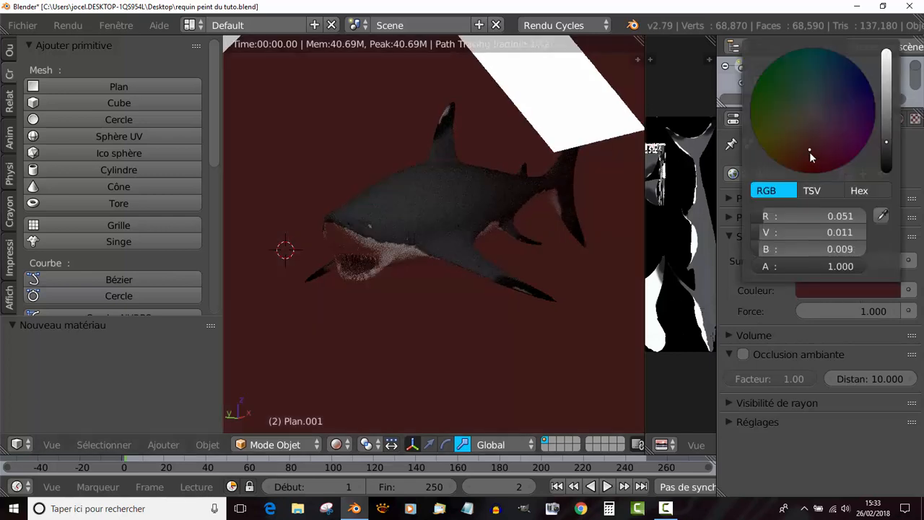
left_click(838, 290)
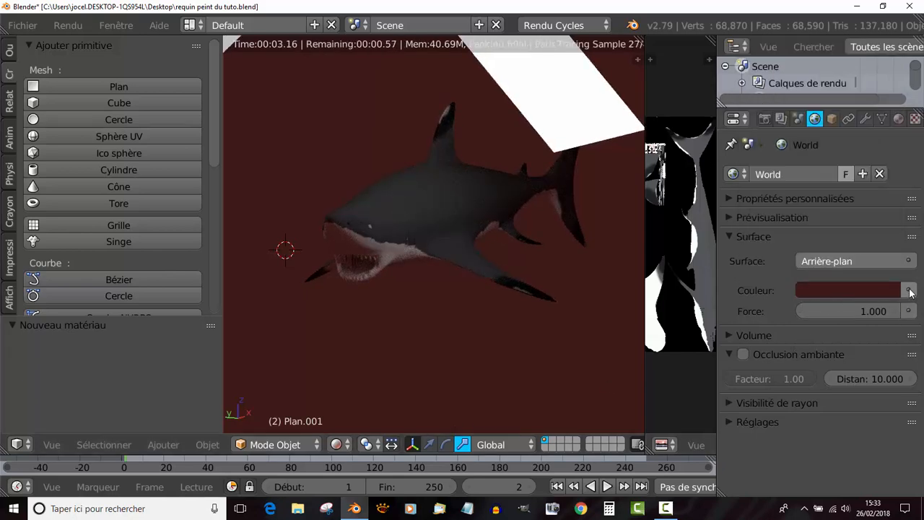
- Assign an environment texture to the world background colour and widen the properties editor
left_click(908, 291)
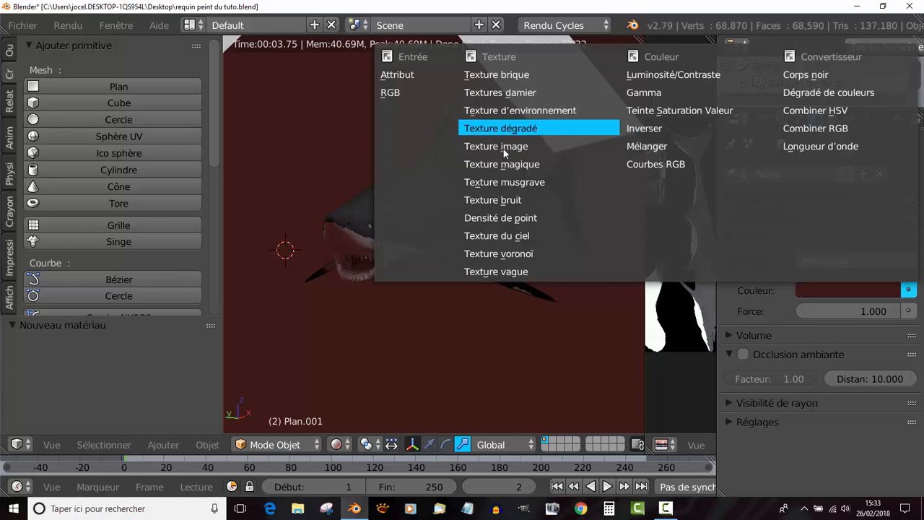
left_click(503, 110)
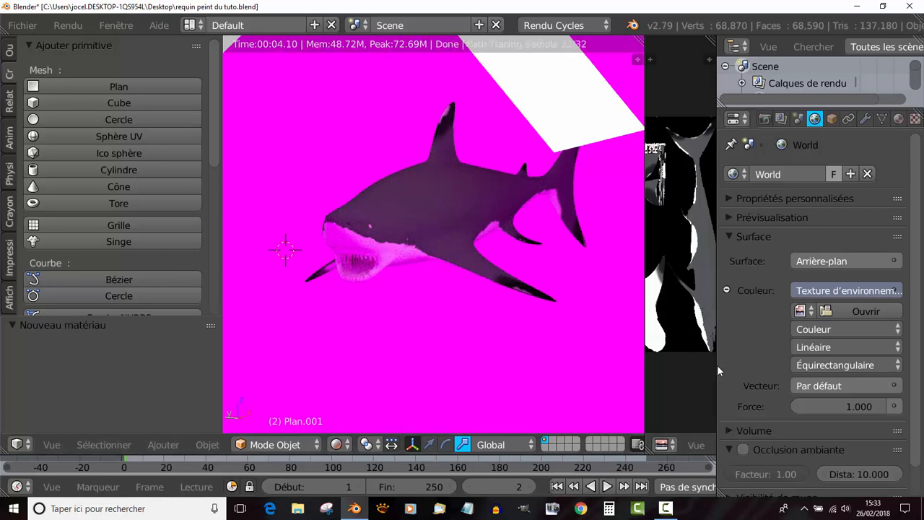
left_click_drag(715, 367, 659, 364)
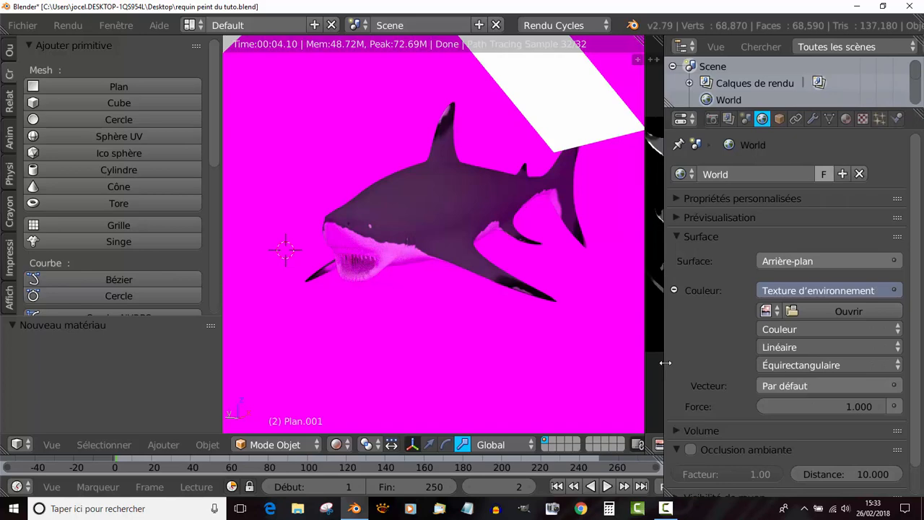
scroll(916, 303, "down", 1)
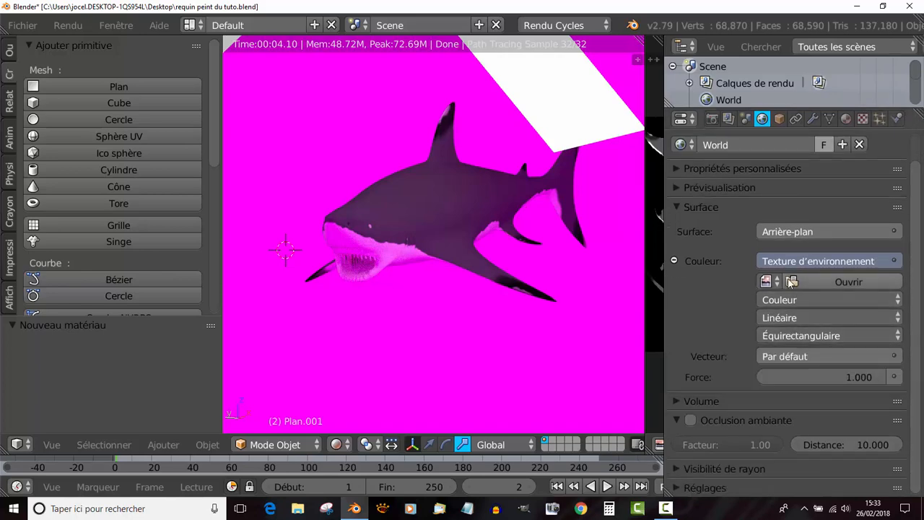
- Load images.jpg from the desktop folder N11 Requin peint as the world's environment image, browsing the files as thumbnails
left_click(841, 283)
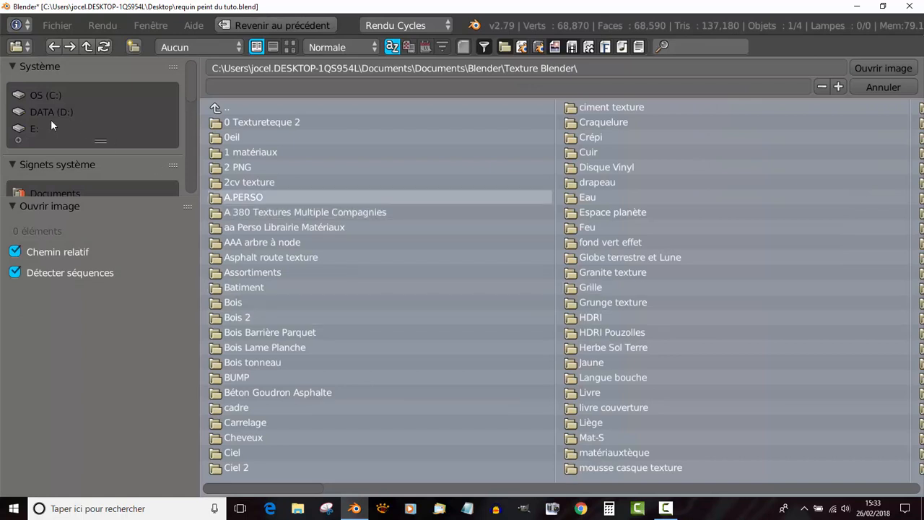
scroll(51, 122, "down", 3)
left_click(49, 140)
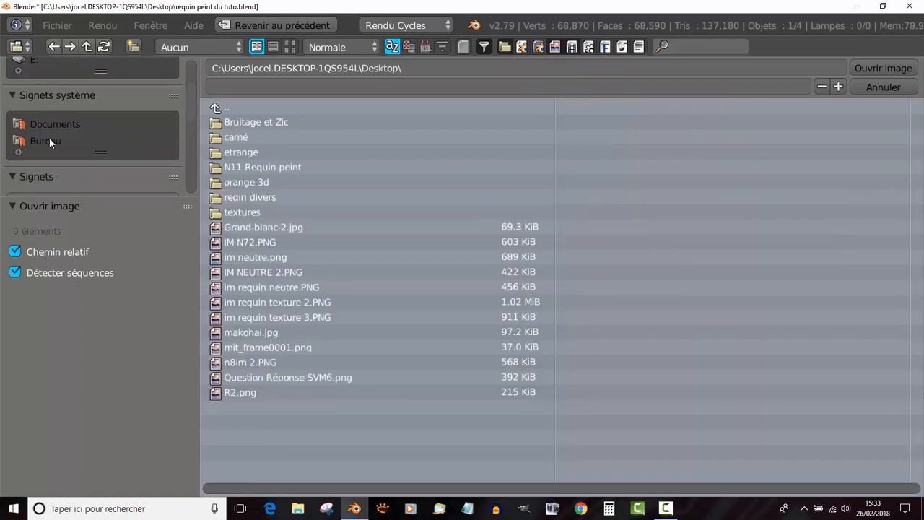
left_click(289, 47)
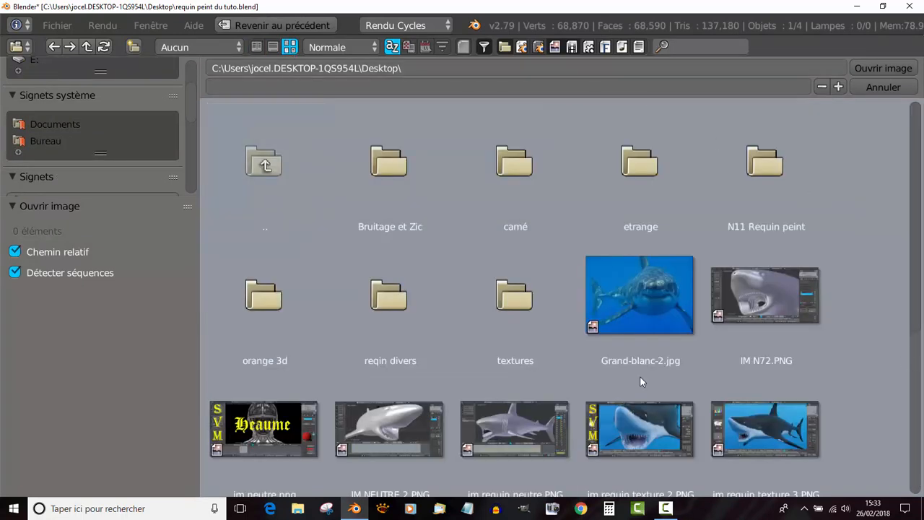
scroll(599, 363, "down", 3)
scroll(599, 364, "up", 4)
scroll(505, 252, "down", 3)
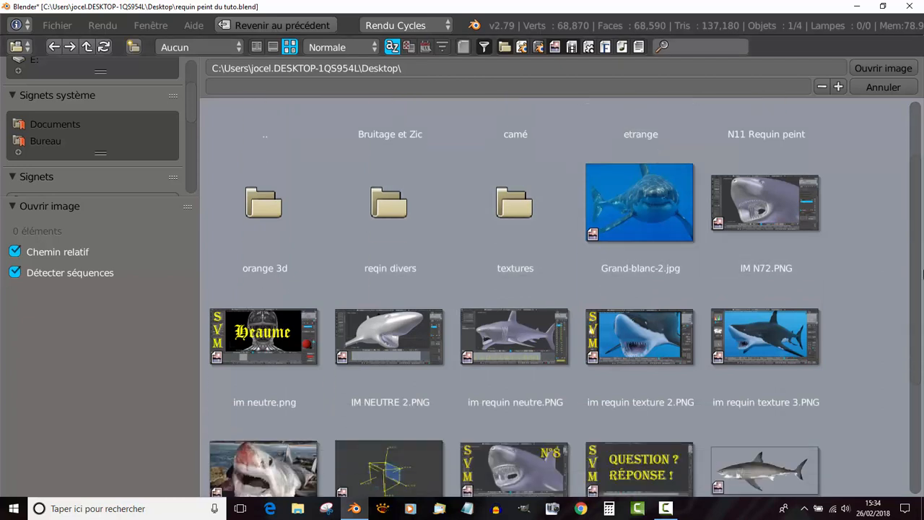
scroll(922, 273, "up", 1)
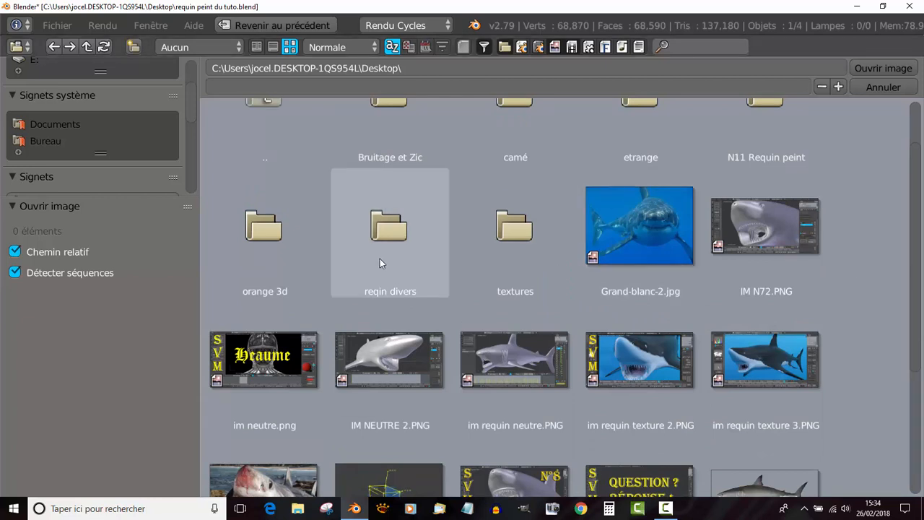
scroll(845, 151, "up", 1)
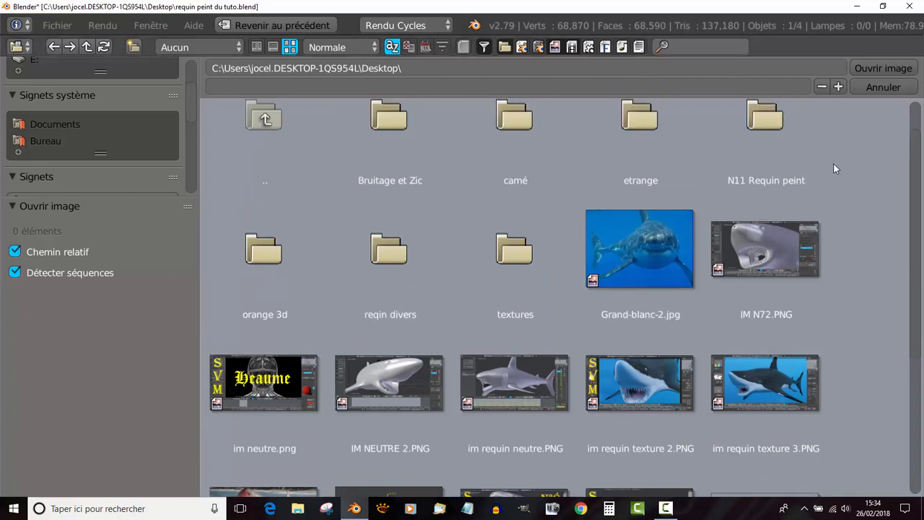
left_click(793, 169)
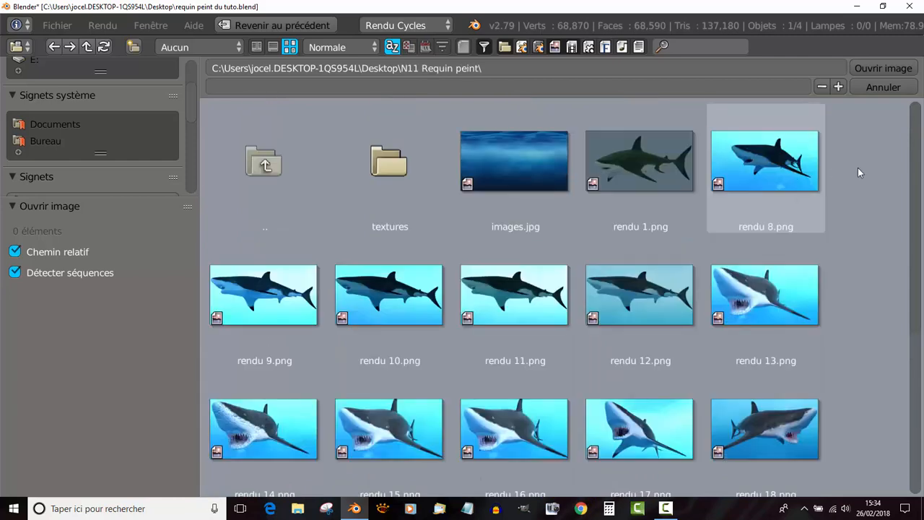
left_click(521, 162)
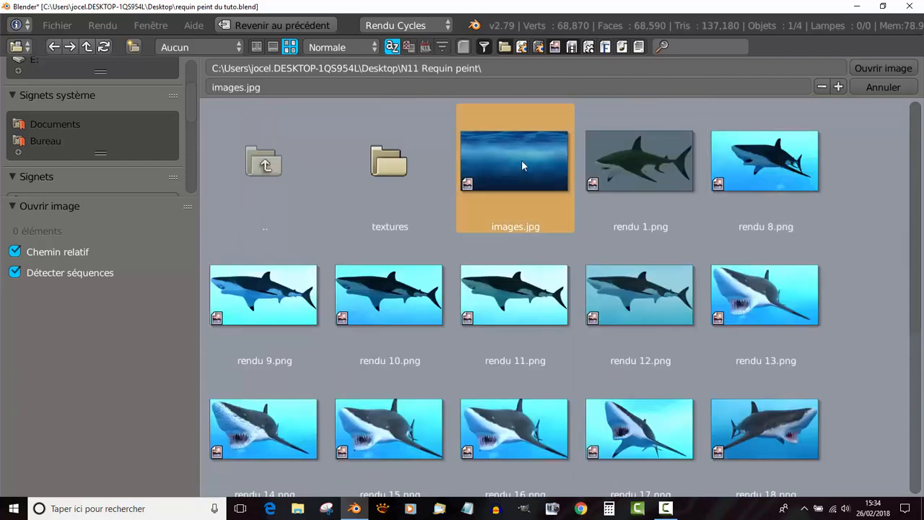
left_click(882, 68)
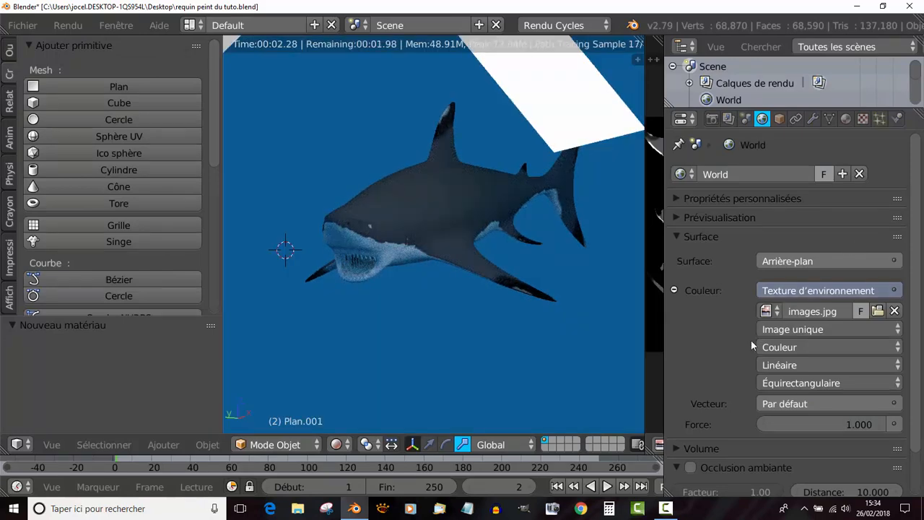
- Set the world background strength to 2.600
scroll(721, 383, "down", 1)
mouse_move(823, 404)
left_mouse_down()
mouse_move(857, 404)
mouse_move(839, 404)
left_mouse_up()
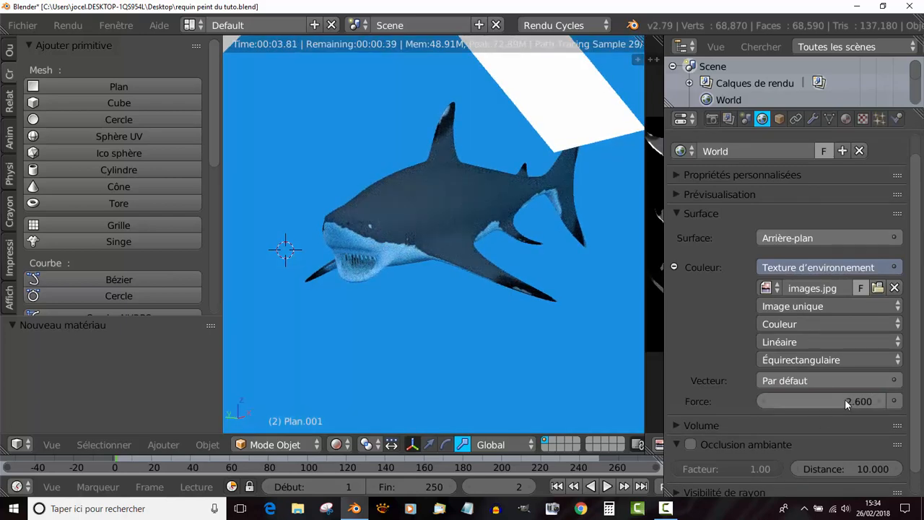
scroll(529, 209, "down", 1)
scroll(529, 210, "down", 1)
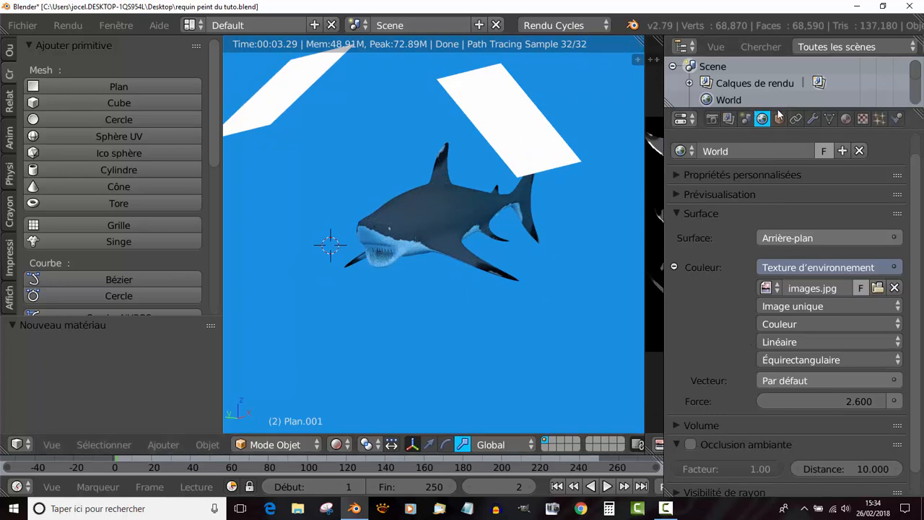
- Enlarge the outliner, select the object Plan and set its emission colour to light green with R 0.324, V 0.800 and B 0.252
left_click_drag(797, 108, 807, 211)
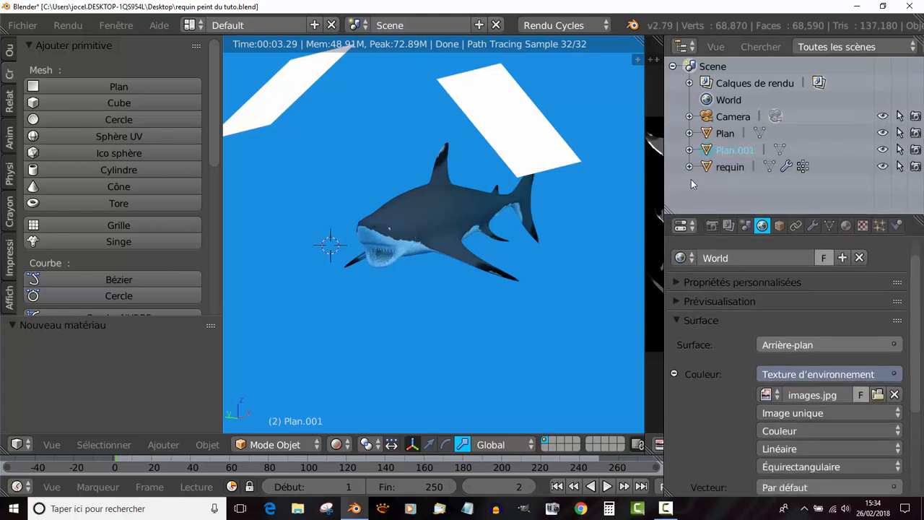
left_click(737, 169)
left_click(734, 152)
left_click(729, 136)
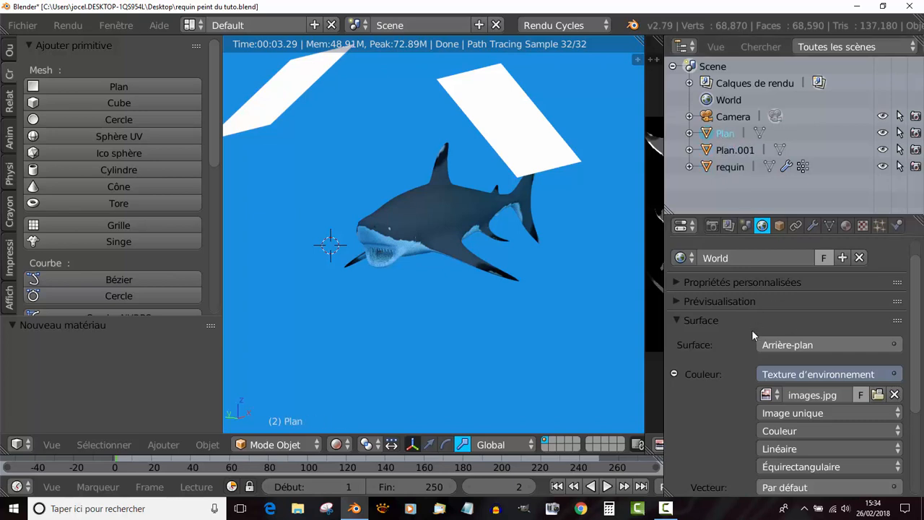
scroll(298, 90, "down", 1)
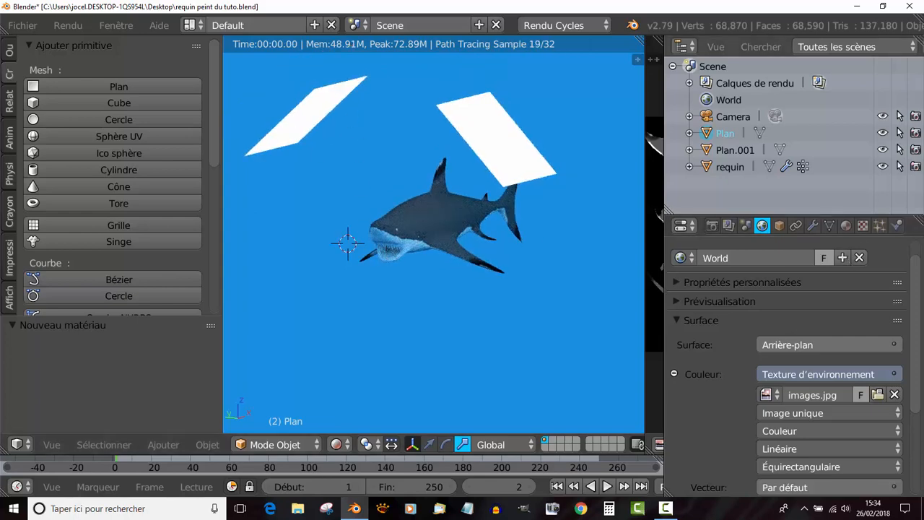
scroll(847, 245, "up", 1)
left_click(846, 225)
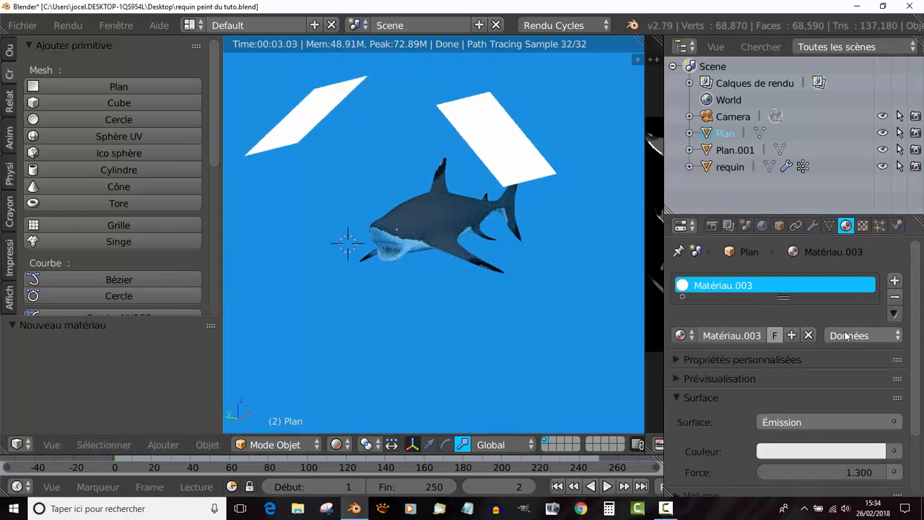
scroll(744, 329, "down", 1)
left_click(805, 375)
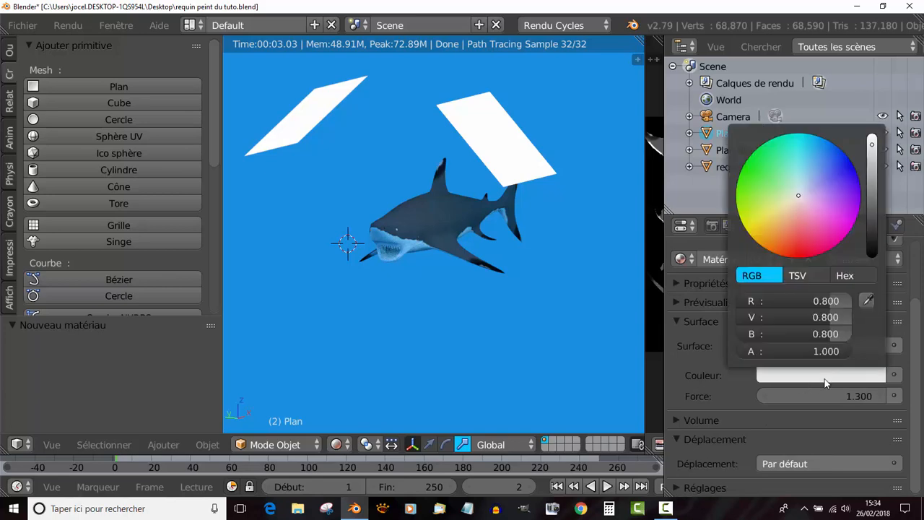
left_click(774, 192)
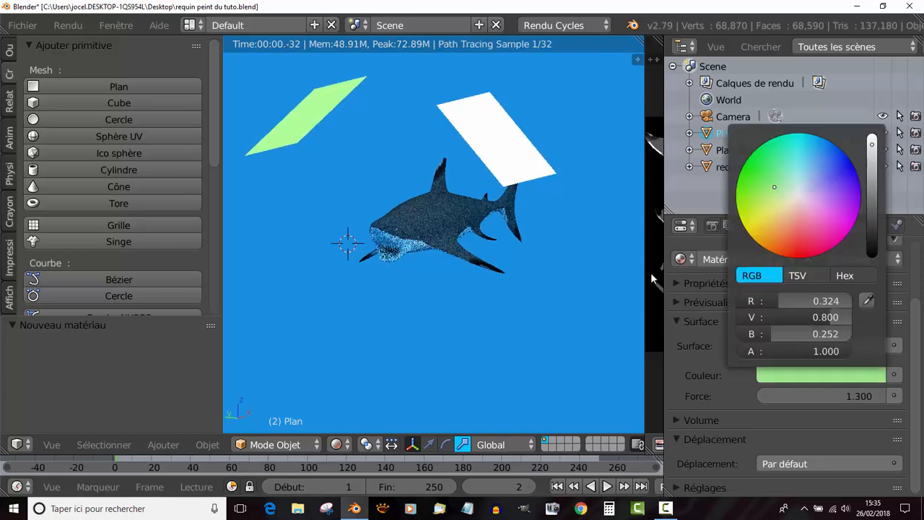
scroll(540, 310, "up", 4)
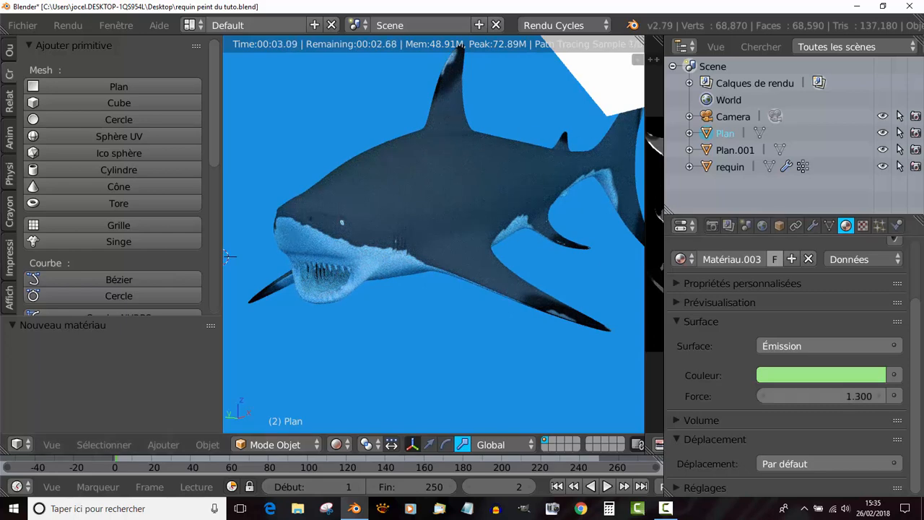
- Set the emission strength of the green plane Plan to 2.300
left_click(820, 395)
left_click_drag(821, 396, 892, 400)
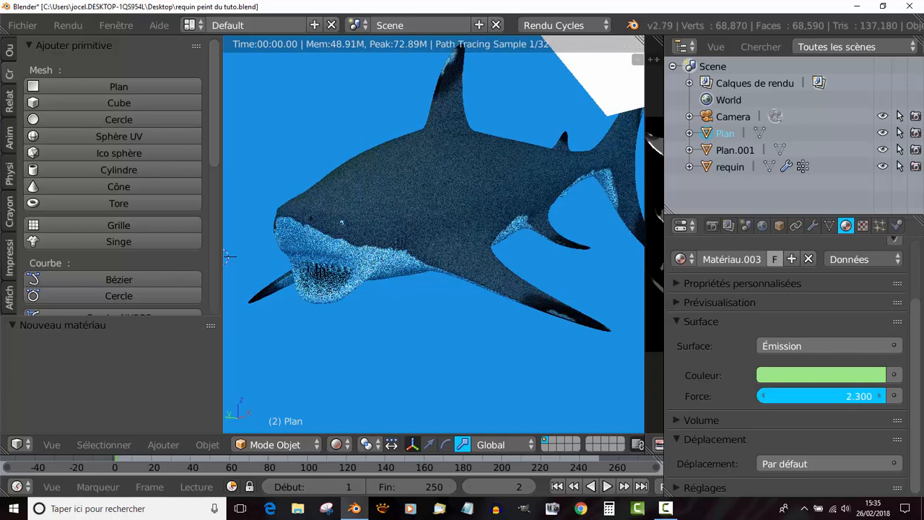
scroll(439, 345, "down", 2)
scroll(439, 344, "down", 2)
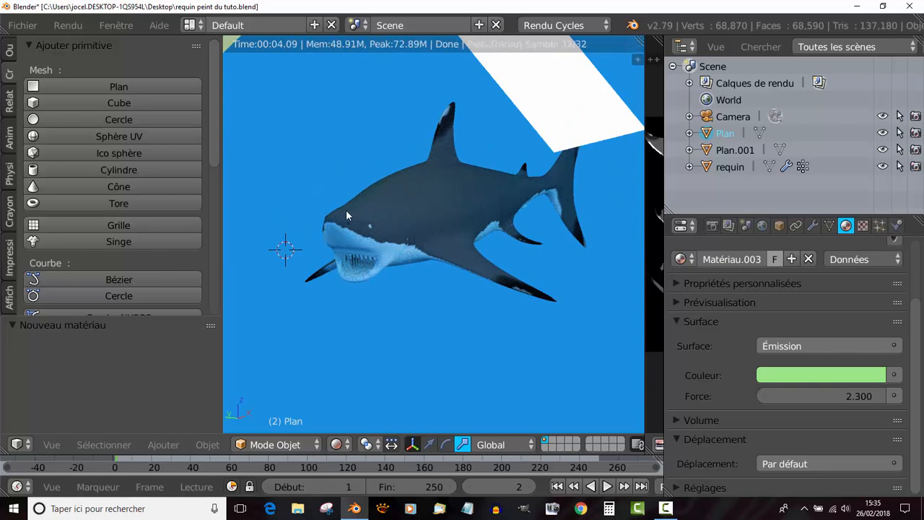
scroll(355, 316, "up", 3)
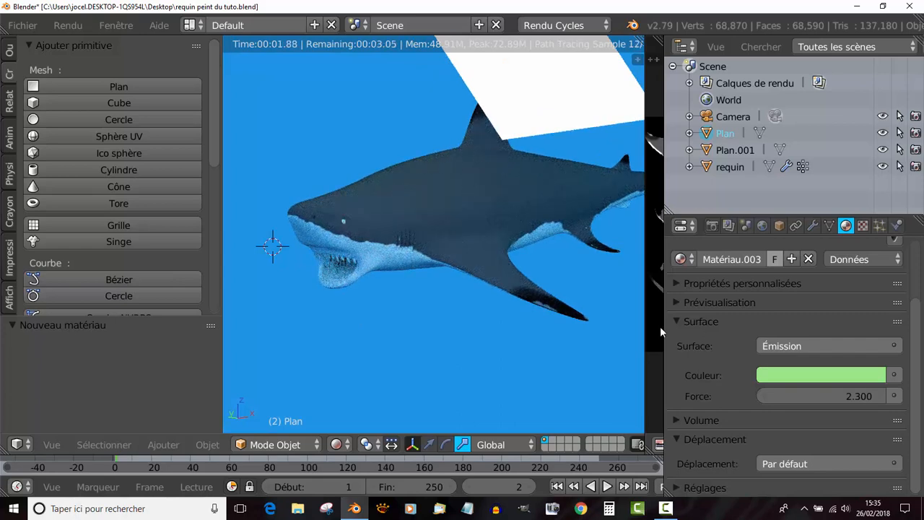
- Select the white plane Plan.001 and set its emission strength to 3.000
right_click(535, 83)
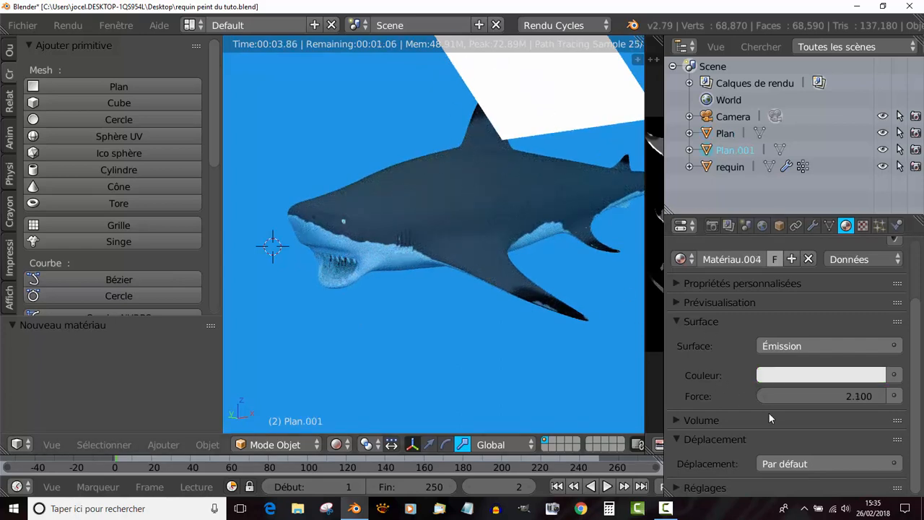
mouse_move(827, 395)
left_mouse_down()
mouse_move(857, 395)
mouse_move(817, 396)
left_mouse_up()
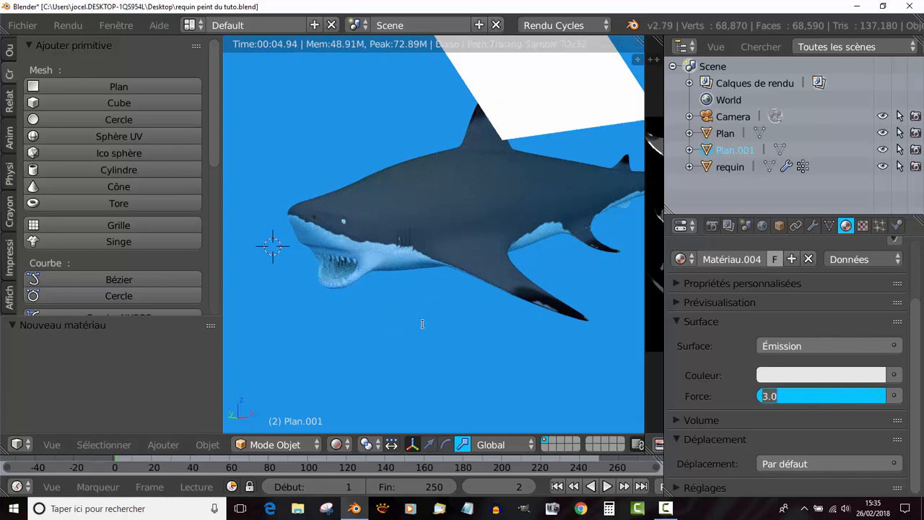
left_click(358, 330)
scroll(416, 312, "down", 2)
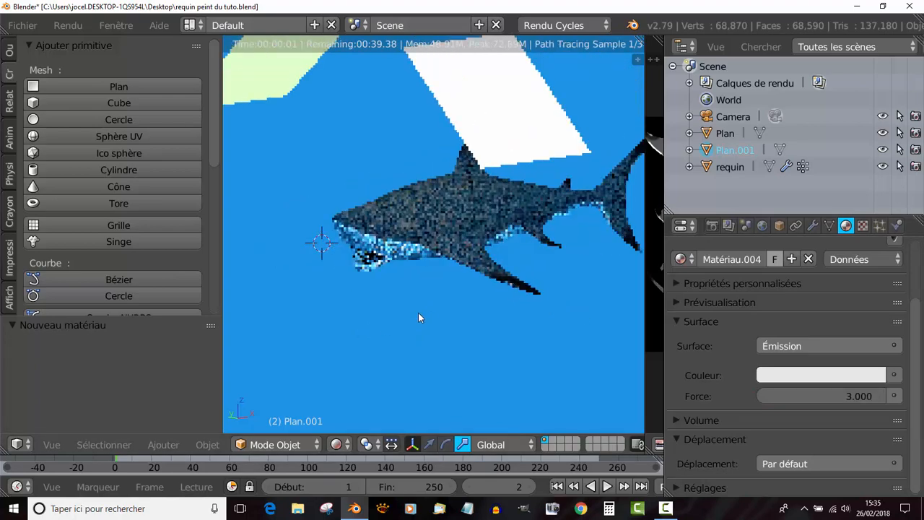
- Examine the rendered lighting on the shark from the front and up close around its open mouth
middle_click_drag(446, 306, 484, 296)
scroll(484, 295, "up", 3)
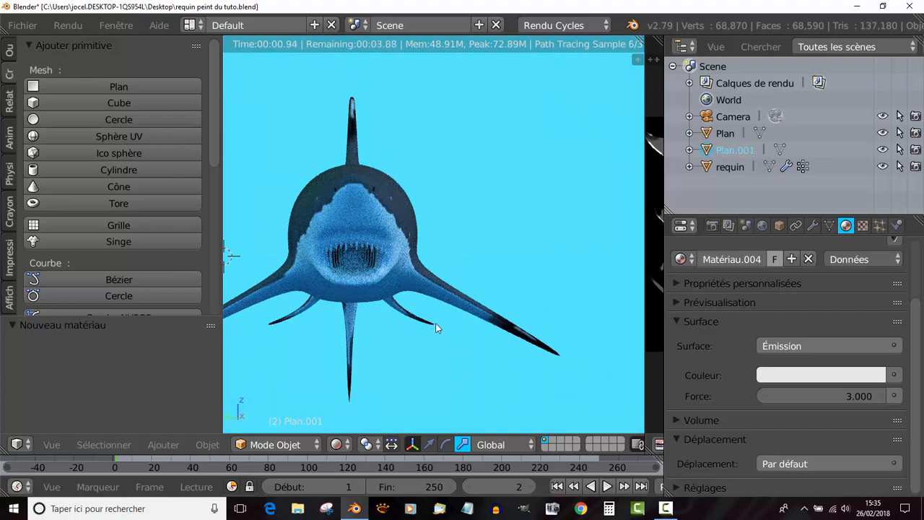
middle_click_drag(471, 327, 458, 327)
scroll(456, 328, "up", 3)
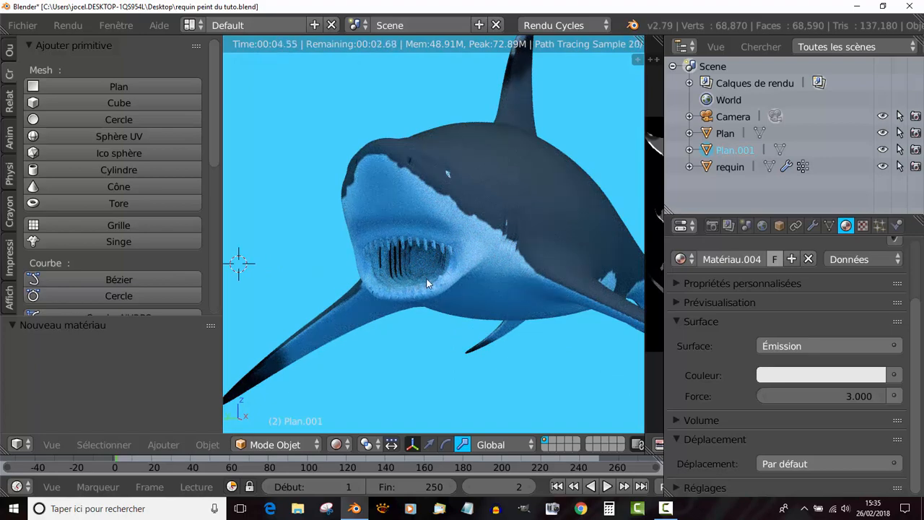
middle_click_drag(427, 284, 431, 274)
scroll(422, 296, "up", 2)
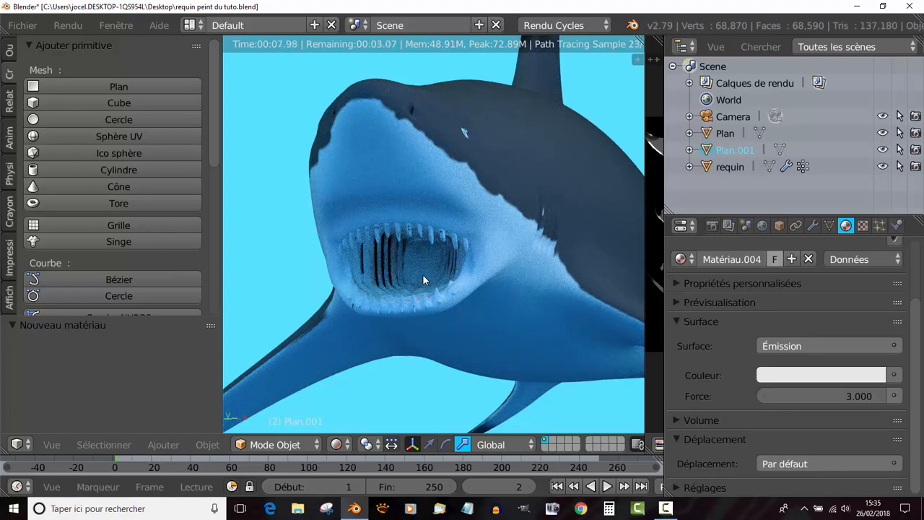
scroll(432, 272, "down", 3)
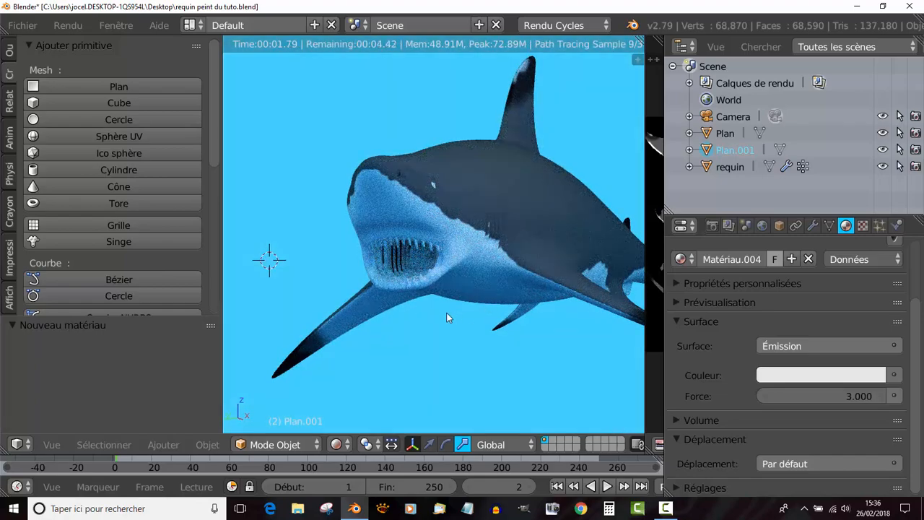
middle_click_drag(446, 313, 416, 320, "shift")
scroll(416, 320, "down", 2)
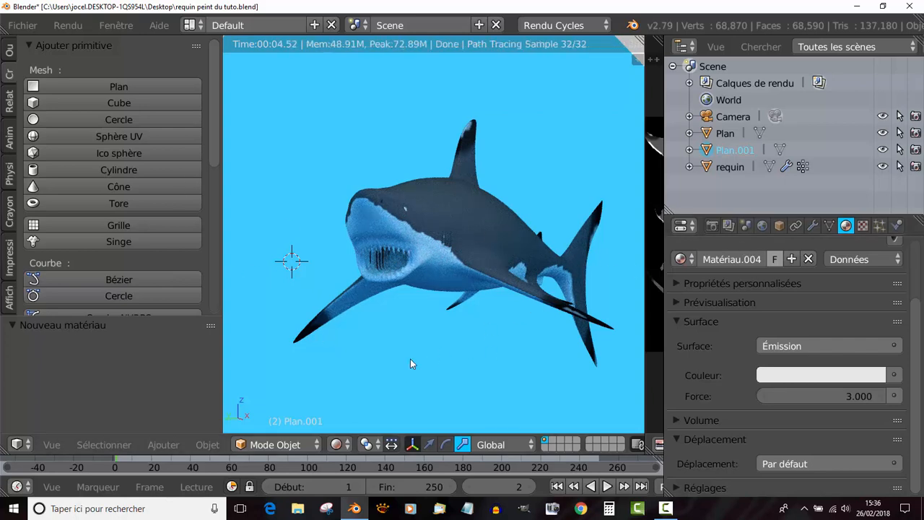
- Switch the viewport to Matériau shading and view the shark from above
left_click(294, 444)
left_click(336, 445)
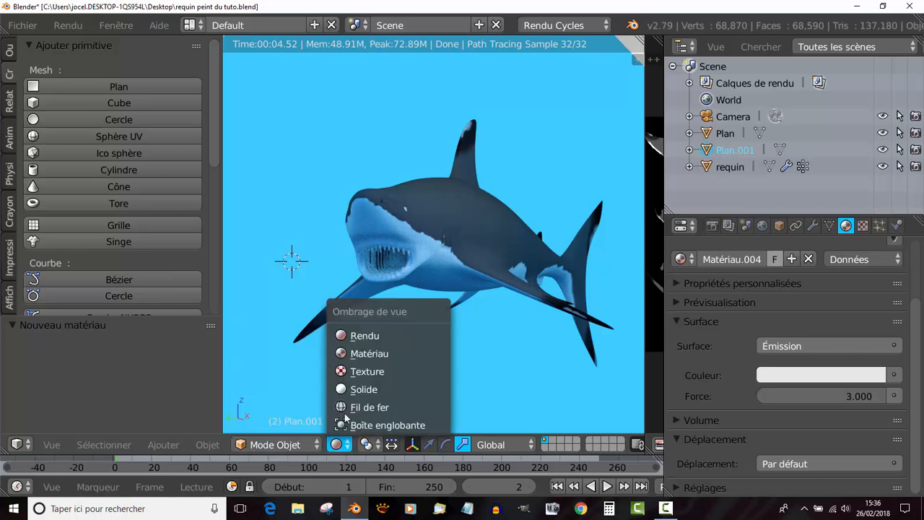
left_click(355, 359)
key("KP_7")
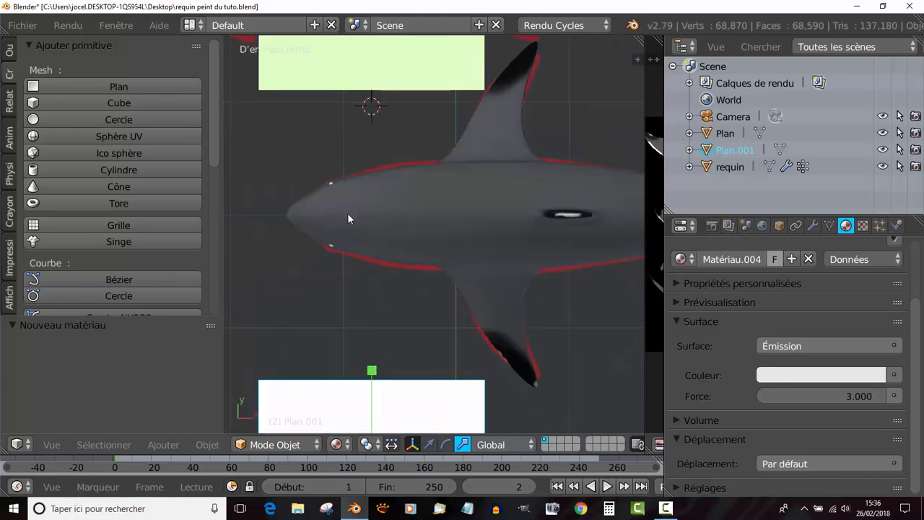
- Place the 3D cursor on the shark's head near the snout and add a point lamp there
left_click(328, 214)
left_click(383, 132)
left_click(232, 219)
left_click(326, 214)
scroll(211, 132, "down", 2)
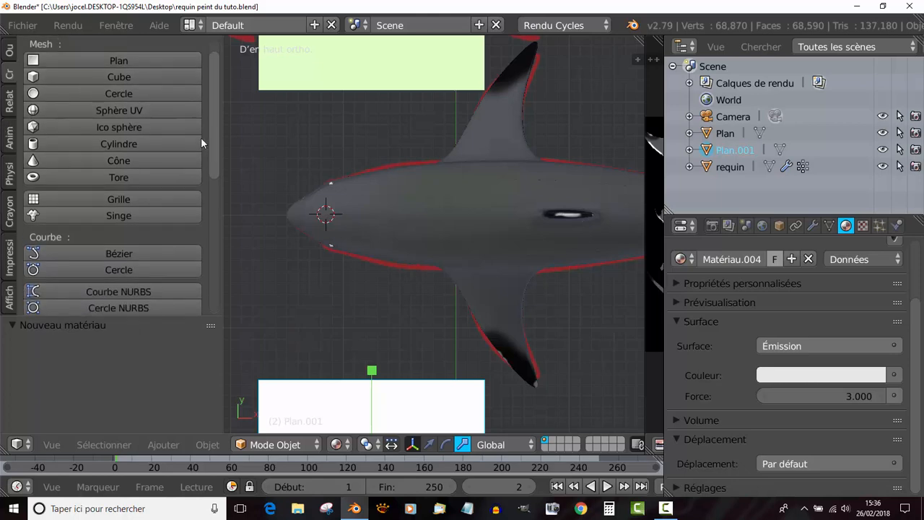
scroll(72, 116, "up", 1)
scroll(103, 145, "down", 9)
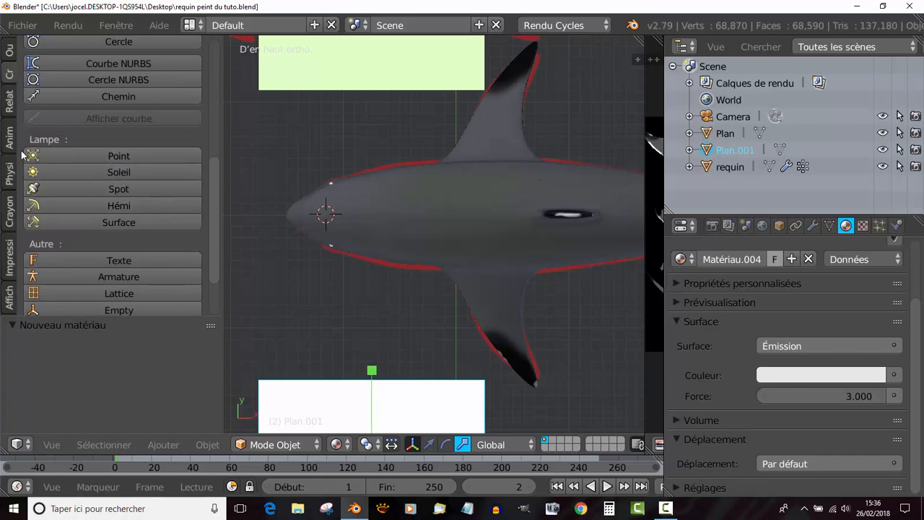
left_click(111, 155)
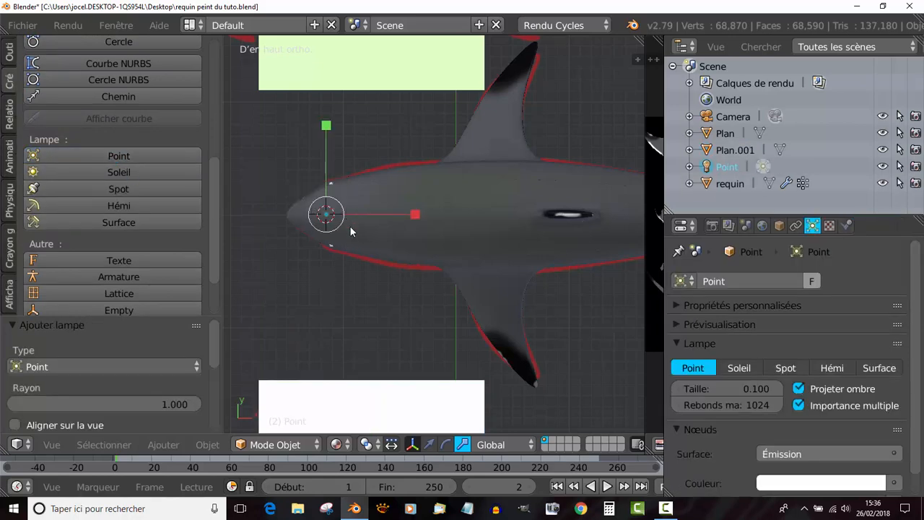
- Enlarge the properties editor and set the point lamp's emission colour to red with R 1.000, V 0.019 and B 0.027
scroll(921, 396, "down", 1)
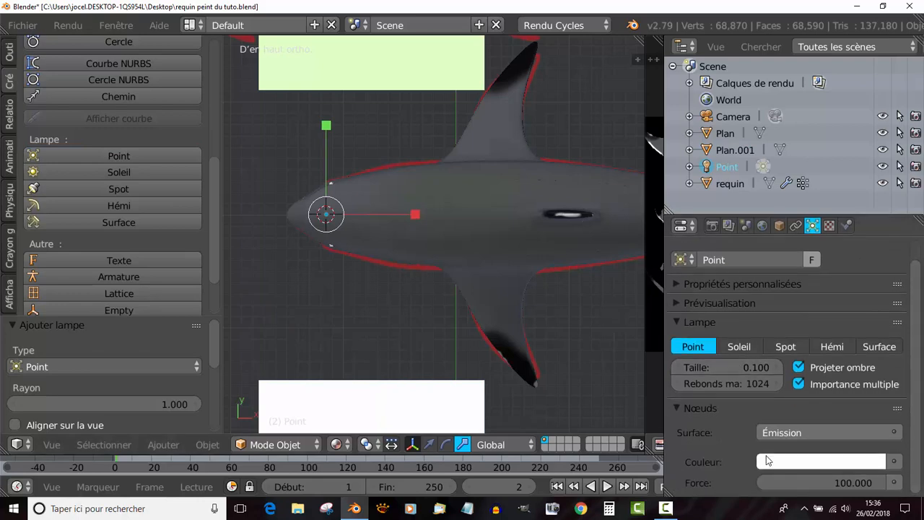
left_click_drag(878, 235, 881, 197)
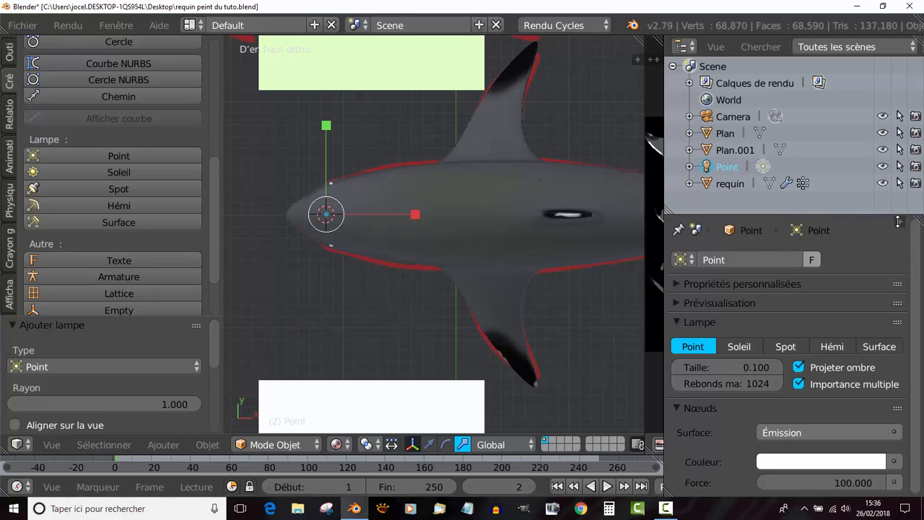
left_click(898, 223)
left_click_drag(876, 215, 874, 104)
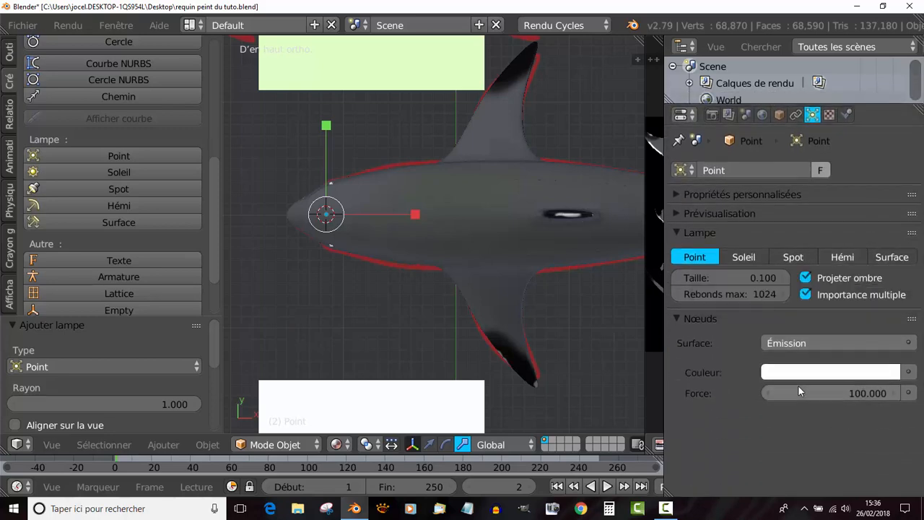
left_click(826, 372)
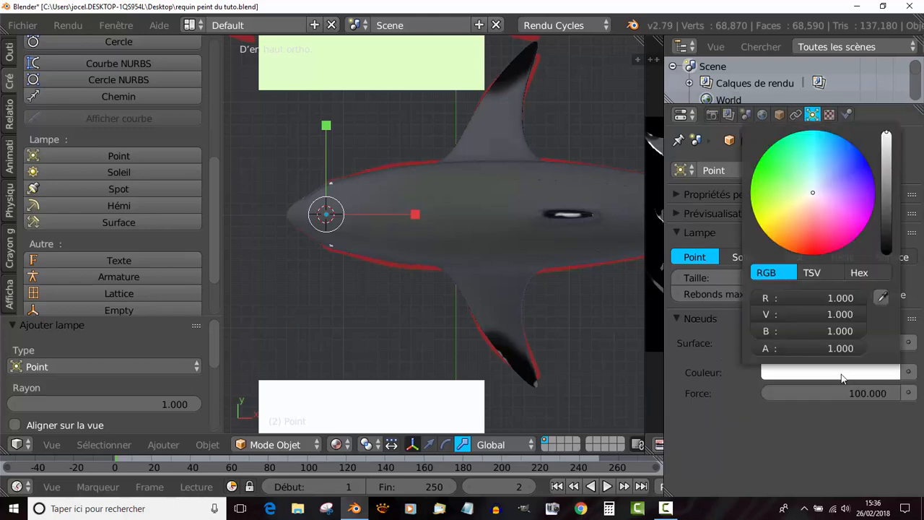
left_click(814, 211)
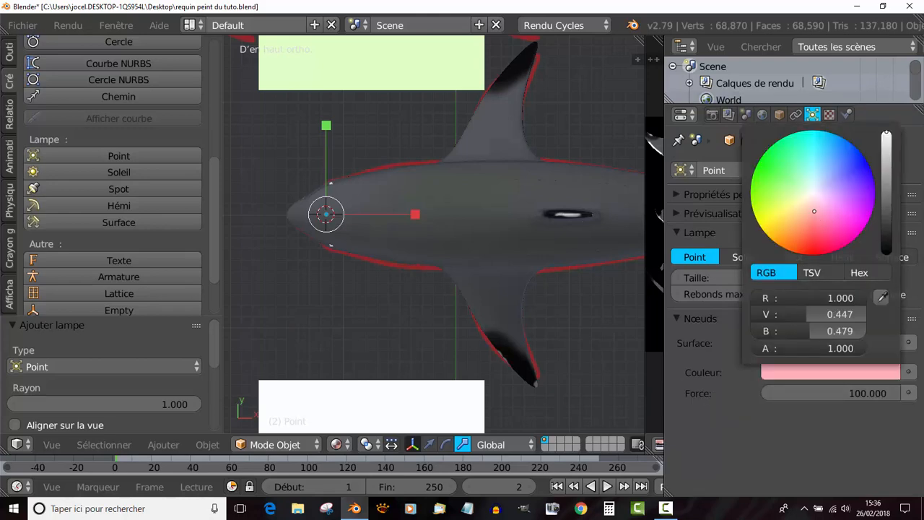
left_click(818, 249)
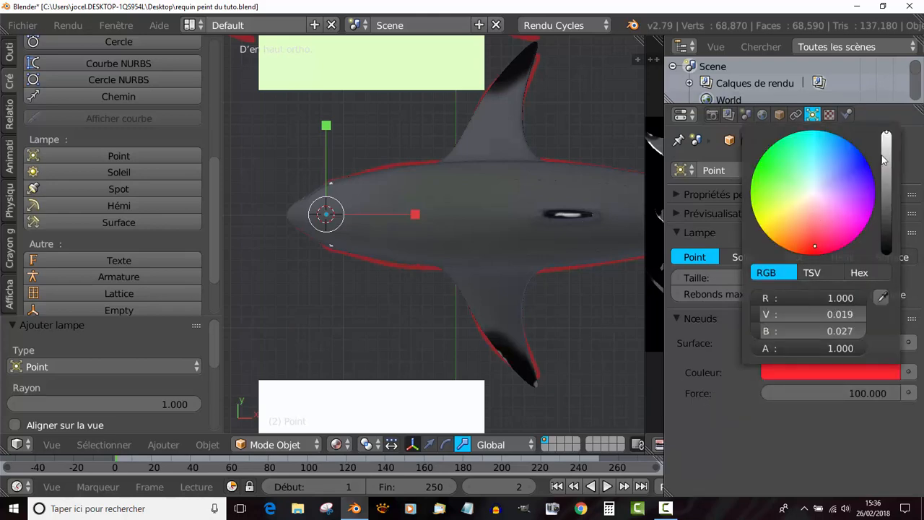
- Set the point lamp's emission strength to 0.050
left_click_drag(859, 395, 853, 396)
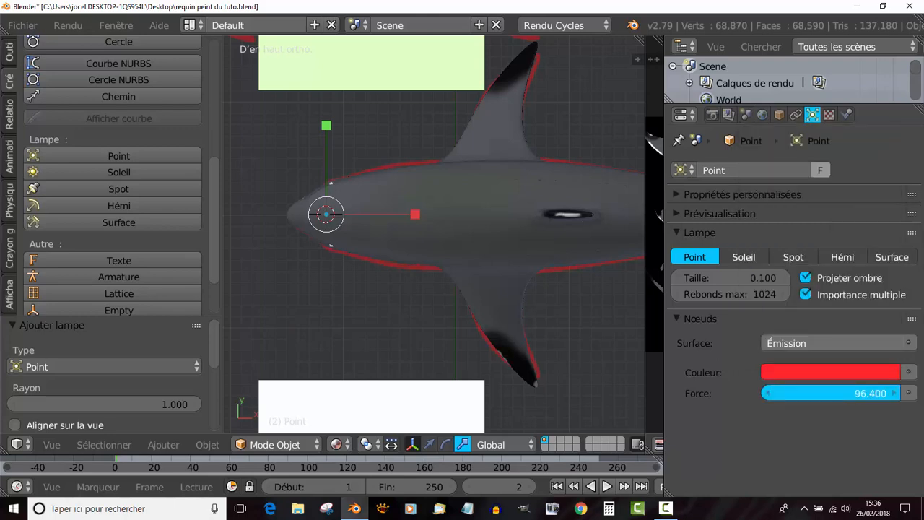
left_click_drag(794, 395, 784, 396)
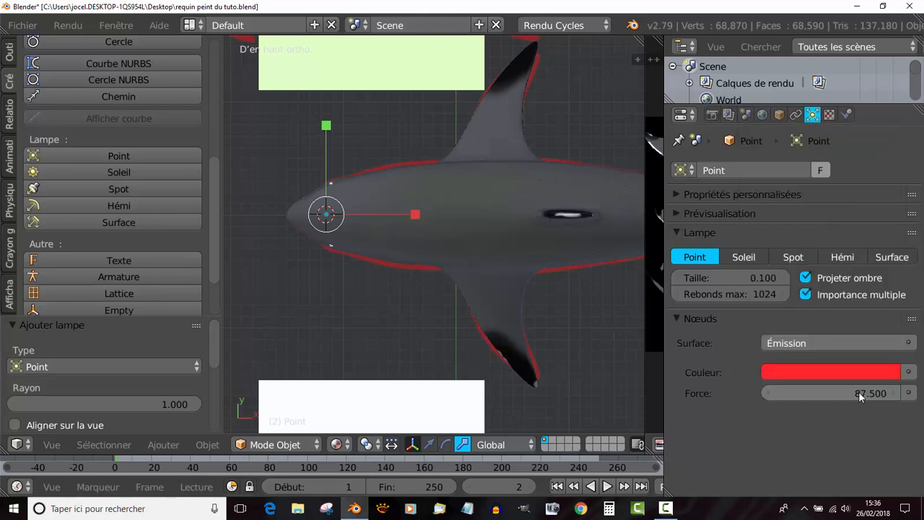
left_click(860, 396)
type("0.05")
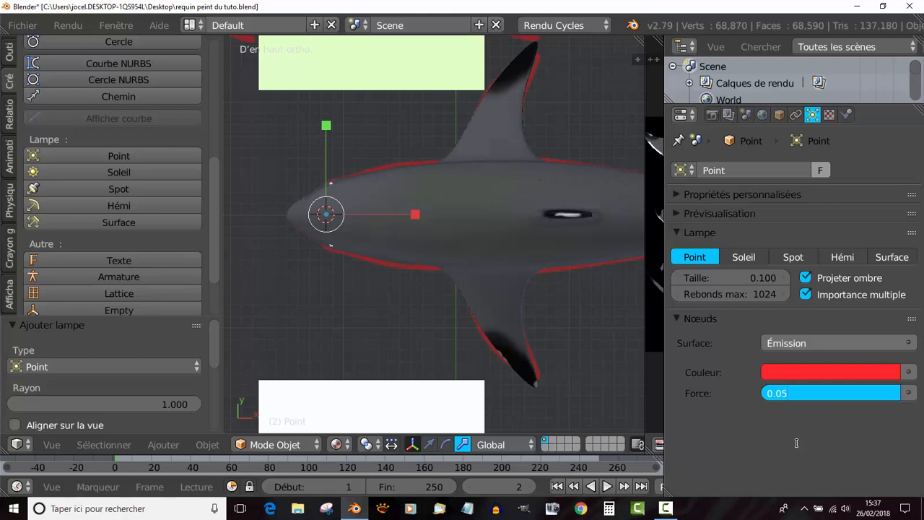
key("Return")
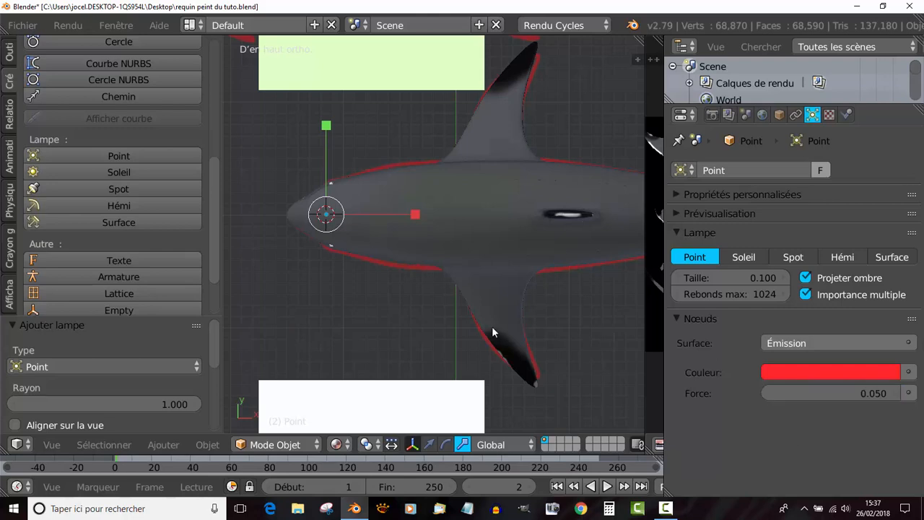
- Preview the red lamp's effect in the shark's mouth with Rendu shading
mouse_move(380, 328)
middle_mouse_down()
mouse_move(377, 320)
mouse_move(485, 208)
mouse_move(419, 273)
mouse_move(462, 252)
mouse_move(488, 258)
mouse_move(422, 268)
mouse_move(328, 307)
middle_mouse_up()
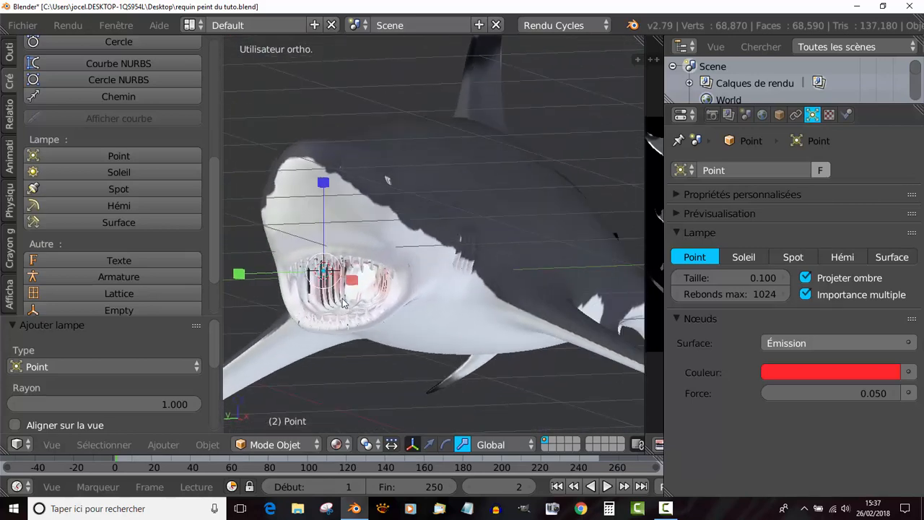
left_click(335, 444)
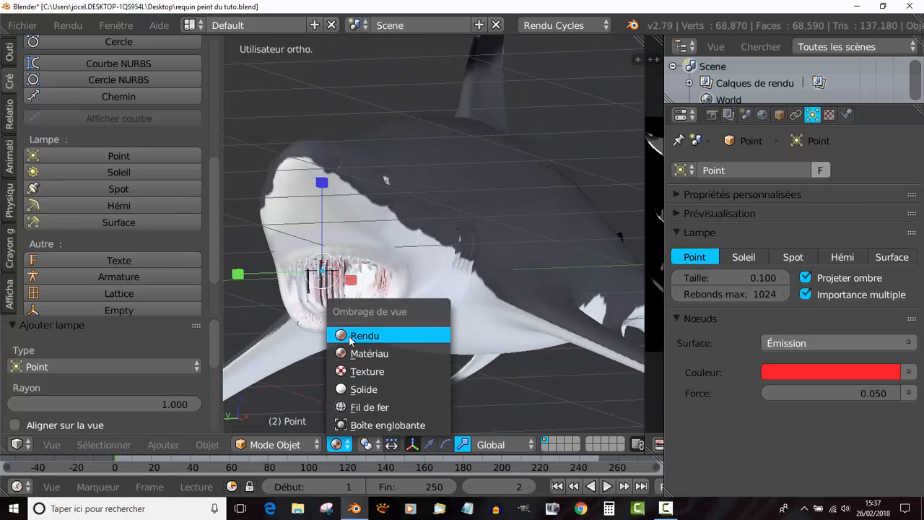
left_click(350, 334)
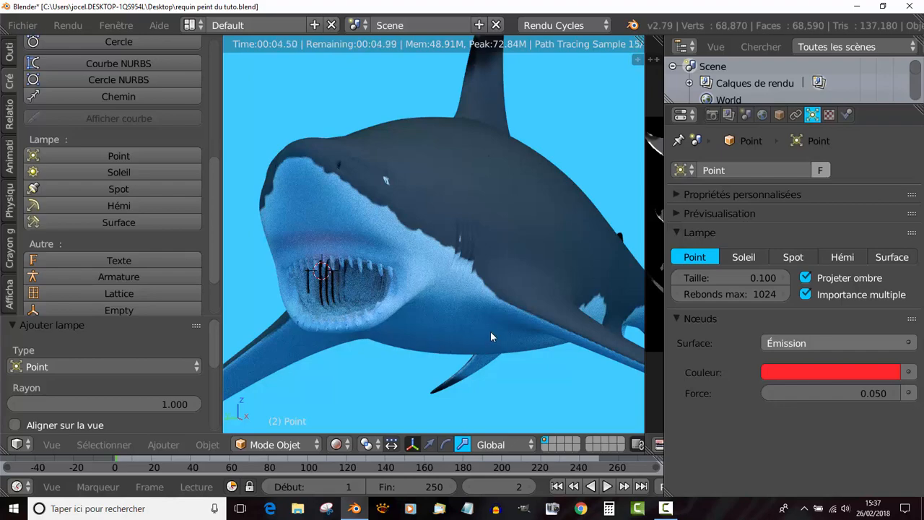
middle_click_drag(490, 331, 496, 329)
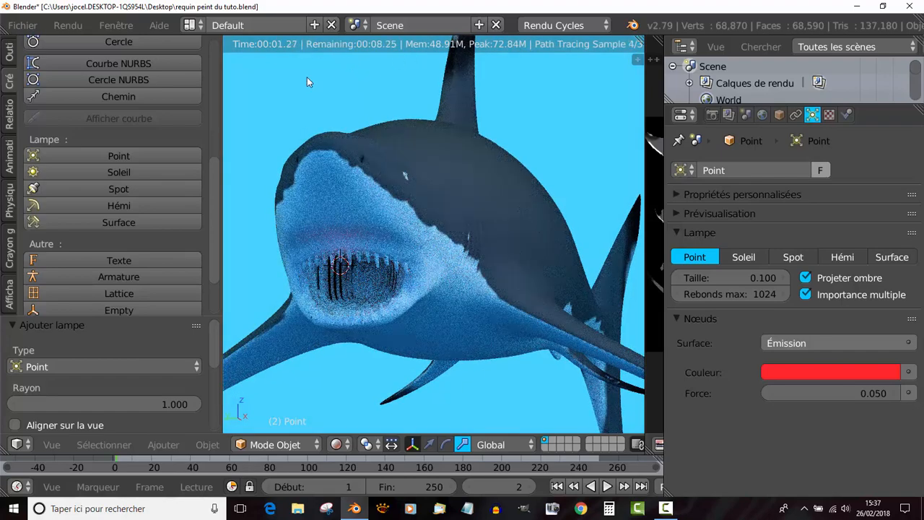
- Return the viewport to Matériau shading and save the blend file under its current name
left_click(338, 446)
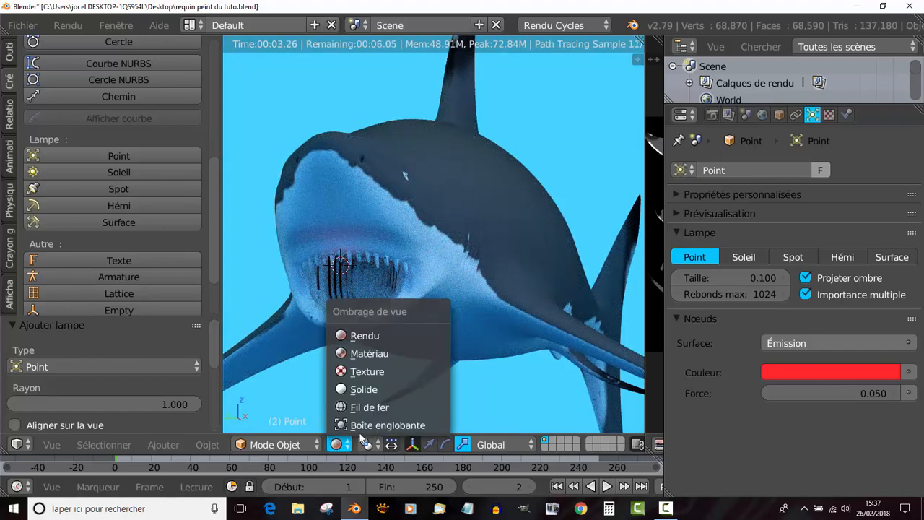
left_click(368, 354)
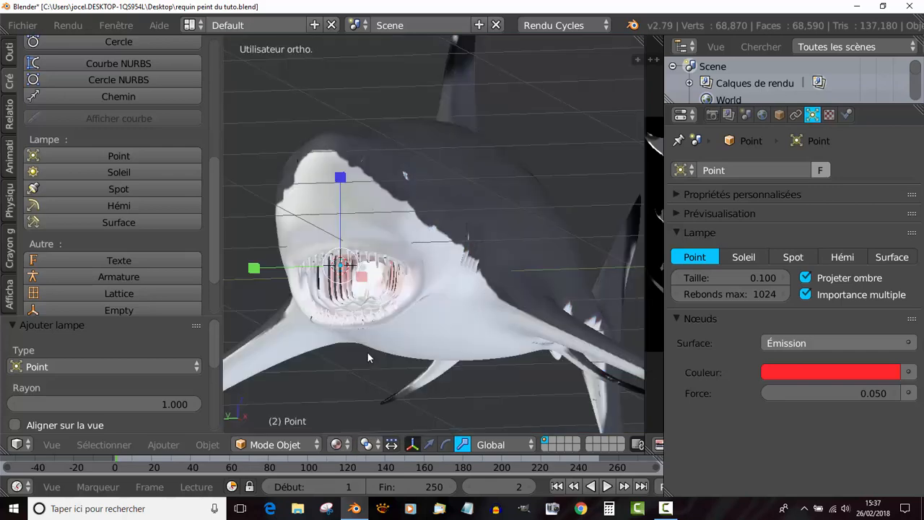
left_click(31, 31)
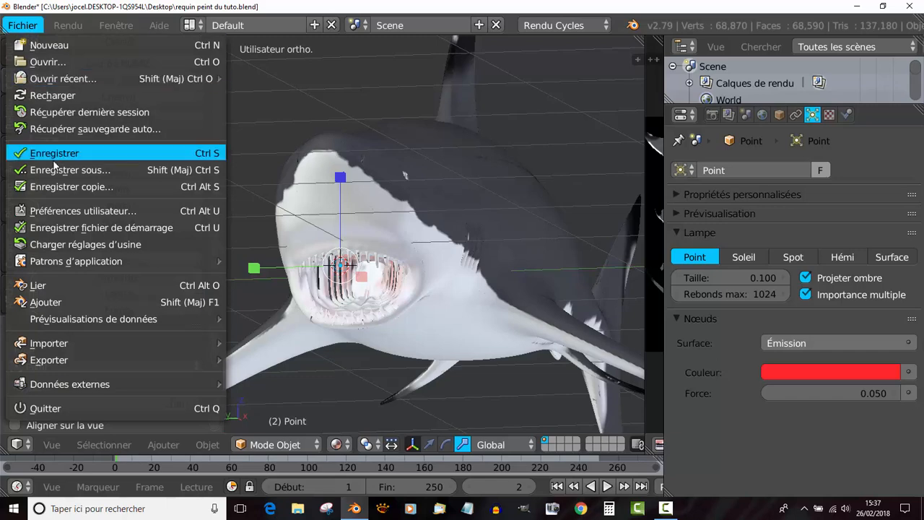
left_click(54, 153)
middle_click_drag(452, 323, 478, 300)
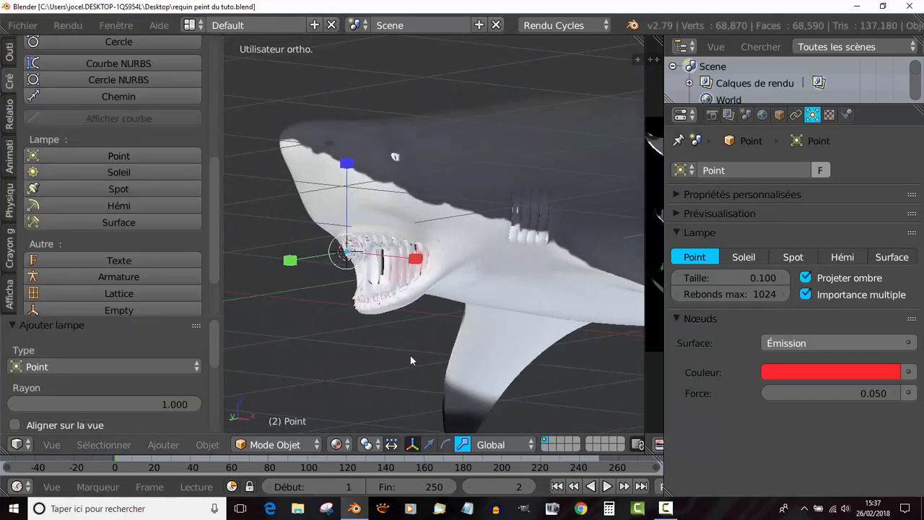
- Move the point lamp inside the shark's open mouth from the front view, shifting it about 0.193 along X and fine-tuning X and Z
key("KP_1")
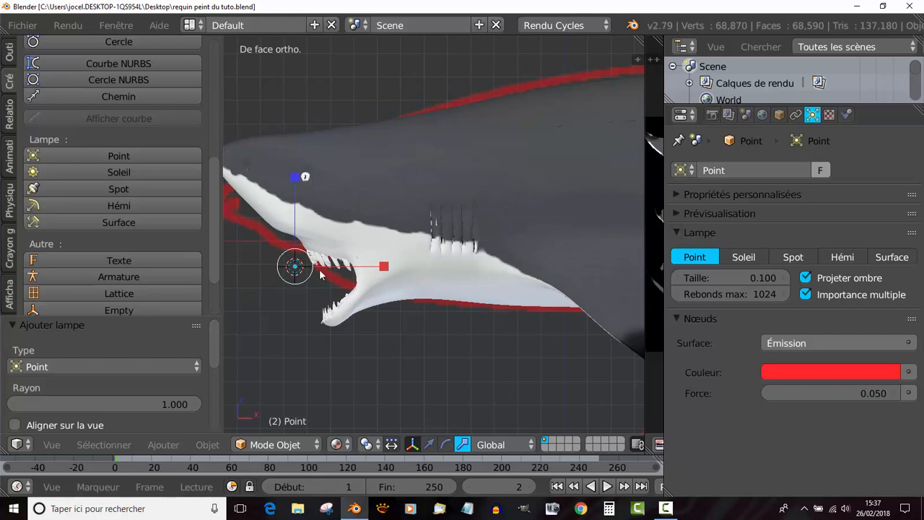
left_click(428, 444)
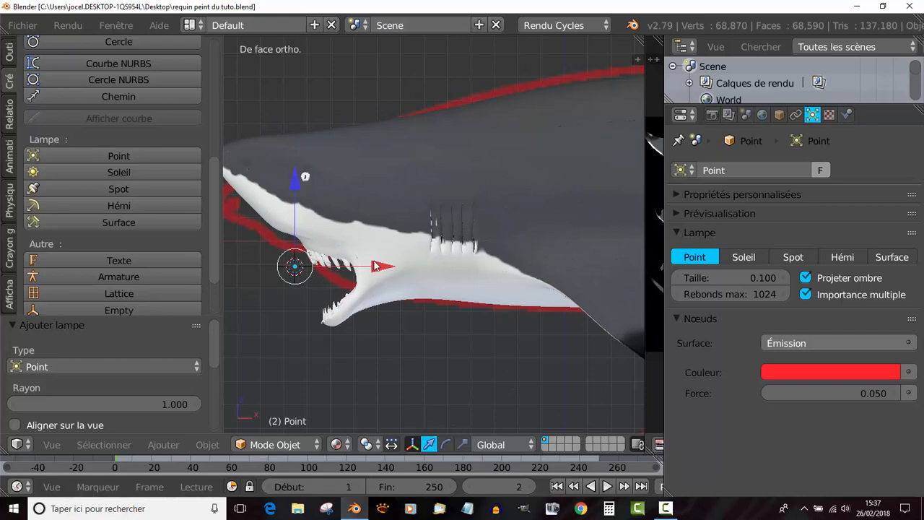
left_click_drag(375, 265, 417, 262)
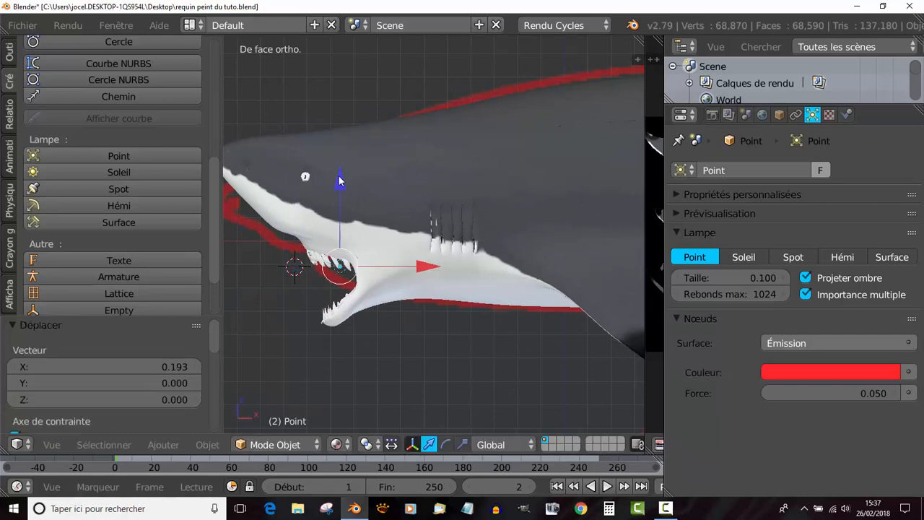
left_click_drag(340, 181, 341, 194)
left_click_drag(427, 281, 437, 282)
left_click_drag(342, 193, 350, 213)
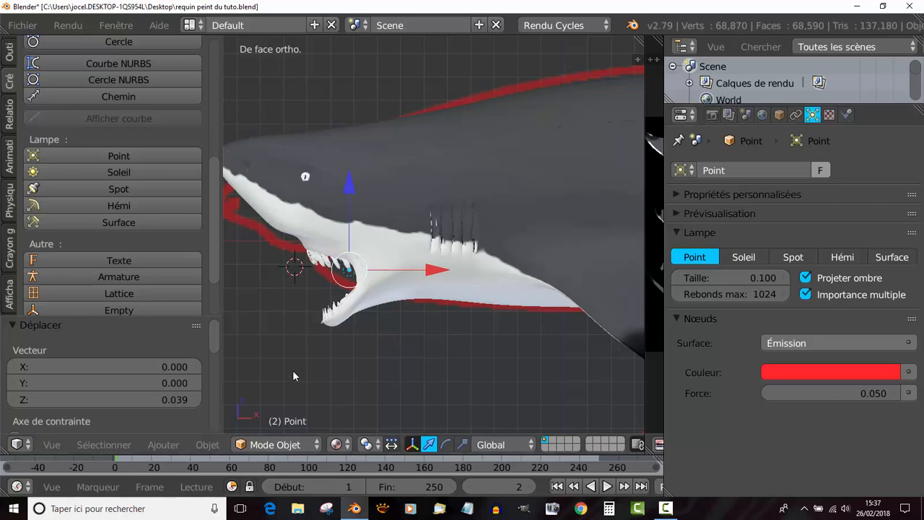
- Preview the scene in Rendu shading and examine the repositioned lamp's effect on the mouth and body from several angles
middle_click_drag(292, 376, 420, 362)
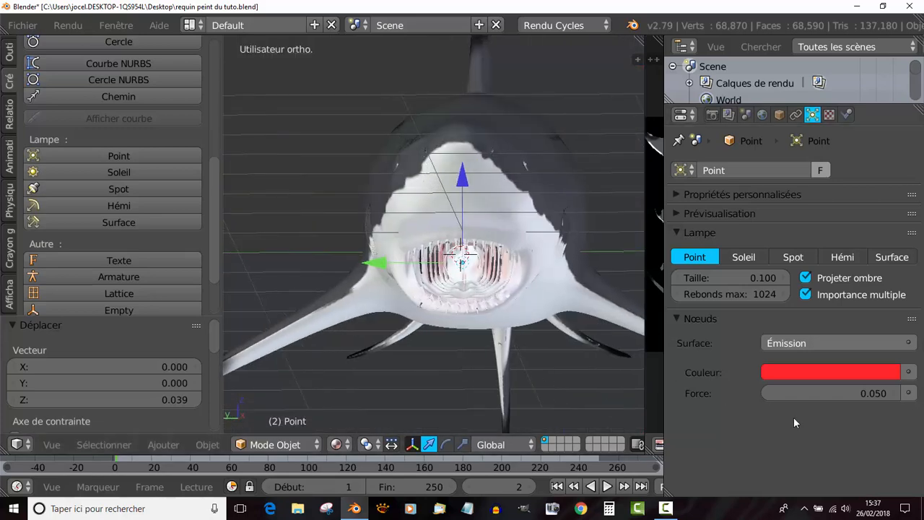
left_click(345, 443)
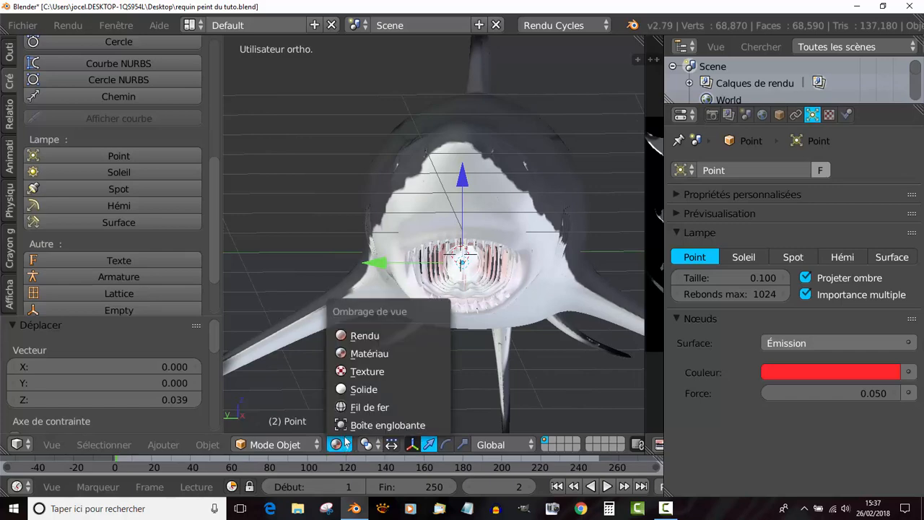
left_click(399, 336)
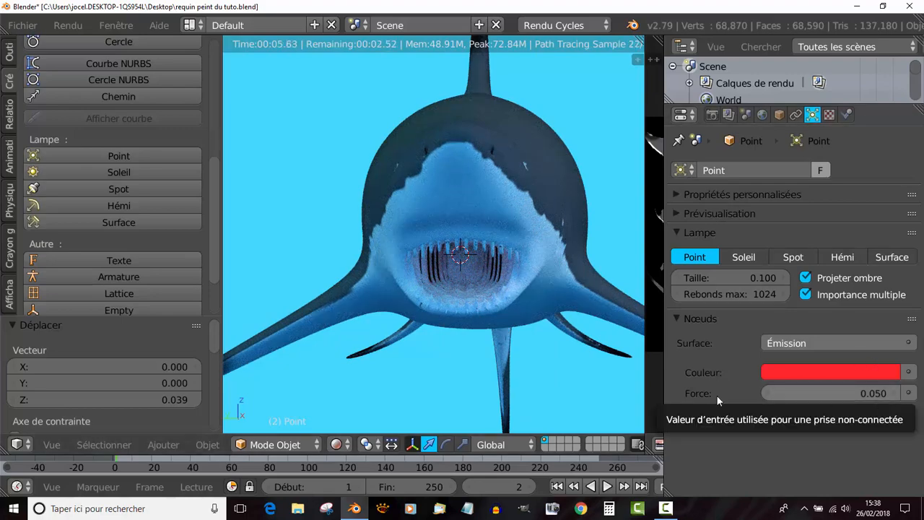
scroll(600, 379, "down", 1)
middle_click_drag(495, 383, 489, 383)
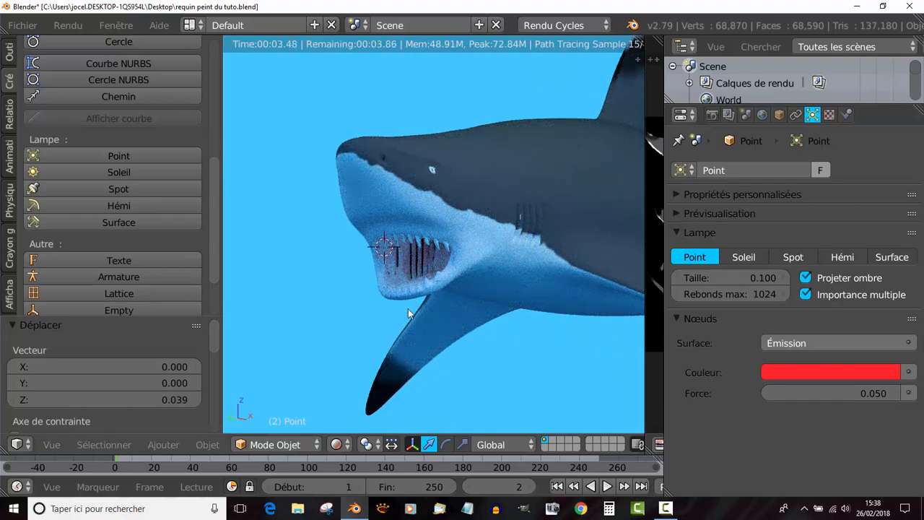
scroll(459, 333, "down", 2)
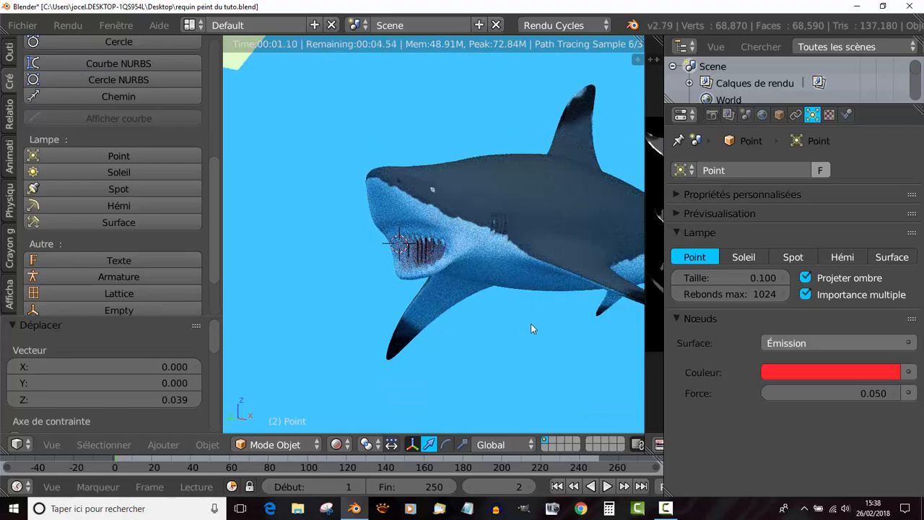
middle_click_drag(531, 328, 585, 327)
middle_click_drag(583, 315, 486, 353)
scroll(434, 331, "down", 3)
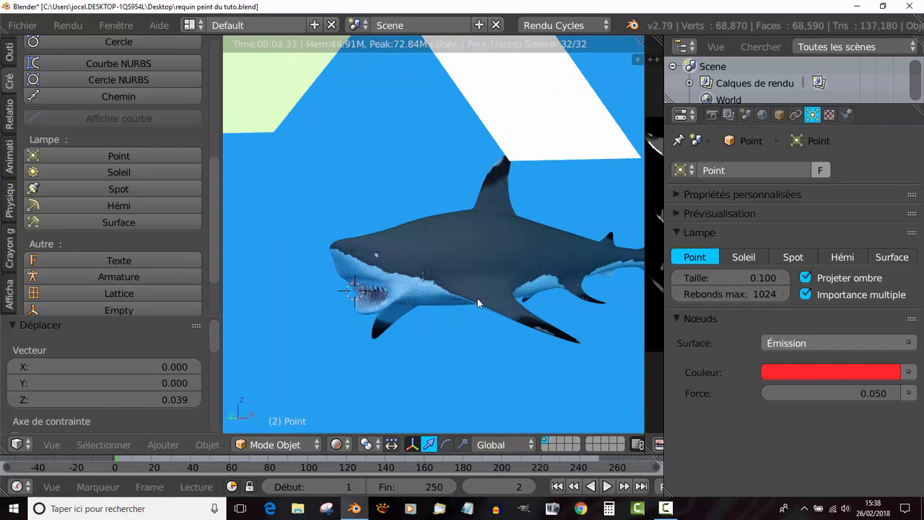
- Disable Caméra ray visibility in the Cycles object settings for the white light plane Plan.001
middle_click_drag(477, 301, 432, 327)
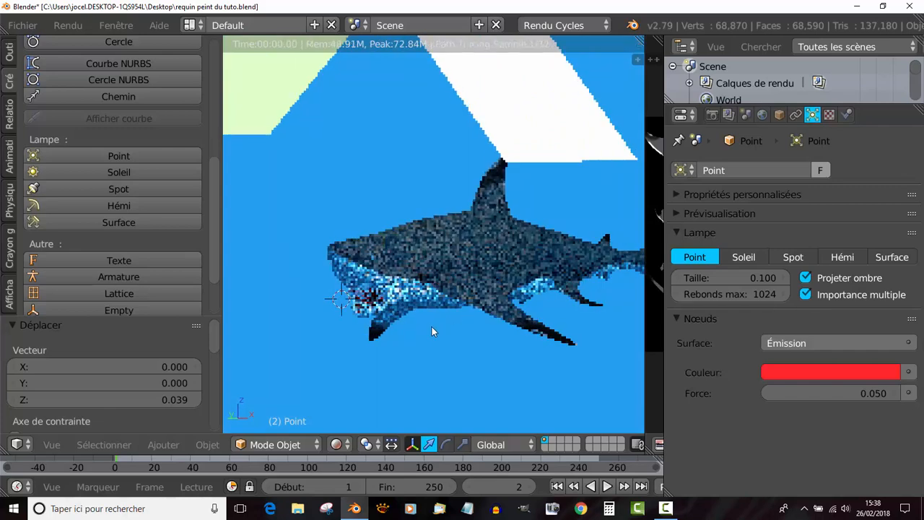
right_click(525, 146)
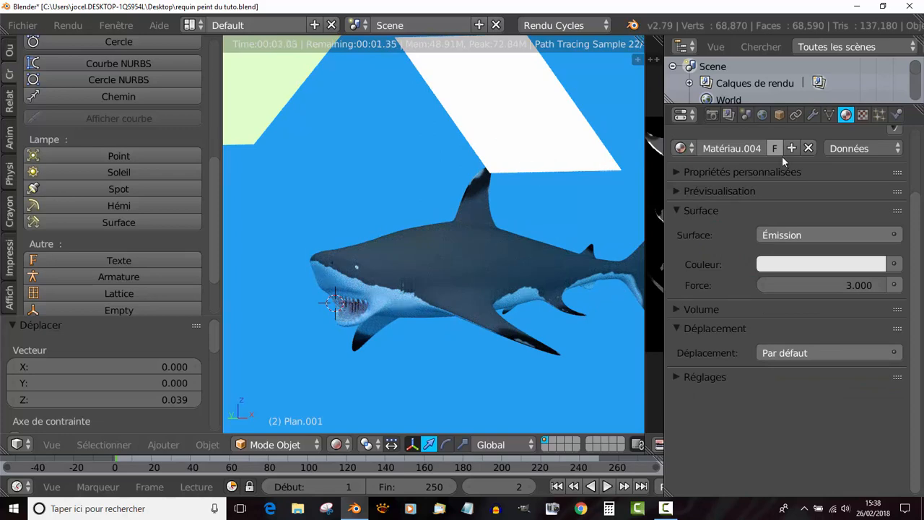
left_click(778, 114)
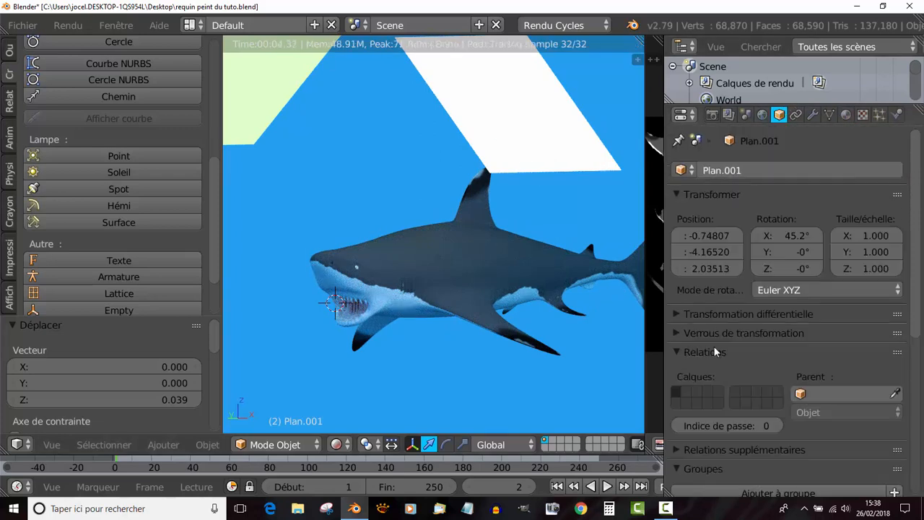
scroll(714, 346, "down", 7)
scroll(718, 346, "down", 3)
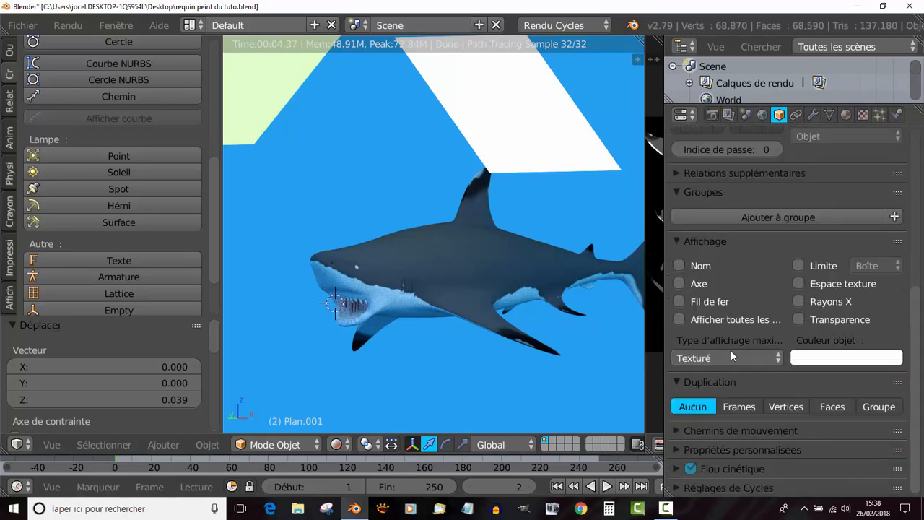
left_click(677, 488)
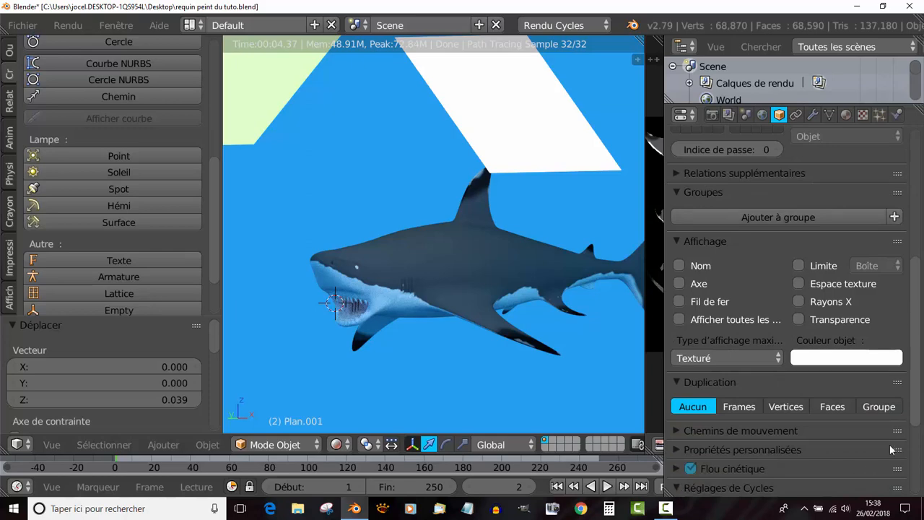
left_click_drag(915, 302, 912, 437)
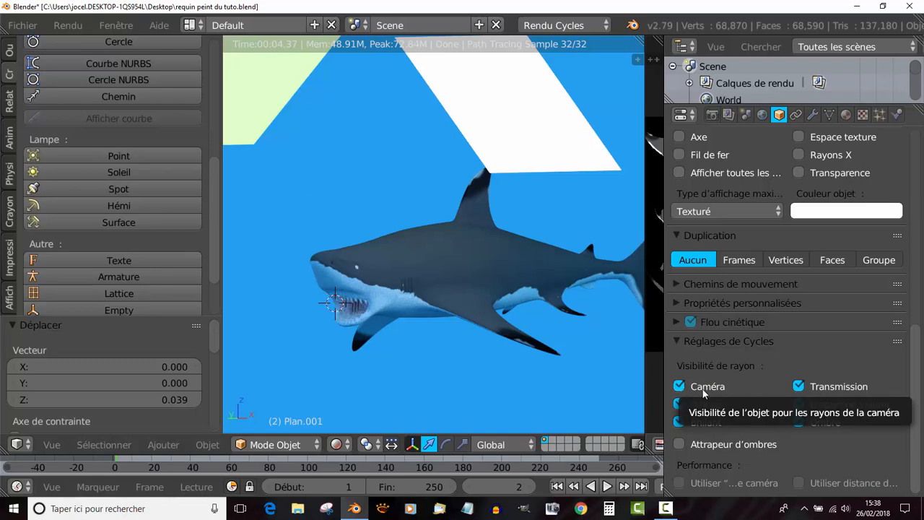
left_click(678, 386)
- Disable Caméra ray visibility for the pale green light plane as well
scroll(570, 108, "down", 3)
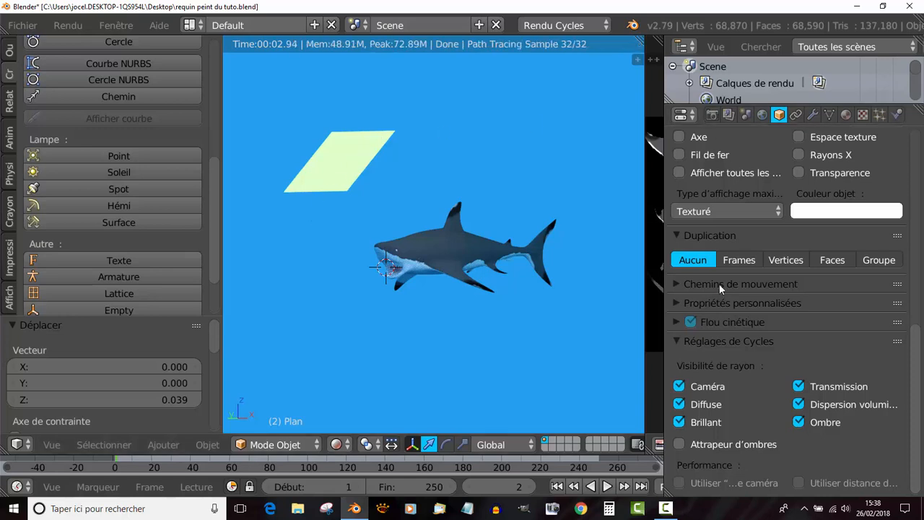
left_click(336, 444)
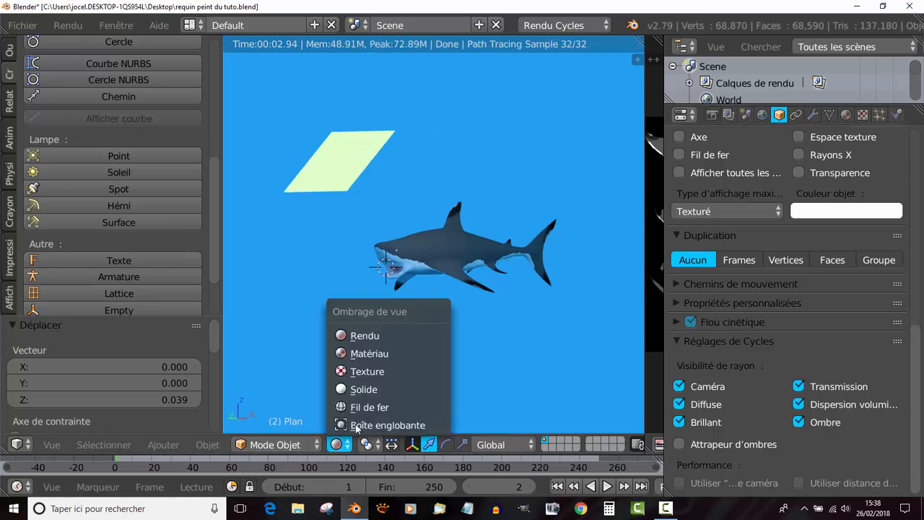
left_click(679, 387)
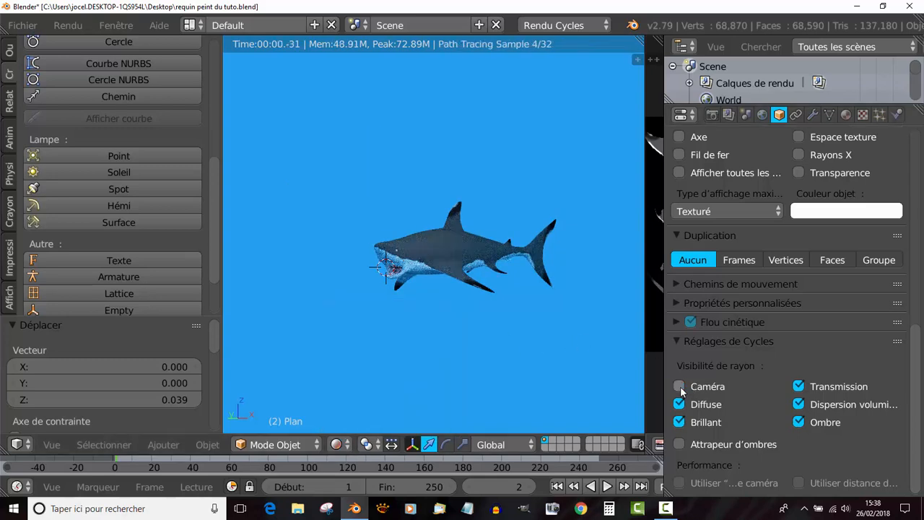
- Align the camera to the current view and move it so that the whole shark fits inside the camera frame
scroll(470, 357, "up", 2)
scroll(496, 342, "down", 3)
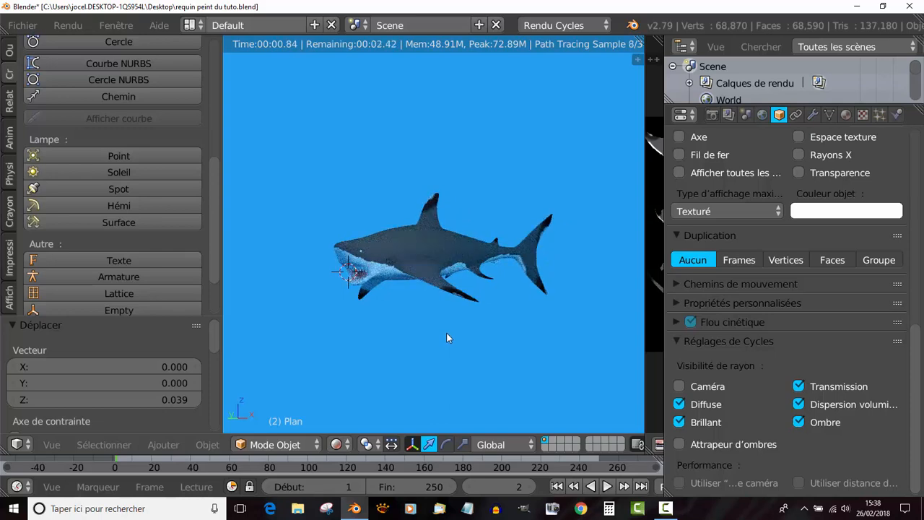
key("ctrl+alt+KP_0")
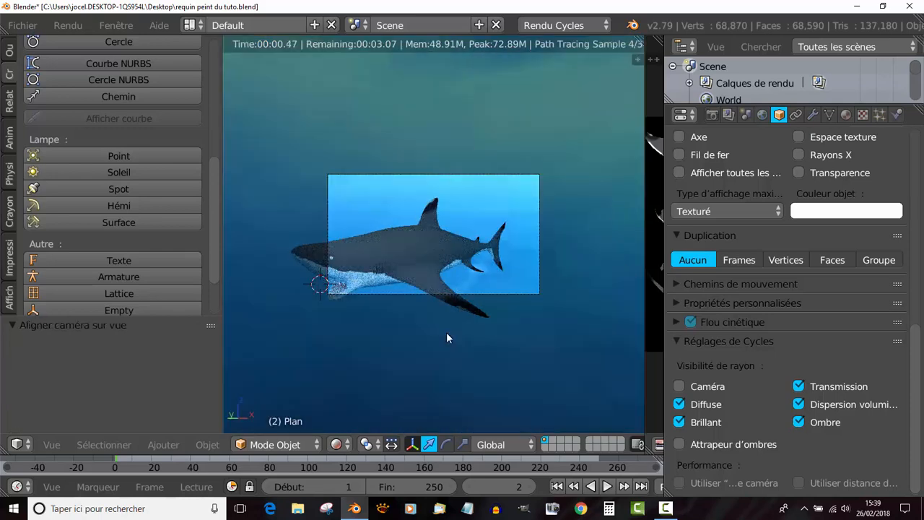
right_click(542, 277)
key("g")
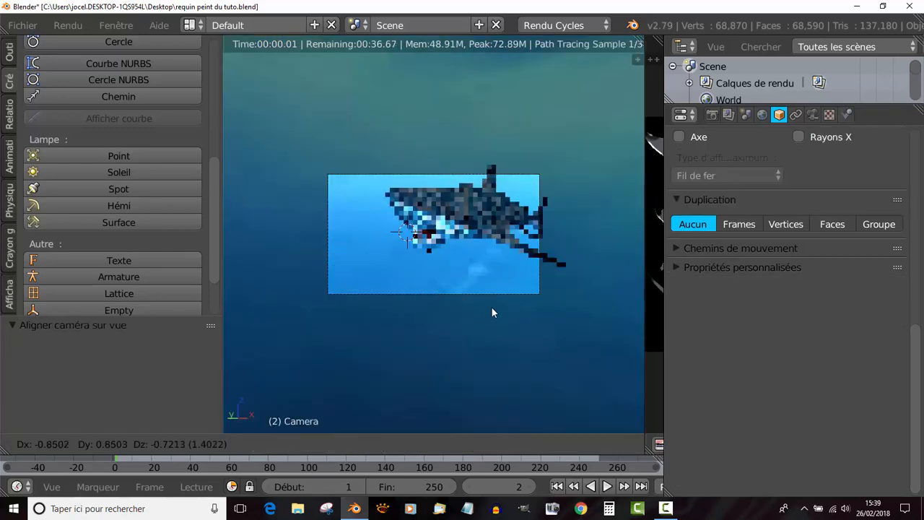
left_click(503, 313)
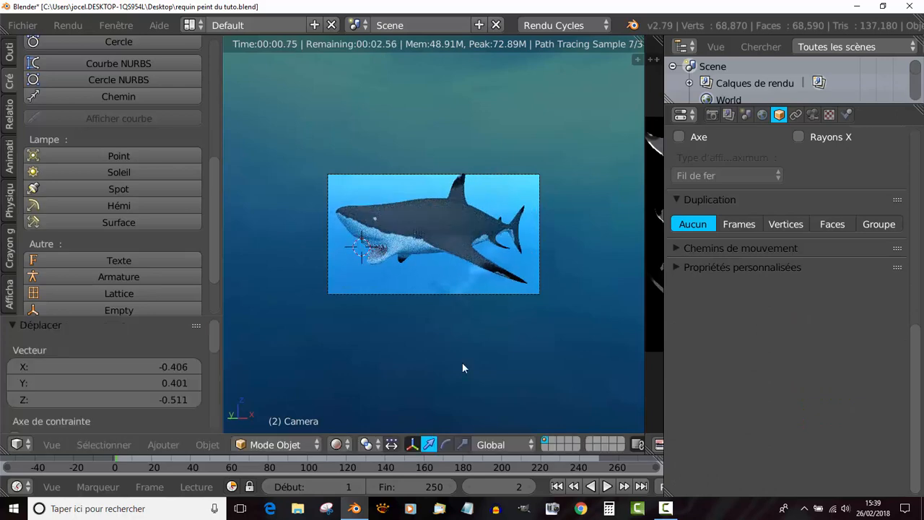
key("g")
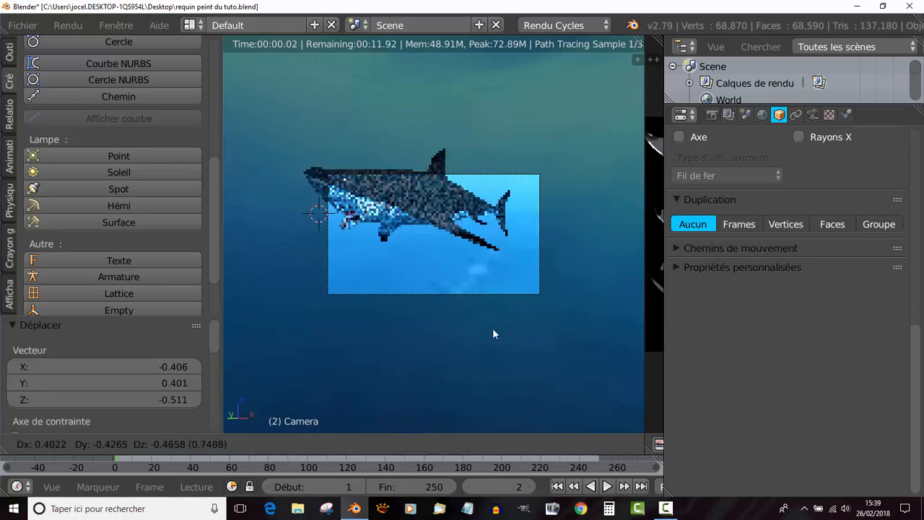
left_click(504, 291)
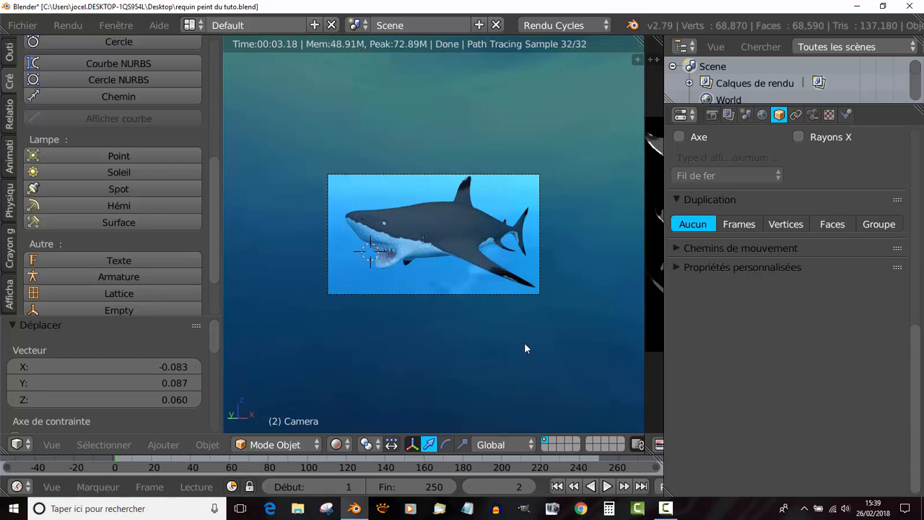
- Nudge the camera by about X 0.074, Y -0.075 and Z 0.030 to centre the shark in the frame
key("g")
key("Escape")
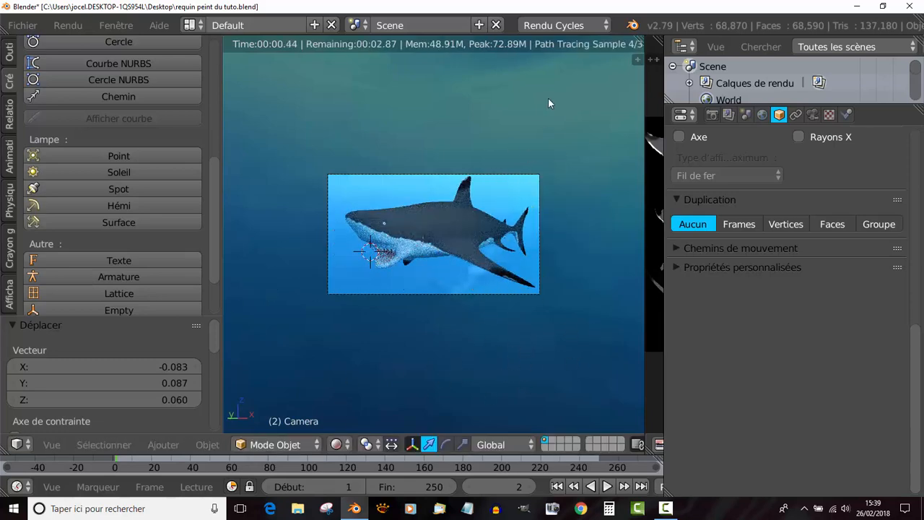
key("g")
key("Escape")
key("g")
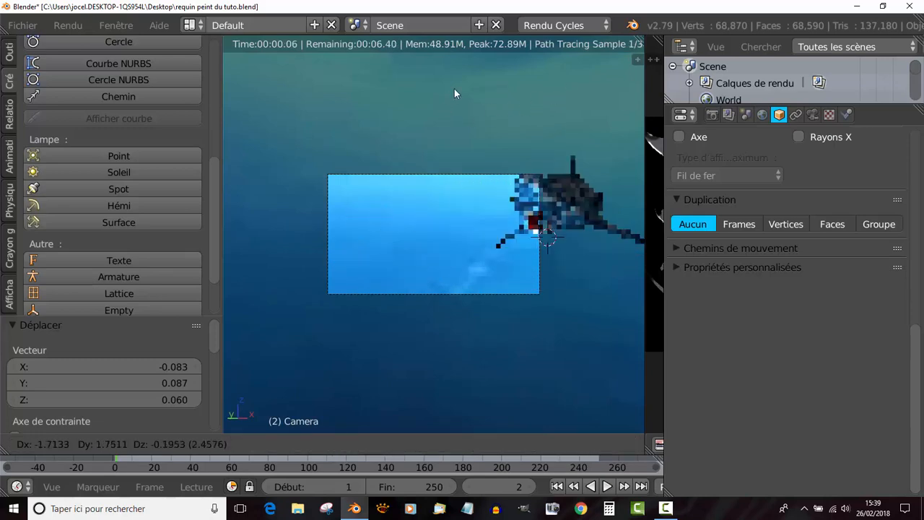
left_click(543, 96)
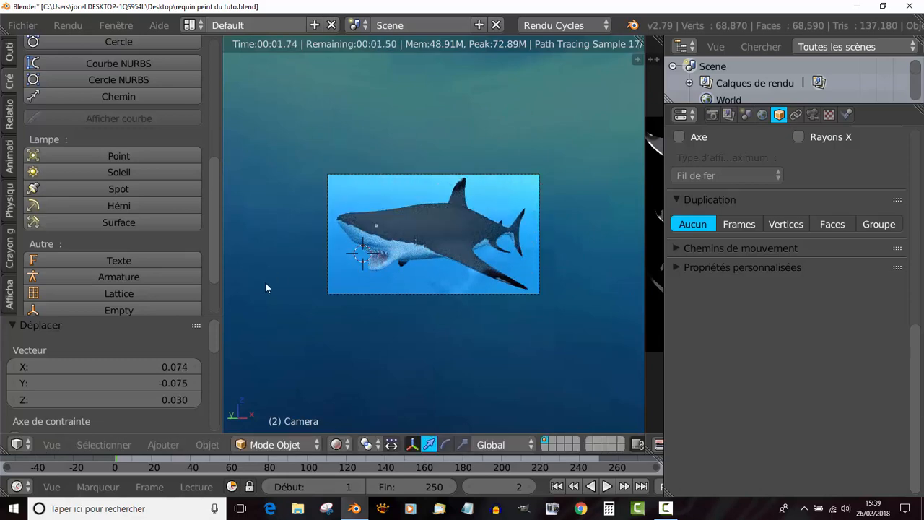
- Set the camera's focal length to 33.53 mm and its X shift to -0.010
scroll(568, 348, "up", 3)
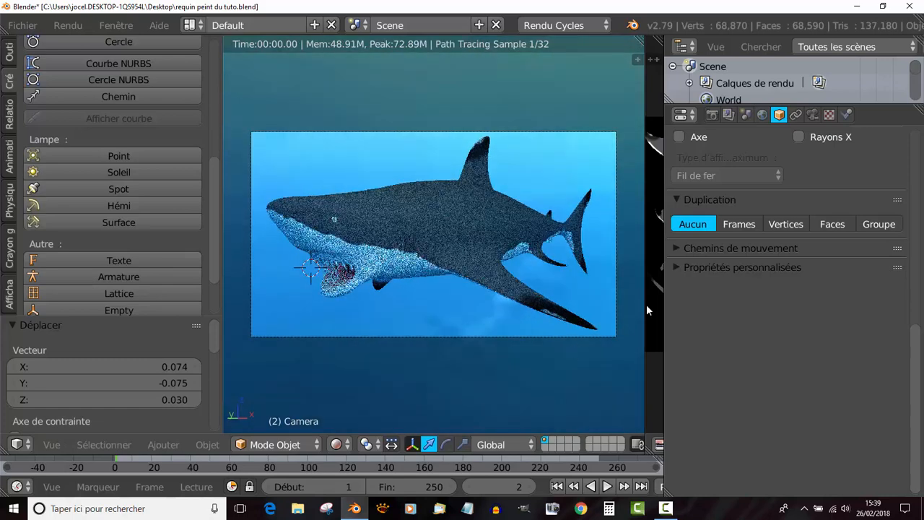
left_click(812, 115)
scroll(915, 250, "down", 2)
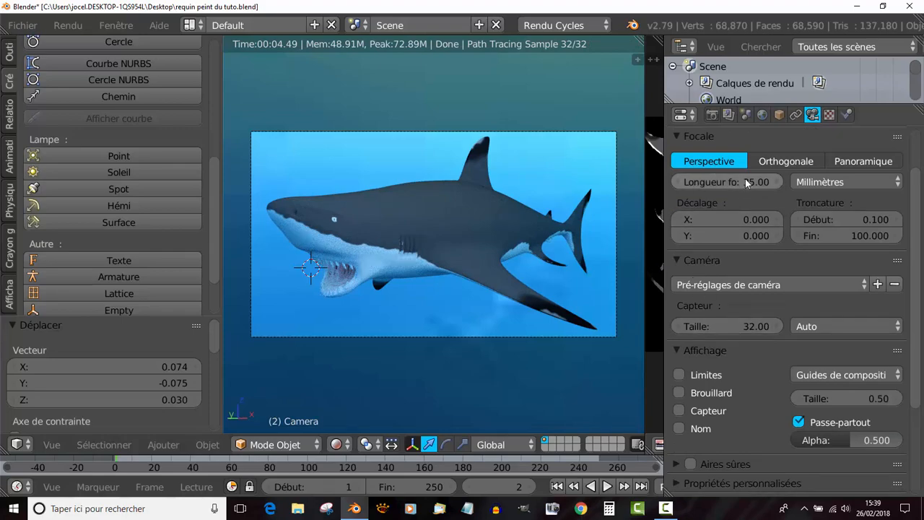
mouse_move(745, 178)
left_mouse_down()
mouse_move(674, 179)
mouse_move(736, 179)
left_mouse_up()
mouse_move(722, 222)
left_mouse_down()
mouse_move(774, 221)
mouse_move(684, 222)
mouse_move(721, 222)
mouse_move(711, 227)
left_mouse_up()
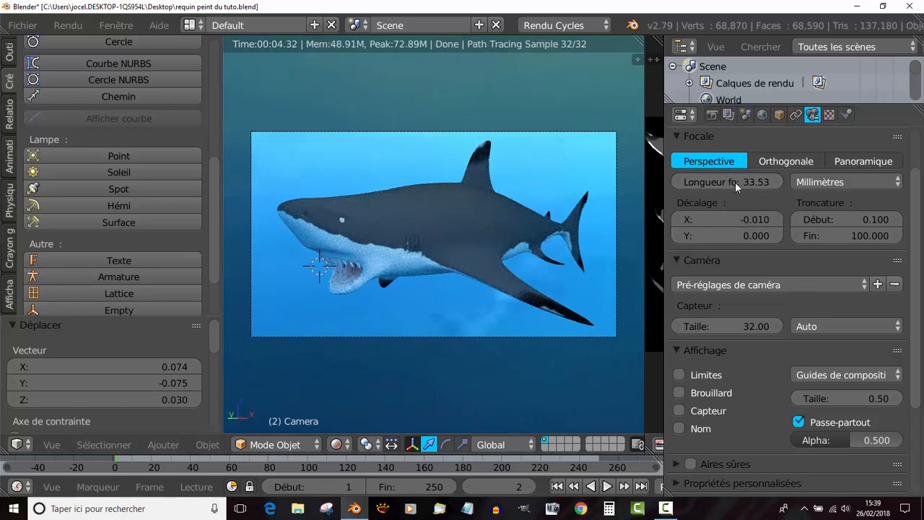
- Refine the framing by moving the camera about X 0.025, Y -0.026 and Z -0.009, and check the shark up close
key("g")
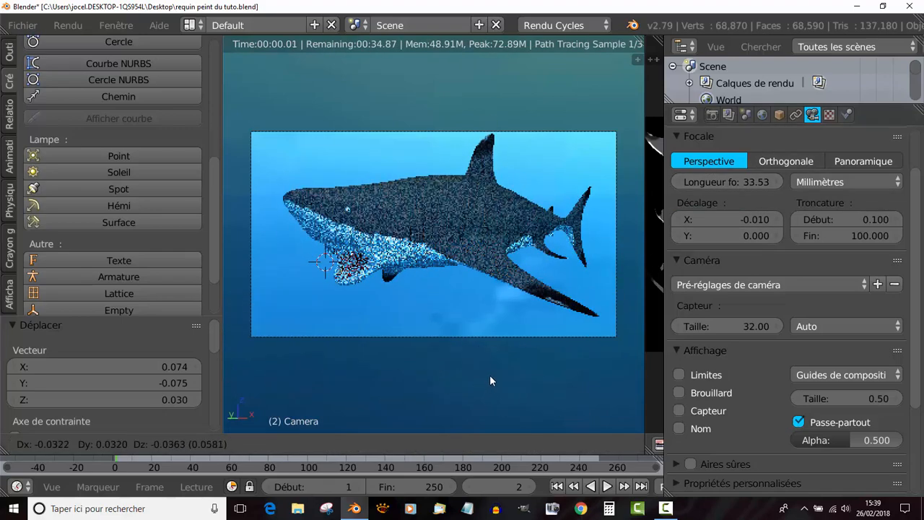
left_click(526, 360)
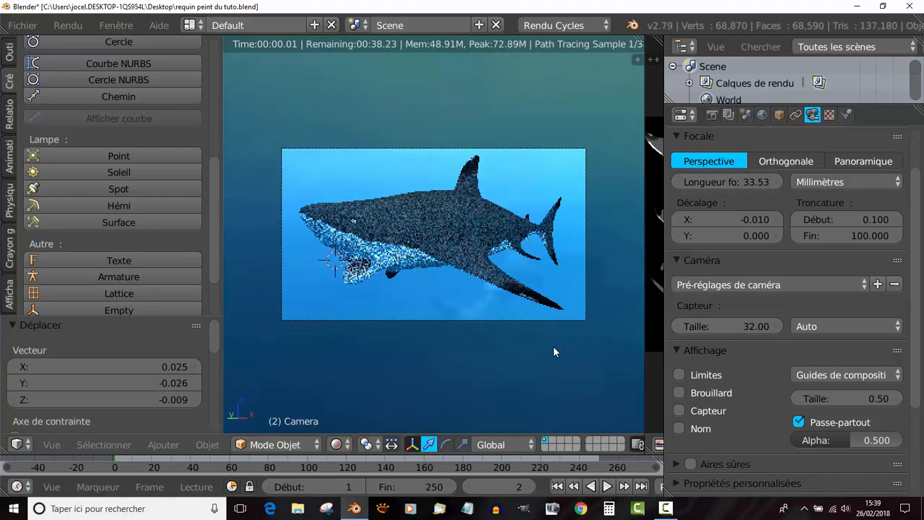
left_click_drag(663, 273, 848, 273)
scroll(425, 283, "up", 3)
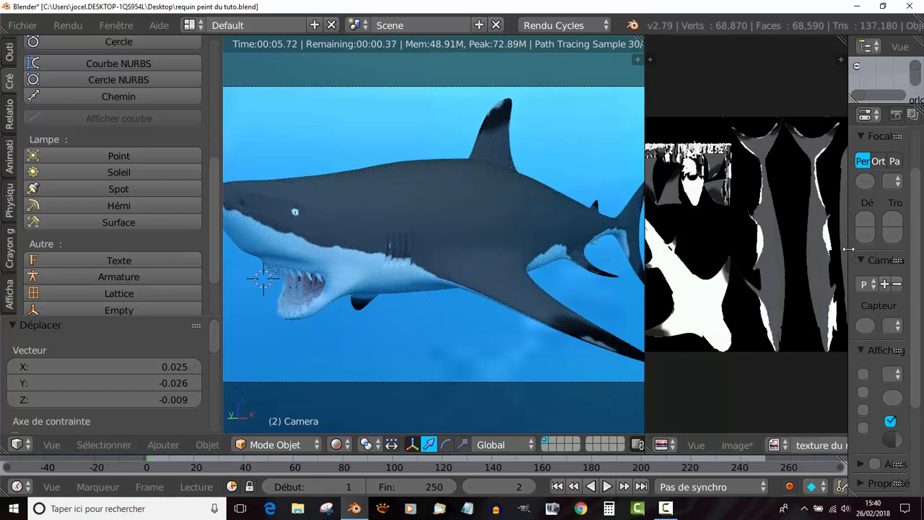
left_click_drag(848, 257, 672, 261)
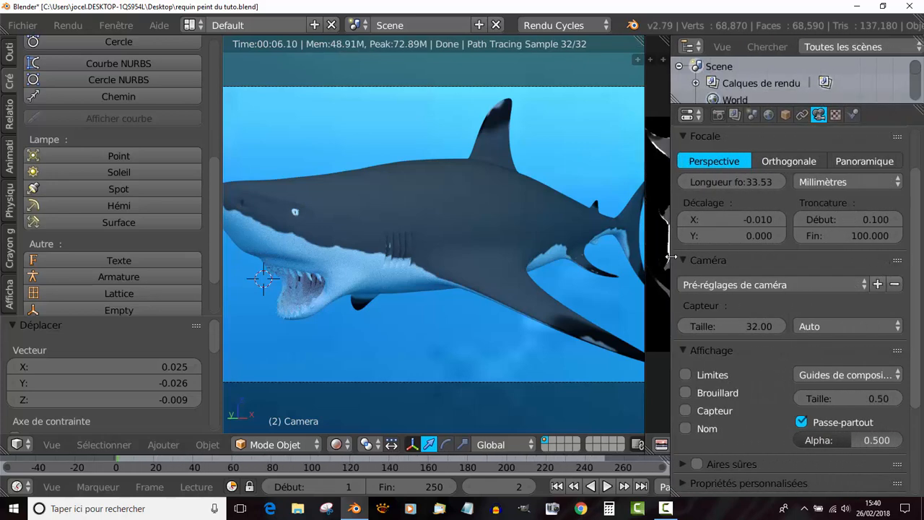
- Select the shark and bring up the specular and metallic settings of its material's surface
right_click(440, 218)
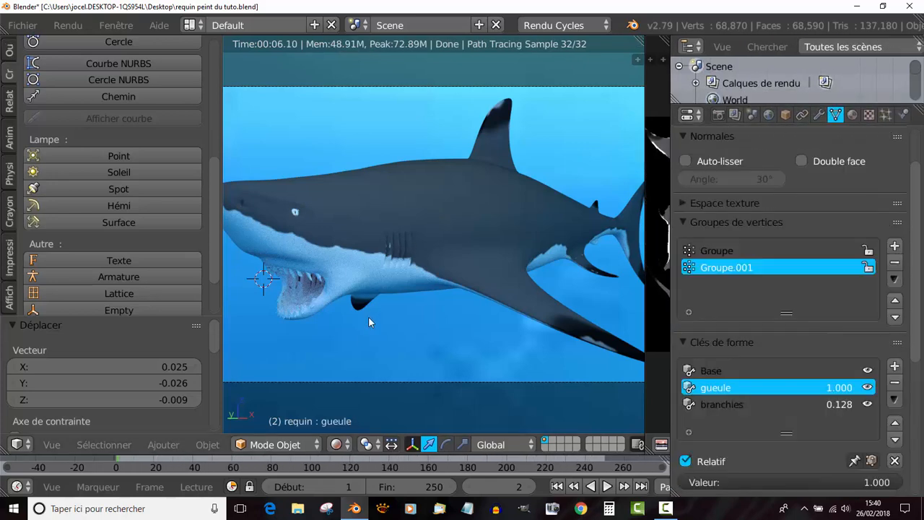
left_click(852, 114)
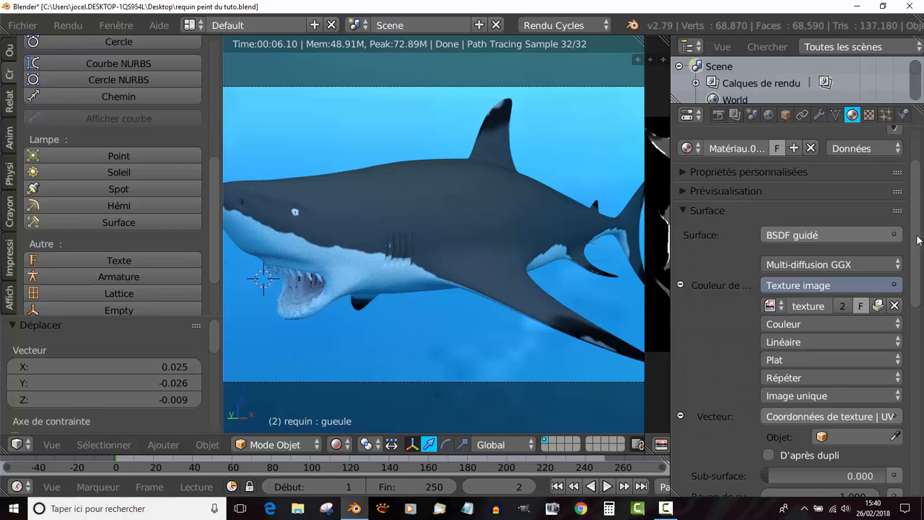
left_click_drag(918, 239, 920, 301)
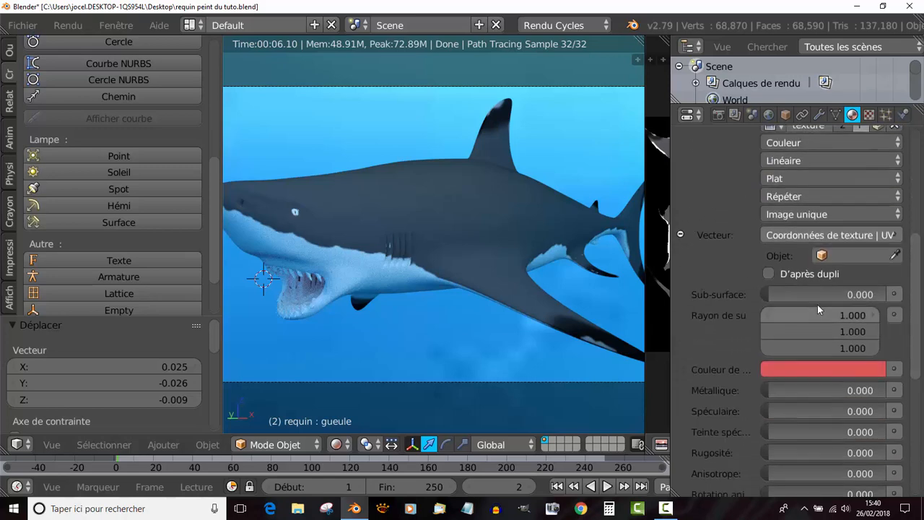
scroll(760, 367, "down", 1)
scroll(759, 364, "down", 3)
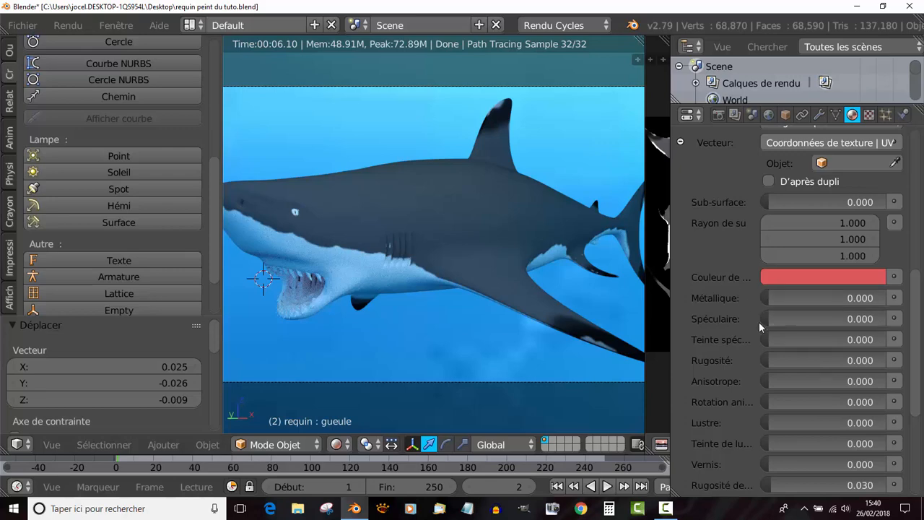
- Try a specular value of 0.914 on the shark's material, reduce it to 0.044 and check the shark from the front
left_click_drag(762, 319, 876, 318)
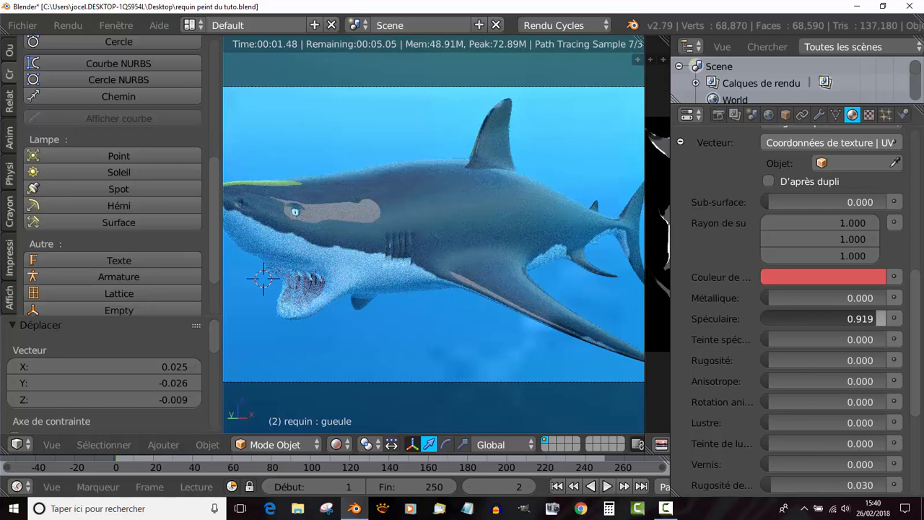
left_click_drag(876, 319, 876, 318)
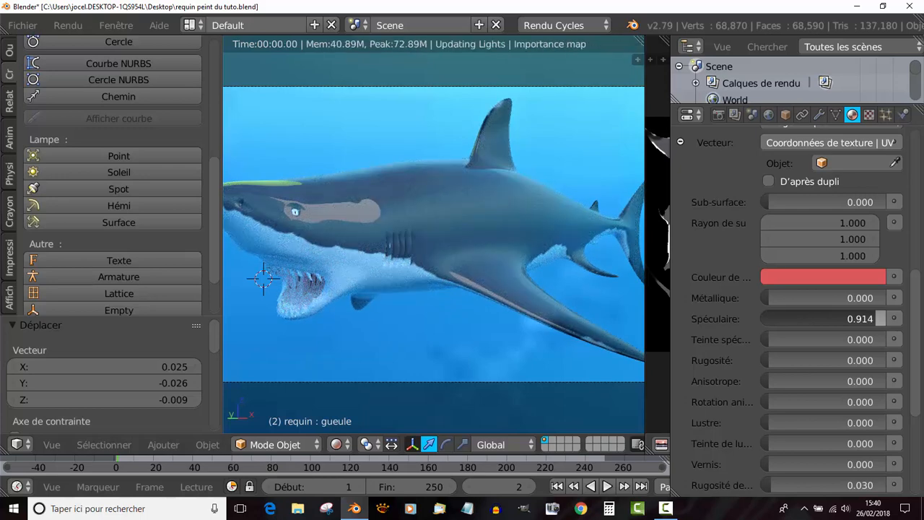
left_click_drag(814, 318, 767, 318)
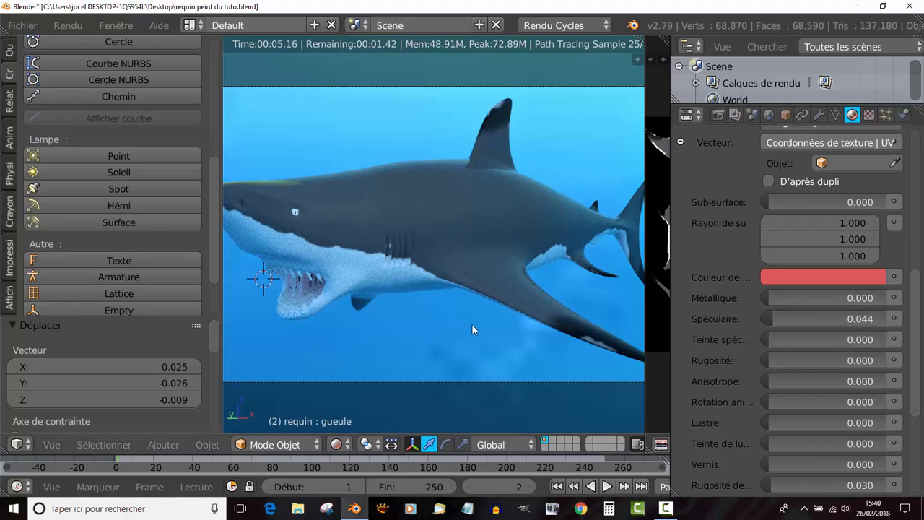
middle_click_drag(472, 325, 506, 326)
scroll(469, 326, "up", 1)
scroll(467, 327, "up", 2)
scroll(506, 326, "up", 1)
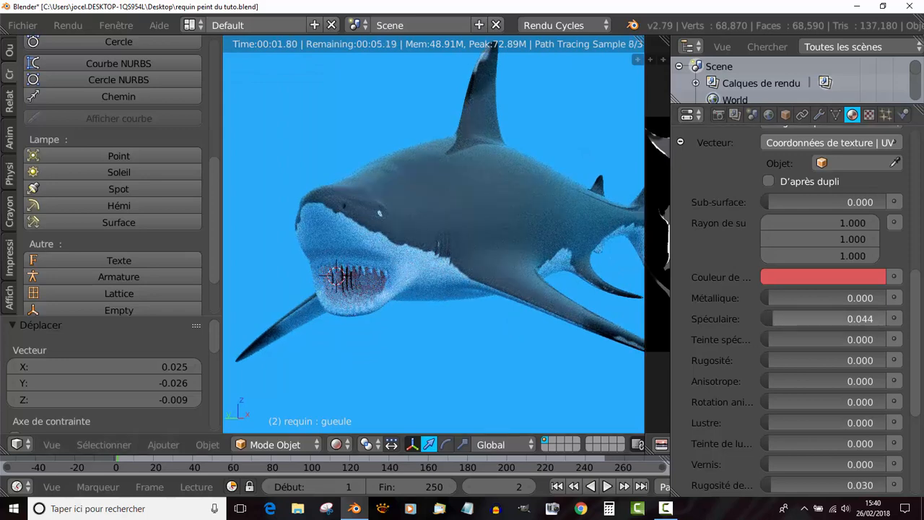
left_click_drag(769, 316, 764, 307)
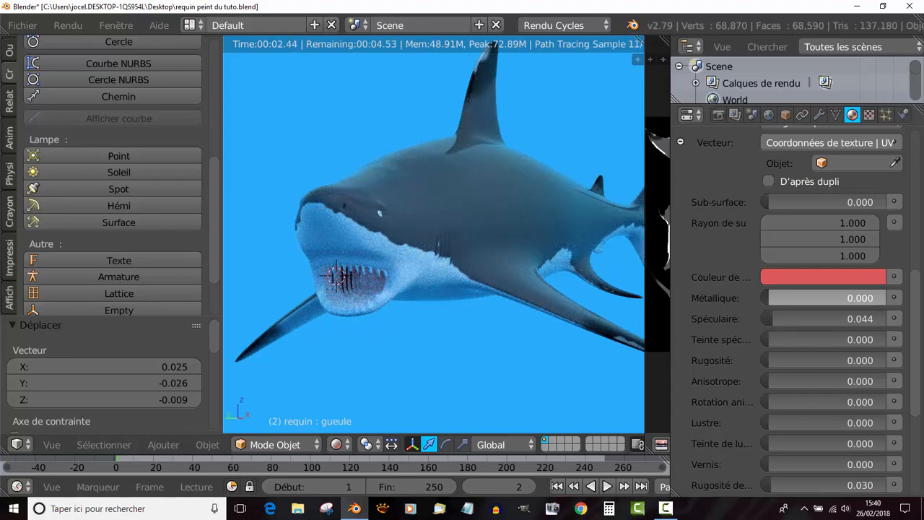
left_click(747, 306)
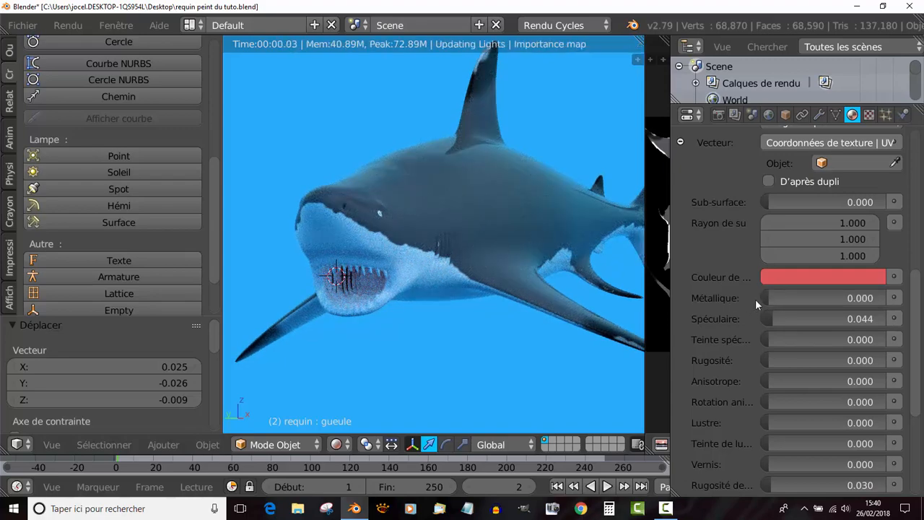
- Try a metallic value of 0.553 on the shark's material, inspect the reflections, and reset both metallic and specular to 0
left_click_drag(765, 296, 832, 296)
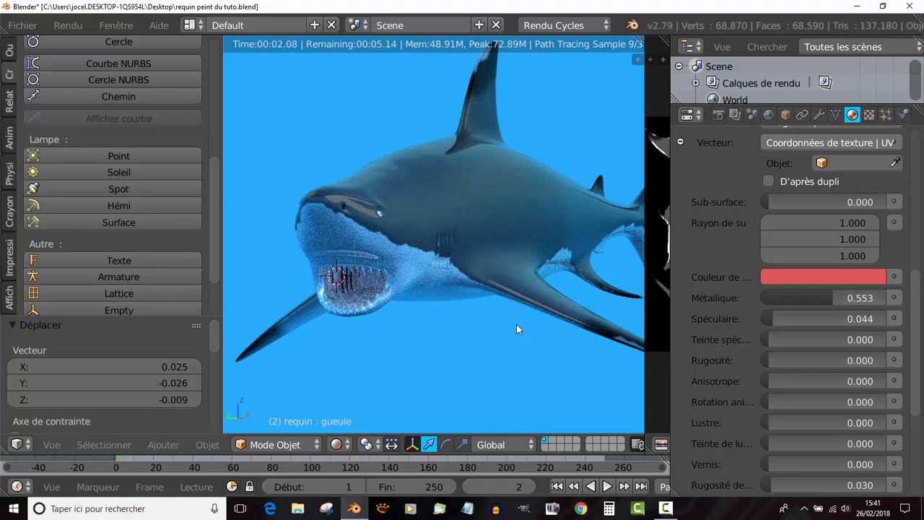
middle_click_drag(516, 324, 516, 311)
scroll(432, 344, "up", 1)
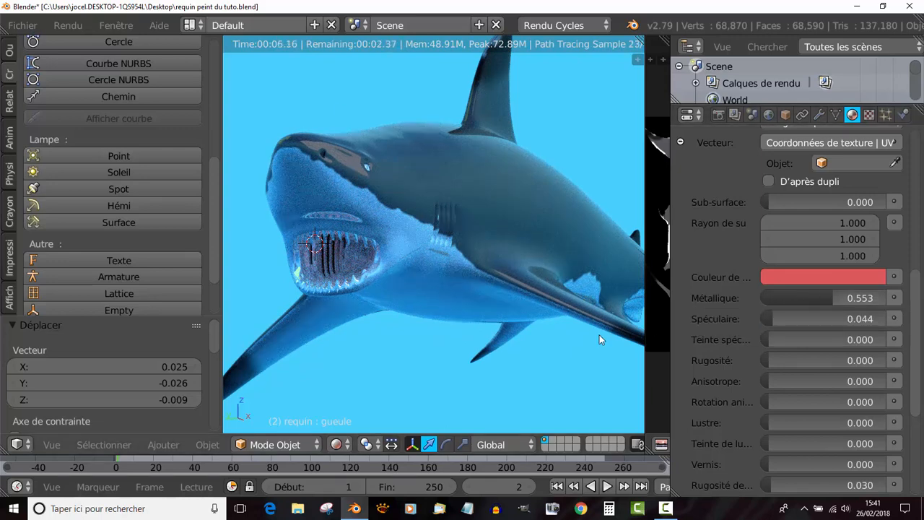
left_click_drag(825, 297, 757, 315)
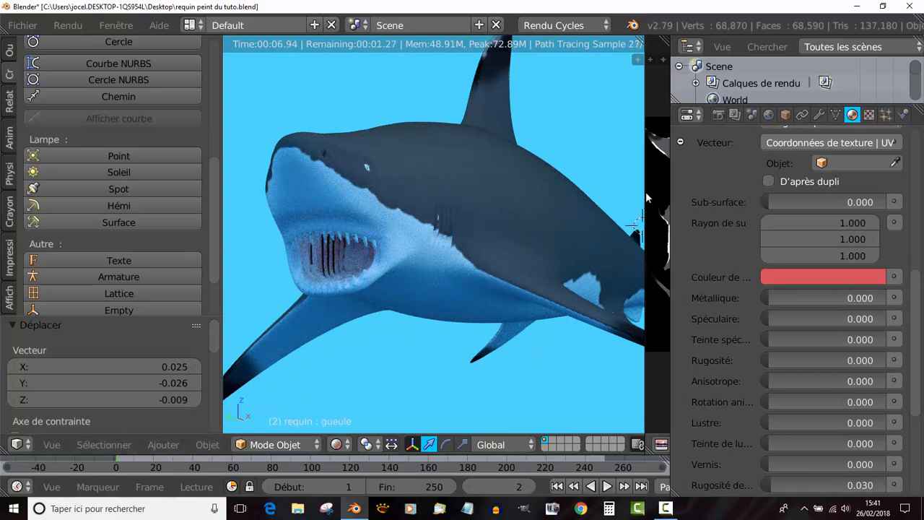
- Replace the image editor with the node editor, hide its side properties and enlarge it to show the shark's material nodes
left_click_drag(644, 192, 406, 174)
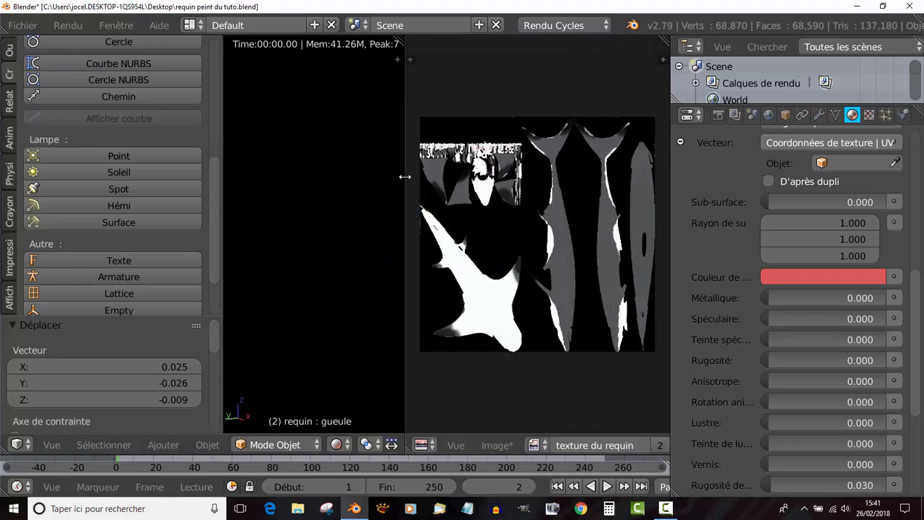
left_click(423, 446)
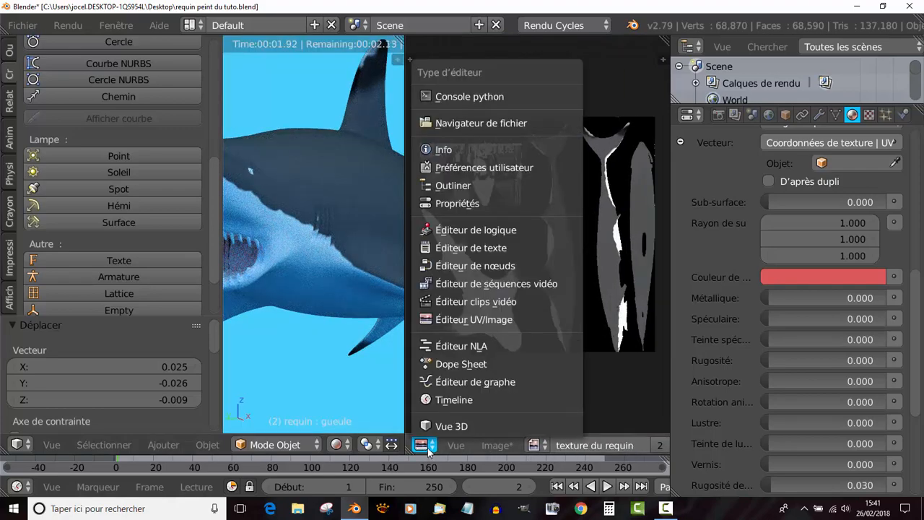
left_click(444, 265)
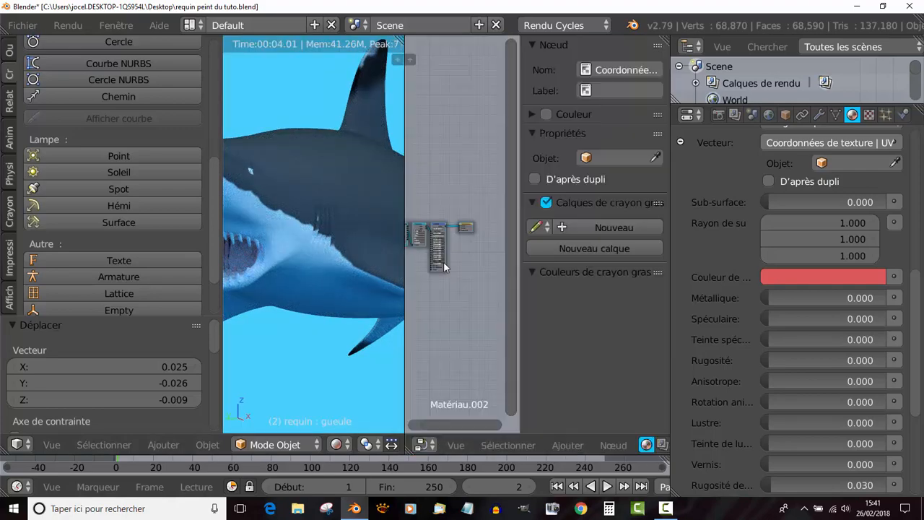
left_click_drag(514, 296, 661, 302)
left_click_drag(669, 267, 856, 264)
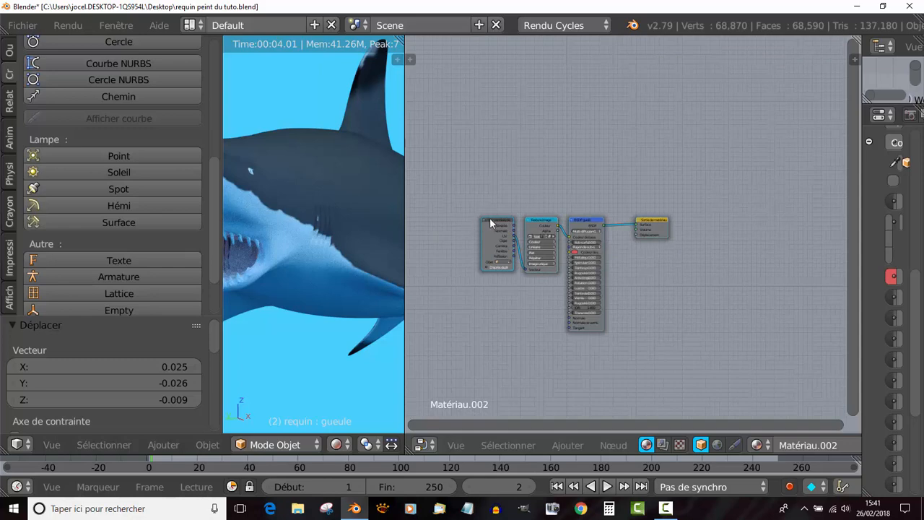
- Spread out the texture coordinate, image texture, principled BSDF and material output nodes to make room between them
left_click_drag(489, 217, 443, 135)
left_click_drag(539, 223, 514, 147)
left_click_drag(585, 218, 584, 139)
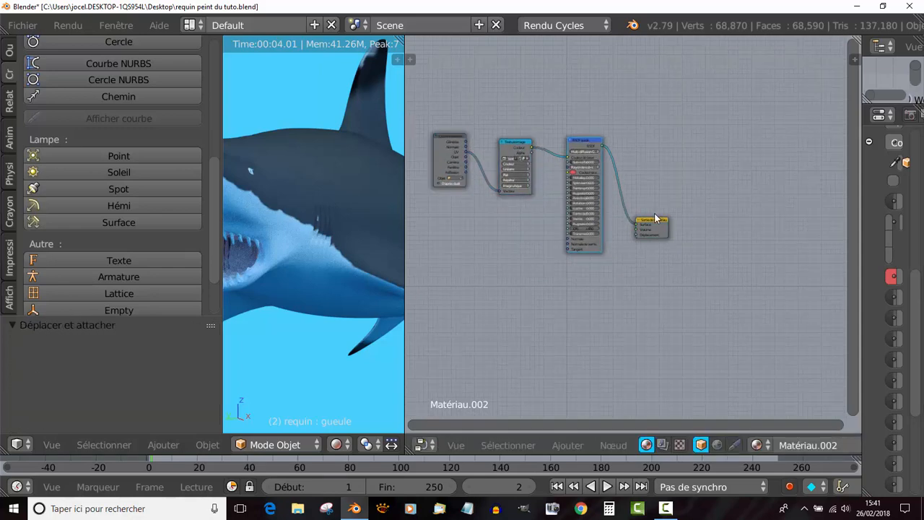
left_click_drag(655, 218, 712, 235)
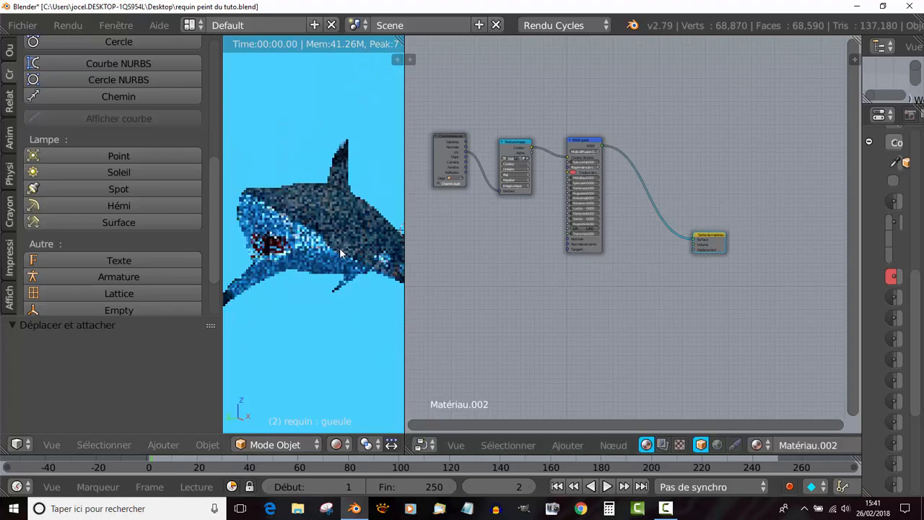
- Widen the 3D view on both sides, narrowing the node editor and the tool shelf, to show the whole shark larger
left_click_drag(404, 320, 663, 318)
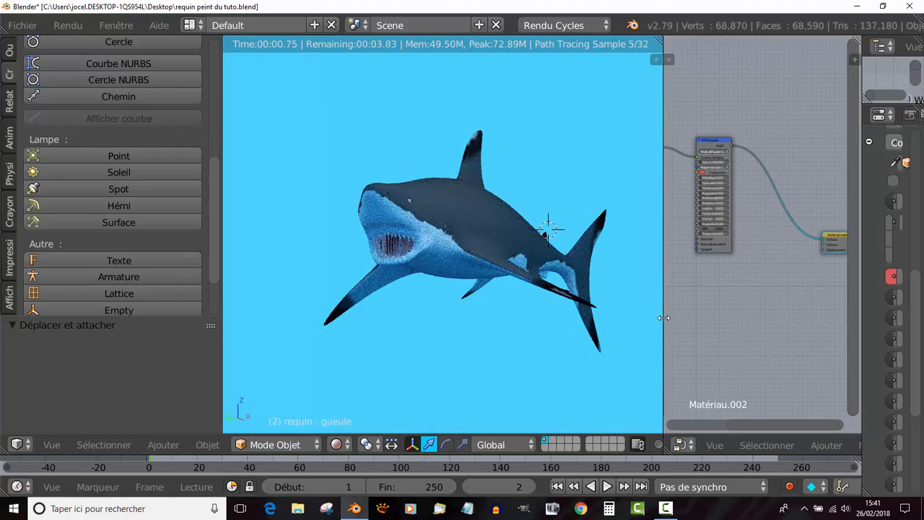
scroll(529, 353, "up", 1)
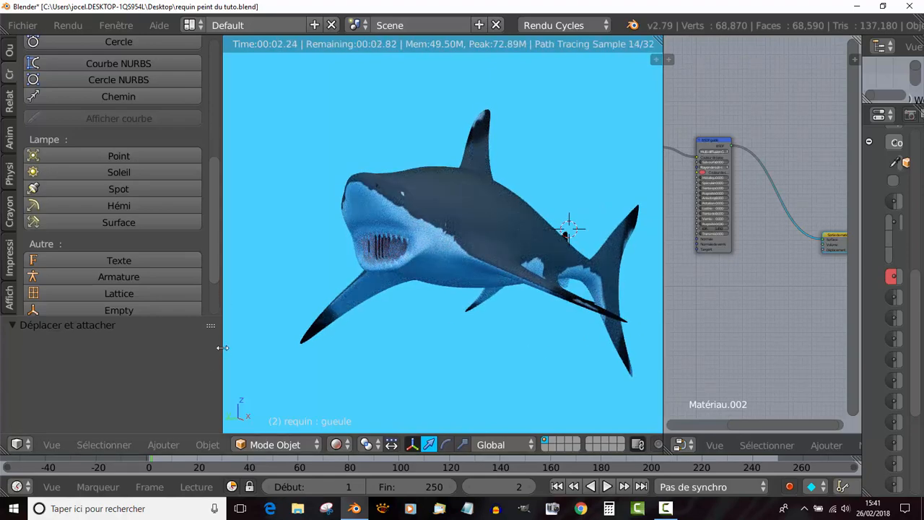
left_click_drag(223, 347, 172, 362)
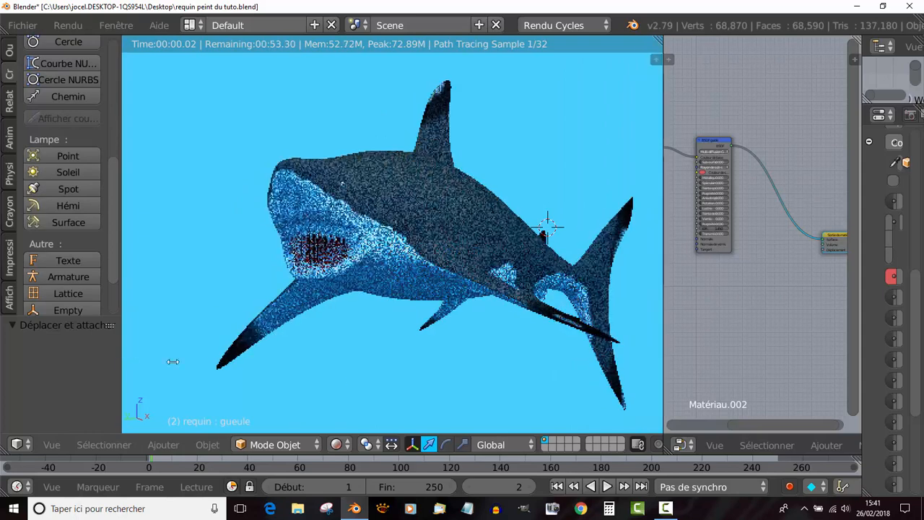
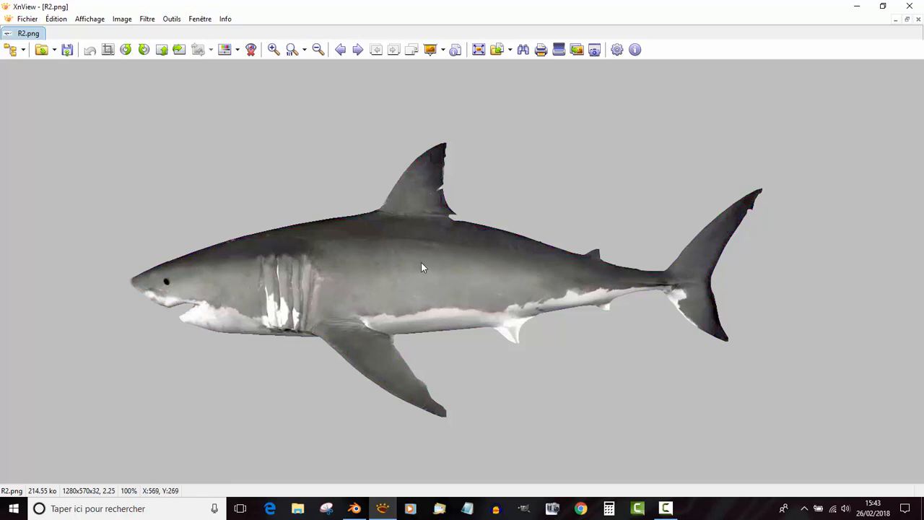
- Switch back to Blender, widen the properties editor over the node editor and show the world settings
key("alt+Tab")
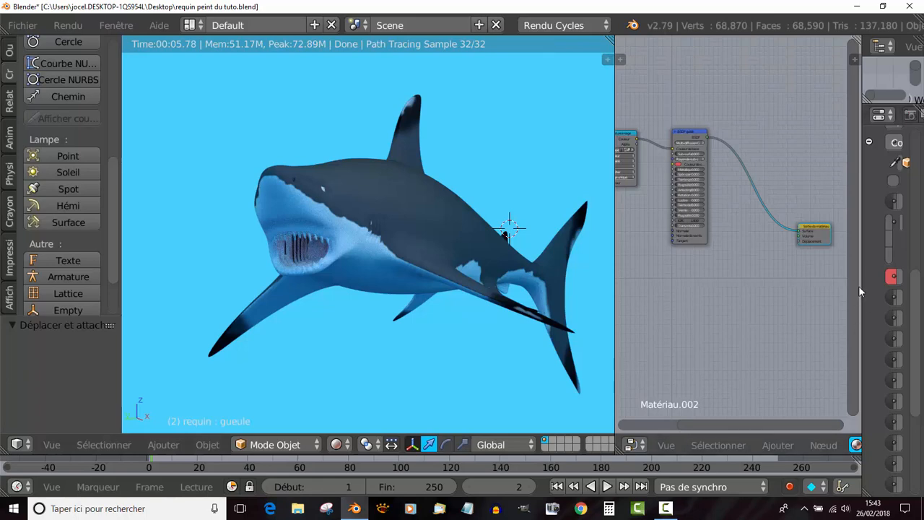
left_click_drag(859, 284, 599, 282)
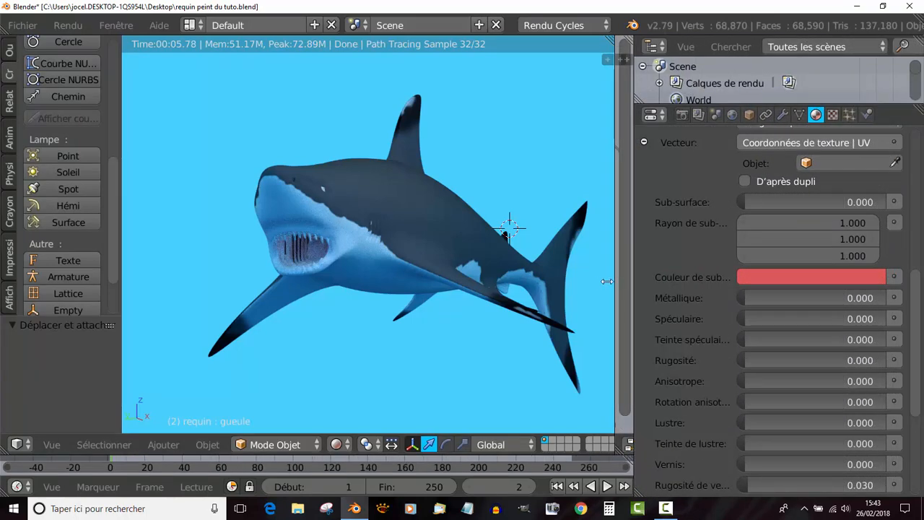
left_click(731, 115)
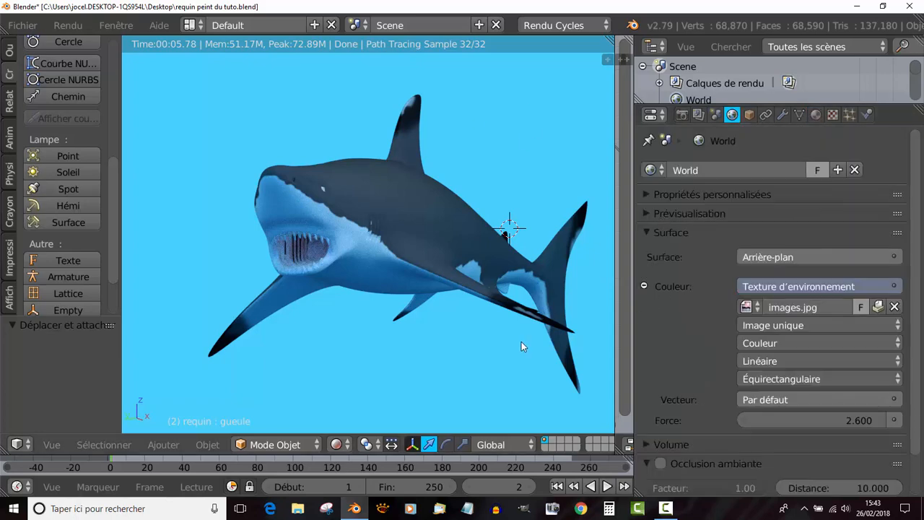
- Compare orthographic and perspective views of the shark against the underwater background from several angles
scroll(431, 338, "down", 2)
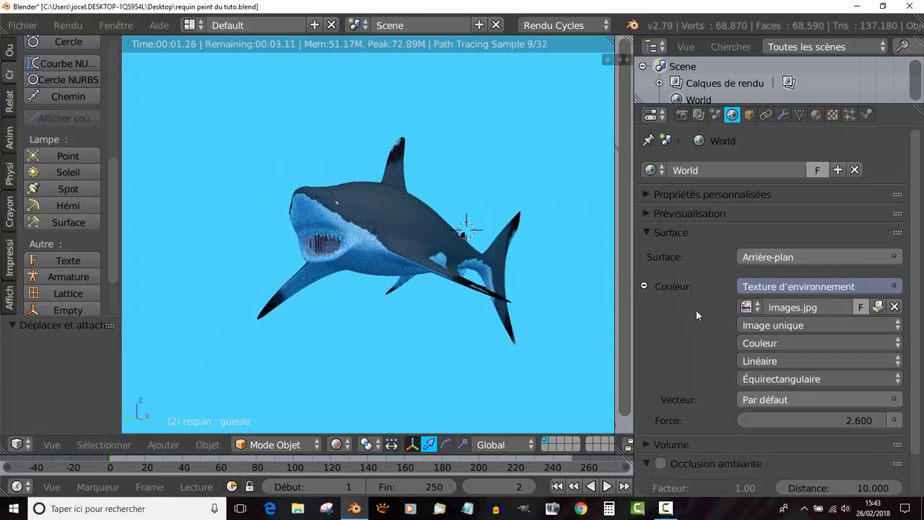
scroll(560, 297, "down", 3)
scroll(524, 305, "up", 2)
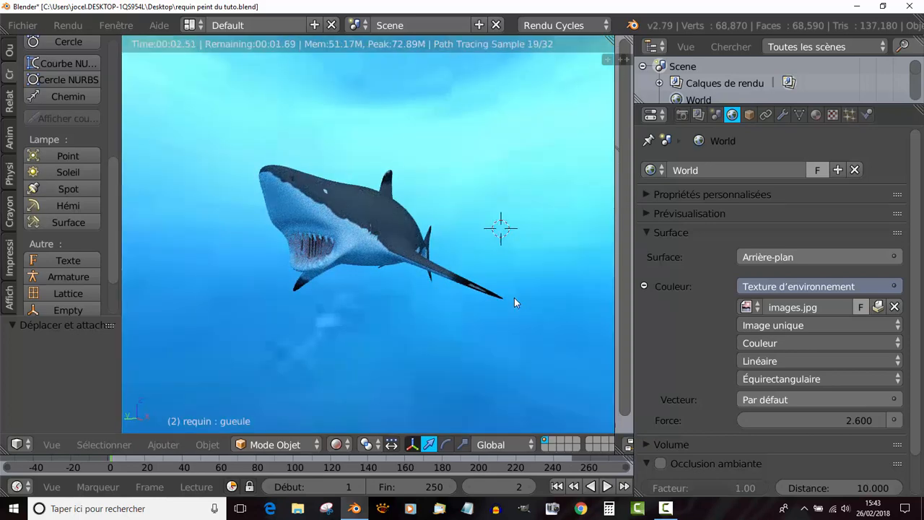
key("KP_5")
key("KP_5")
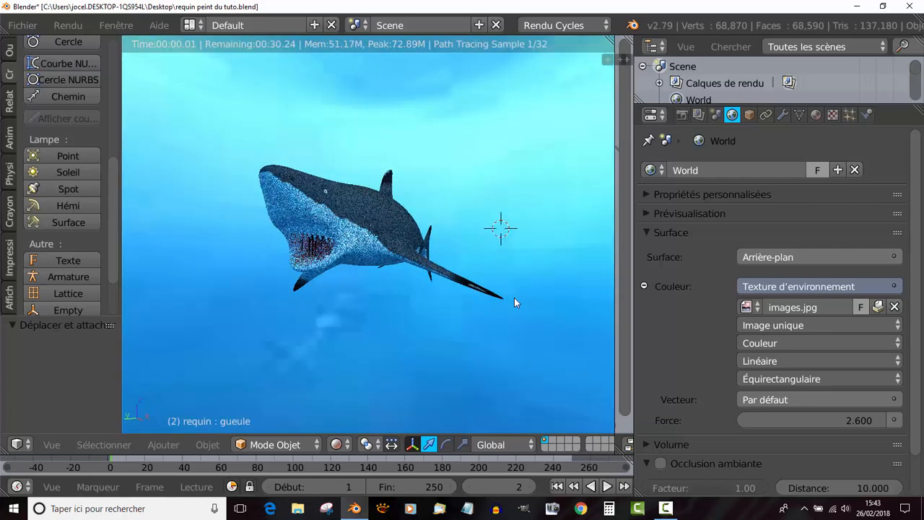
middle_click_drag(513, 297, 498, 319)
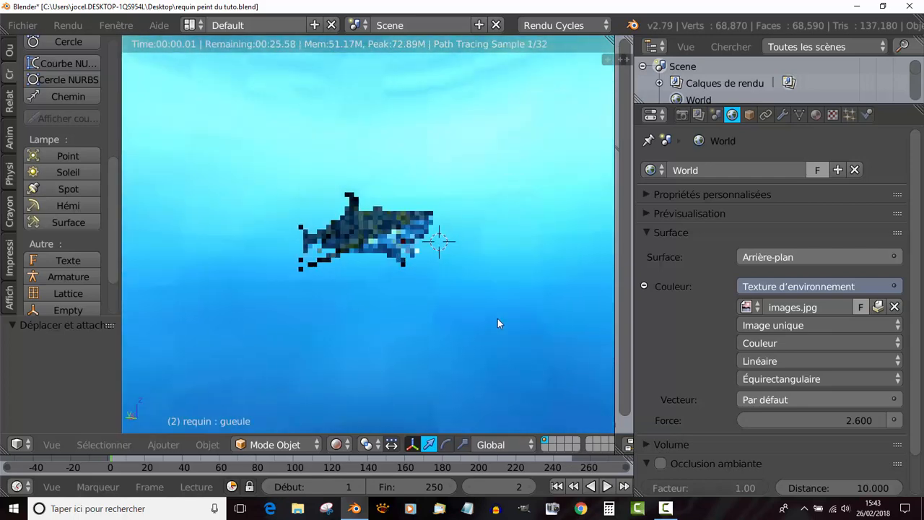
middle_click_drag(371, 327, 296, 328)
scroll(296, 326, "up", 4)
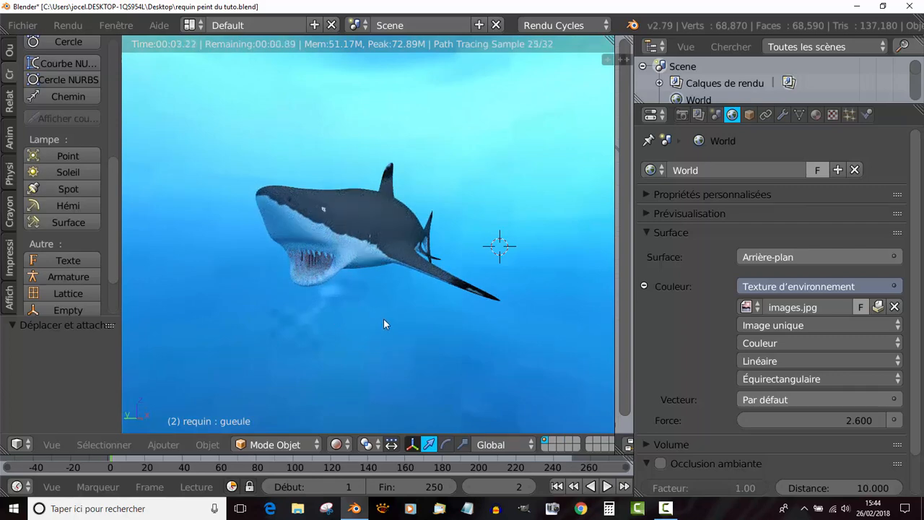
middle_click_drag(445, 322, 412, 325)
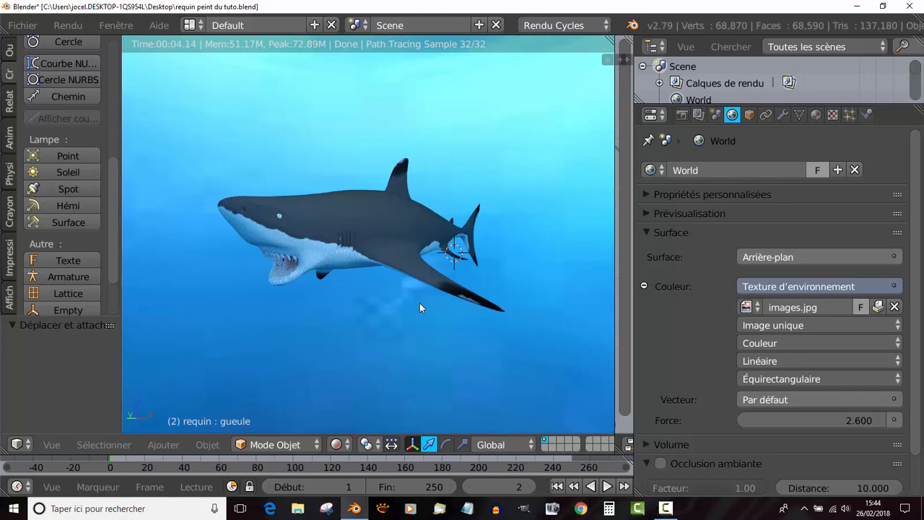
key("KP_5")
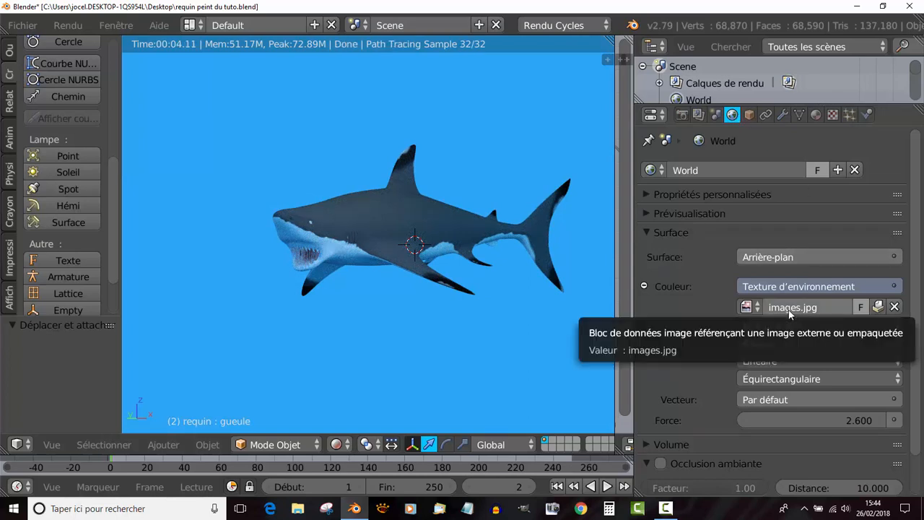
- Unpack the world's images.jpg into the current folder and browse the Studio HDRI folder as thumbnails for a replacement image
left_click(878, 307)
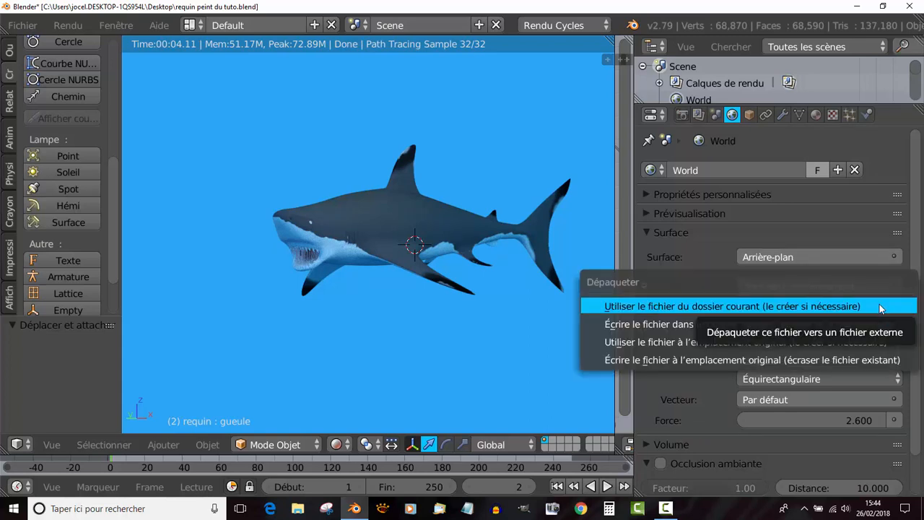
left_click(880, 308)
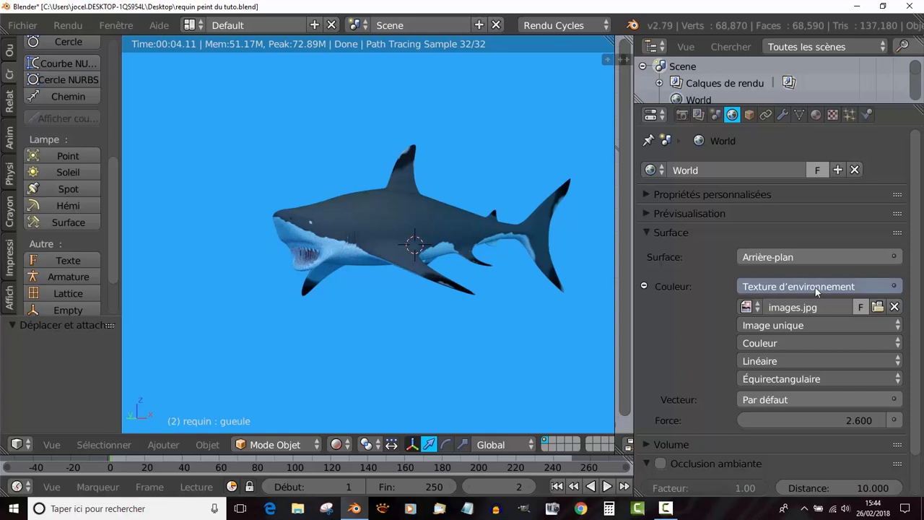
left_click(878, 307)
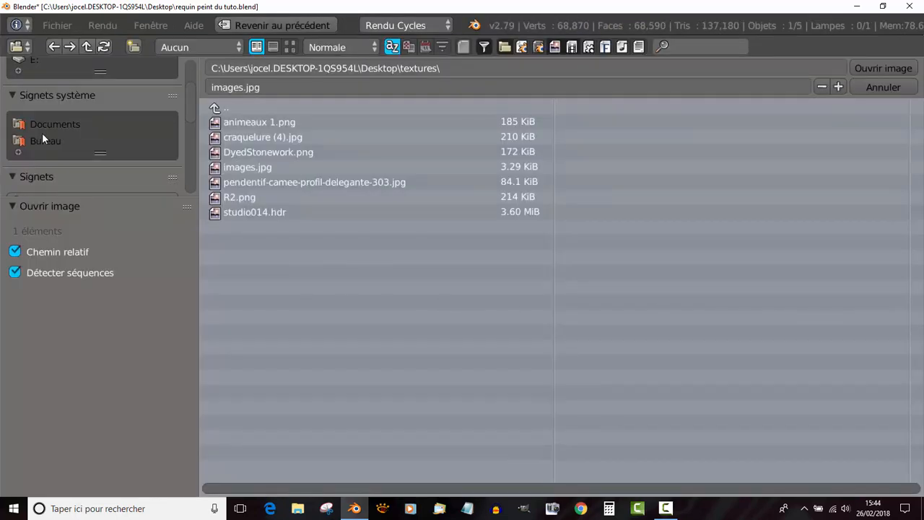
scroll(43, 134, "down", 8)
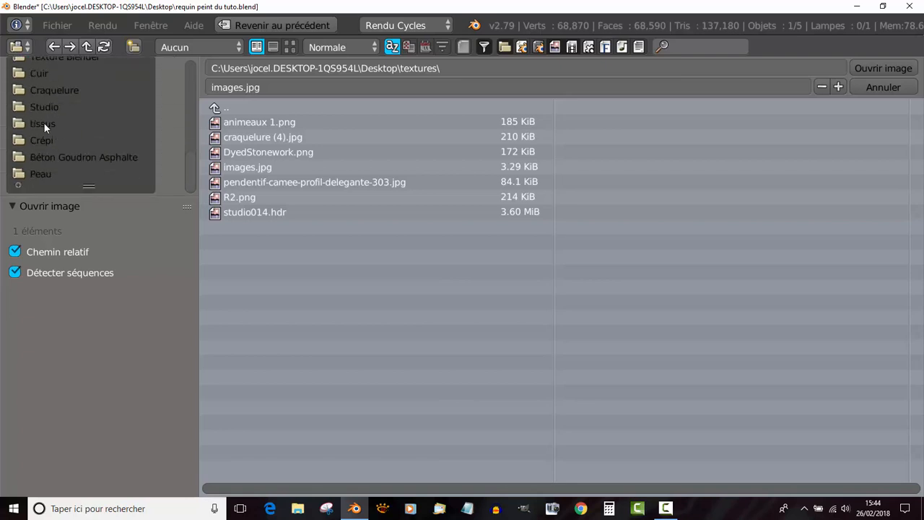
left_click(44, 107)
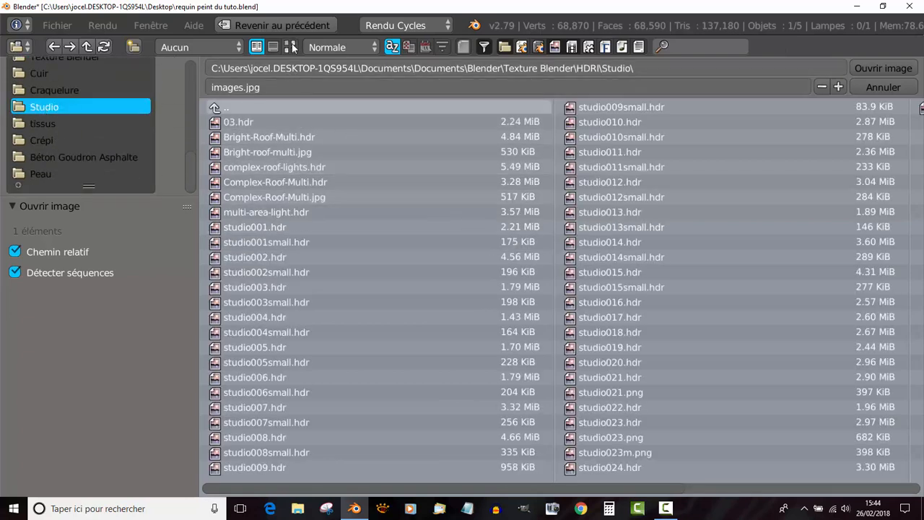
left_click(289, 47)
- Load studio017.hdr from the Studio folder as the world's environment texture
scroll(811, 294, "down", 5)
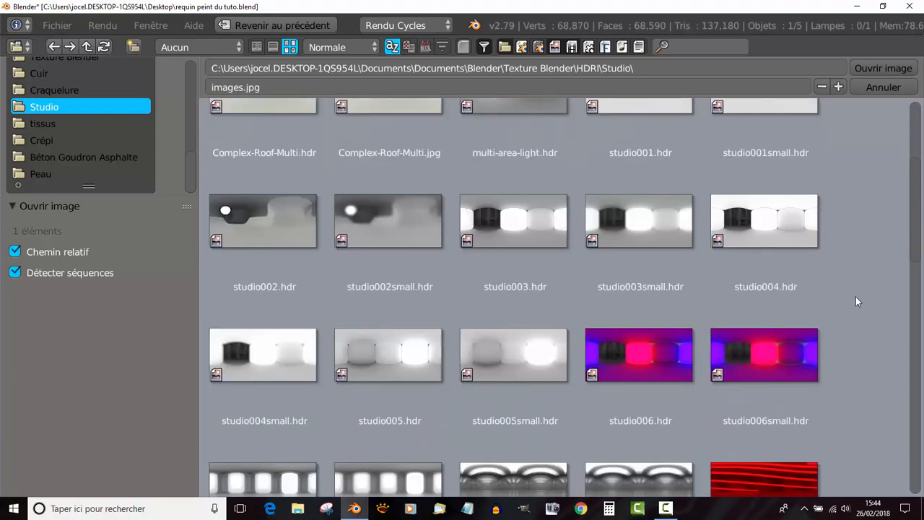
scroll(857, 300, "down", 15)
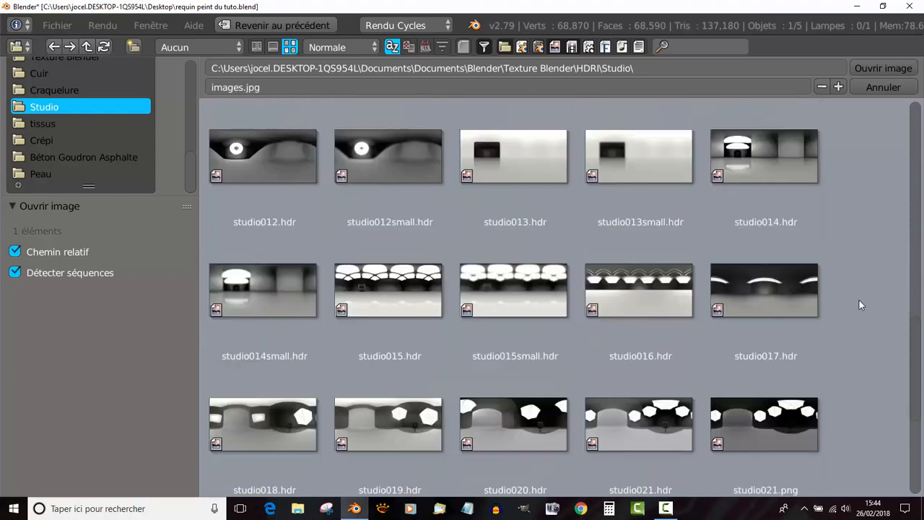
scroll(859, 299, "down", 4)
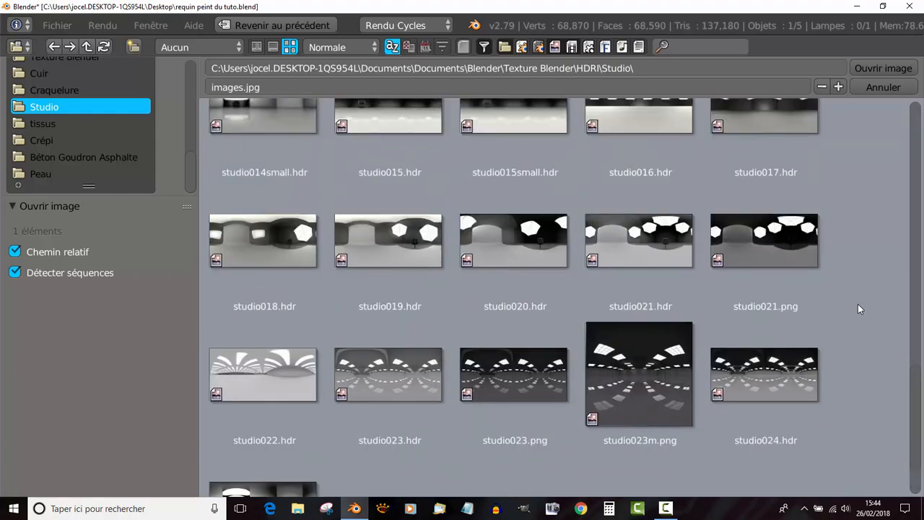
scroll(850, 300, "up", 2)
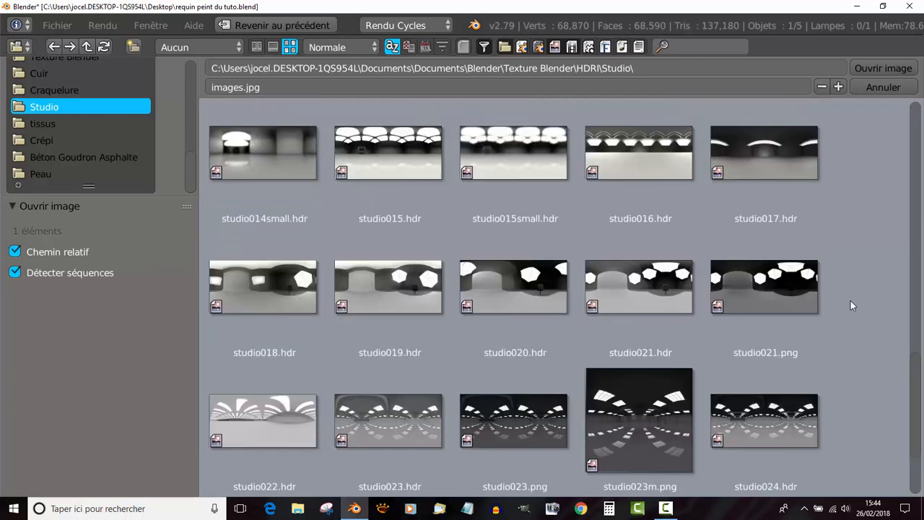
scroll(850, 301, "up", 3)
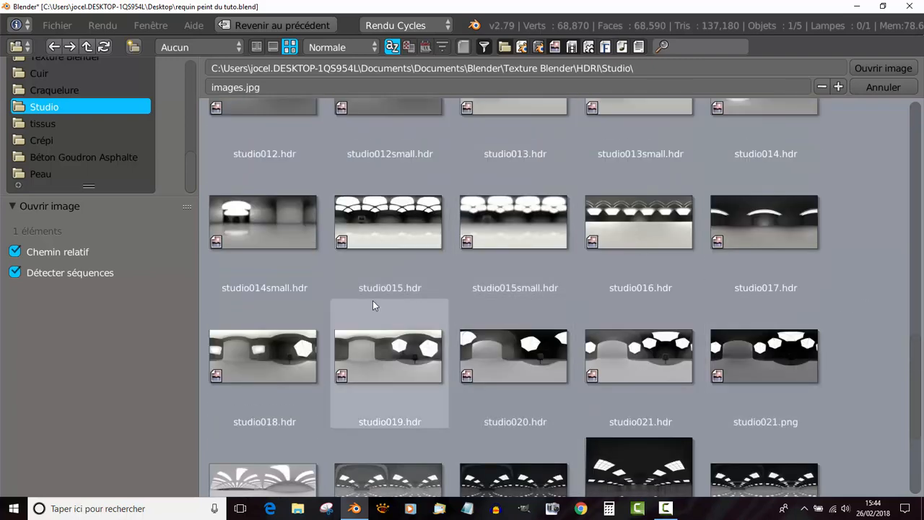
left_click(751, 221)
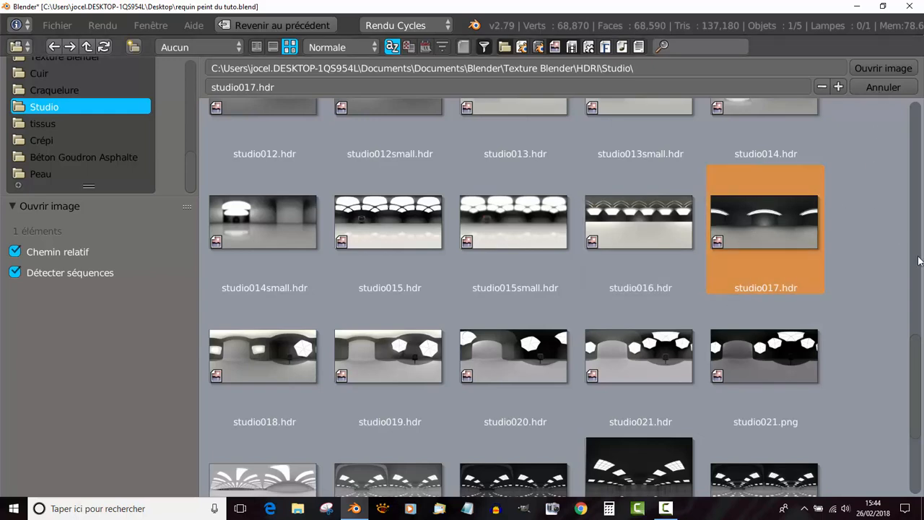
scroll(891, 180, "up", 13)
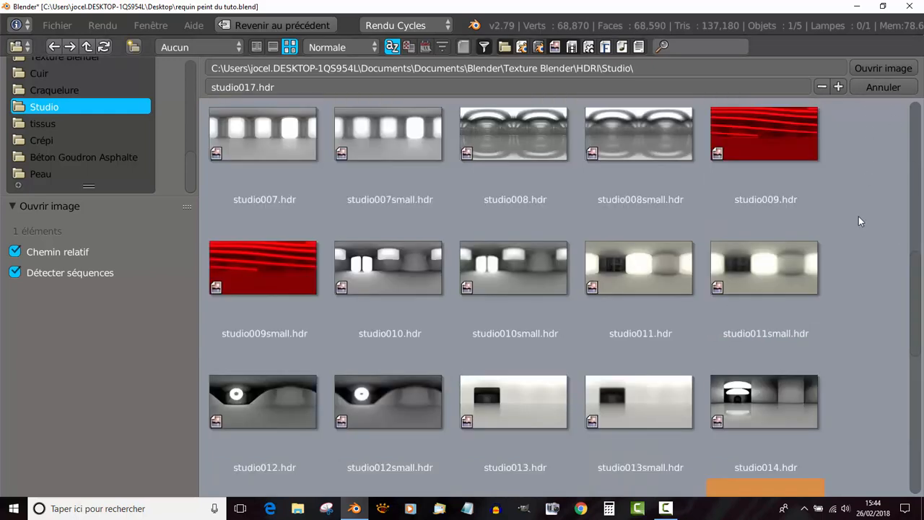
left_click(864, 71)
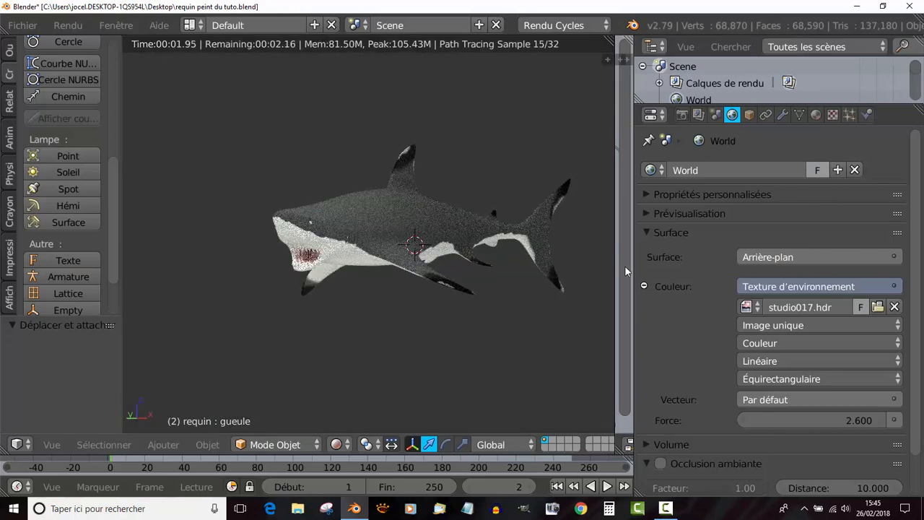
- Switch the 3D view to perspective, widen it over the node editor and frame the shark in three-quarter view inside the studio
left_click_drag(632, 265, 707, 270)
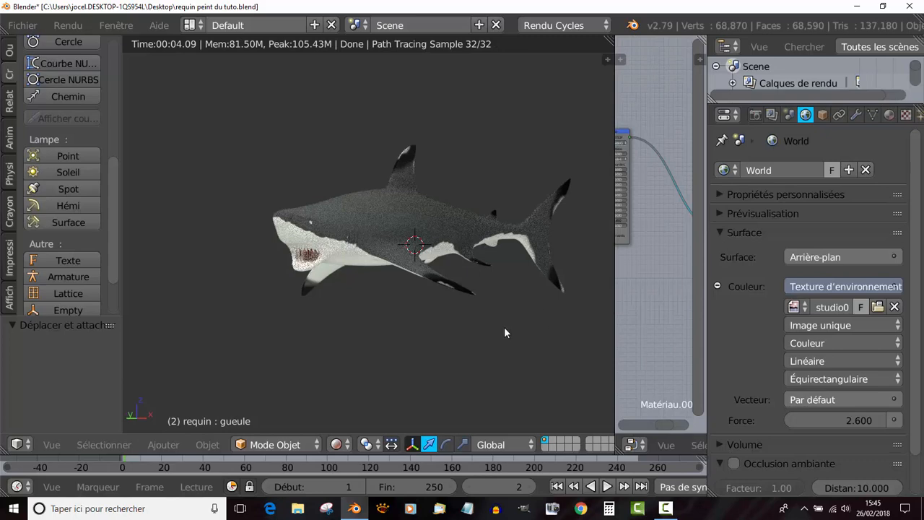
key("KP_0")
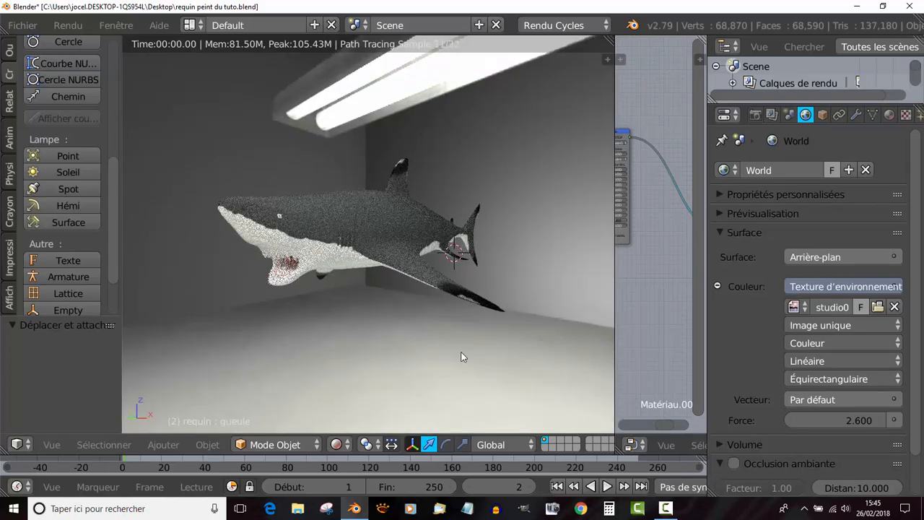
scroll(462, 352, "down", 3)
mouse_move(486, 350)
middle_mouse_down()
mouse_move(487, 316)
mouse_move(381, 323)
mouse_move(481, 359)
middle_mouse_up()
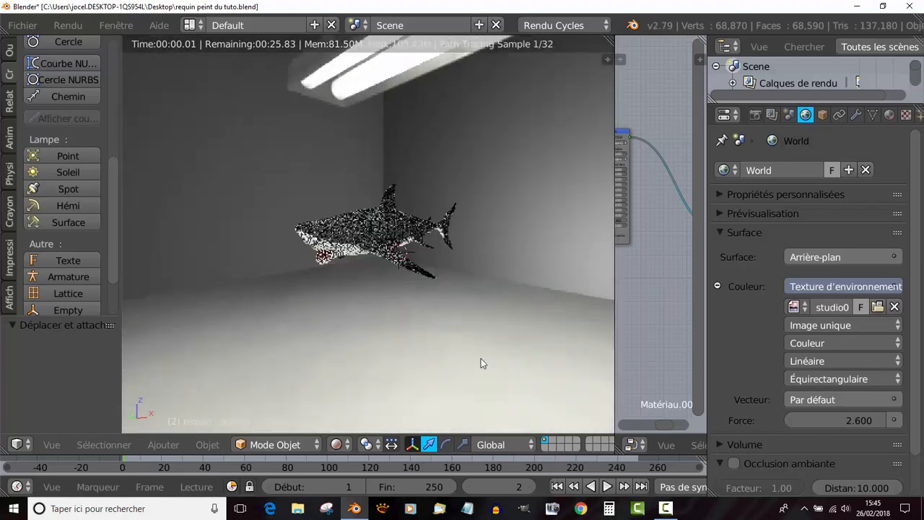
scroll(398, 360, "up", 6)
scroll(399, 359, "down", 3)
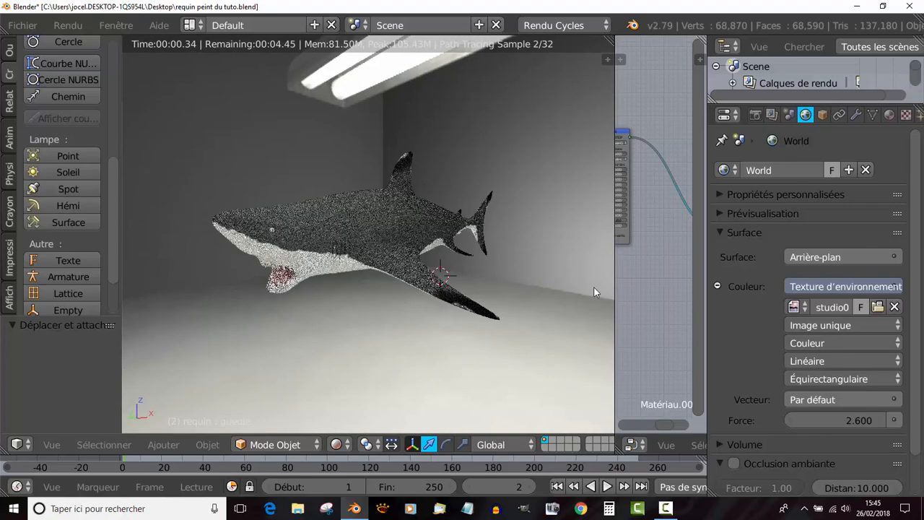
left_click_drag(616, 283, 684, 293)
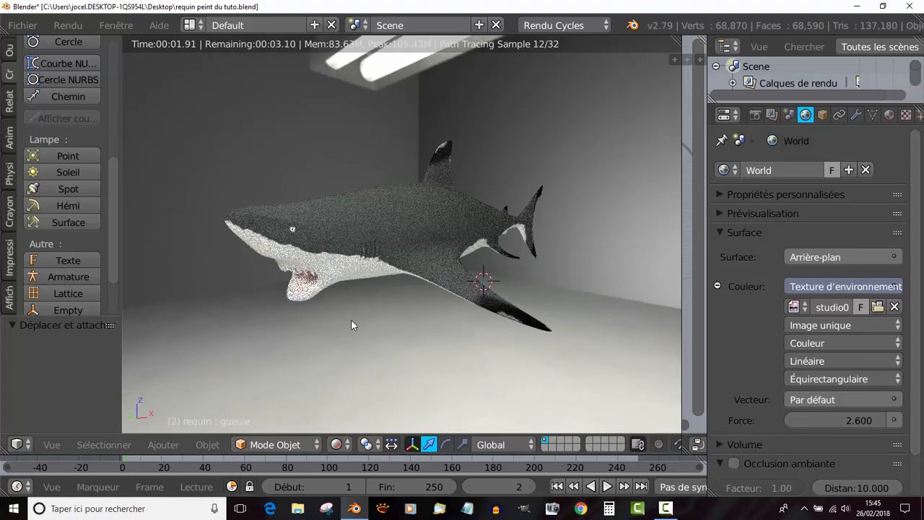
middle_click_drag(394, 347, 391, 325)
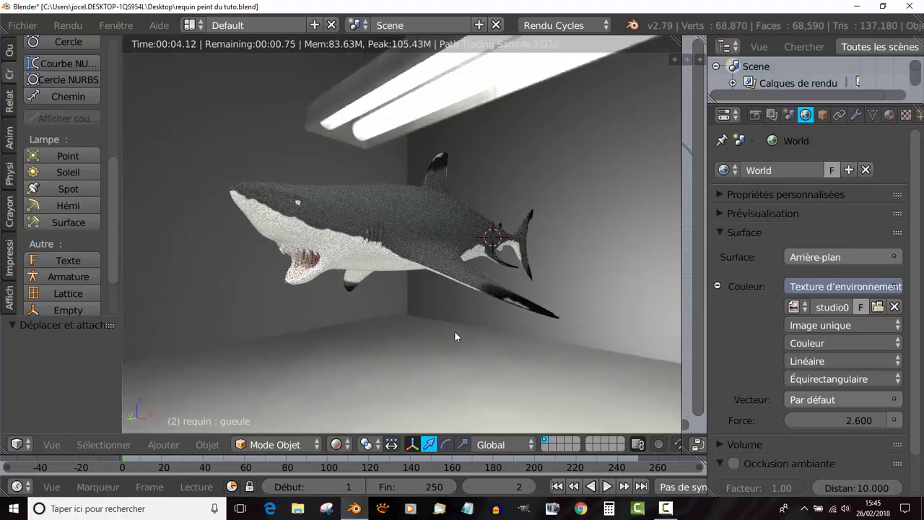
middle_click_drag(448, 330, 445, 330)
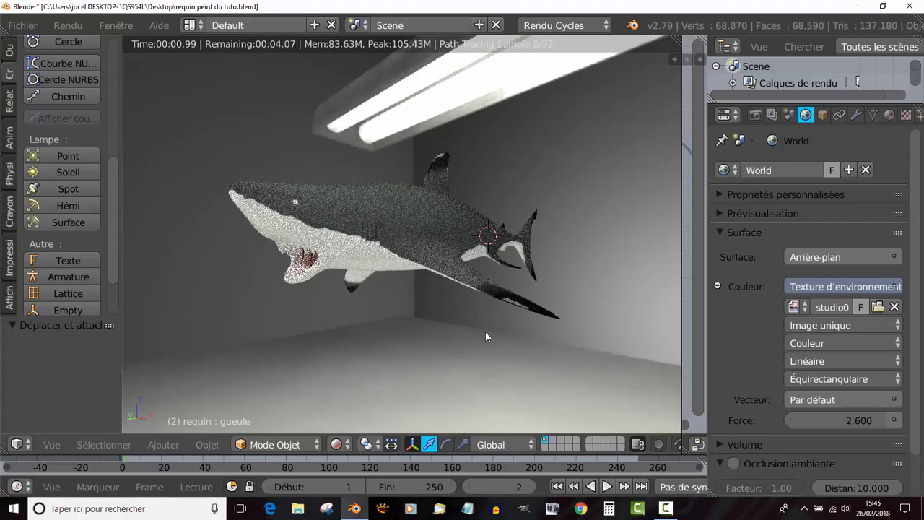
scroll(484, 330, "up", 1)
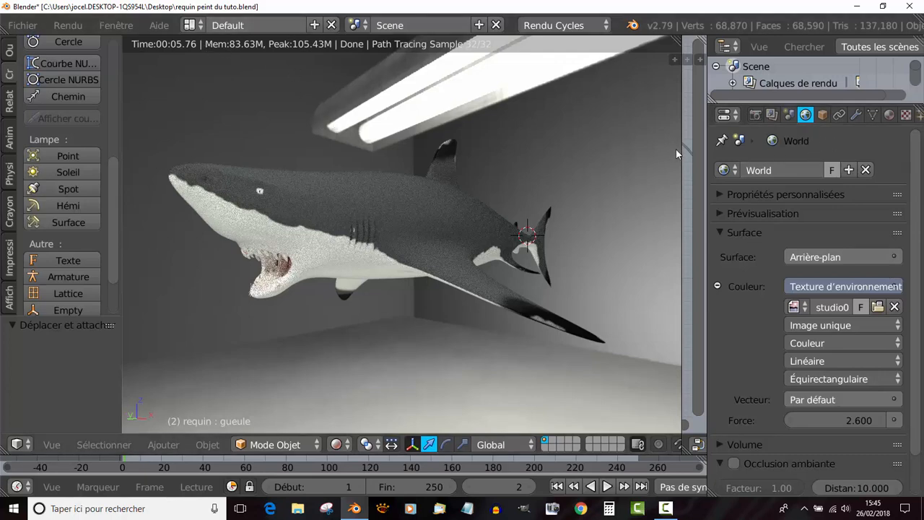
- Check the render output and film settings, and enable denoising on the render layer with its options expanded
left_click(755, 116)
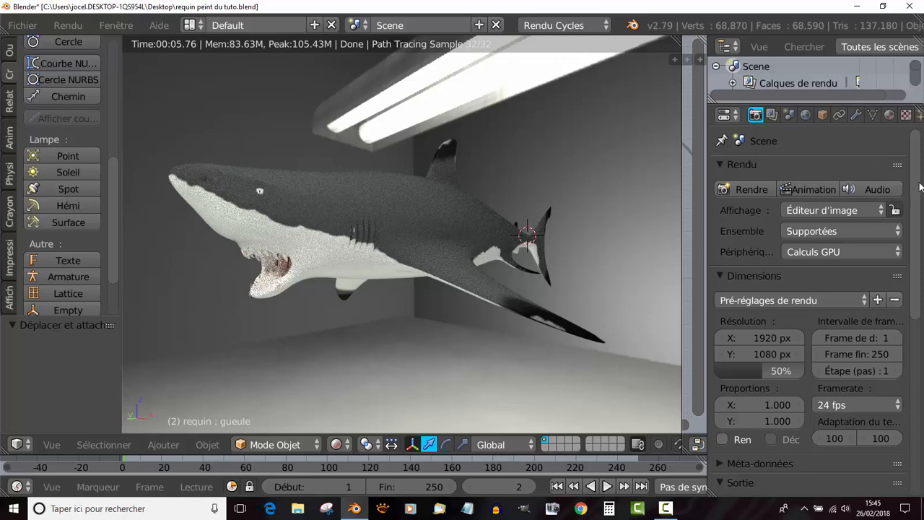
left_click_drag(920, 184, 920, 389)
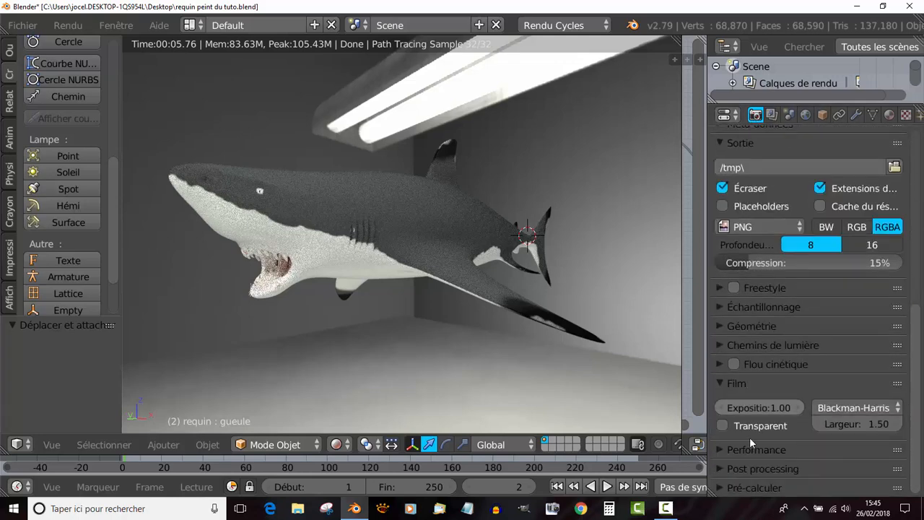
left_click(770, 116)
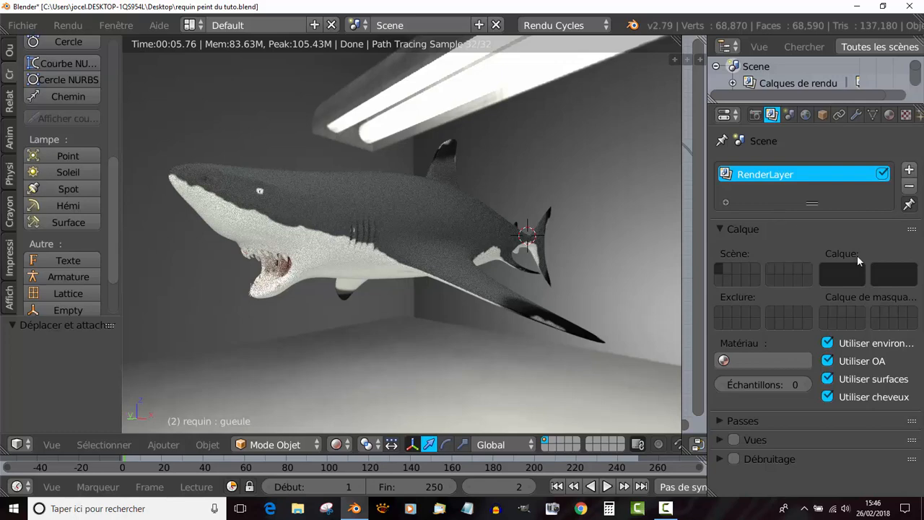
left_click(733, 458)
left_click(719, 458)
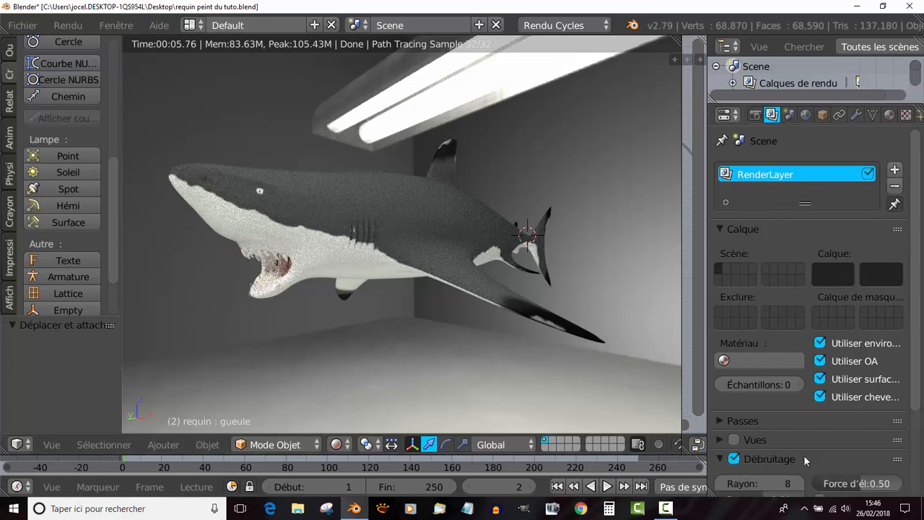
- Examine the denoising options and inspect the rendered shark from several angles and distances, comparing perspective with orthographic projection
scroll(793, 433, "down", 4)
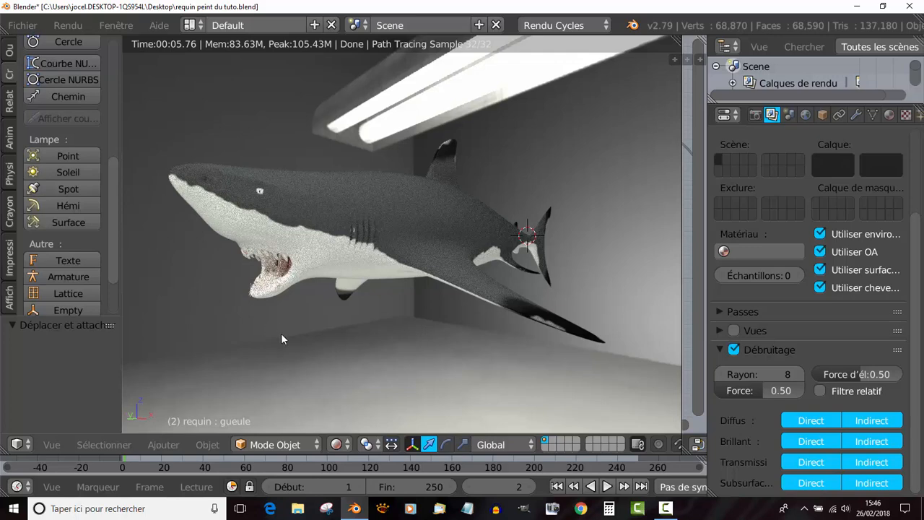
mouse_move(333, 348)
middle_mouse_down()
mouse_move(486, 353)
mouse_move(346, 354)
middle_mouse_up()
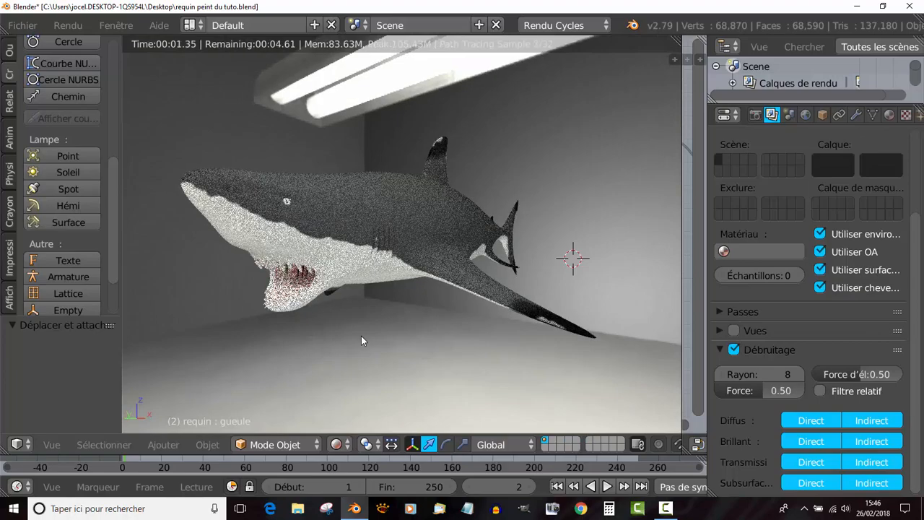
scroll(360, 339, "up", 2)
middle_click_drag(422, 352, 435, 361)
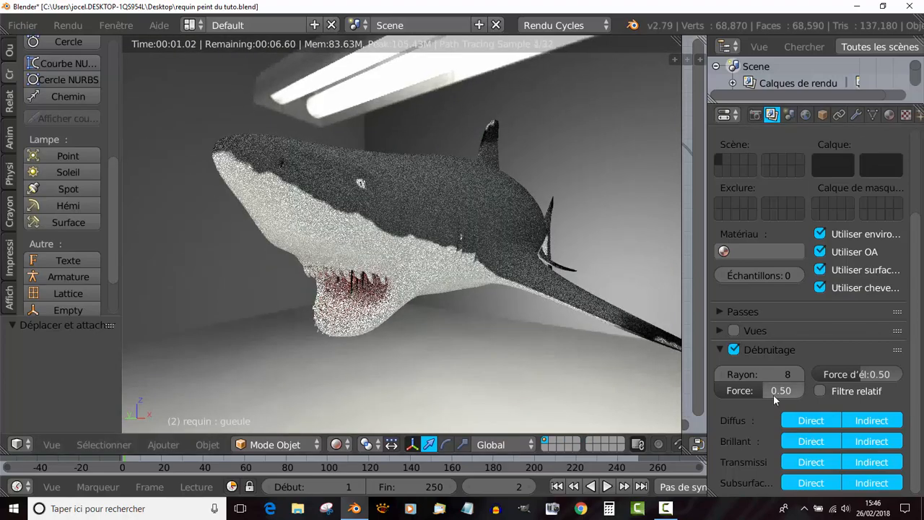
scroll(487, 316, "down", 1)
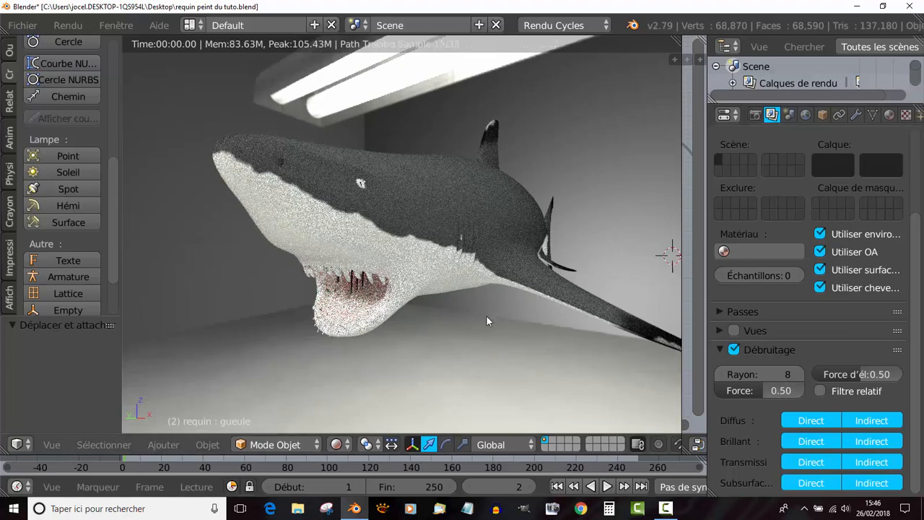
middle_click_drag(488, 316, 511, 327)
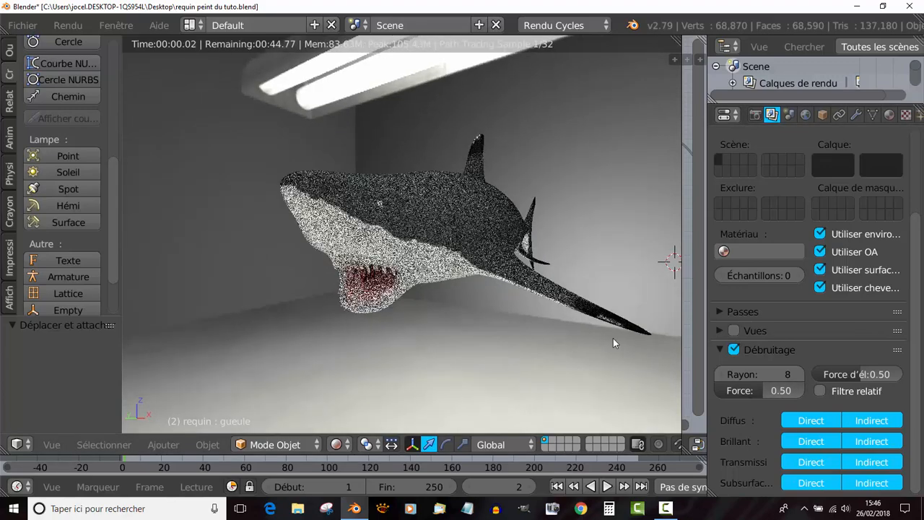
key("KP_5")
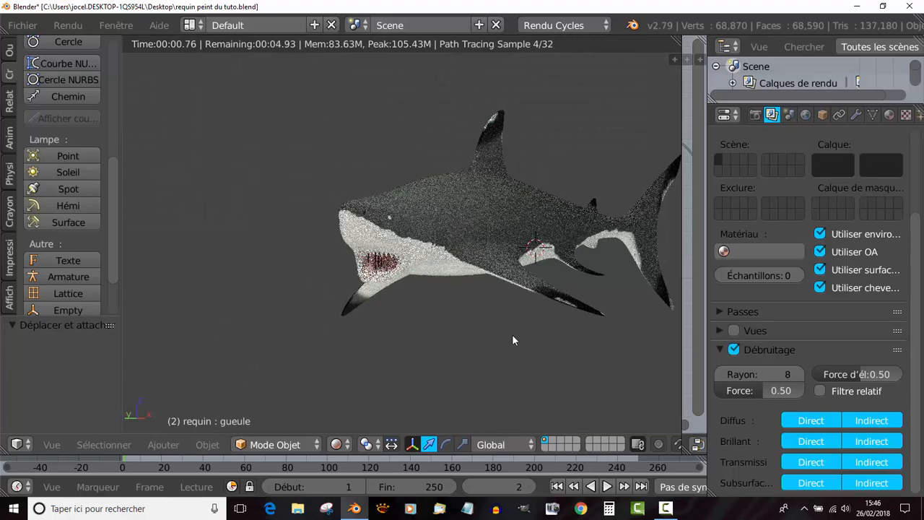
middle_click_drag(467, 336, 484, 345)
- Show the shark through the scene camera and start rendering the still image with denoising enabled
key("KP_0")
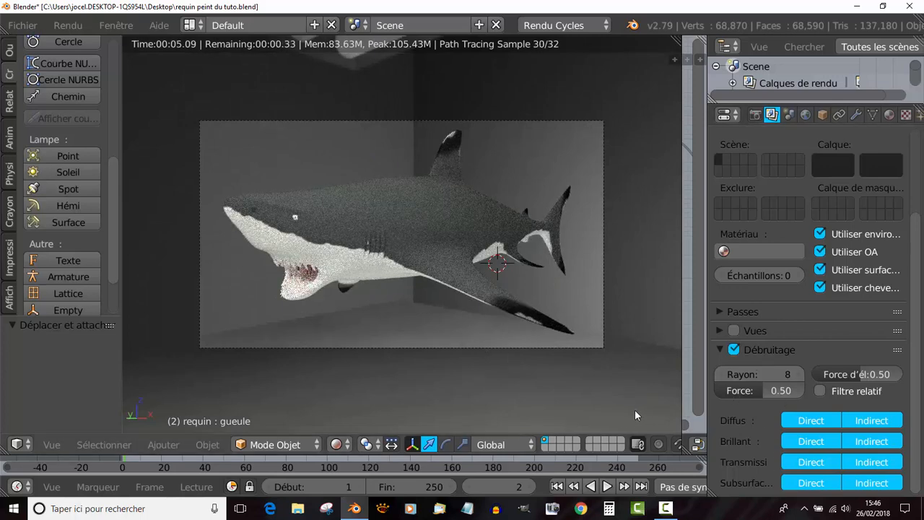
key("F12")
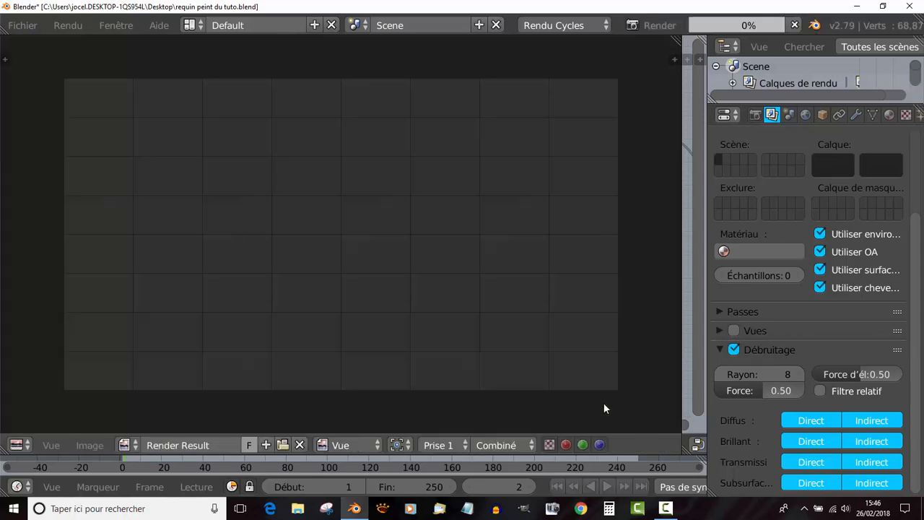